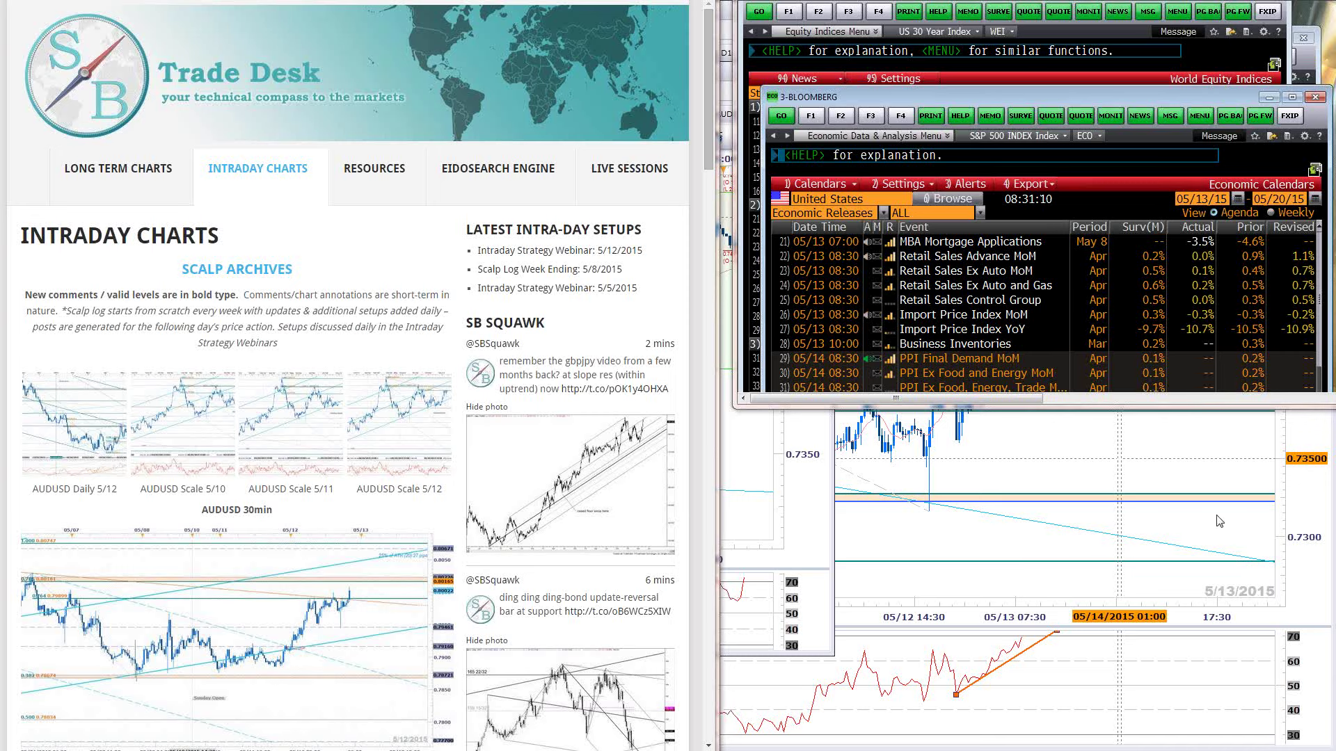
Switch to Marketscope and open the USDOLLAR daily chart to review its price action since late 2014
{"action": "left_click", "coordinate": [1208, 424]}
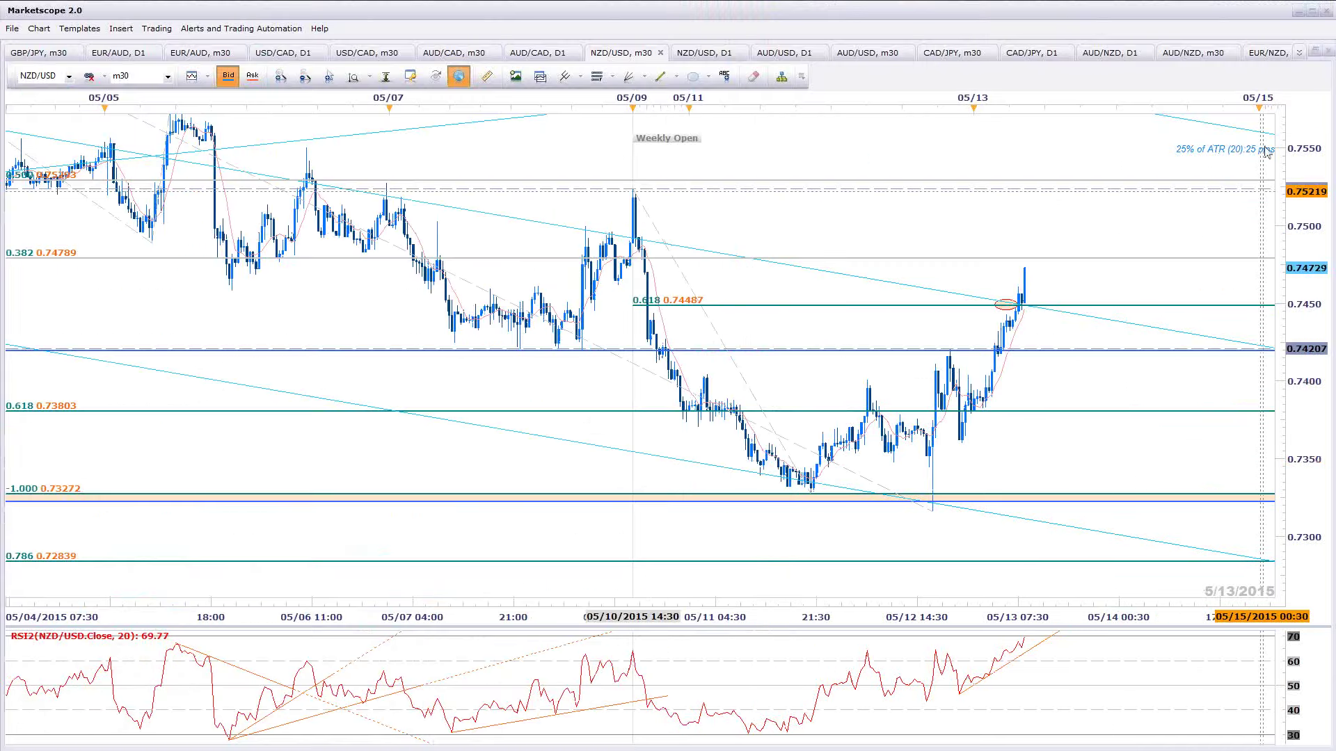
{"action": "left_click", "coordinate": [1299, 52]}
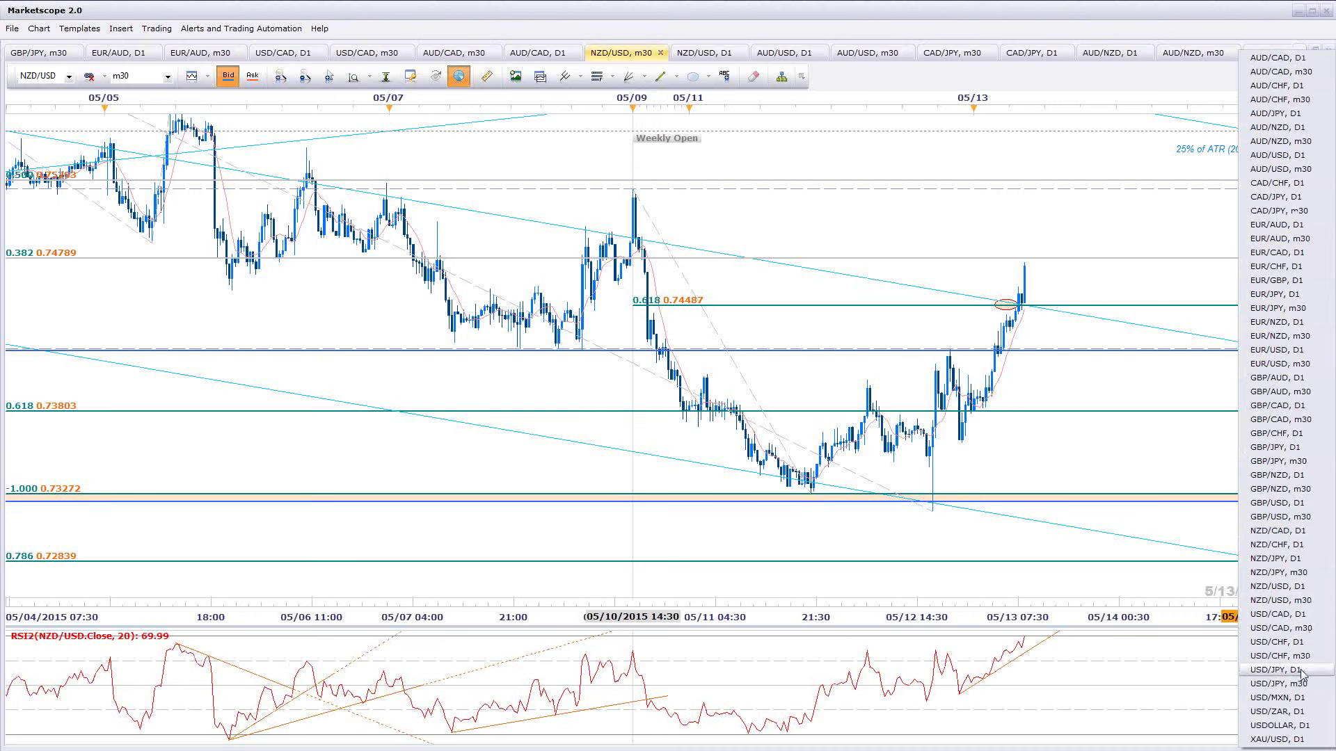
{"action": "left_click", "coordinate": [1274, 727]}
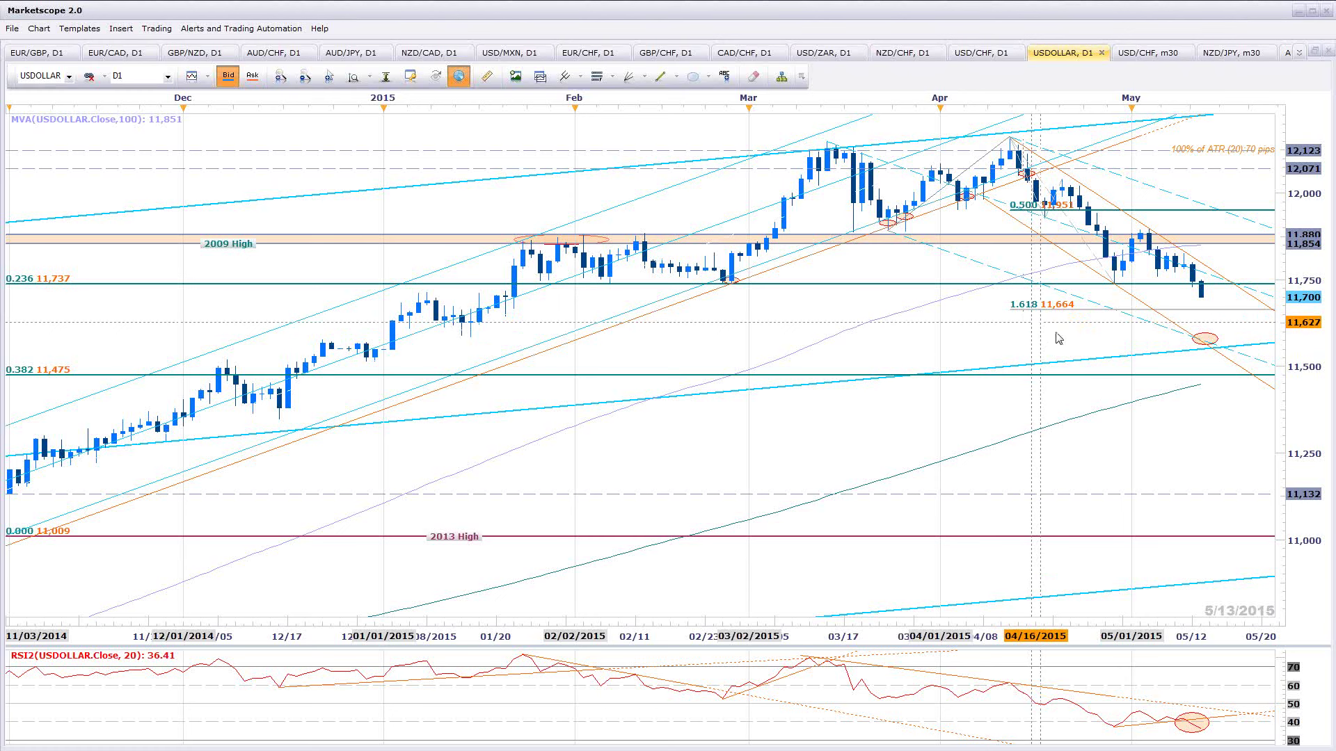
{"action": "scroll", "coordinate": [1054, 342], "scroll_direction": "down", "scroll_amount": 2}
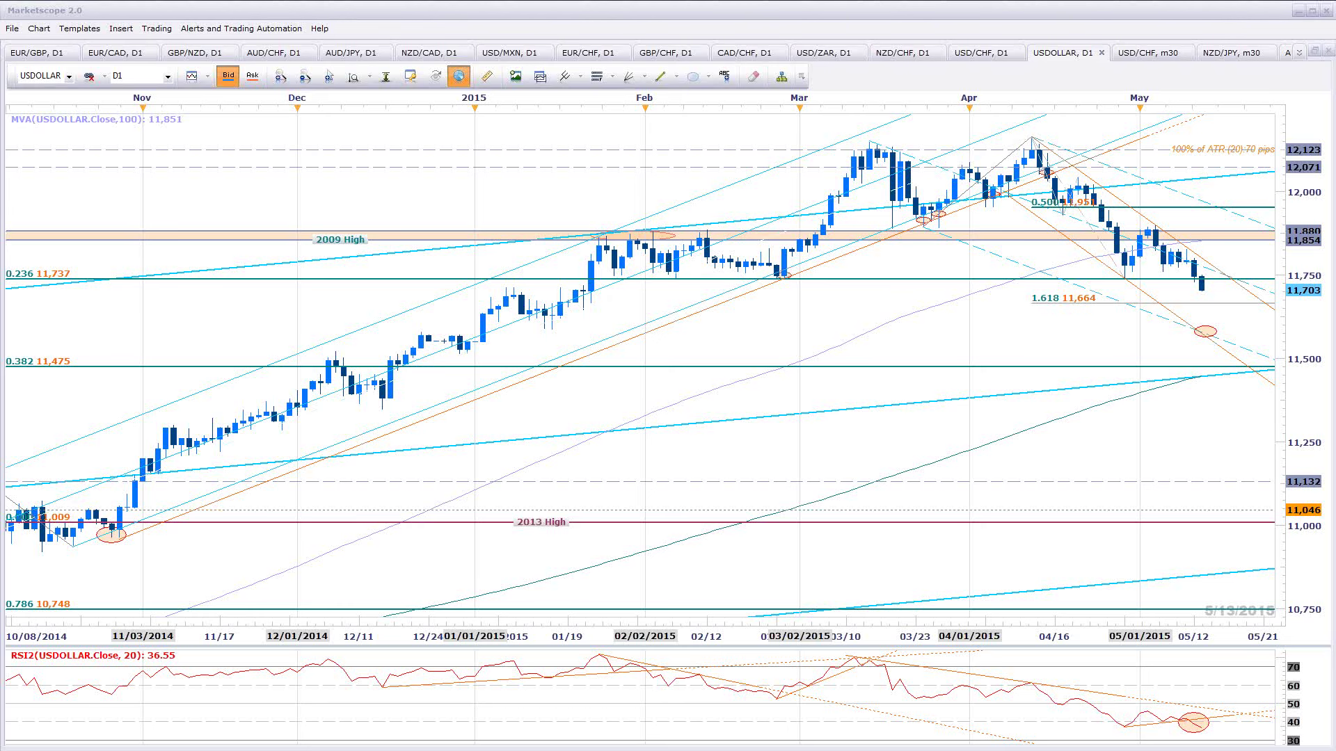
Switch to the Intraday Charts web page, open the AUDUSD Scale 5/12 image and look through the AUDUSD commentary
{"action": "key", "text": "alt+Tab"}
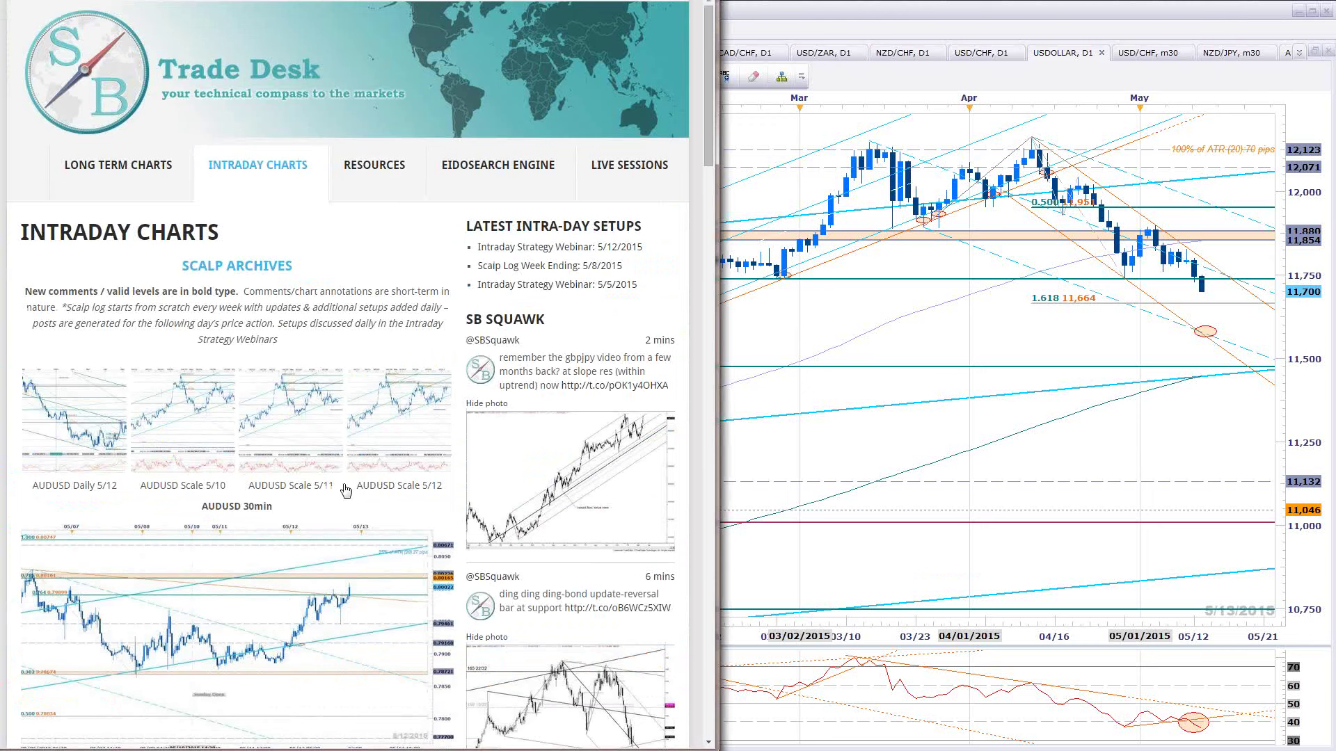
{"action": "scroll", "coordinate": [352, 496], "scroll_direction": "down", "scroll_amount": 2}
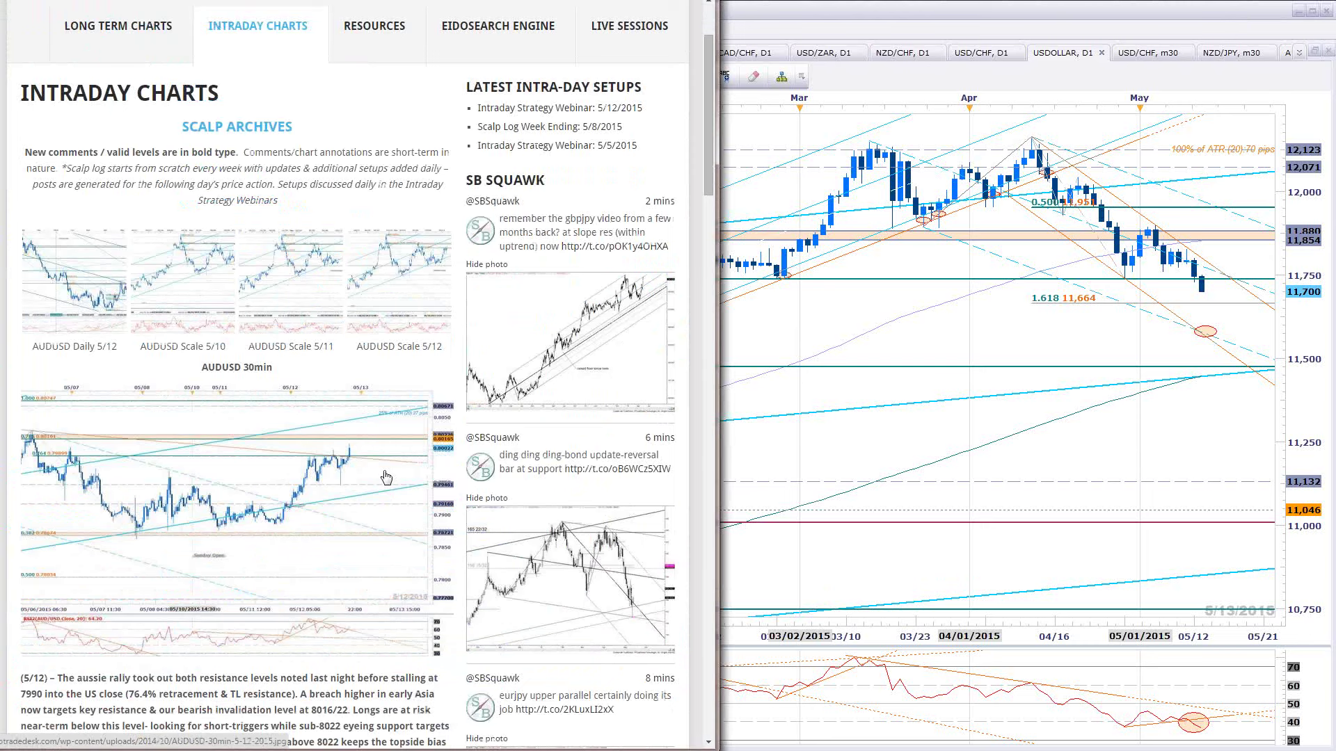
{"action": "left_click", "coordinate": [361, 304]}
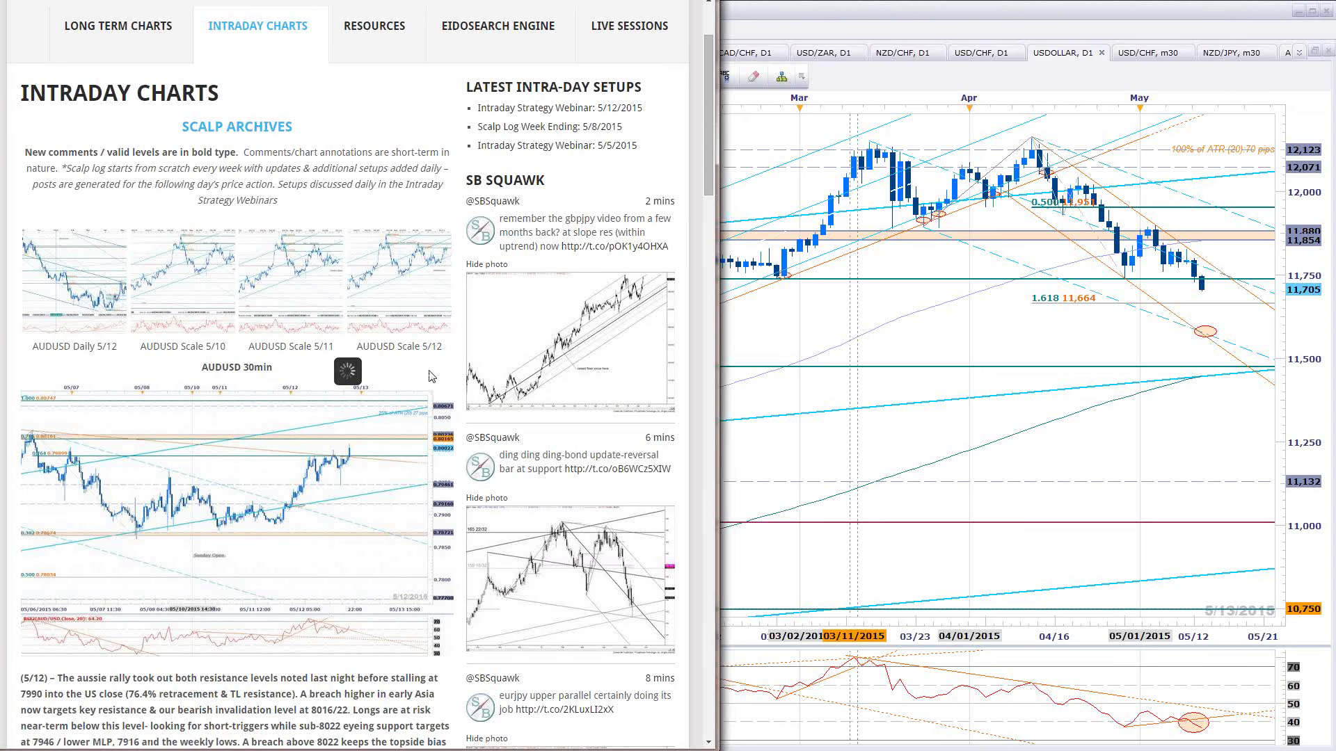
{"action": "left_click_drag", "start_coordinate": [707, 150], "coordinate": [707, 261]}
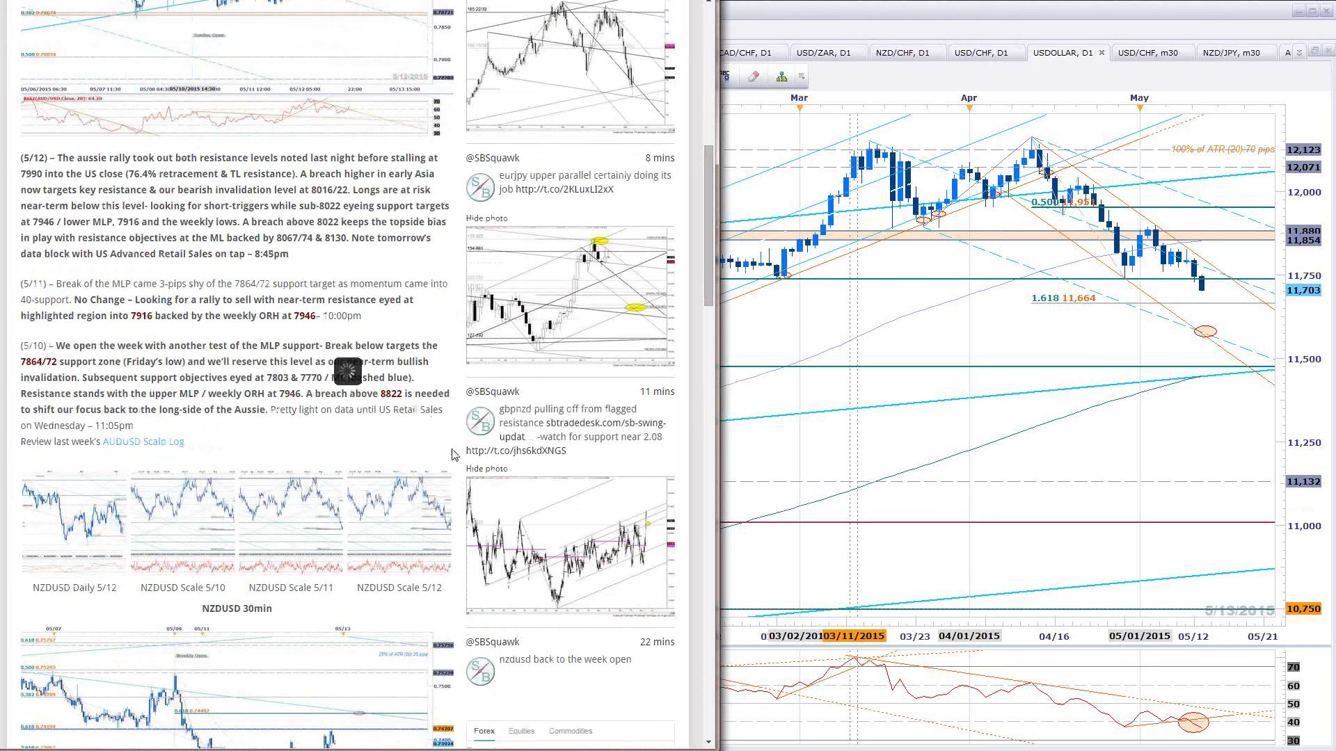
{"action": "scroll", "coordinate": [438, 453], "scroll_direction": "down", "scroll_amount": 8}
{"action": "scroll", "coordinate": [558, 578], "scroll_direction": "up", "scroll_amount": 15}
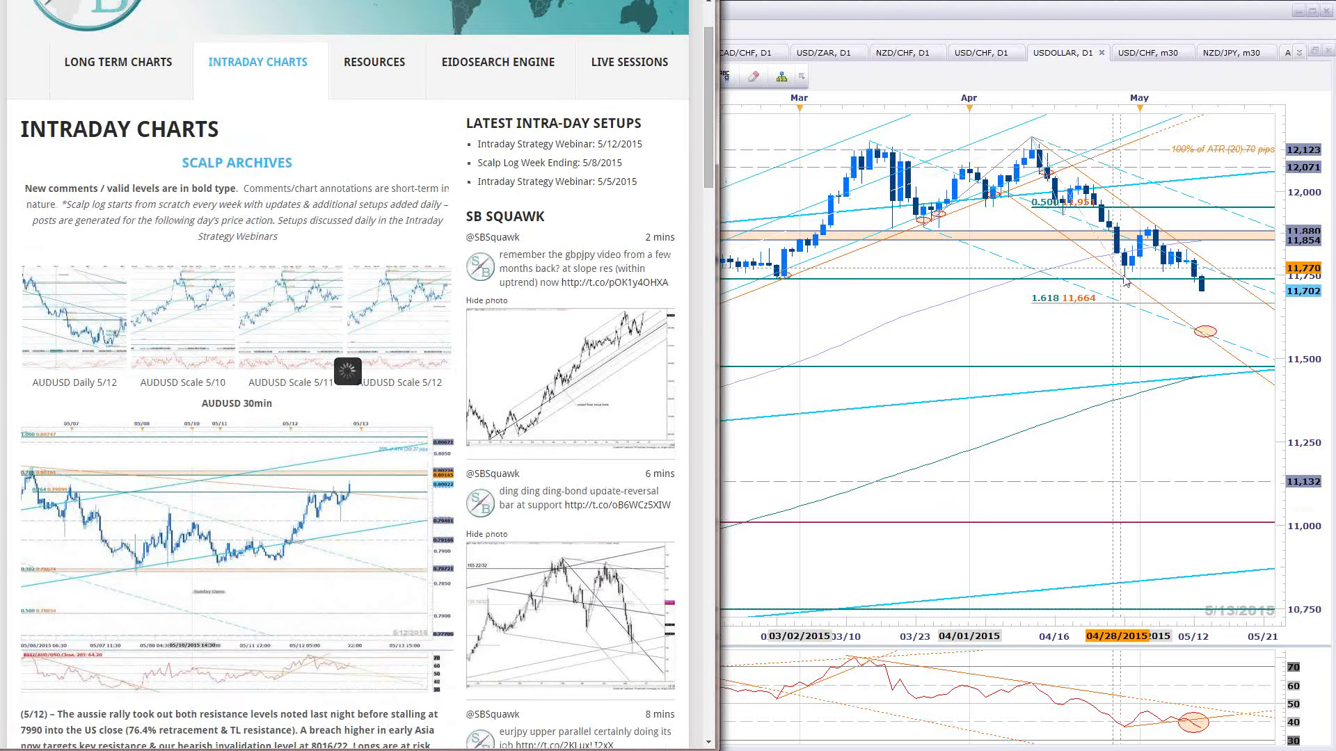
Return to the USDOLLAR daily chart in Marketscope and select the descending trendline that starts at the April high
{"action": "left_click", "coordinate": [1057, 529]}
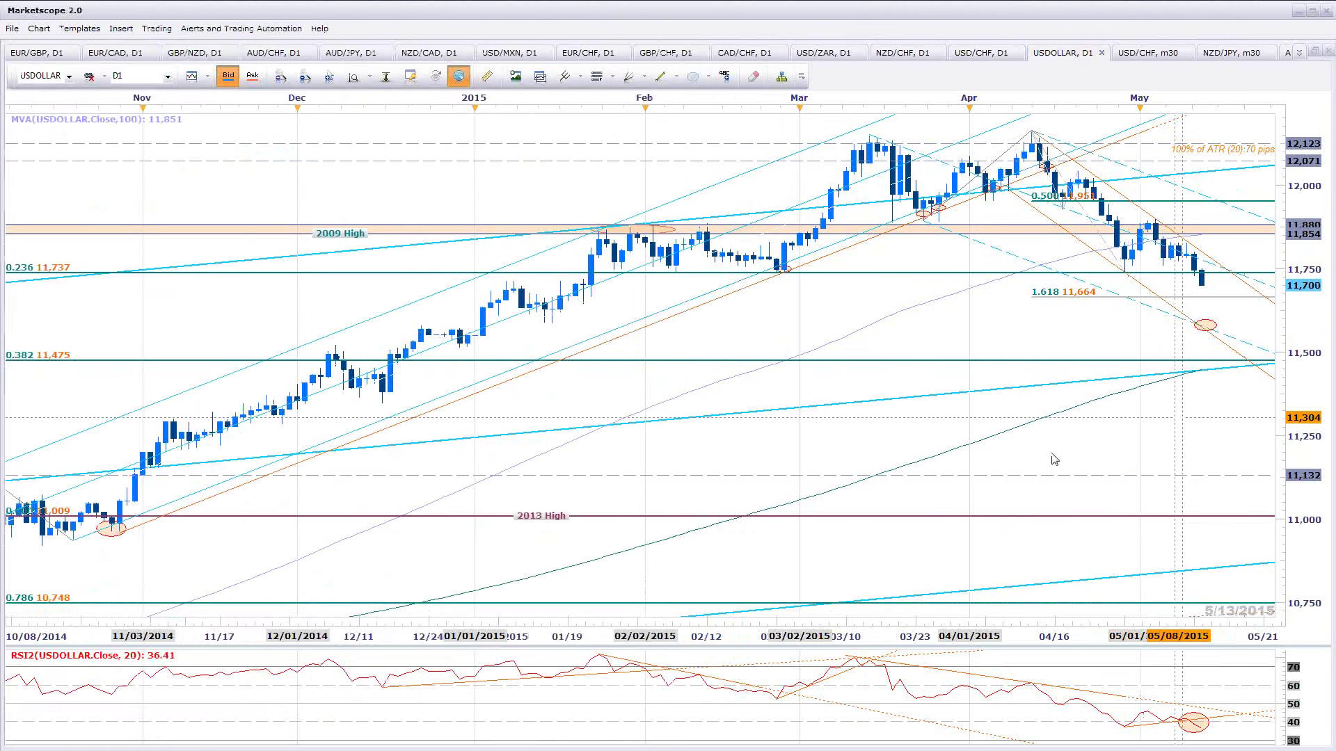
{"action": "scroll", "coordinate": [1043, 459], "scroll_direction": "down", "scroll_amount": 4}
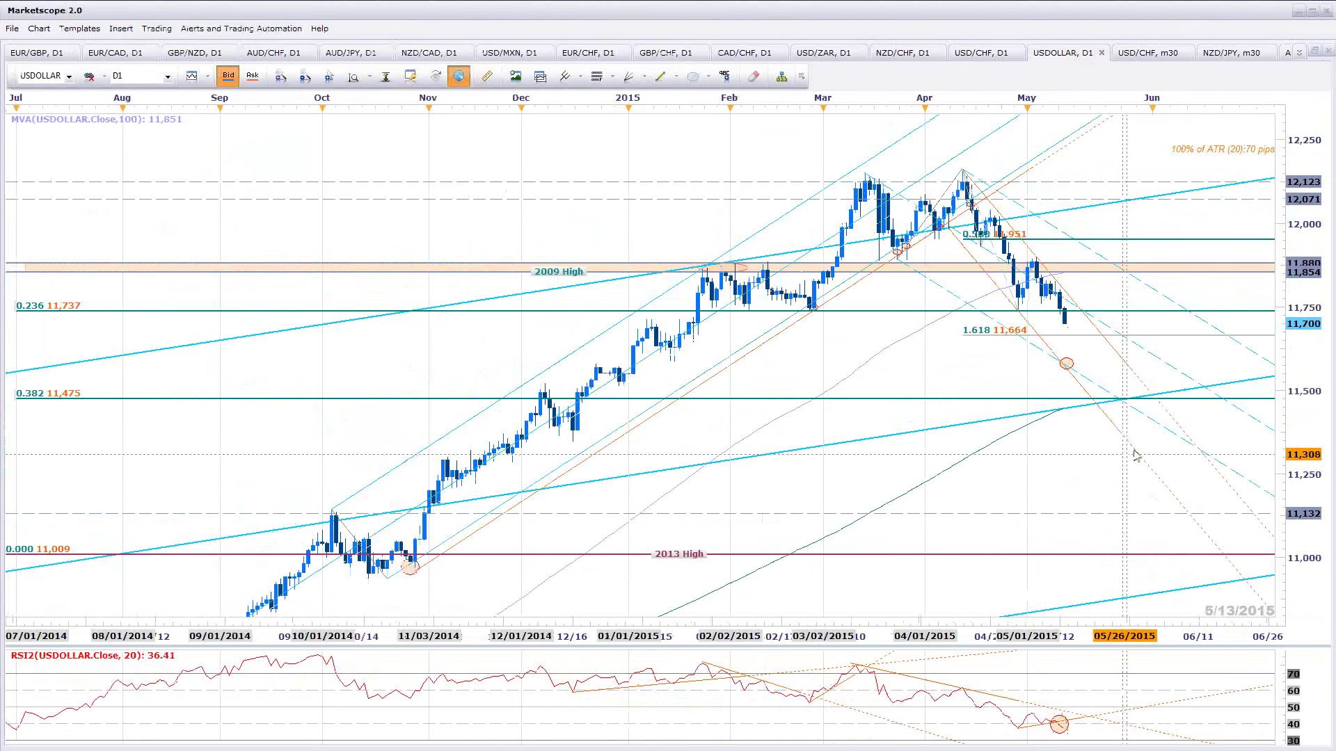
{"action": "scroll", "coordinate": [1183, 353], "scroll_direction": "up", "scroll_amount": 1}
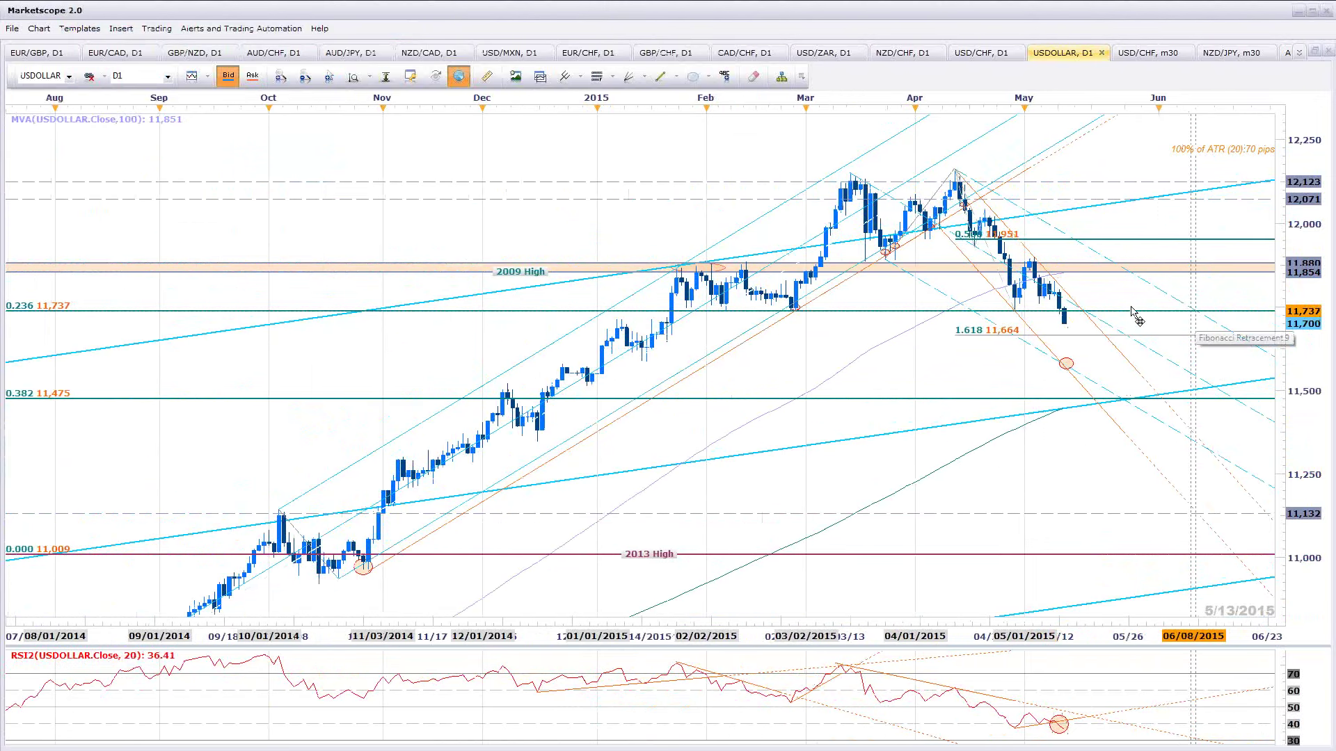
{"action": "left_click", "coordinate": [1073, 301]}
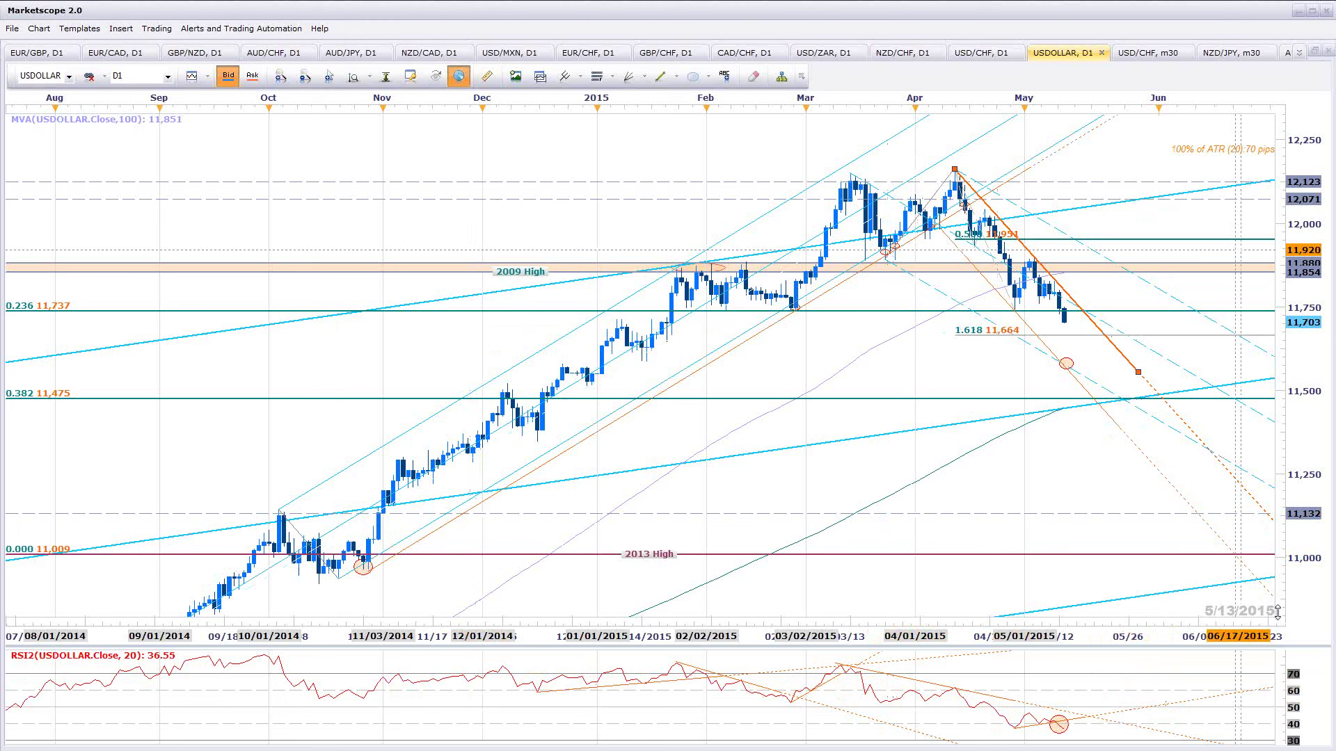
Open the AUD/USD daily chart from the list of open charts
{"action": "left_click", "coordinate": [1298, 52]}
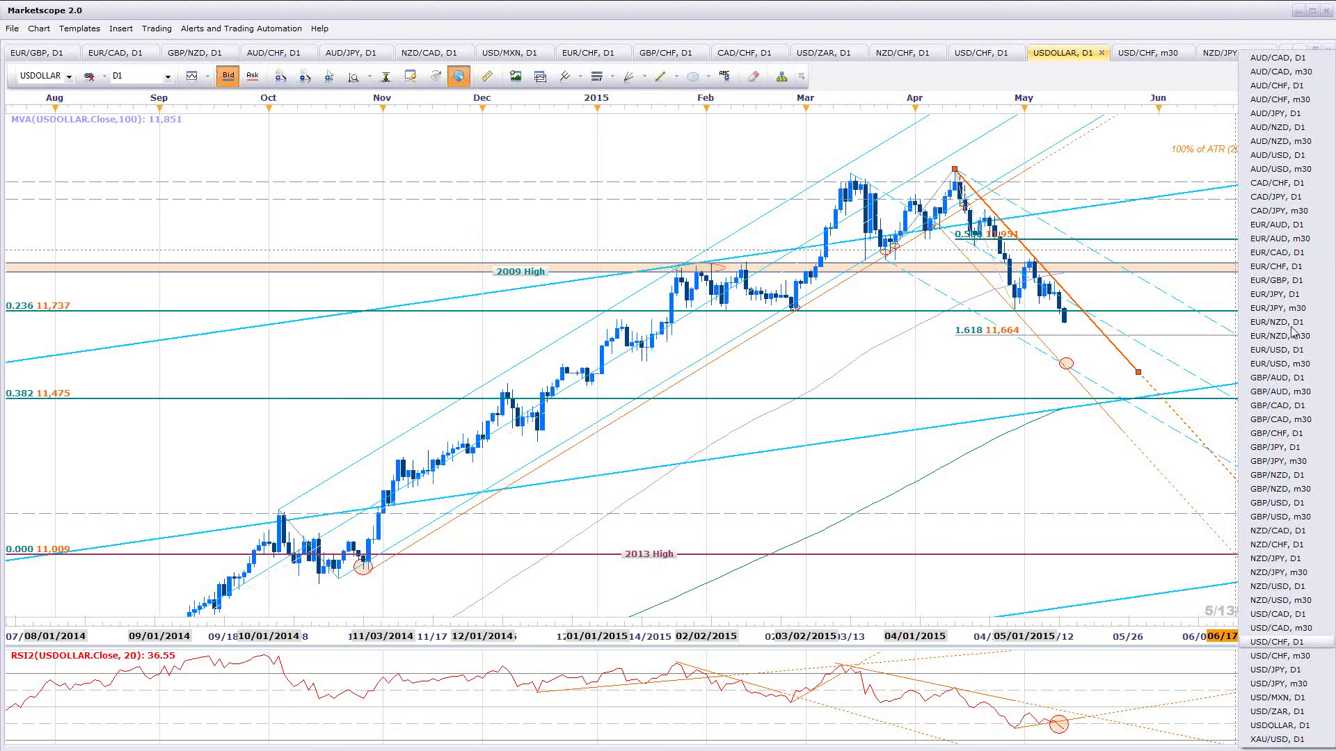
{"action": "left_click", "coordinate": [1301, 156]}
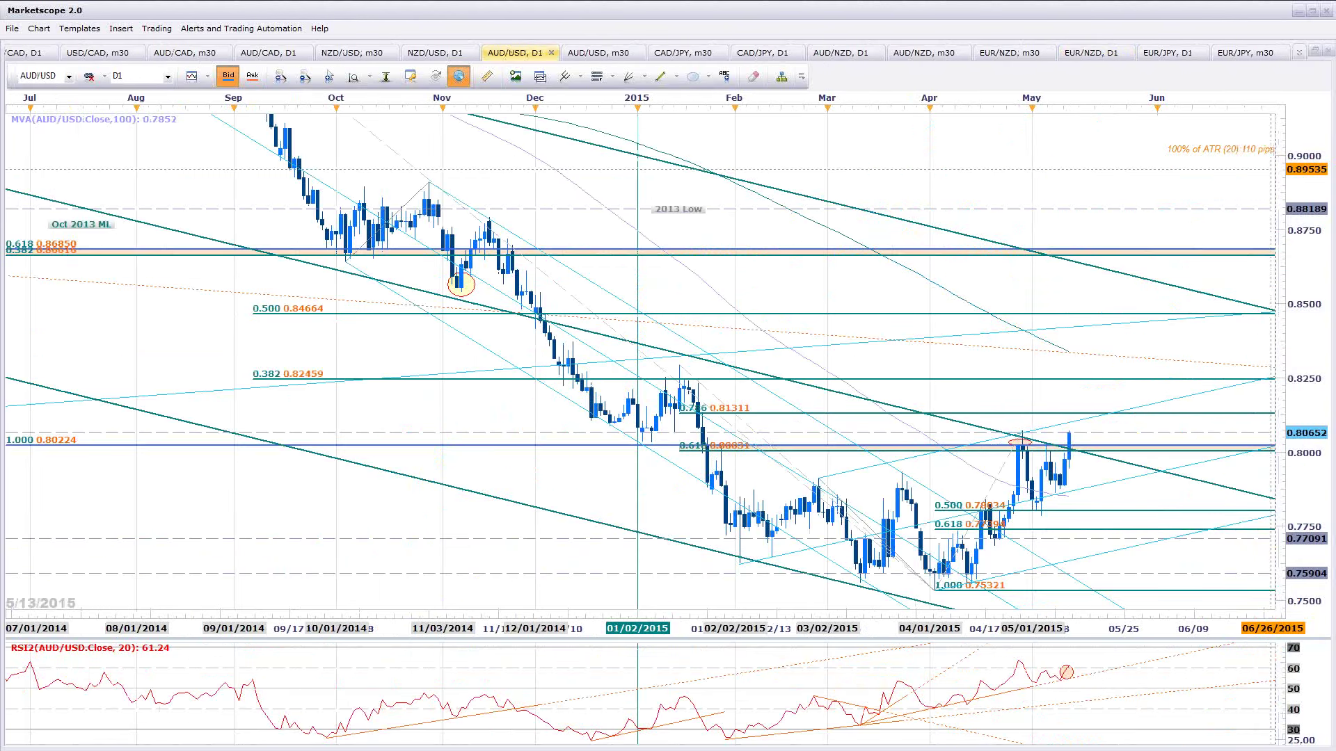
Switch to the Intraday Charts web page and close the enlarged AUDUSD Scale 5/12 image and the remaining pop-up
{"action": "key", "text": "alt+Tab"}
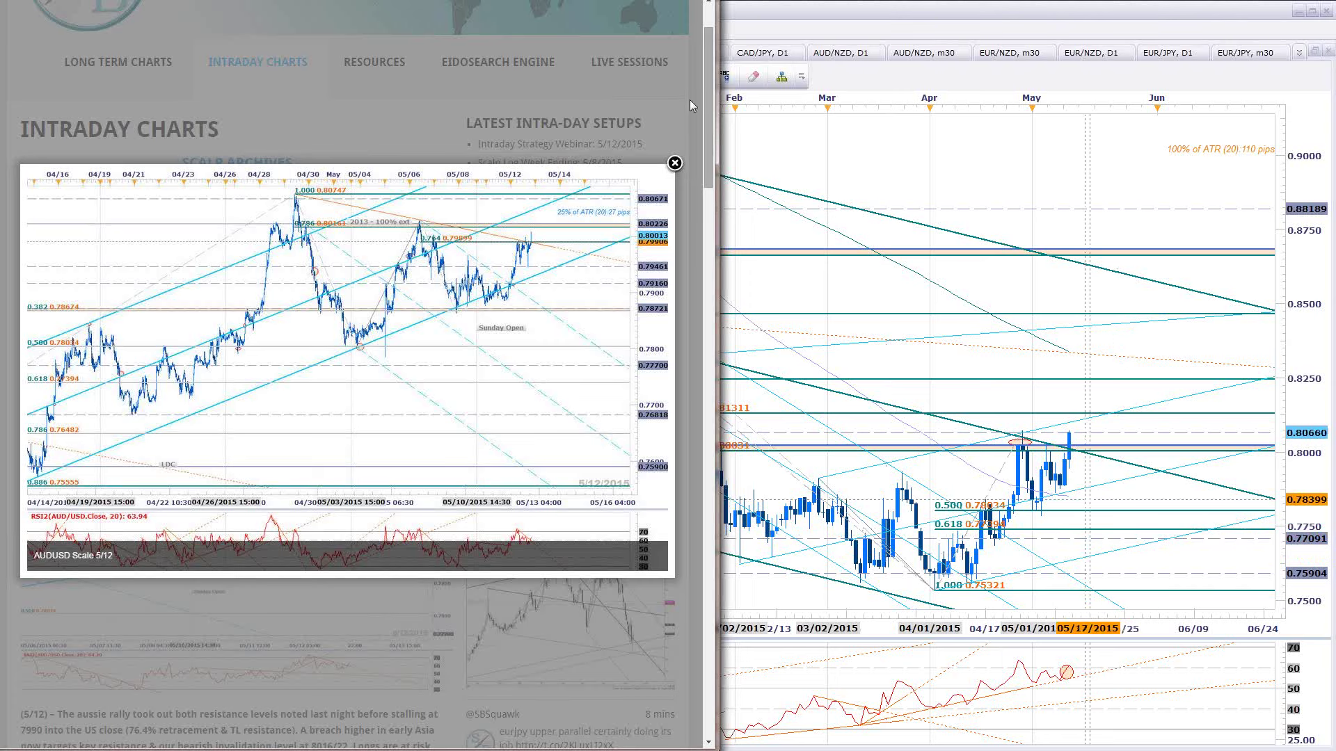
{"action": "scroll", "coordinate": [708, 111], "scroll_direction": "down", "scroll_amount": 5}
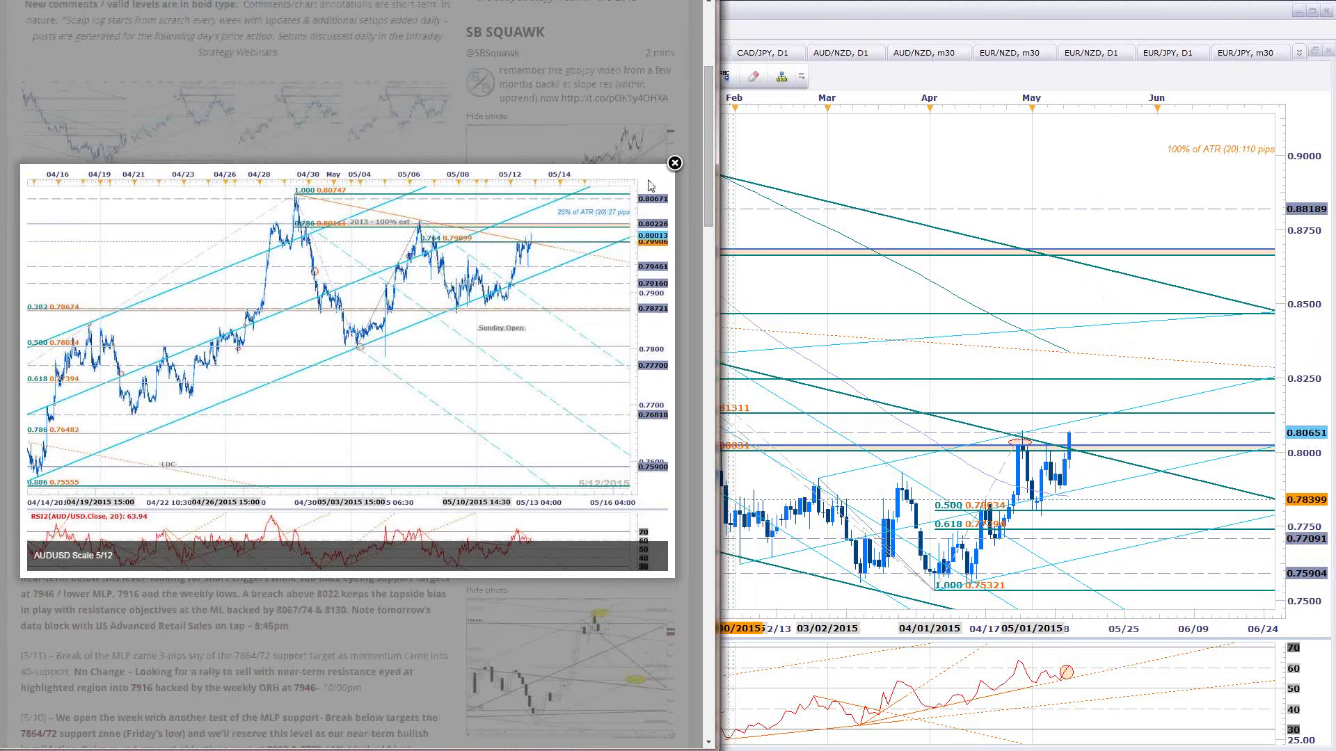
{"action": "left_click", "coordinate": [675, 164]}
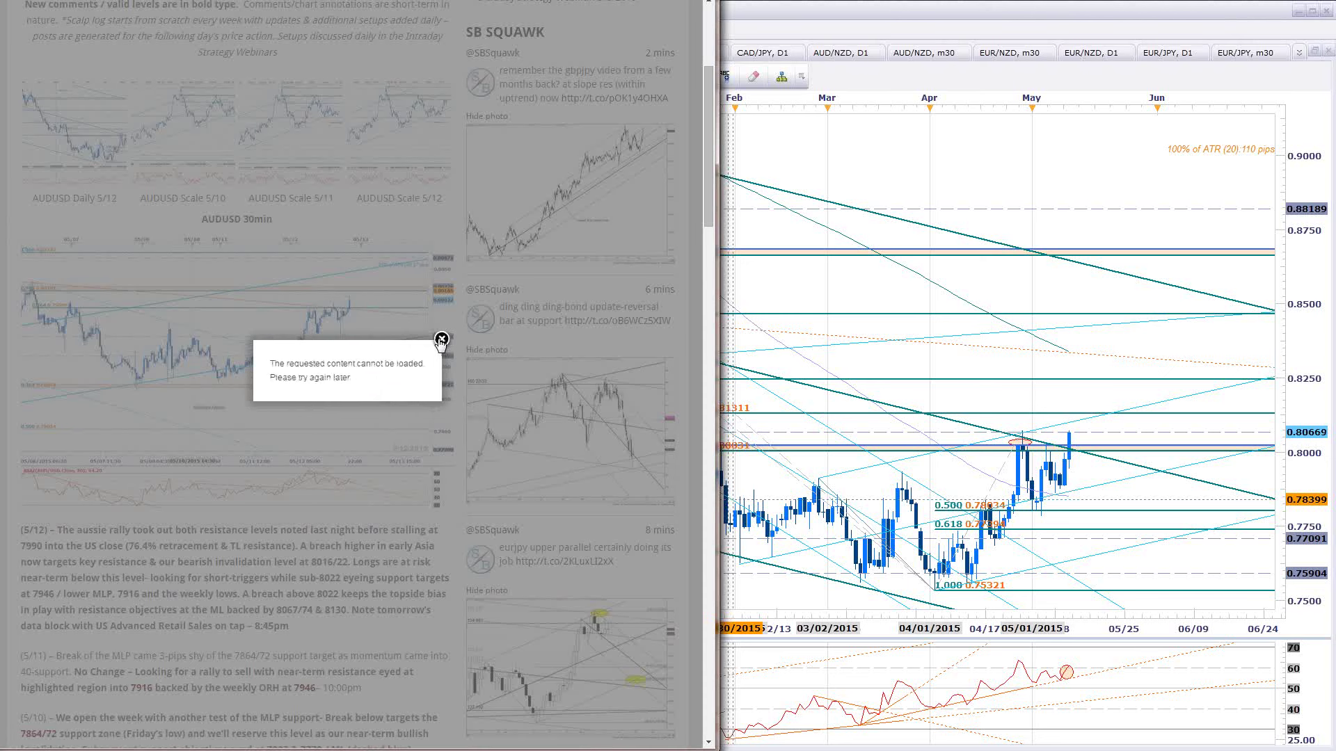
{"action": "left_click", "coordinate": [346, 305]}
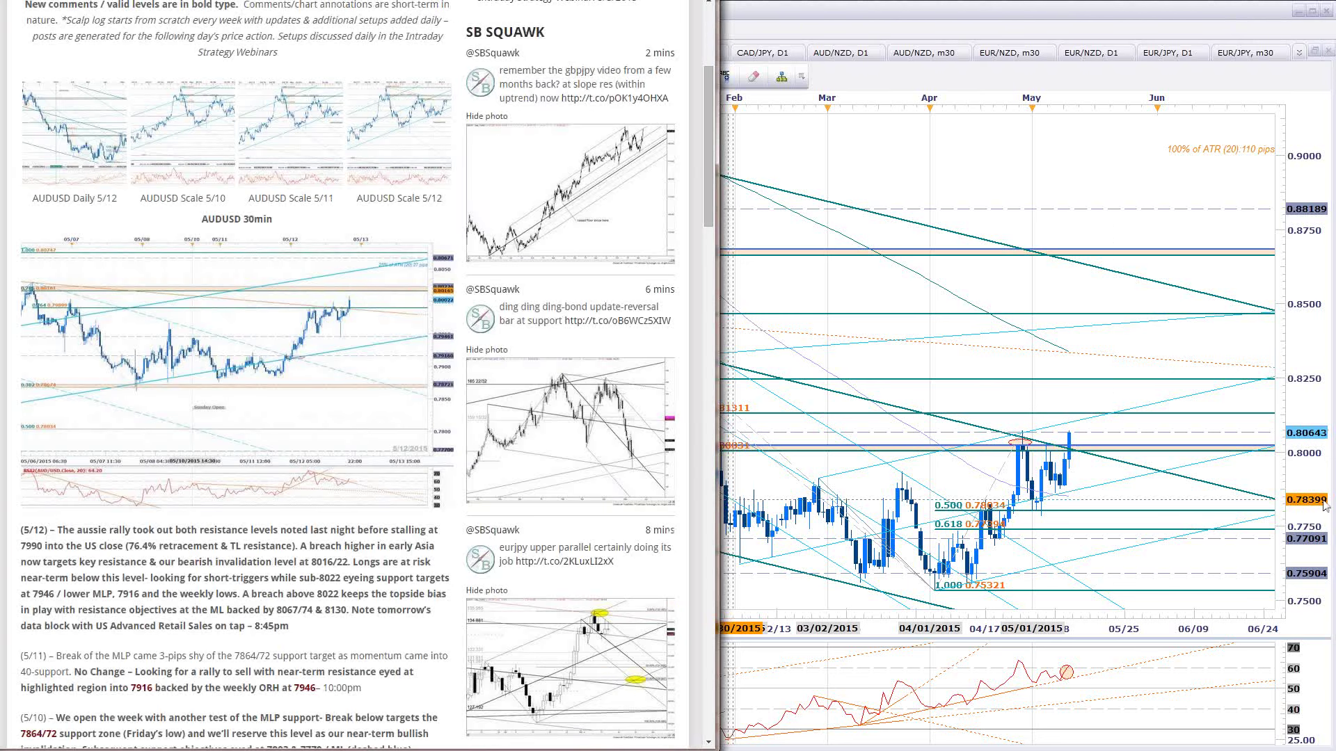
Return to the AUD/USD daily chart in Marketscope and fit it vertically over a multi-year range
{"action": "left_click", "coordinate": [1122, 513]}
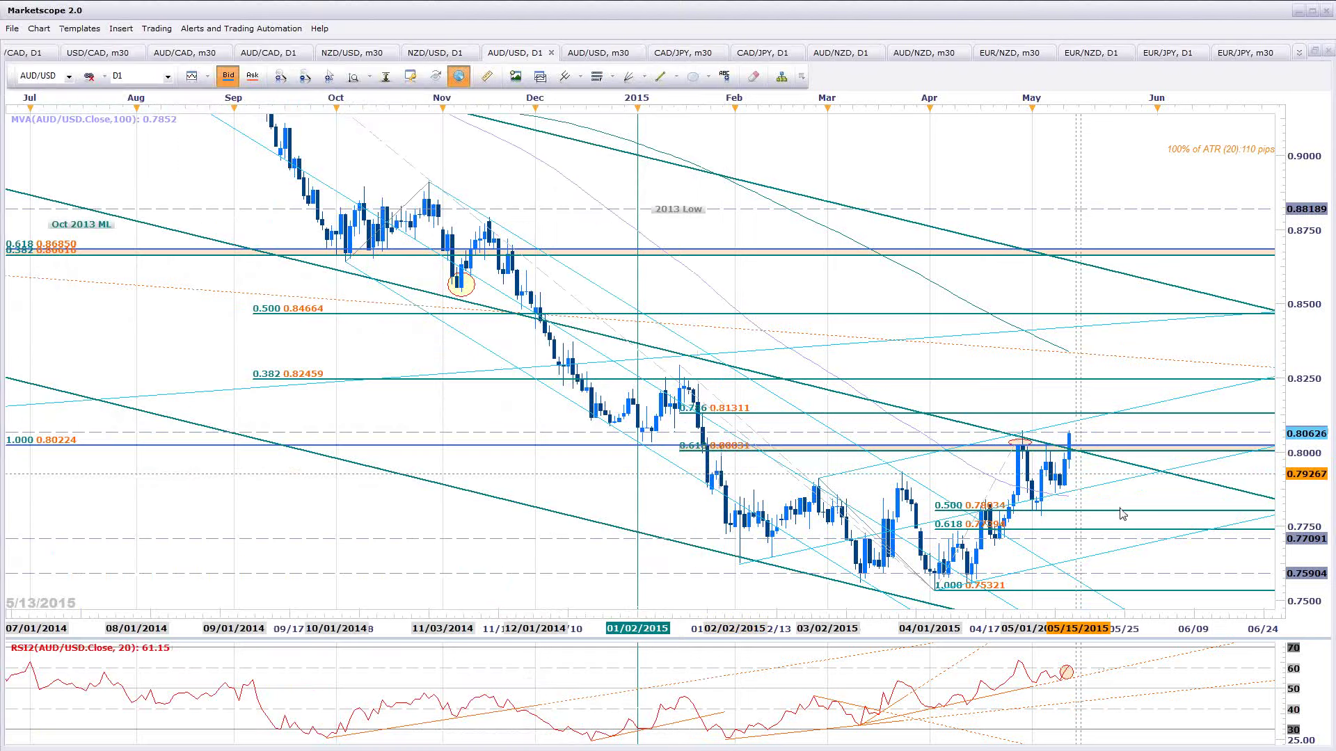
{"action": "scroll", "coordinate": [1121, 512], "scroll_direction": "down", "scroll_amount": 5}
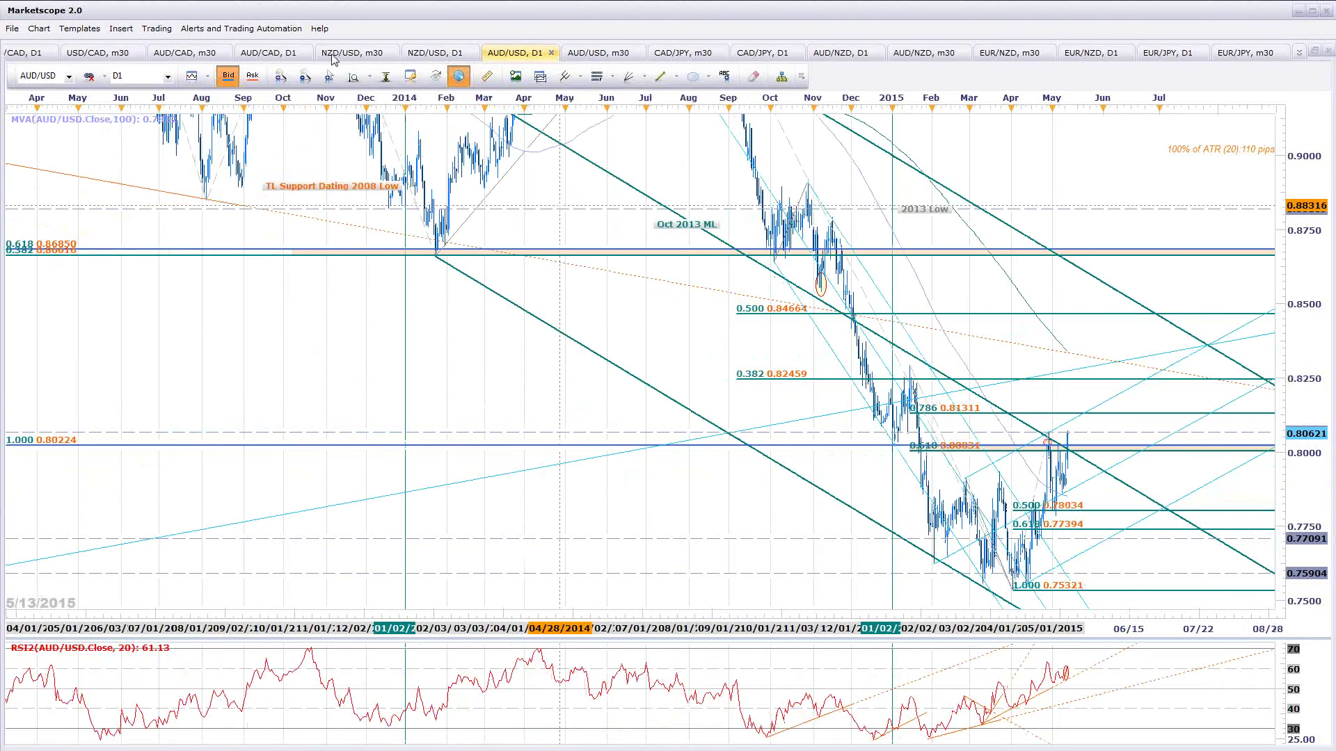
{"action": "left_click", "coordinate": [371, 77]}
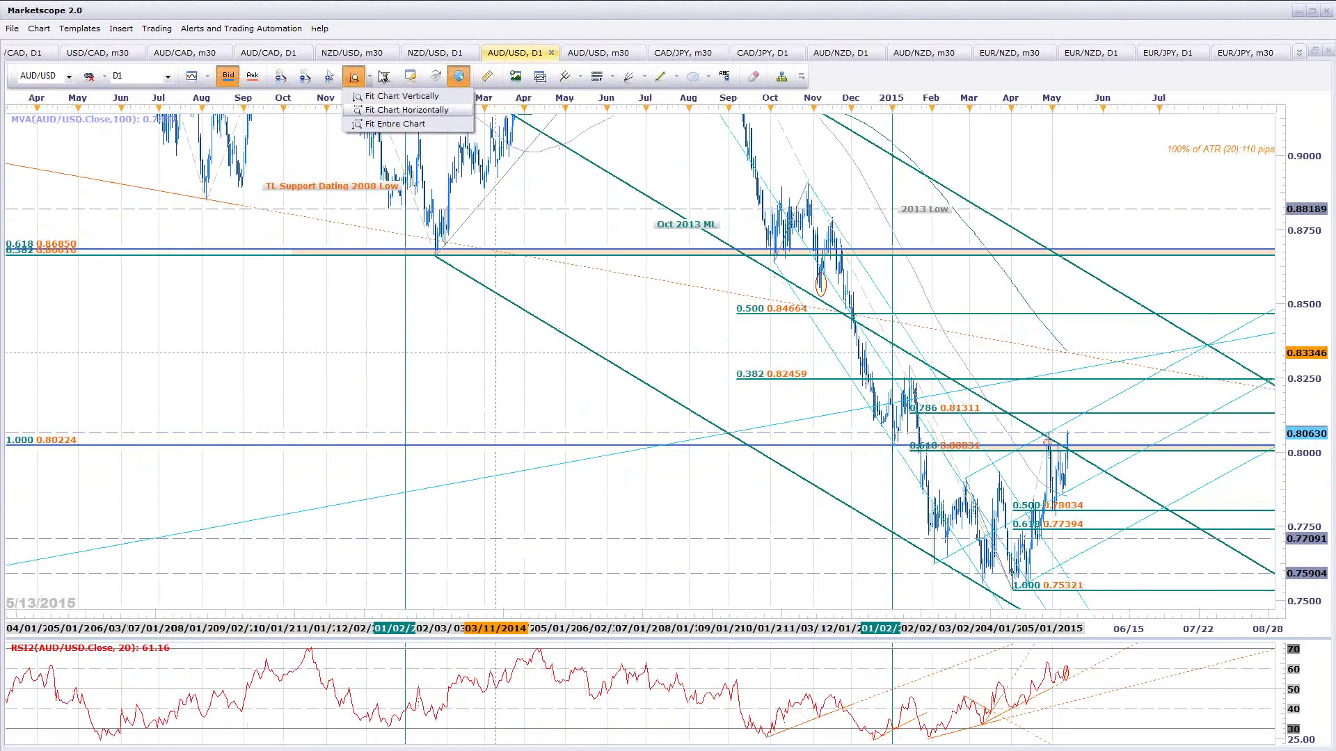
{"action": "left_click", "coordinate": [393, 96]}
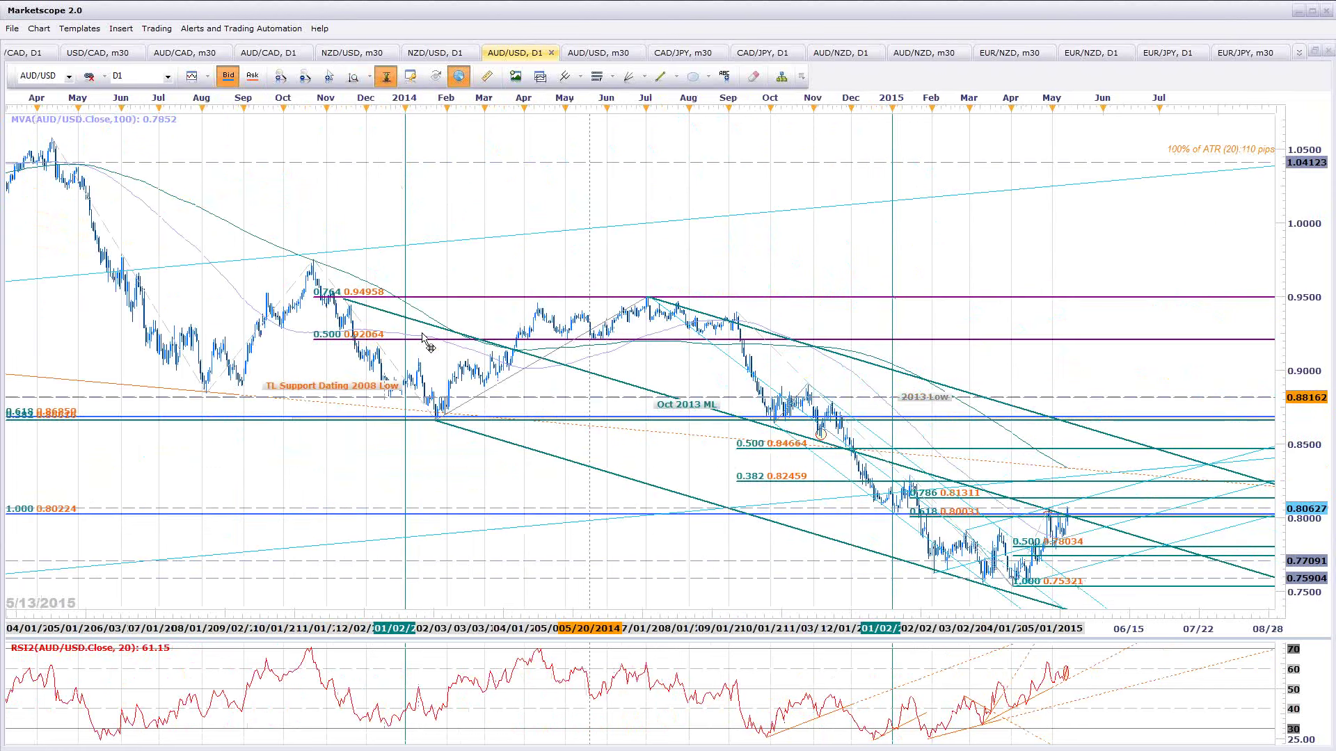
Examine the AUD/USD daily price action and RSI from September 2014 to the current bar
{"action": "scroll", "coordinate": [640, 411], "scroll_direction": "up", "scroll_amount": 2}
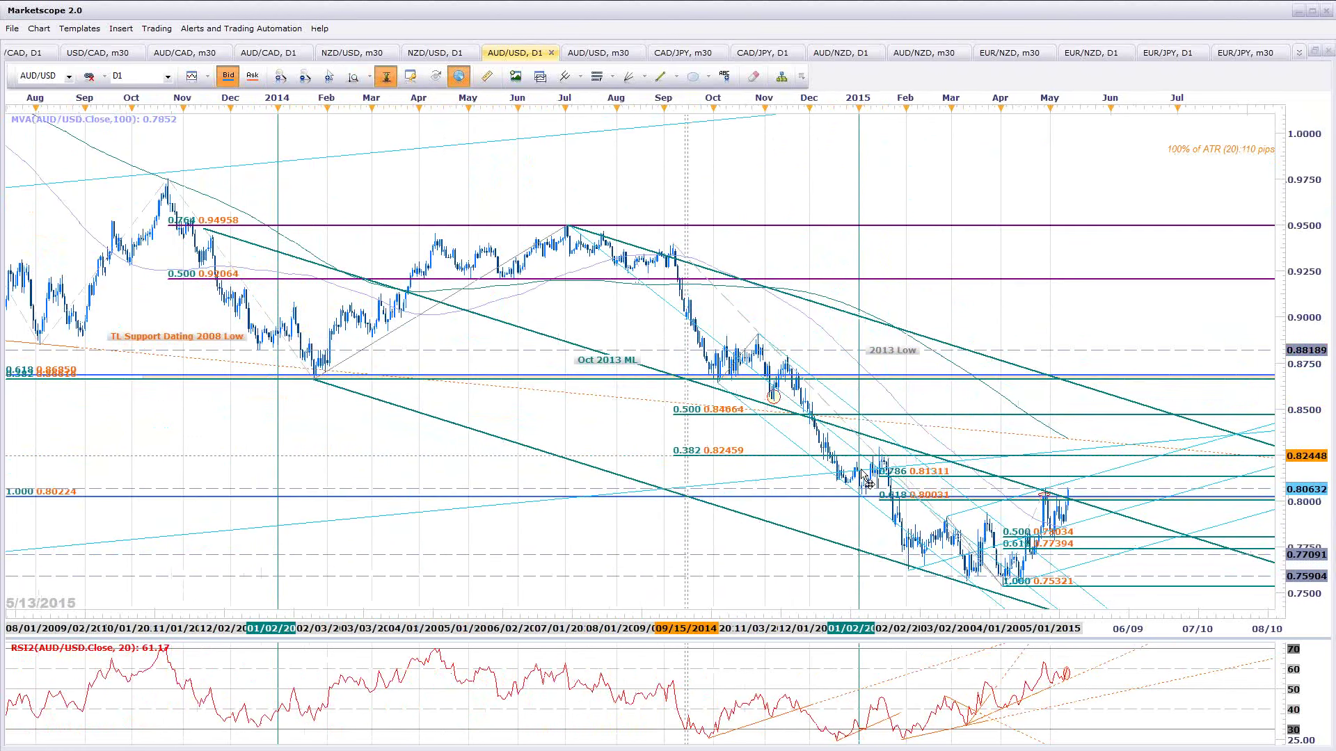
{"action": "scroll", "coordinate": [640, 438], "scroll_direction": "up", "scroll_amount": 1}
{"action": "scroll", "coordinate": [392, 296], "scroll_direction": "up", "scroll_amount": 1}
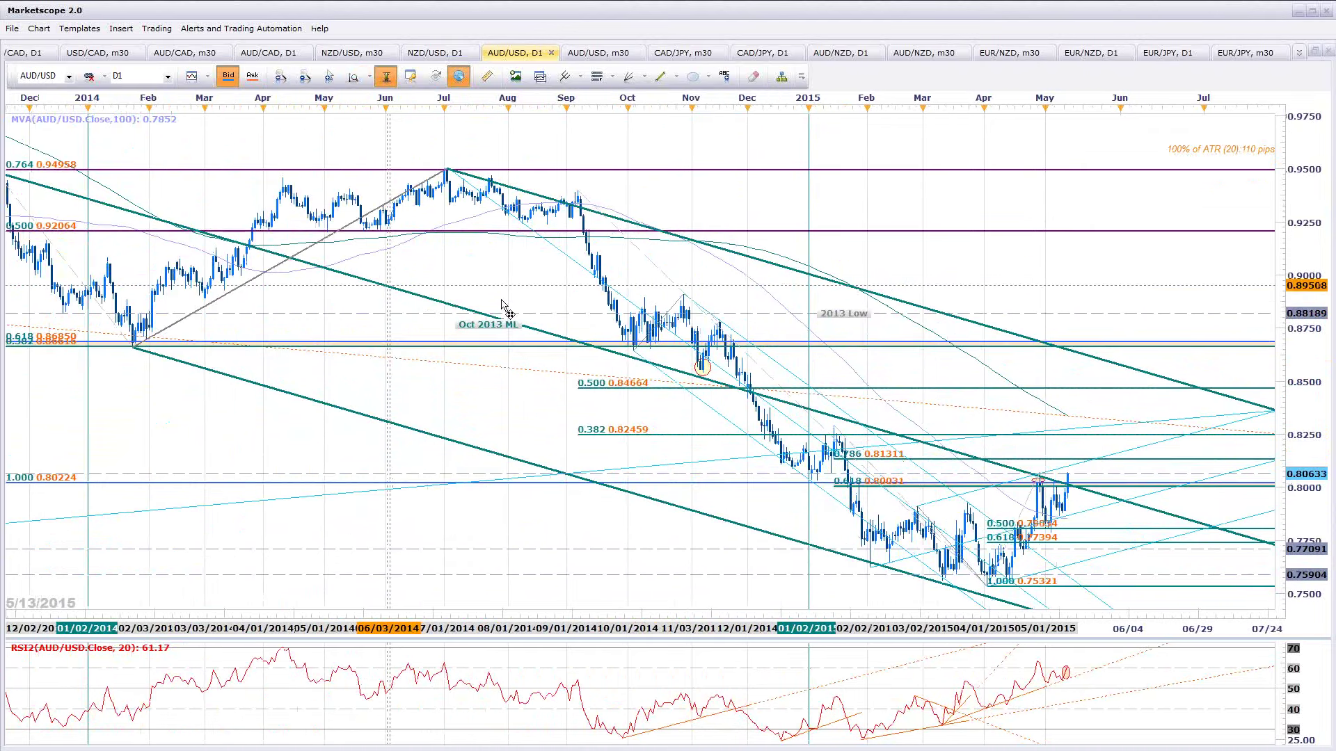
{"action": "scroll", "coordinate": [417, 299], "scroll_direction": "up", "scroll_amount": 1}
{"action": "scroll", "coordinate": [1080, 480], "scroll_direction": "up", "scroll_amount": 2}
{"action": "scroll", "coordinate": [1081, 485], "scroll_direction": "up", "scroll_amount": 2}
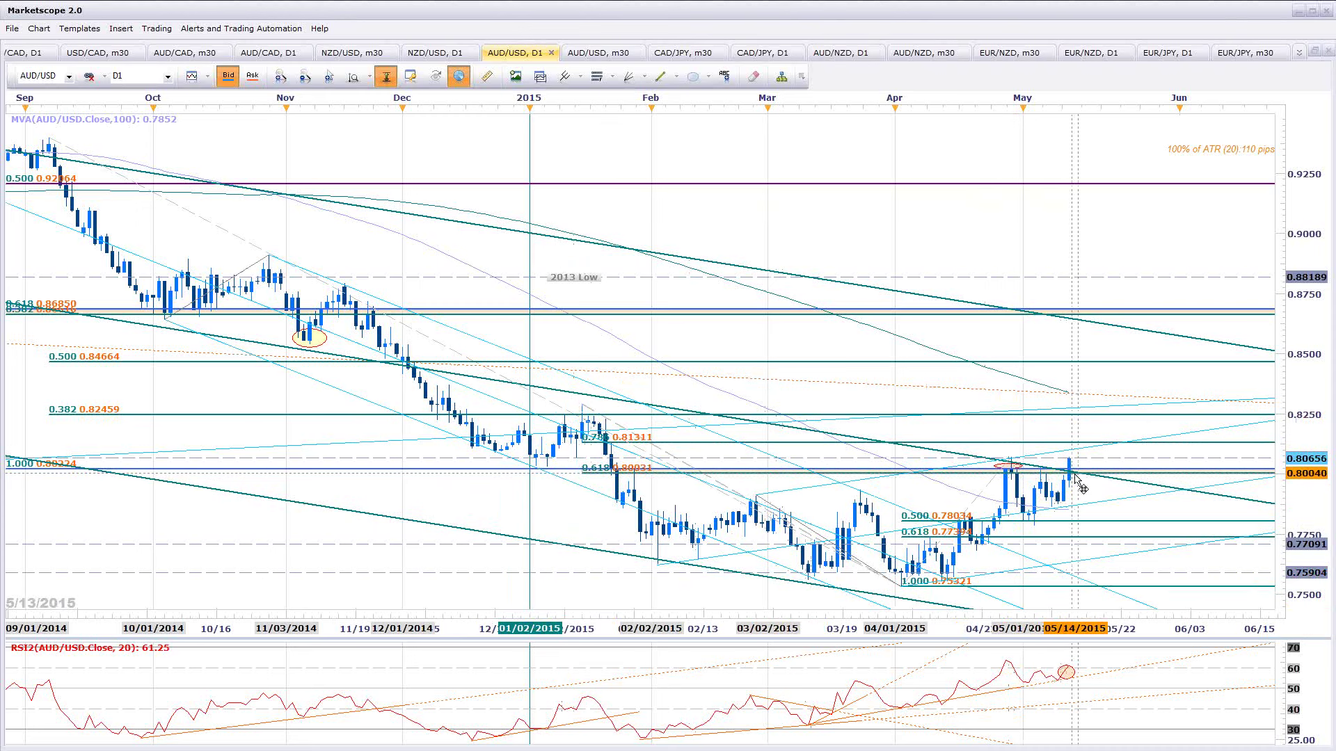
{"action": "left_click_drag", "start_coordinate": [1075, 674], "coordinate": [1082, 681]}
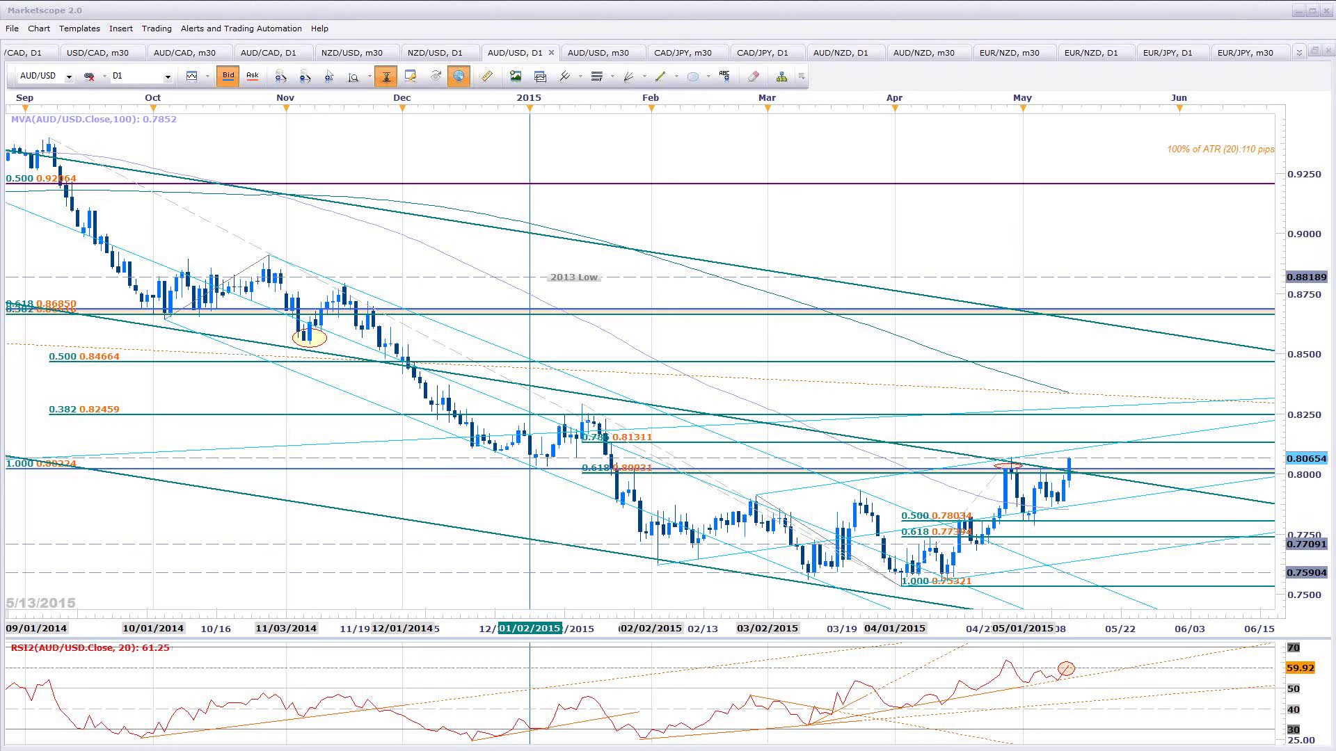
{"action": "scroll", "coordinate": [1297, 393], "scroll_direction": "down", "scroll_amount": 1}
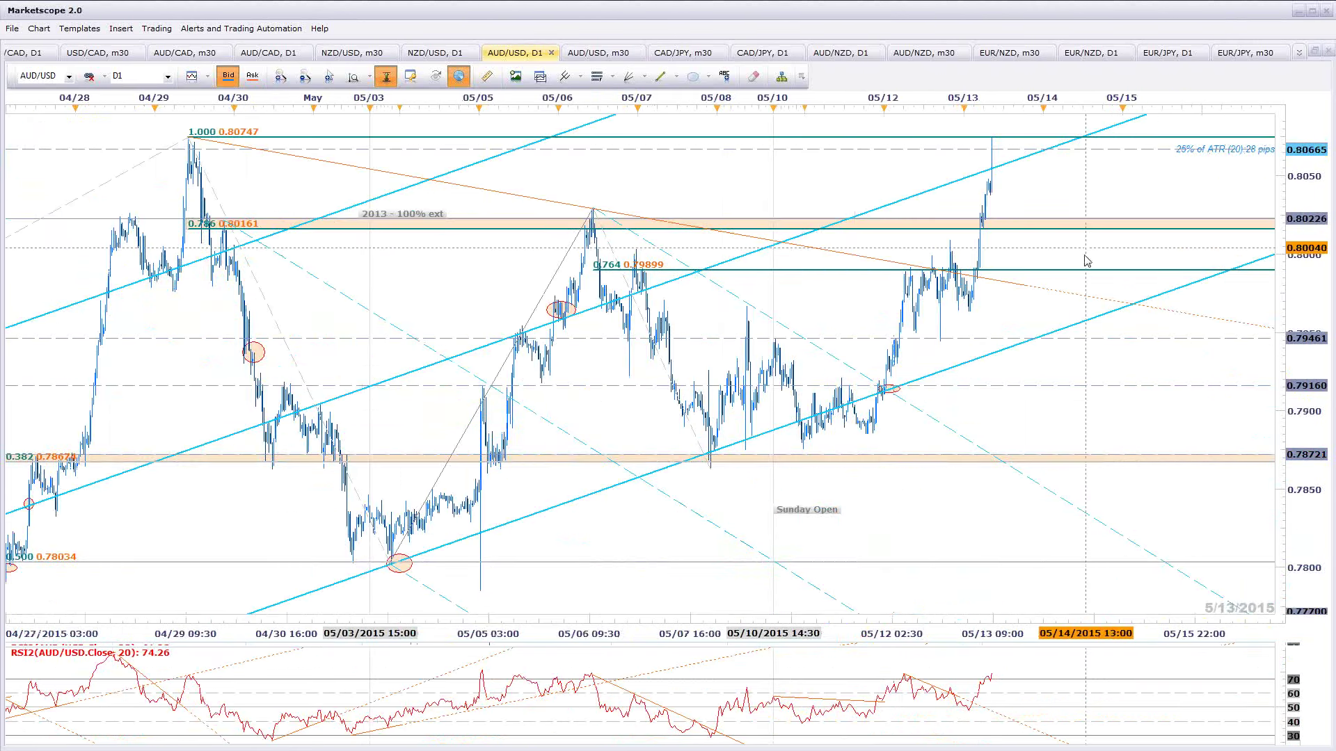
Show the AUD/USD m30 chart and examine the rally from the May lows against the 0.80747 level
{"action": "key", "text": "ctrl+Tab"}
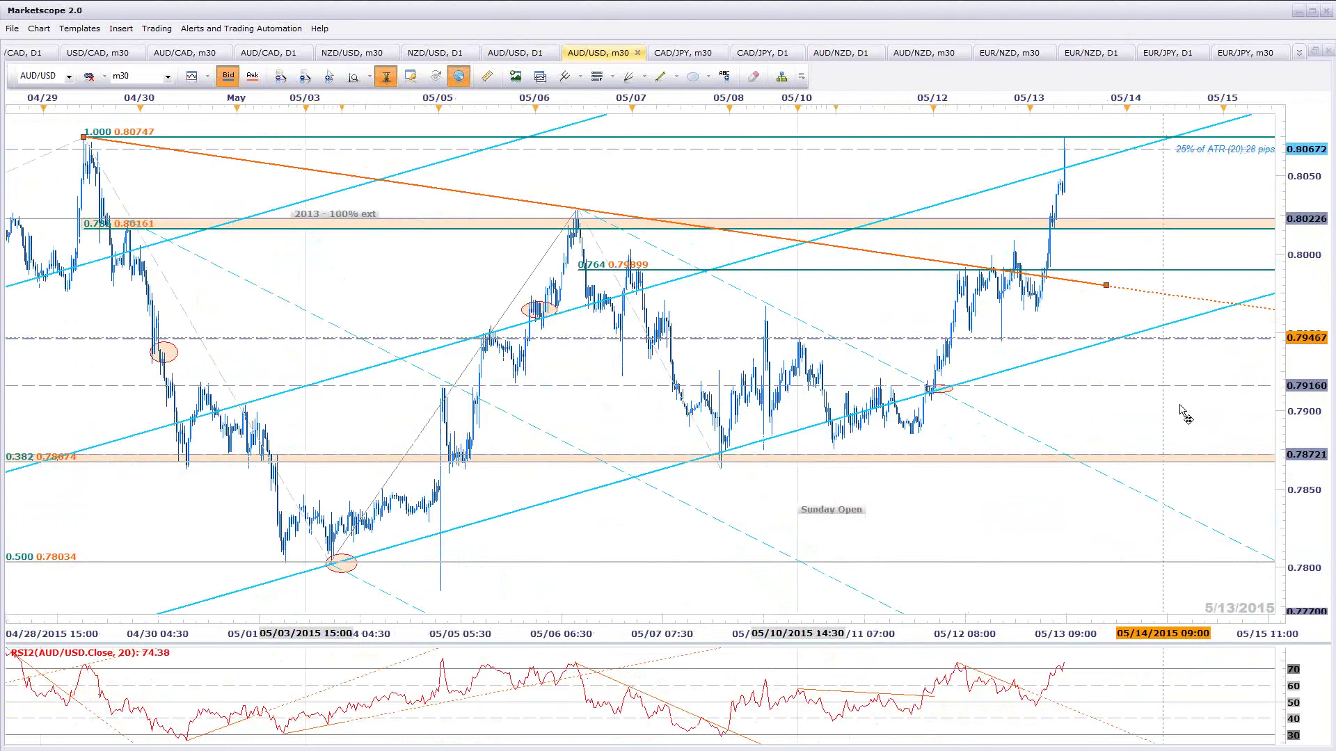
{"action": "scroll", "coordinate": [1068, 362], "scroll_direction": "up", "scroll_amount": 2}
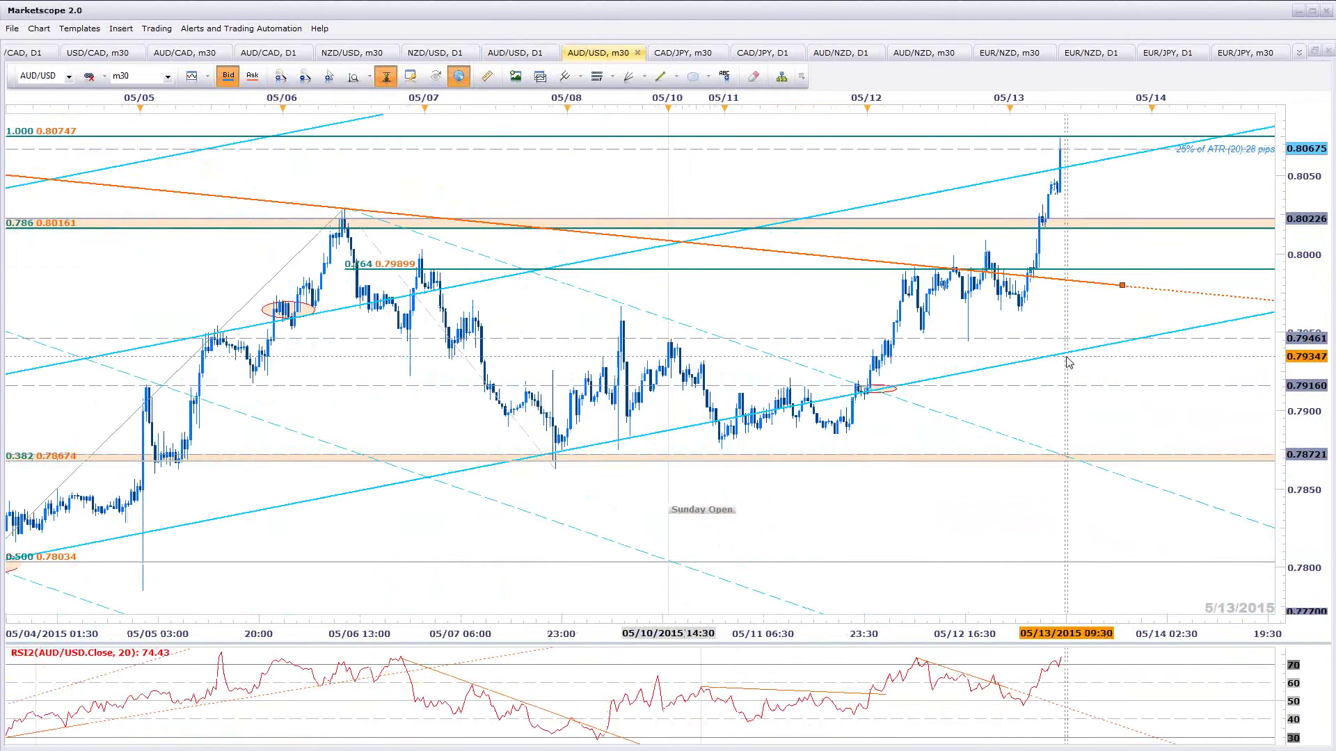
{"action": "scroll", "coordinate": [1096, 378], "scroll_direction": "up", "scroll_amount": 2}
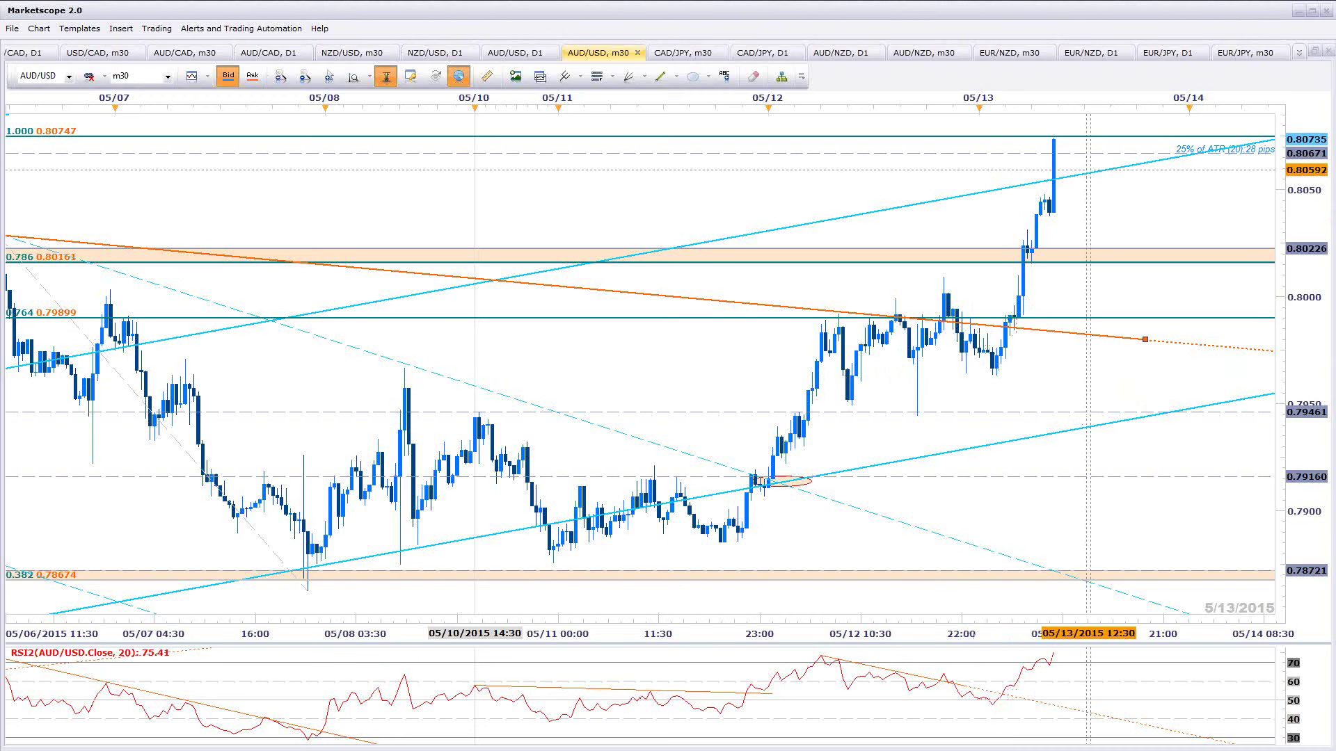
Bring up the second Marketscope window with the five-minute charts and show the AUD/USD m5 chart
{"action": "key", "text": "alt+Tab"}
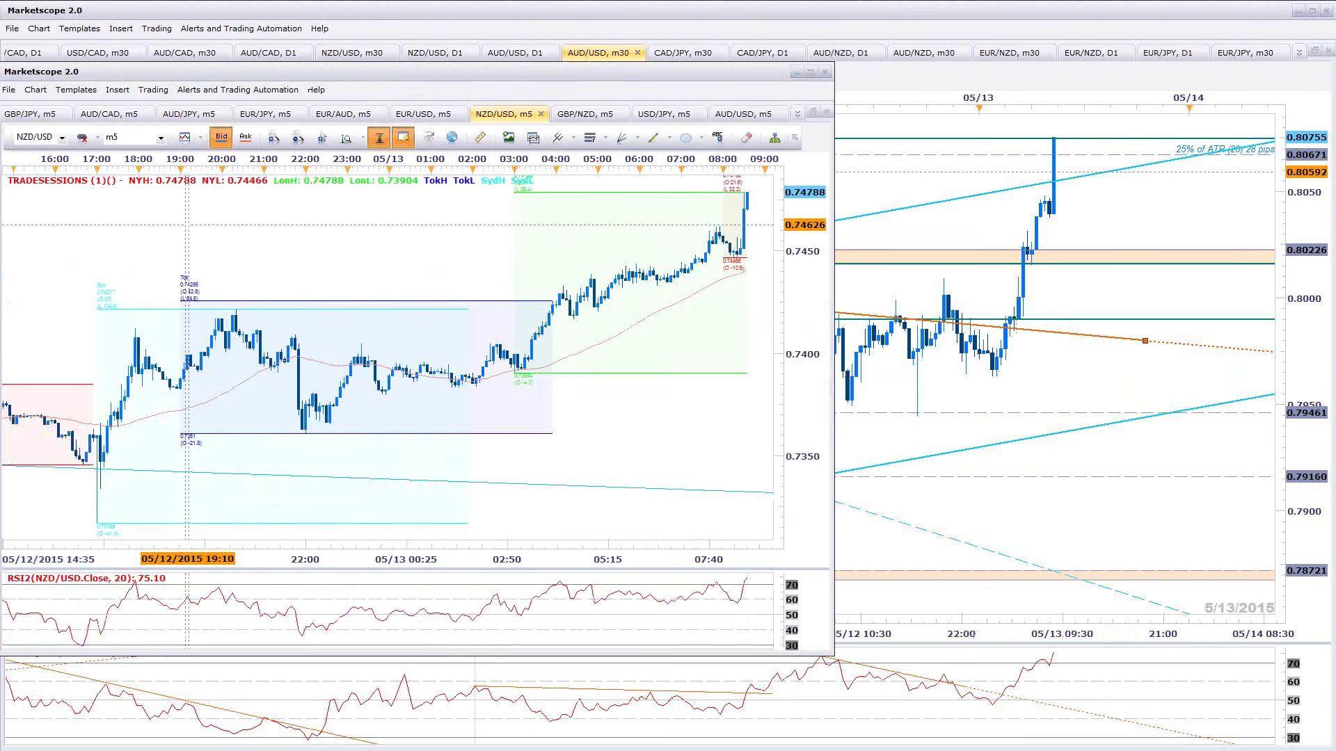
{"action": "scroll", "coordinate": [578, 395], "scroll_direction": "down", "scroll_amount": 3}
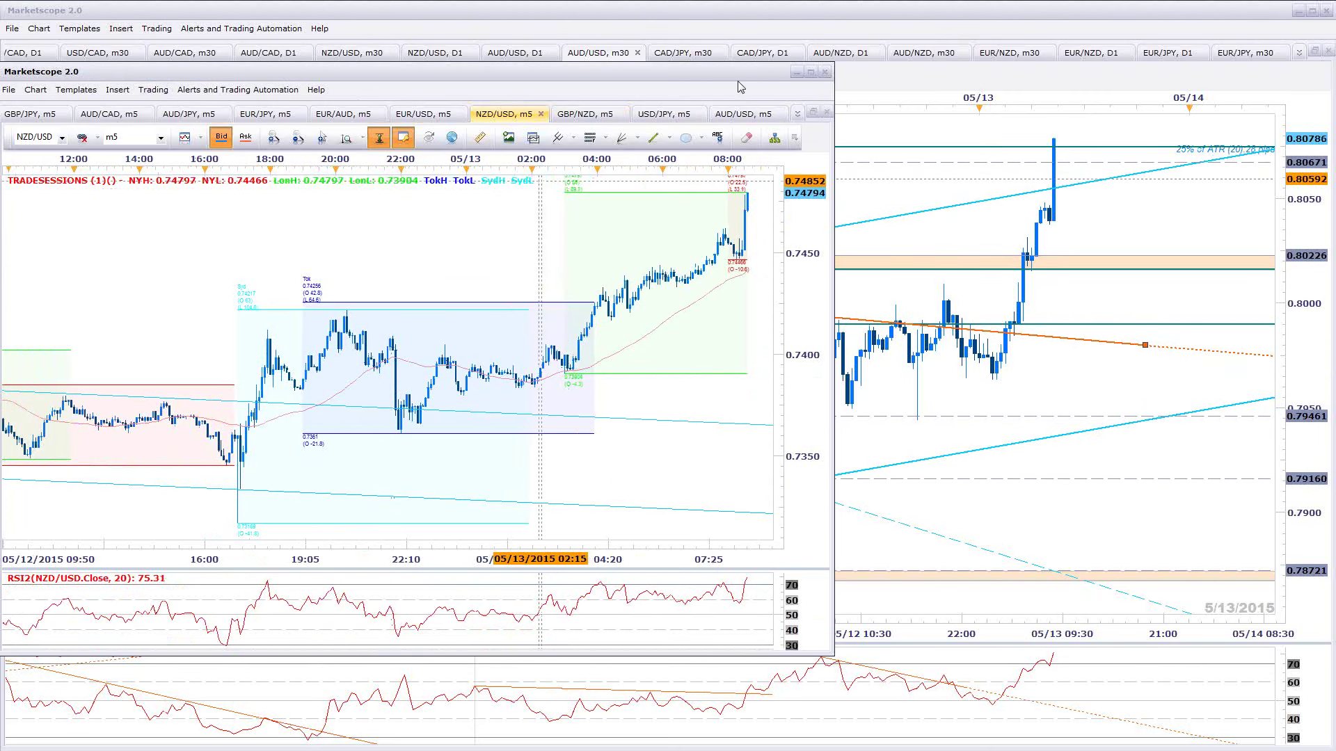
{"action": "left_click", "coordinate": [760, 120]}
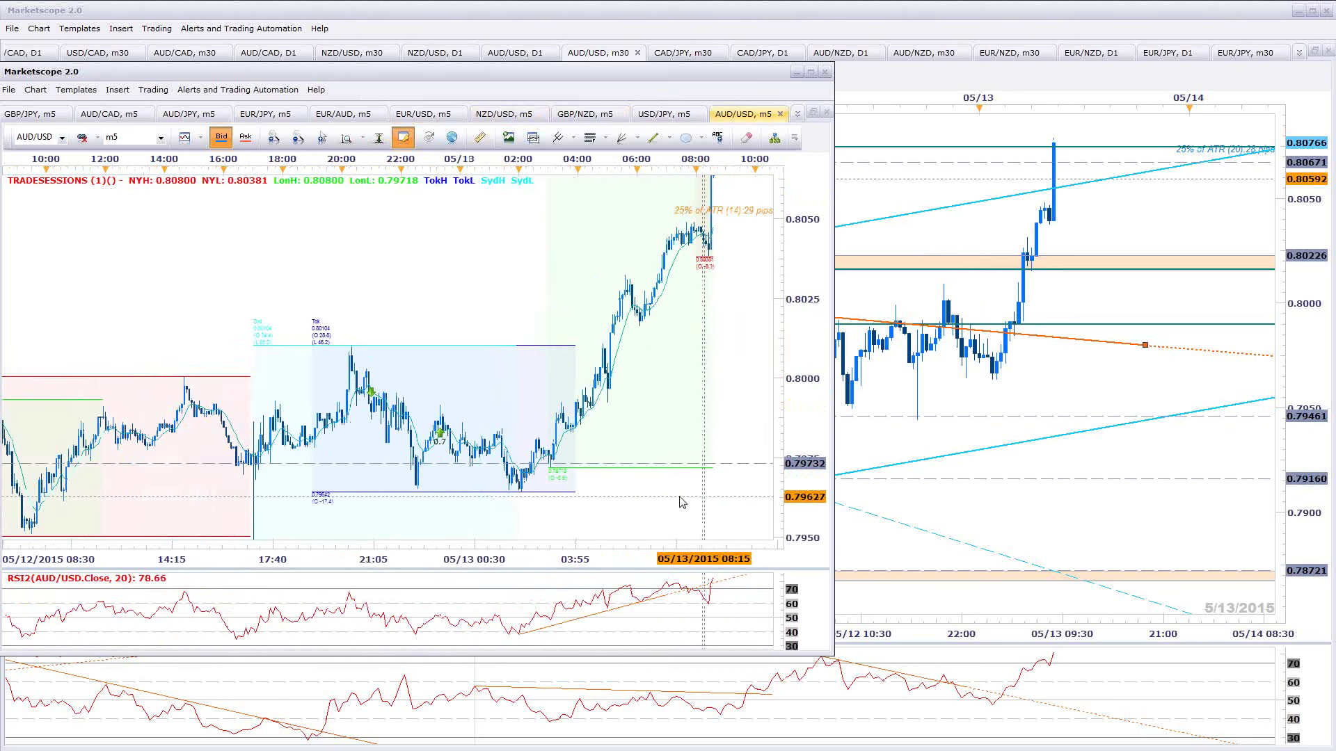
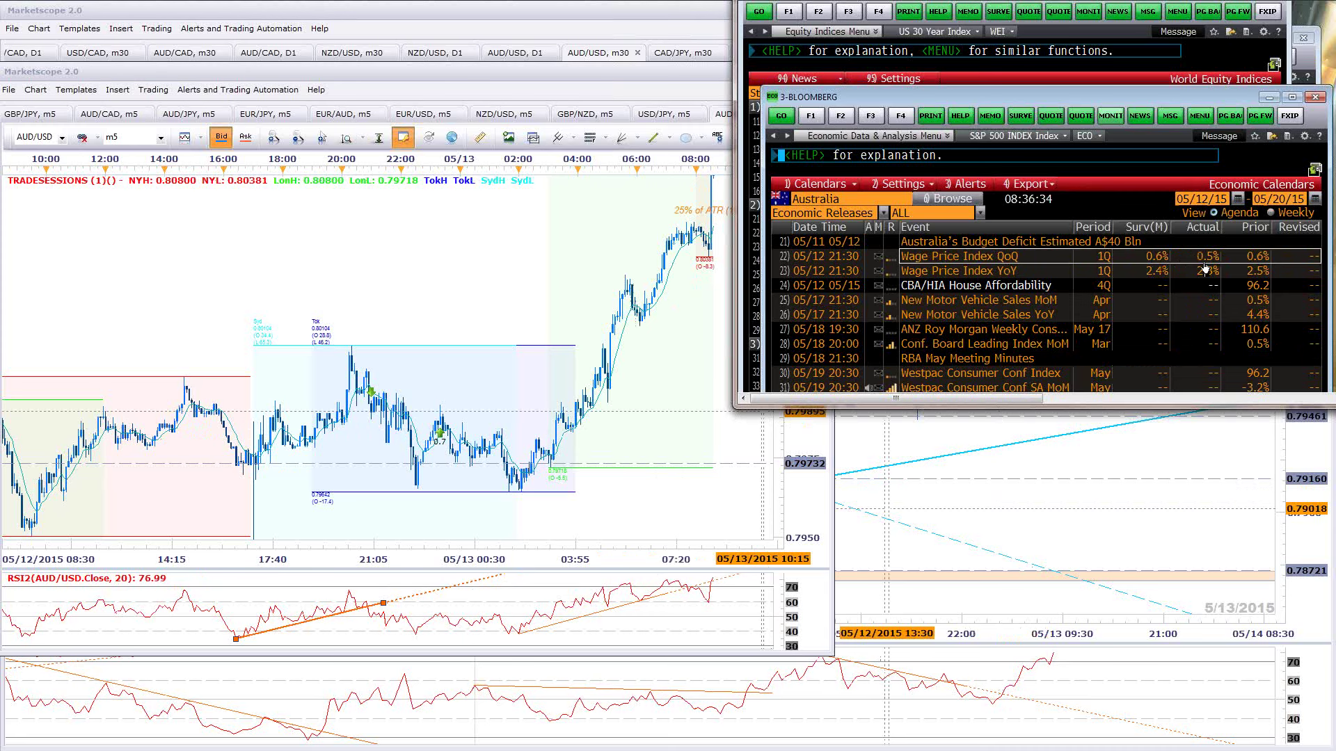
Examine the AUD/USD m5 session ranges from 12 May through the current bar on 13 May
{"action": "left_click", "coordinate": [538, 358]}
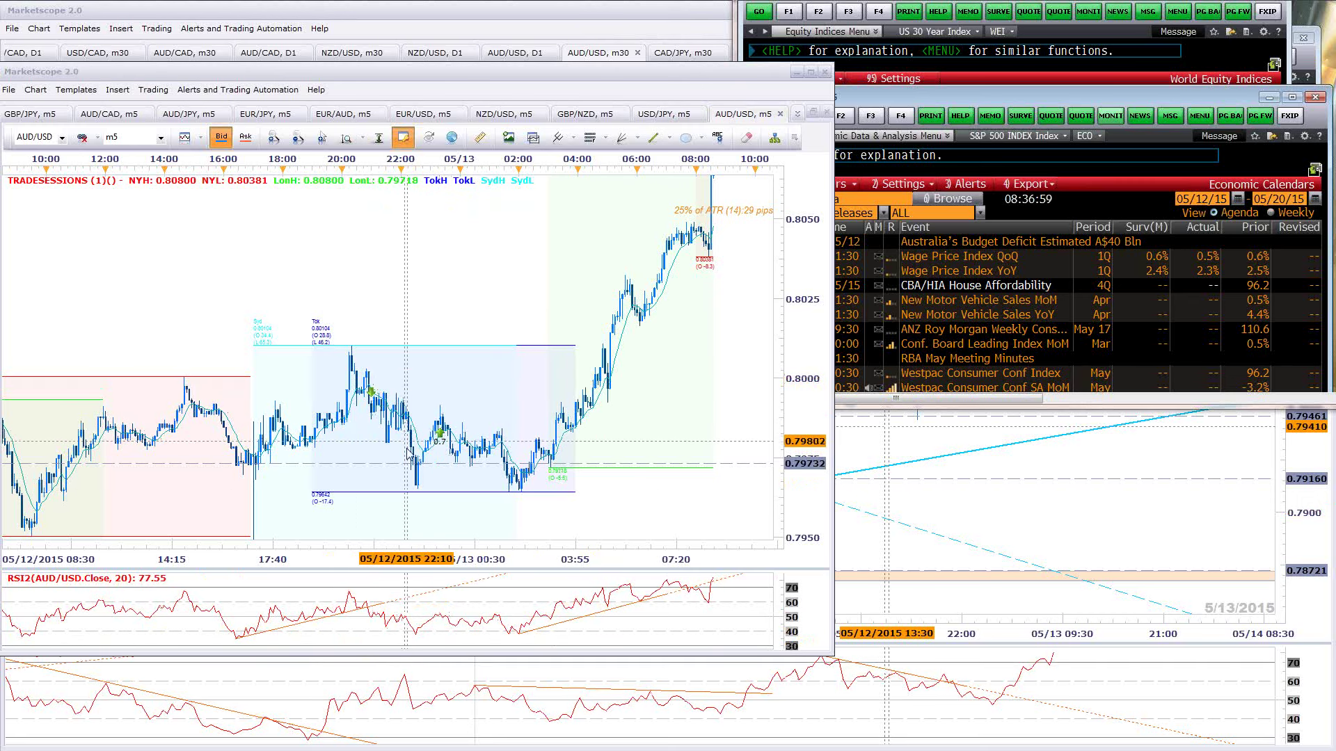
{"action": "left_click_drag", "start_coordinate": [458, 400], "coordinate": [628, 387]}
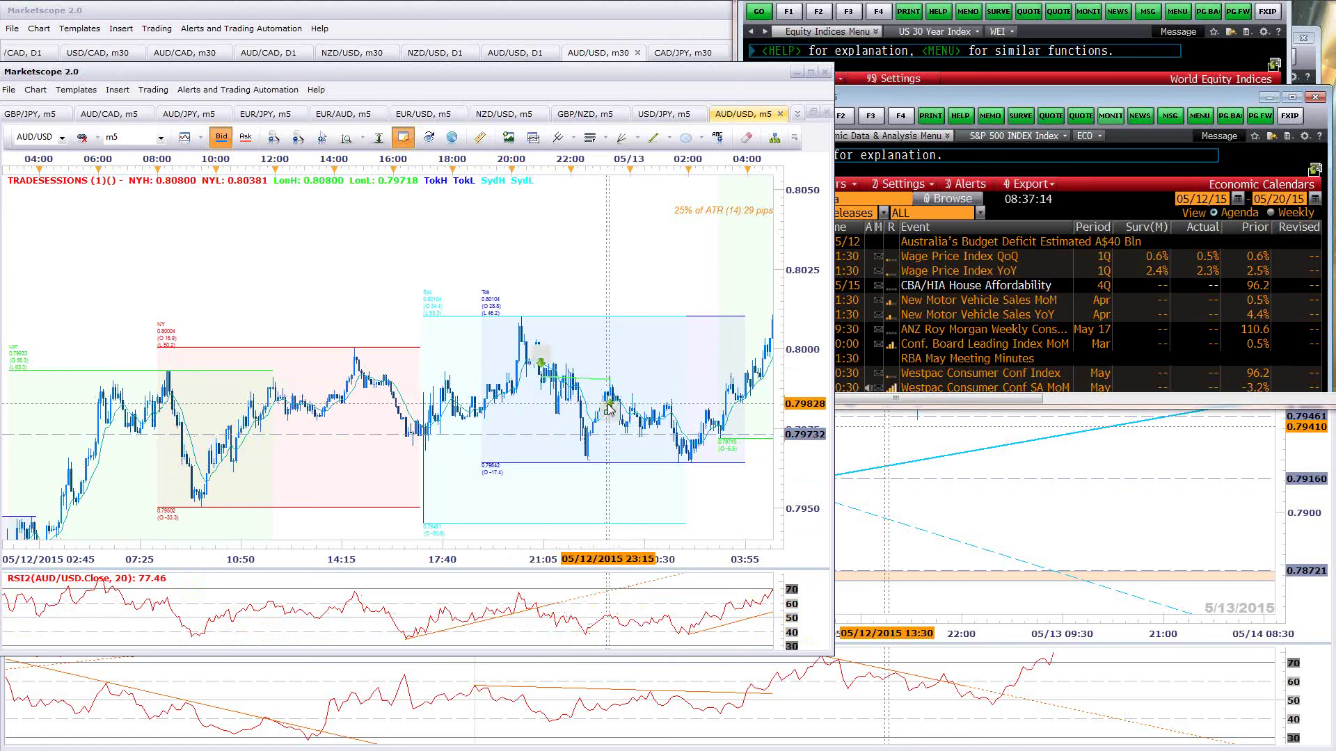
{"action": "scroll", "coordinate": [573, 343], "scroll_direction": "down", "scroll_amount": 5}
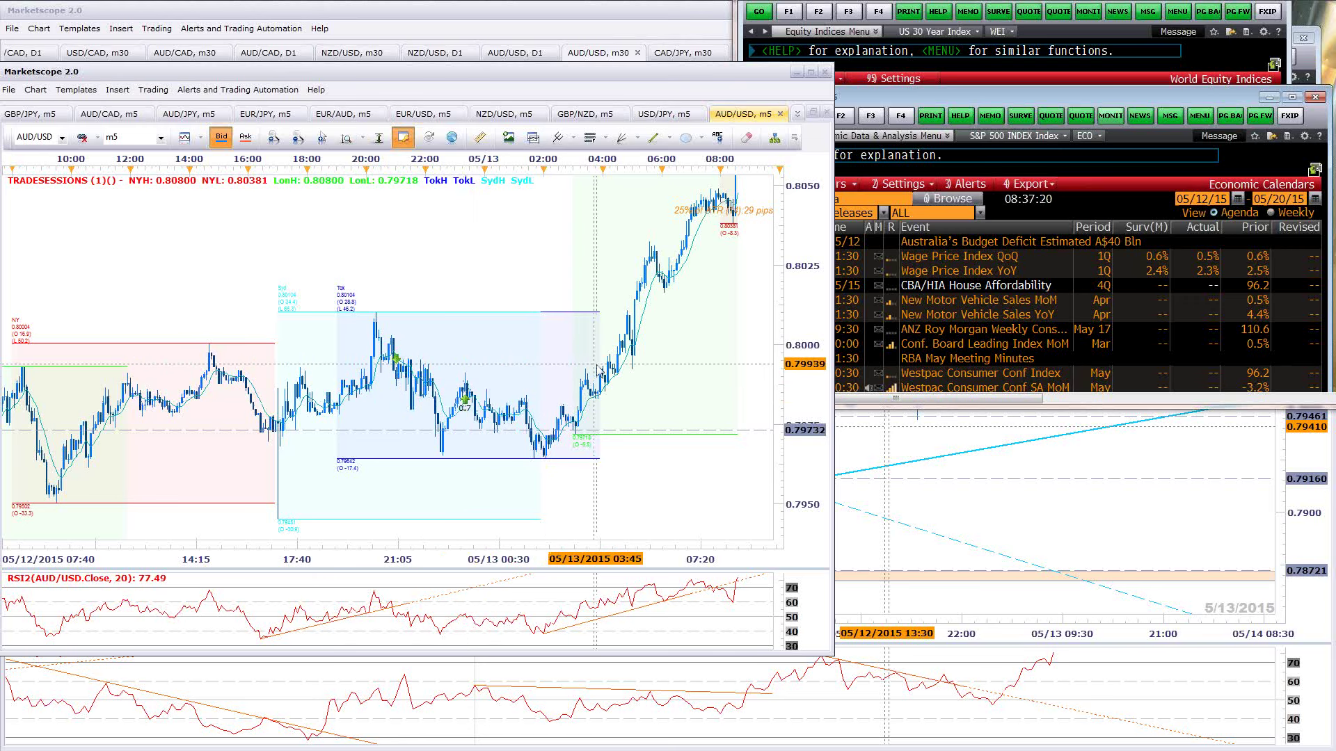
{"action": "scroll", "coordinate": [681, 438], "scroll_direction": "down", "scroll_amount": 2}
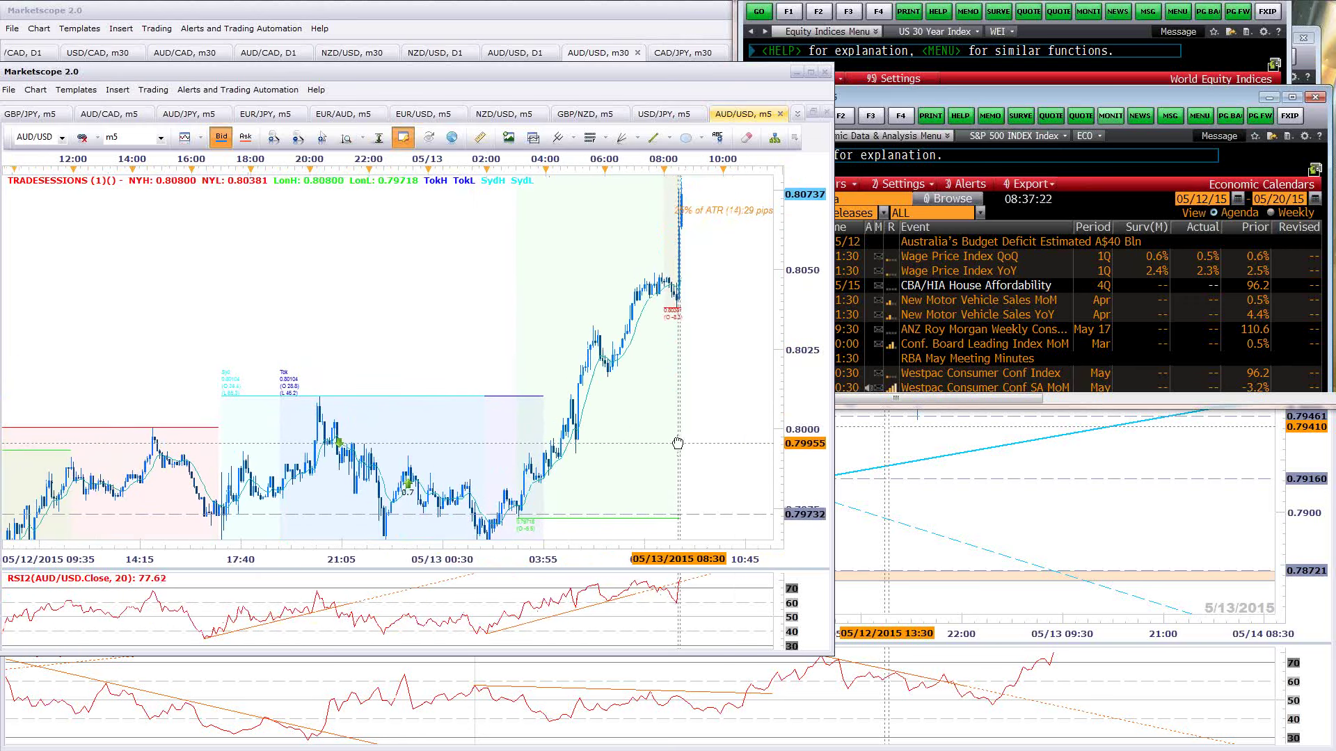
Return to the AUD/USD m30 chart and examine the price action from the late-April high at the 0.80747 level
{"action": "left_click", "coordinate": [1134, 530]}
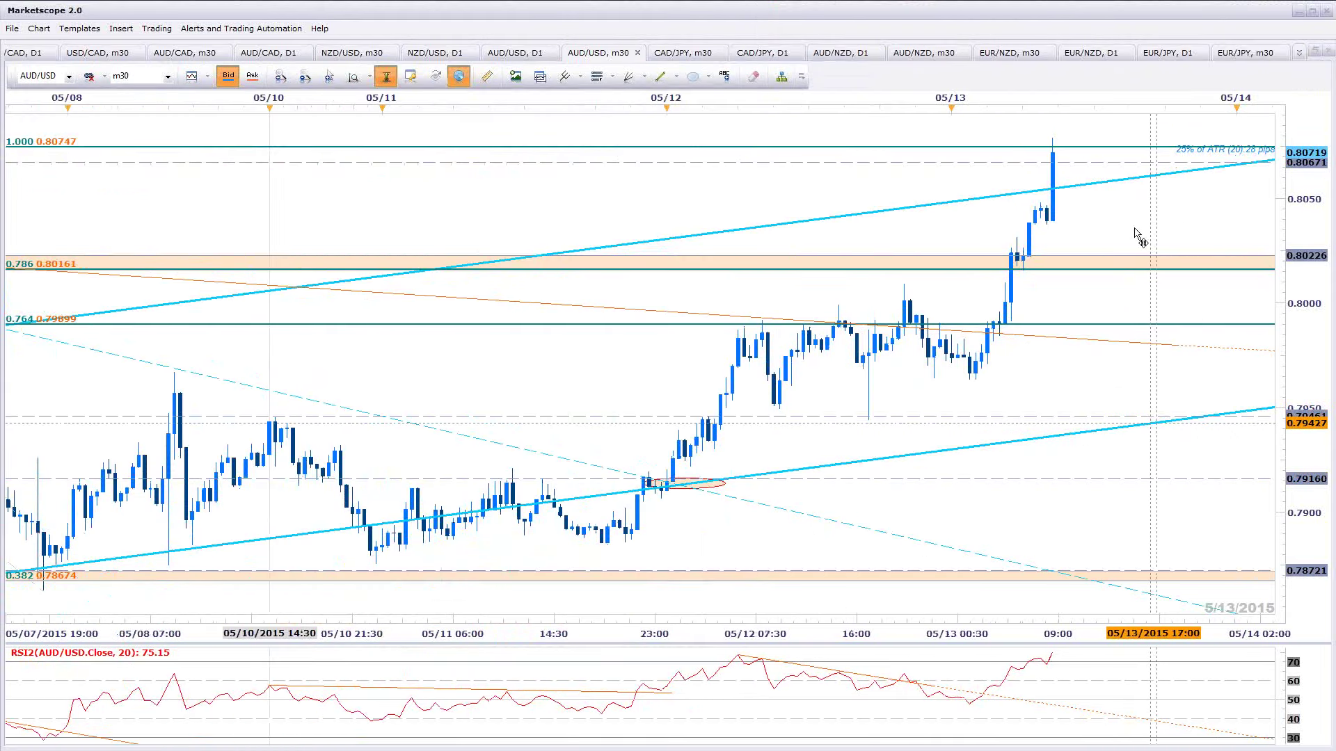
{"action": "scroll", "coordinate": [1169, 218], "scroll_direction": "down", "scroll_amount": 1}
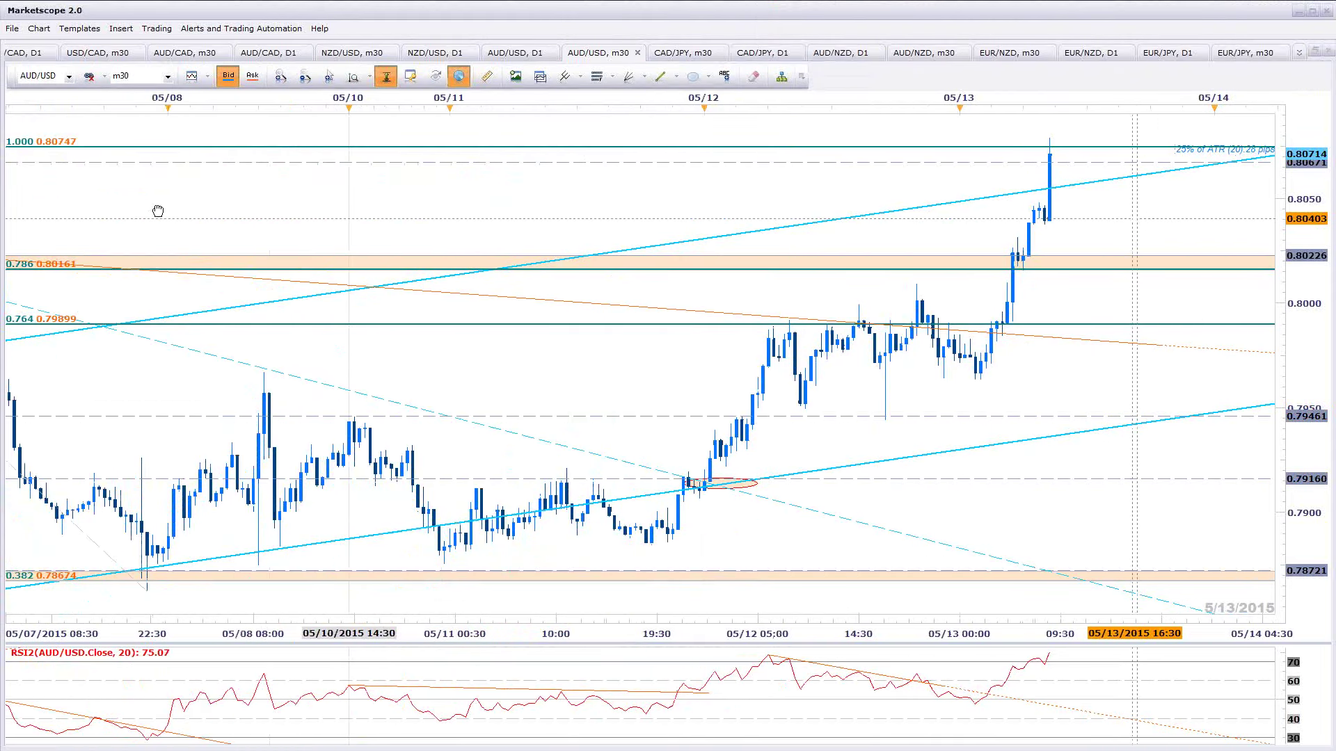
{"action": "scroll", "coordinate": [167, 223], "scroll_direction": "down", "scroll_amount": 2}
{"action": "scroll", "coordinate": [257, 254], "scroll_direction": "down", "scroll_amount": 3}
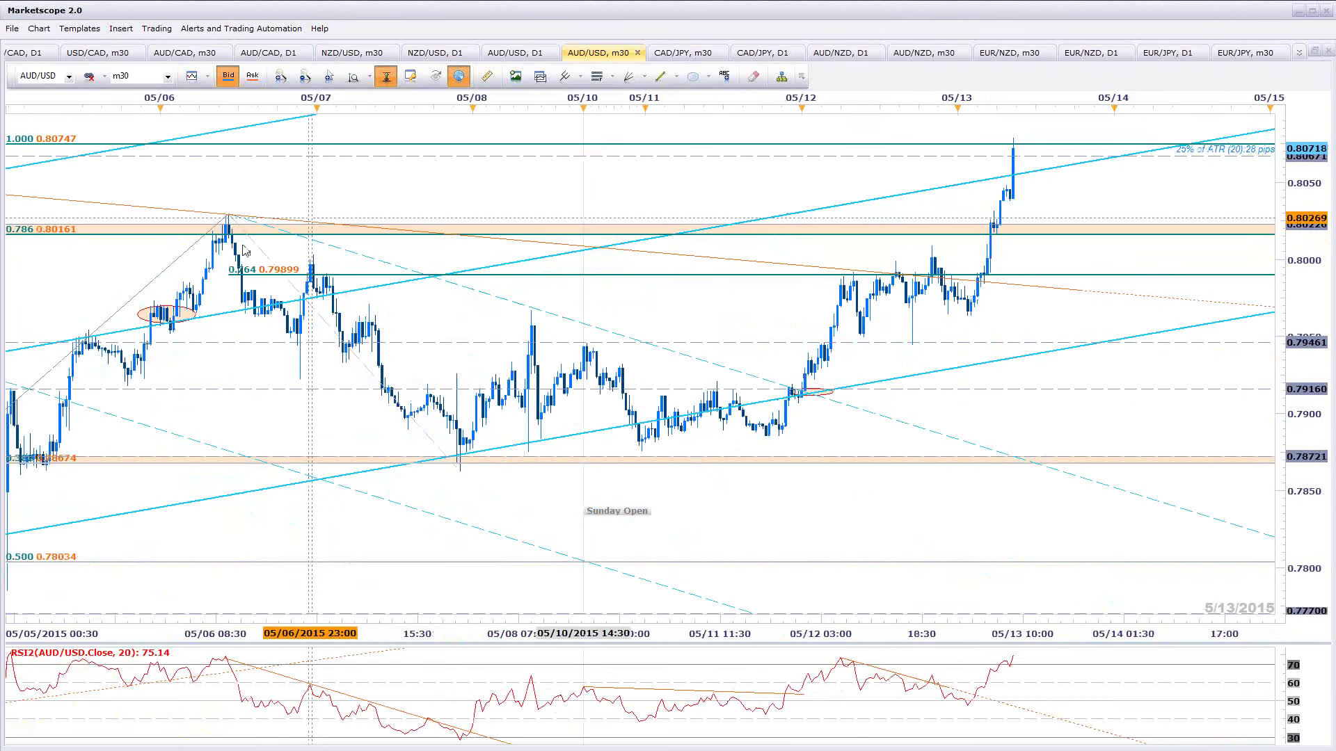
{"action": "scroll", "coordinate": [1197, 299], "scroll_direction": "down", "scroll_amount": 1}
{"action": "scroll", "coordinate": [1171, 417], "scroll_direction": "down", "scroll_amount": 1}
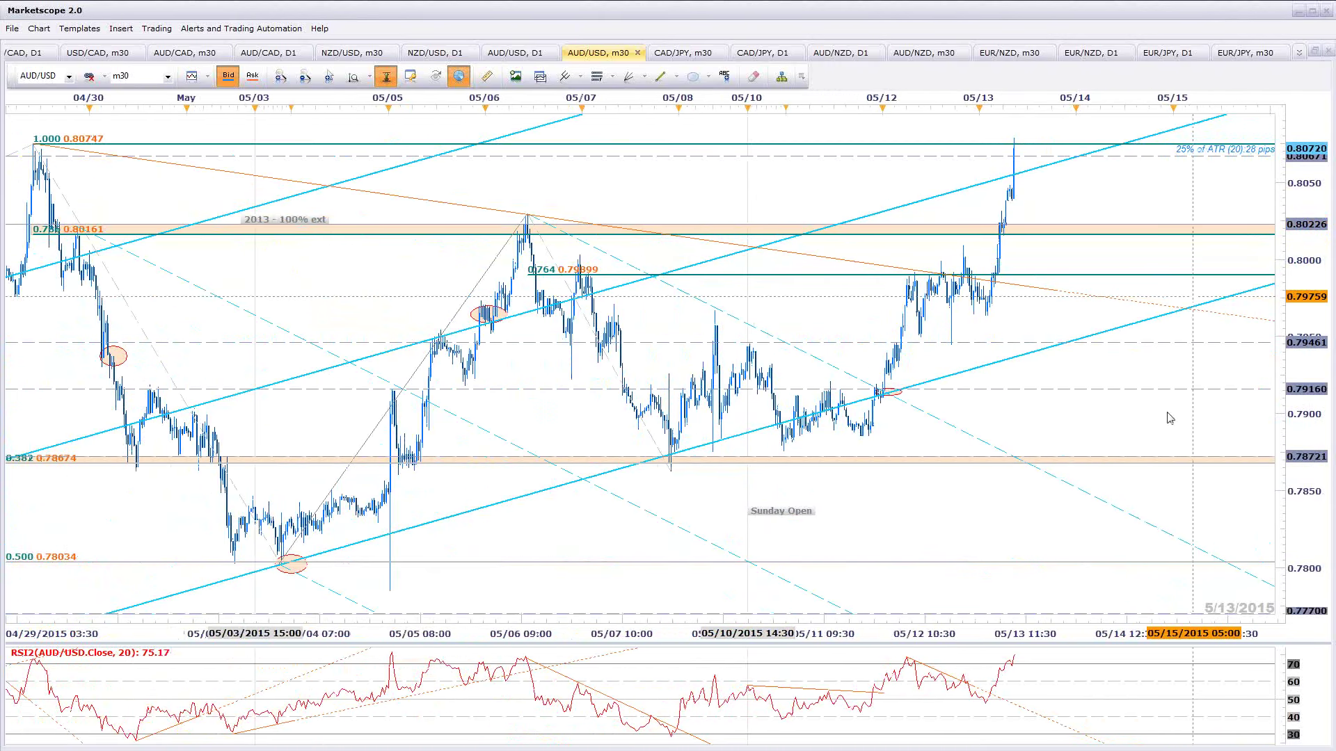
{"action": "scroll", "coordinate": [1116, 292], "scroll_direction": "up", "scroll_amount": 2}
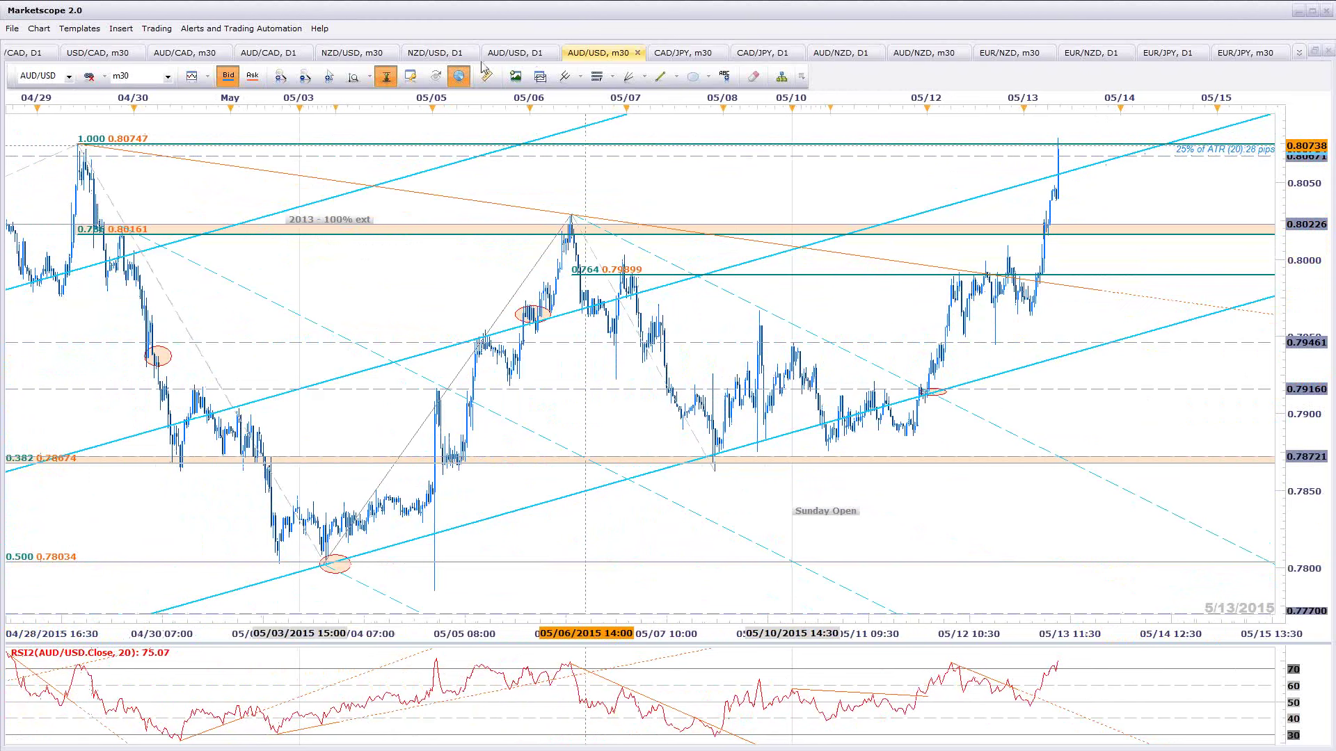
Show the AUD/USD daily chart with price history extending back to July 2014
{"action": "left_click", "coordinate": [528, 55]}
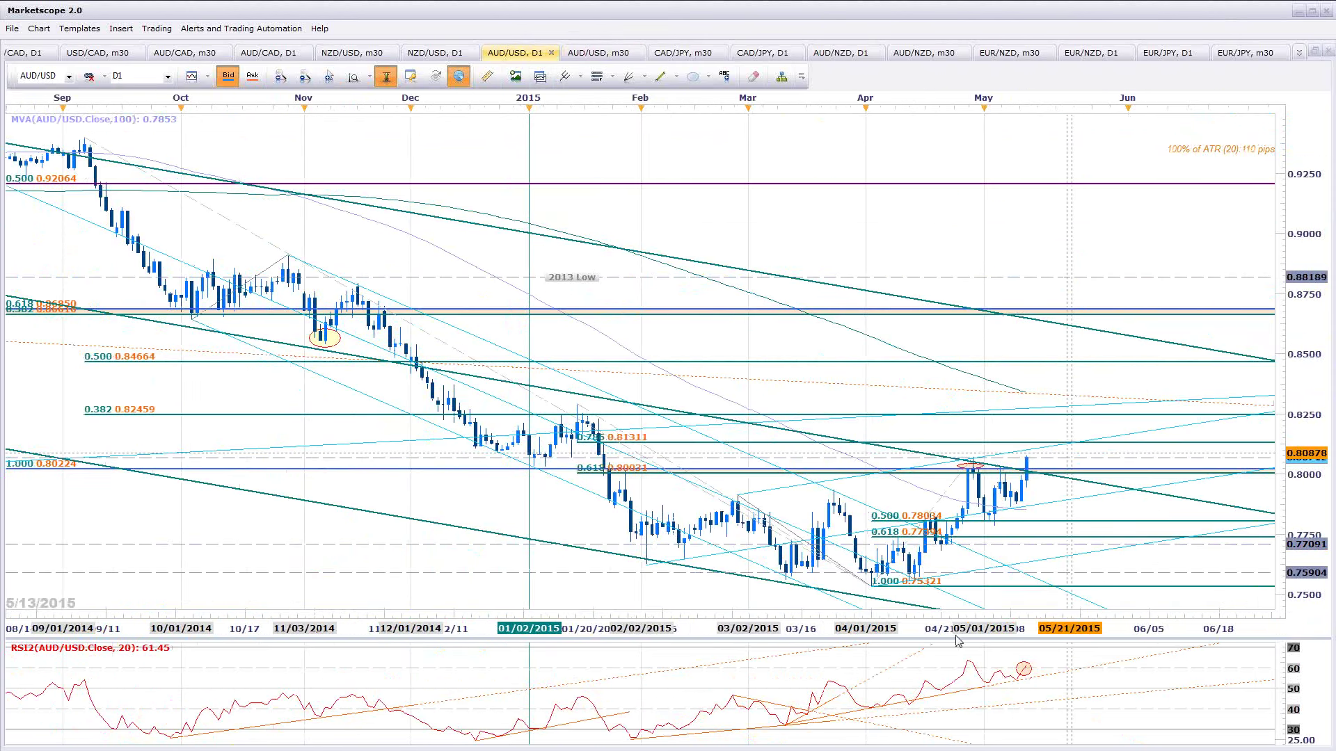
{"action": "scroll", "coordinate": [766, 466], "scroll_direction": "down", "scroll_amount": 2}
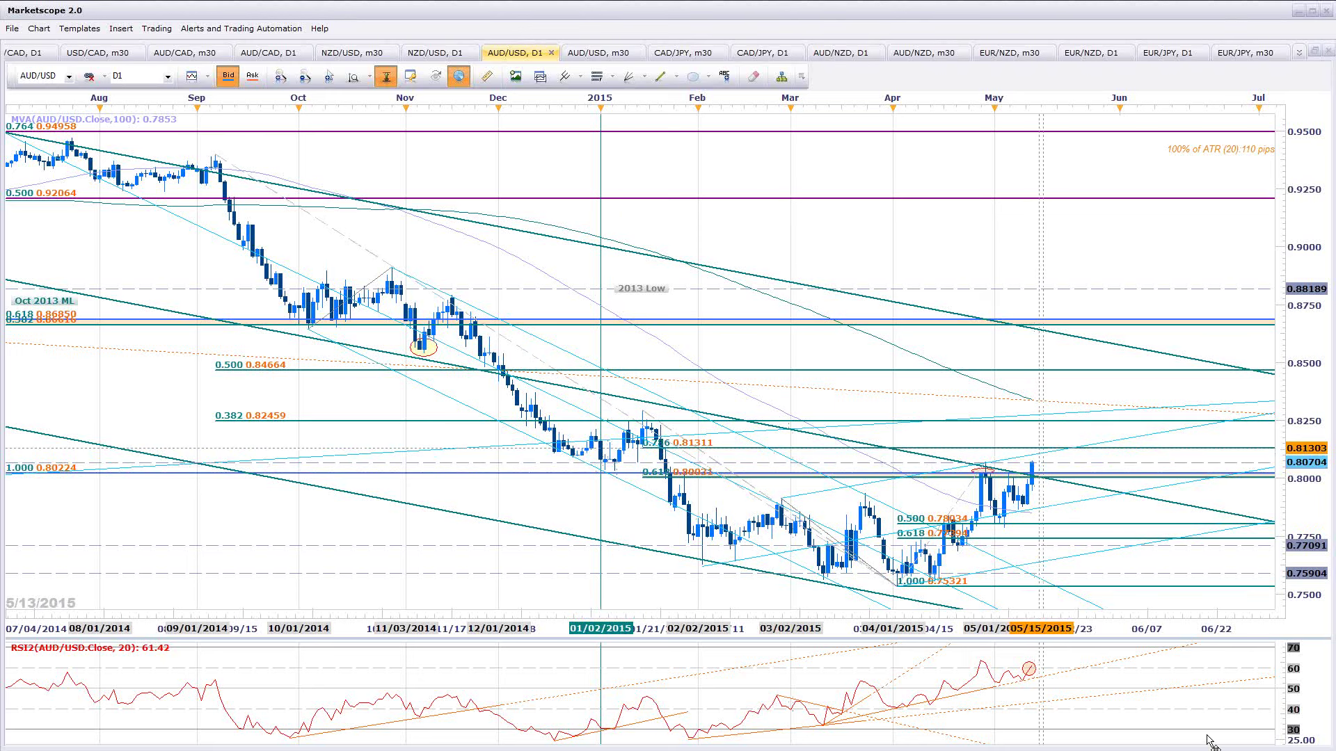
Go back to the AUD/USD m30 chart and examine price and RSI from the 6 May high to the current bar
{"action": "left_click", "coordinate": [598, 54]}
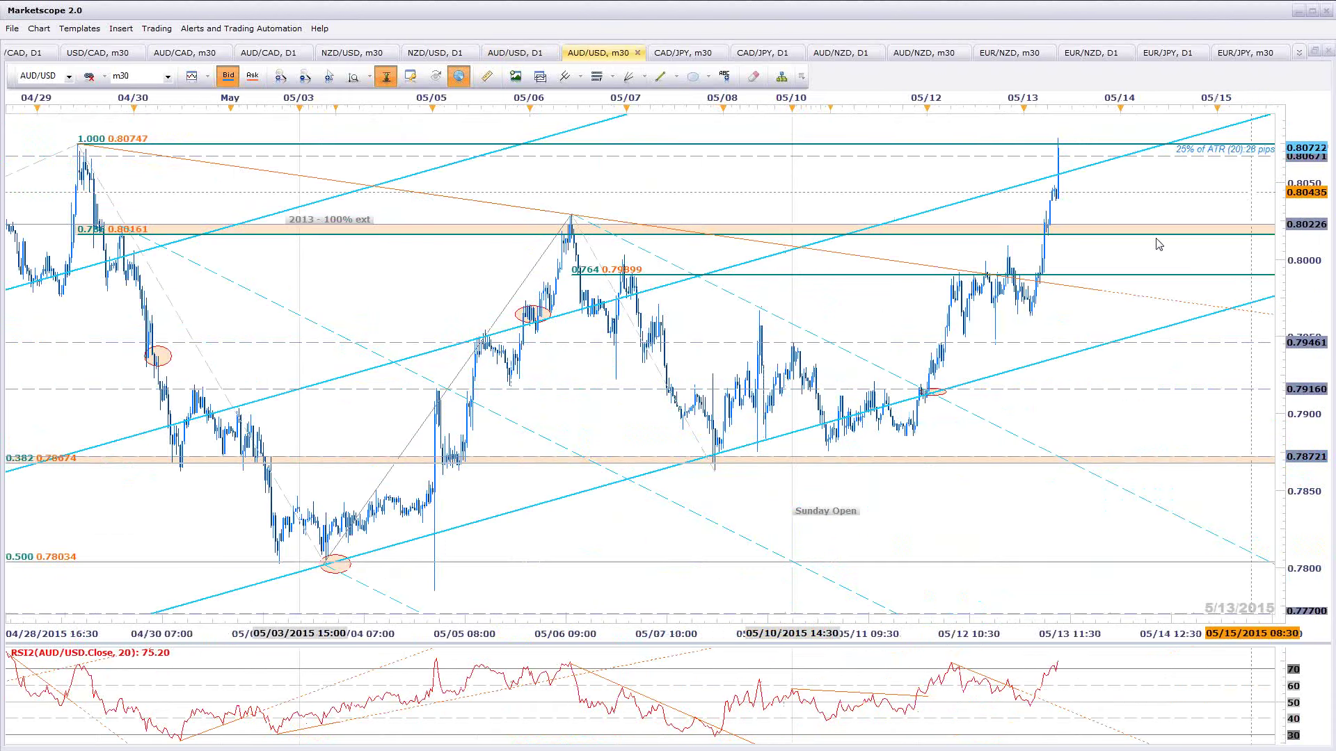
{"action": "scroll", "coordinate": [1058, 230], "scroll_direction": "down", "scroll_amount": 3}
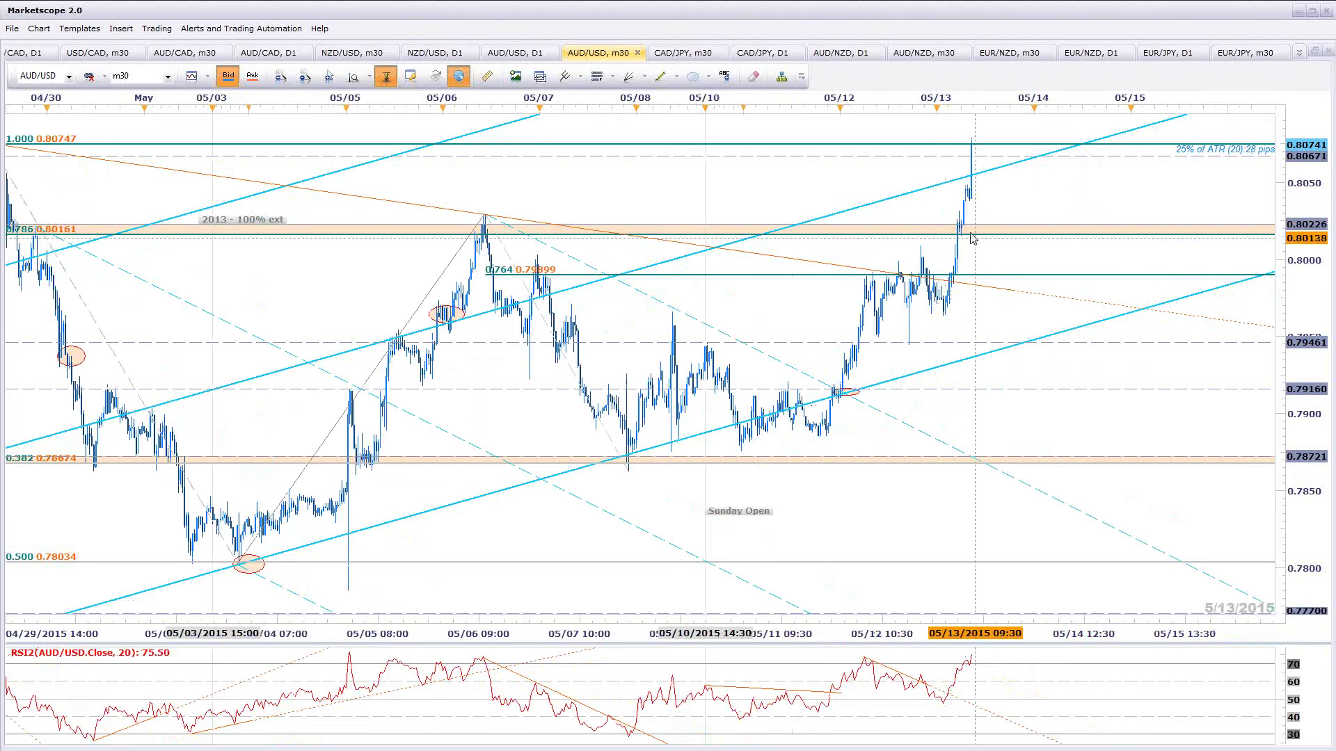
{"action": "scroll", "coordinate": [1114, 230], "scroll_direction": "up", "scroll_amount": 3}
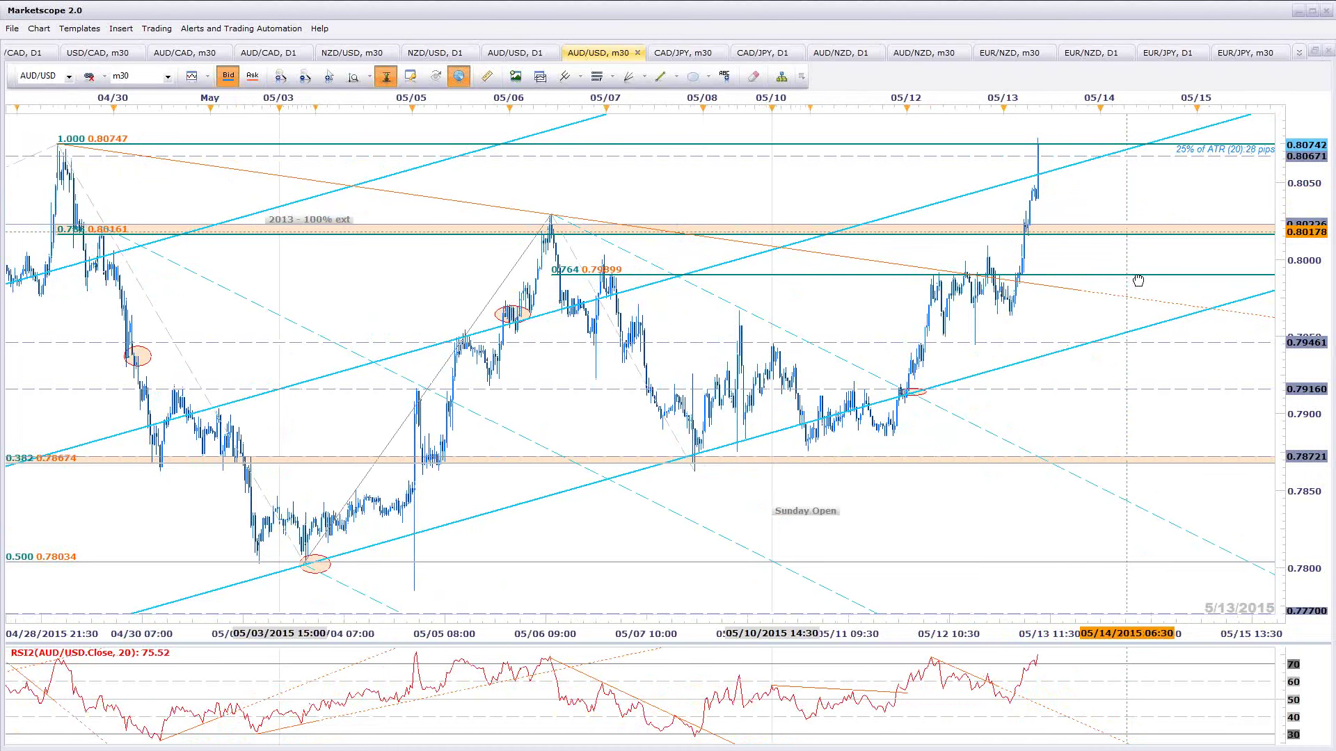
{"action": "scroll", "coordinate": [1138, 275], "scroll_direction": "up", "scroll_amount": 5}
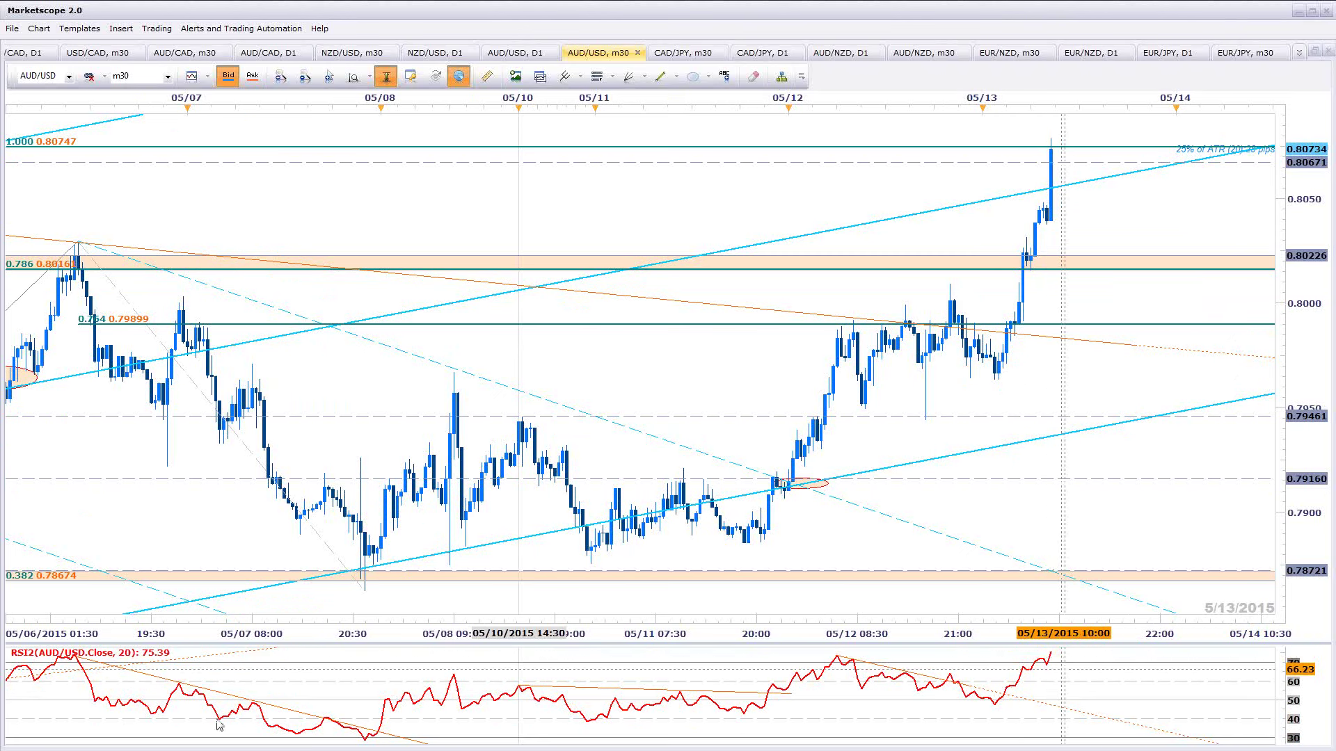
{"action": "scroll", "coordinate": [141, 673], "scroll_direction": "down", "scroll_amount": 1}
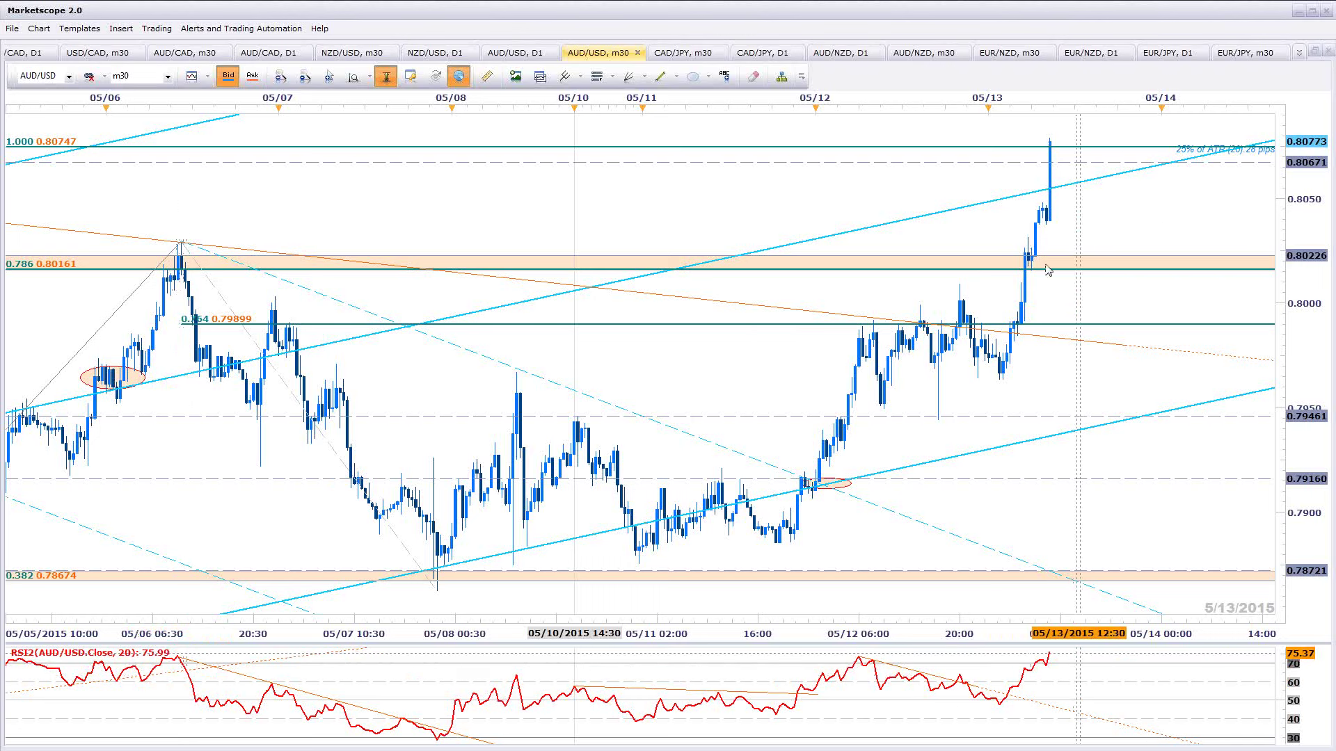
{"action": "left_click_drag", "start_coordinate": [1157, 228], "coordinate": [1091, 233]}
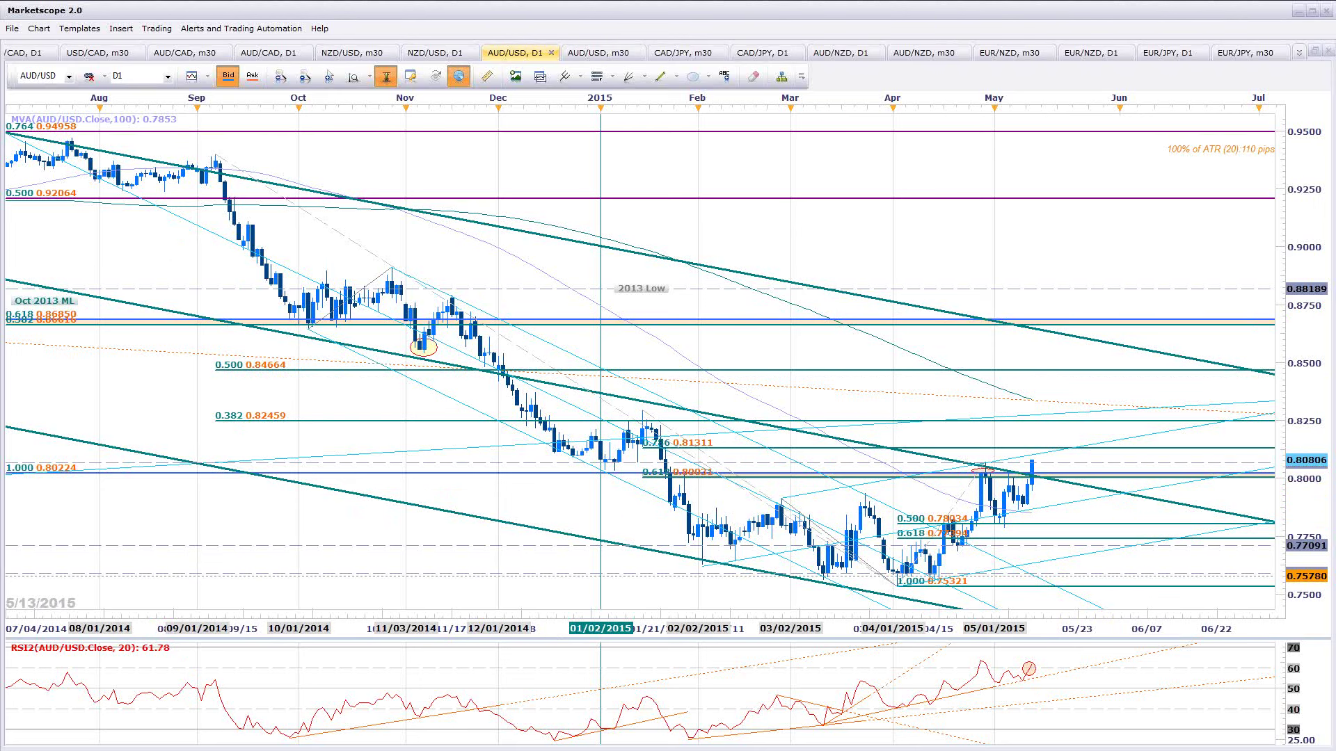
Bring the AUD/USD m30 chart back up and examine the latest bars against the 0.80747 and 0.80671 levels
{"action": "key", "text": "alt+Tab"}
{"action": "key", "text": "alt+Tab"}
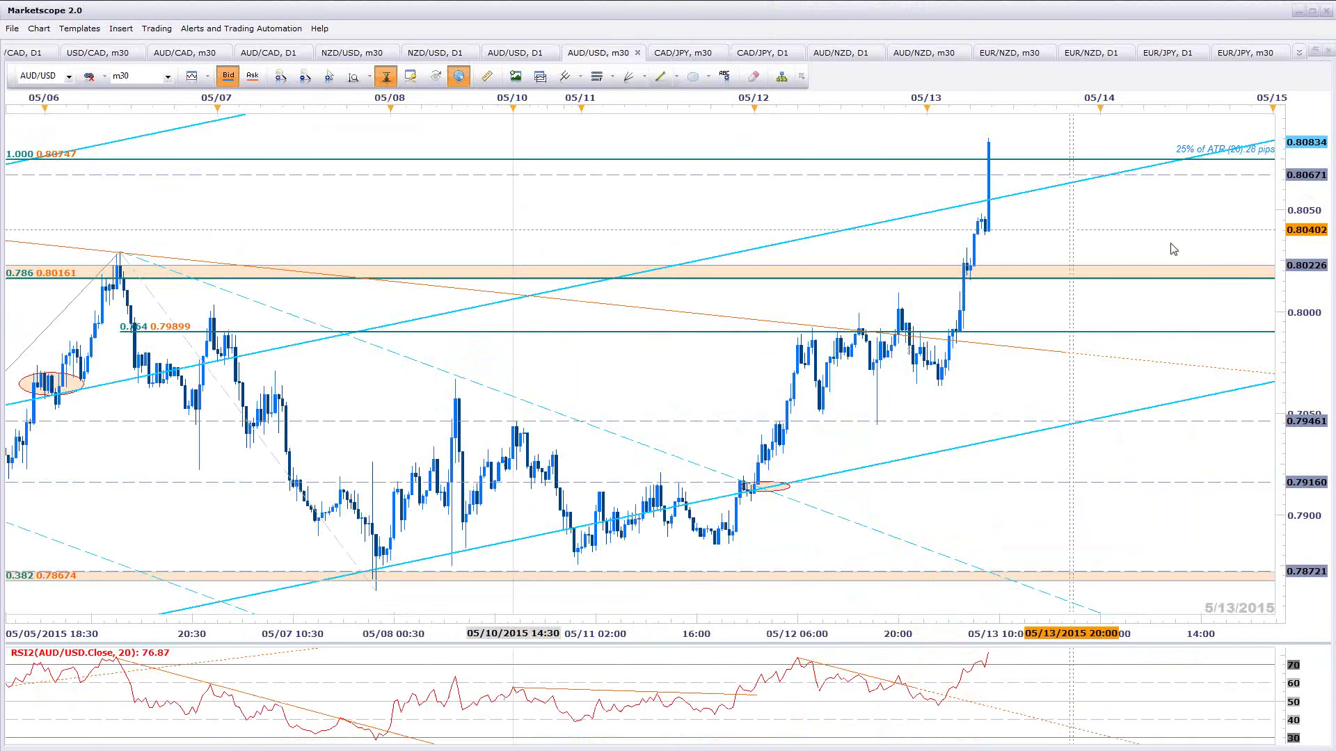
{"action": "left_click_drag", "start_coordinate": [1172, 265], "coordinate": [1176, 268]}
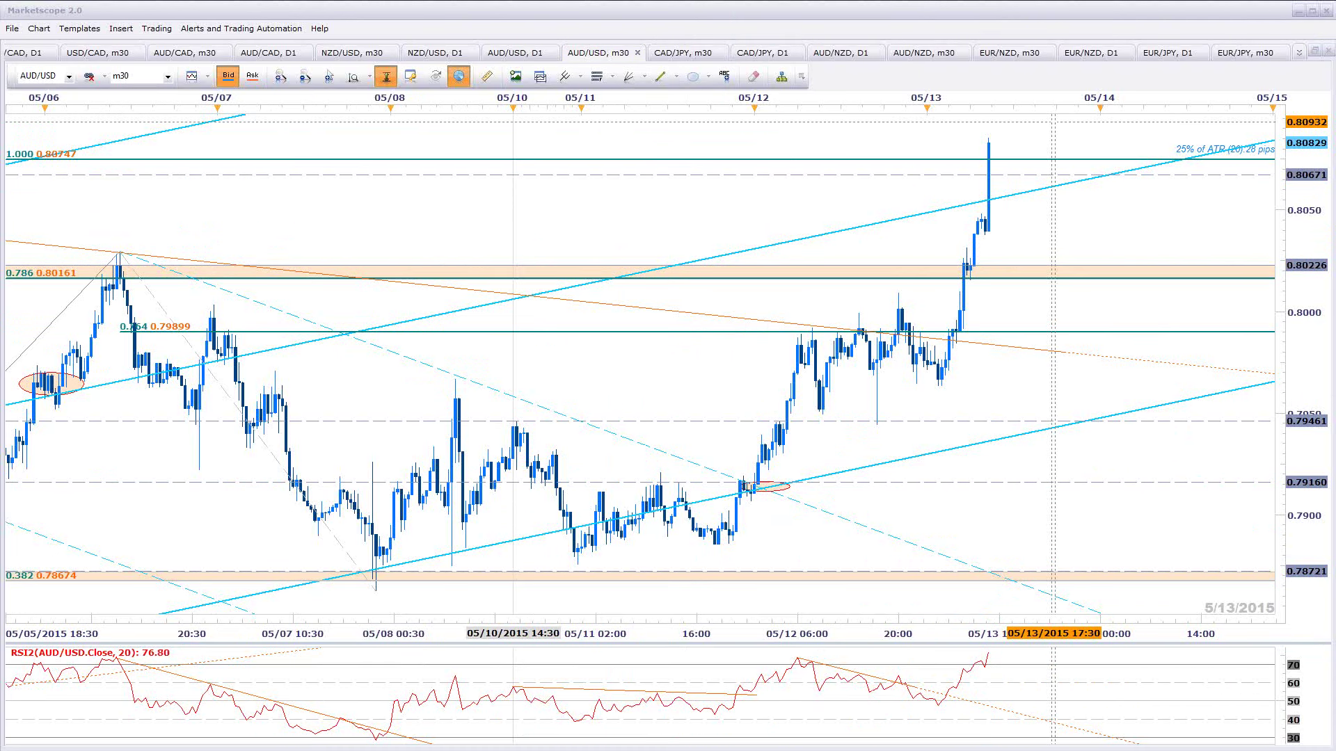
Bring up the second Marketscope window and examine the AUD/USD m5 rally from the Tokyo range to the current bar
{"action": "key", "text": "alt+Tab"}
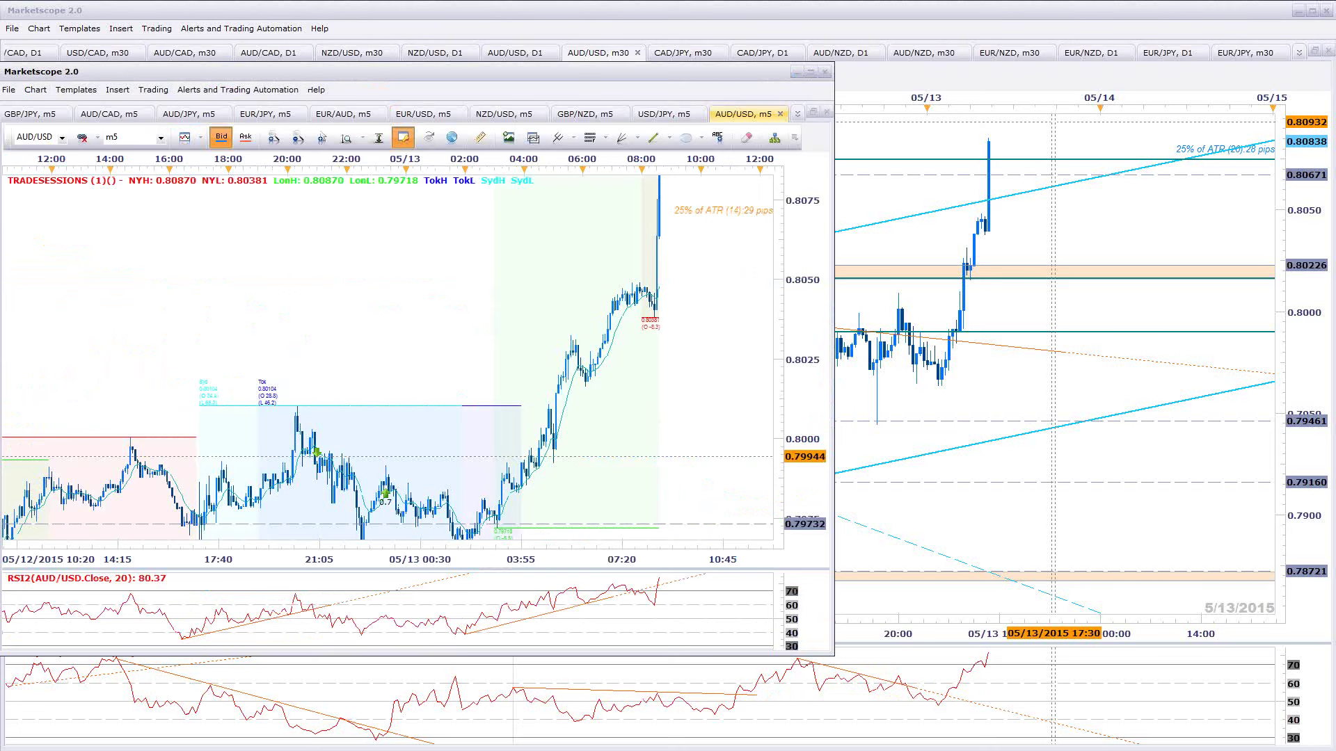
{"action": "scroll", "coordinate": [638, 369], "scroll_direction": "up", "scroll_amount": 3}
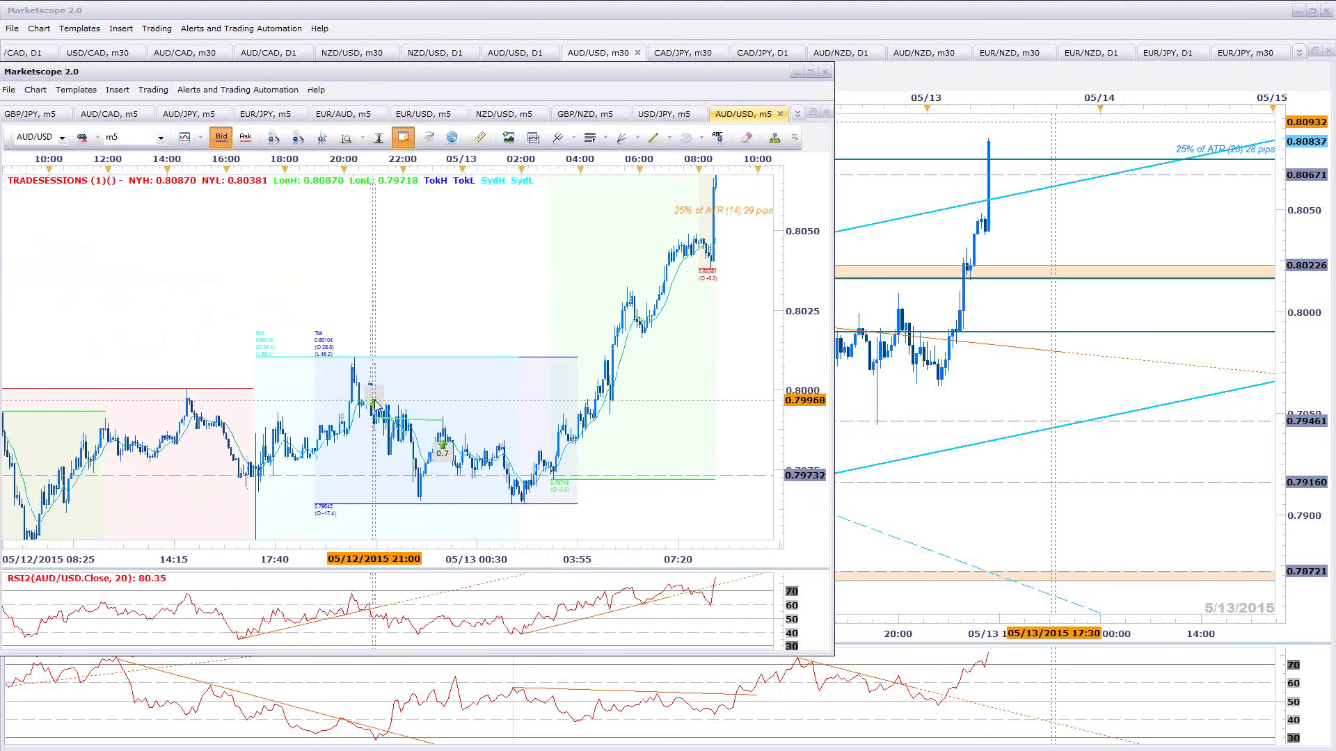
{"action": "scroll", "coordinate": [647, 451], "scroll_direction": "up", "scroll_amount": 1}
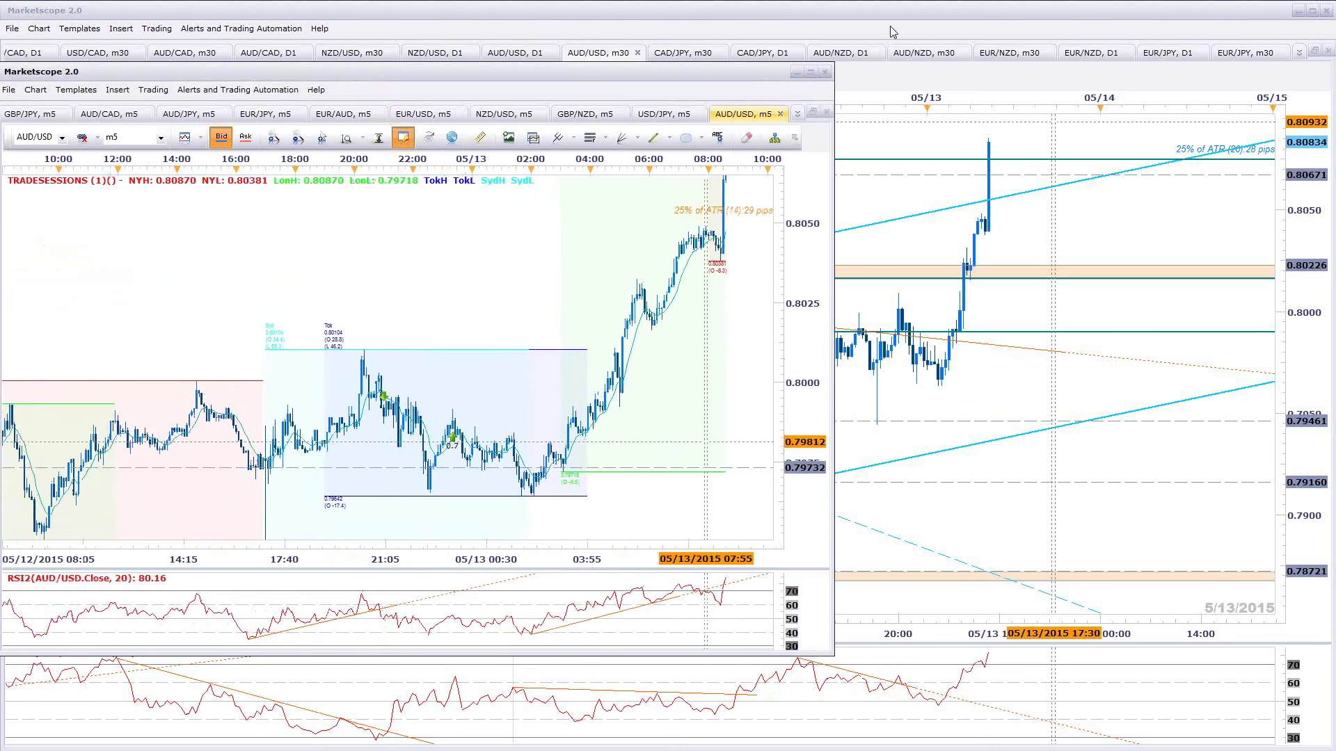
Switch to the scalp log web page in the browser and read the NZDUSD 30min chart notes
{"action": "key", "text": "alt+Tab"}
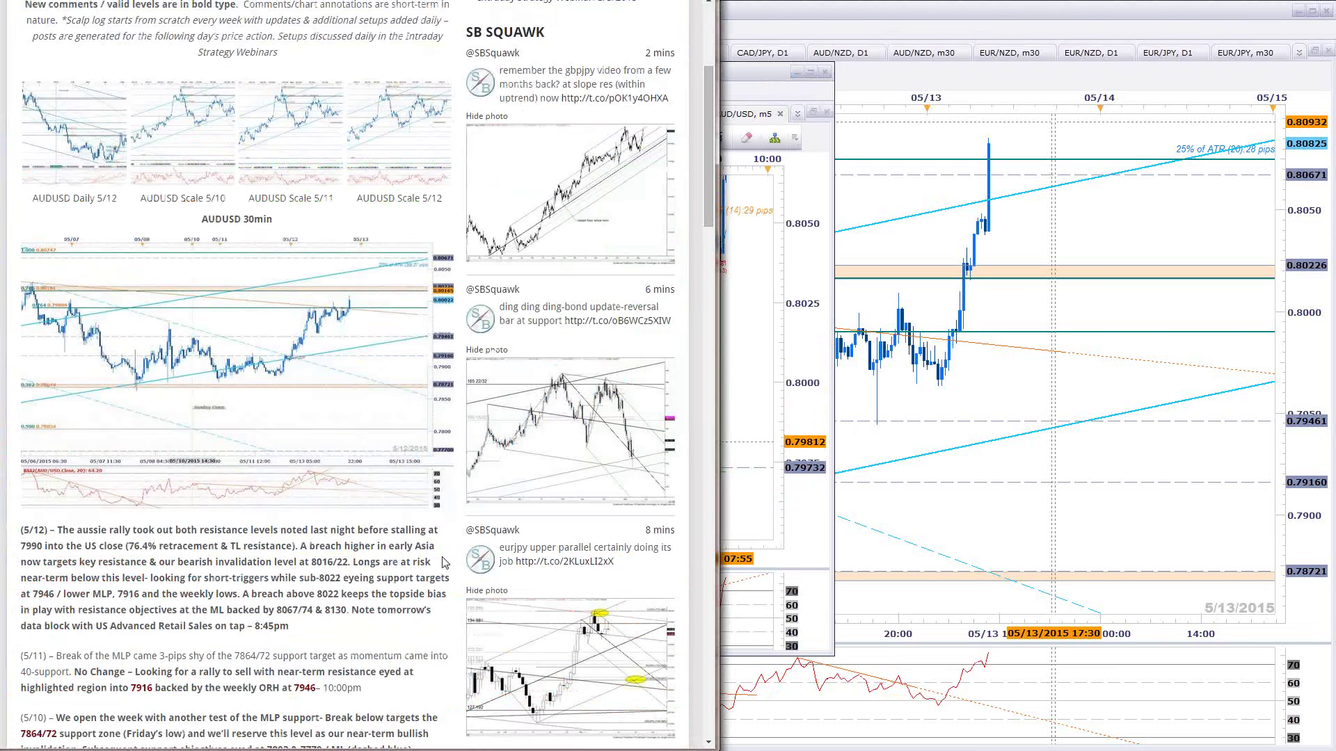
{"action": "scroll", "coordinate": [444, 562], "scroll_direction": "down", "scroll_amount": 15}
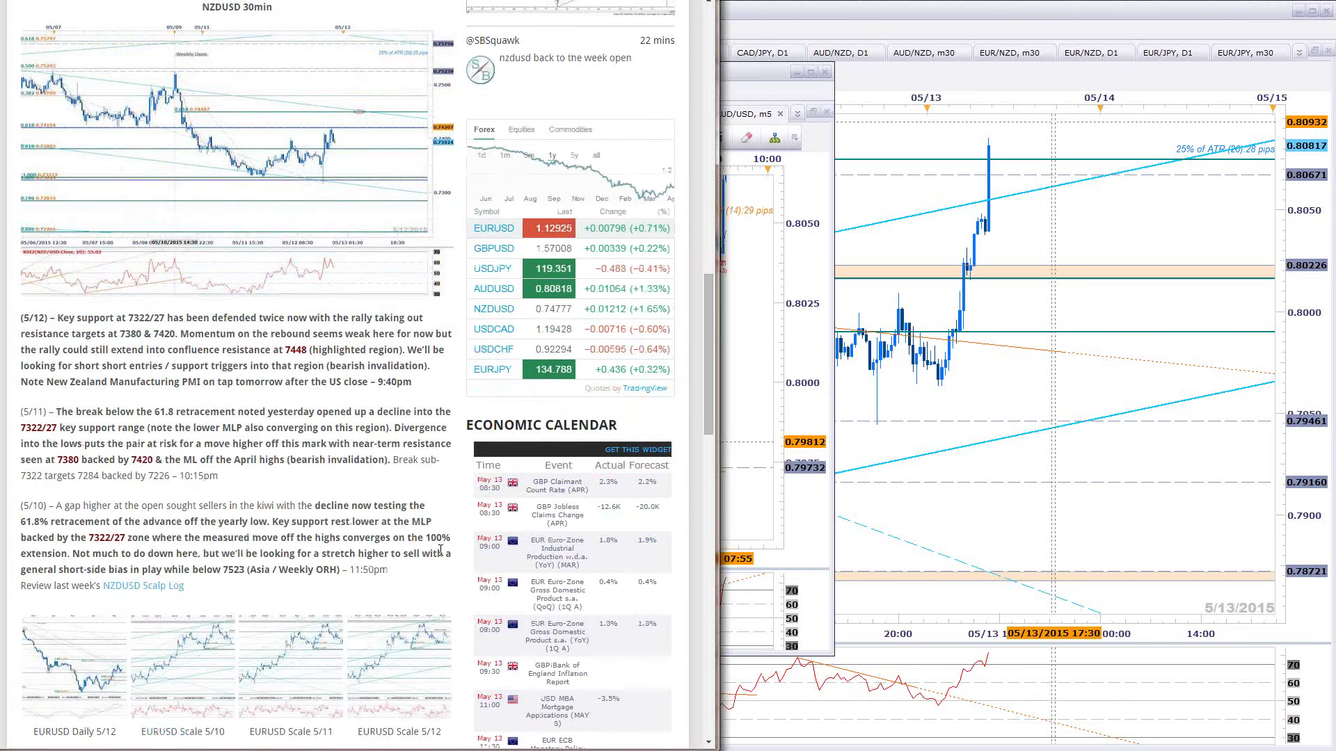
{"action": "scroll", "coordinate": [405, 294], "scroll_direction": "up", "scroll_amount": 2}
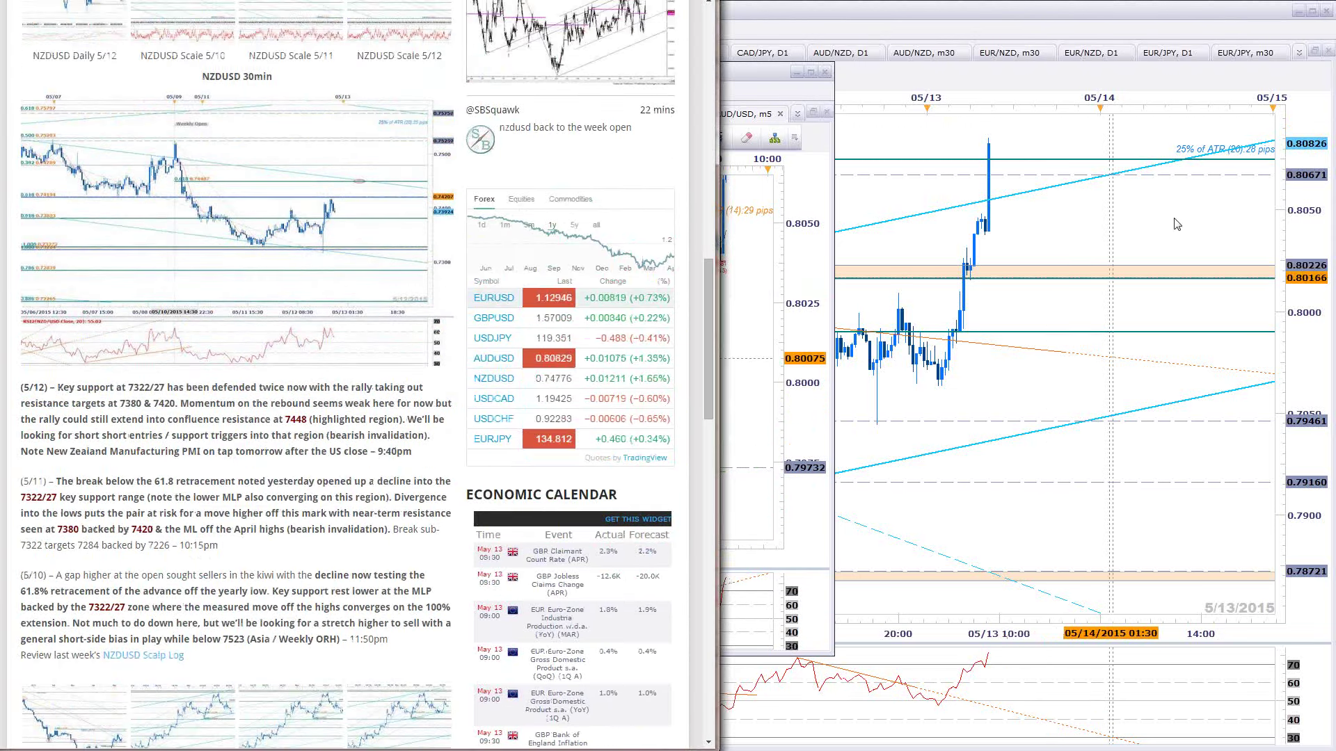
Switch back to Marketscope and show the NZD/USD m30 chart
{"action": "left_click", "coordinate": [1299, 59]}
{"action": "left_click", "coordinate": [1298, 56]}
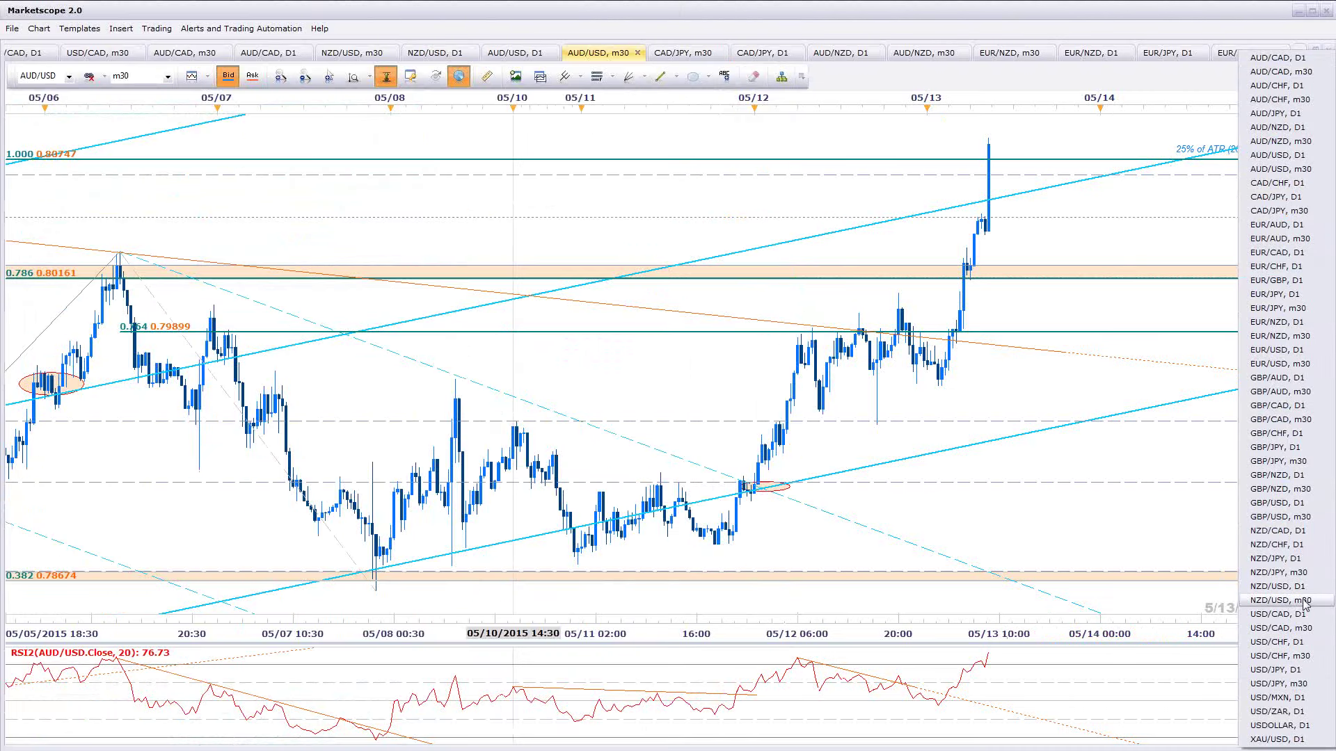
{"action": "left_click", "coordinate": [1280, 600]}
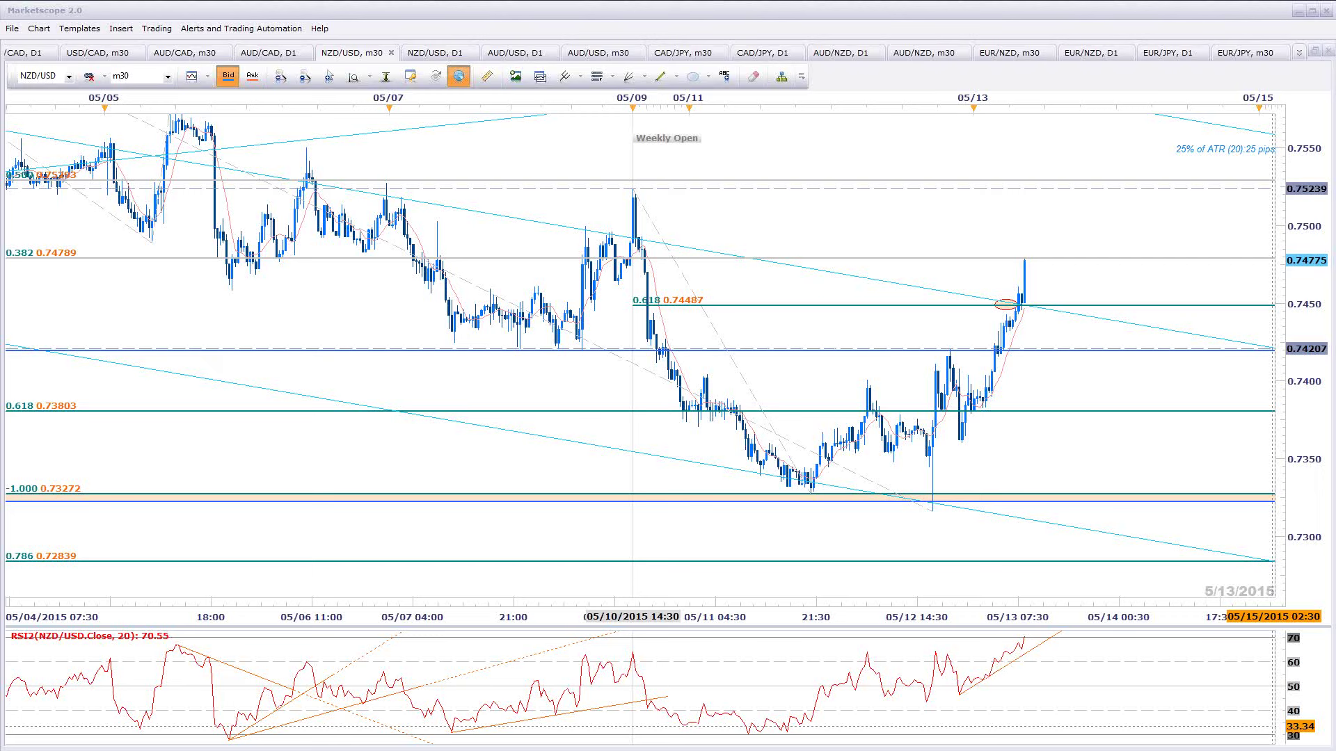
Show the USDOLLAR daily chart and examine the decline toward the 11,664 extension
{"action": "left_click", "coordinate": [1298, 52]}
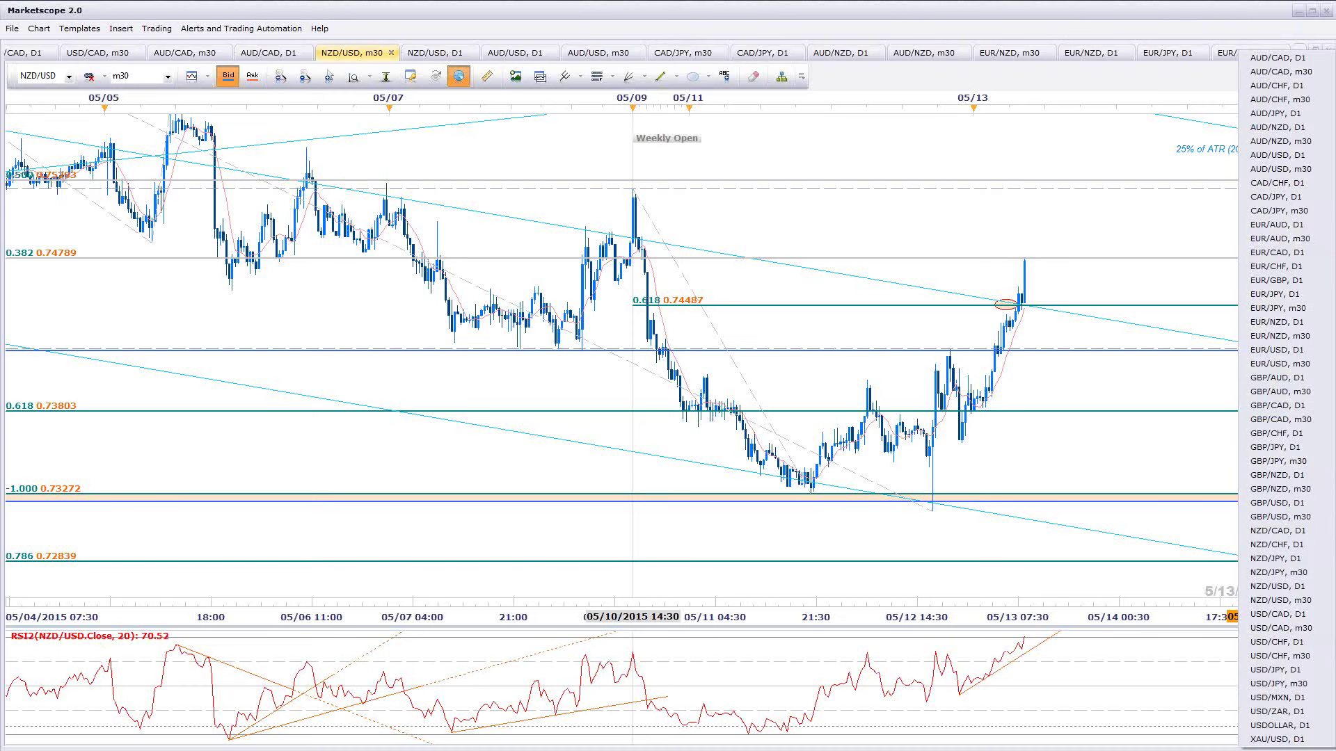
{"action": "left_click", "coordinate": [1307, 726]}
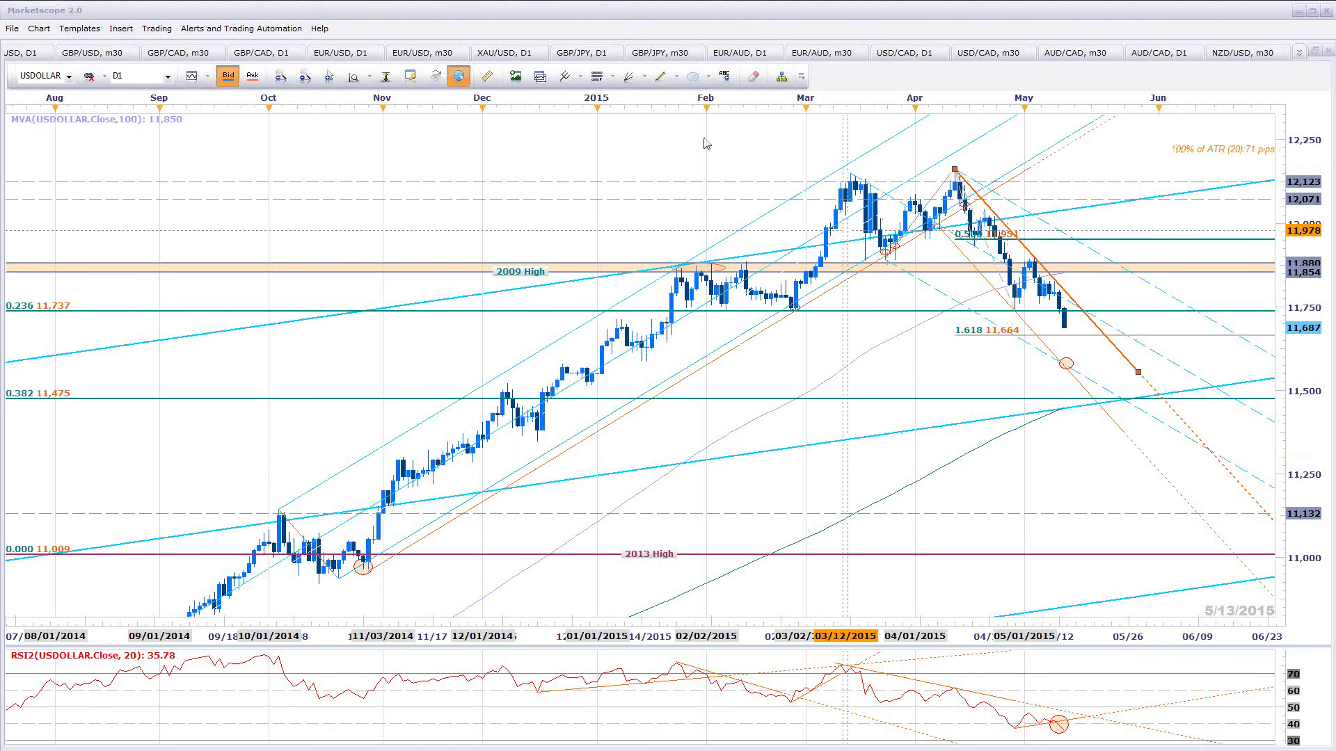
{"action": "left_click", "coordinate": [1298, 55]}
{"action": "left_click", "coordinate": [1274, 730]}
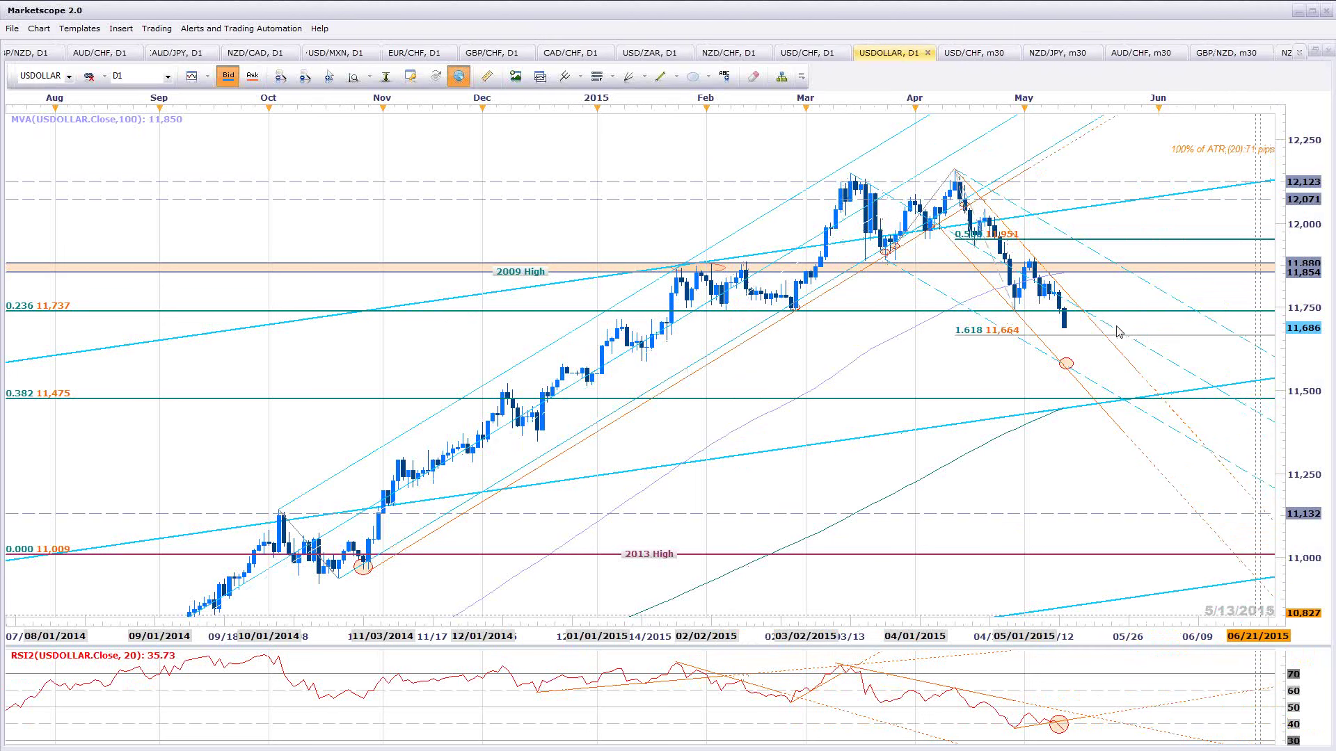
Return to the NZD/USD m30 chart and examine the rally against the 0.74789 and 0.75239 levels
{"action": "left_click", "coordinate": [1304, 58]}
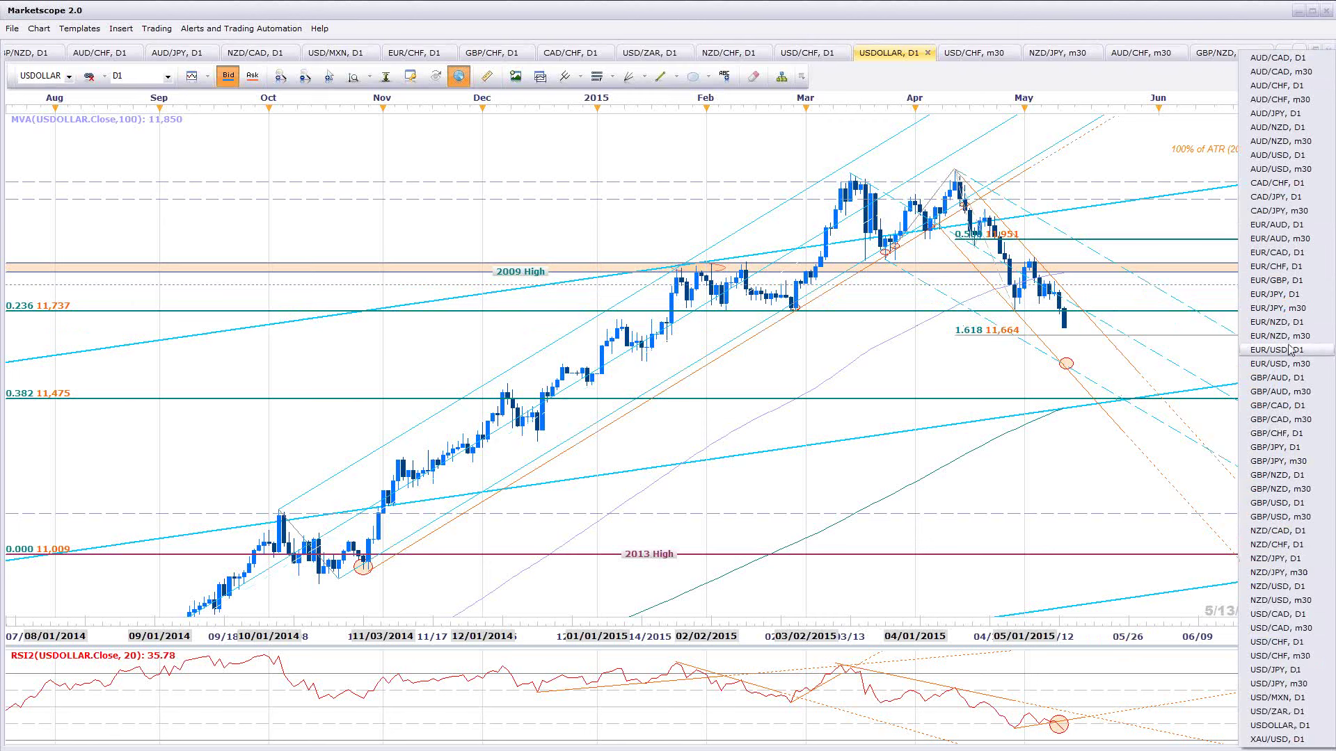
{"action": "left_click", "coordinate": [1296, 609]}
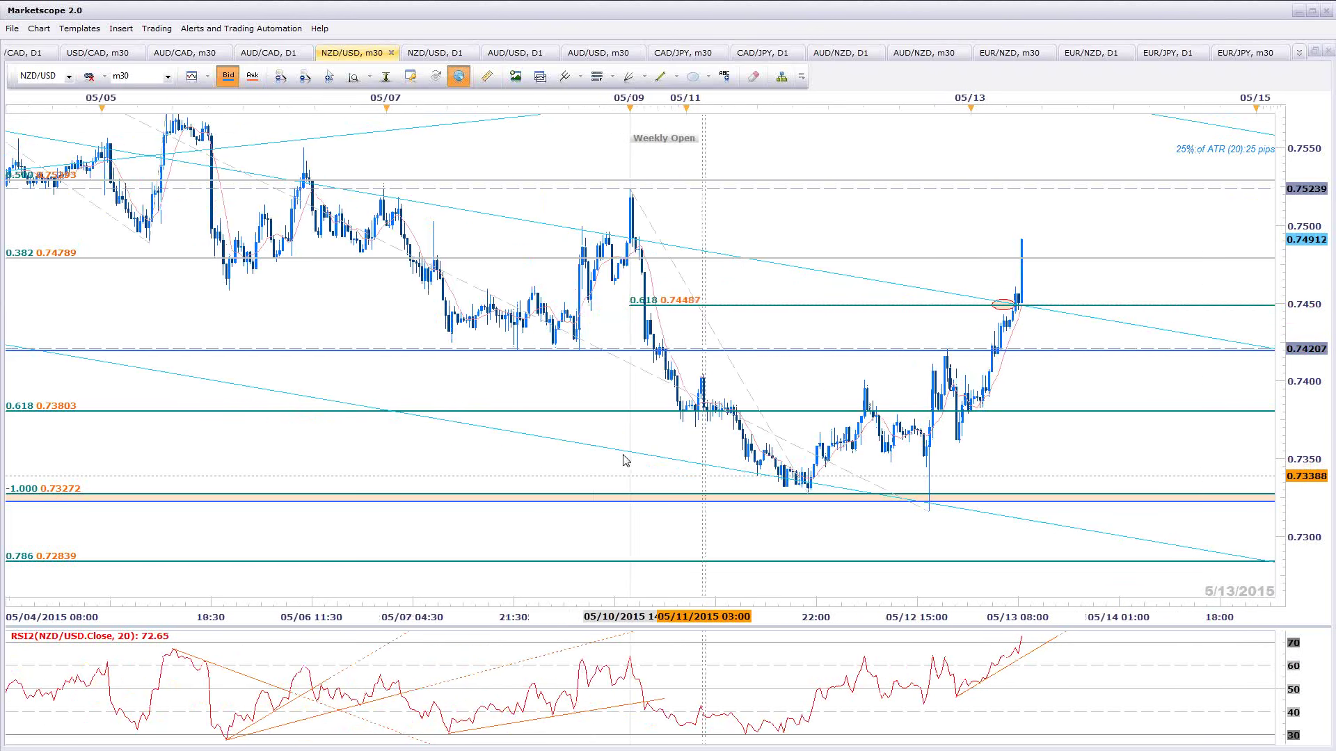
{"action": "scroll", "coordinate": [994, 258], "scroll_direction": "down", "scroll_amount": 1}
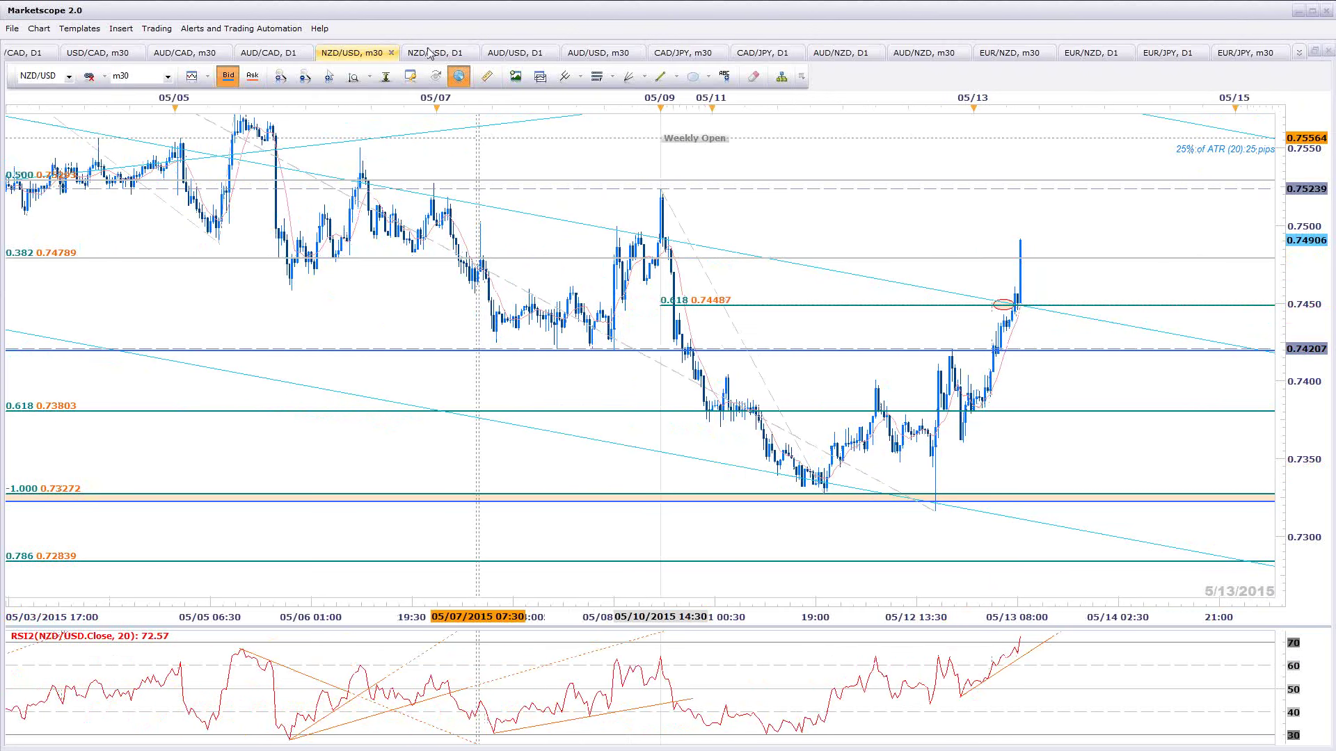
Show the NZD/USD daily chart and examine price action from October 2014 to the current bar
{"action": "left_click", "coordinate": [454, 53]}
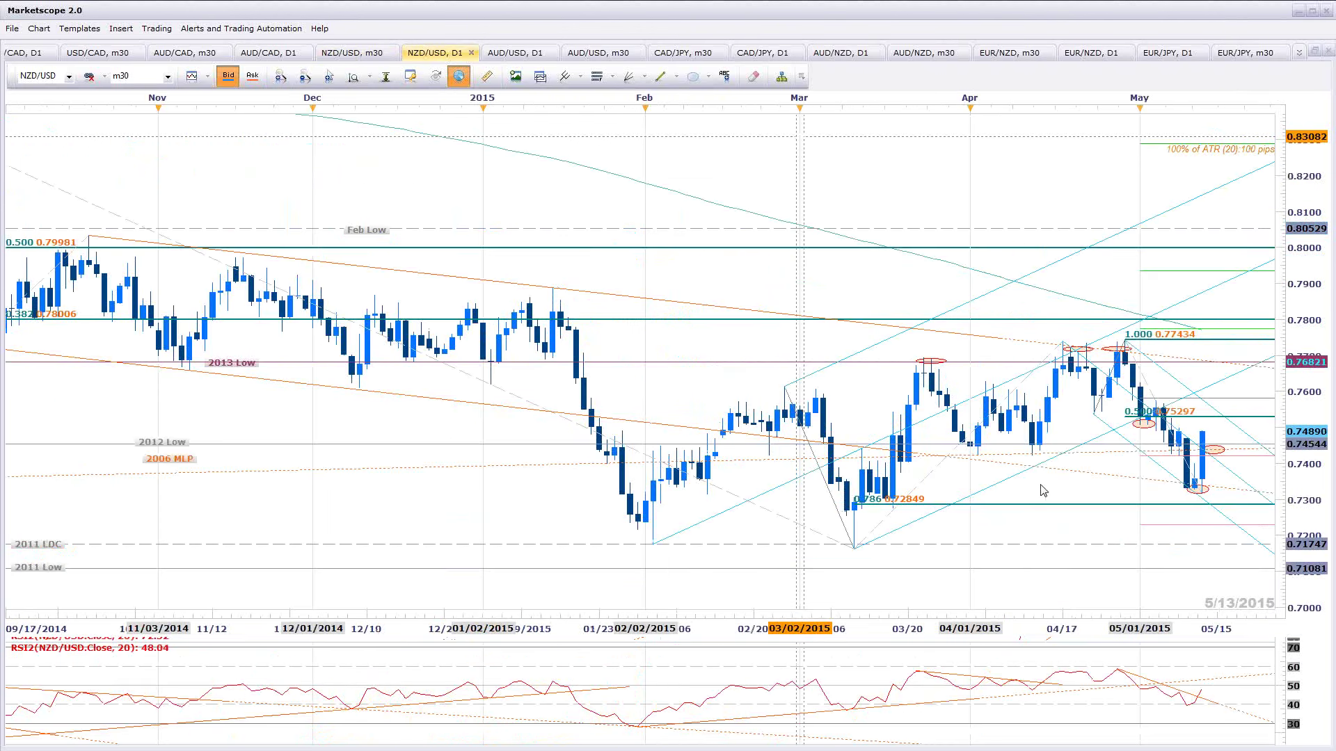
{"action": "scroll", "coordinate": [978, 483], "scroll_direction": "down", "scroll_amount": 3}
{"action": "scroll", "coordinate": [1041, 566], "scroll_direction": "down", "scroll_amount": 2}
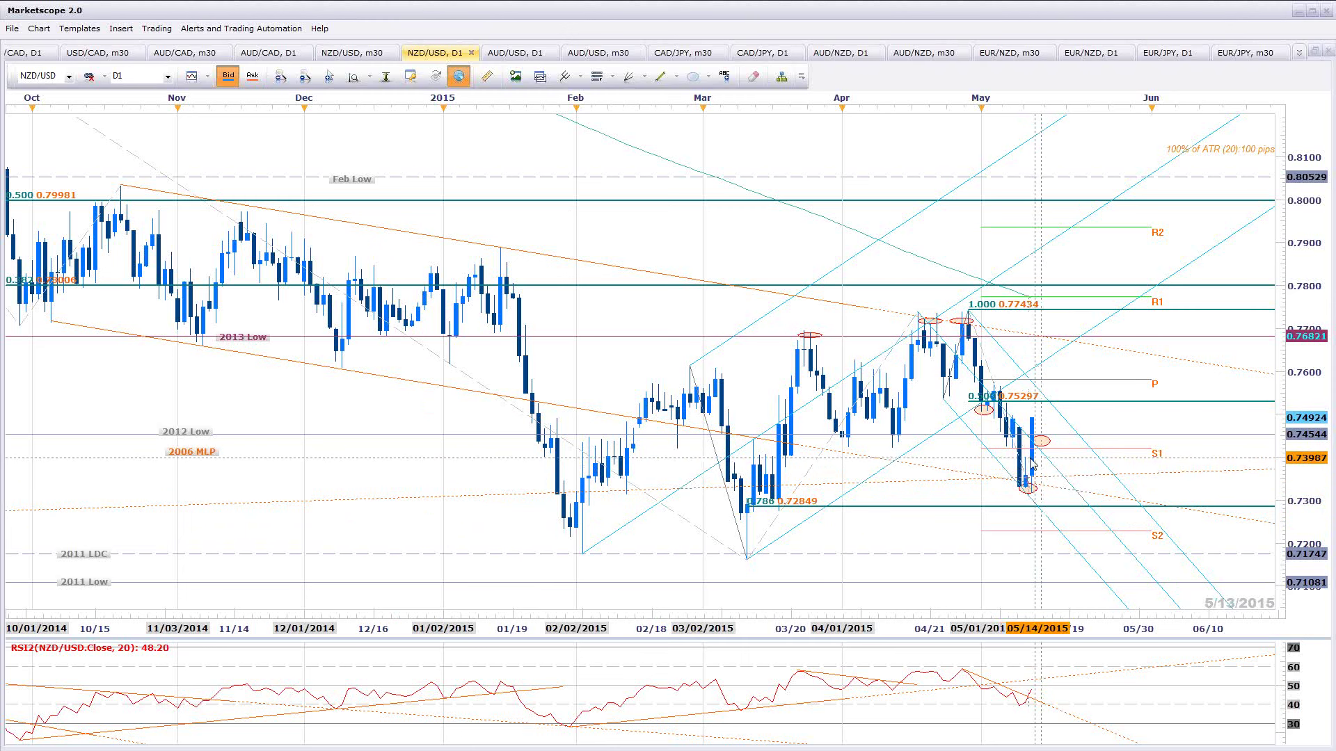
Shorten the descending RSI trendline on the NZD/USD daily chart so its end anchor sits near the current bar
{"action": "left_click", "coordinate": [1031, 700]}
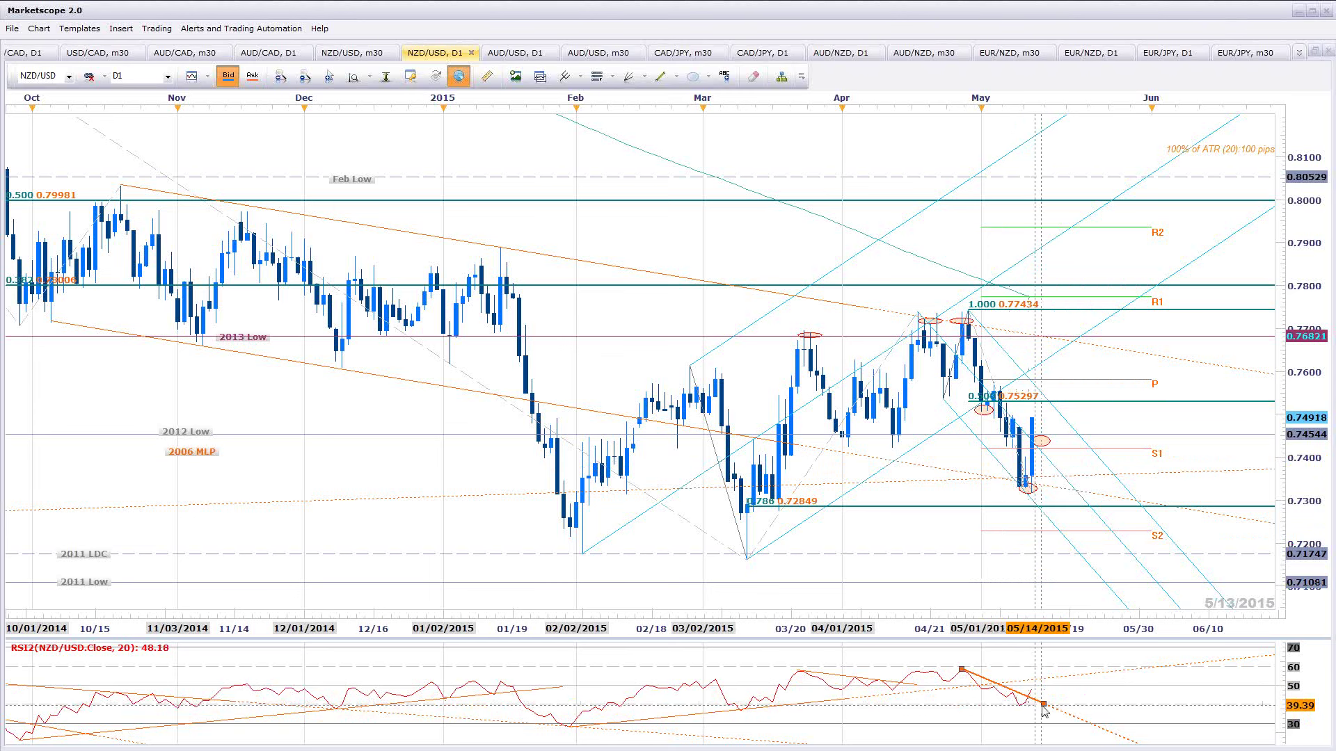
{"action": "left_click_drag", "start_coordinate": [1042, 702], "coordinate": [1036, 702]}
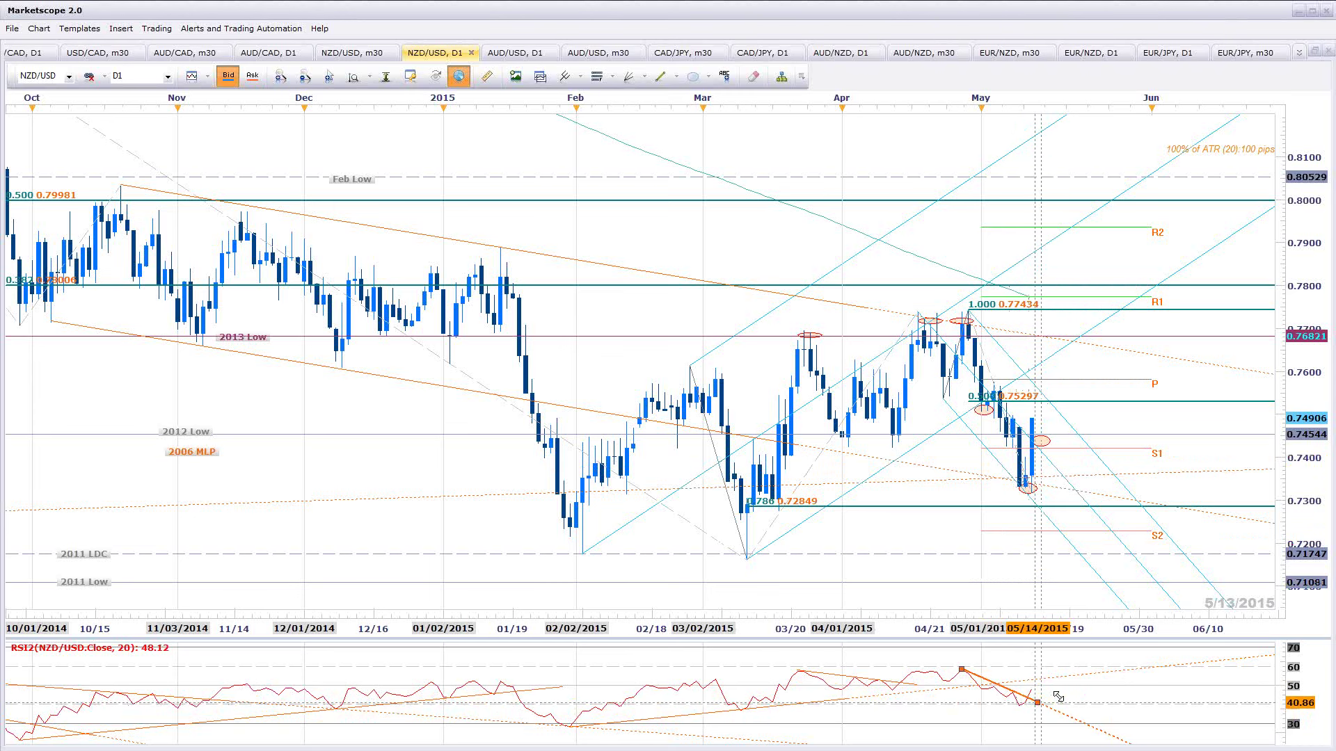
{"action": "left_click", "coordinate": [1253, 555]}
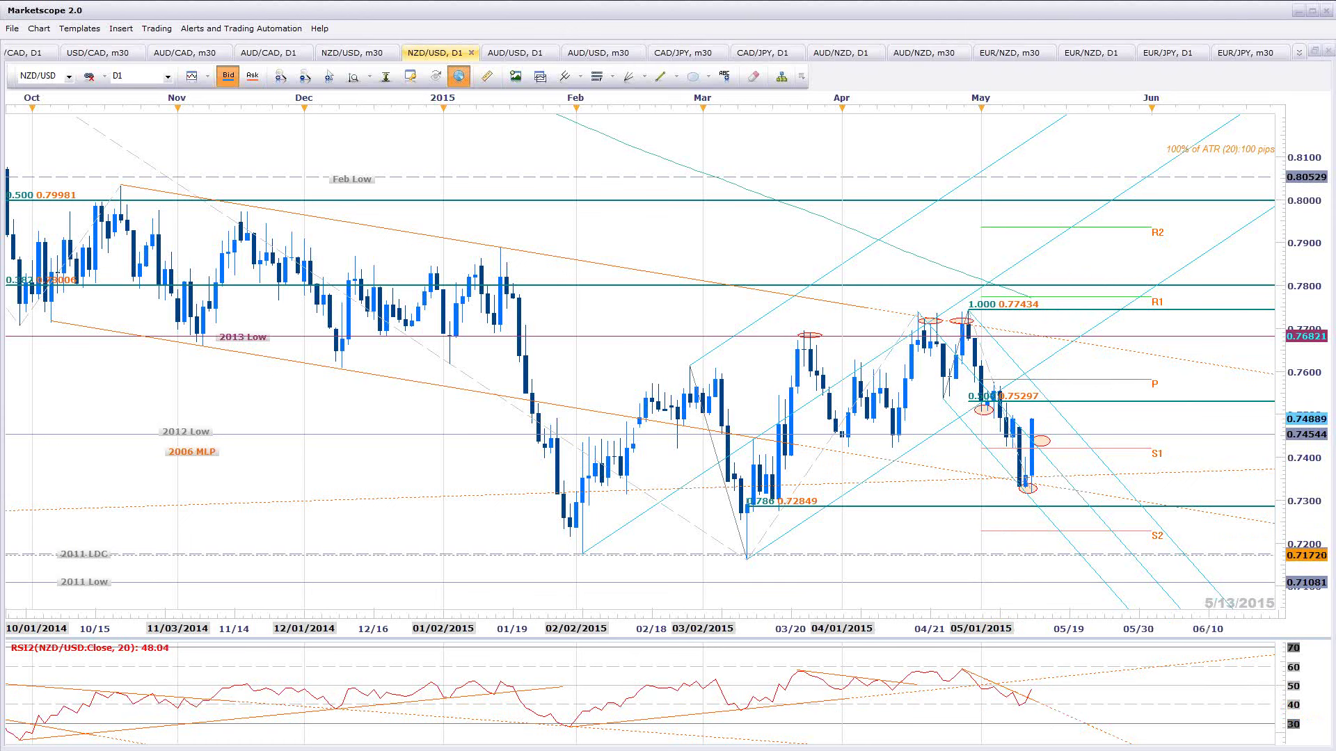
{"action": "left_click", "coordinate": [933, 454]}
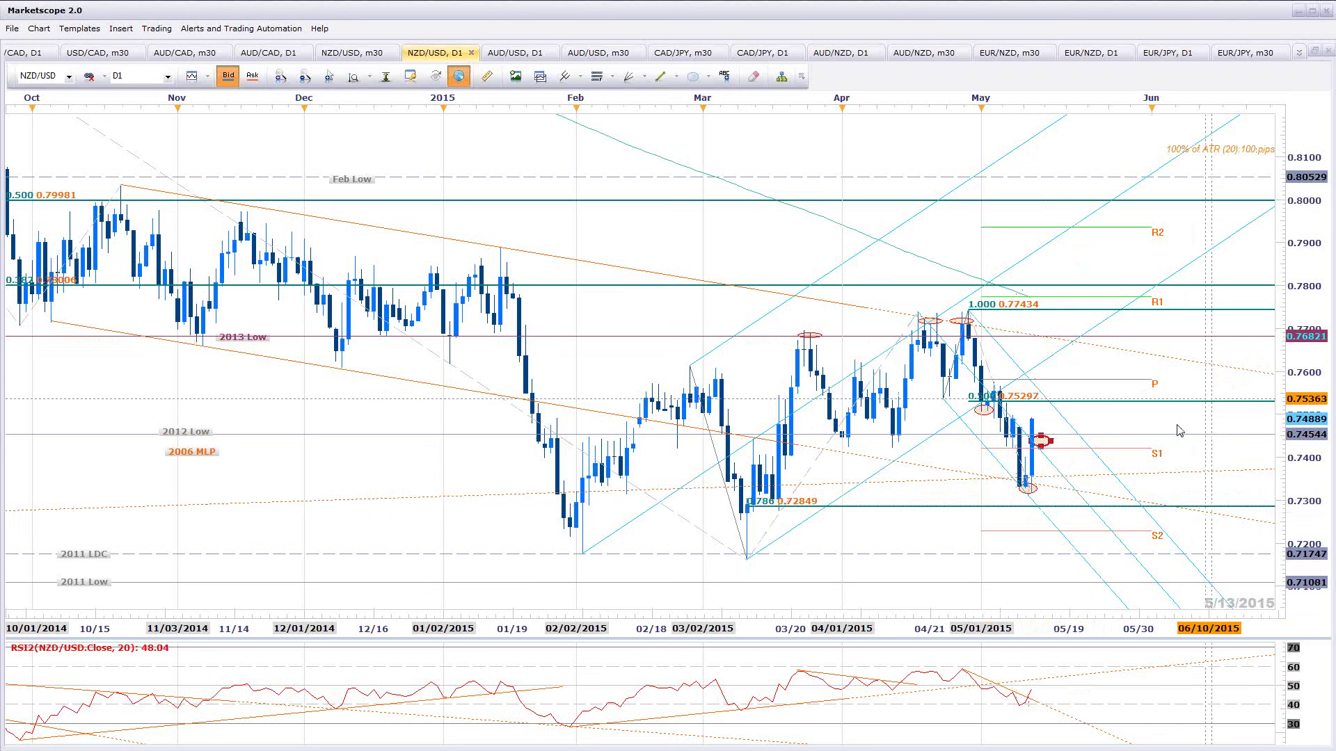
Show the NZD/USD m30 chart back to mid-April with the price scale fitted, and highlight the descending pitchfork
{"action": "left_click", "coordinate": [352, 53]}
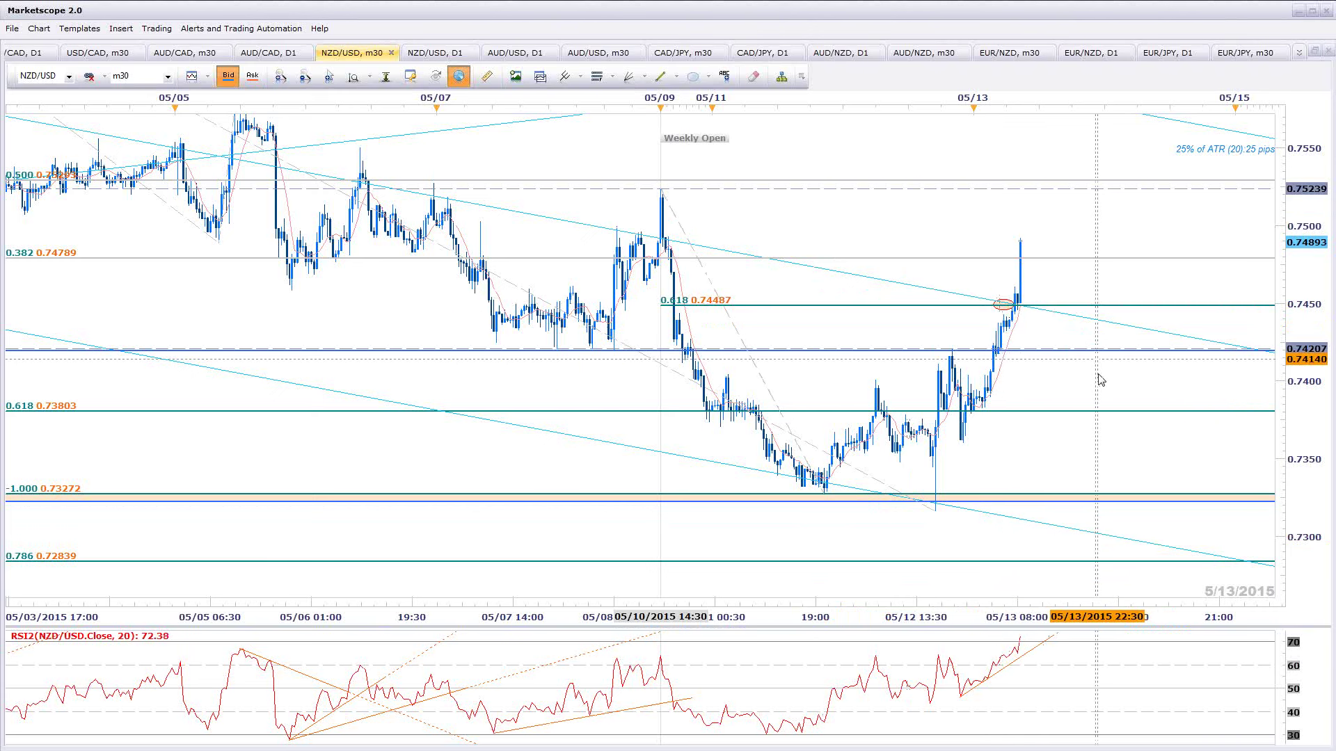
{"action": "scroll", "coordinate": [1041, 361], "scroll_direction": "down", "scroll_amount": 2}
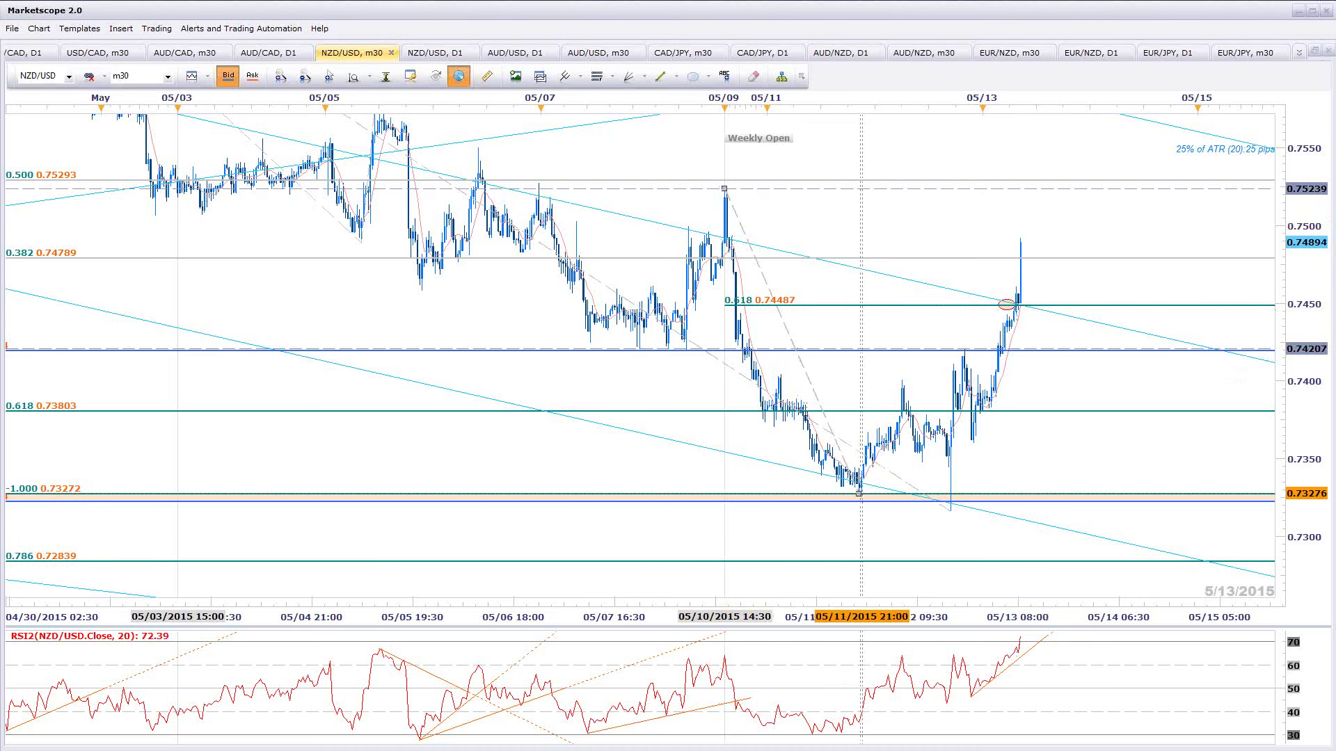
{"action": "left_click", "coordinate": [386, 75]}
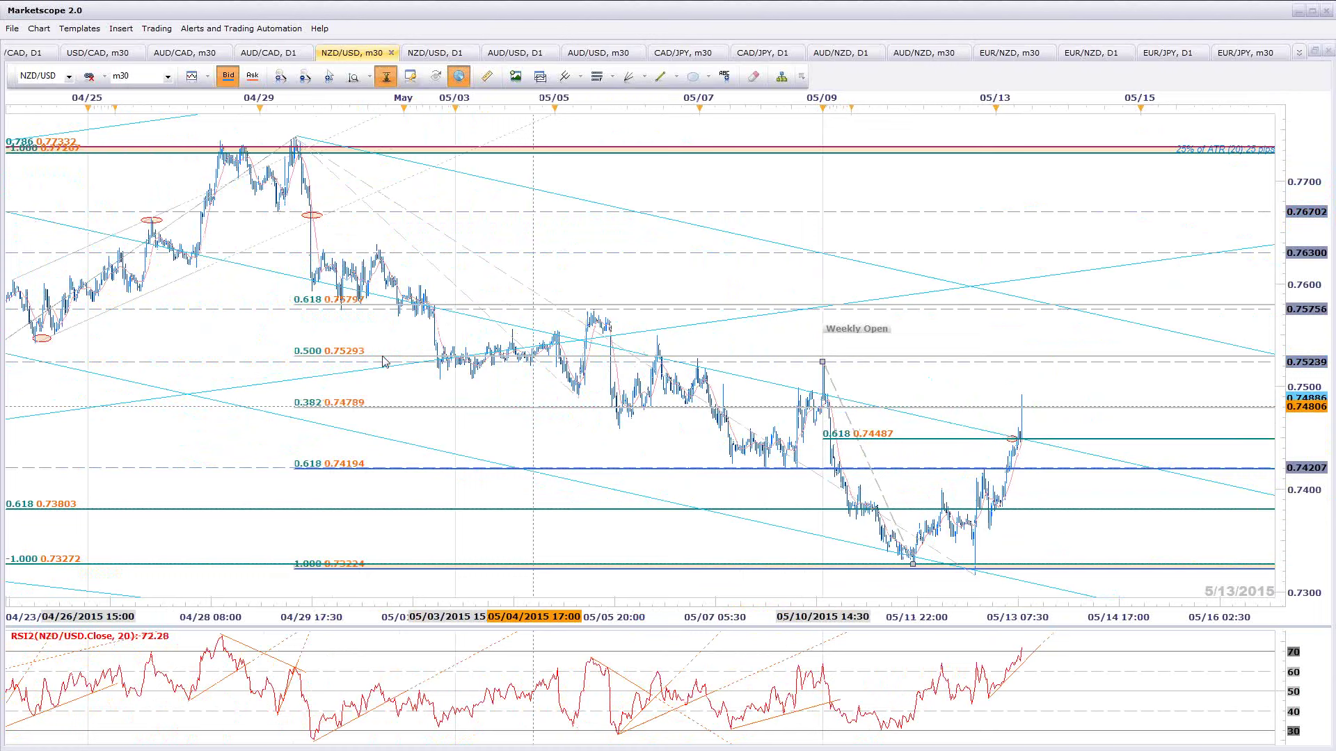
{"action": "scroll", "coordinate": [205, 224], "scroll_direction": "down", "scroll_amount": 1}
{"action": "scroll", "coordinate": [194, 219], "scroll_direction": "down", "scroll_amount": 1}
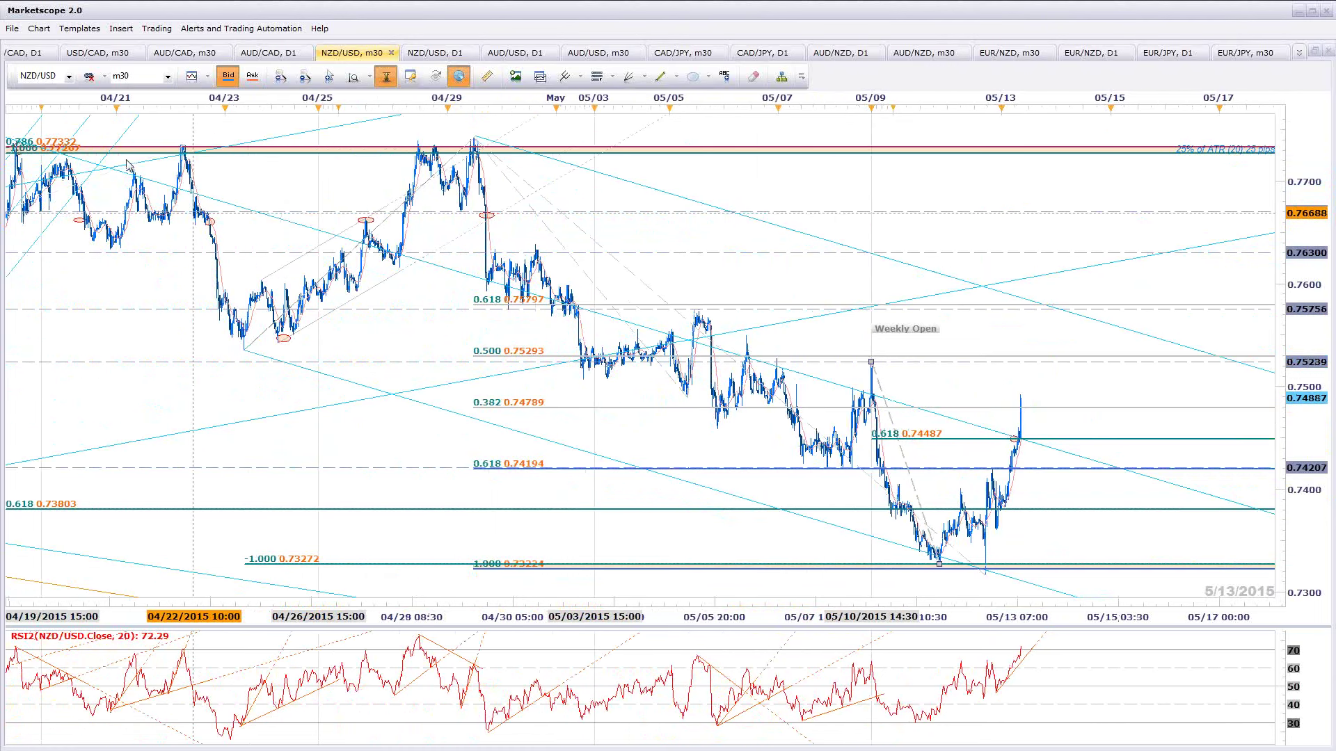
{"action": "scroll", "coordinate": [126, 178], "scroll_direction": "down", "scroll_amount": 1}
{"action": "left_click", "coordinate": [367, 356]}
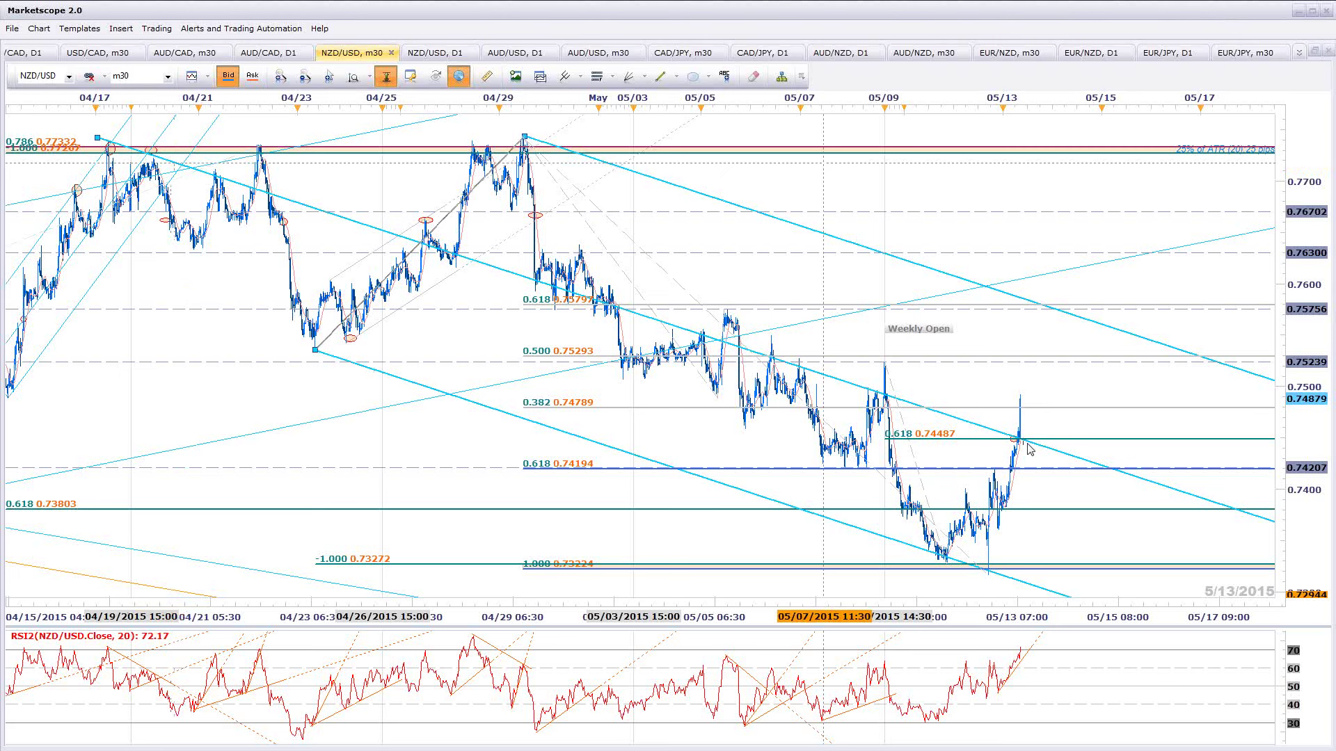
Show the NZD/USD daily chart back to late 2011 and compare the 2012 low with current price
{"action": "left_click", "coordinate": [435, 52]}
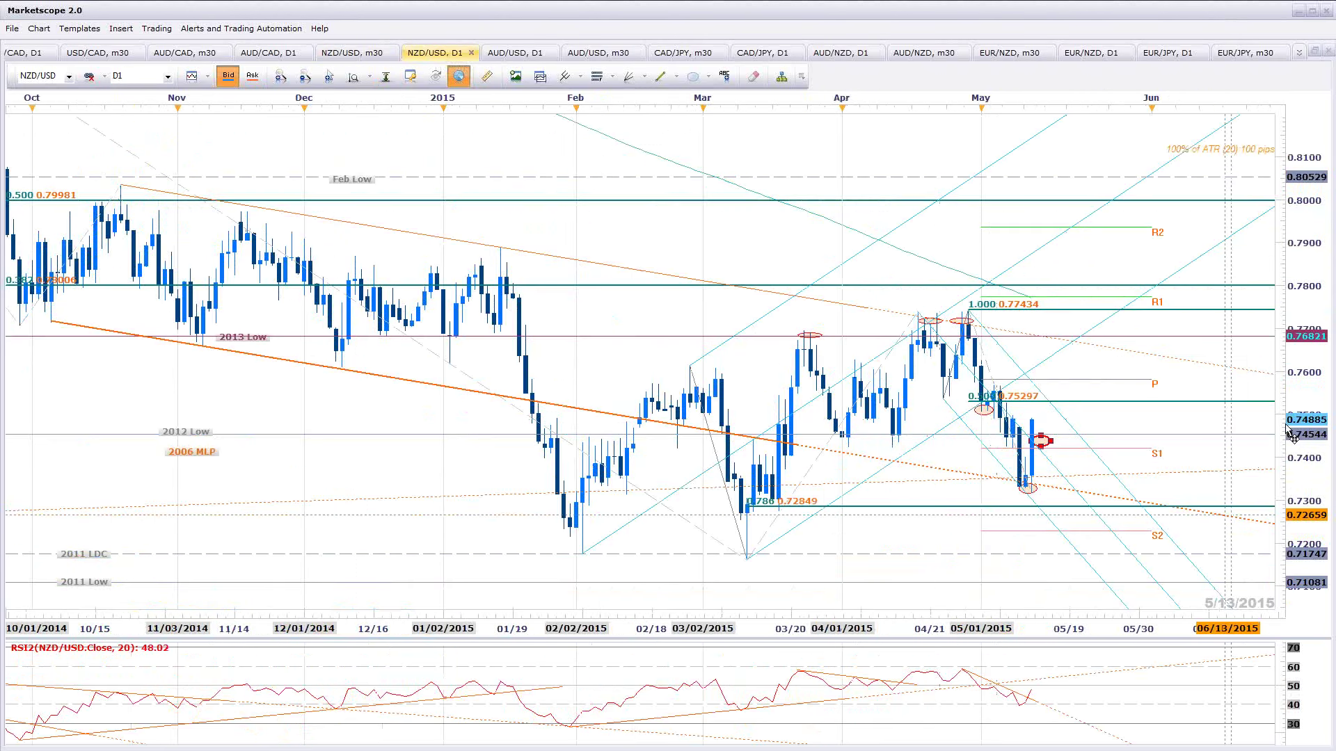
{"action": "scroll", "coordinate": [182, 441], "scroll_direction": "down", "scroll_amount": 3}
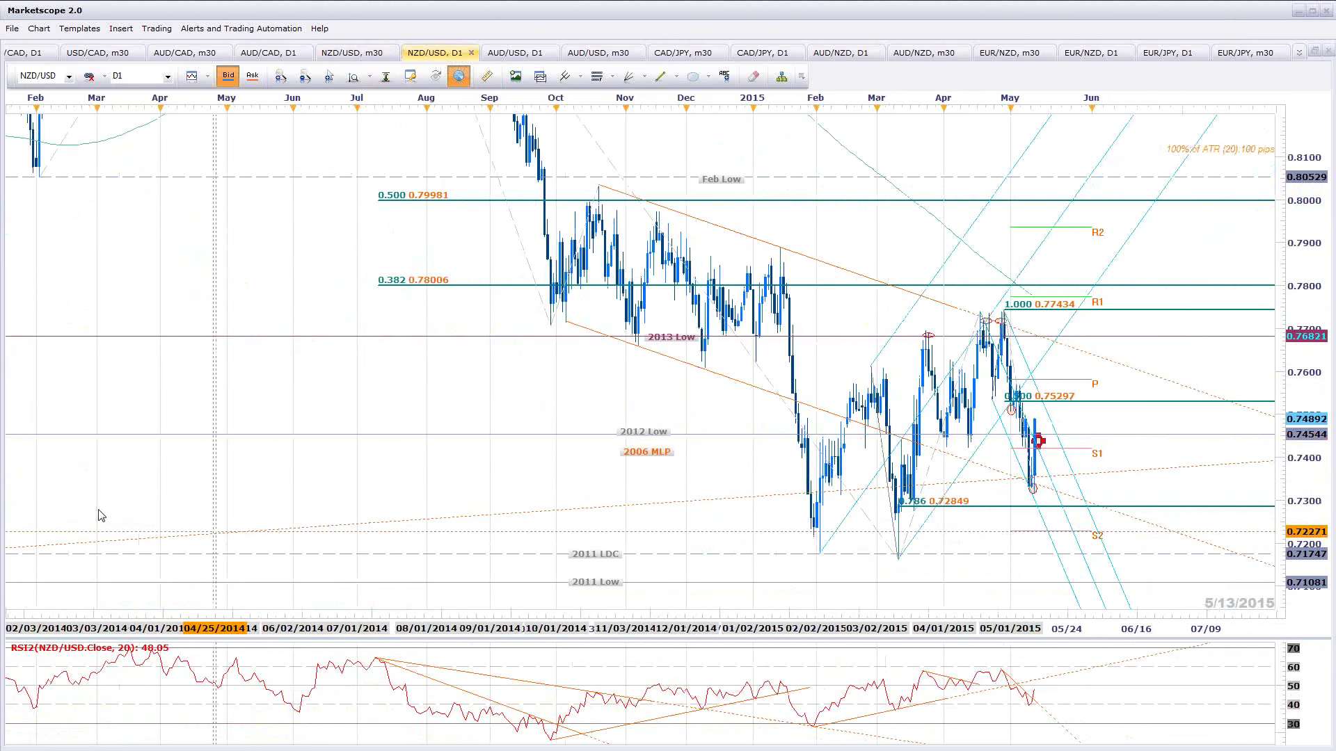
{"action": "scroll", "coordinate": [108, 508], "scroll_direction": "down", "scroll_amount": 3}
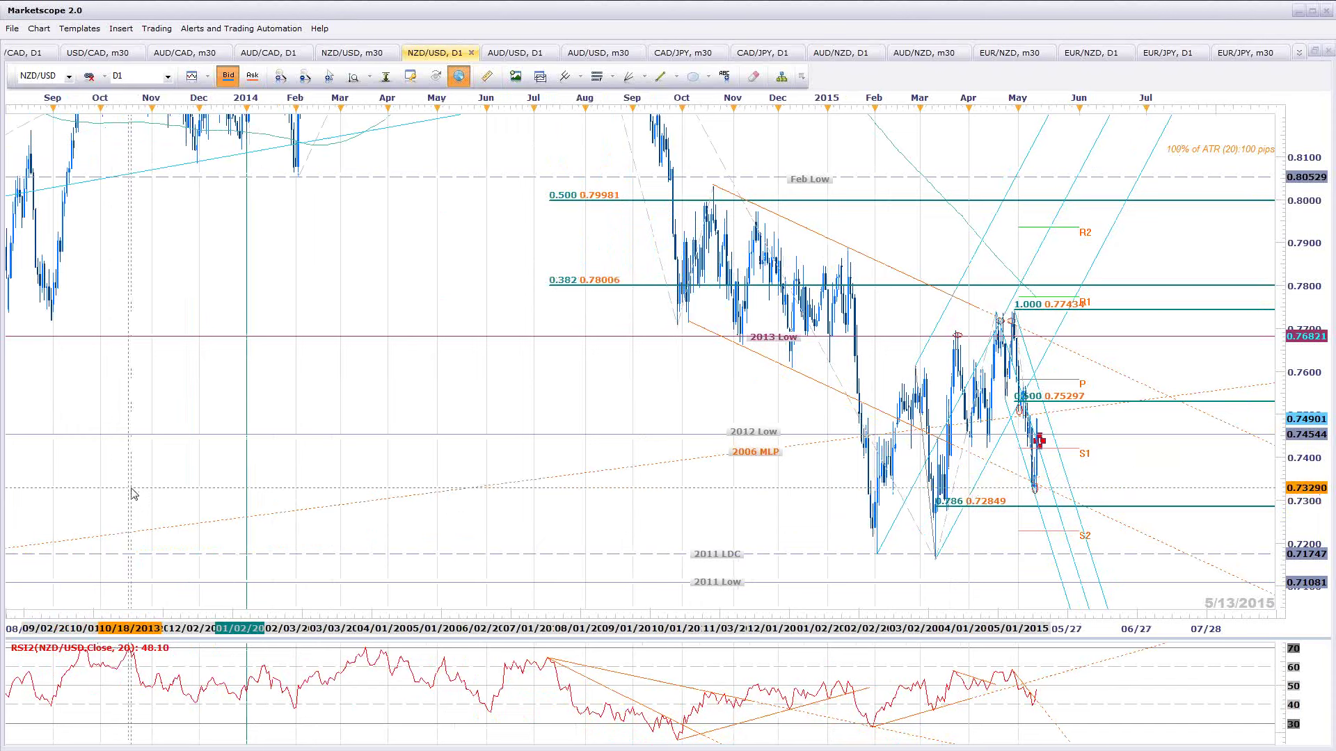
{"action": "scroll", "coordinate": [136, 491], "scroll_direction": "down", "scroll_amount": 3}
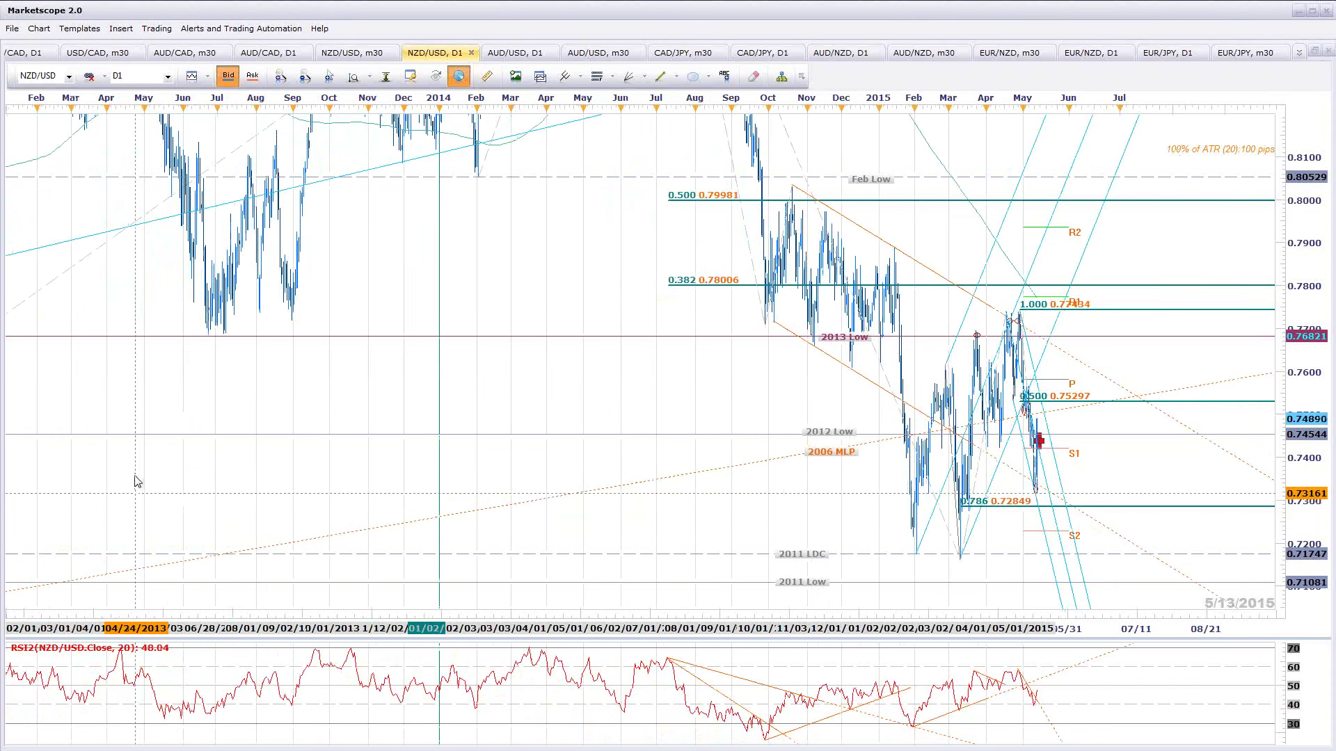
{"action": "scroll", "coordinate": [137, 481], "scroll_direction": "down", "scroll_amount": 3}
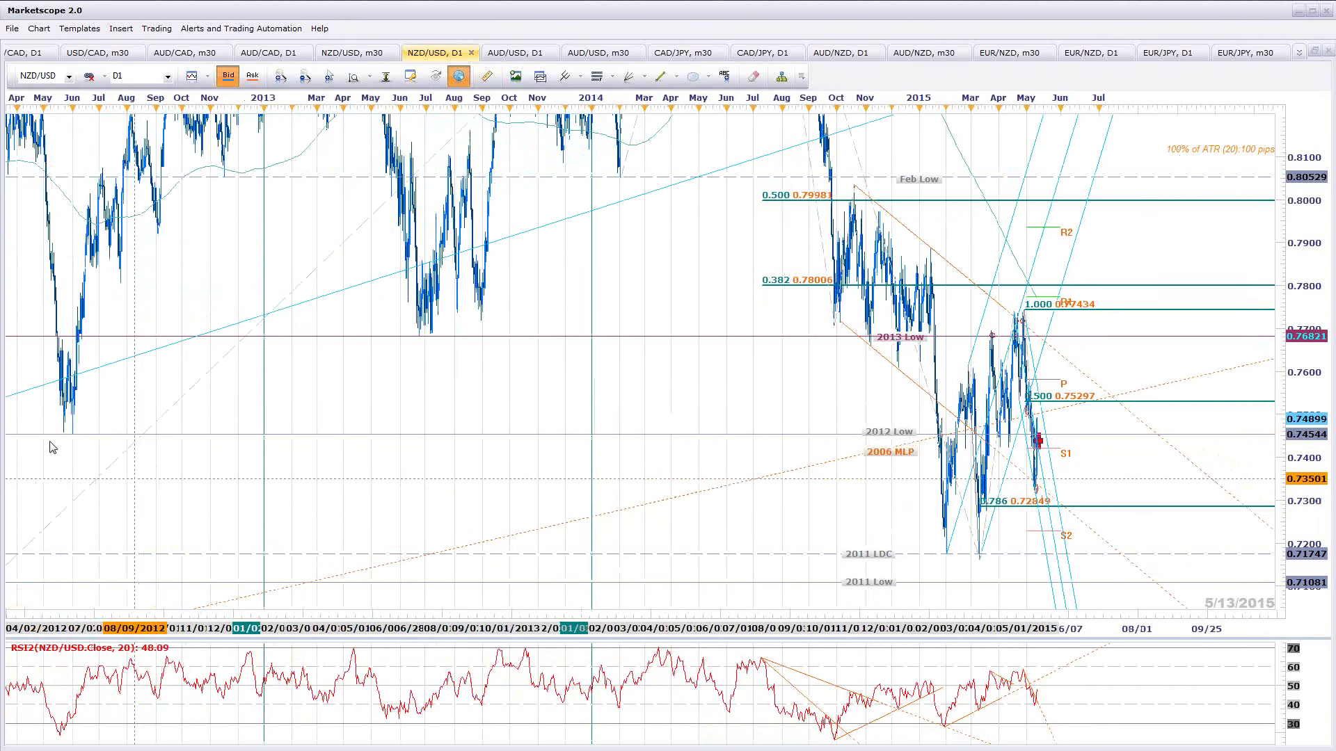
{"action": "scroll", "coordinate": [70, 446], "scroll_direction": "down", "scroll_amount": 1}
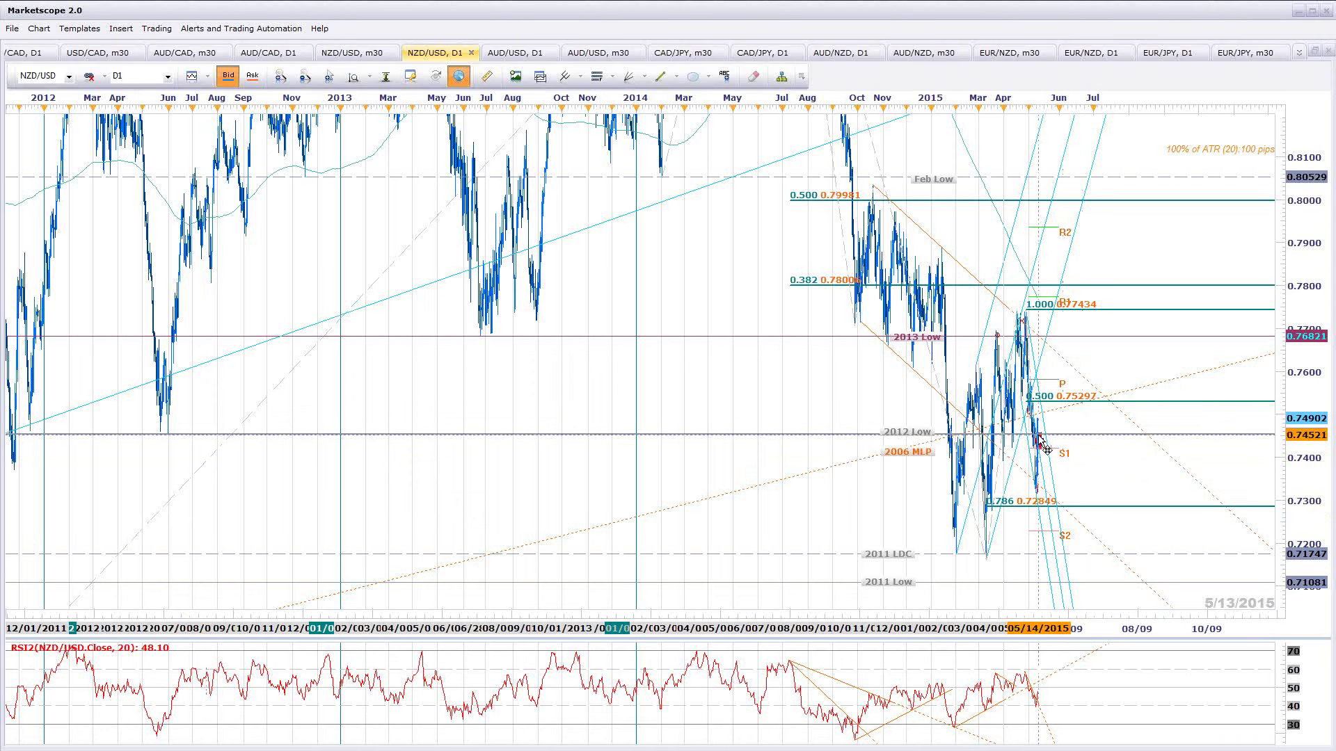
Narrow the NZD/USD daily chart to 2015 price action and examine the rebound from the May low
{"action": "scroll", "coordinate": [1044, 445], "scroll_direction": "up", "scroll_amount": 2}
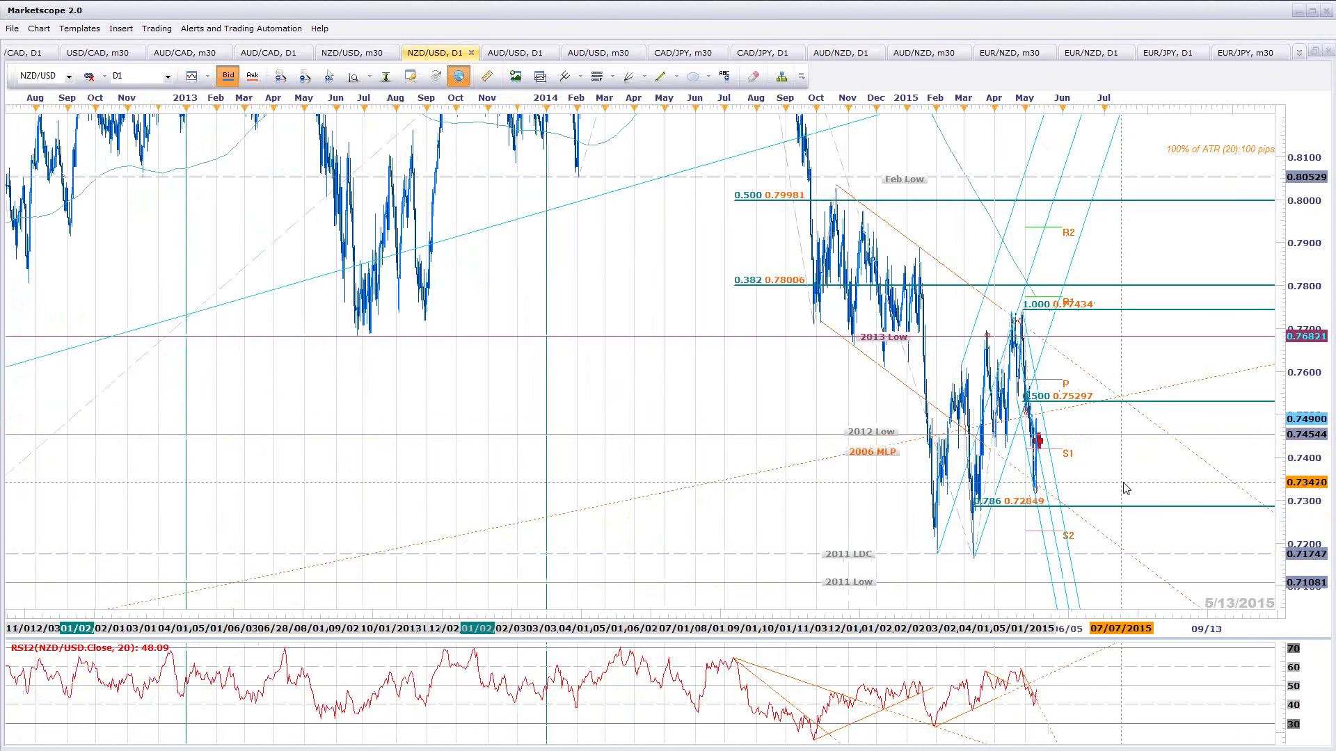
{"action": "scroll", "coordinate": [1121, 493], "scroll_direction": "up", "scroll_amount": 1}
{"action": "scroll", "coordinate": [1115, 493], "scroll_direction": "up", "scroll_amount": 1}
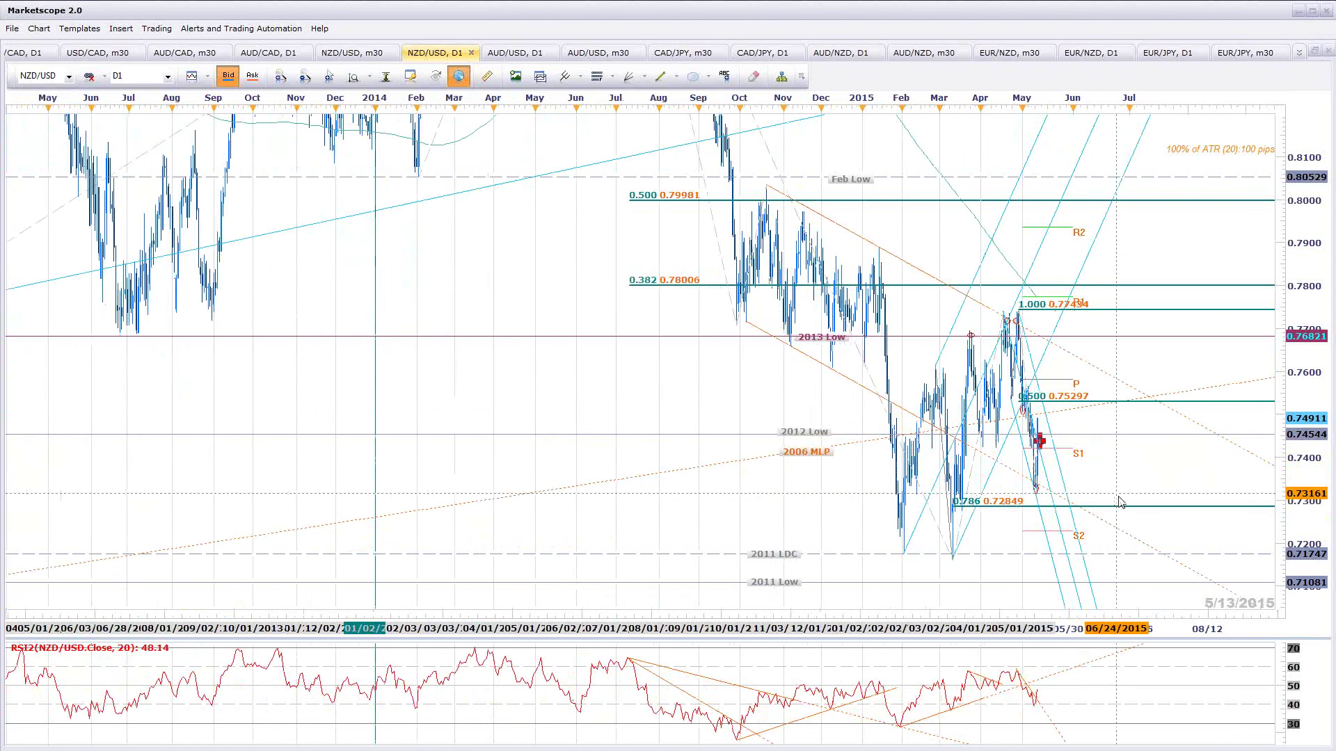
{"action": "scroll", "coordinate": [1117, 496], "scroll_direction": "up", "scroll_amount": 4}
{"action": "scroll", "coordinate": [1120, 499], "scroll_direction": "up", "scroll_amount": 2}
{"action": "scroll", "coordinate": [1118, 502], "scroll_direction": "up", "scroll_amount": 1}
{"action": "scroll", "coordinate": [1138, 532], "scroll_direction": "up", "scroll_amount": 1}
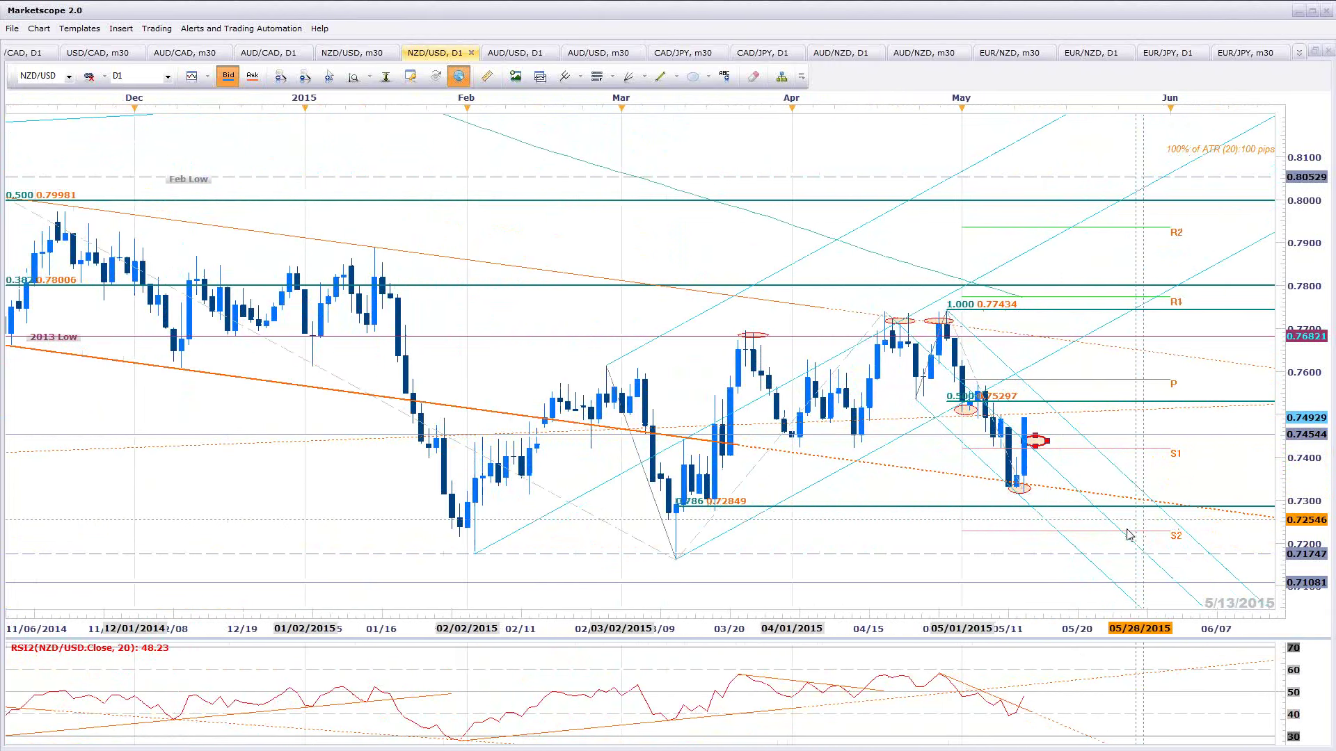
{"action": "scroll", "coordinate": [1134, 537], "scroll_direction": "up", "scroll_amount": 1}
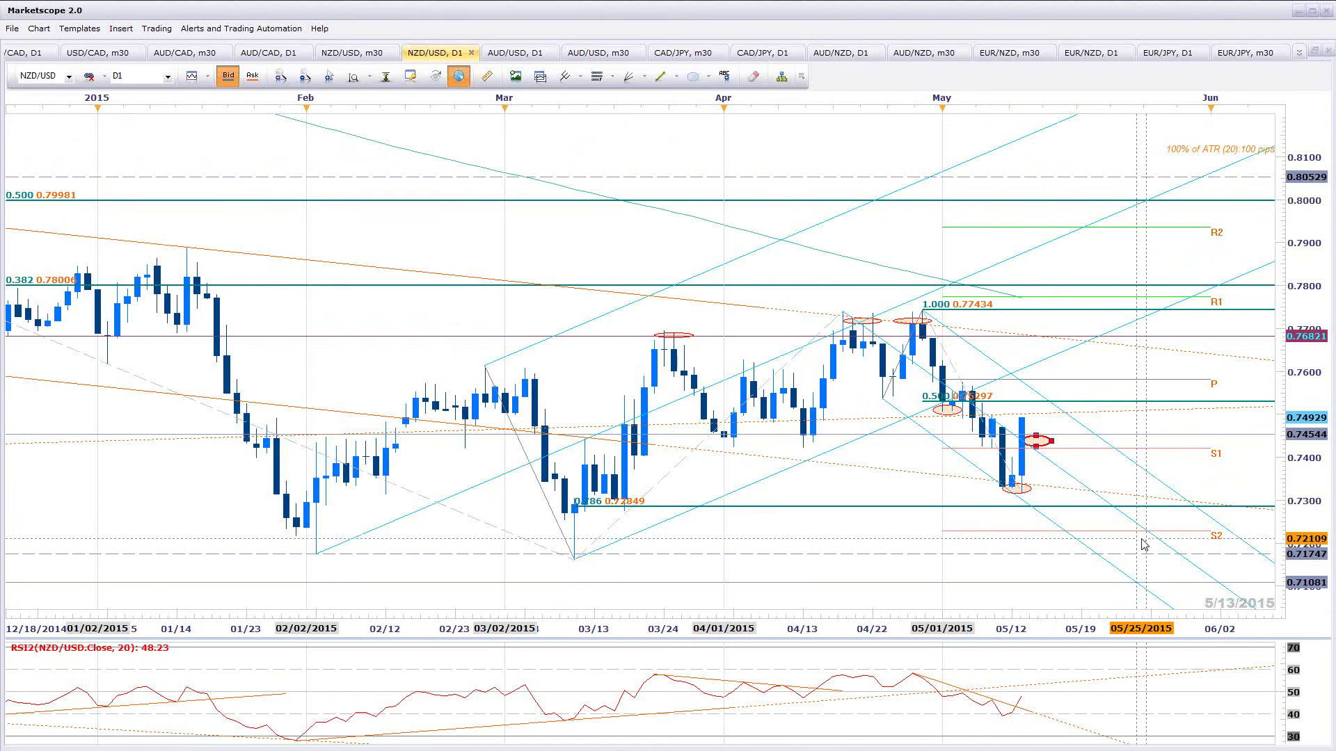
On the NZD/USD m30 chart, highlight the retracement from the late-April high and examine the circled 0.74487 confluence
{"action": "left_click", "coordinate": [357, 59]}
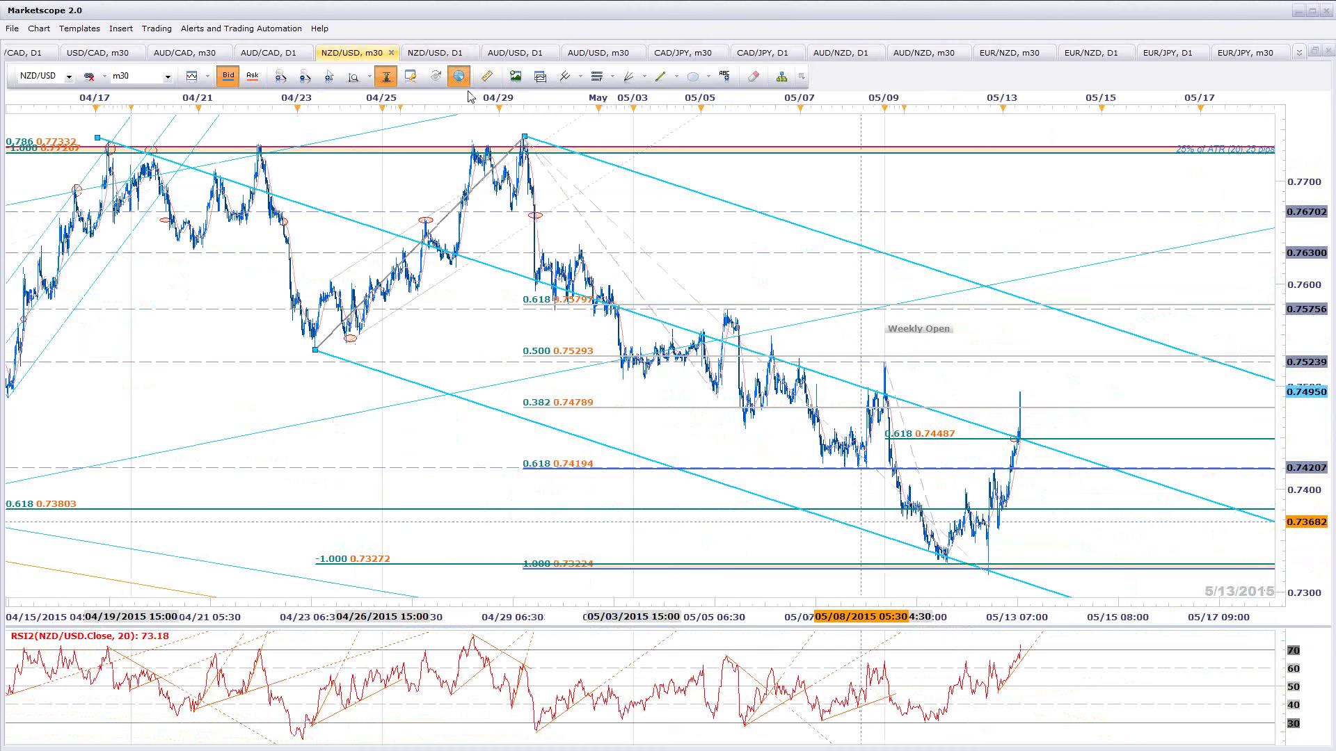
{"action": "left_click", "coordinate": [520, 139]}
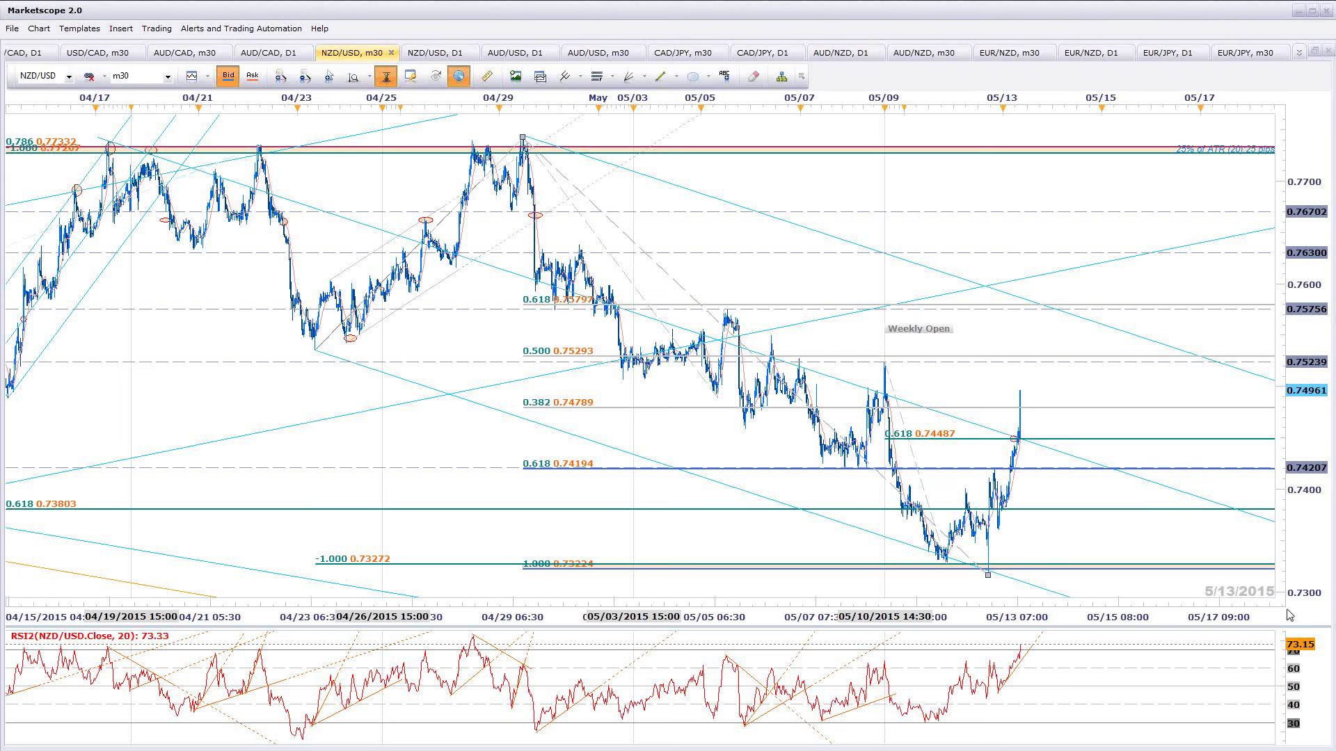
{"action": "scroll", "coordinate": [1142, 524], "scroll_direction": "up", "scroll_amount": 2}
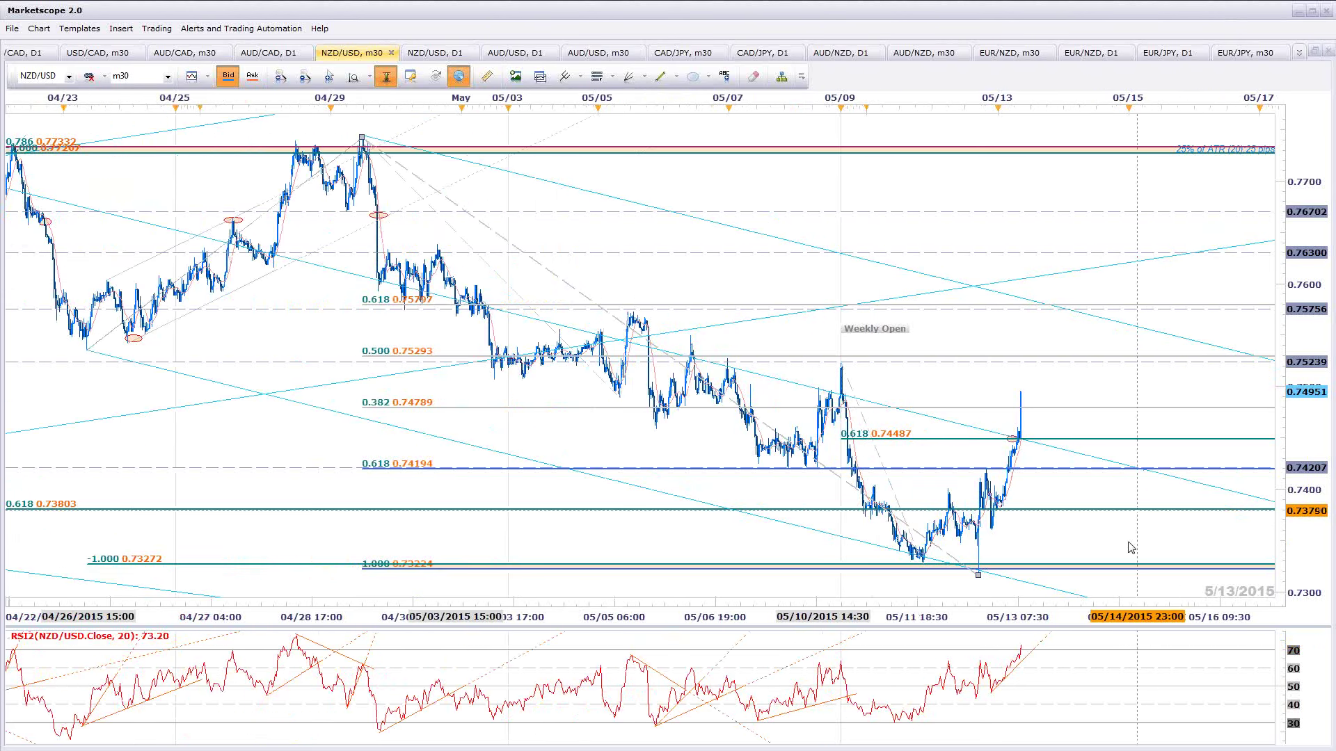
{"action": "scroll", "coordinate": [1130, 548], "scroll_direction": "up", "scroll_amount": 2}
{"action": "scroll", "coordinate": [1035, 650], "scroll_direction": "up", "scroll_amount": 1}
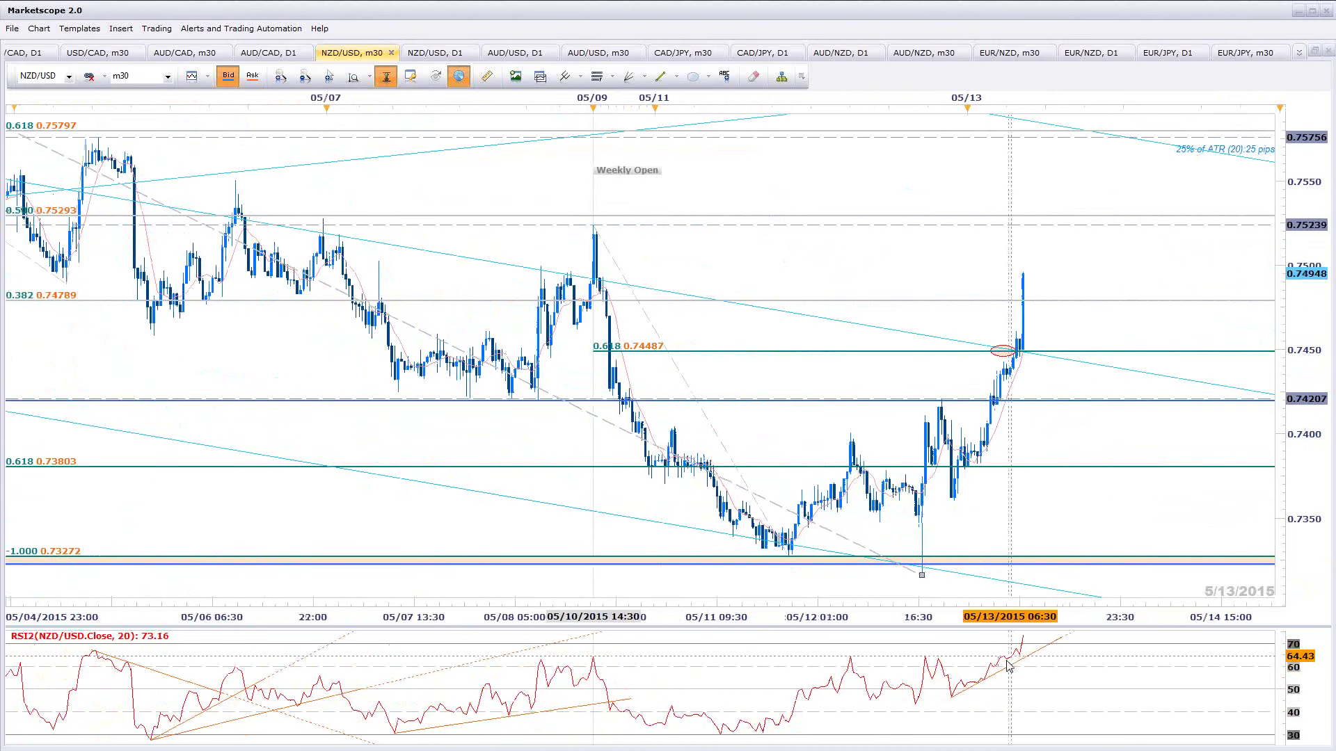
{"action": "scroll", "coordinate": [1032, 275], "scroll_direction": "up", "scroll_amount": 1}
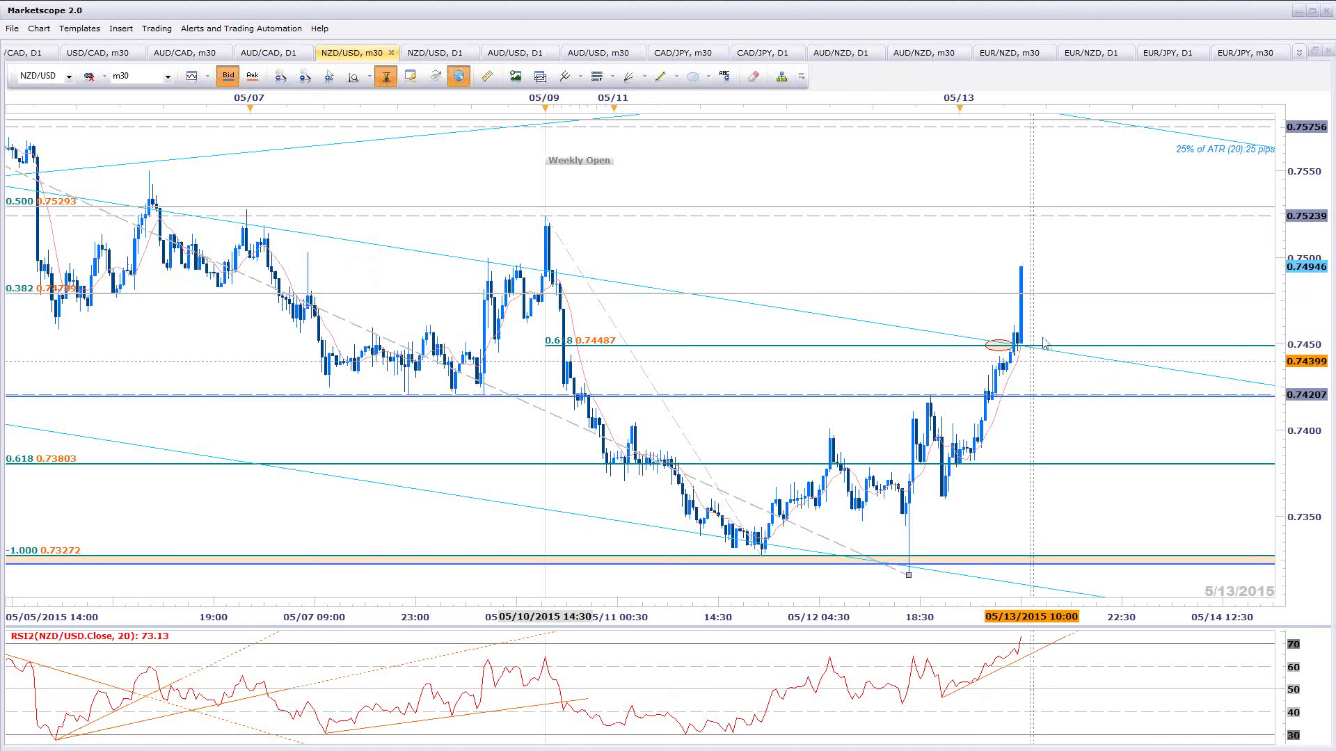
{"action": "left_click", "coordinate": [999, 348]}
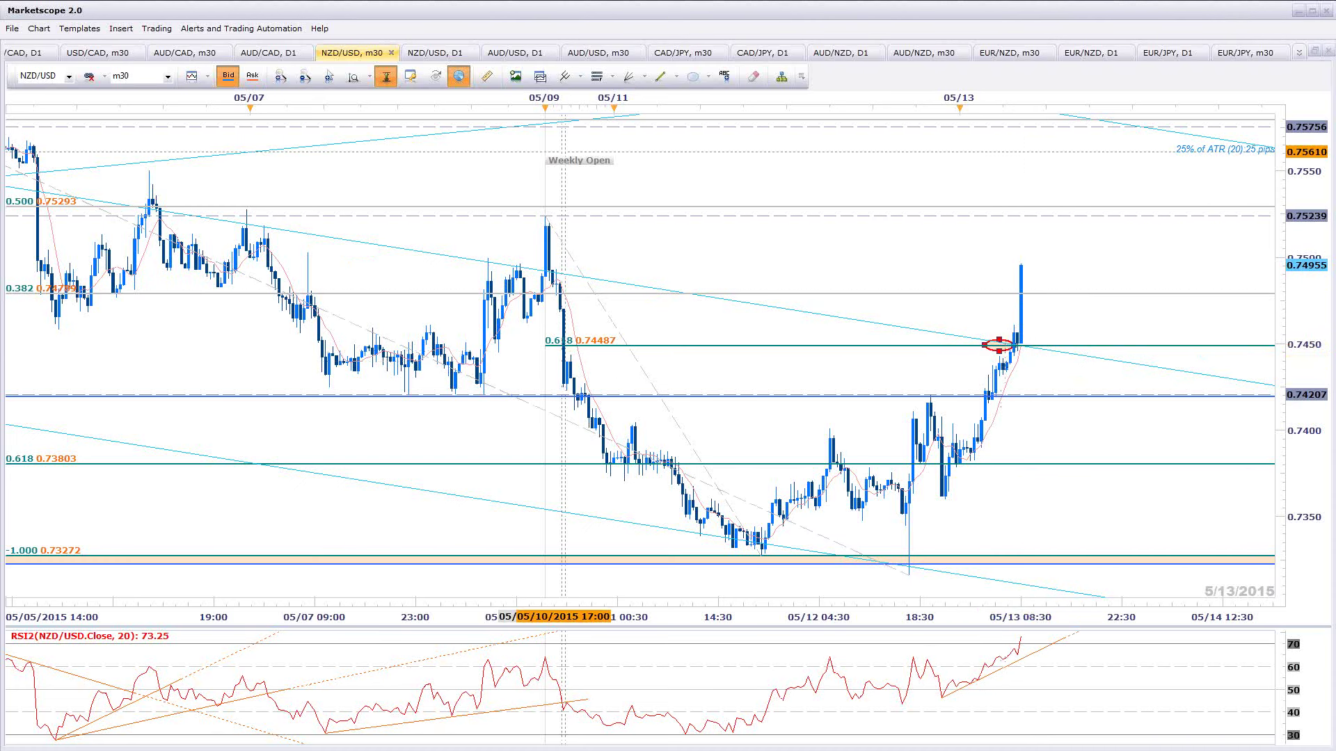
Switch to the browser to view the published NZDUSD 30min 5-12-2015 chart, and return to the live m30 chart
{"action": "key", "text": "alt+Tab"}
{"action": "left_click", "coordinate": [417, 292]}
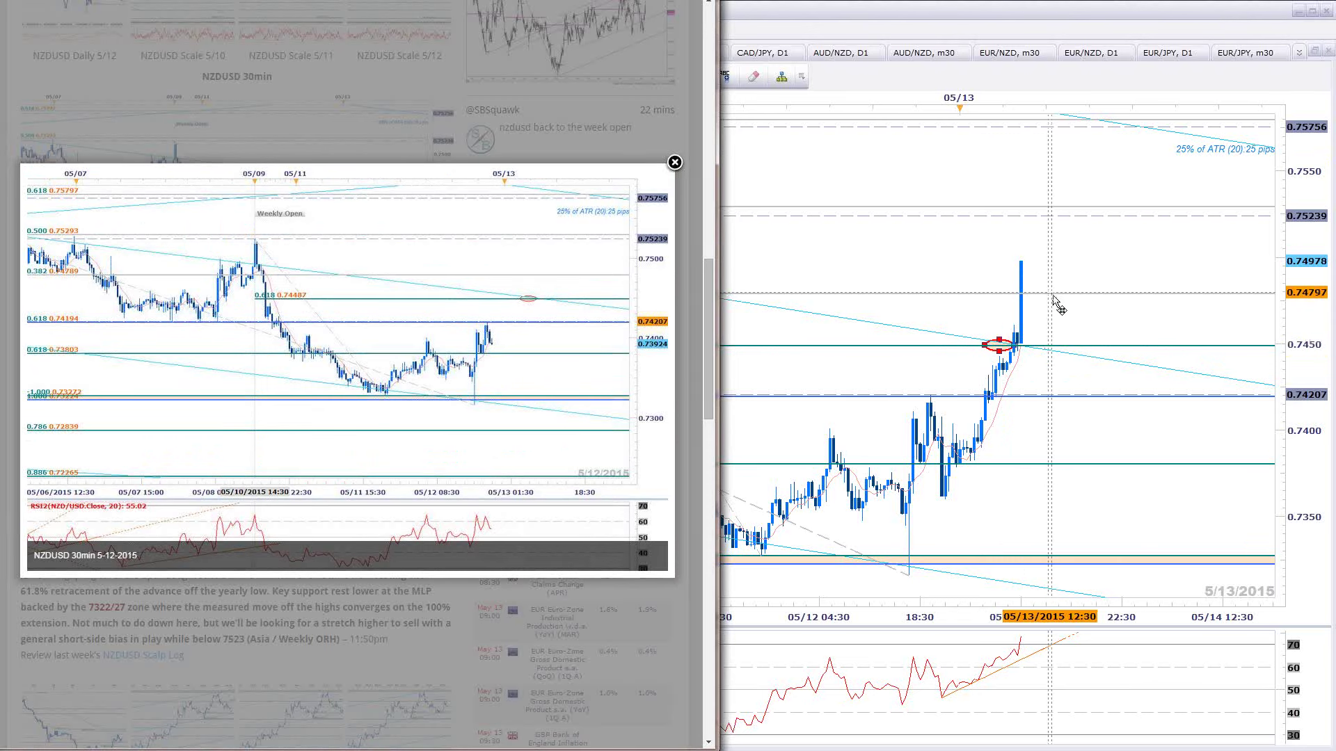
{"action": "left_click", "coordinate": [1183, 272]}
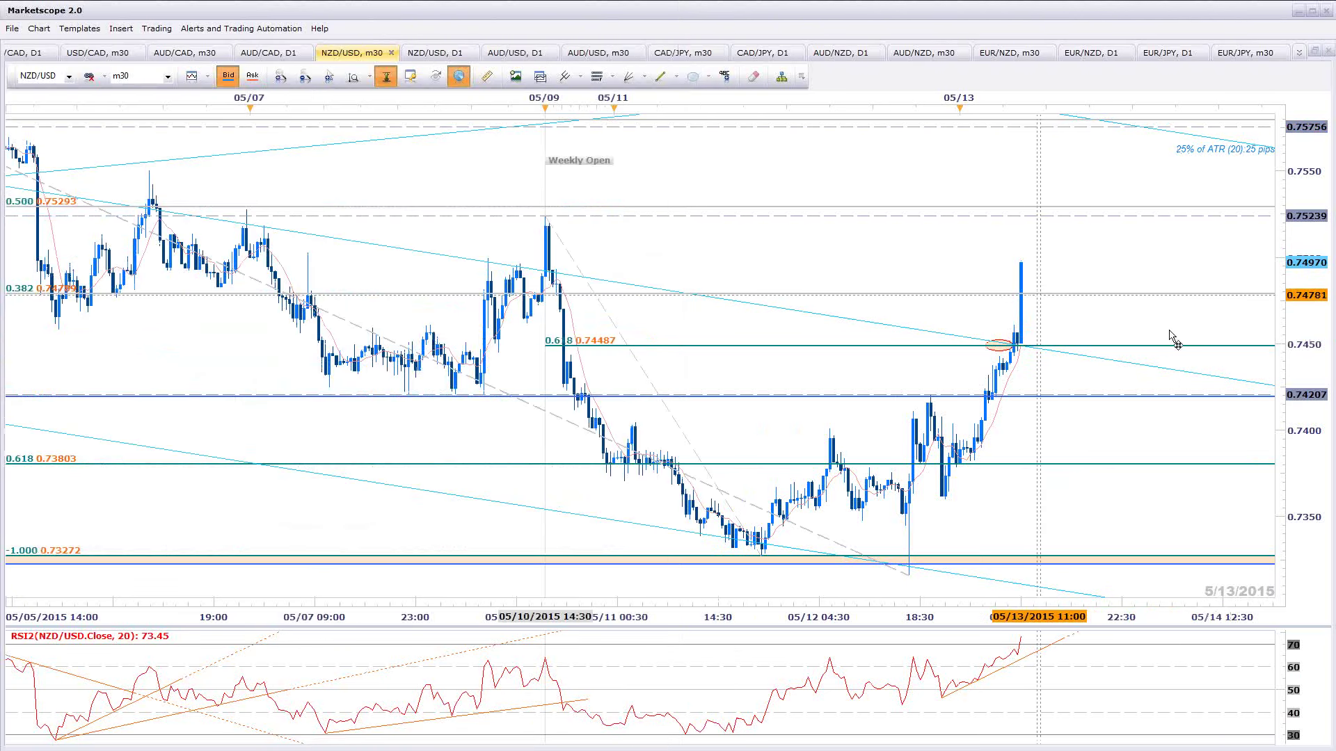
{"action": "scroll", "coordinate": [1222, 374], "scroll_direction": "up", "scroll_amount": 1}
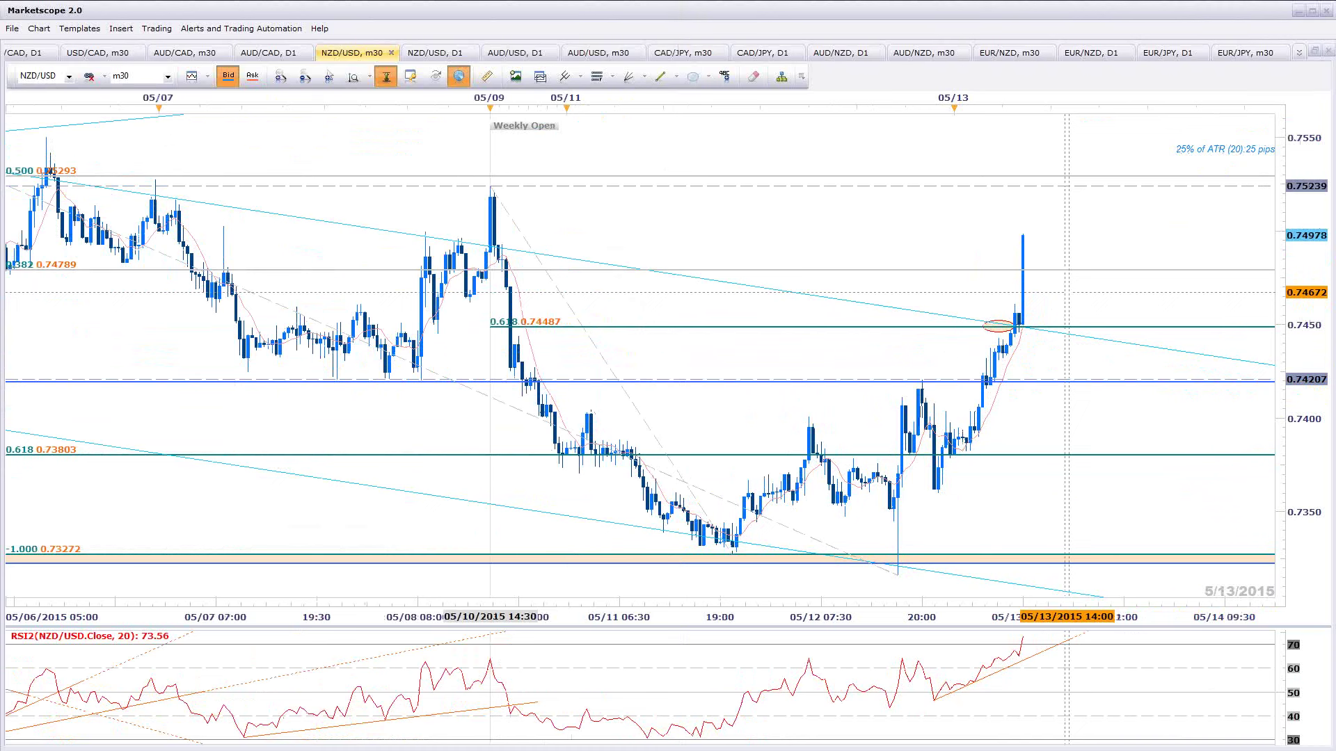
Bring up the AUD/USD m5 chart and reframe its time and price scales to show the full London and New York session ranges
{"action": "key", "text": "alt+Tab"}
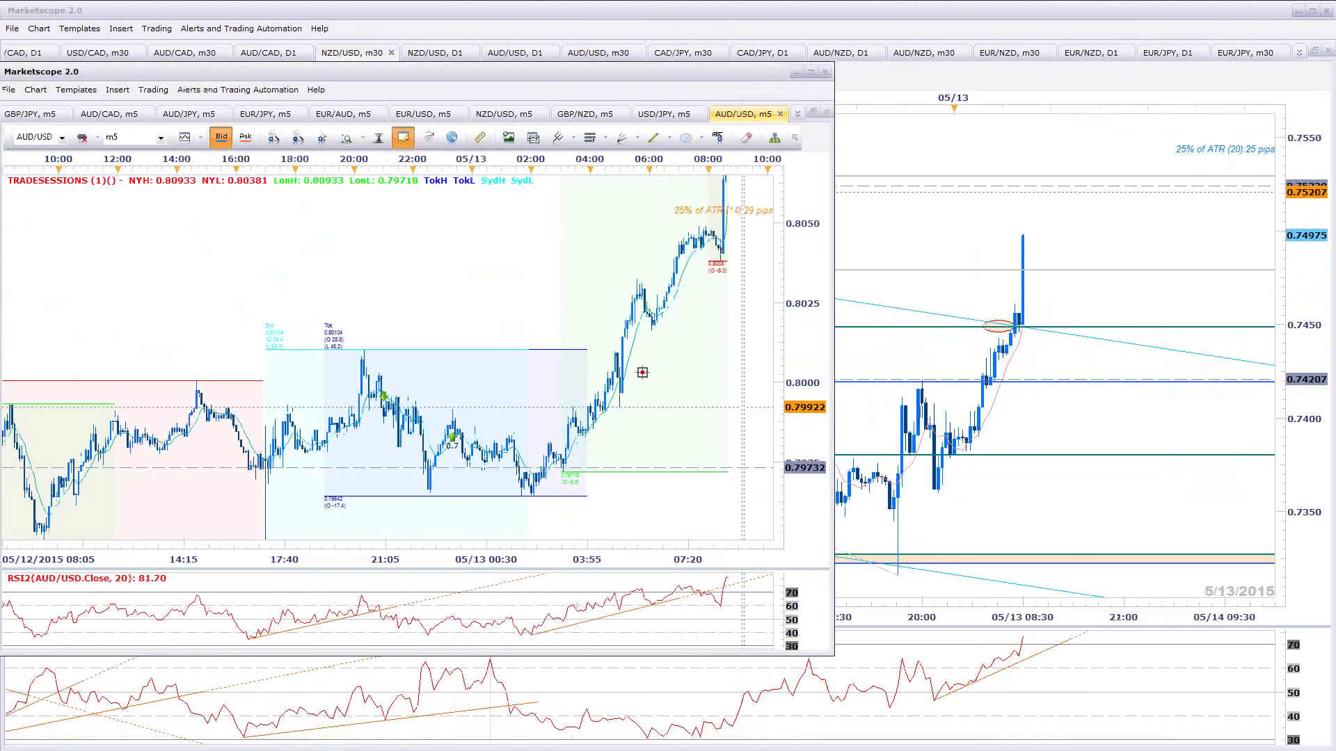
{"action": "left_click_drag", "start_coordinate": [680, 388], "coordinate": [578, 417]}
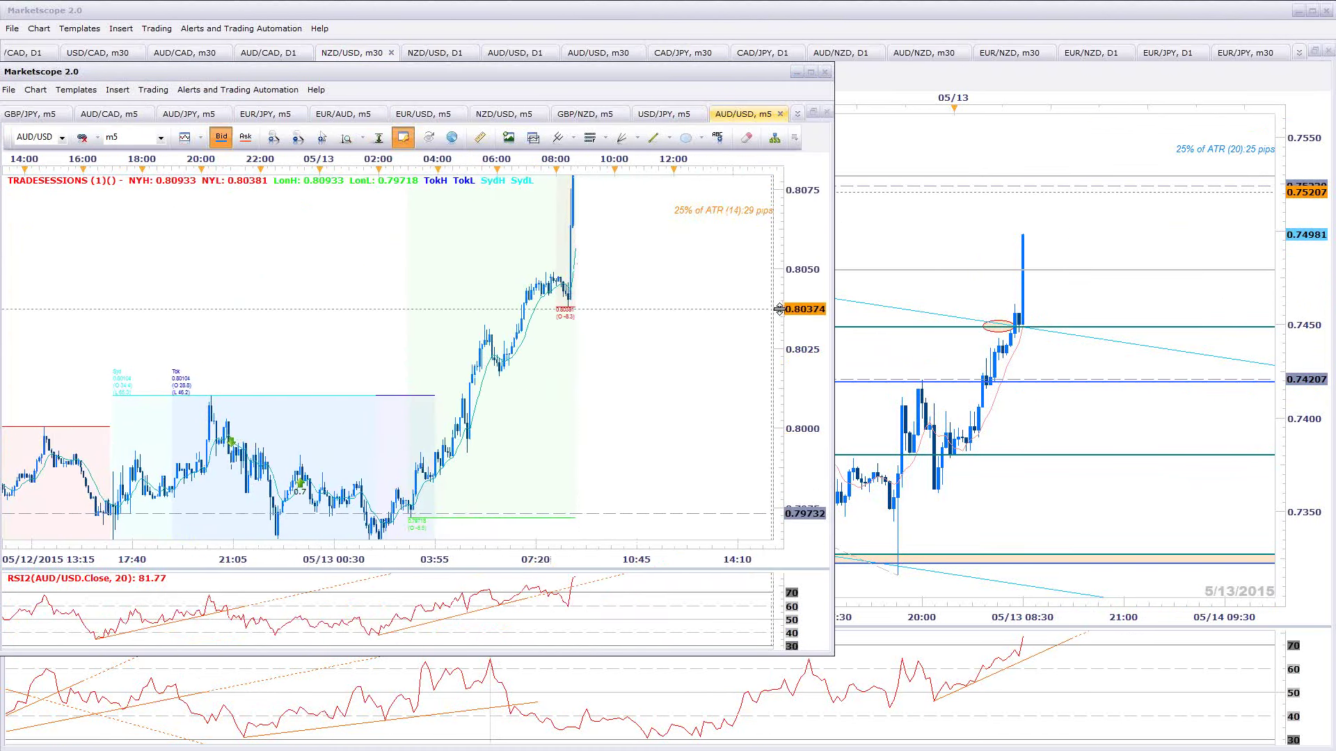
{"action": "left_click_drag", "start_coordinate": [775, 453], "coordinate": [765, 472]}
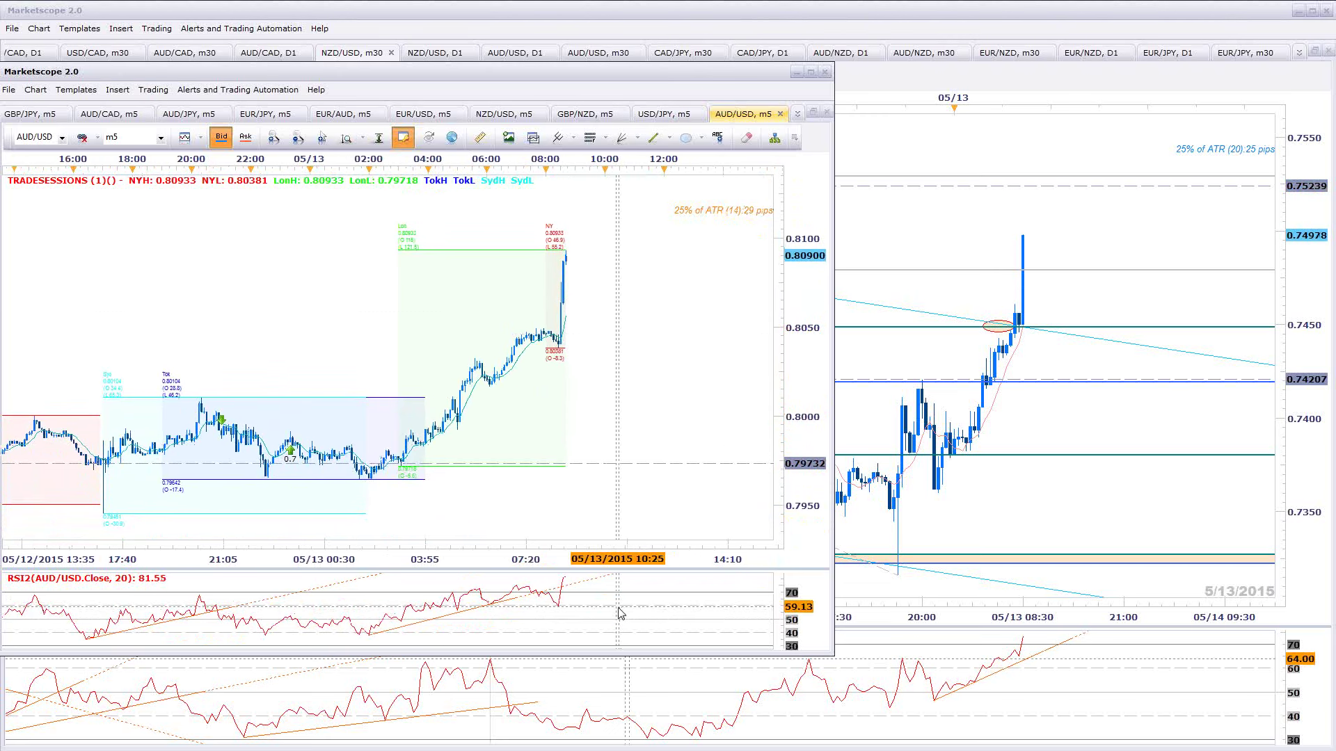
{"action": "scroll", "coordinate": [688, 406], "scroll_direction": "up", "scroll_amount": 1}
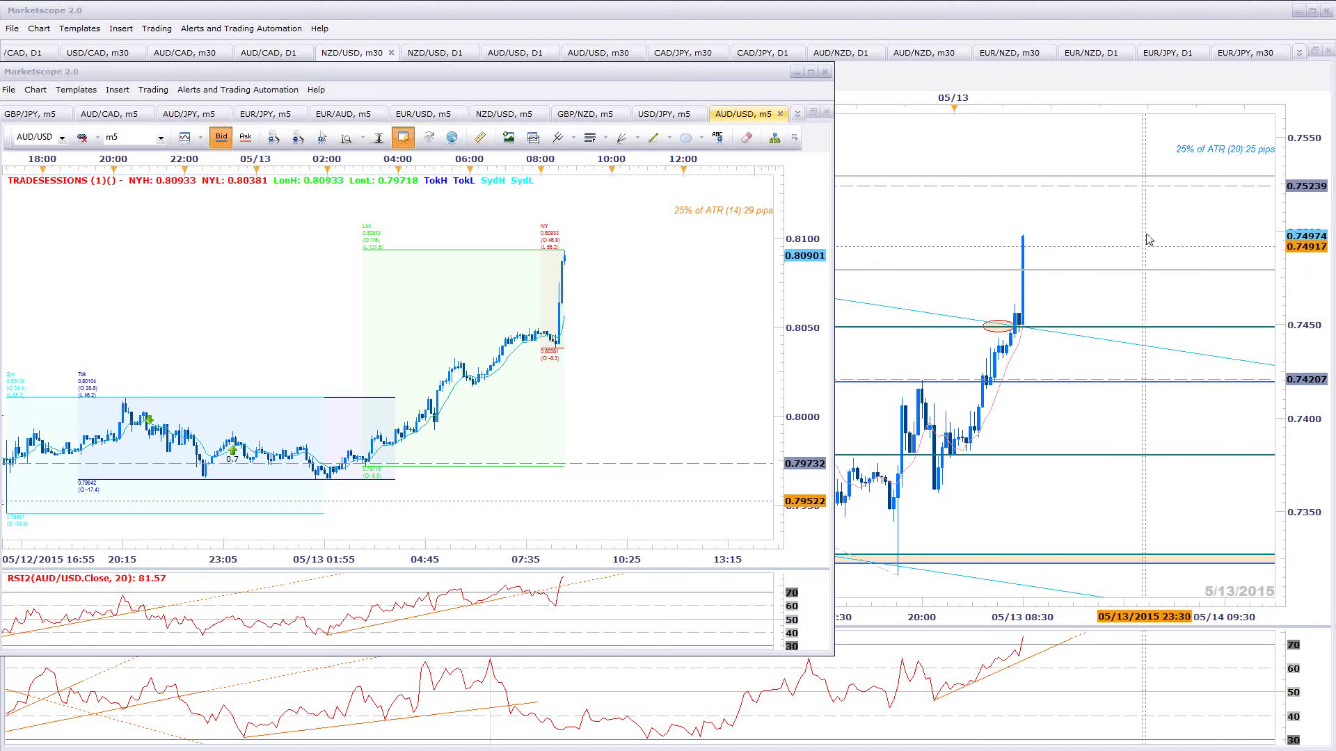
Return to the main chart window and bring up the USDOLLAR daily chart
{"action": "left_click", "coordinate": [1321, 135]}
{"action": "left_click", "coordinate": [1298, 52]}
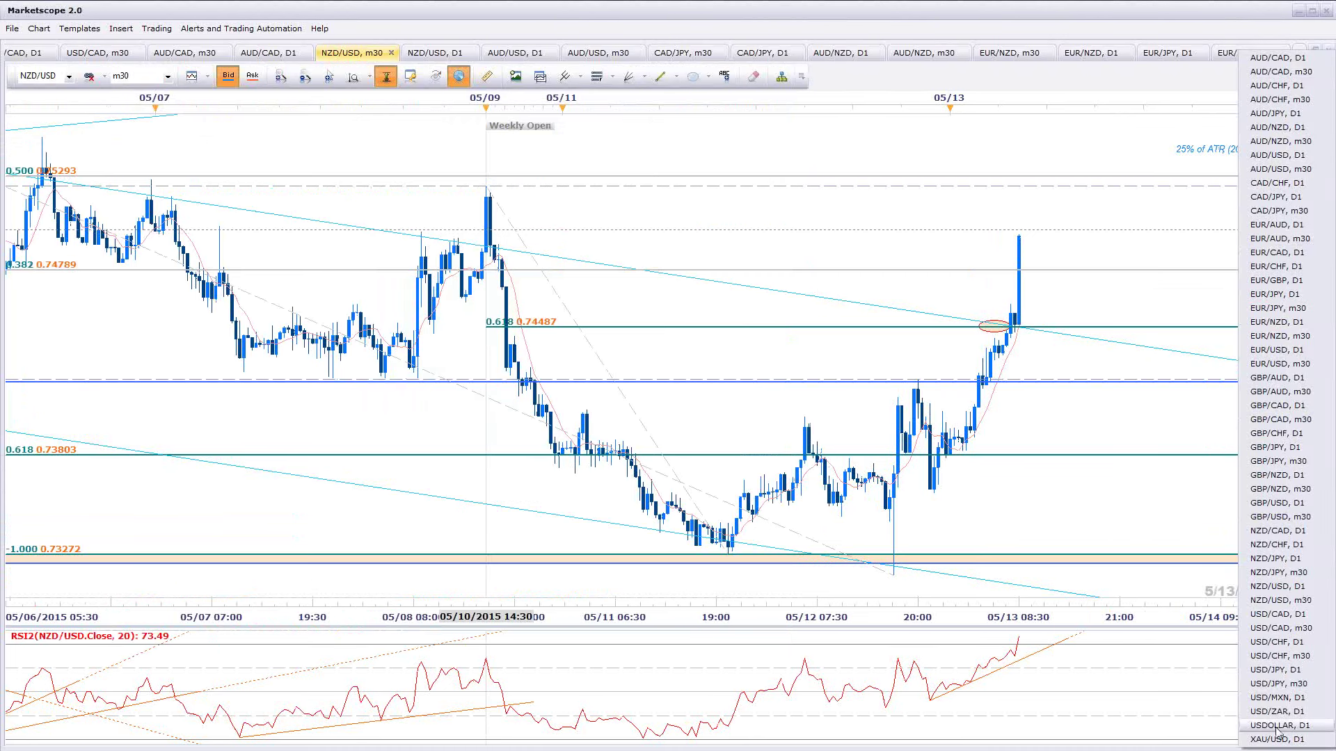
{"action": "left_click", "coordinate": [1248, 646]}
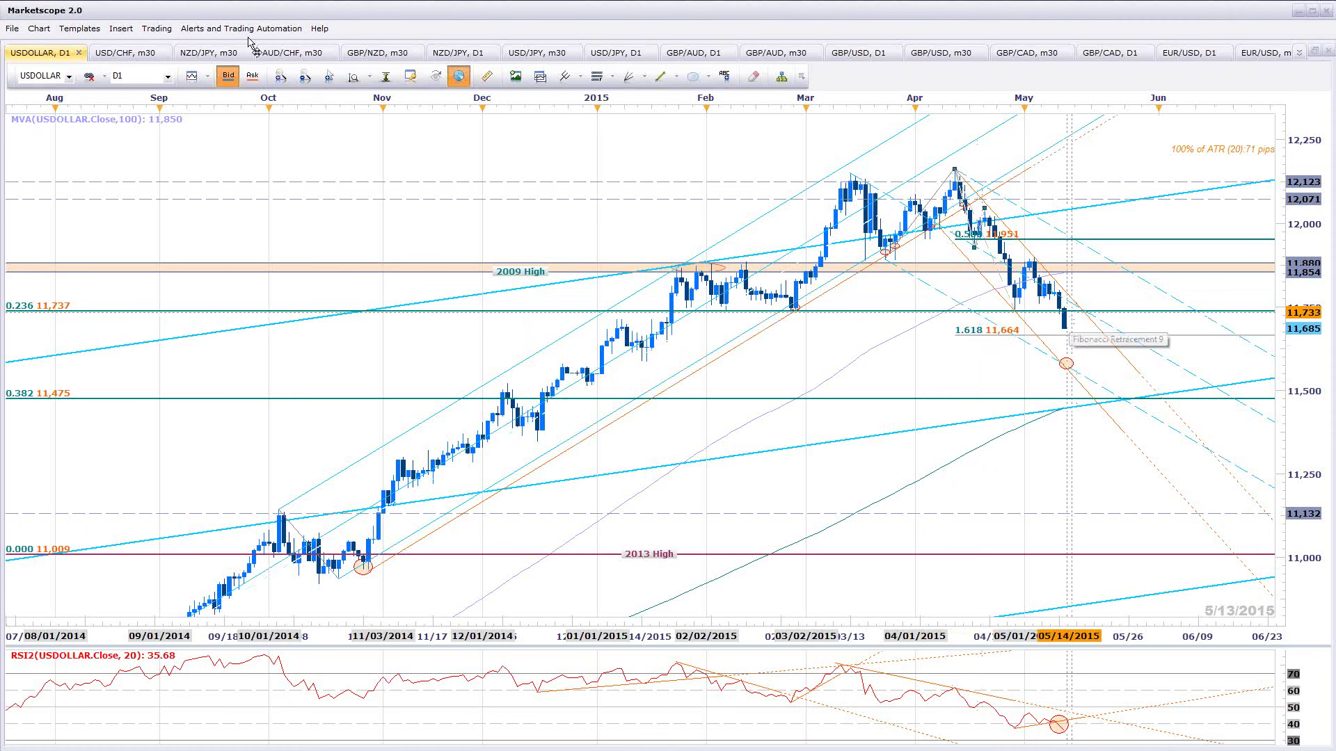
Switch the USDOLLAR chart to the two-hour timeframe and reframe it to show the decline from the April high and the circled zone below 11,600
{"action": "left_click", "coordinate": [169, 79]}
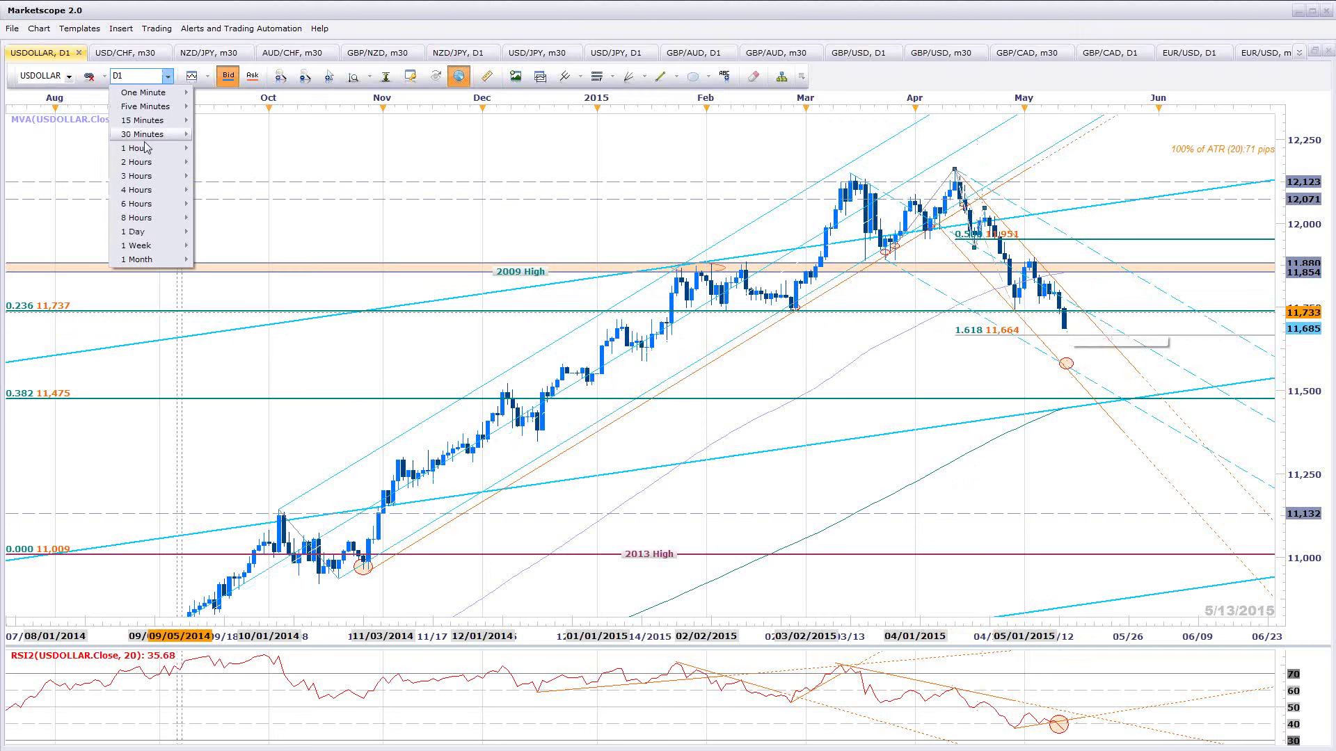
{"action": "left_click", "coordinate": [139, 163]}
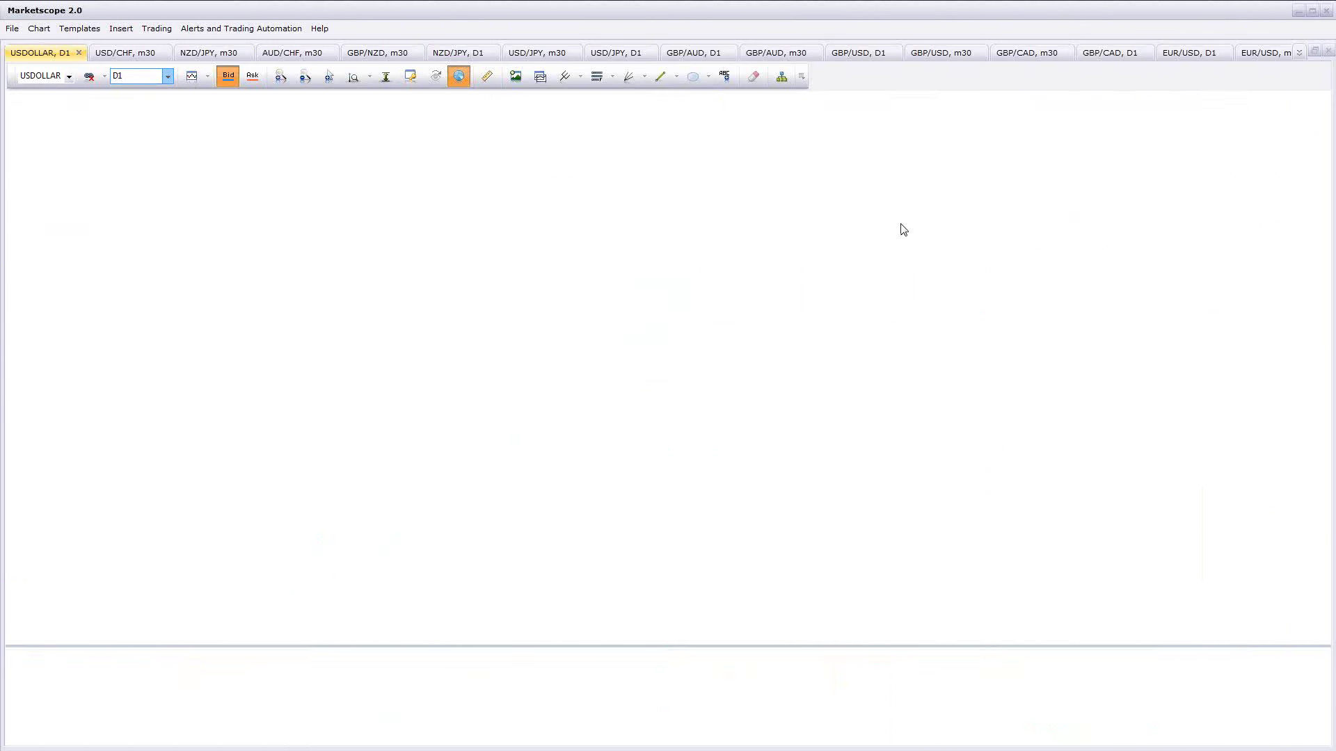
{"action": "scroll", "coordinate": [1074, 416], "scroll_direction": "down", "scroll_amount": 3}
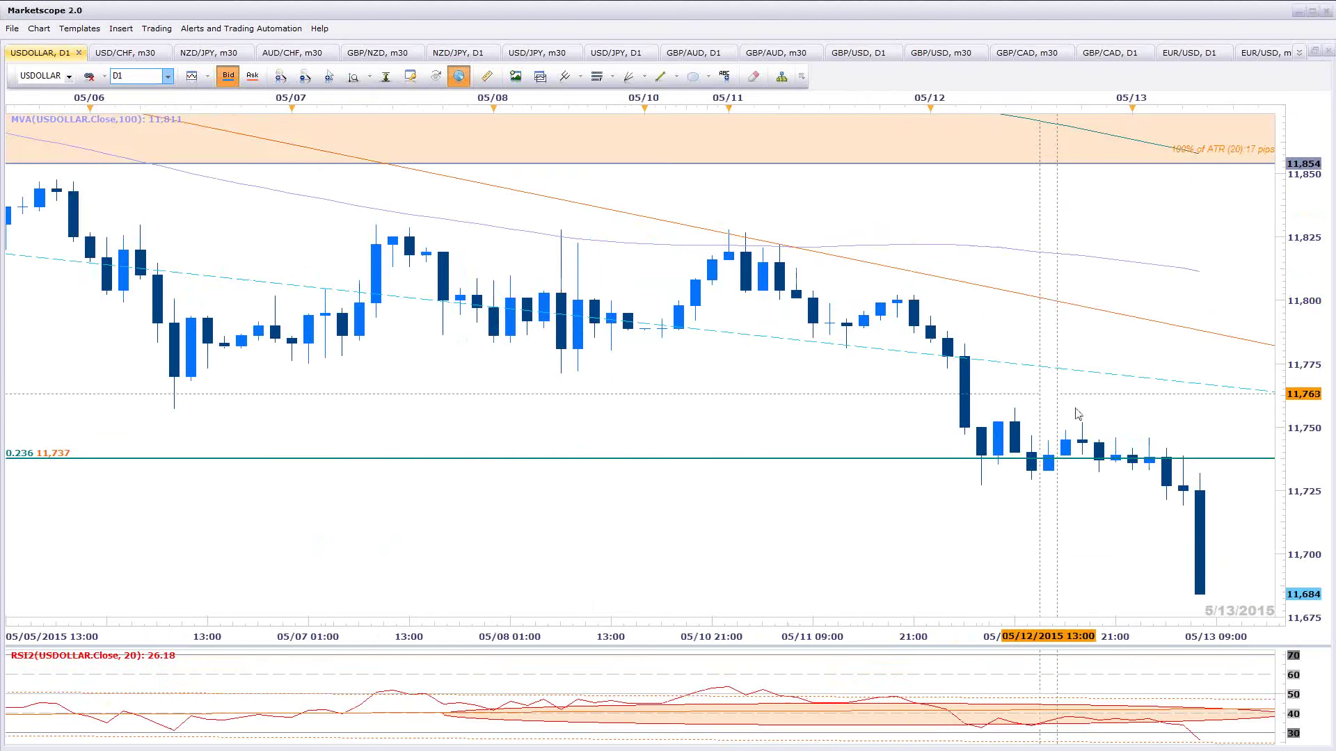
{"action": "scroll", "coordinate": [1098, 412], "scroll_direction": "down", "scroll_amount": 6}
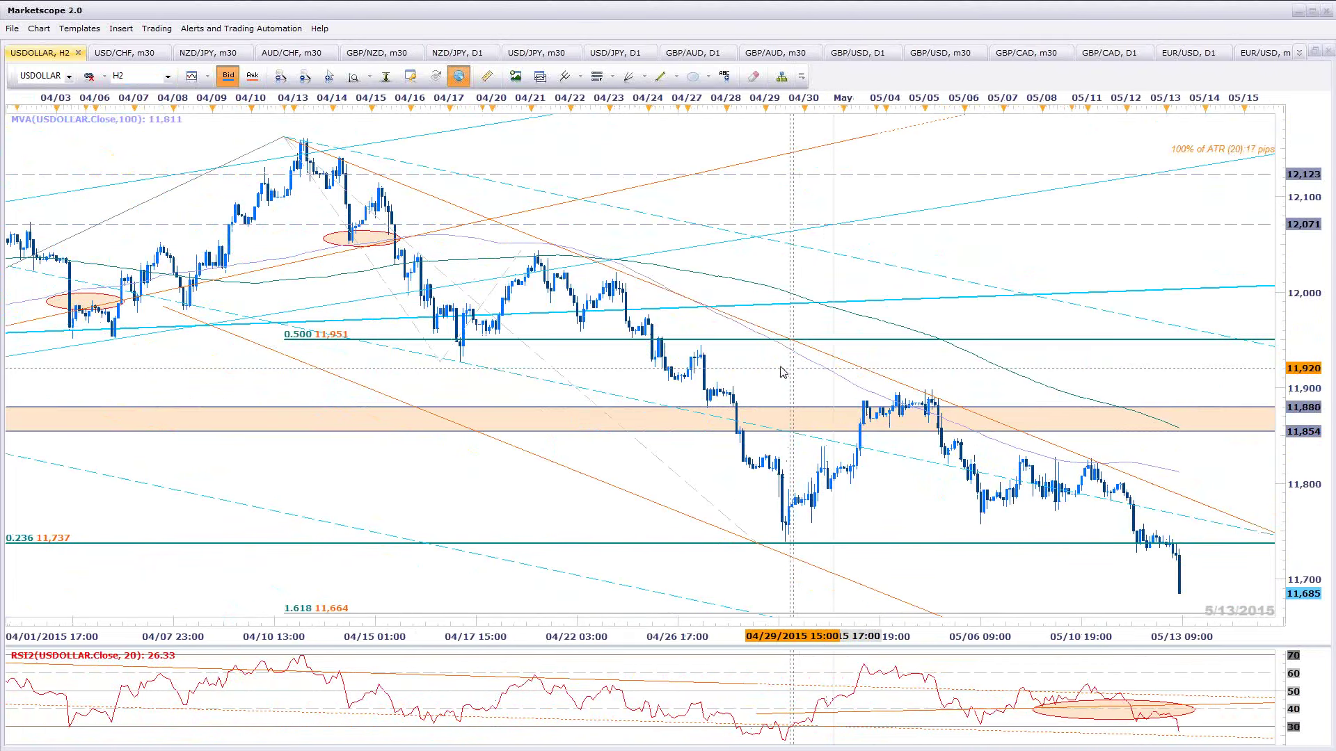
{"action": "scroll", "coordinate": [779, 374], "scroll_direction": "down", "scroll_amount": 3}
{"action": "left_click", "coordinate": [505, 197]}
{"action": "left_click", "coordinate": [1012, 238]}
{"action": "left_click_drag", "start_coordinate": [1058, 193], "coordinate": [961, 501]}
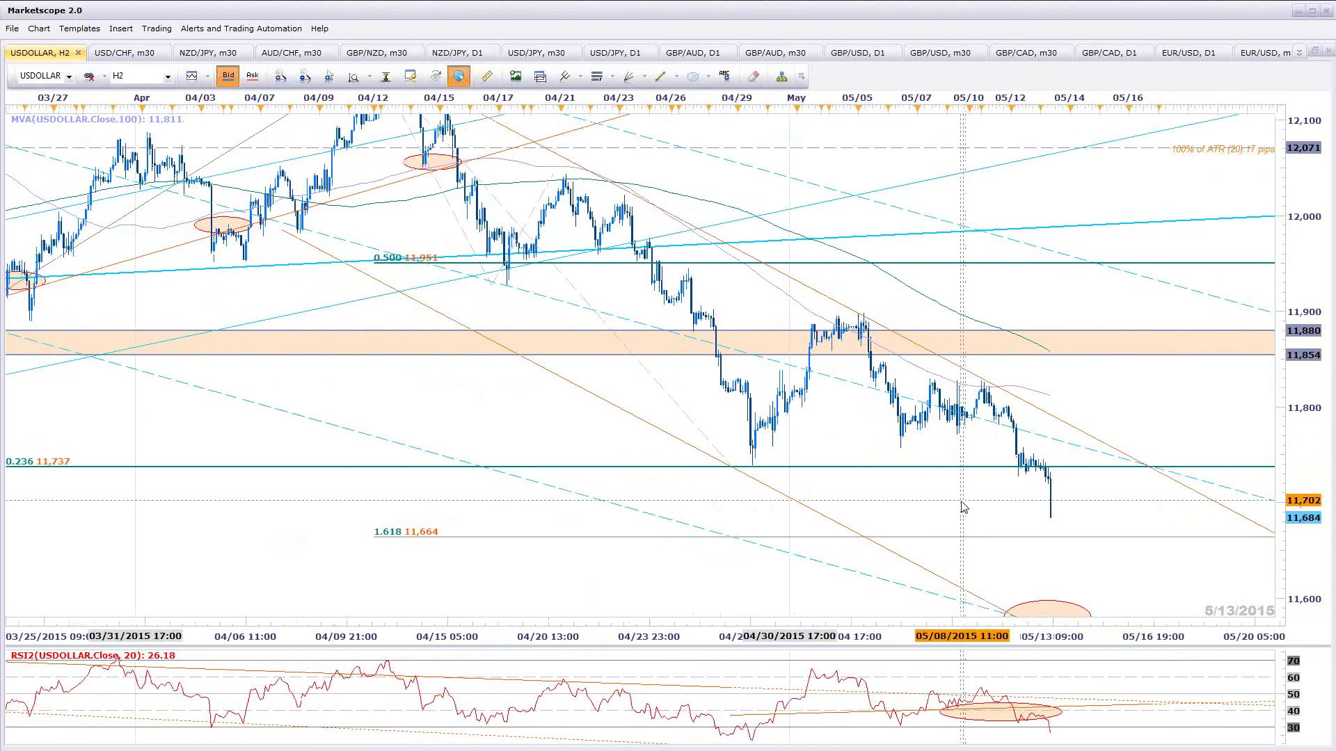
Examine the latest two-hour decline against the 11,737 and 11,664 Fibonacci levels and the circled zone where the lower channel lines converge
{"action": "scroll", "coordinate": [963, 507], "scroll_direction": "down", "scroll_amount": 1}
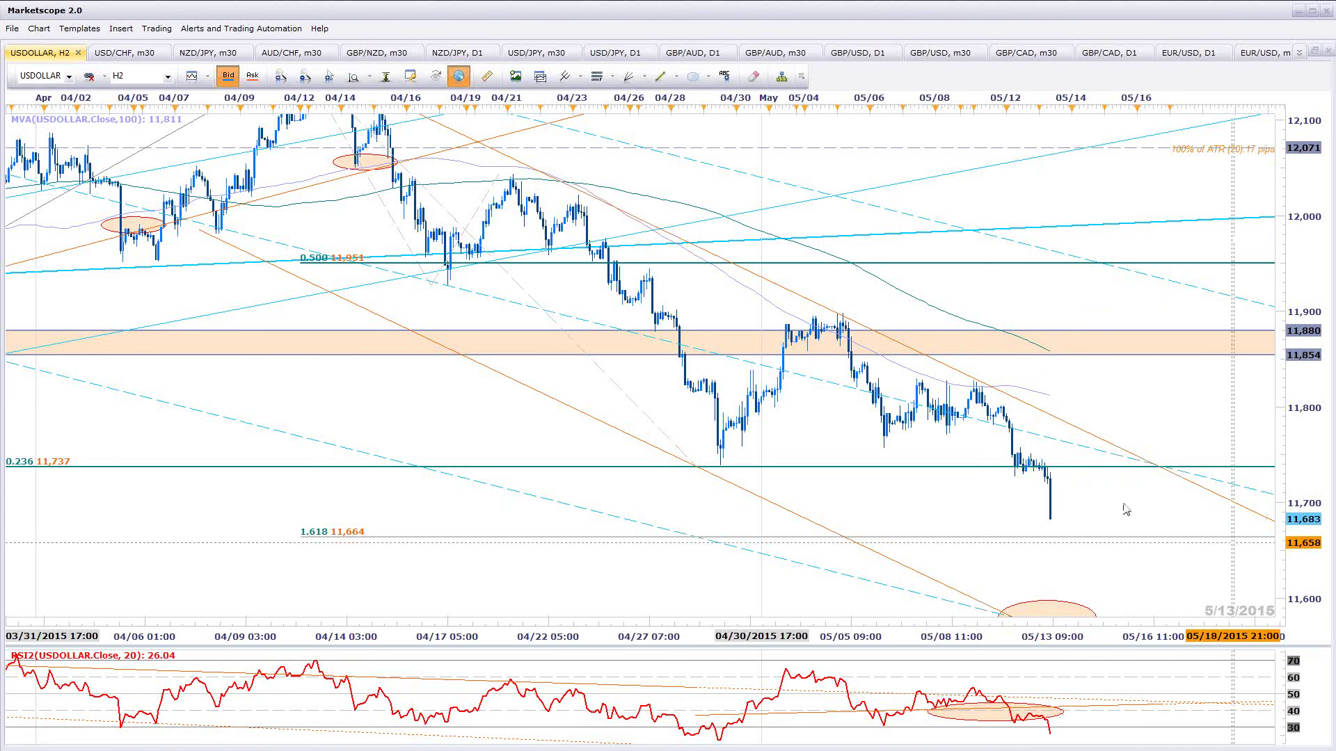
{"action": "scroll", "coordinate": [1183, 582], "scroll_direction": "up", "scroll_amount": 2}
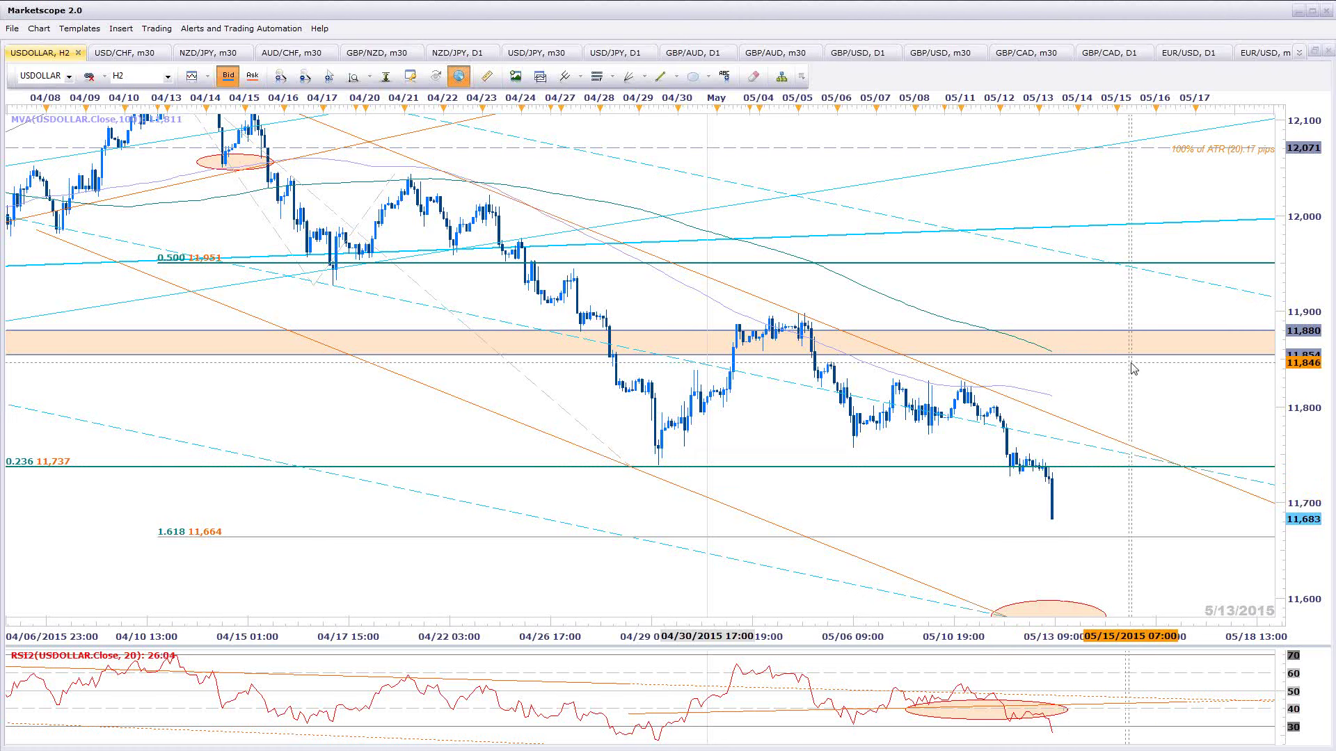
{"action": "scroll", "coordinate": [1126, 508], "scroll_direction": "down", "scroll_amount": 3}
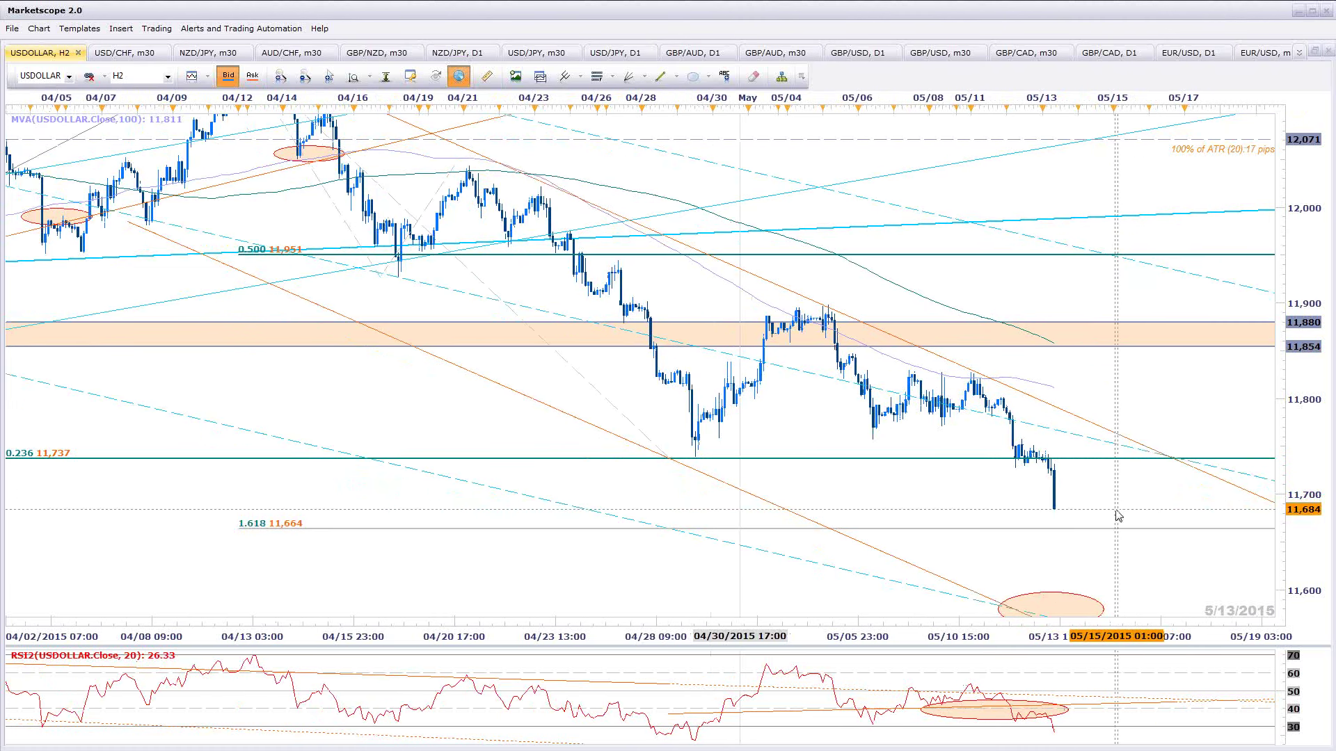
{"action": "left_click_drag", "start_coordinate": [1133, 509], "coordinate": [1146, 501]}
{"action": "left_click_drag", "start_coordinate": [1142, 529], "coordinate": [1135, 529]}
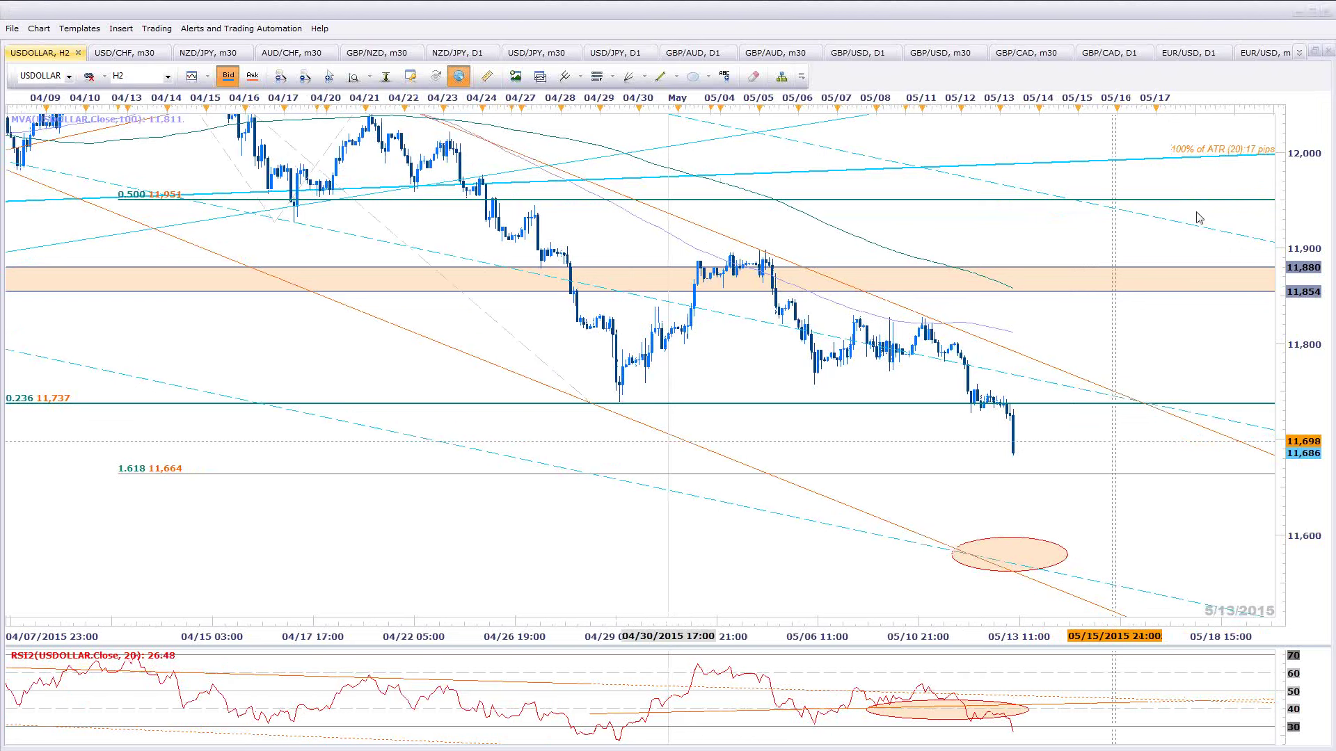
{"action": "scroll", "coordinate": [1116, 369], "scroll_direction": "up", "scroll_amount": 2}
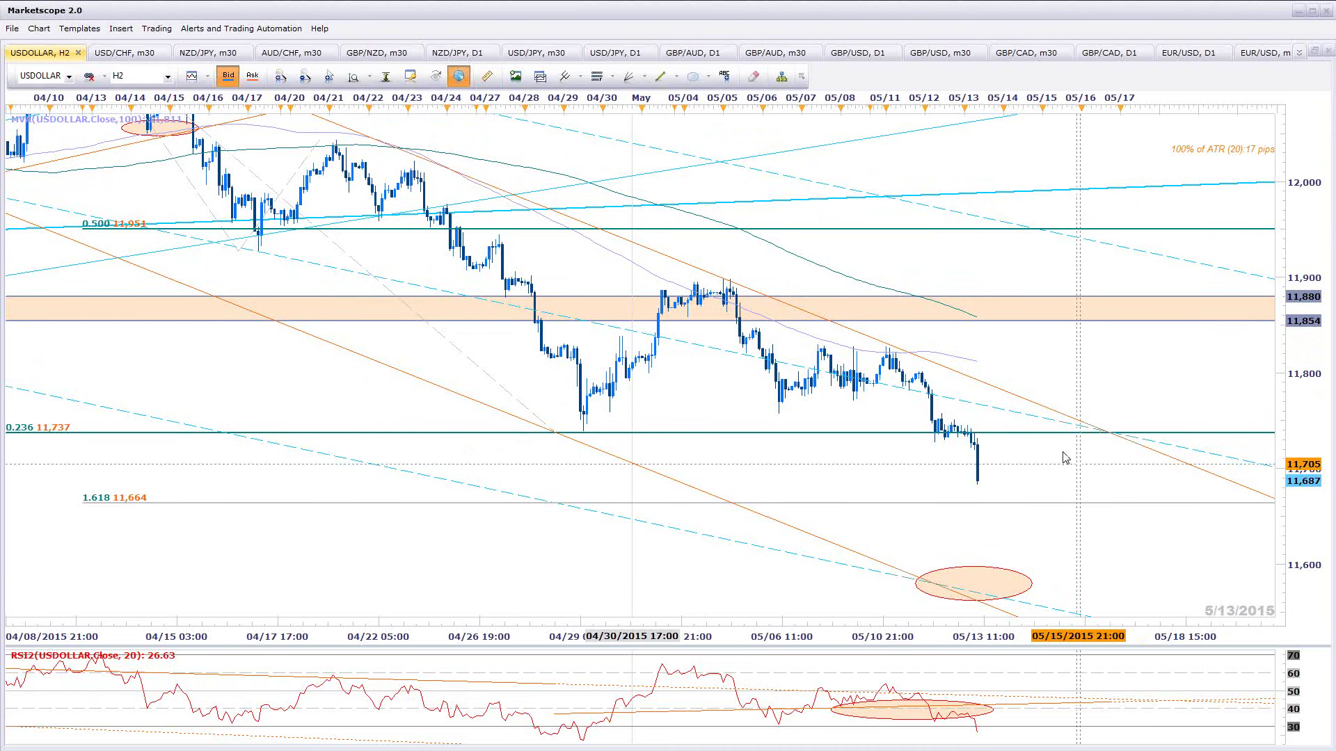
Switch to the browser, close the enlarged NZDUSD chart and enlarge the EURUSD 30min 5-12-2015 chart further down the article
{"action": "key", "text": "alt+Tab"}
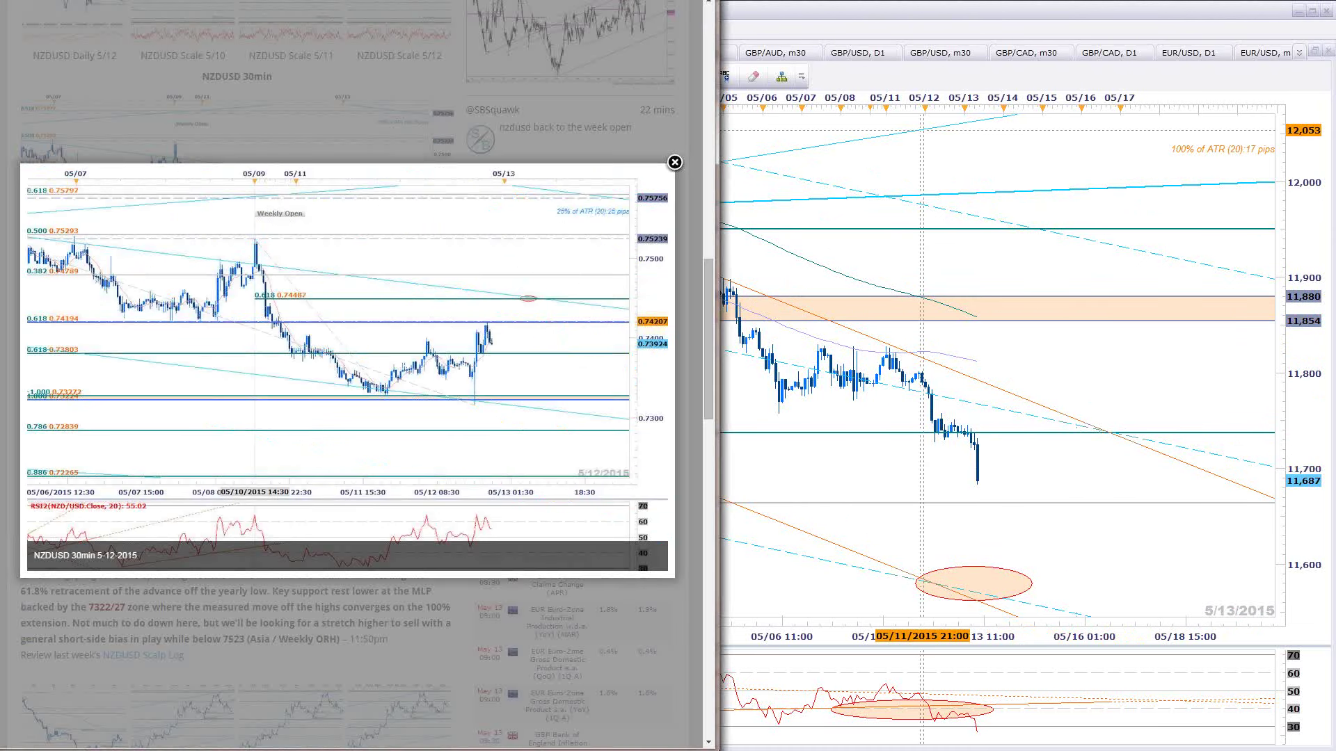
{"action": "left_click", "coordinate": [675, 163]}
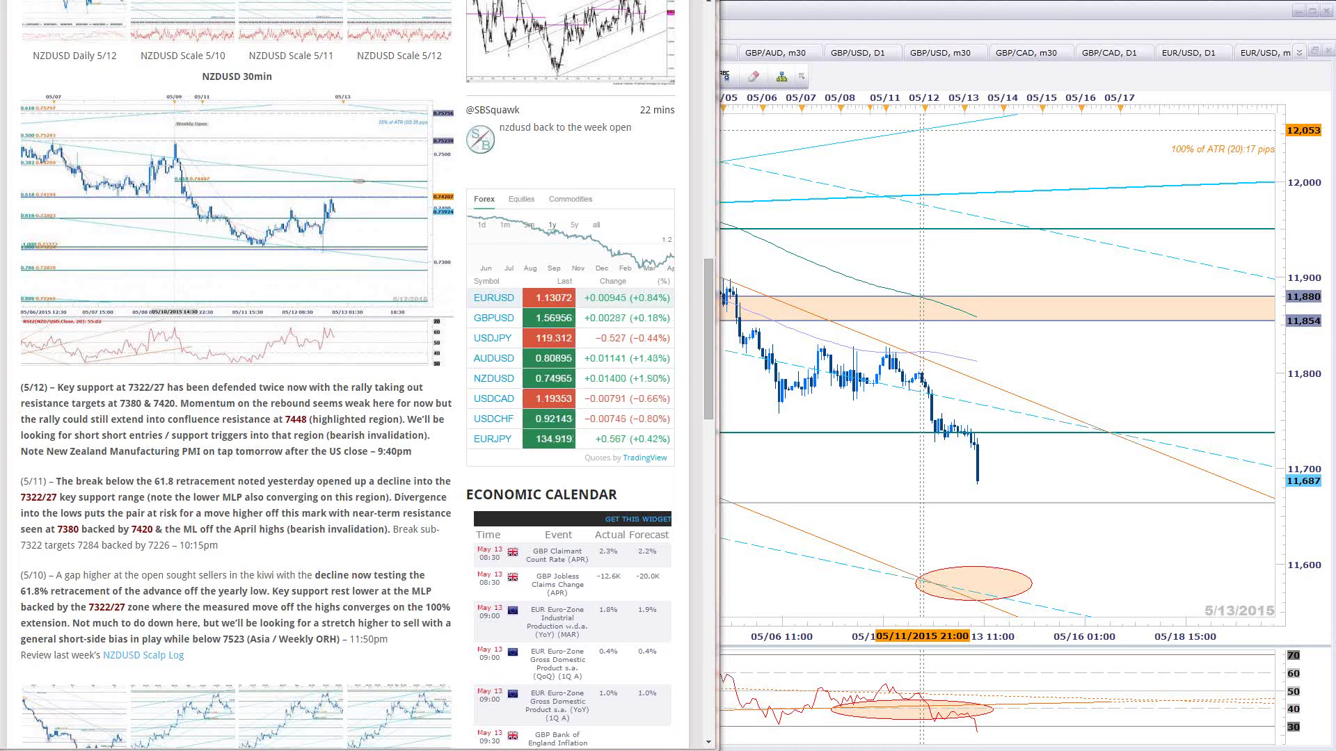
{"action": "scroll", "coordinate": [348, 592], "scroll_direction": "down", "scroll_amount": 7}
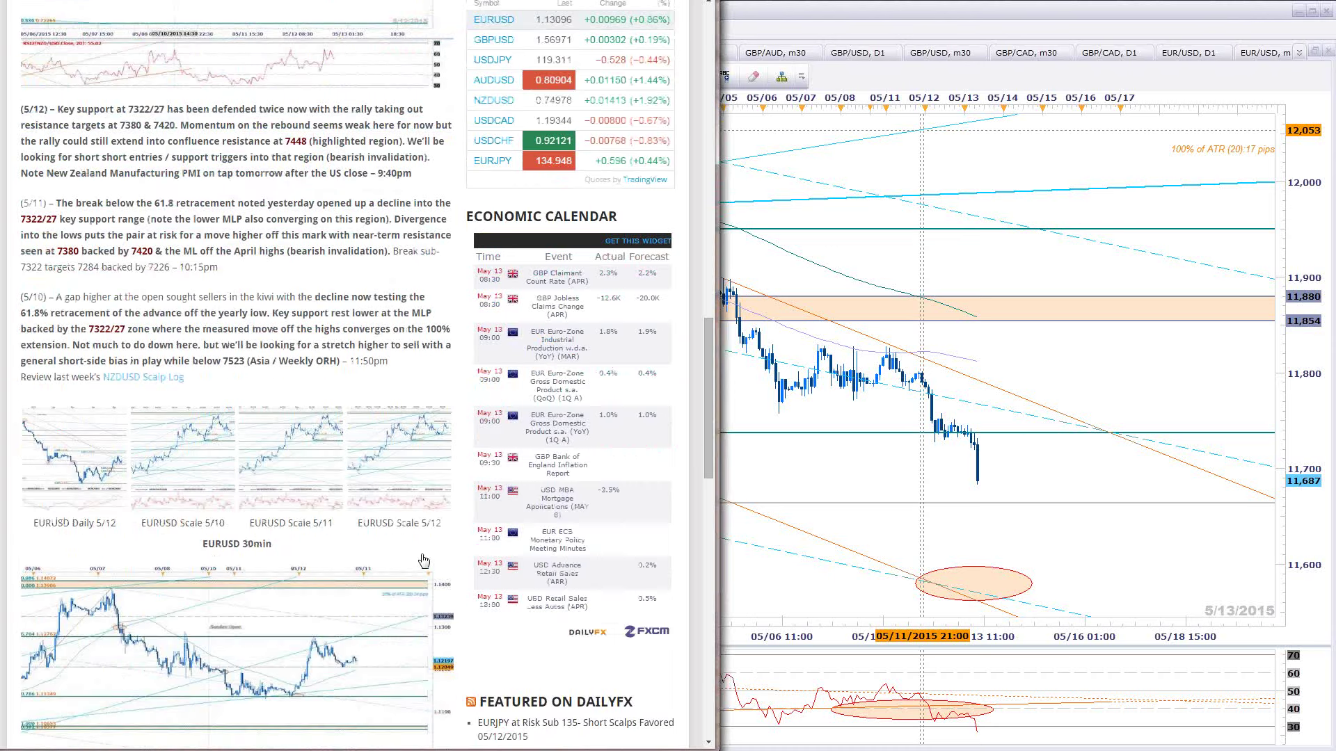
{"action": "left_click", "coordinate": [335, 504]}
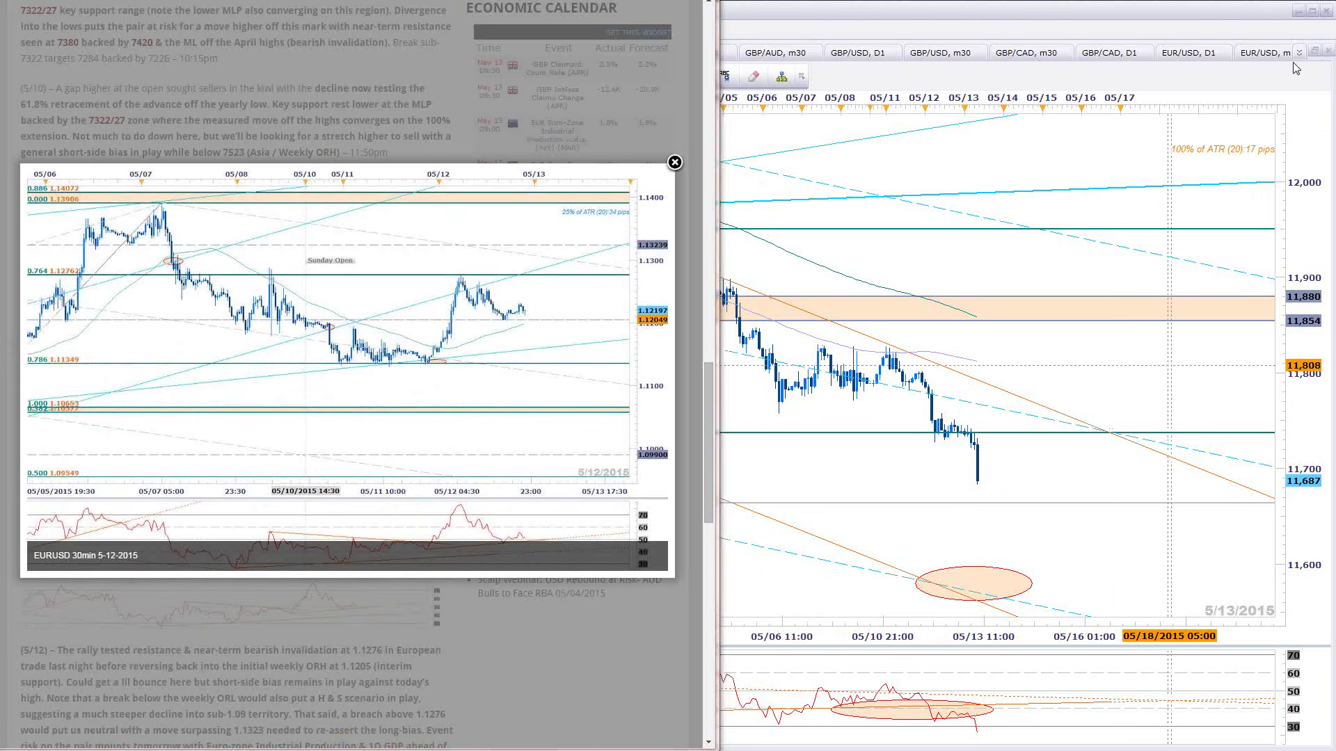
Bring up the live EUR/USD m30 chart and reframe it to show price action from May 5 to May 13 with space ahead
{"action": "left_click", "coordinate": [1266, 73]}
{"action": "left_click", "coordinate": [1259, 56]}
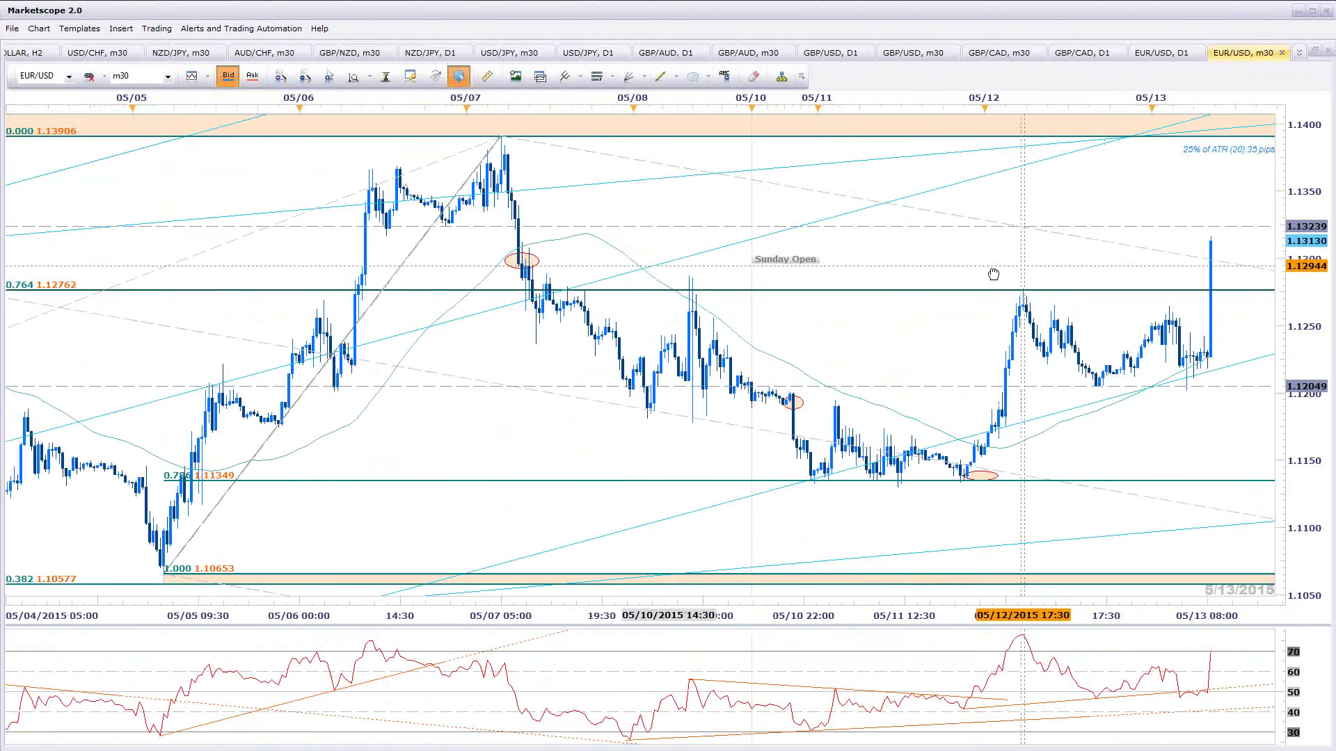
{"action": "left_click_drag", "start_coordinate": [1073, 274], "coordinate": [960, 281]}
{"action": "scroll", "coordinate": [1148, 363], "scroll_direction": "down", "scroll_amount": 1}
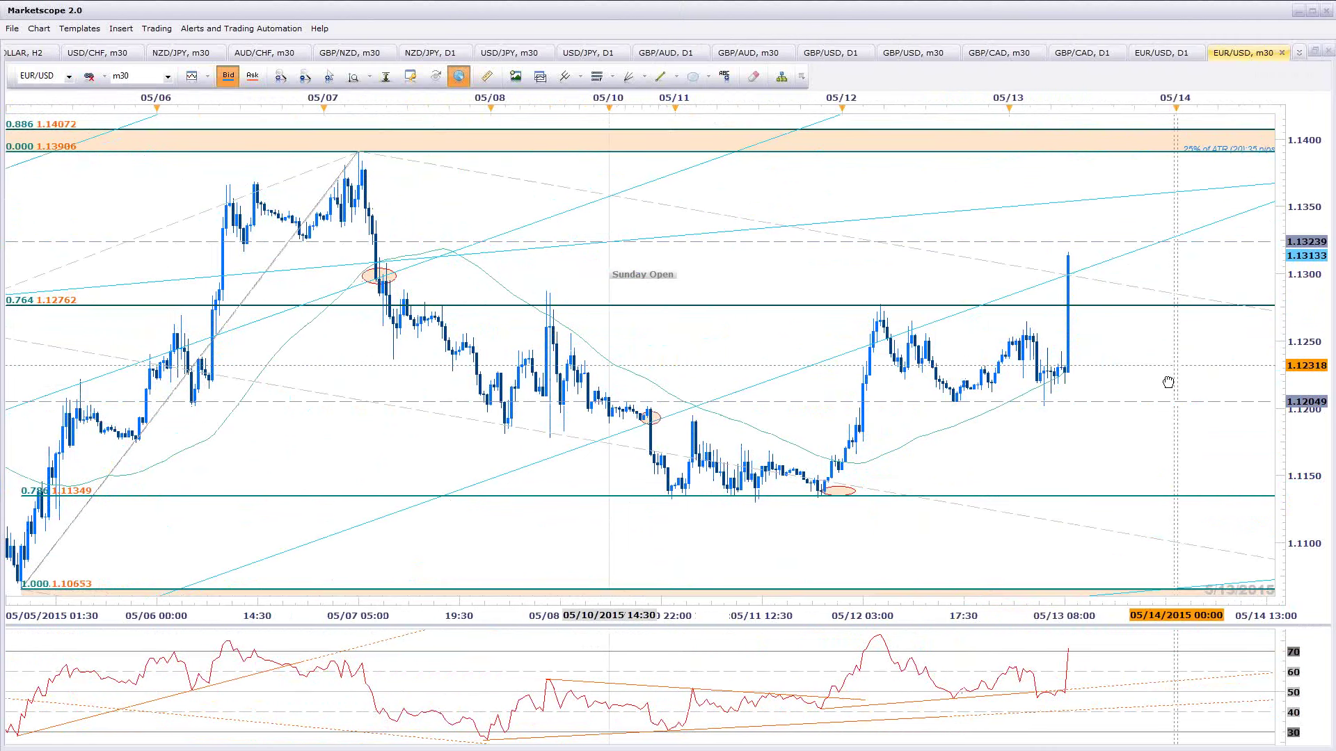
{"action": "scroll", "coordinate": [1167, 382], "scroll_direction": "down", "scroll_amount": 1}
{"action": "scroll", "coordinate": [1272, 375], "scroll_direction": "down", "scroll_amount": 1}
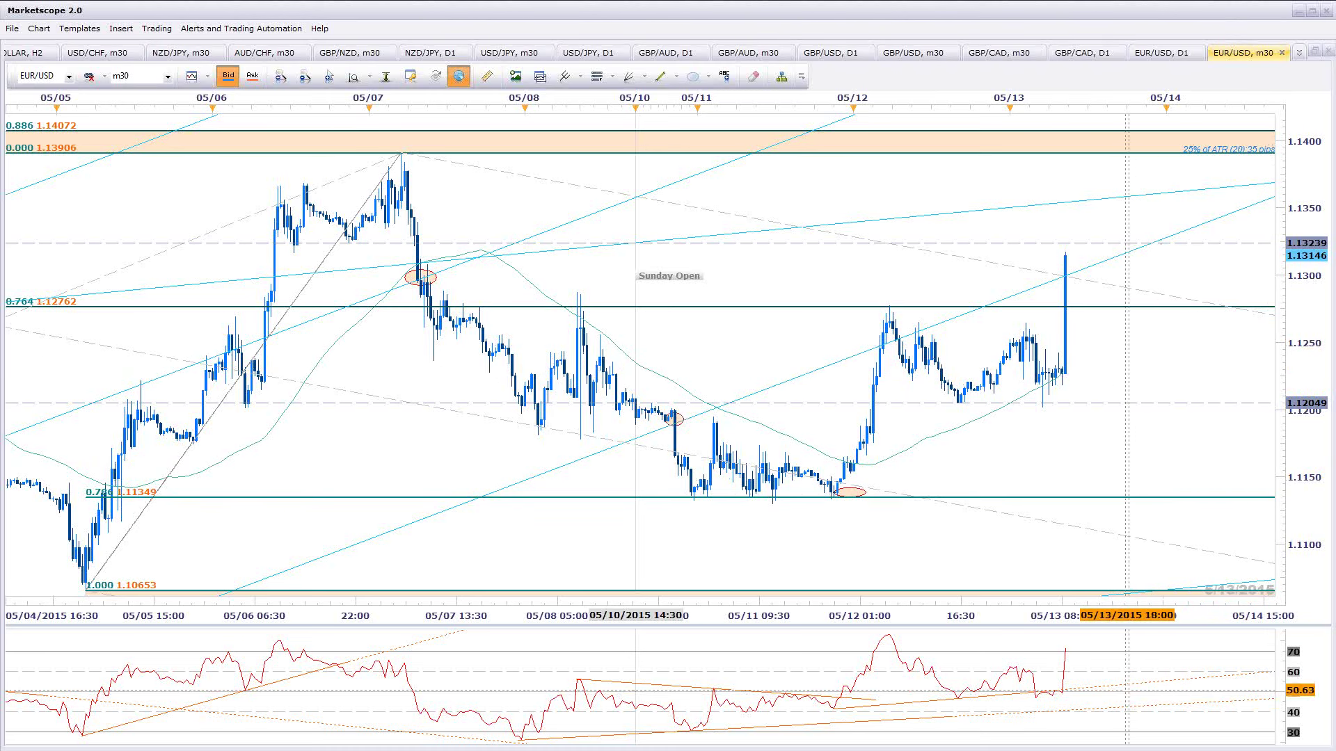
Compare the published EURUSD 30min chart in the browser with the live EUR/USD m30 chart
{"action": "key", "text": "alt+Tab"}
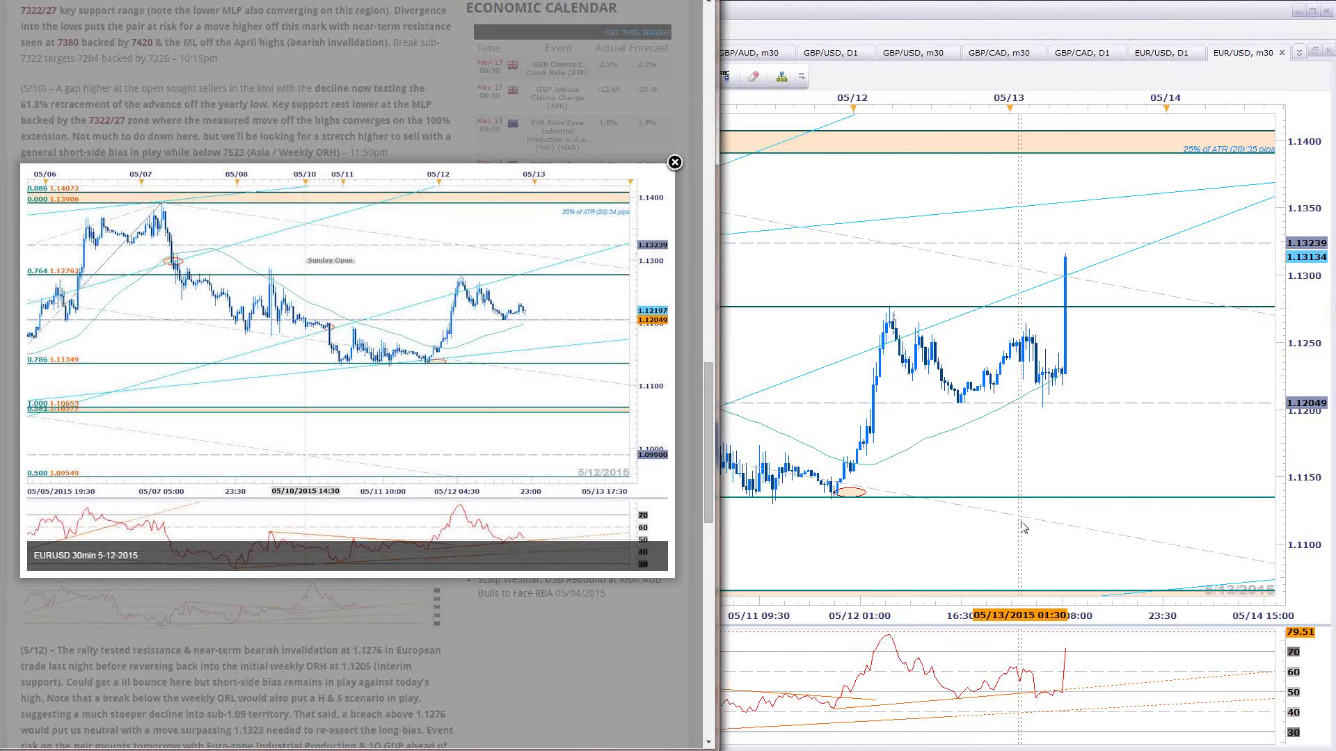
{"action": "left_click", "coordinate": [1002, 452]}
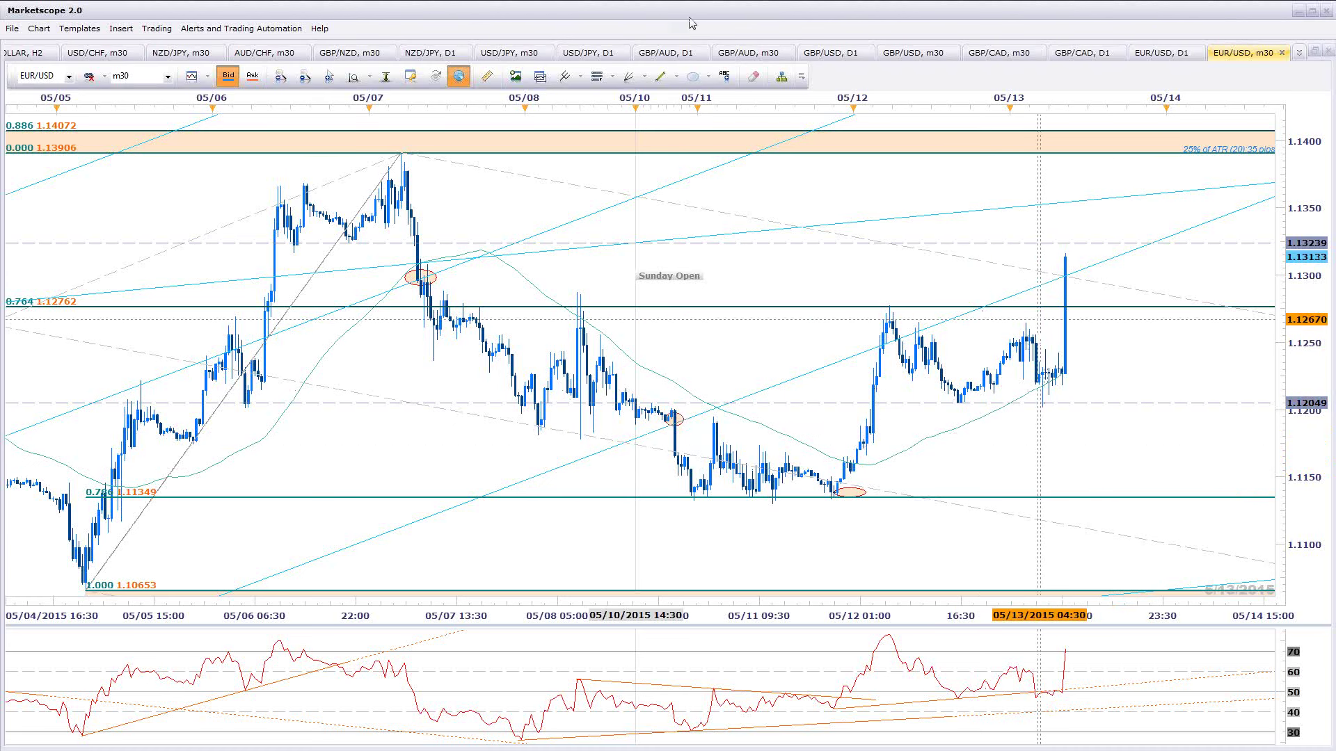
{"action": "key", "text": "alt+Tab"}
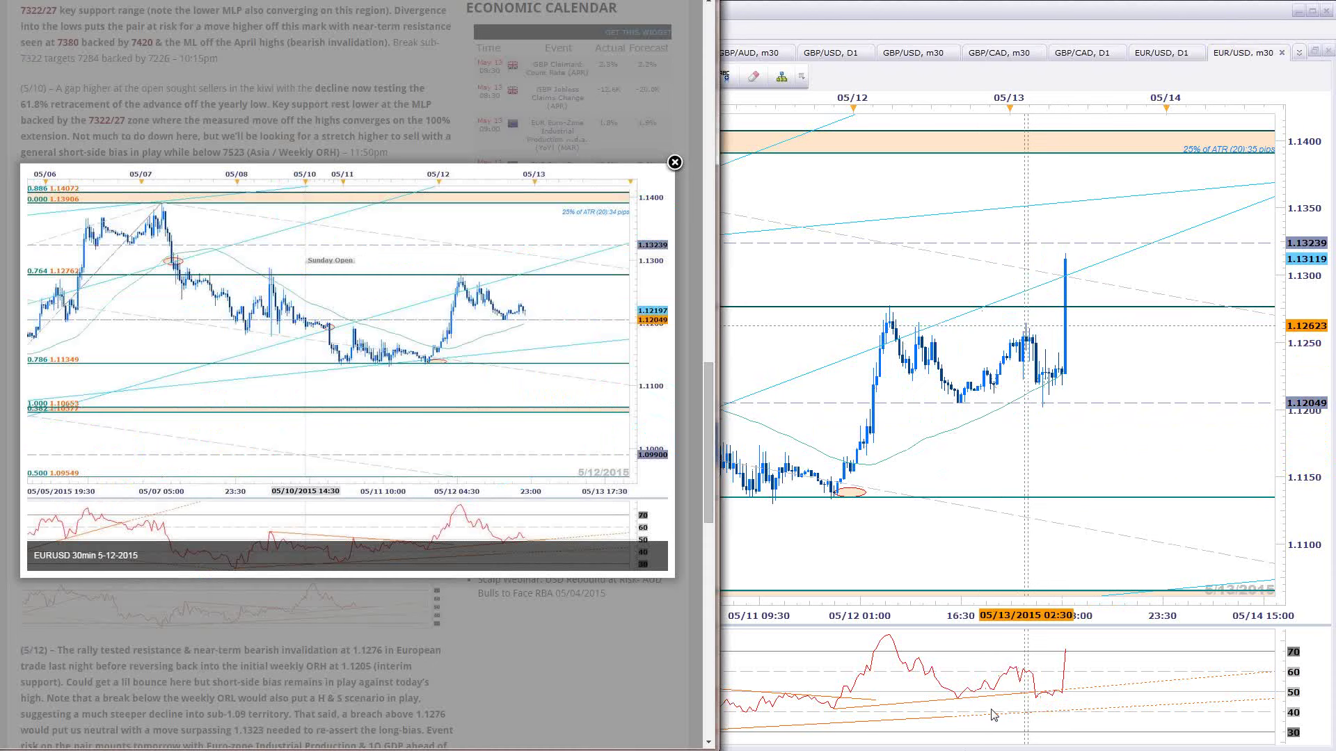
{"action": "key", "text": "alt+Tab"}
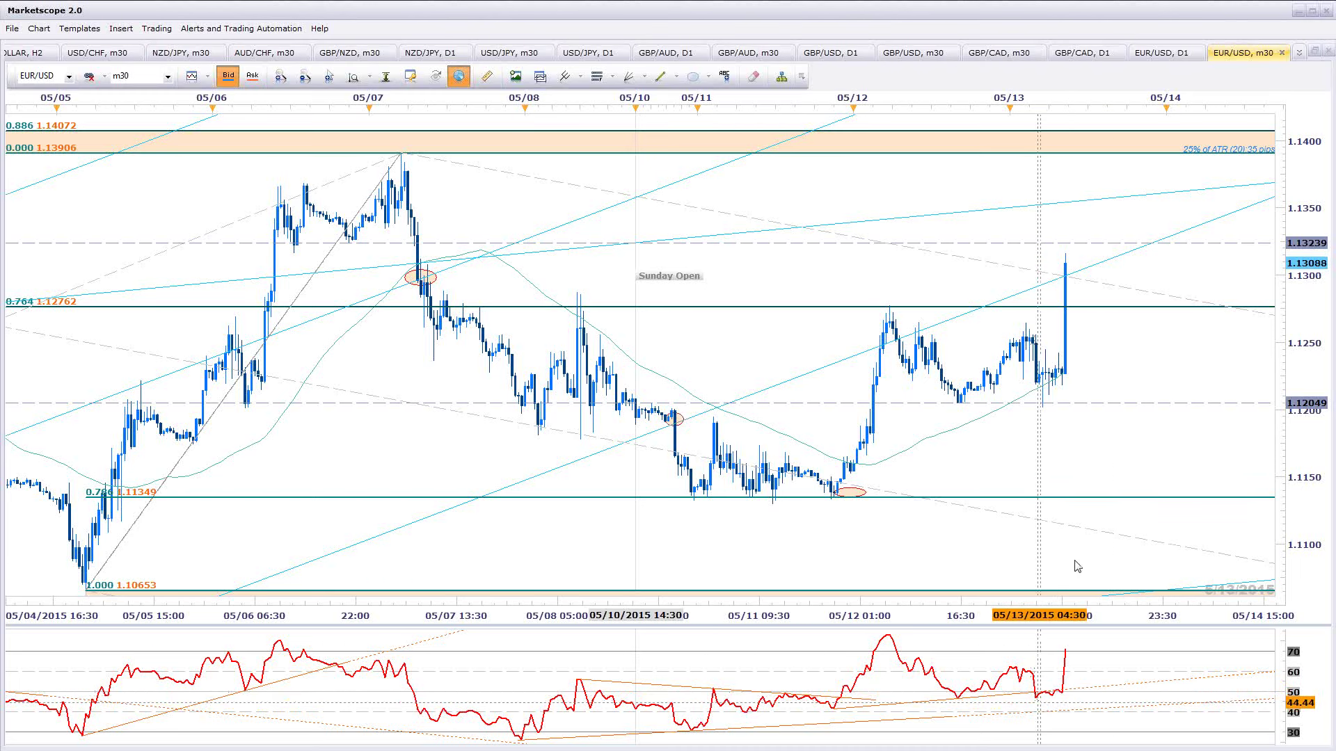
{"action": "scroll", "coordinate": [1167, 523], "scroll_direction": "up", "scroll_amount": 2}
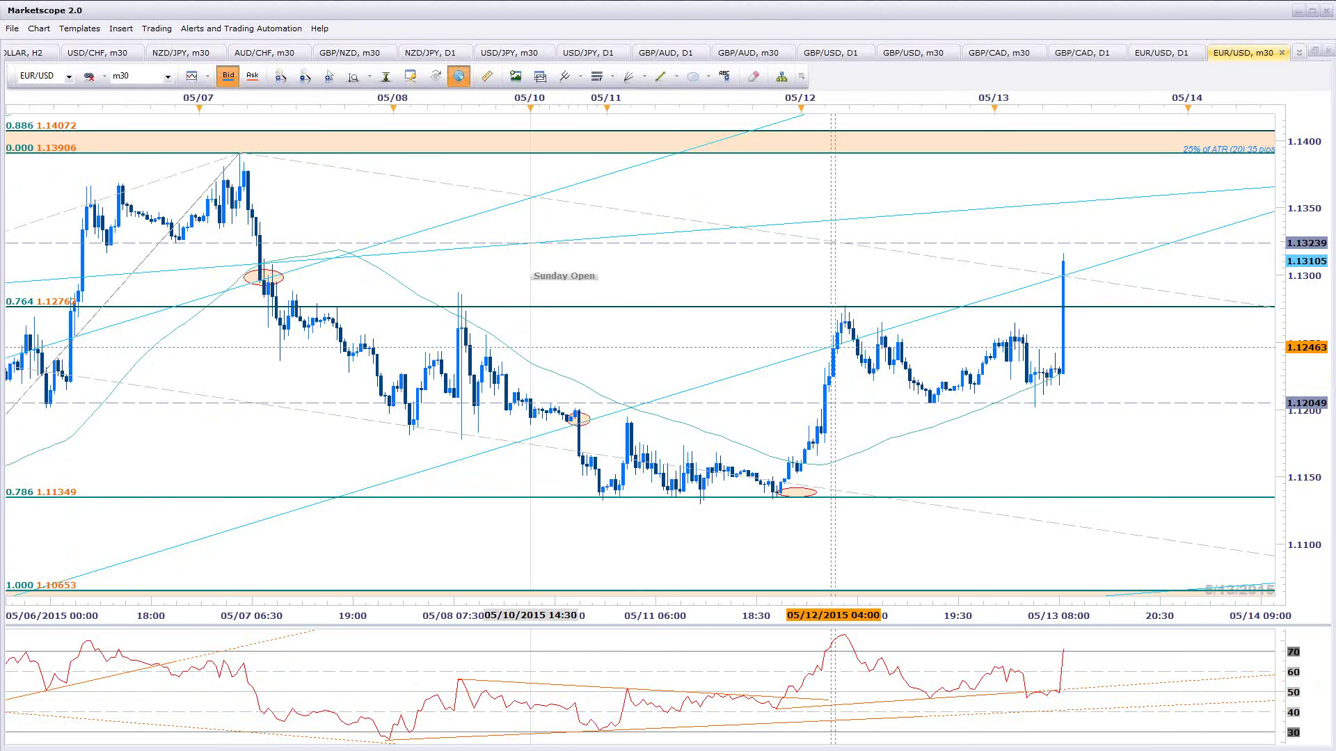
Switch to the Bloomberg terminal, run the ECO function to review the Eurozone Aggregate economic releases, and return to the EUR/USD m30 chart
{"action": "key", "text": "alt+Tab"}
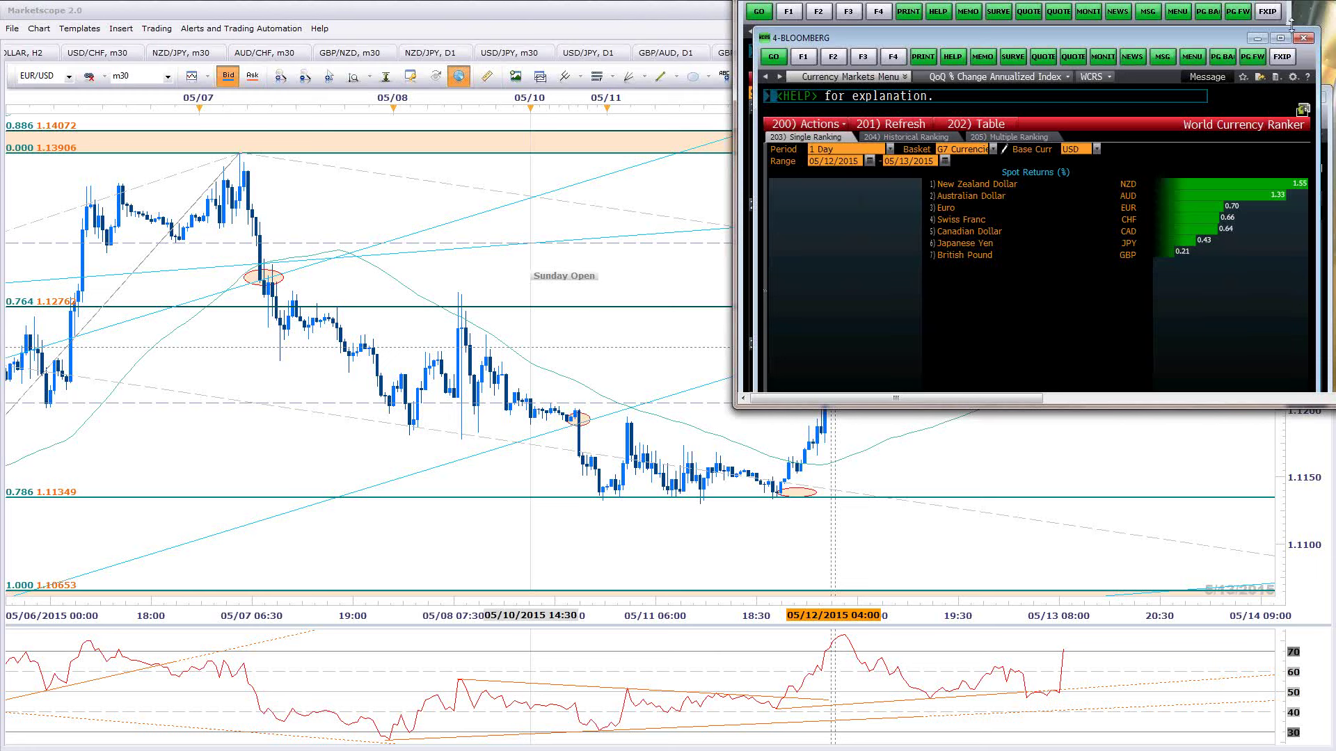
{"action": "key", "text": "alt+Tab"}
{"action": "type", "text": "E"}
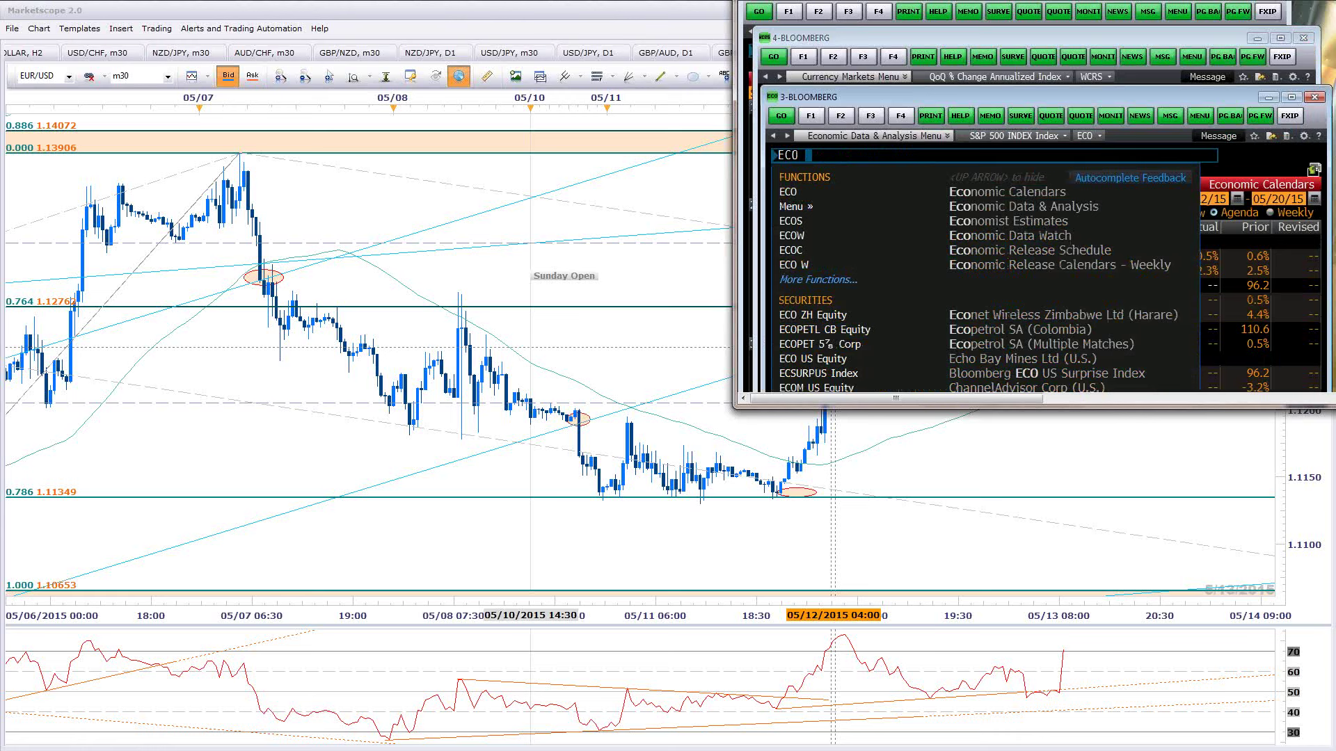
{"action": "key", "text": "Return"}
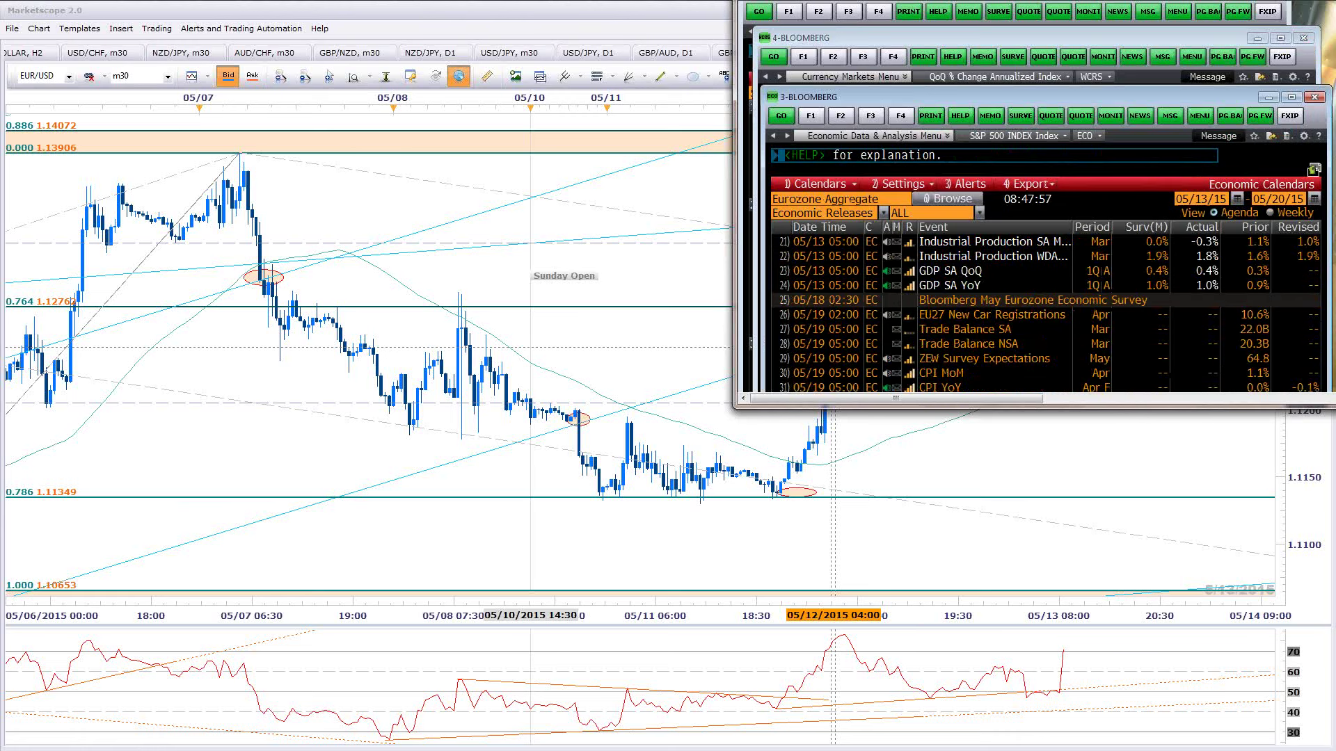
{"action": "mouse_move", "coordinate": [1133, 273]}
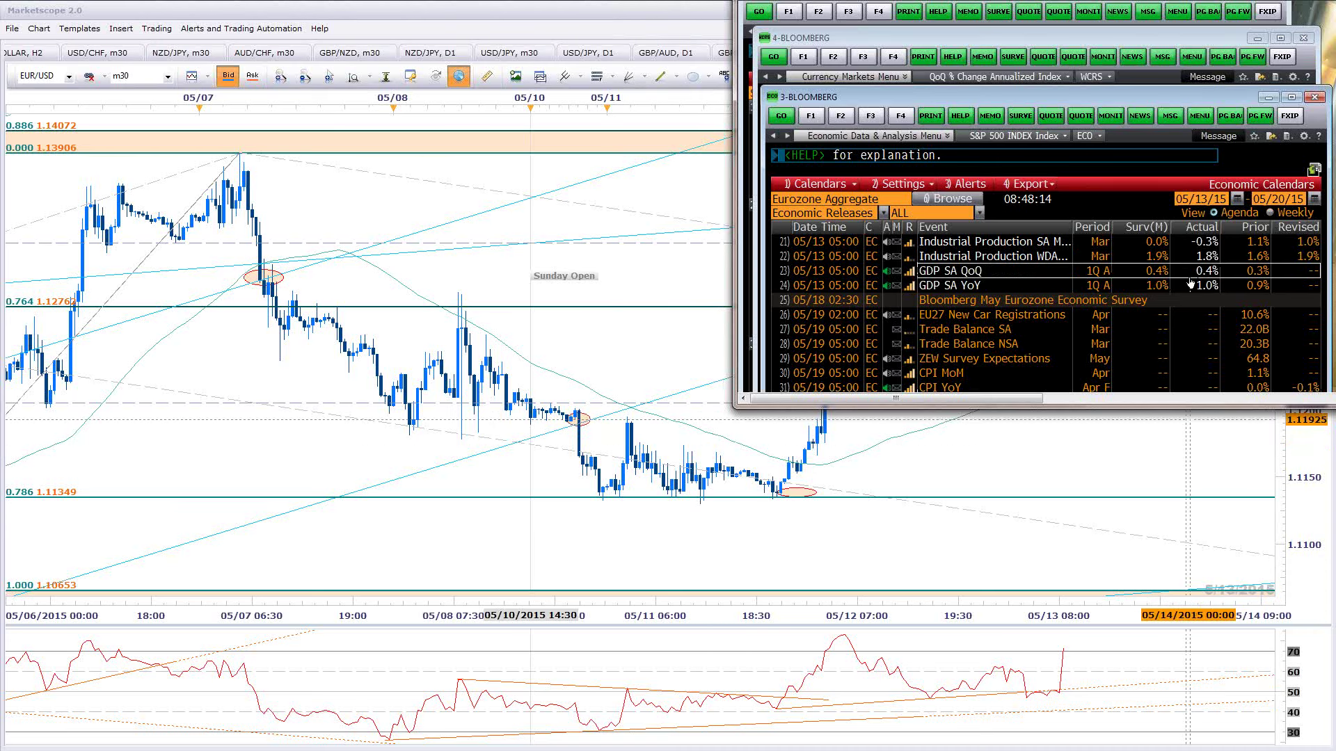
{"action": "left_click", "coordinate": [954, 478]}
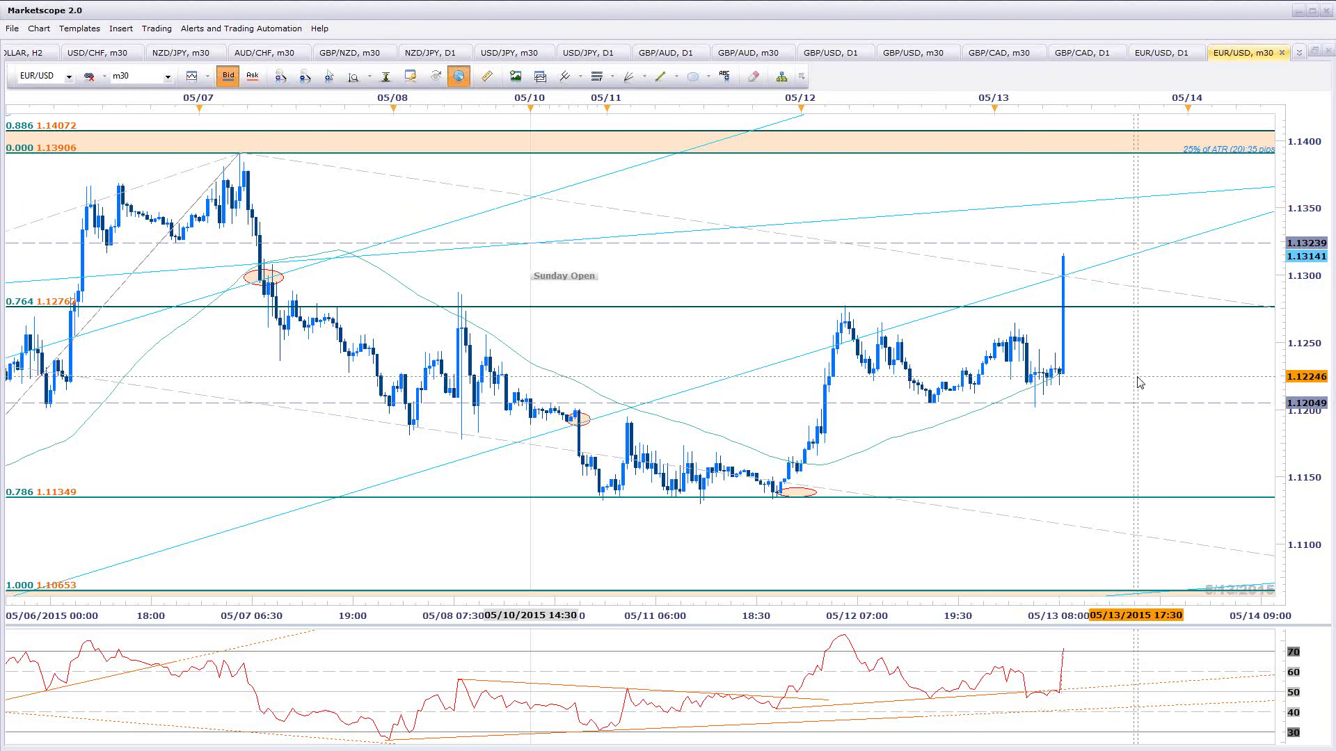
Draw a descending trendline from the May 12 RSI peak across the lower highs, and autoscale the EUR/USD chart with its range widened to late April
{"action": "scroll", "coordinate": [1139, 368], "scroll_direction": "down", "scroll_amount": 2}
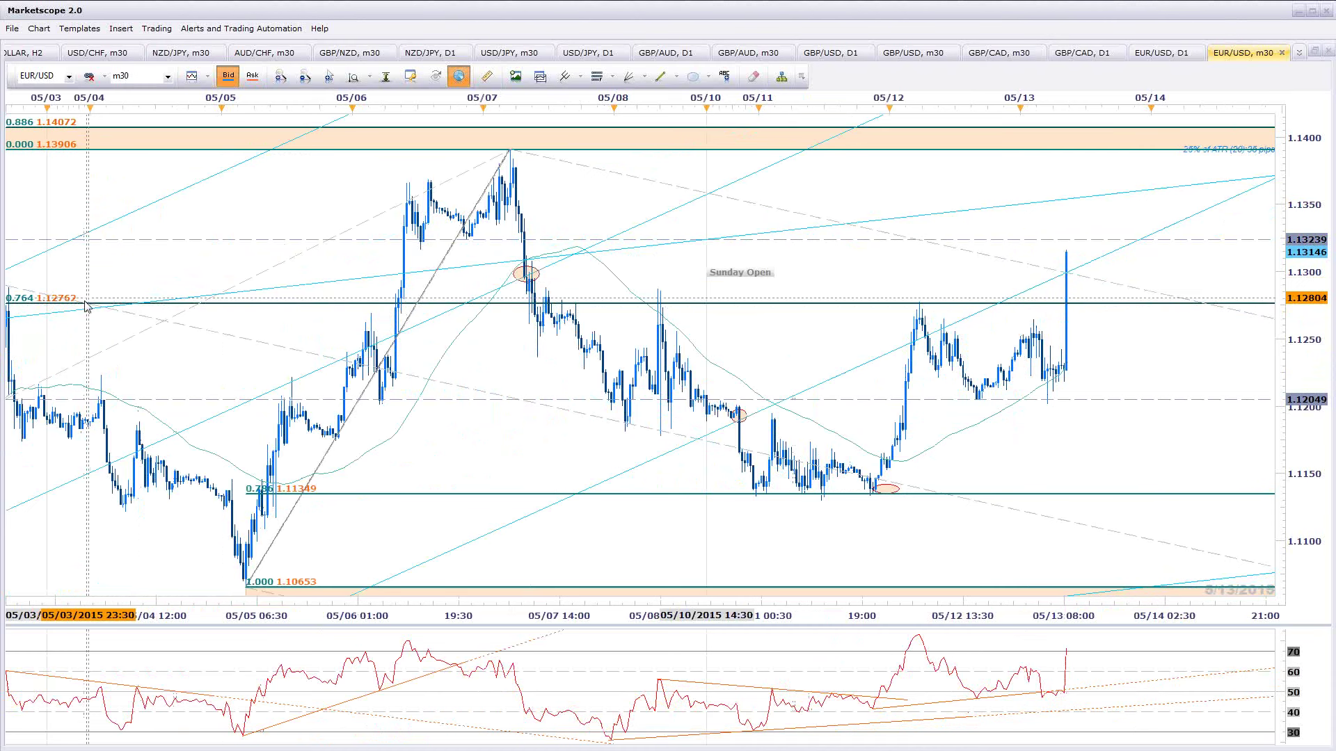
{"action": "left_click", "coordinate": [660, 76]}
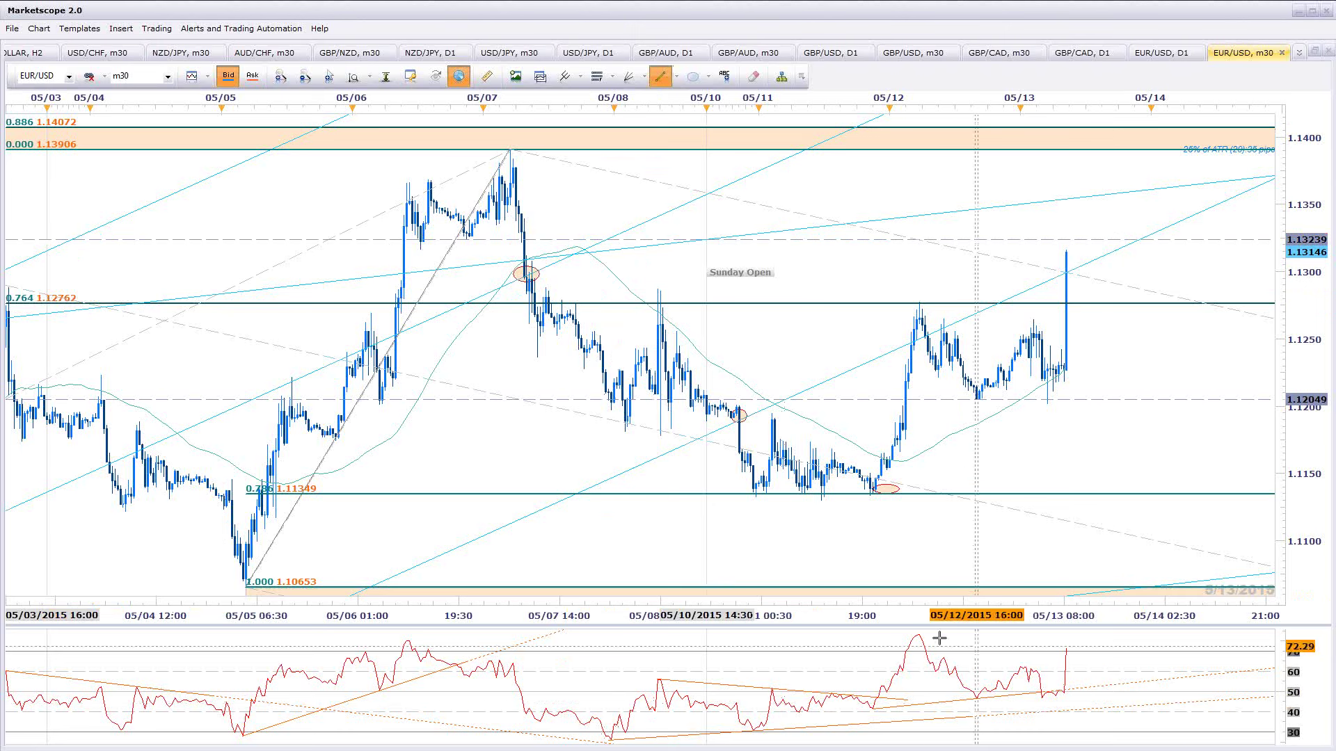
{"action": "left_click_drag", "start_coordinate": [919, 636], "coordinate": [1107, 689]}
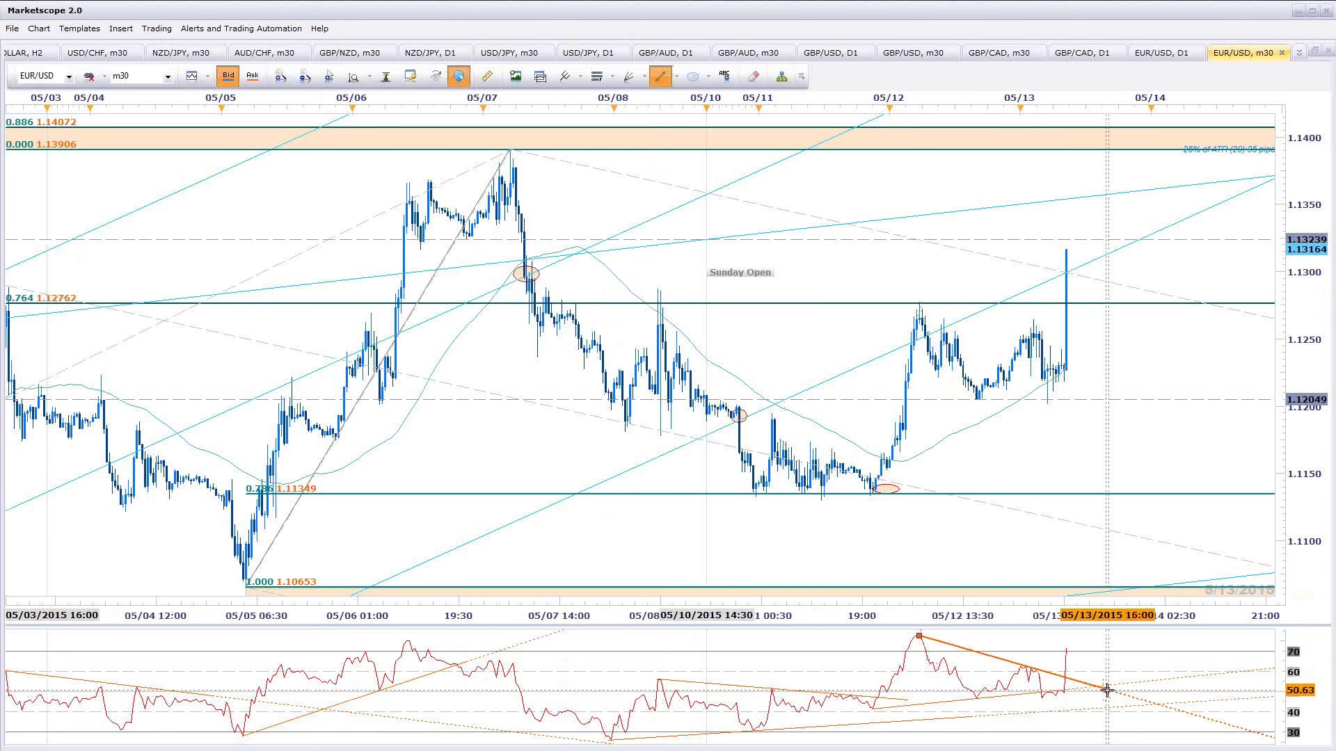
{"action": "double_click", "coordinate": [1229, 725]}
{"action": "key", "text": "Escape"}
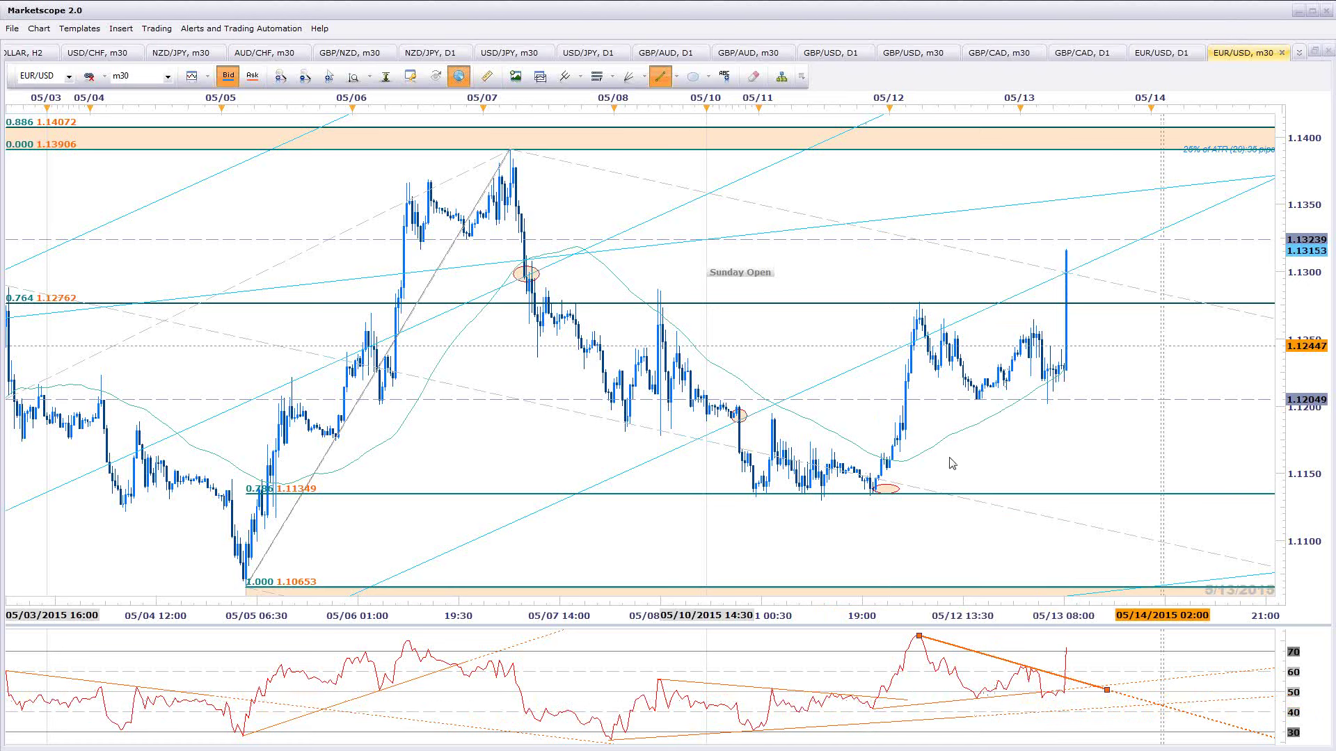
{"action": "left_click", "coordinate": [386, 76]}
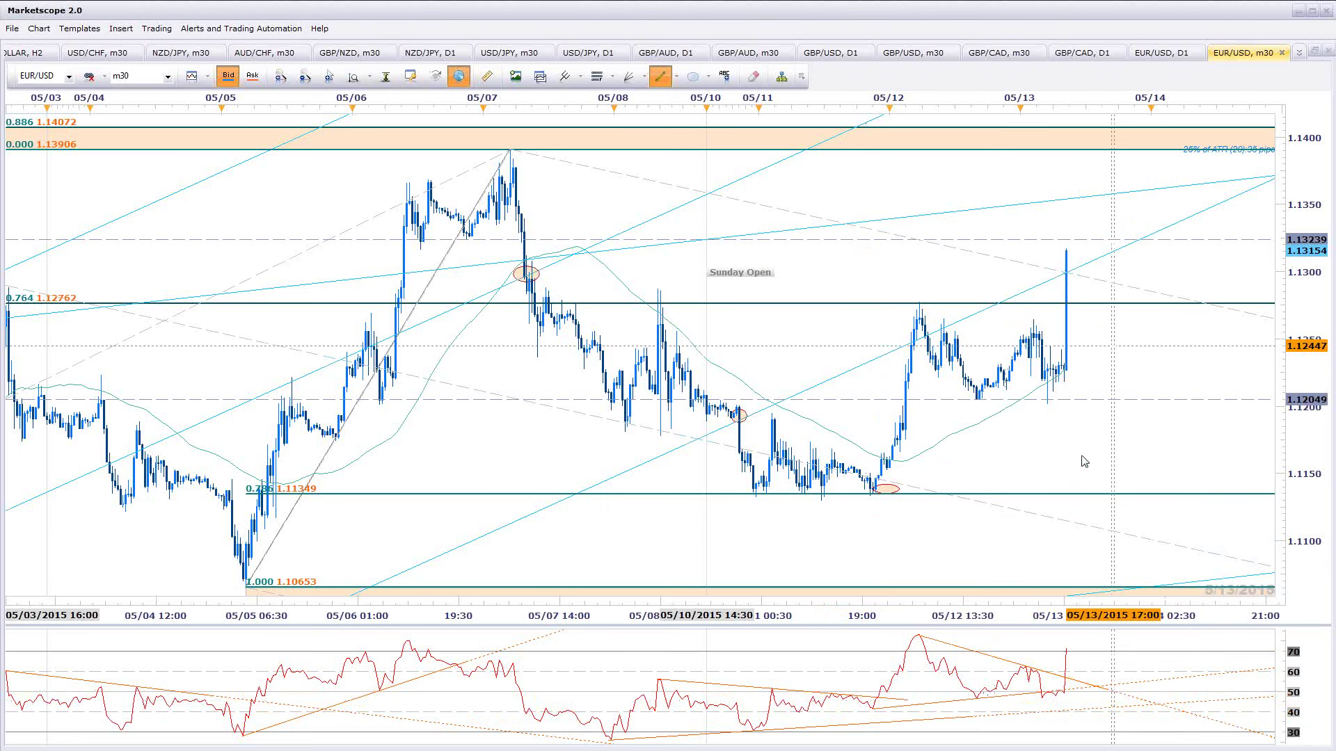
{"action": "scroll", "coordinate": [1092, 490], "scroll_direction": "down", "scroll_amount": 3}
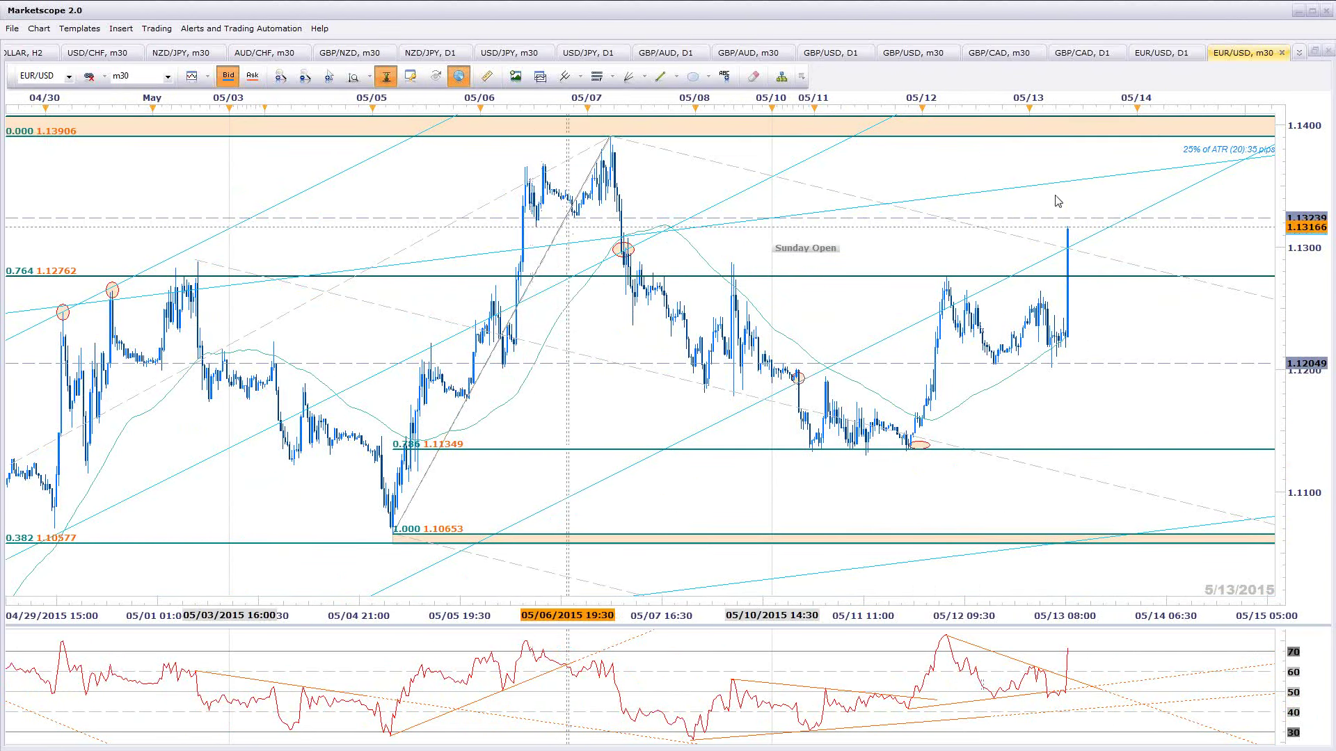
Examine the EUR/USD m30 chart's broader structure back to early March, including the large ascending pitchfork and the Fibonacci levels
{"action": "scroll", "coordinate": [1098, 468], "scroll_direction": "down", "scroll_amount": 3}
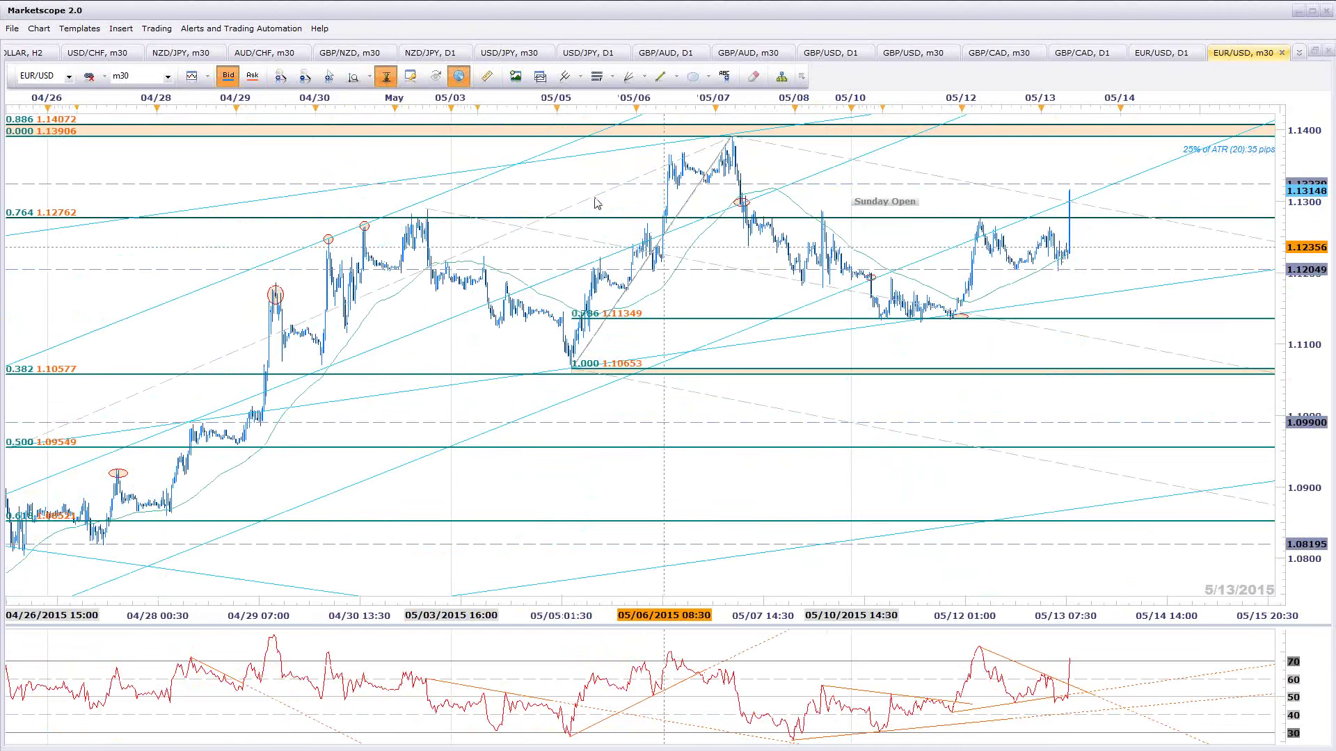
{"action": "scroll", "coordinate": [968, 299], "scroll_direction": "down", "scroll_amount": 3}
{"action": "scroll", "coordinate": [977, 421], "scroll_direction": "down", "scroll_amount": 2}
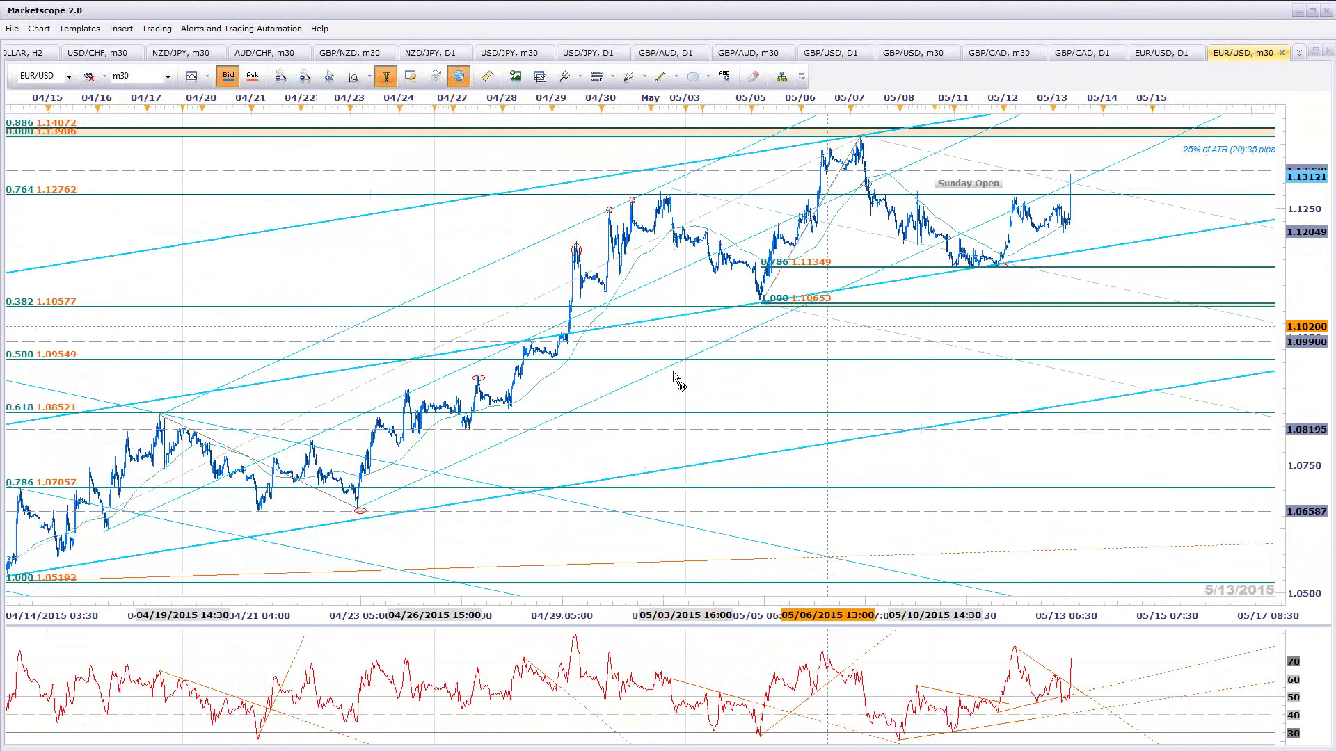
{"action": "scroll", "coordinate": [1047, 333], "scroll_direction": "down", "scroll_amount": 2}
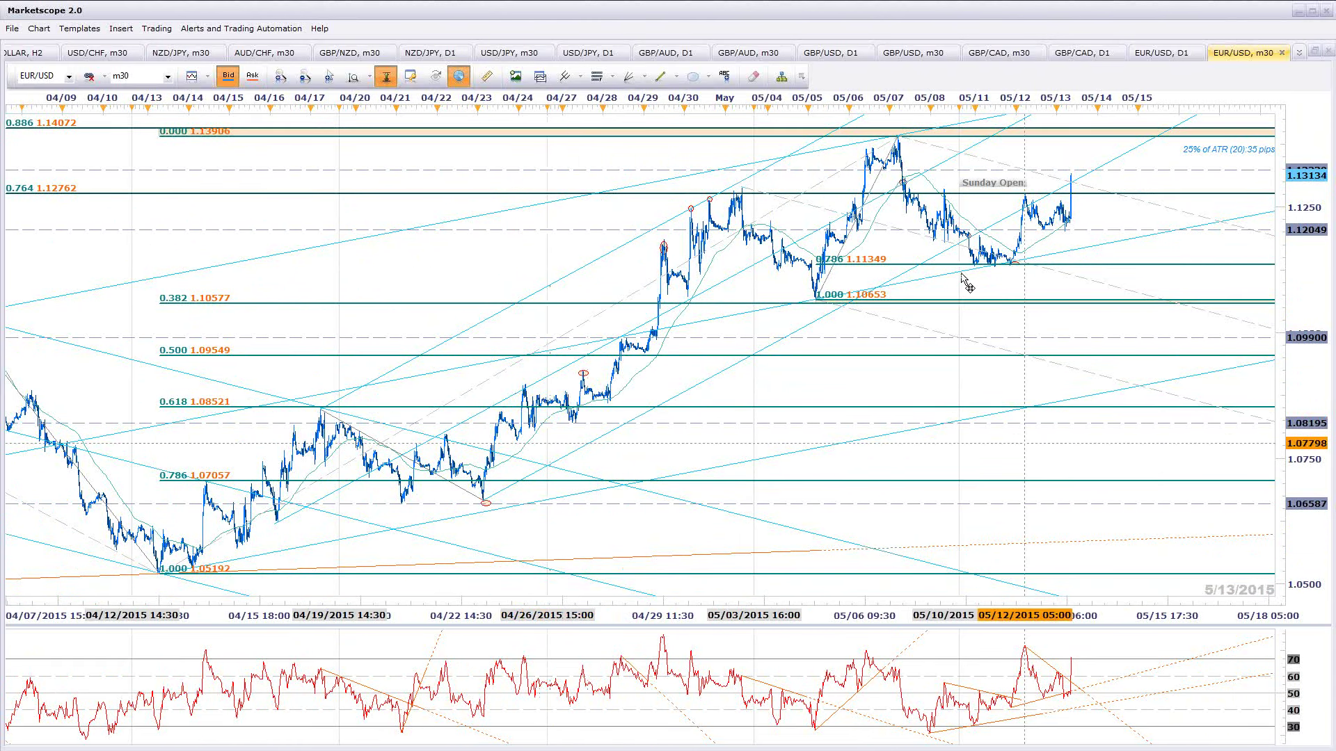
{"action": "scroll", "coordinate": [1195, 385], "scroll_direction": "down", "scroll_amount": 2}
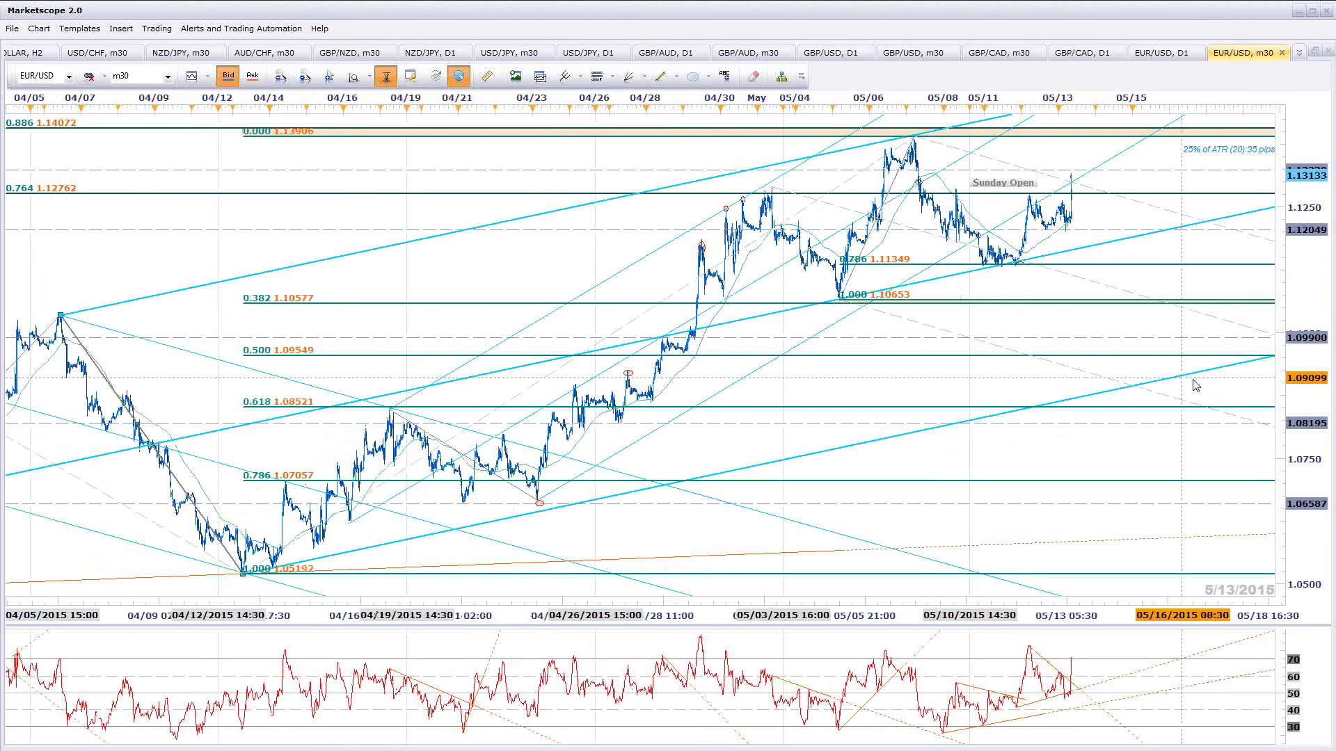
{"action": "scroll", "coordinate": [1037, 423], "scroll_direction": "down", "scroll_amount": 1}
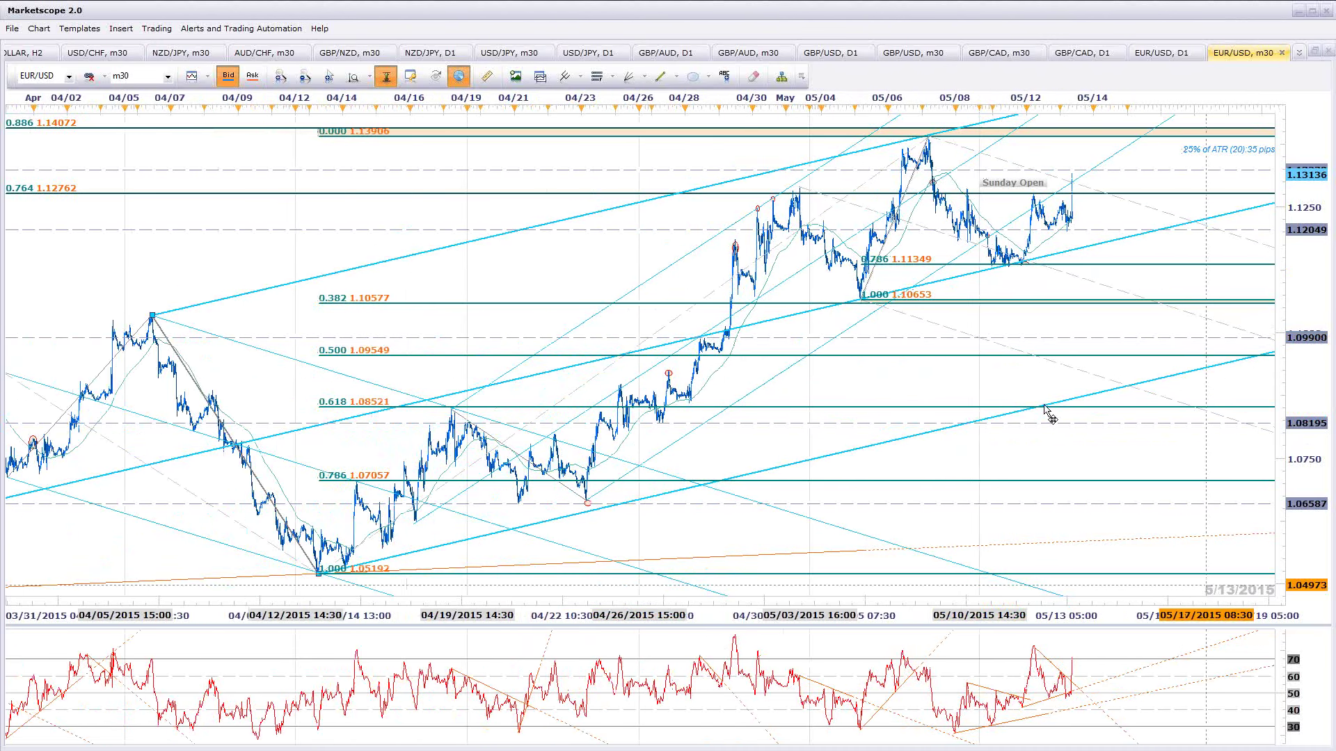
{"action": "scroll", "coordinate": [1058, 412], "scroll_direction": "down", "scroll_amount": 1}
{"action": "scroll", "coordinate": [1068, 424], "scroll_direction": "down", "scroll_amount": 2}
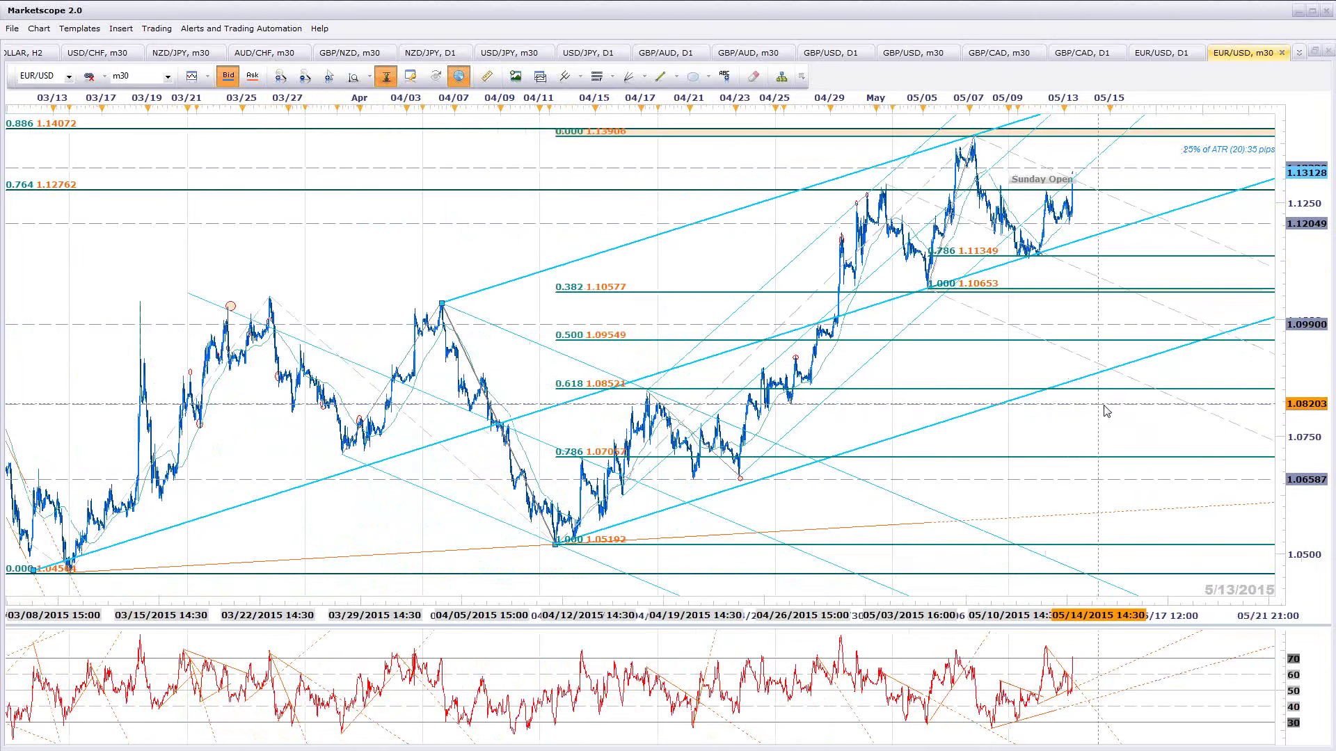
{"action": "scroll", "coordinate": [1094, 418], "scroll_direction": "down", "scroll_amount": 1}
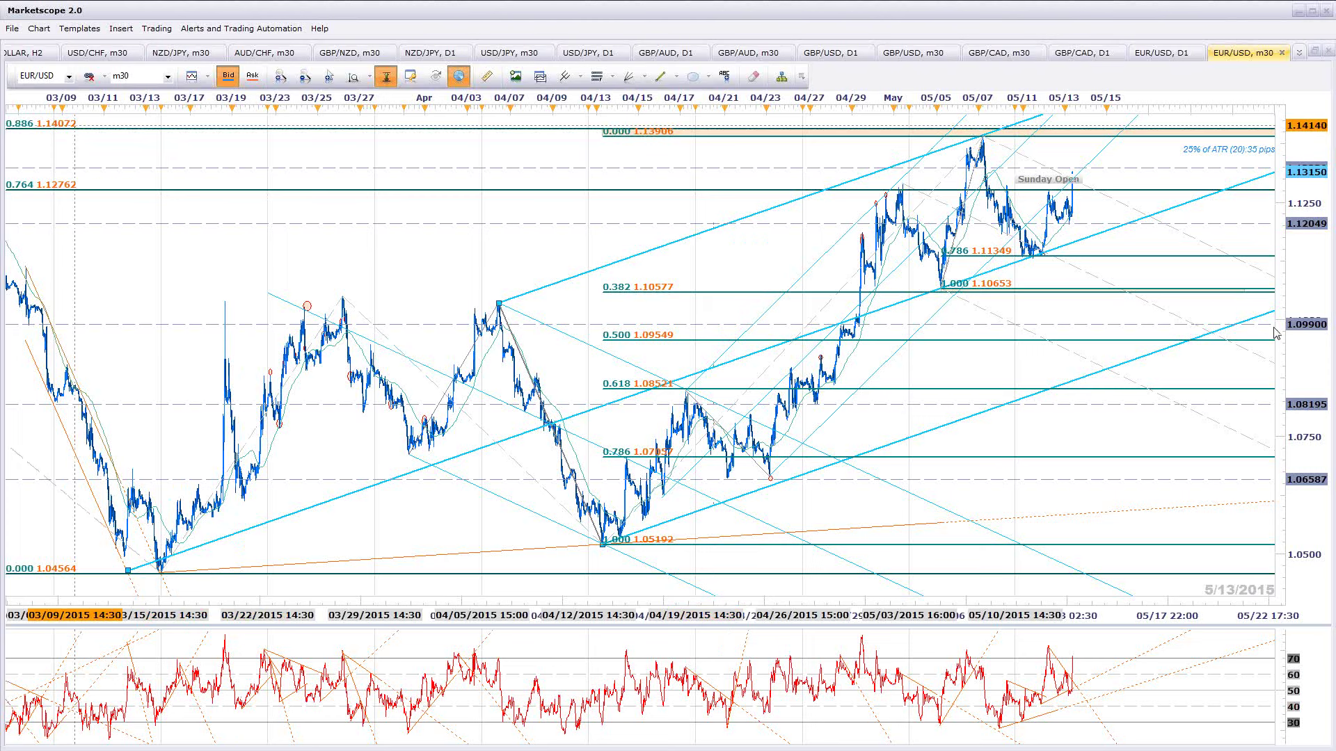
Draw an Andrews' pitchfork on the EUR/USD m30 chart from the May 11 13:30-area low through the May 12 high to the May 13 low
{"action": "scroll", "coordinate": [1197, 294], "scroll_direction": "down", "scroll_amount": 5}
{"action": "scroll", "coordinate": [1197, 293], "scroll_direction": "down", "scroll_amount": 1}
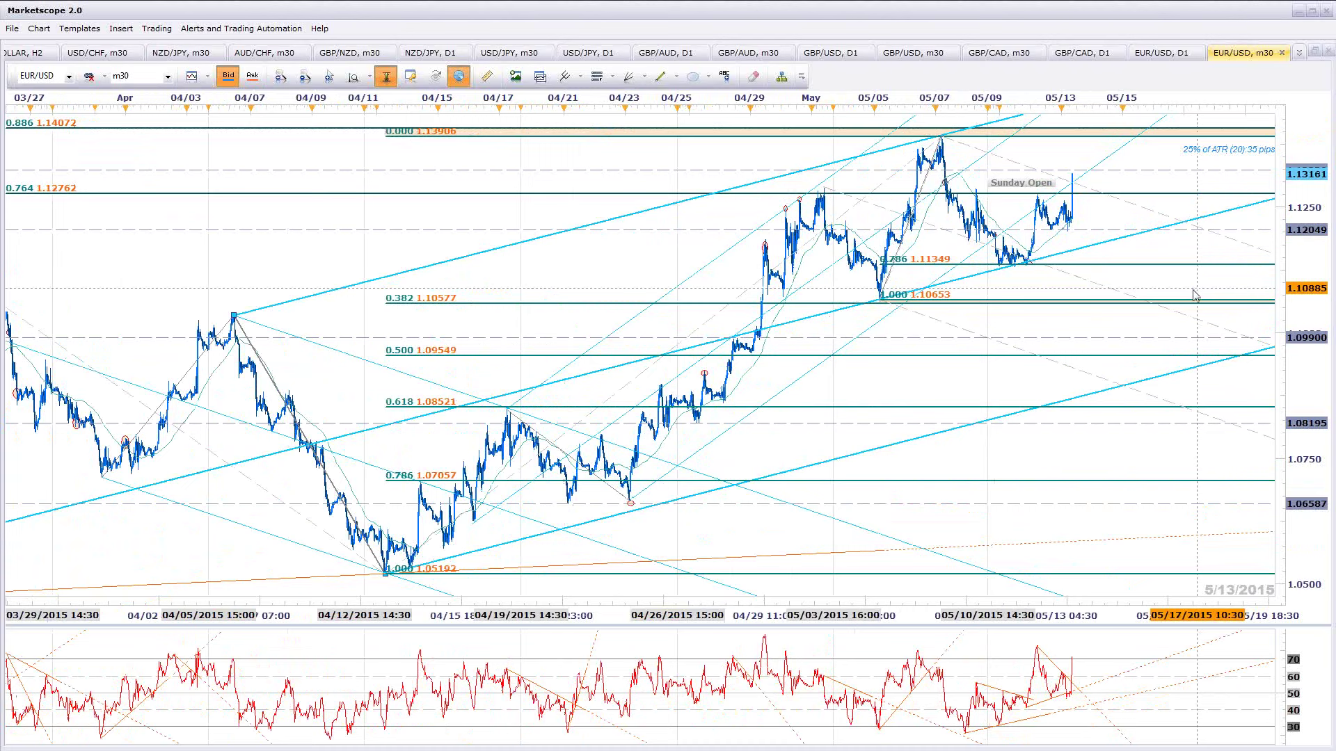
{"action": "scroll", "coordinate": [1194, 295], "scroll_direction": "down", "scroll_amount": 1}
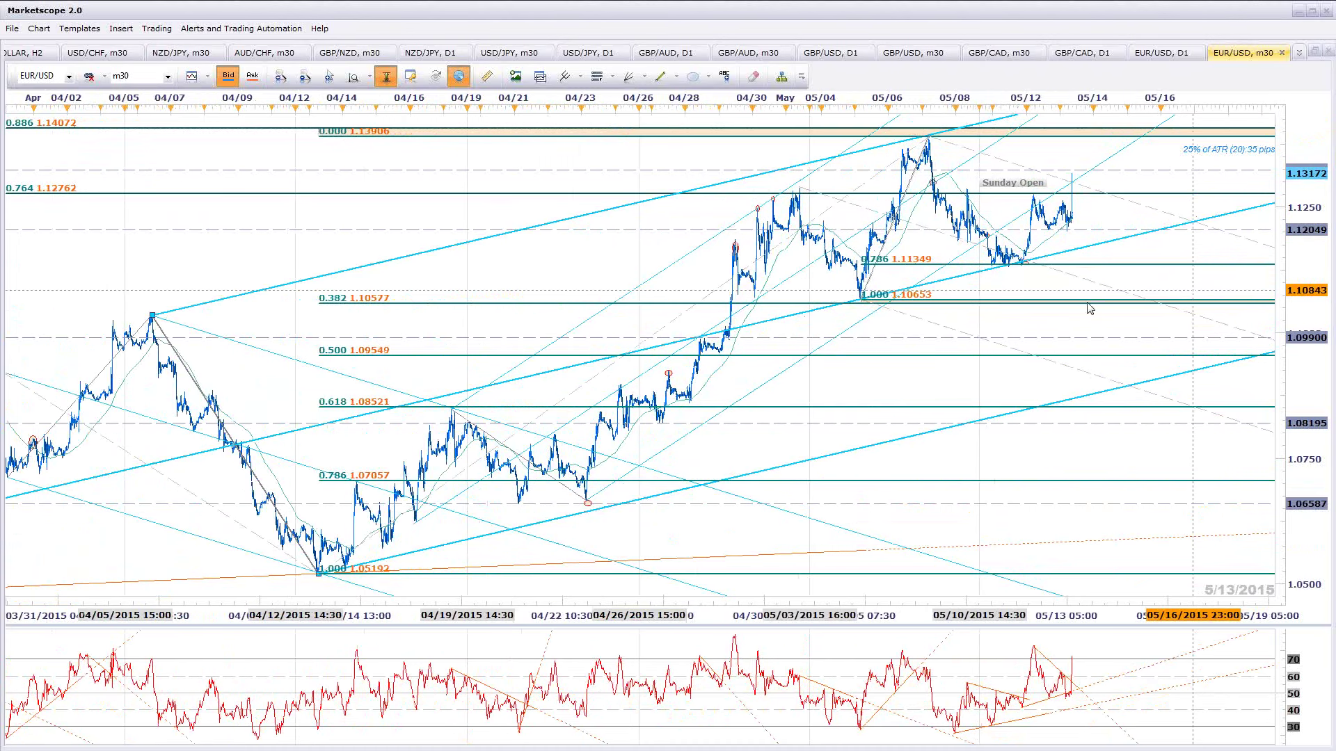
{"action": "scroll", "coordinate": [1090, 308], "scroll_direction": "down", "scroll_amount": 4}
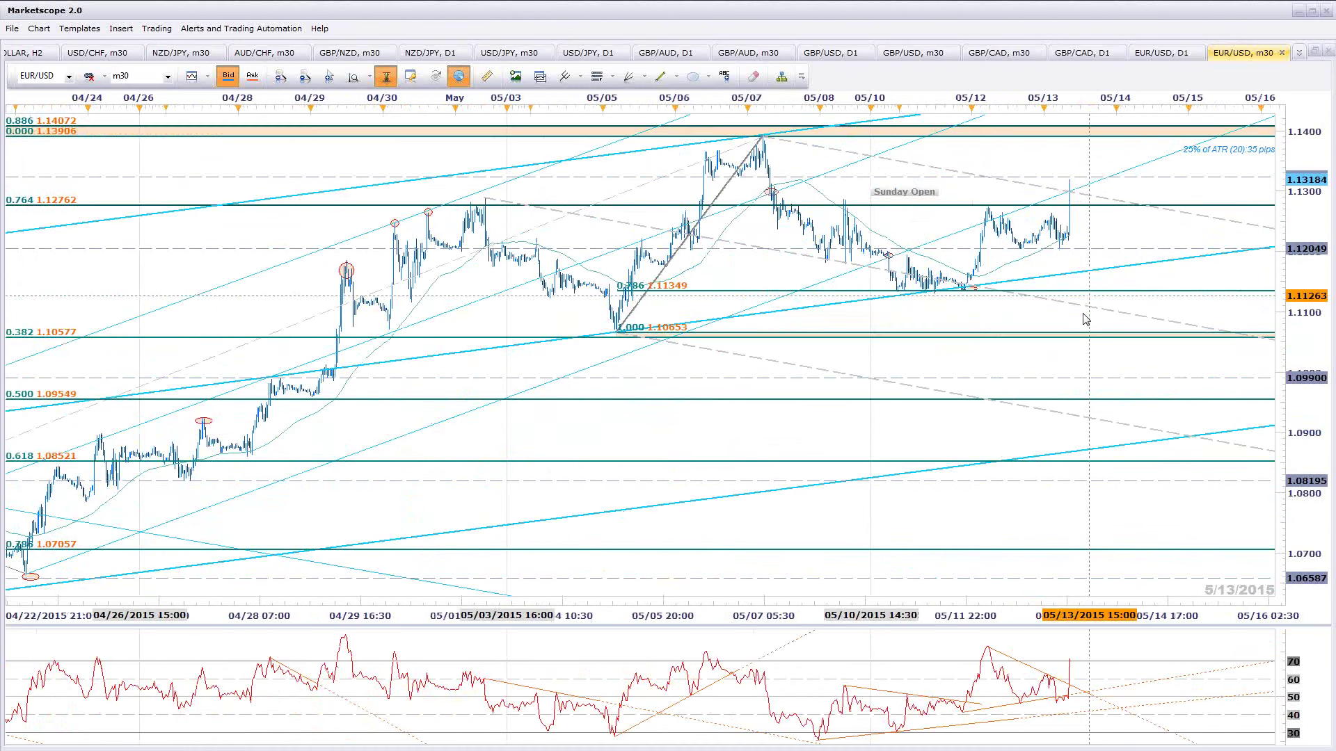
{"action": "scroll", "coordinate": [1084, 317], "scroll_direction": "down", "scroll_amount": 3}
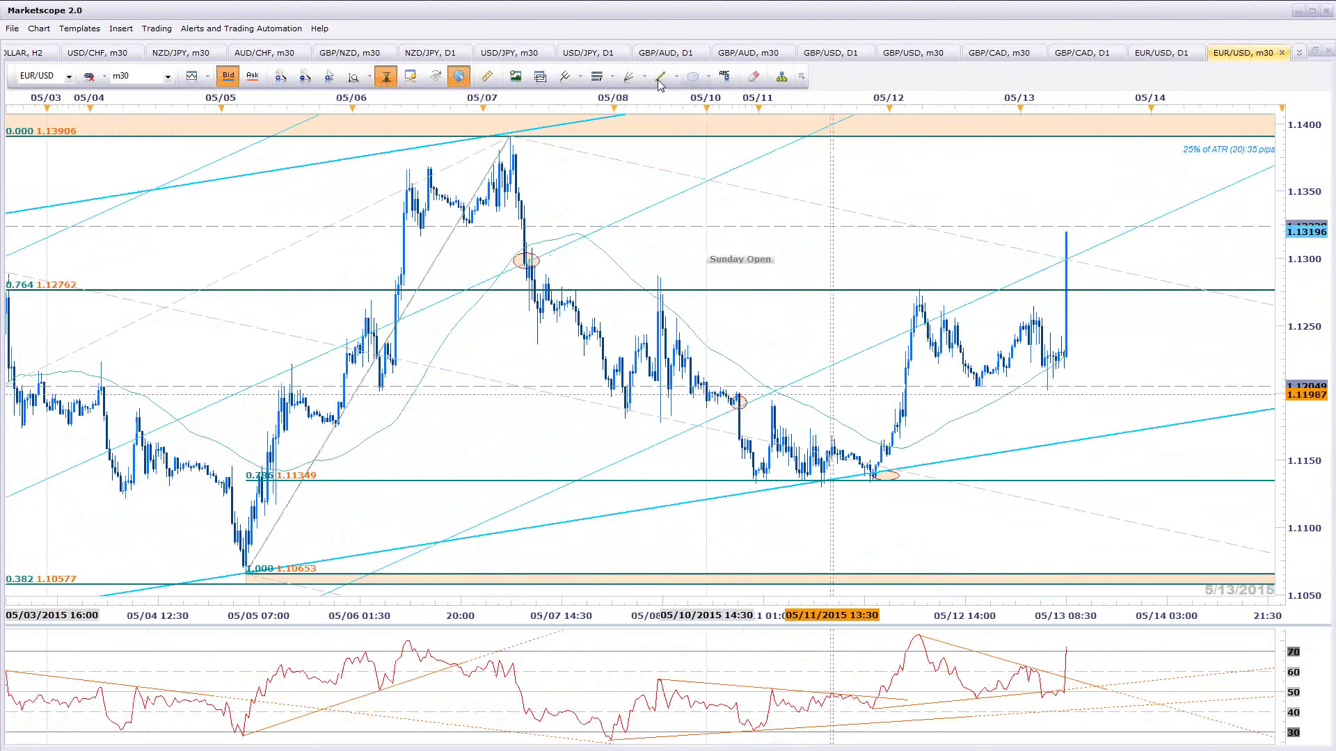
{"action": "left_click", "coordinate": [565, 78]}
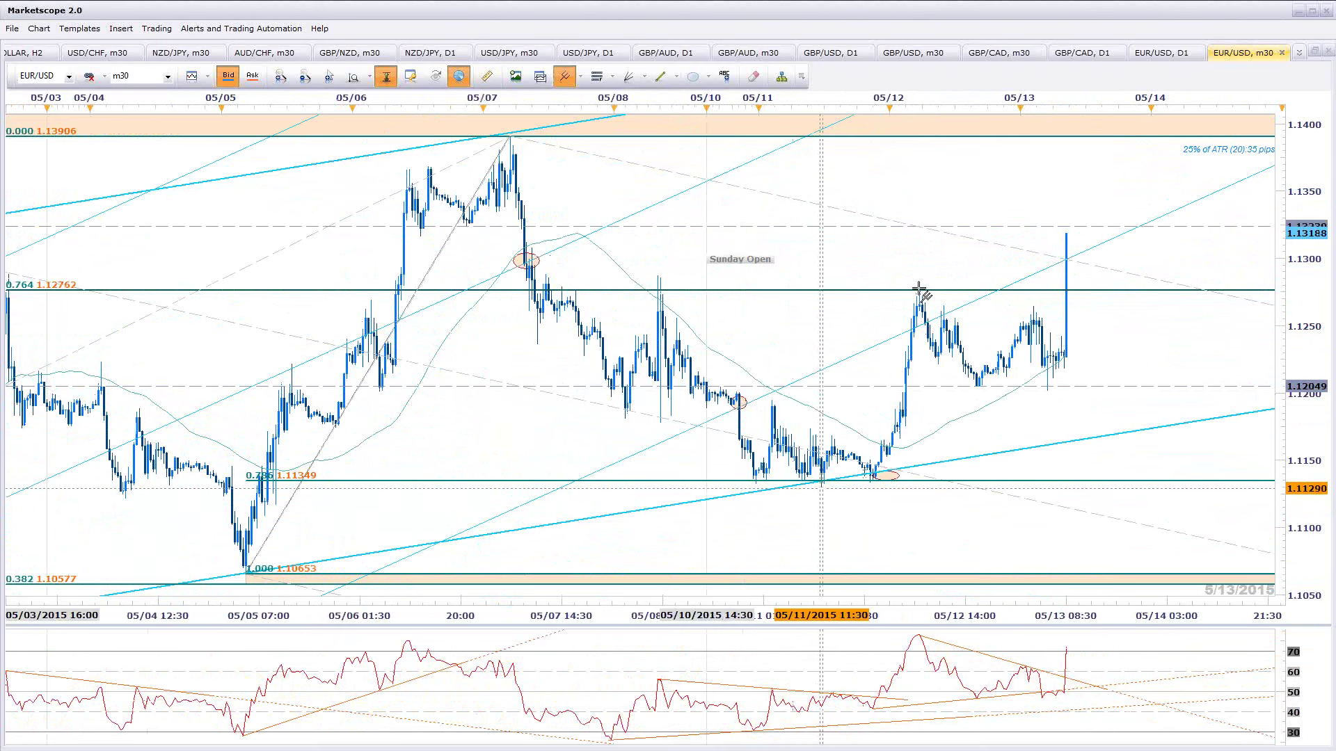
{"action": "left_click_drag", "start_coordinate": [821, 487], "coordinate": [919, 288]}
{"action": "left_click_drag", "start_coordinate": [1044, 393], "coordinate": [1047, 394]}
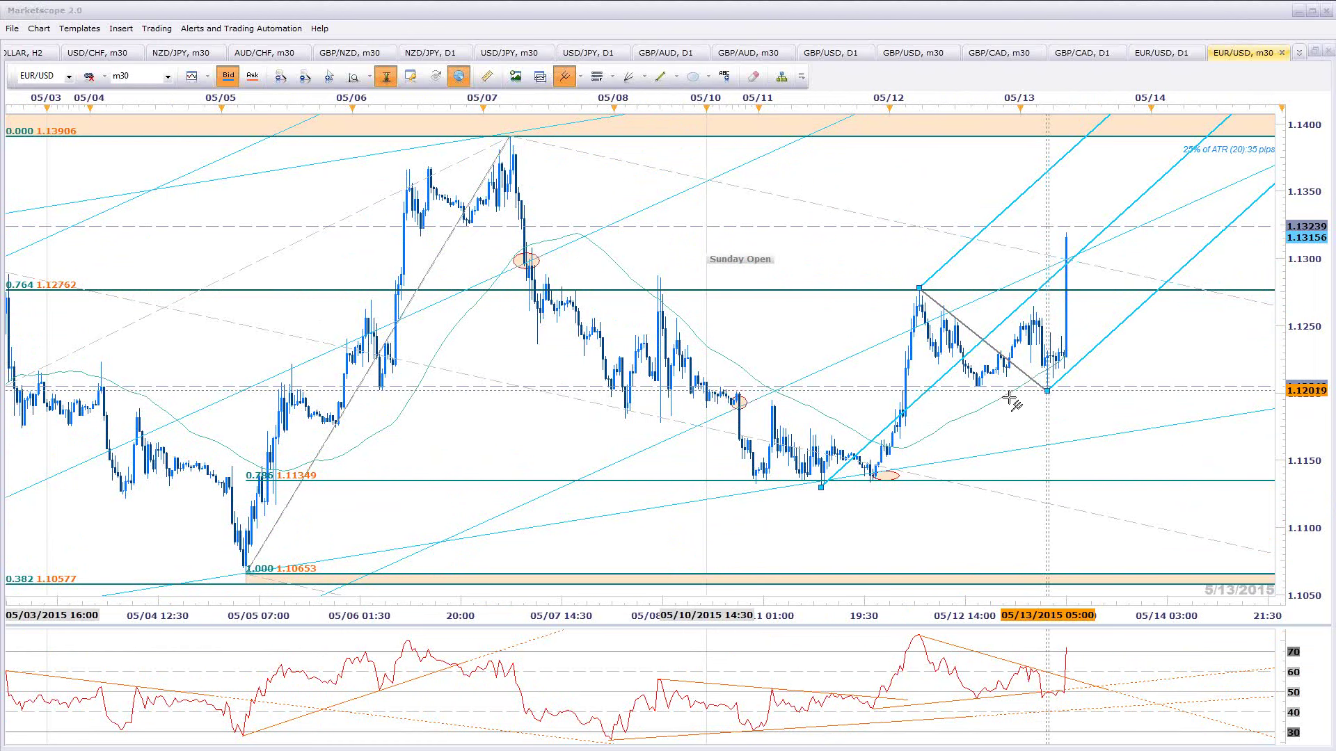
Test the new pitchfork's origin at the 05/11 20:30 low, and settle it on the 05/10 23:30 low near 1.1133
{"action": "left_click_drag", "start_coordinate": [821, 487], "coordinate": [756, 482]}
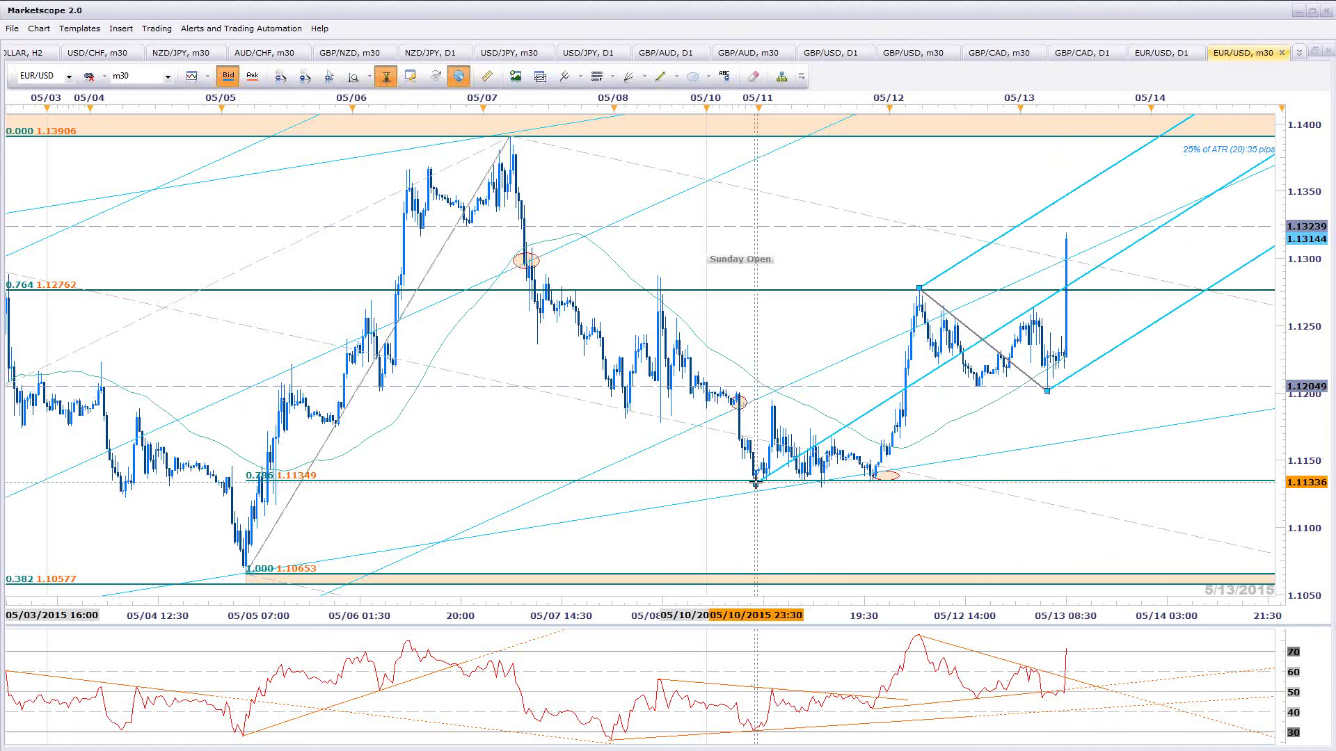
{"action": "left_click_drag", "start_coordinate": [874, 482], "coordinate": [870, 479]}
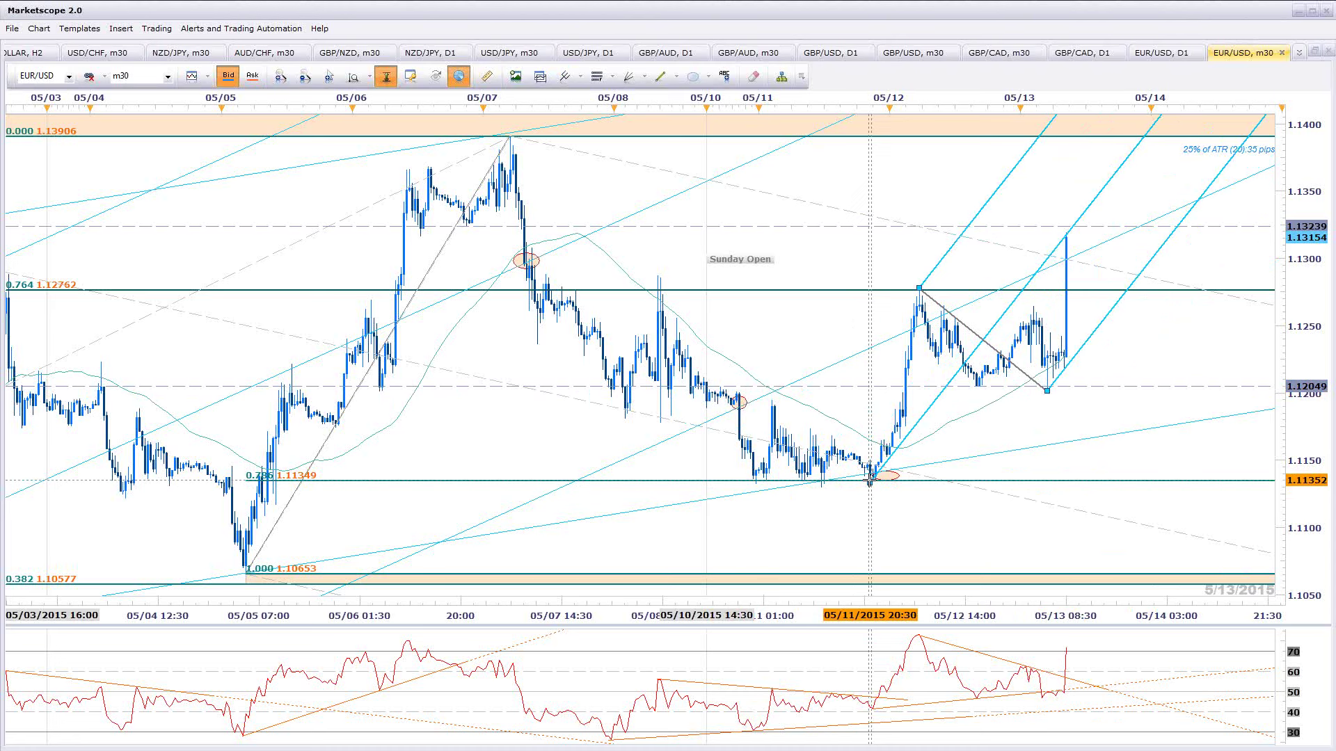
{"action": "left_click_drag", "start_coordinate": [869, 479], "coordinate": [757, 483]}
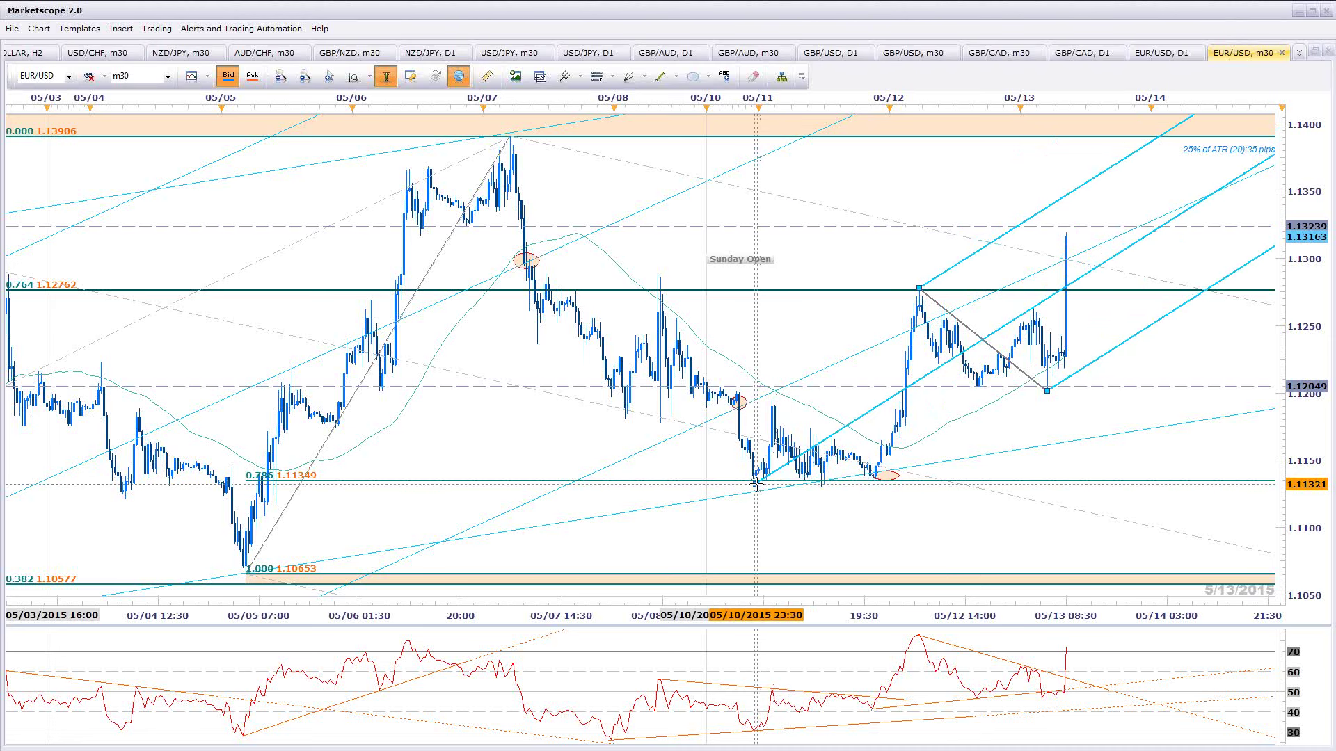
{"action": "left_click_drag", "start_coordinate": [758, 482], "coordinate": [869, 483]}
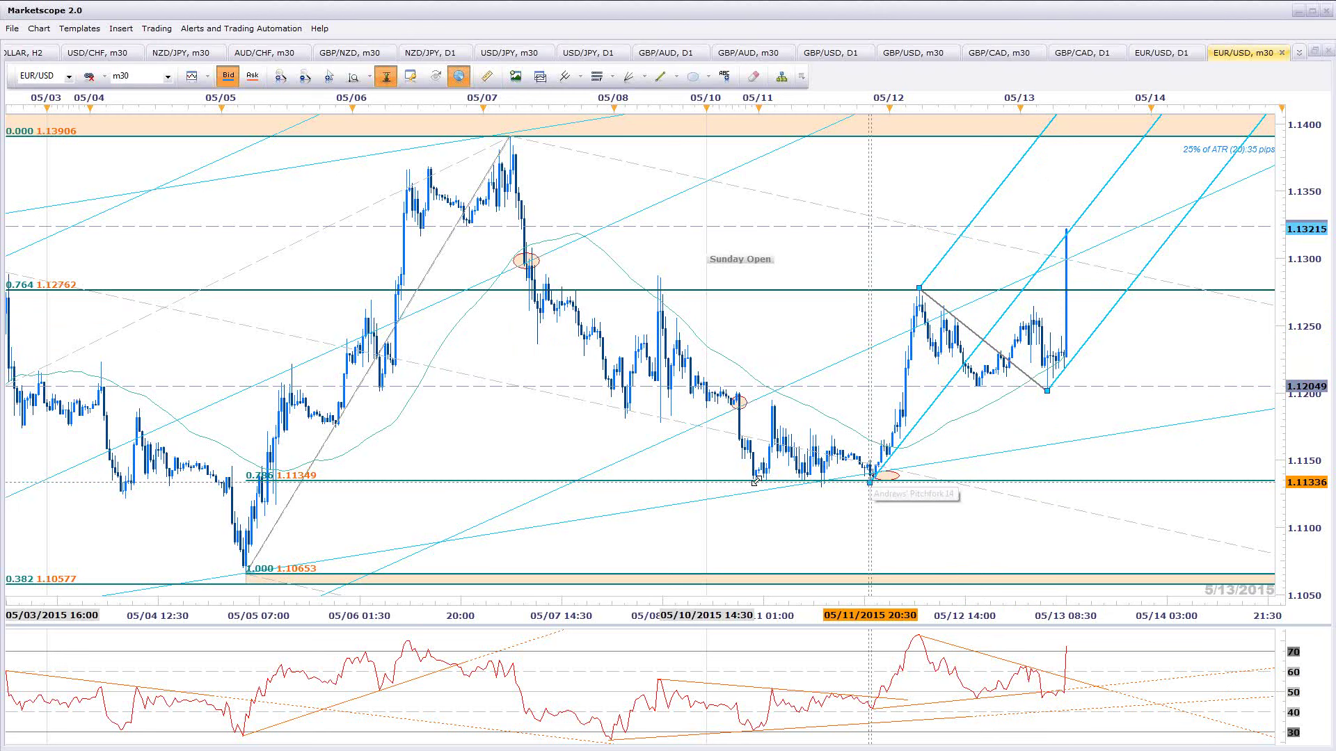
{"action": "left_click_drag", "start_coordinate": [757, 481], "coordinate": [758, 485]}
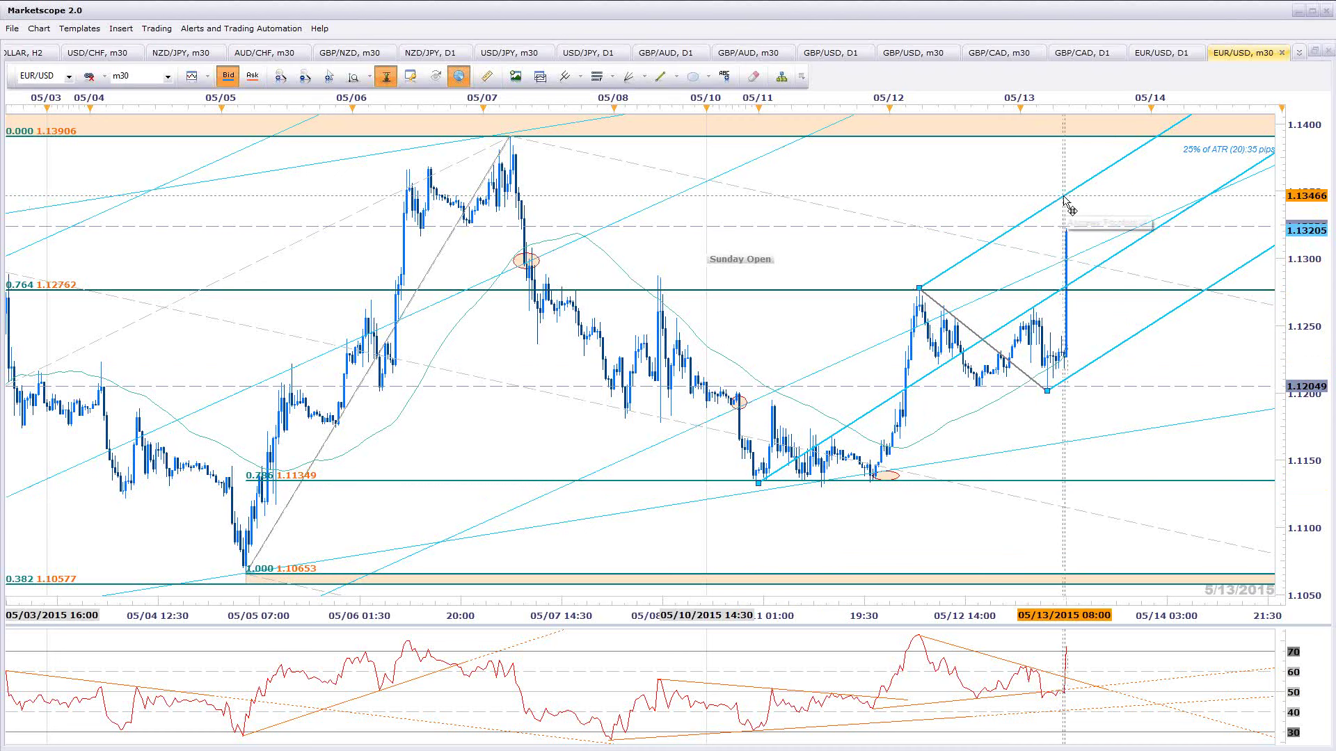
{"action": "left_click", "coordinate": [1150, 448]}
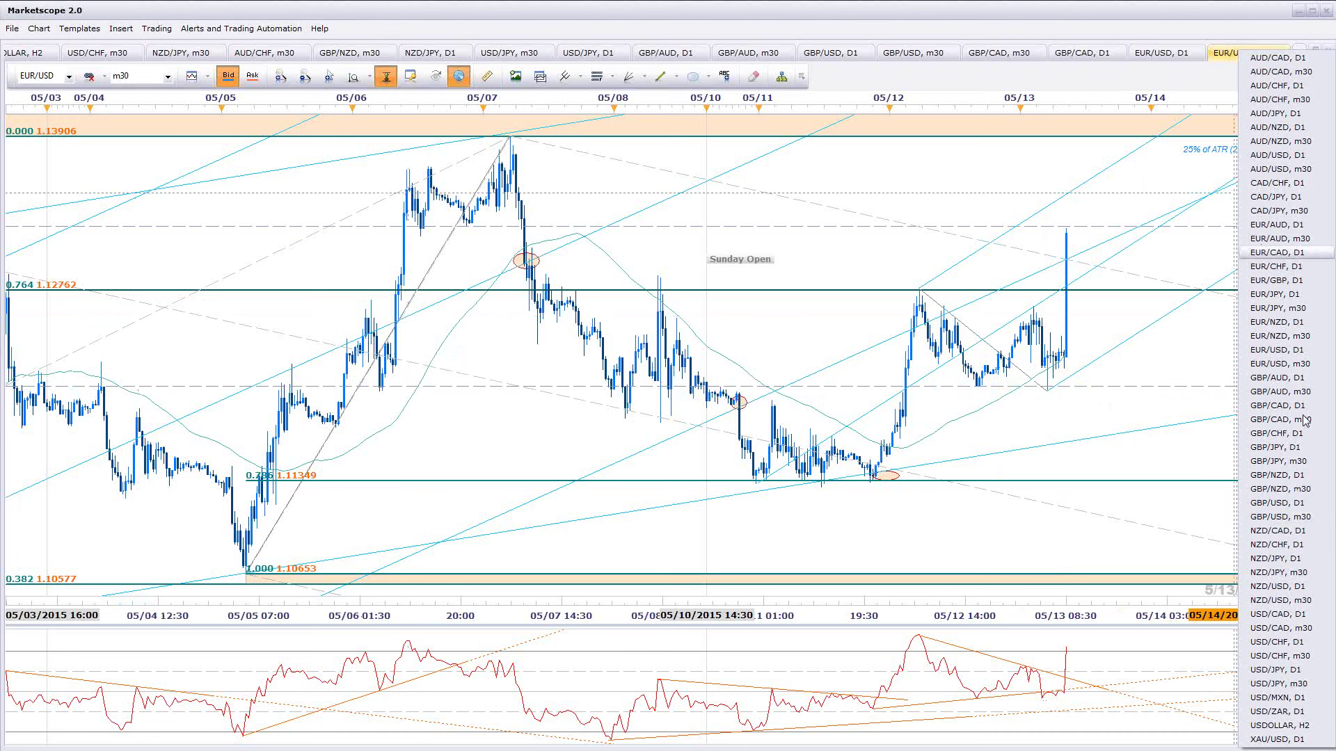
Bring up the EUR/JPY D1 chart, and in the browser open the article "EURJPY at Risk Sub 135- Short Scalps Favored"
{"action": "left_click", "coordinate": [1308, 289]}
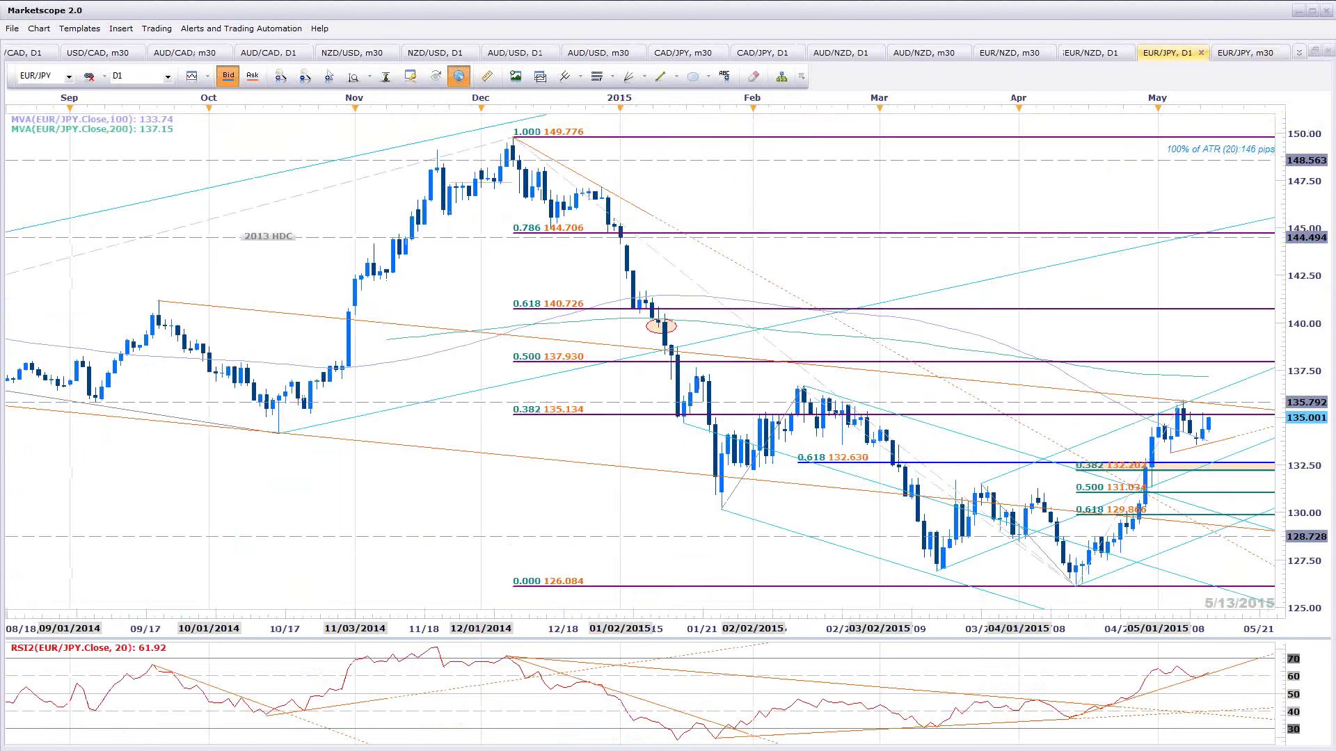
{"action": "key", "text": "alt+Tab"}
{"action": "left_click", "coordinate": [674, 162]}
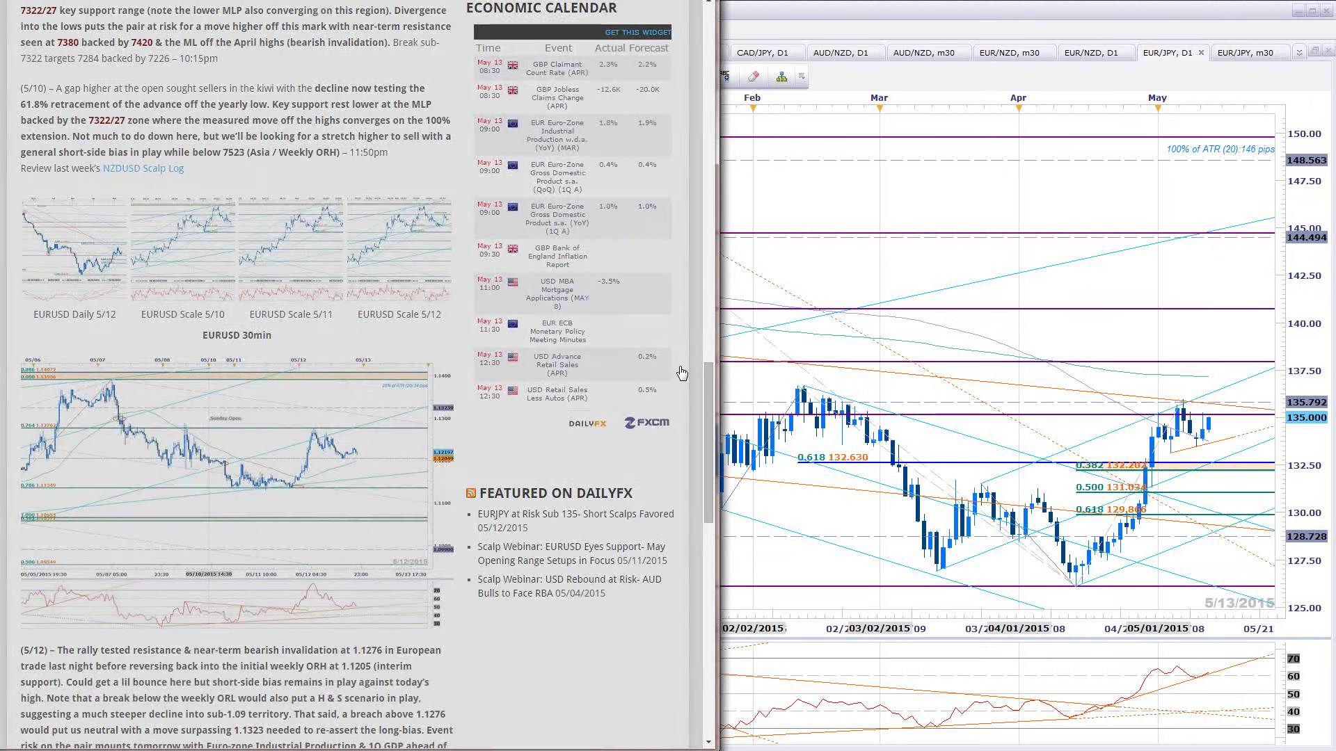
{"action": "scroll", "coordinate": [682, 371], "scroll_direction": "down", "scroll_amount": 1}
{"action": "scroll", "coordinate": [682, 371], "scroll_direction": "down", "scroll_amount": 1}
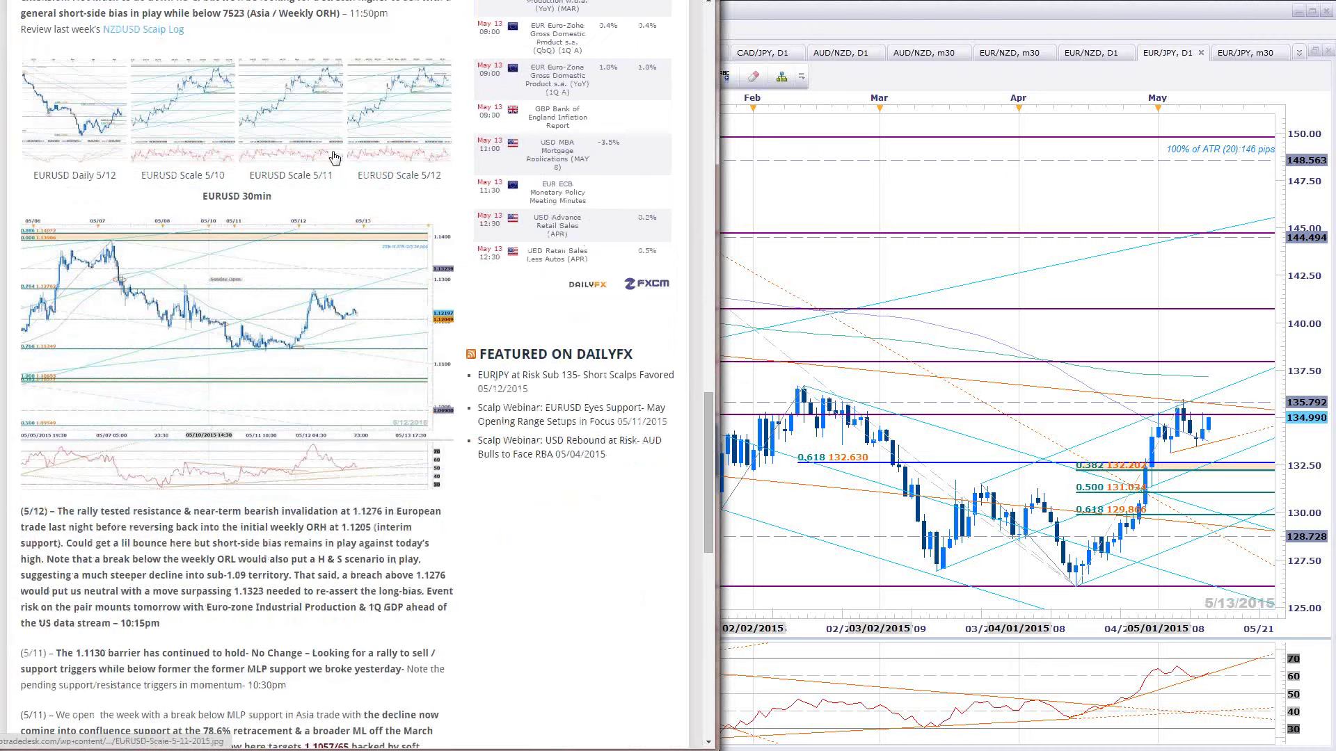
{"action": "left_click", "coordinate": [636, 379]}
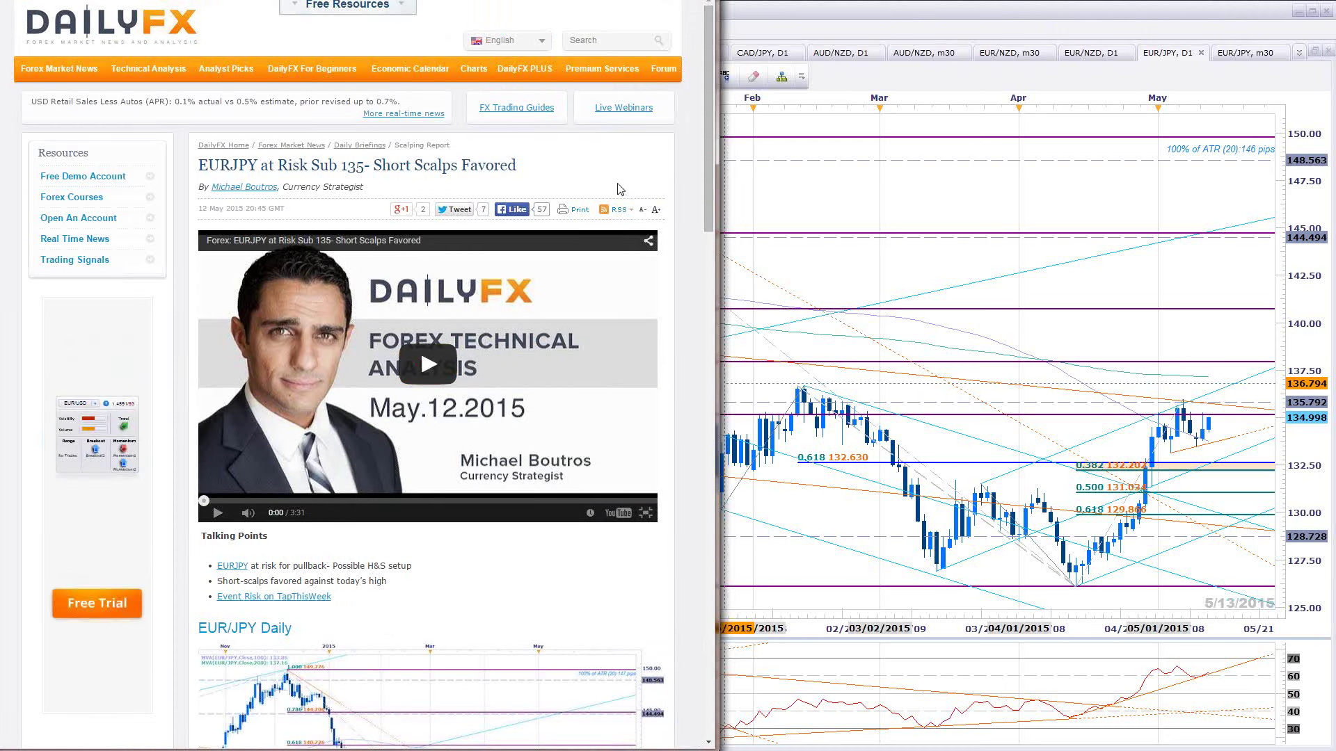
Enlarge the article's published EUR/JPY intraday and daily charts one after the other to review their marked levels
{"action": "scroll", "coordinate": [612, 209], "scroll_direction": "down", "scroll_amount": 12}
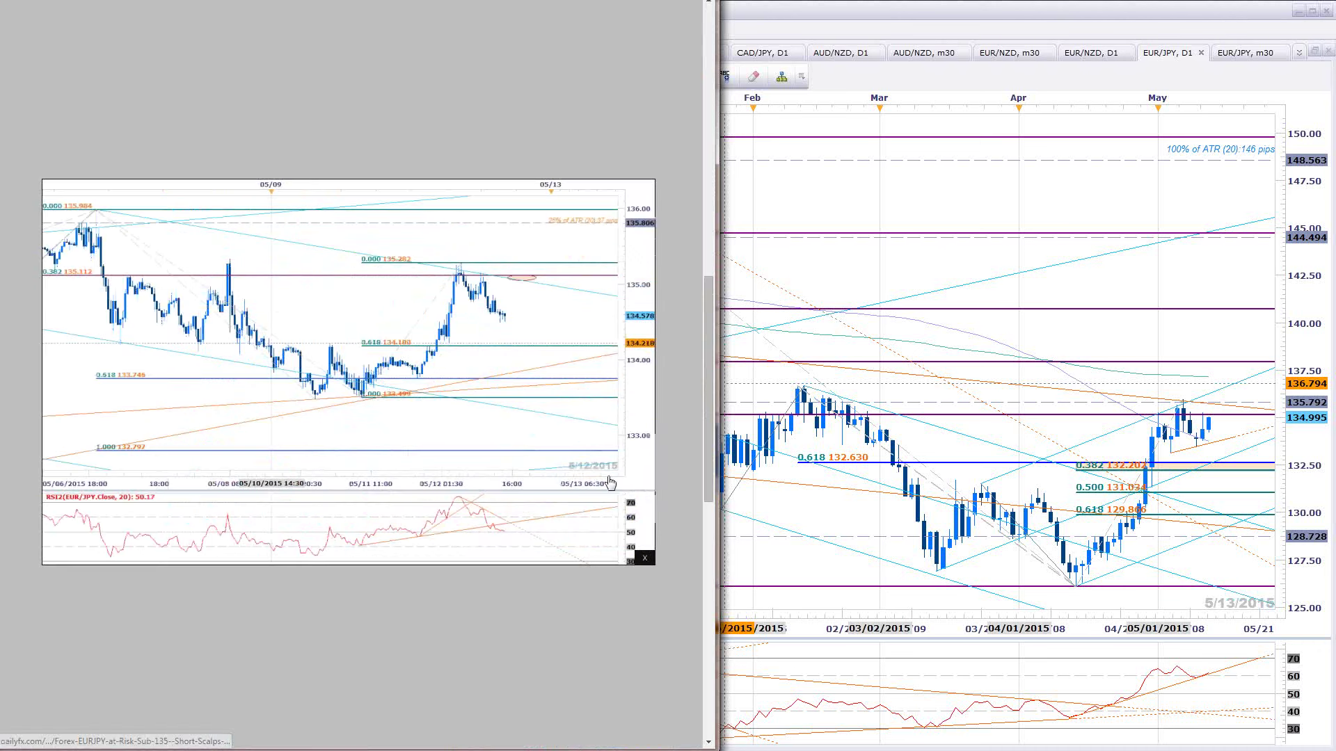
{"action": "left_click", "coordinate": [585, 442]}
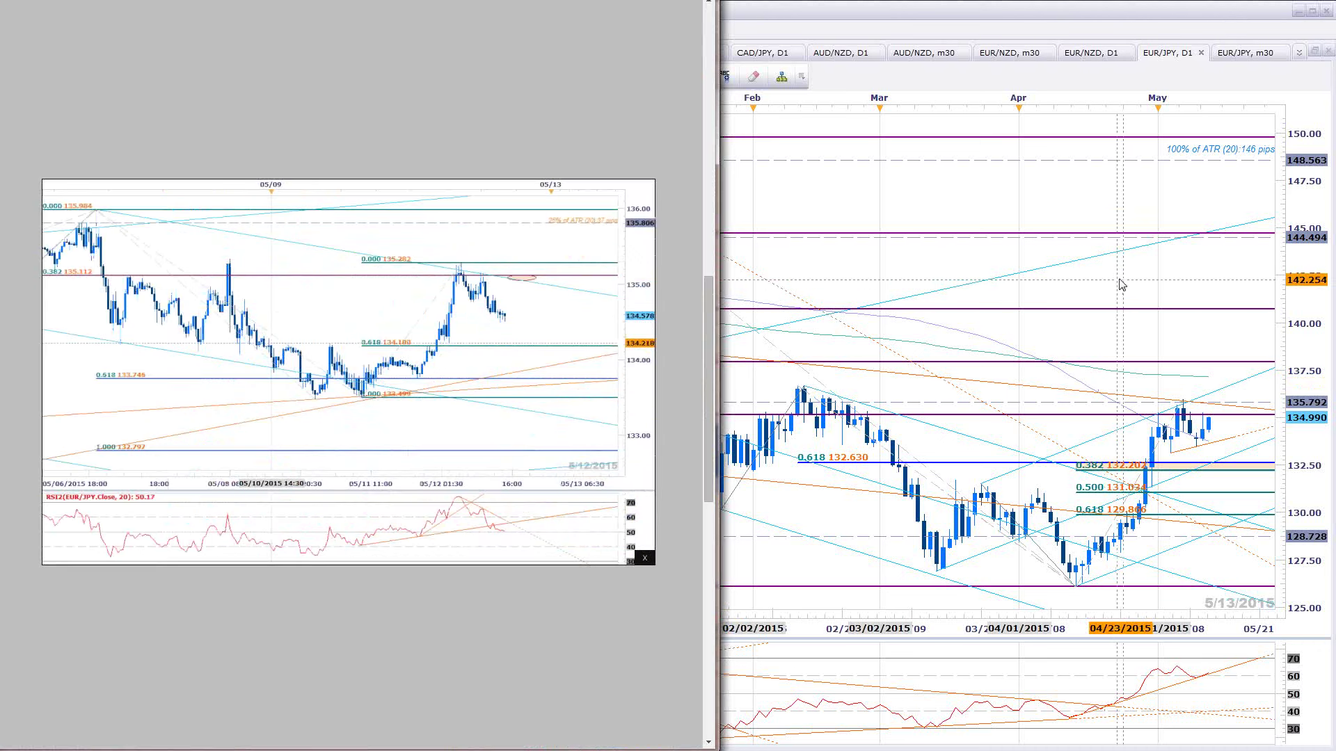
{"action": "left_click", "coordinate": [512, 132]}
{"action": "scroll", "coordinate": [512, 132], "scroll_direction": "up", "scroll_amount": 5}
{"action": "left_click", "coordinate": [632, 331]}
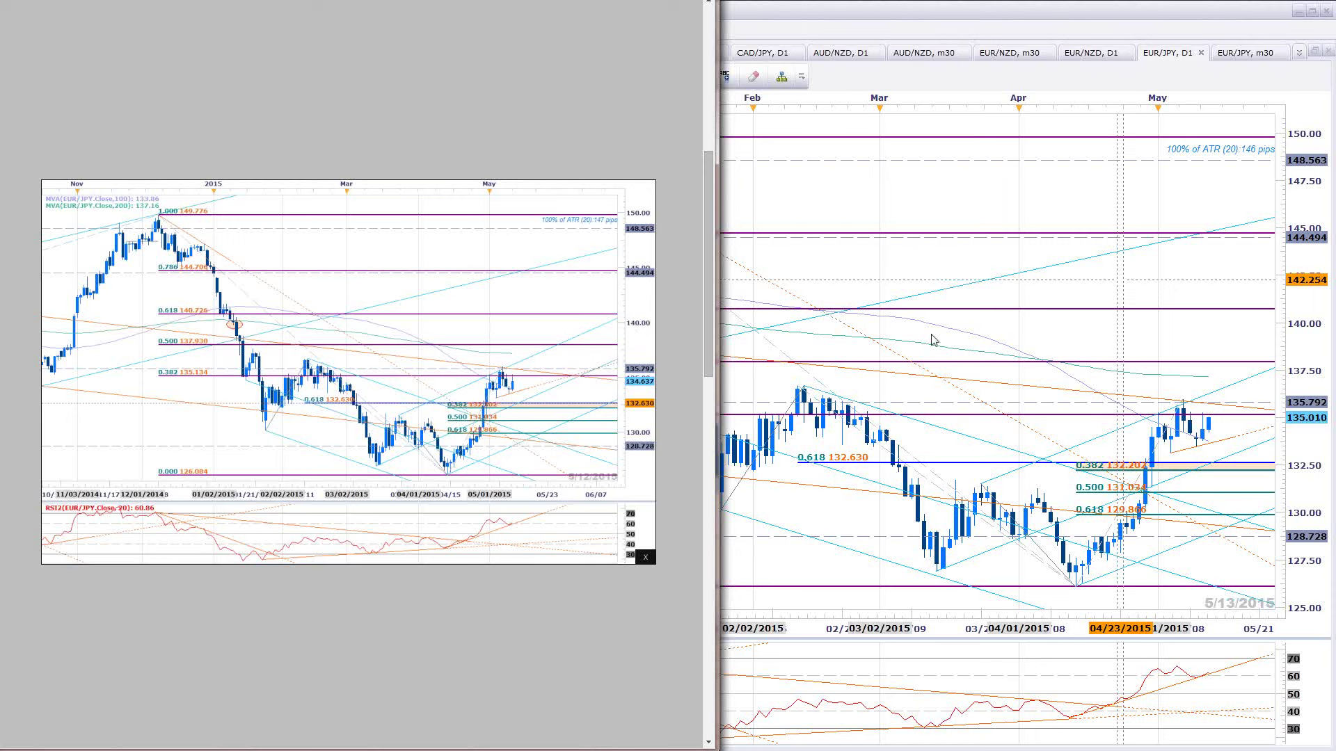
Return to the live EUR/JPY D1 chart and examine the retracement of the December-to-April decline, framed from September 2014 to May 2015
{"action": "left_click", "coordinate": [946, 473]}
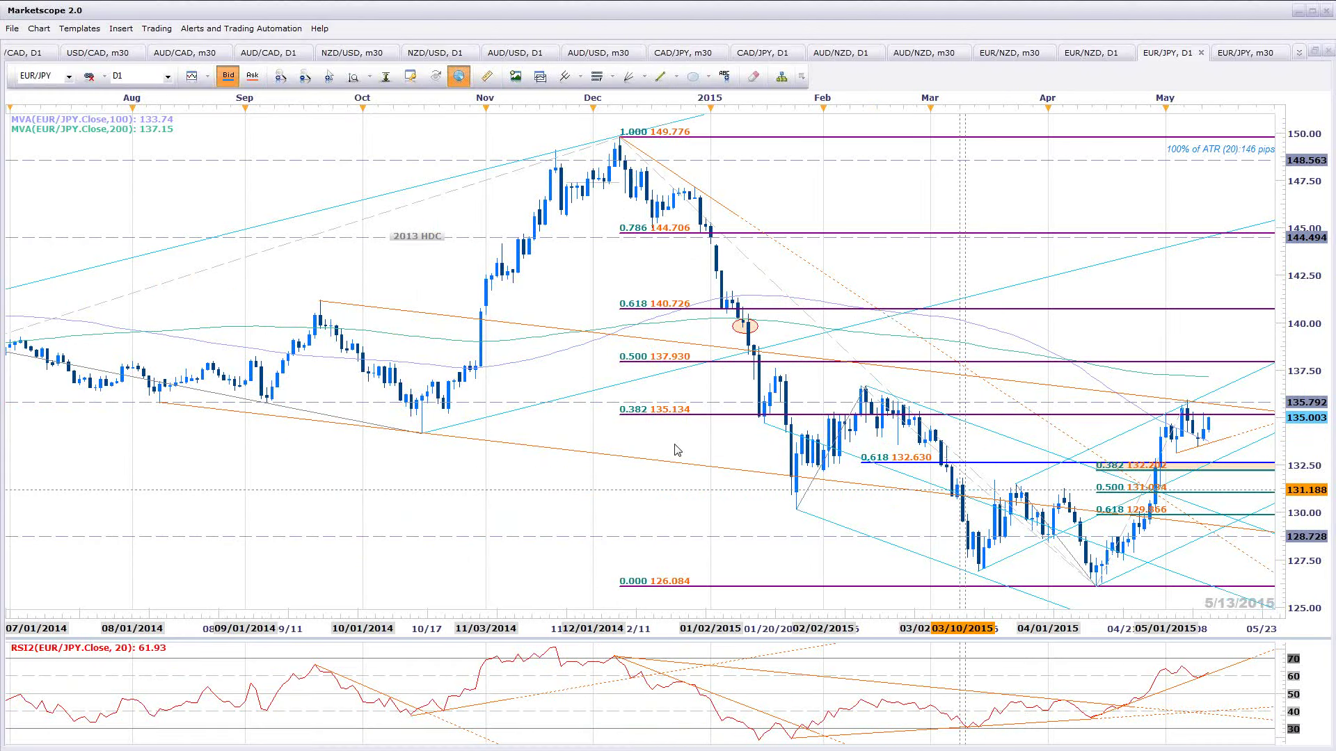
{"action": "left_click", "coordinate": [715, 415]}
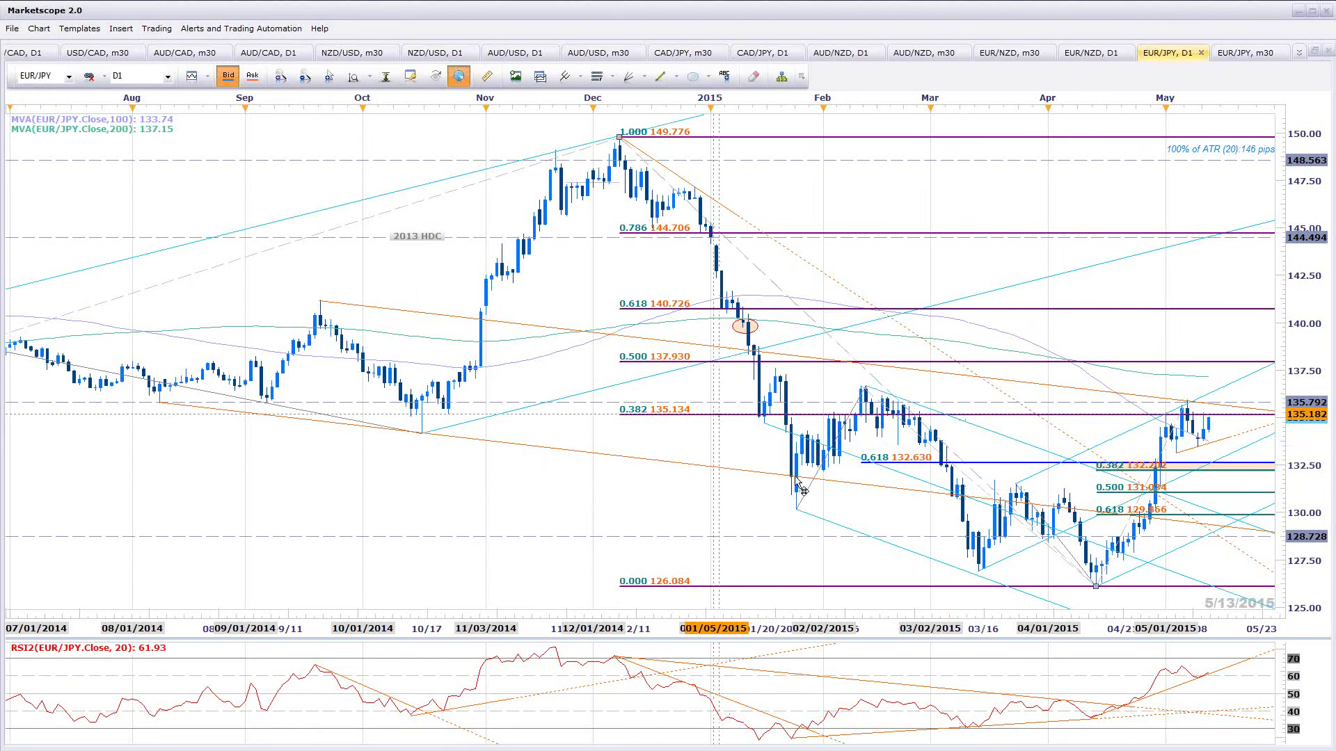
{"action": "scroll", "coordinate": [1204, 461], "scroll_direction": "up", "scroll_amount": 1}
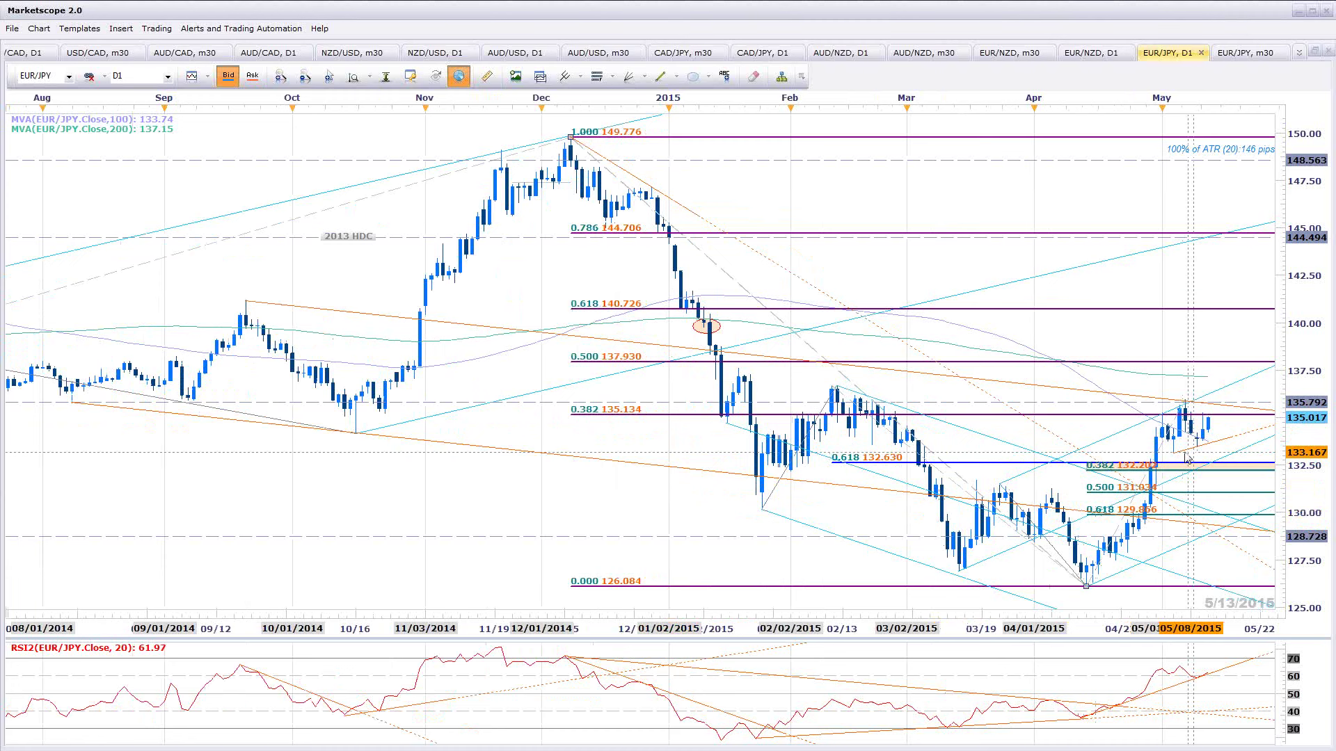
{"action": "scroll", "coordinate": [1163, 438], "scroll_direction": "up", "scroll_amount": 1}
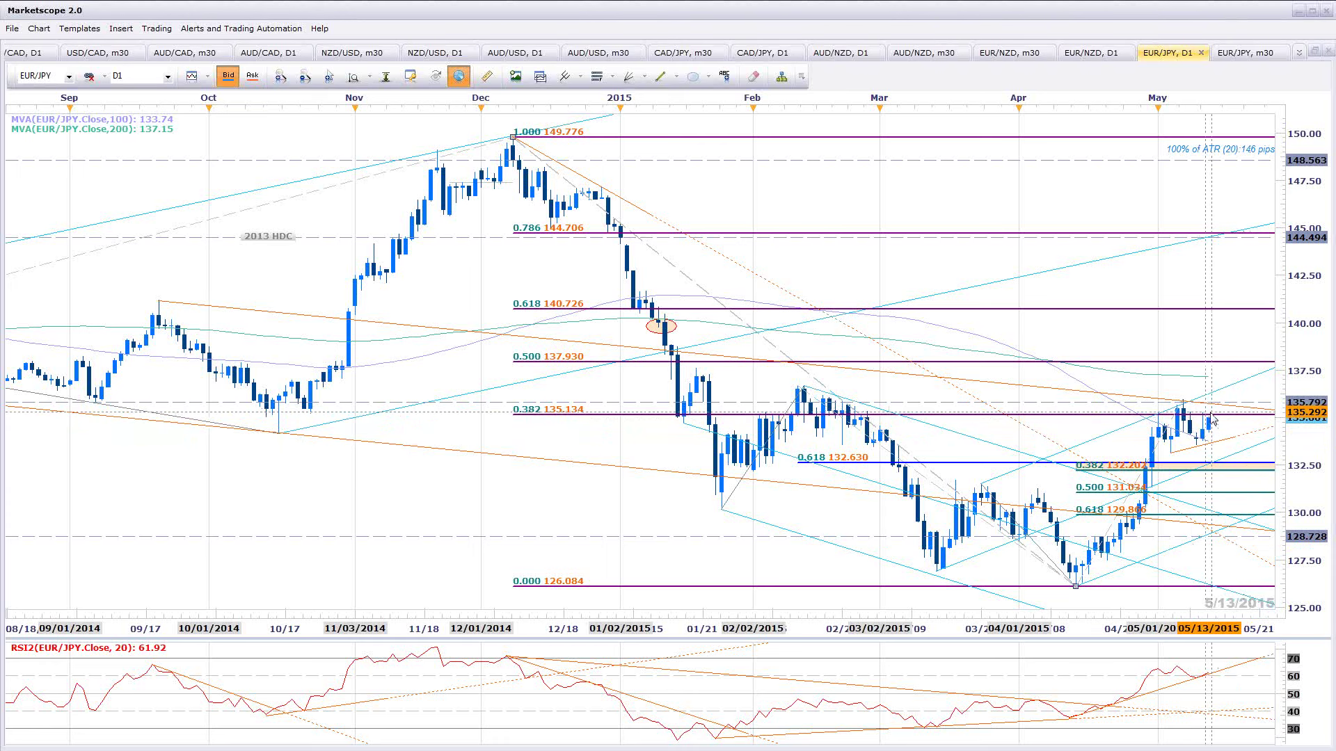
Switch to the EUR/JPY m30 chart and reframe it to show price action from April 30 to May 13 with space ahead
{"action": "key", "text": "ctrl+Tab"}
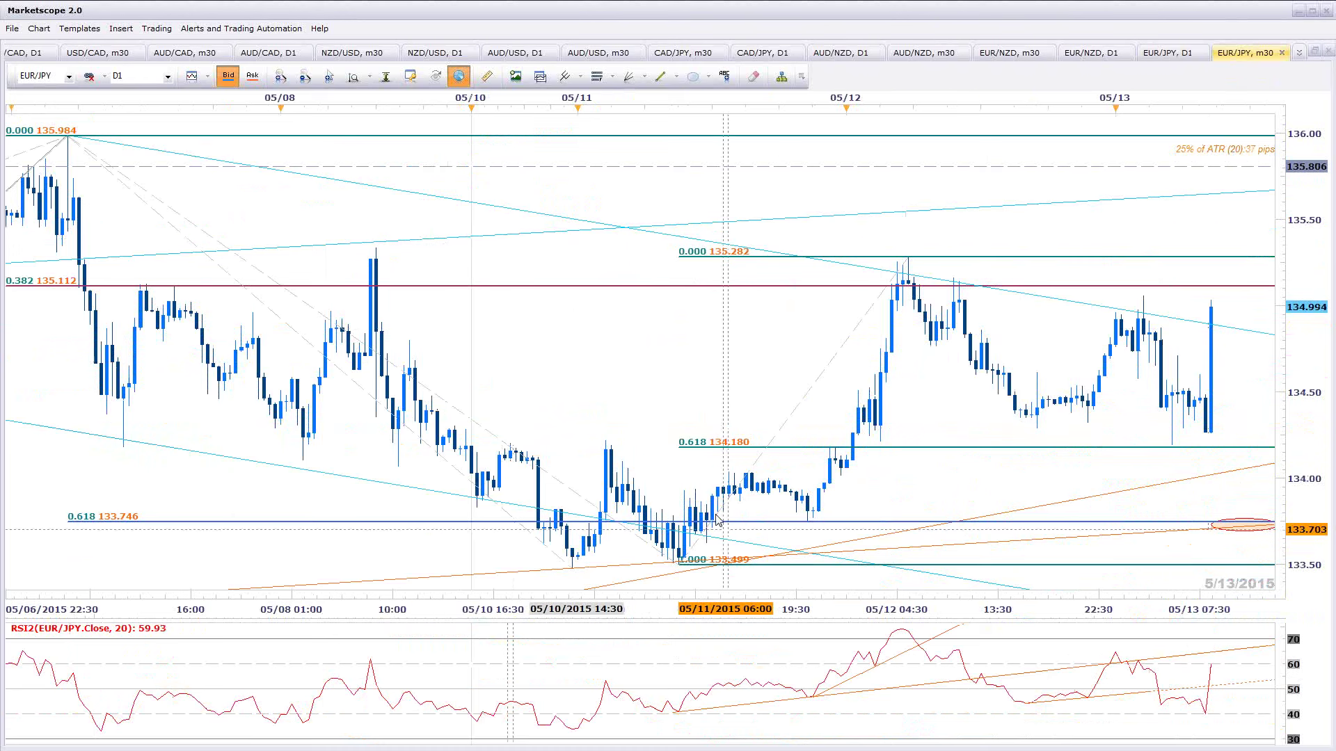
{"action": "scroll", "coordinate": [701, 435], "scroll_direction": "down", "scroll_amount": 2}
{"action": "scroll", "coordinate": [702, 434], "scroll_direction": "down", "scroll_amount": 4}
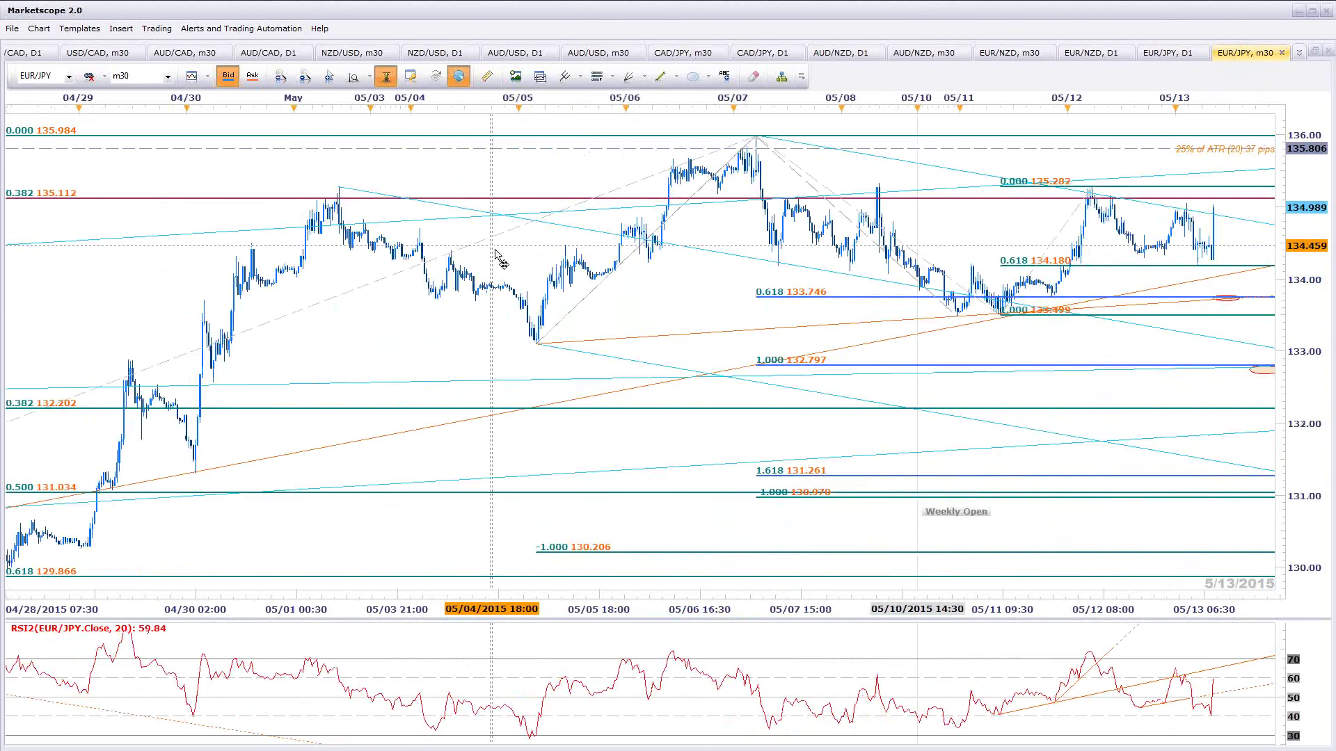
{"action": "scroll", "coordinate": [786, 327], "scroll_direction": "down", "scroll_amount": 1}
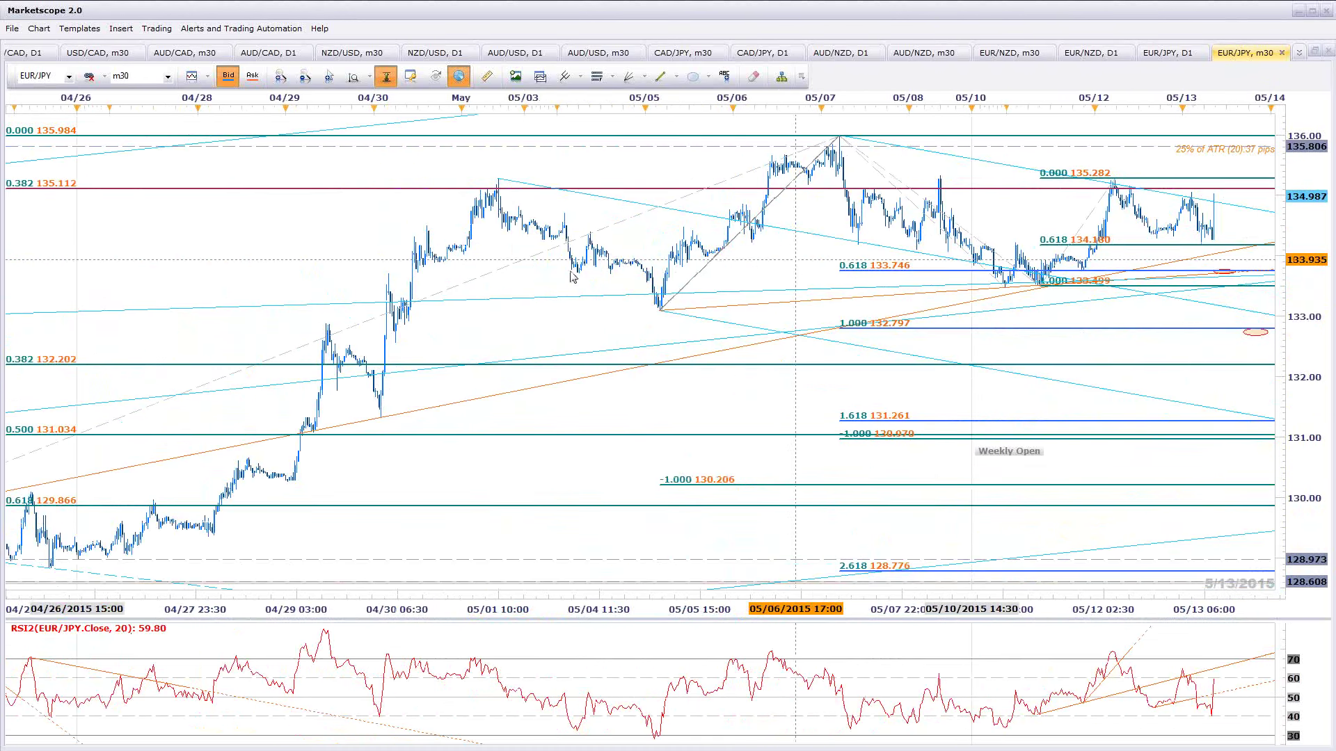
{"action": "scroll", "coordinate": [560, 274], "scroll_direction": "up", "scroll_amount": 2}
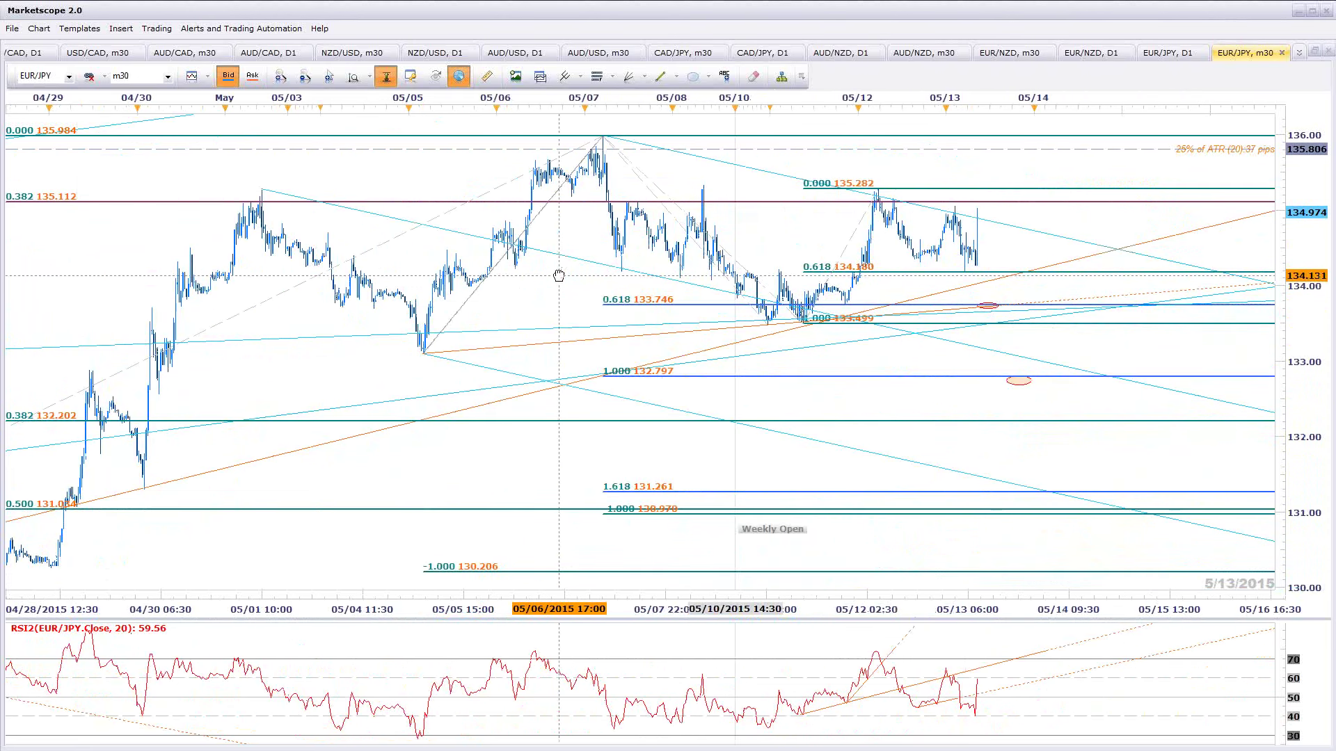
{"action": "scroll", "coordinate": [961, 385], "scroll_direction": "up", "scroll_amount": 1}
{"action": "scroll", "coordinate": [880, 370], "scroll_direction": "up", "scroll_amount": 1}
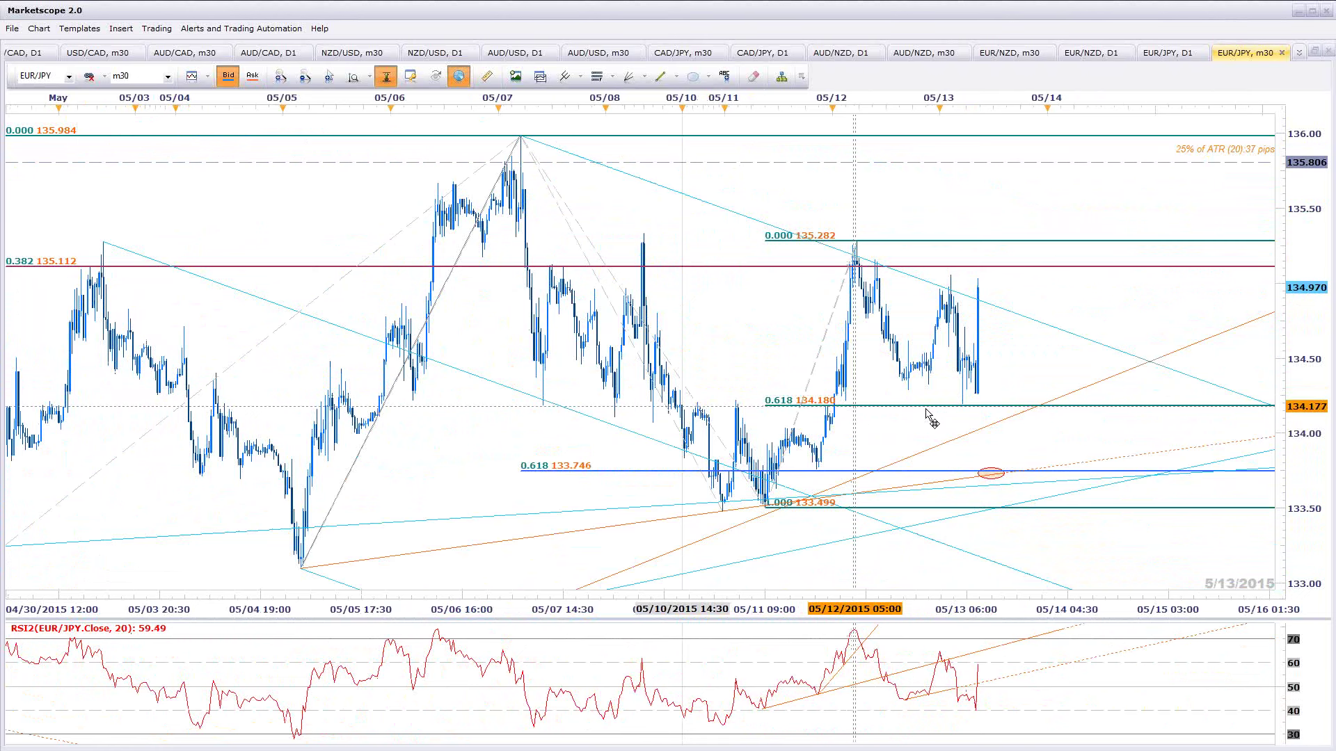
Tighten the EUR/JPY m30 view to May 6–13, and bring up the EUR/JPY m5 chart in the smaller chart window
{"action": "scroll", "coordinate": [1021, 407], "scroll_direction": "up", "scroll_amount": 1}
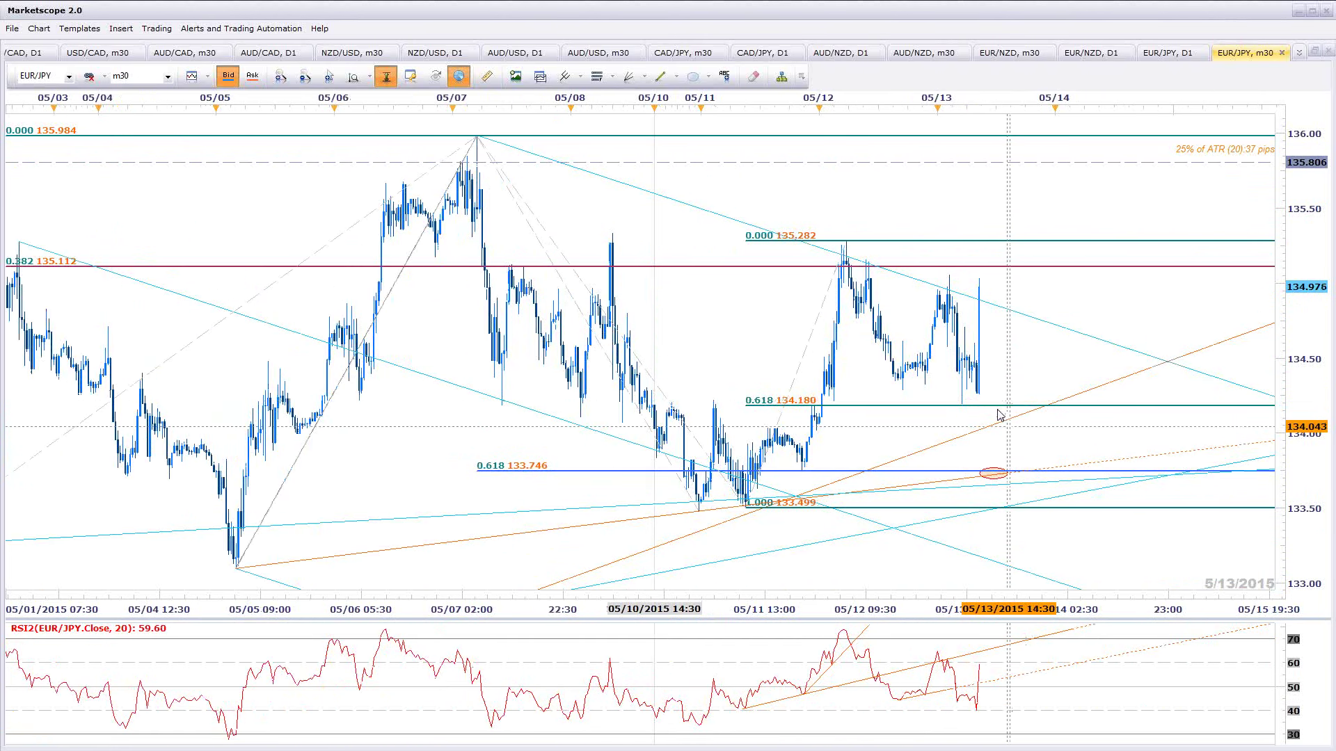
{"action": "scroll", "coordinate": [915, 398], "scroll_direction": "up", "scroll_amount": 4}
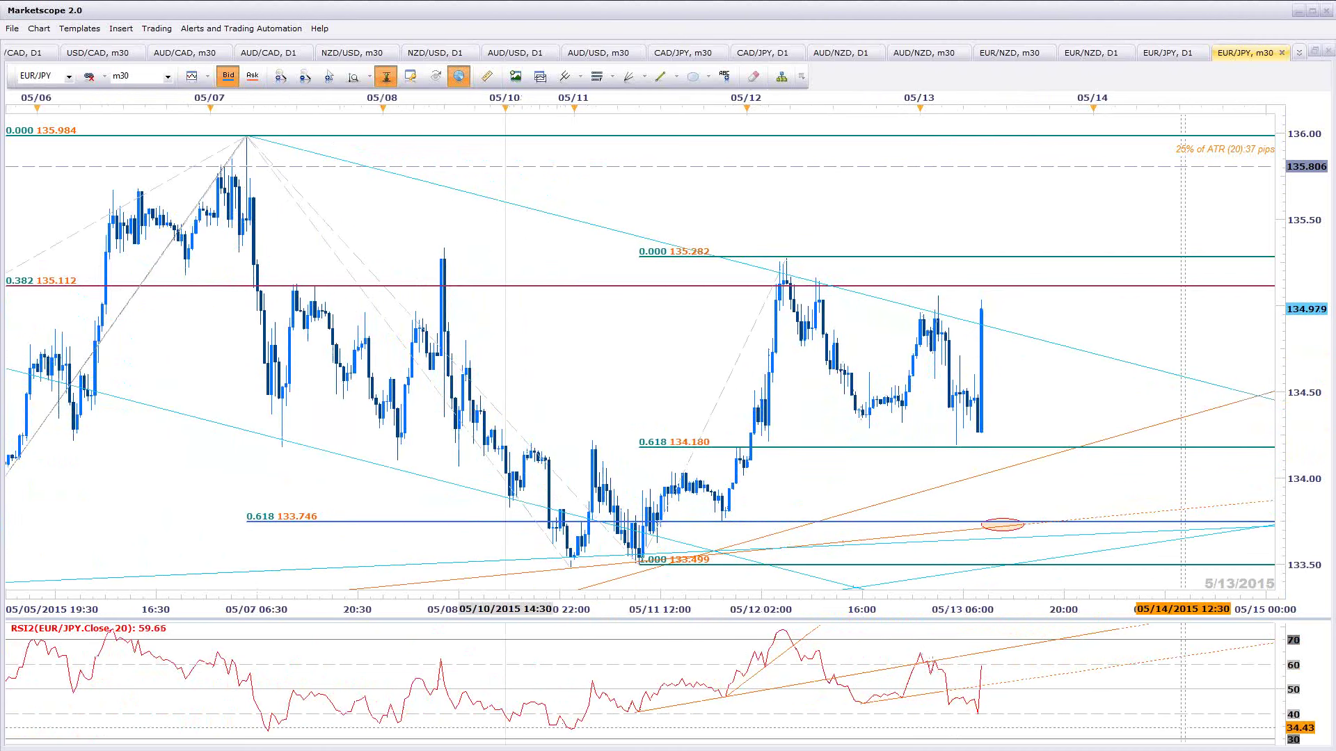
{"action": "key", "text": "alt+Tab"}
{"action": "scroll", "coordinate": [606, 352], "scroll_direction": "down", "scroll_amount": 1}
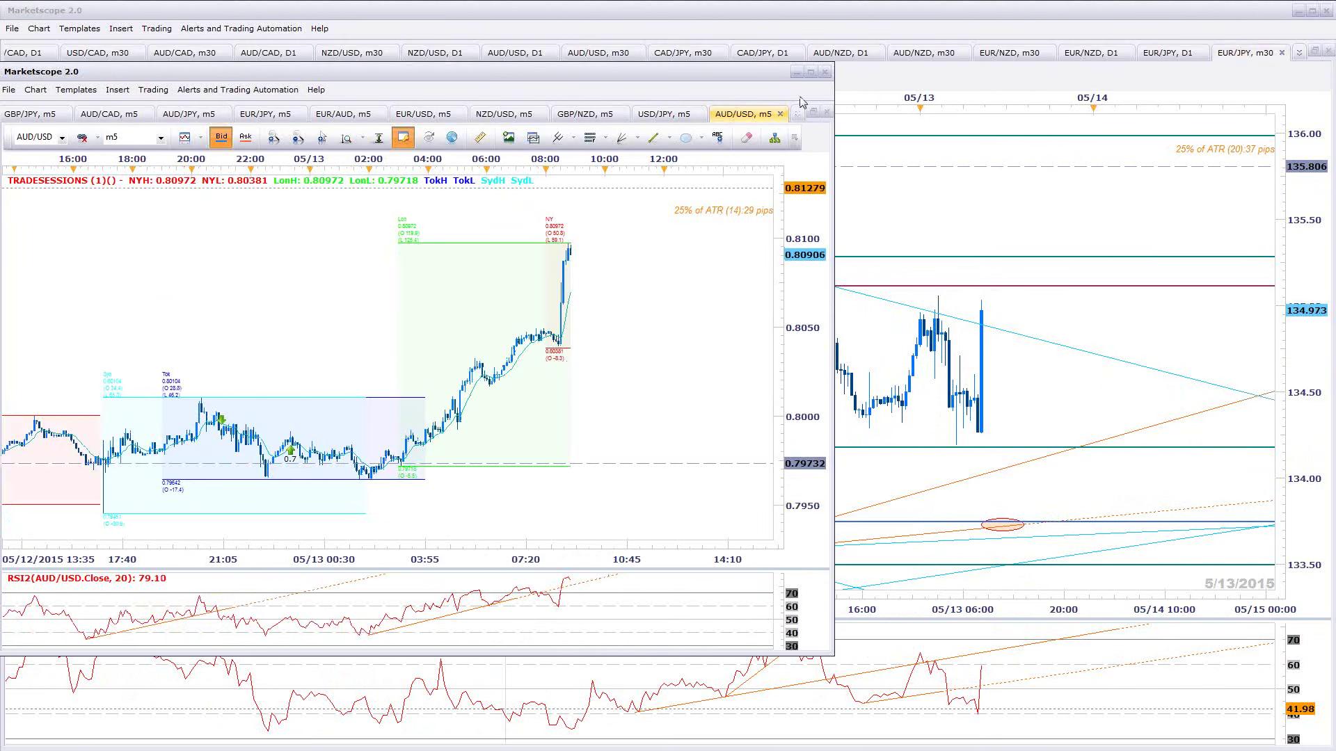
{"action": "left_click", "coordinate": [797, 114]}
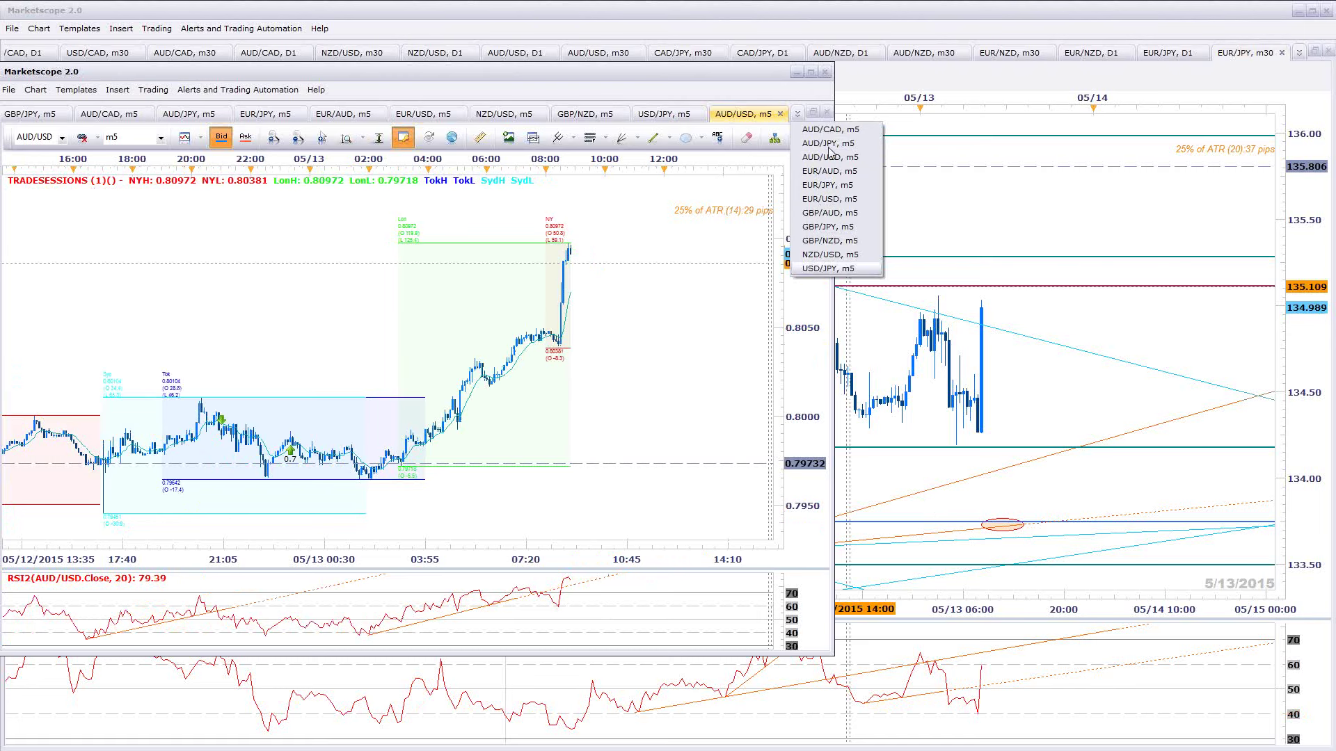
{"action": "left_click", "coordinate": [797, 114]}
{"action": "left_click", "coordinate": [799, 117]}
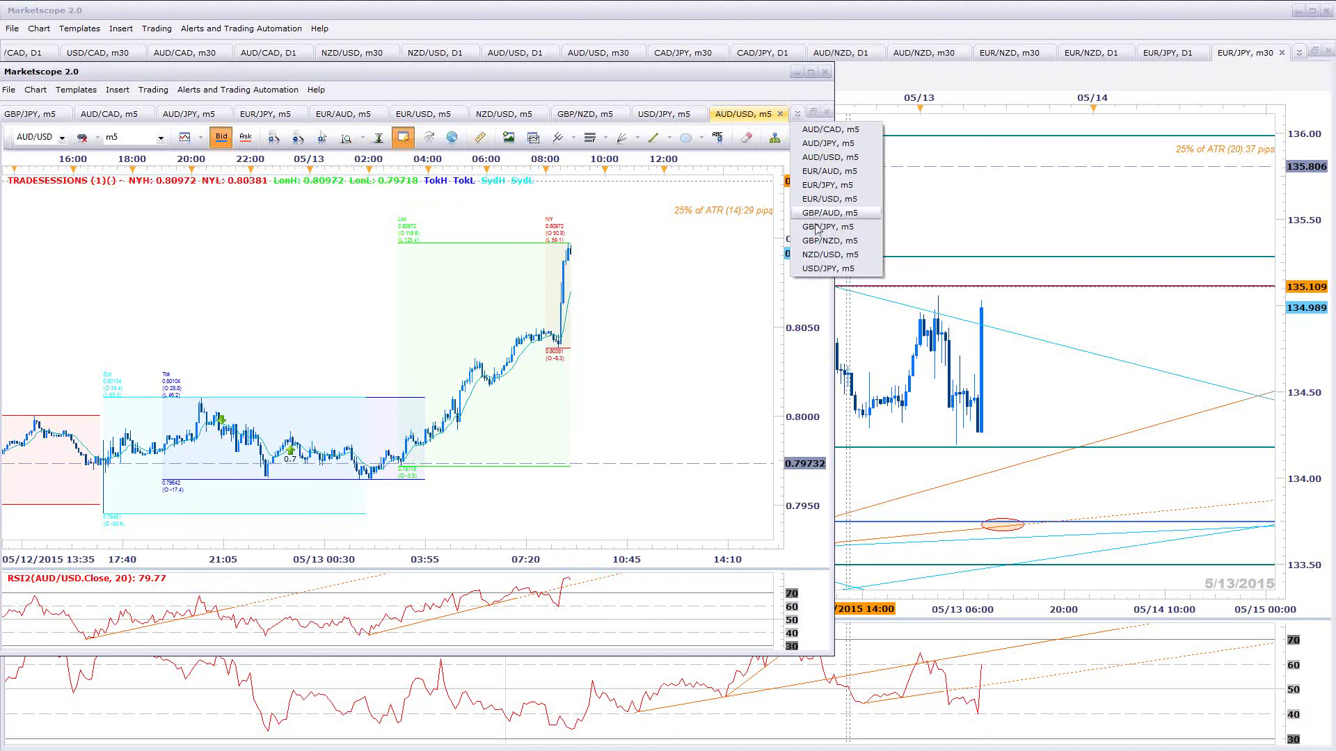
{"action": "left_click", "coordinate": [828, 185]}
{"action": "left_click_drag", "start_coordinate": [322, 473], "coordinate": [428, 307]}
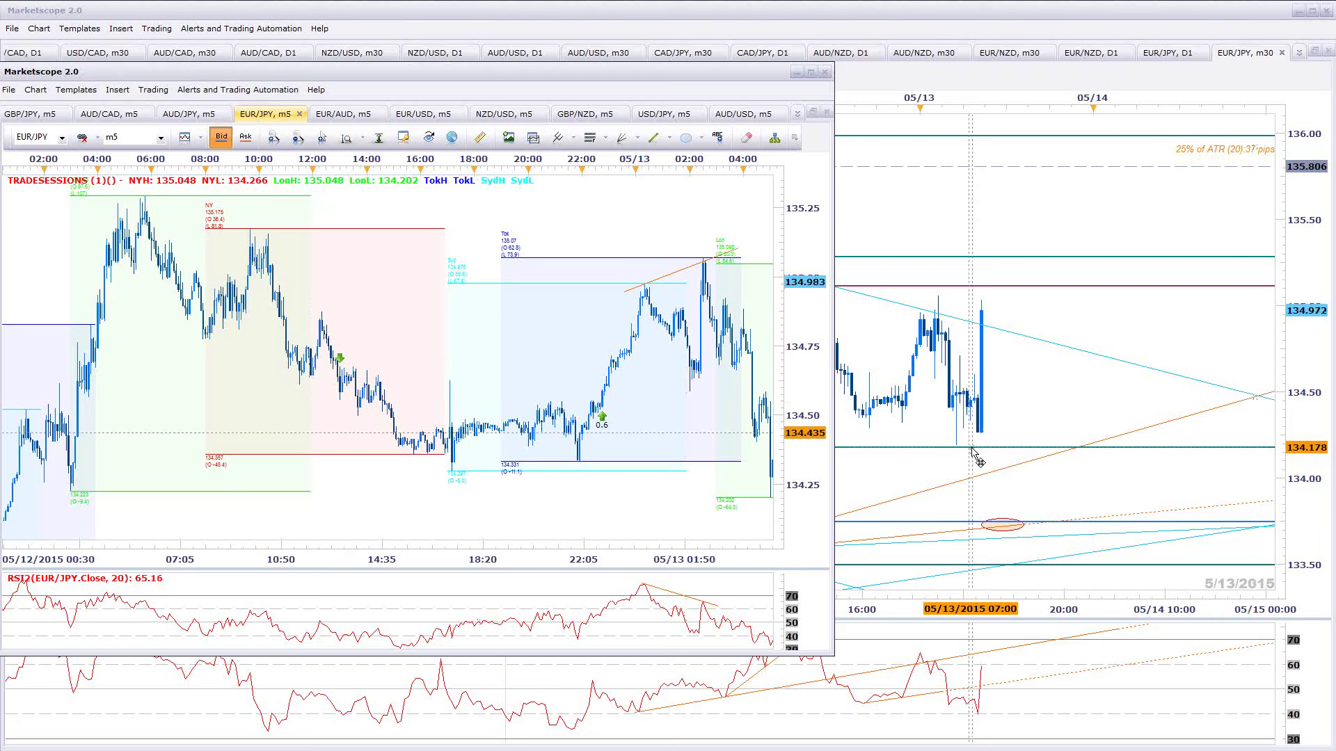
Examine the marked May 12 trade on the EUR/JPY m5 chart and the trading sessions through the May 13 New York open
{"action": "left_click", "coordinate": [933, 441]}
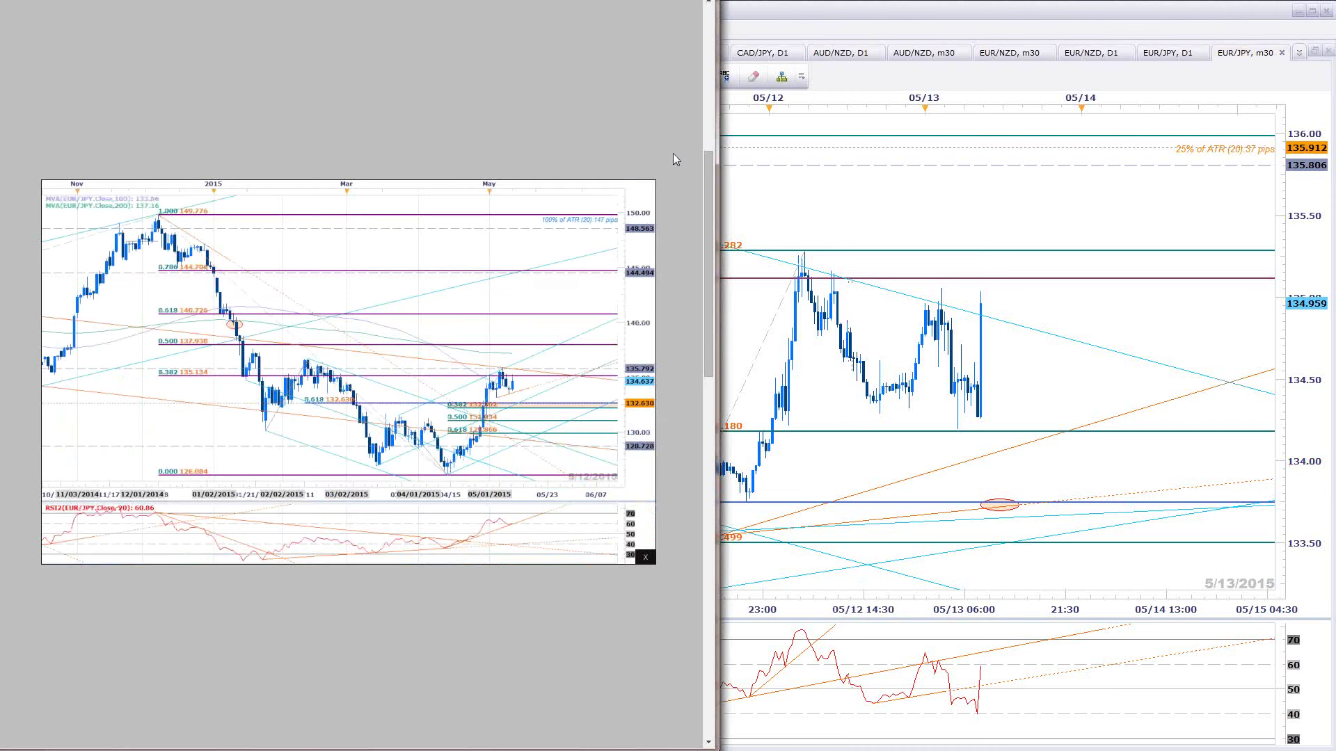
{"action": "left_click", "coordinate": [674, 159]}
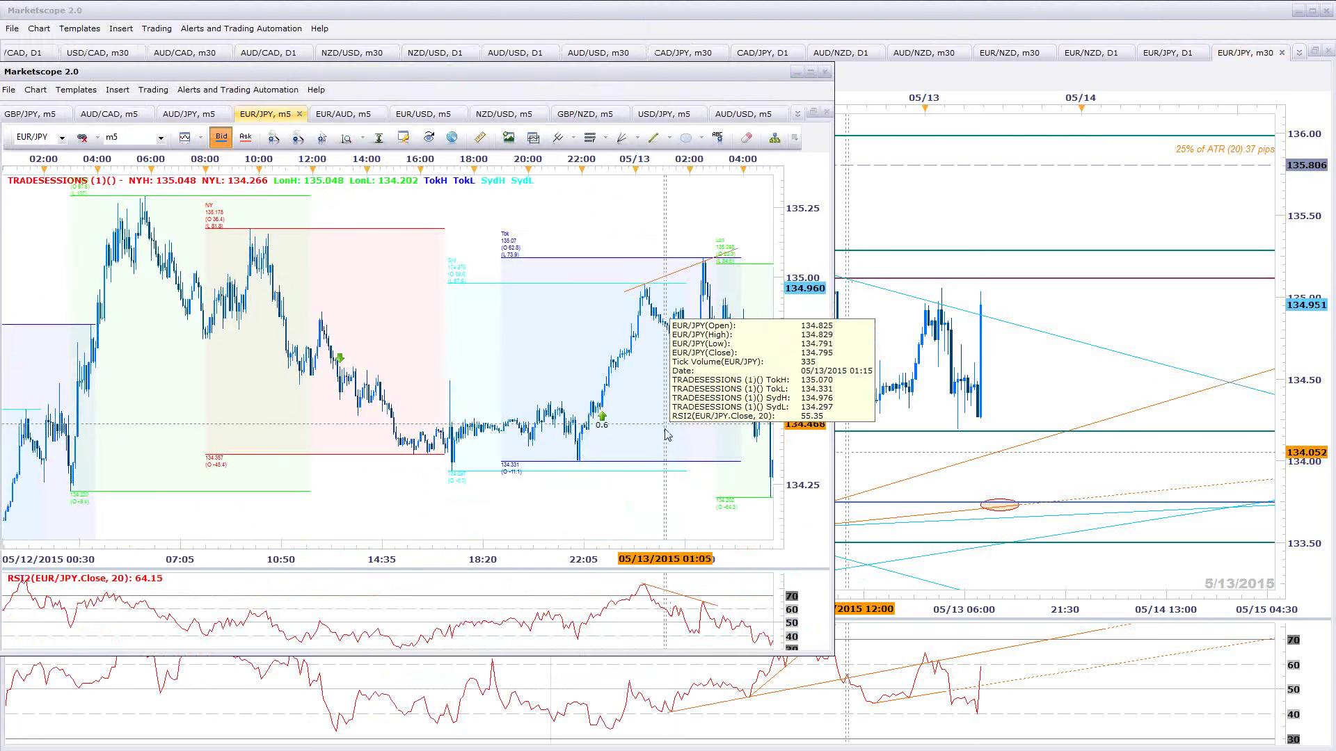
{"action": "scroll", "coordinate": [666, 435], "scroll_direction": "up", "scroll_amount": 1}
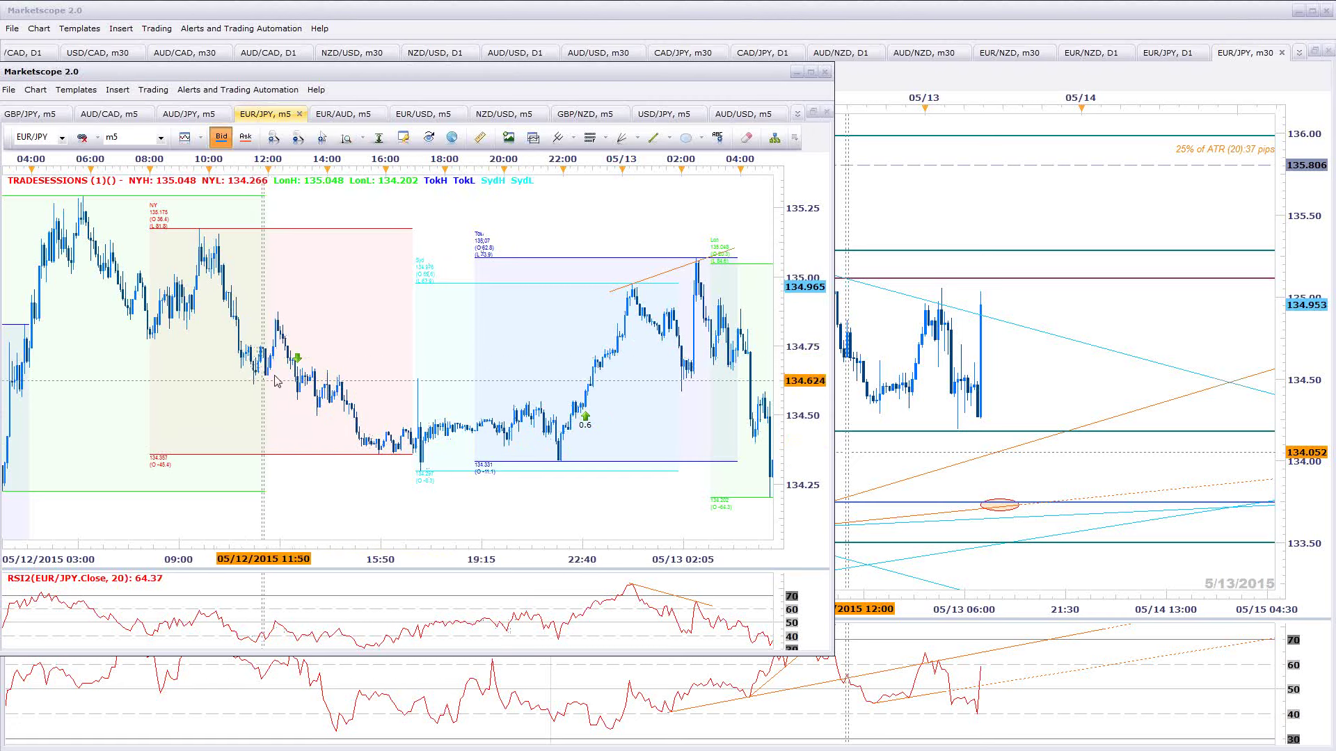
{"action": "mouse_move", "coordinate": [300, 365]}
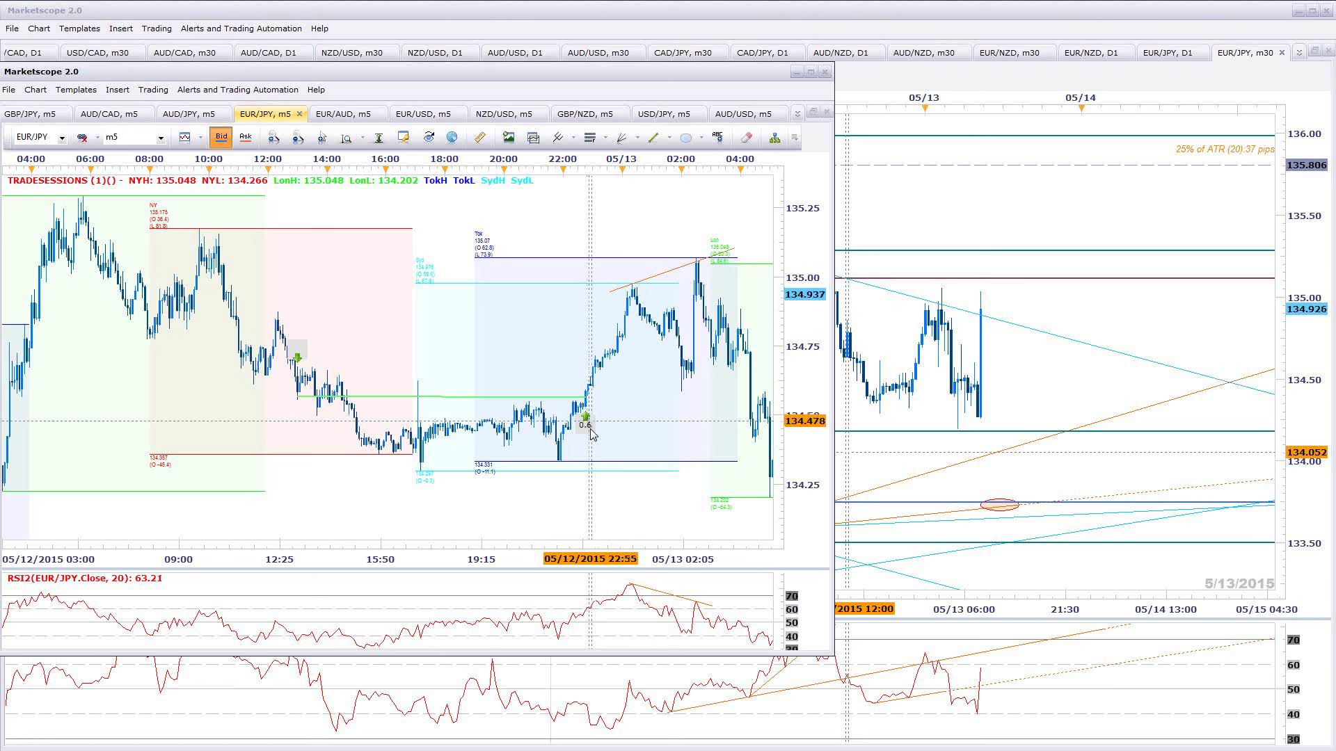
{"action": "scroll", "coordinate": [585, 428], "scroll_direction": "down", "scroll_amount": 10}
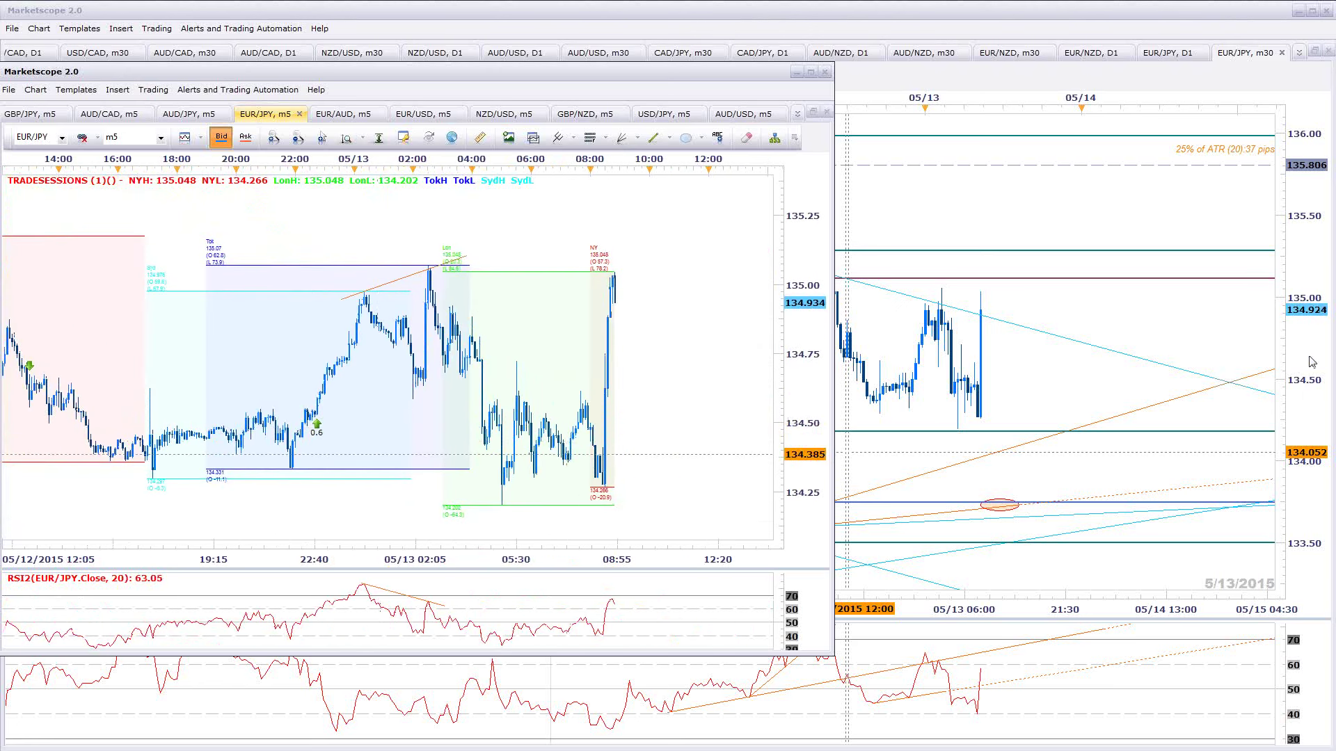
Switch to the EUR/JPY D1 chart and examine the RSI support trendline and the ascending channel drawn from the March and April lows
{"action": "left_click", "coordinate": [964, 325]}
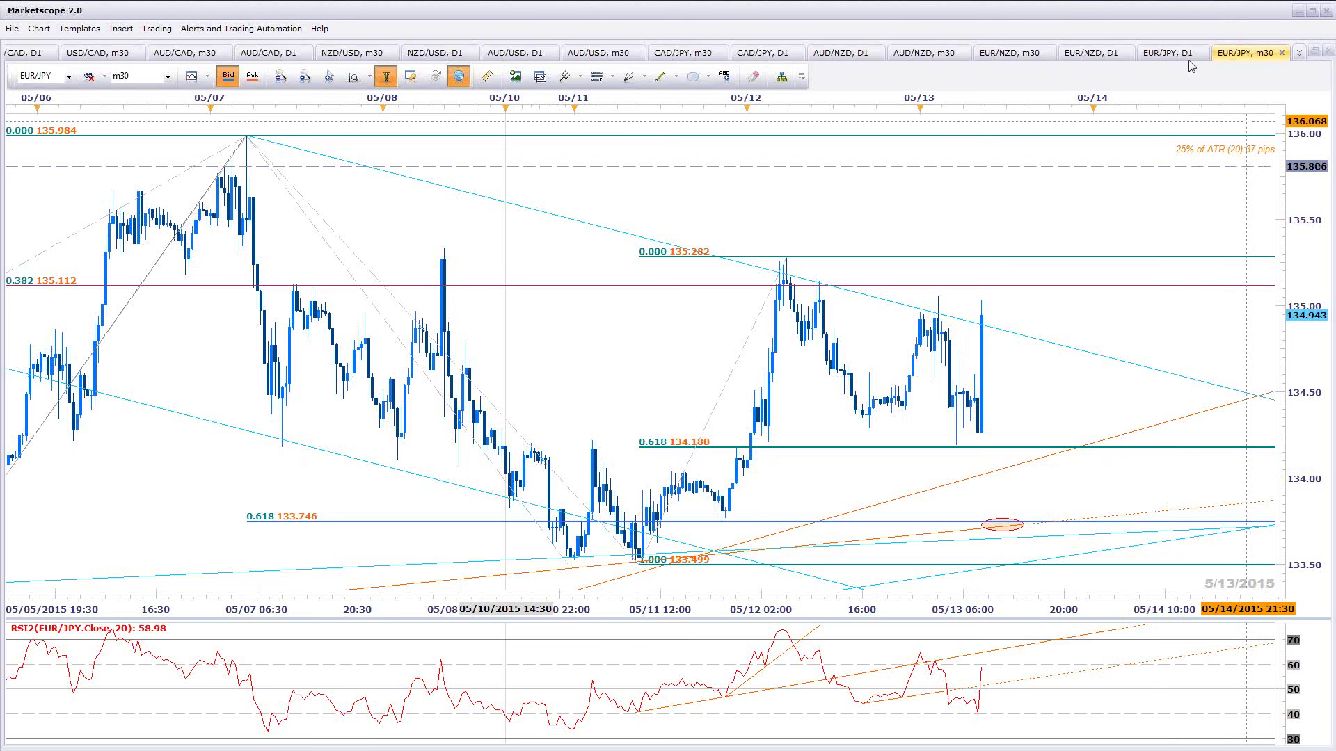
{"action": "left_click", "coordinate": [1169, 53]}
{"action": "left_click_drag", "start_coordinate": [1225, 446], "coordinate": [1126, 415]}
{"action": "scroll", "coordinate": [1163, 462], "scroll_direction": "down", "scroll_amount": 1}
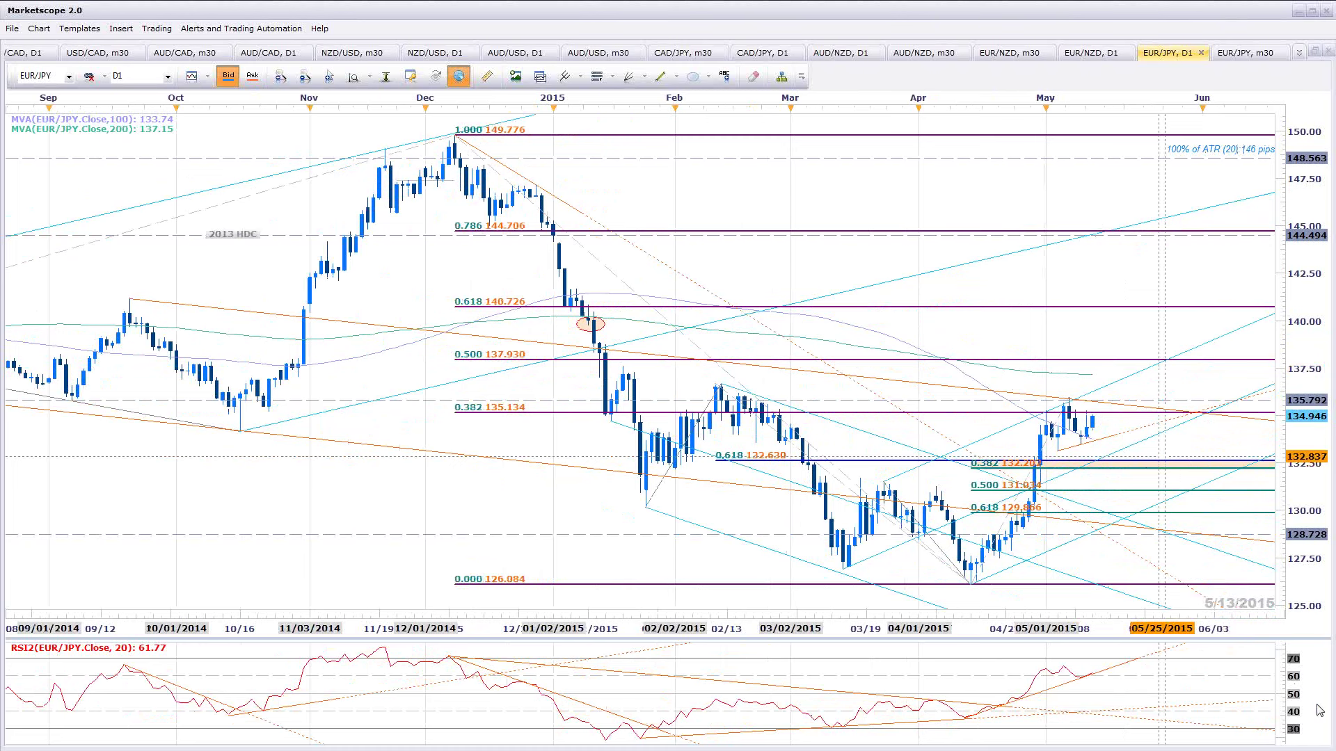
{"action": "left_click", "coordinate": [1069, 685]}
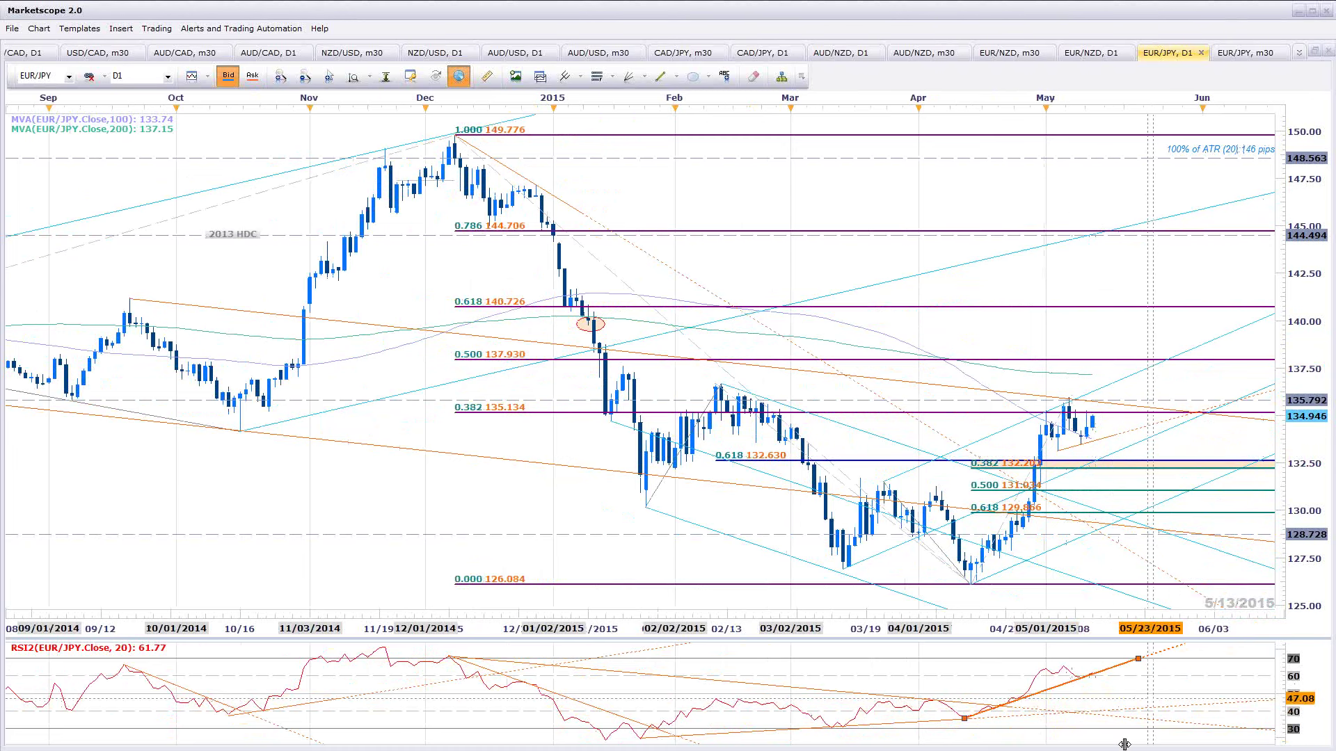
{"action": "left_click", "coordinate": [1116, 453]}
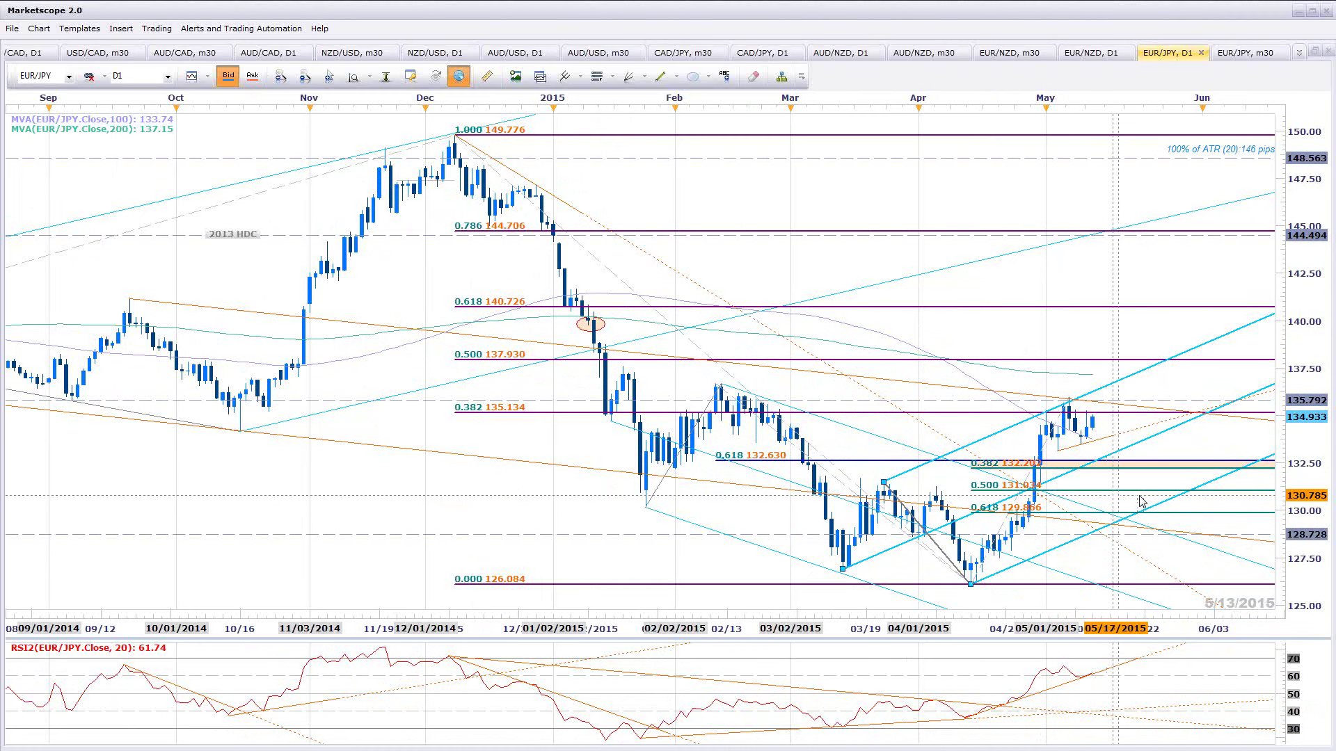
{"action": "left_click_drag", "start_coordinate": [1210, 443], "coordinate": [1196, 441]}
Return to the EUR/JPY m30 chart and examine the descending channel from the May 7 high against the 135.112 and 135.282 levels
{"action": "left_click", "coordinate": [1252, 56]}
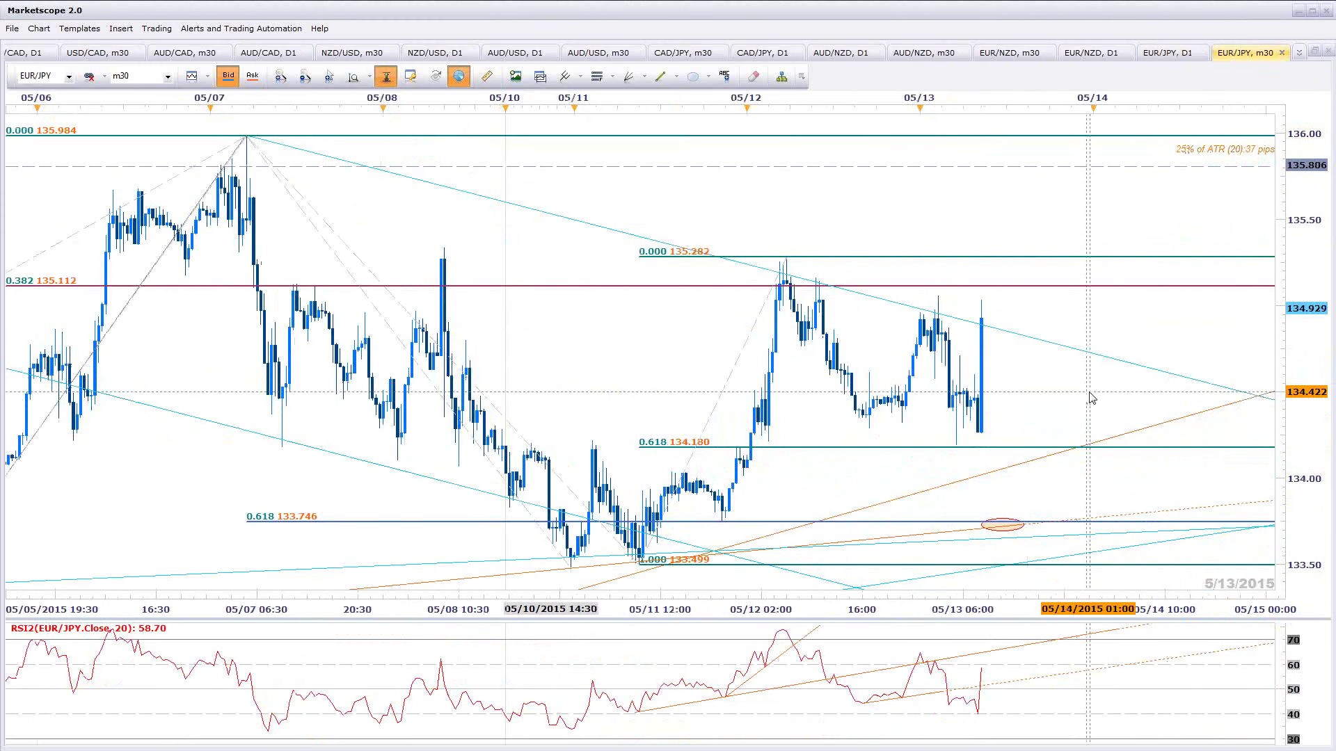
{"action": "scroll", "coordinate": [1083, 550], "scroll_direction": "down", "scroll_amount": 1}
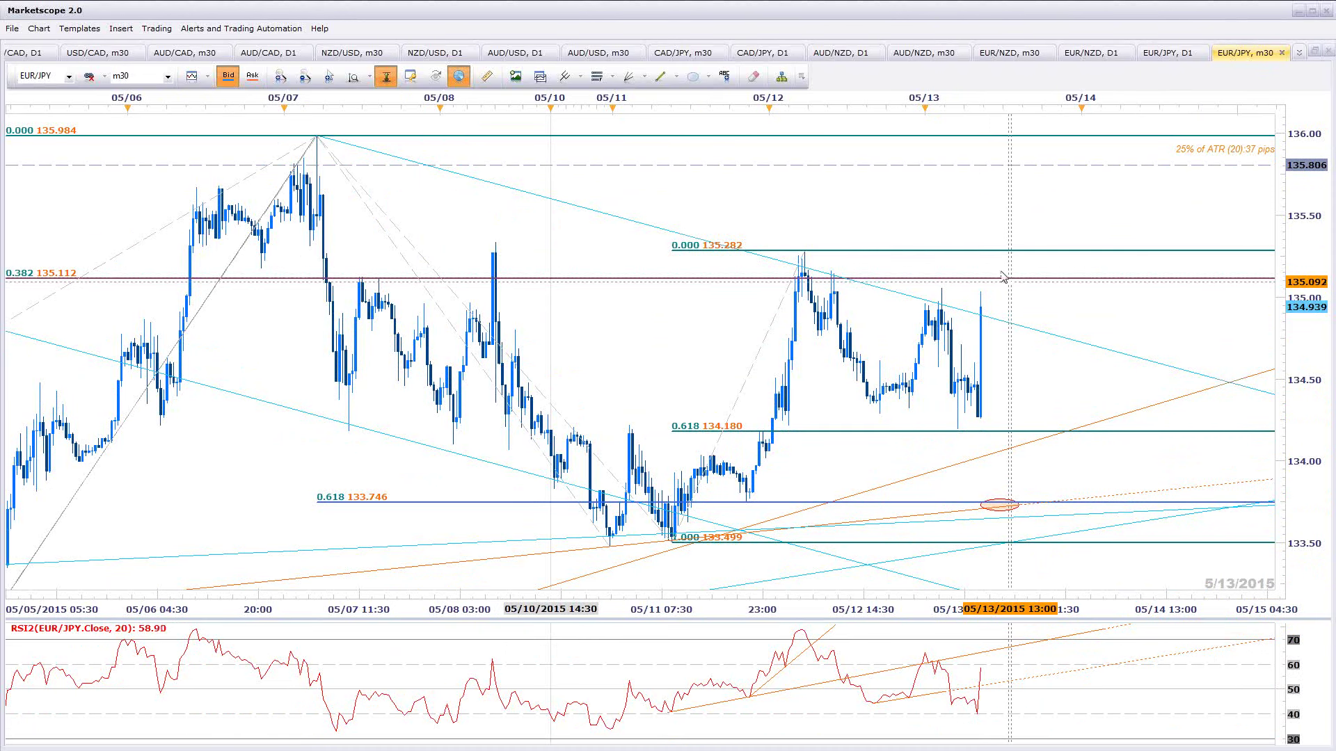
{"action": "left_click", "coordinate": [802, 263]}
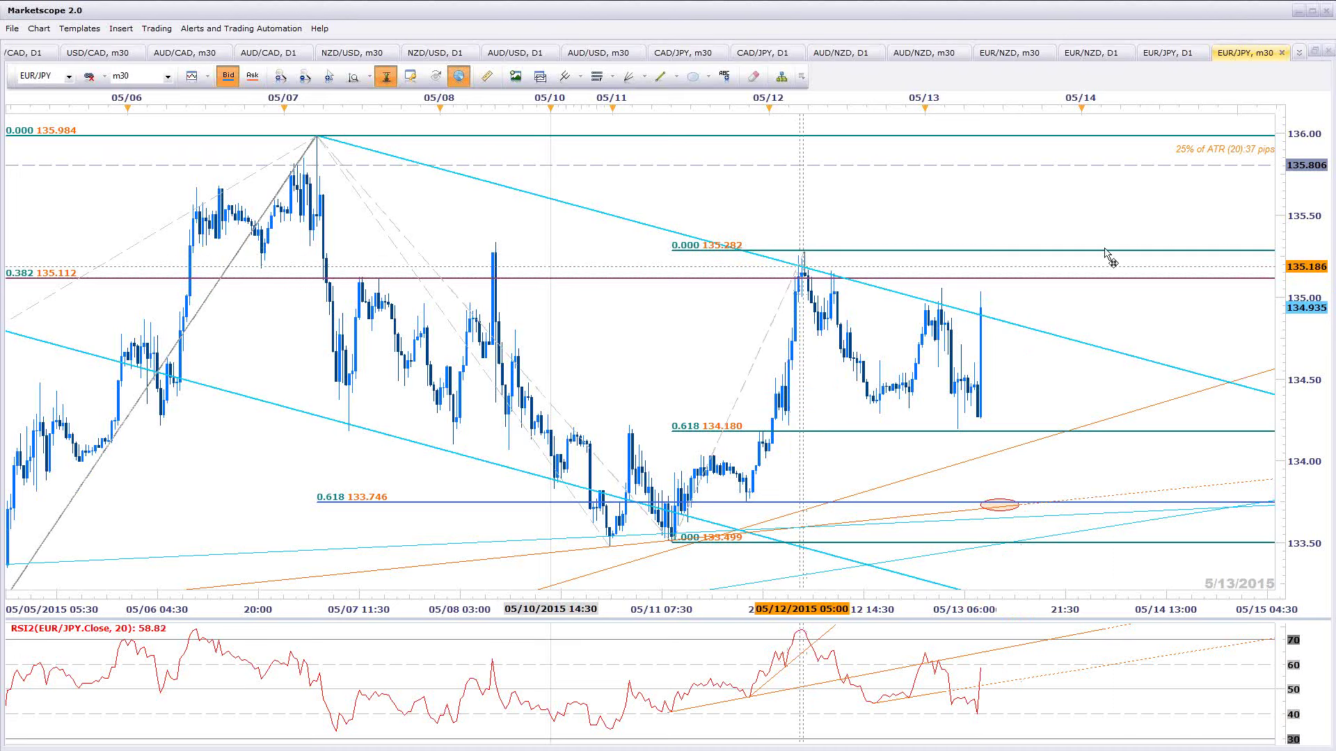
{"action": "scroll", "coordinate": [1253, 442], "scroll_direction": "up", "scroll_amount": 1}
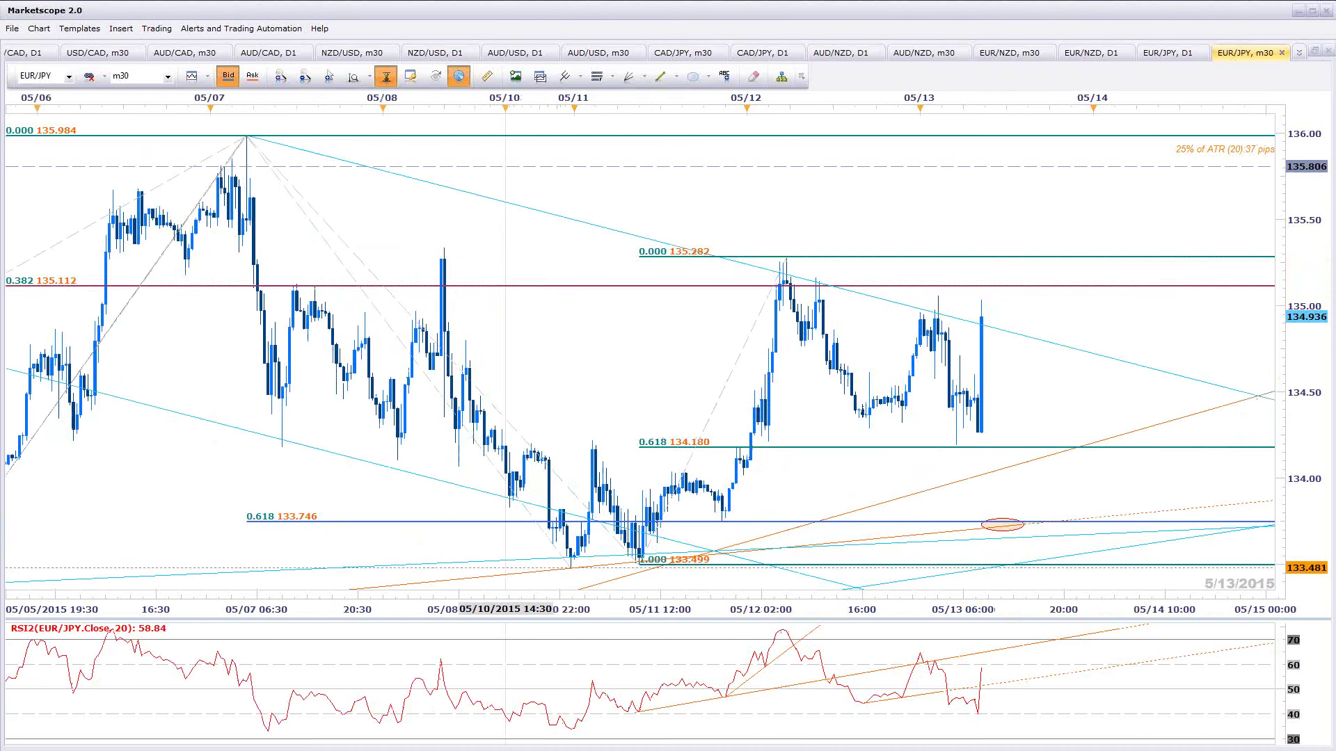
{"action": "scroll", "coordinate": [1235, 633], "scroll_direction": "down", "scroll_amount": 1}
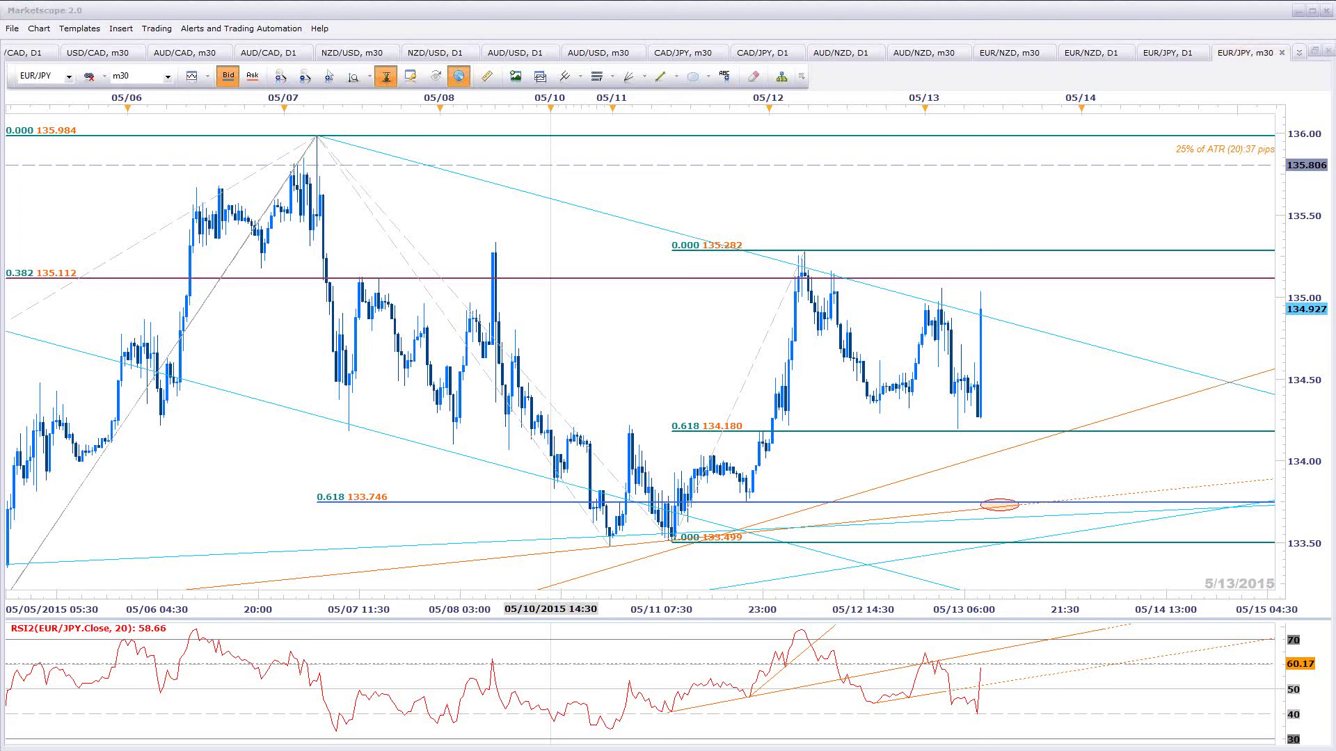
{"action": "left_click", "coordinate": [1083, 379]}
{"action": "scroll", "coordinate": [1083, 378], "scroll_direction": "up", "scroll_amount": 1}
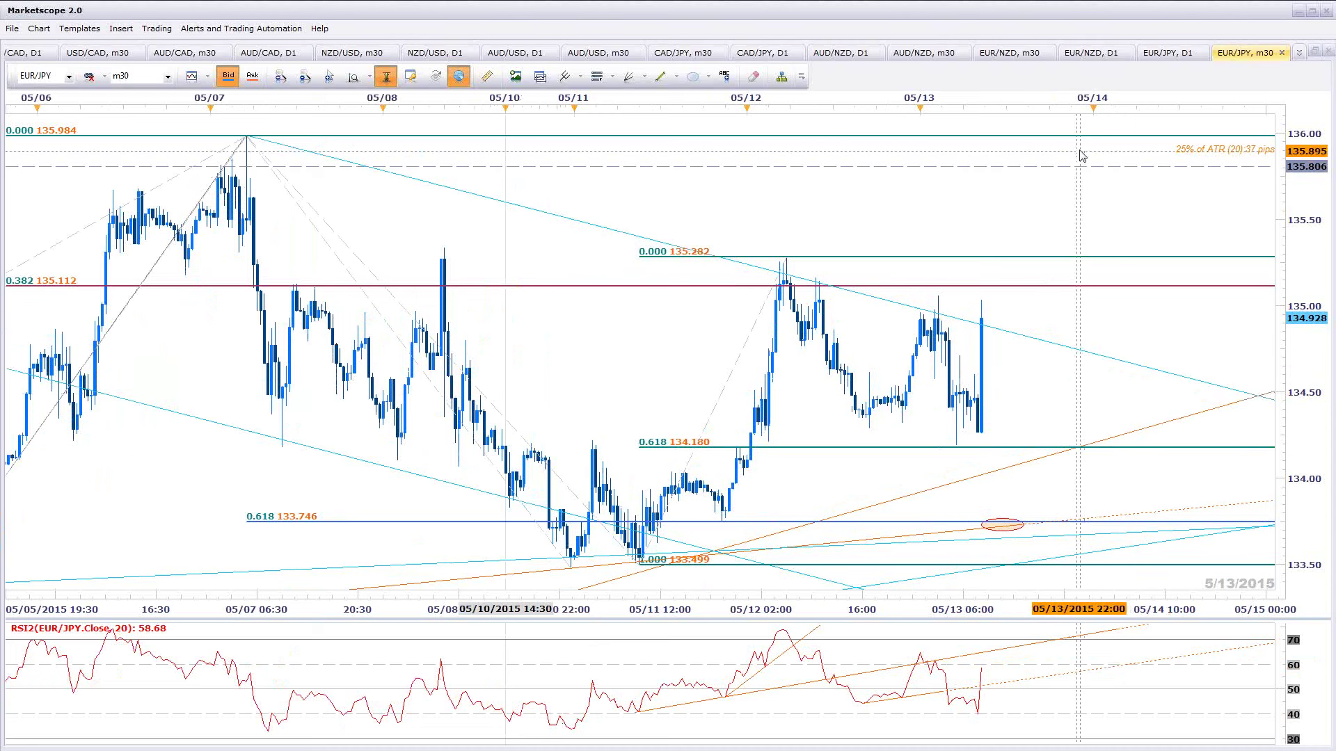
{"action": "scroll", "coordinate": [1094, 204], "scroll_direction": "down", "scroll_amount": 1}
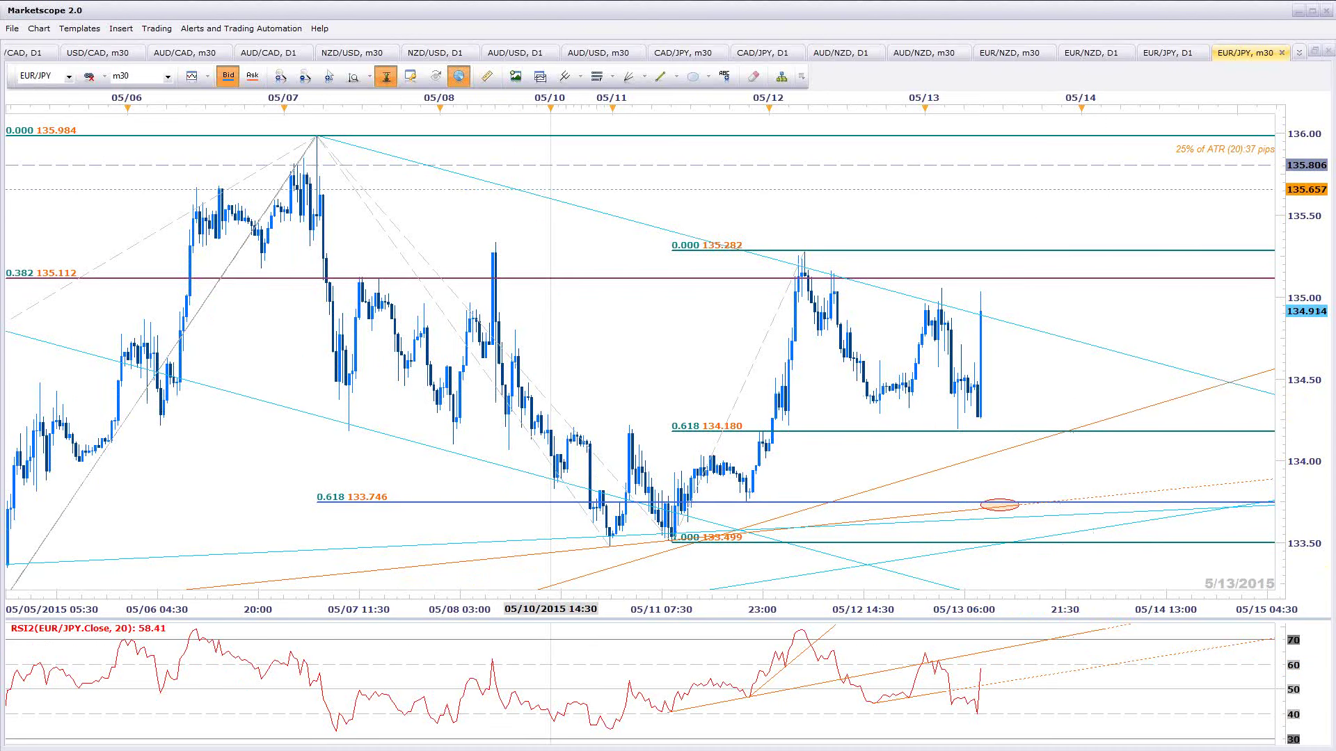
On the EUR/JPY m5 chart, draw a rising trendline under the May 13 lows of the RSI
{"action": "key", "text": "alt+Tab"}
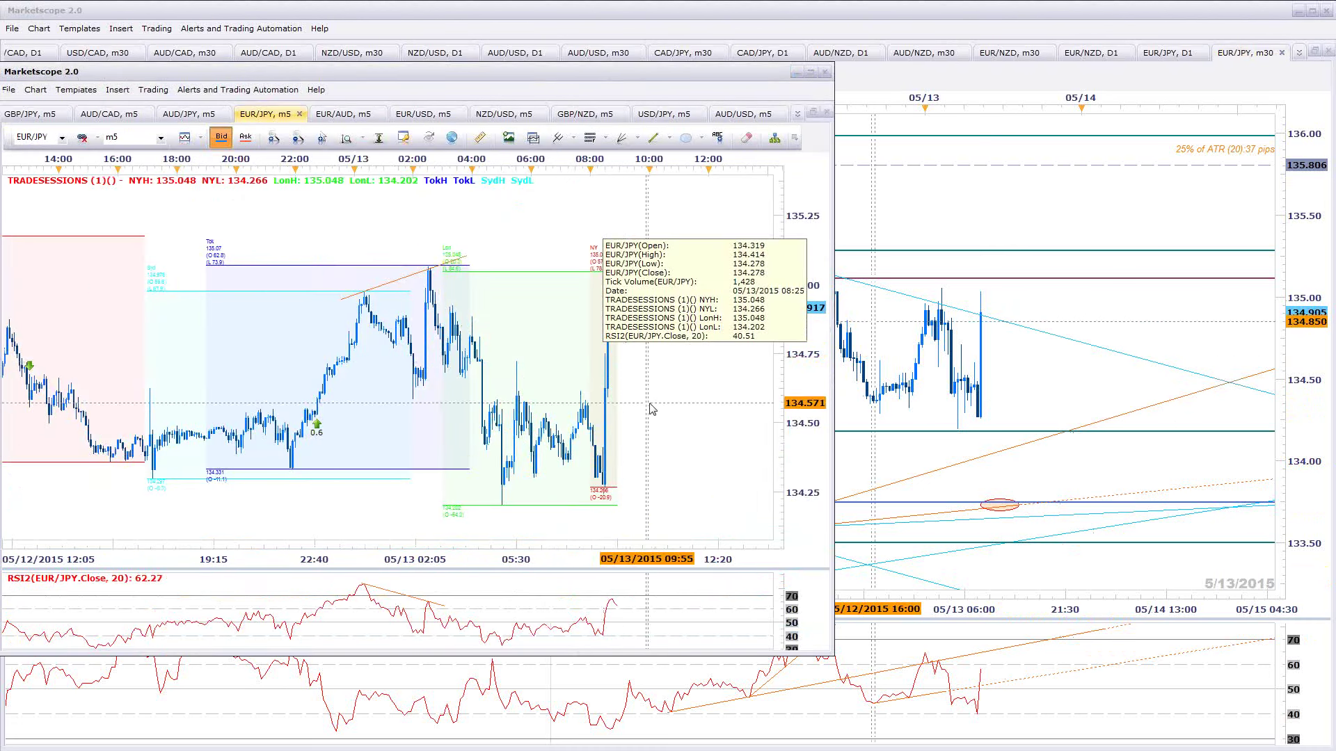
{"action": "scroll", "coordinate": [706, 419], "scroll_direction": "up", "scroll_amount": 2}
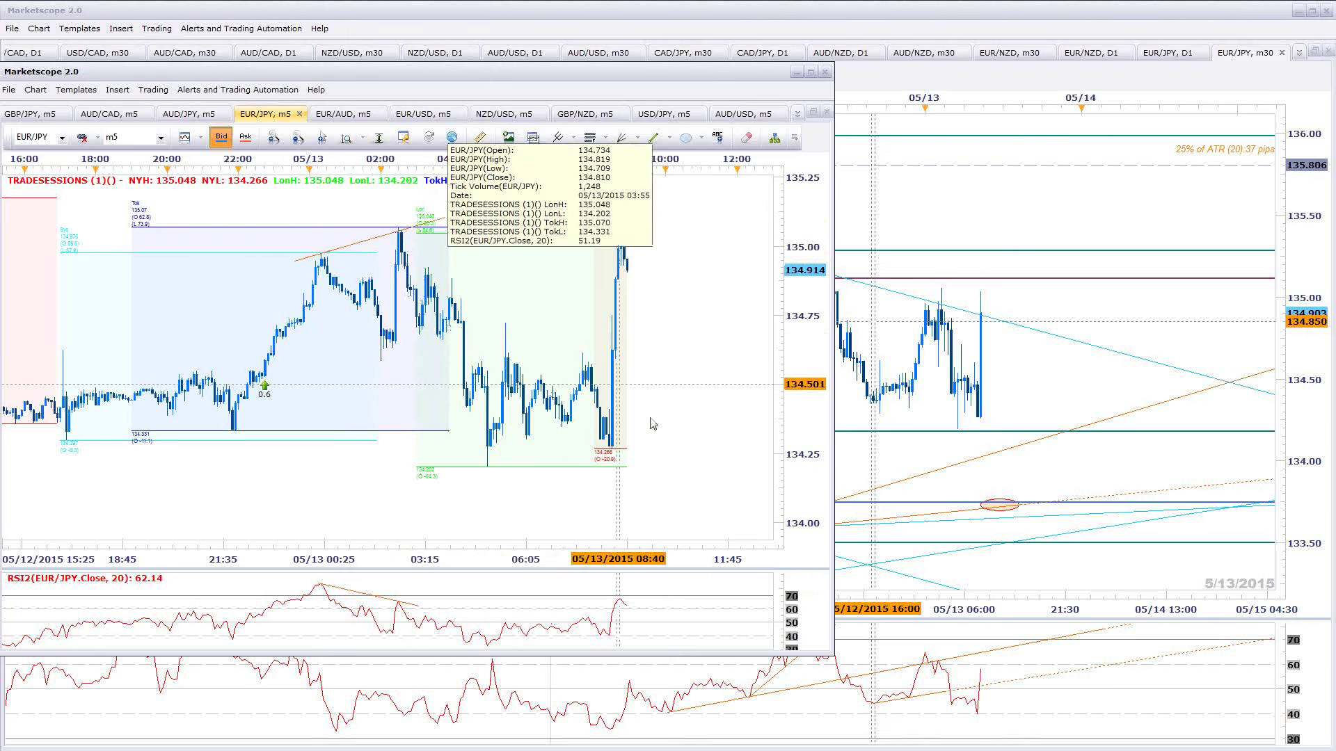
{"action": "scroll", "coordinate": [612, 556], "scroll_direction": "down", "scroll_amount": 1}
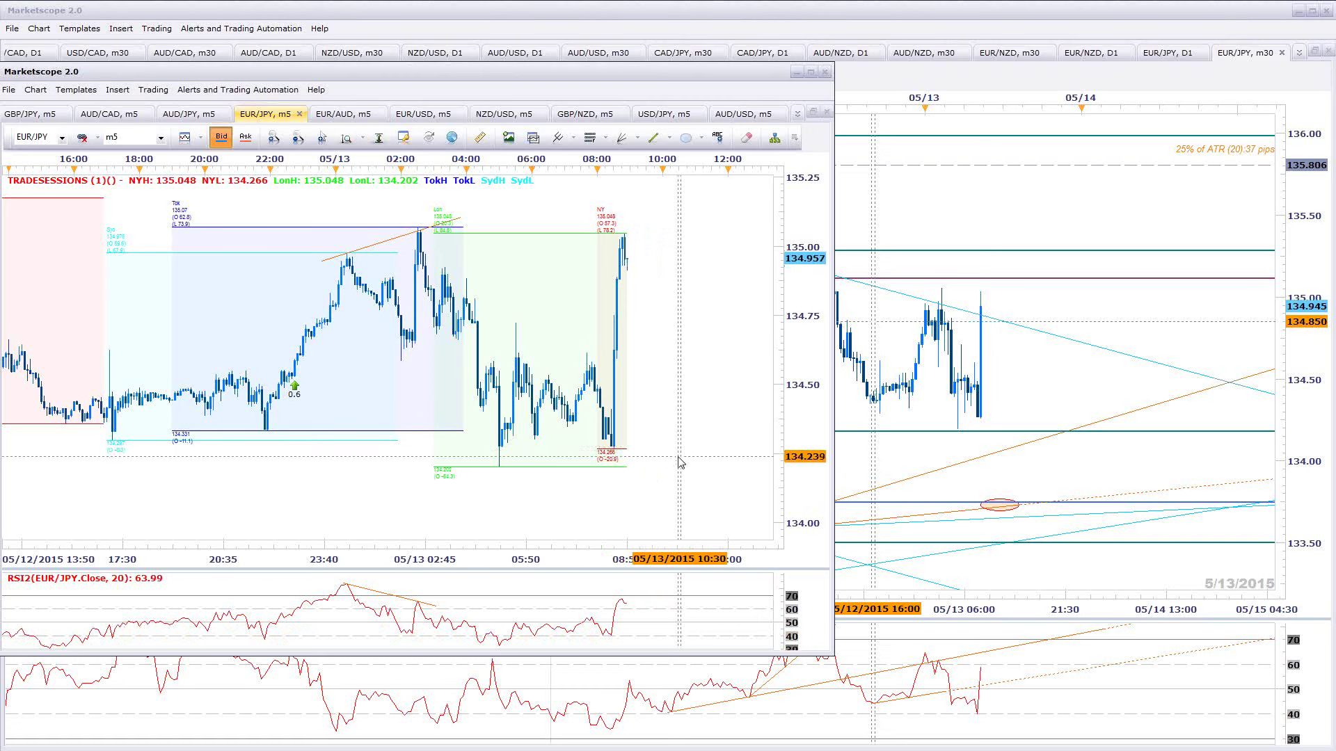
{"action": "left_click", "coordinate": [654, 137]}
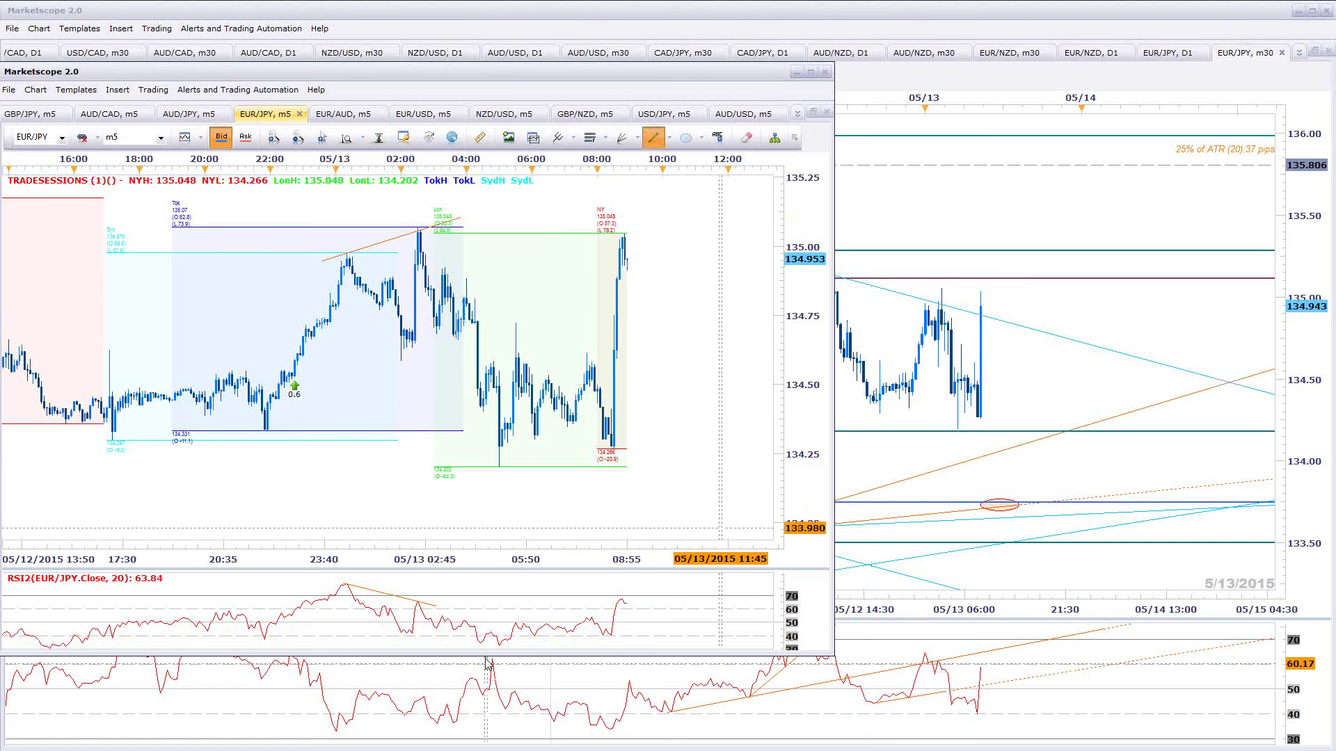
{"action": "left_click_drag", "start_coordinate": [498, 646], "coordinate": [692, 627]}
{"action": "key", "text": "Return"}
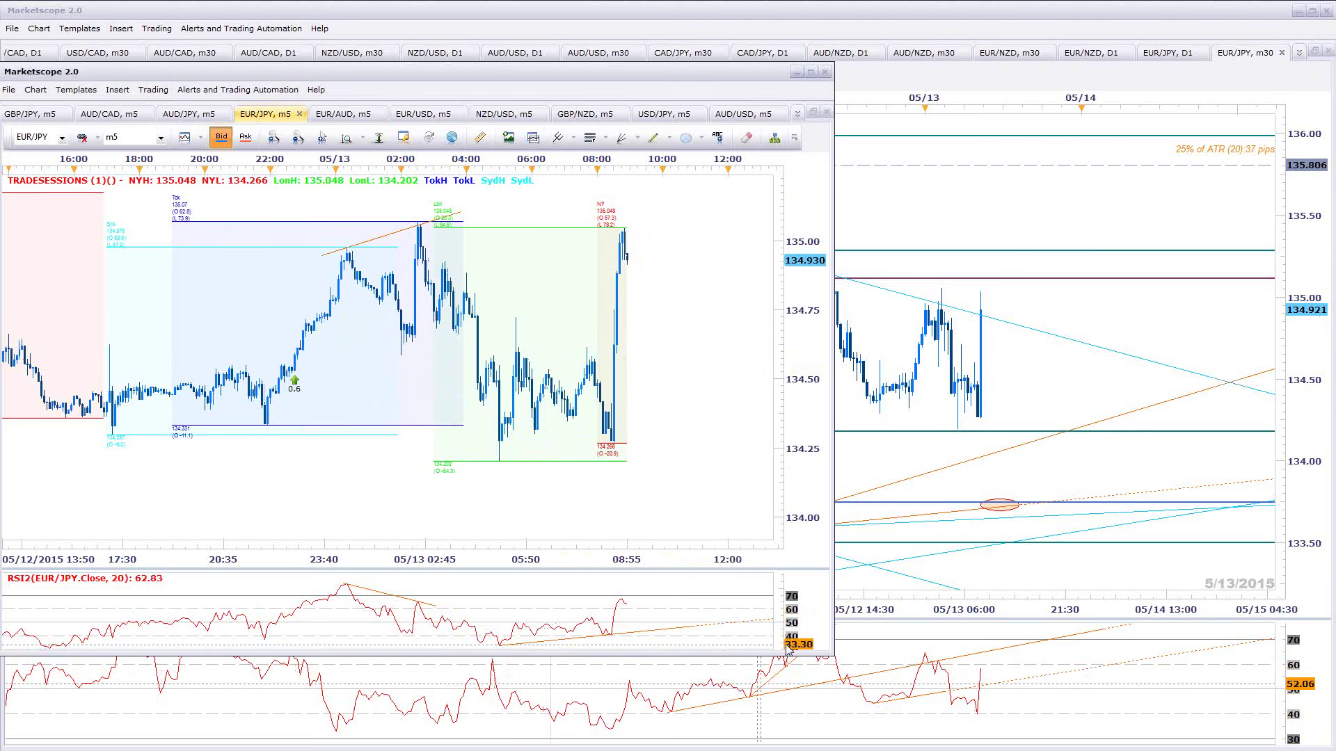
Examine the May 13 rally on the EUR/JPY m5 chart and compare it with the descending channel line on the m30 chart
{"action": "scroll", "coordinate": [739, 416], "scroll_direction": "up", "scroll_amount": 1}
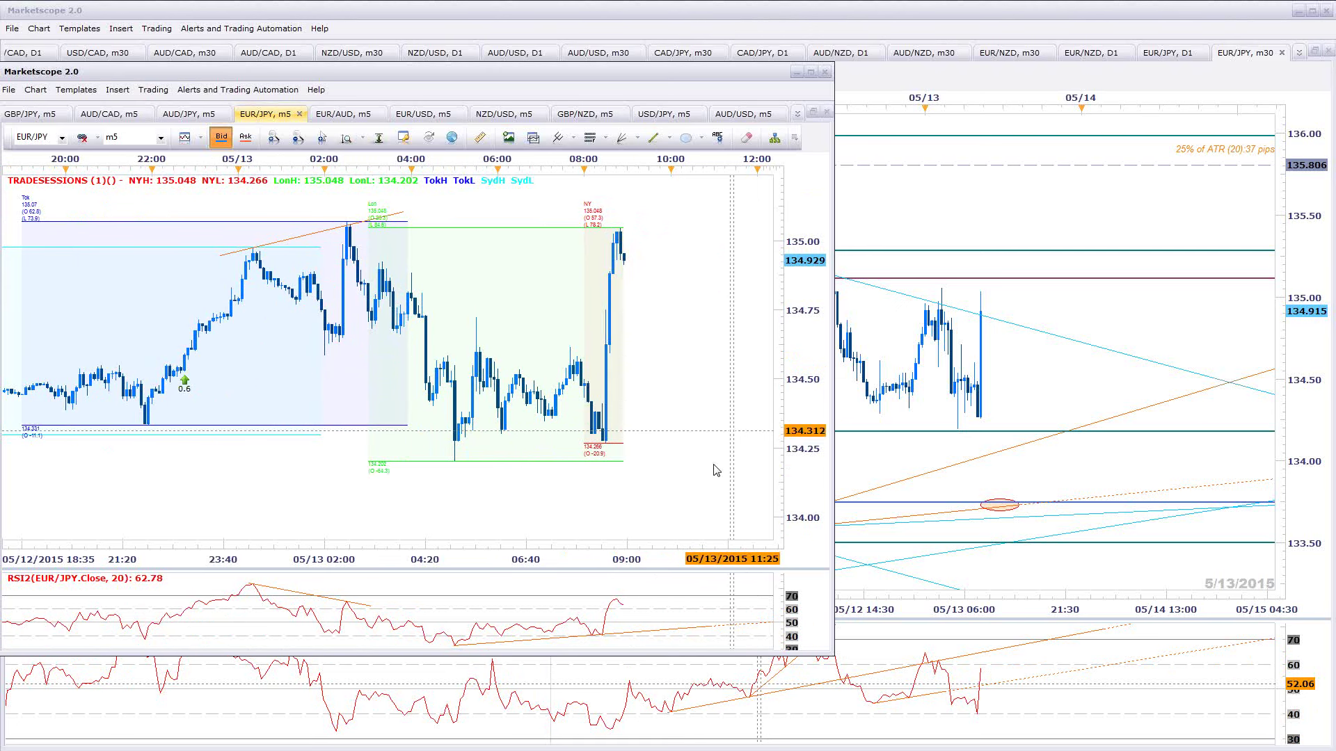
{"action": "scroll", "coordinate": [710, 462], "scroll_direction": "down", "scroll_amount": 1}
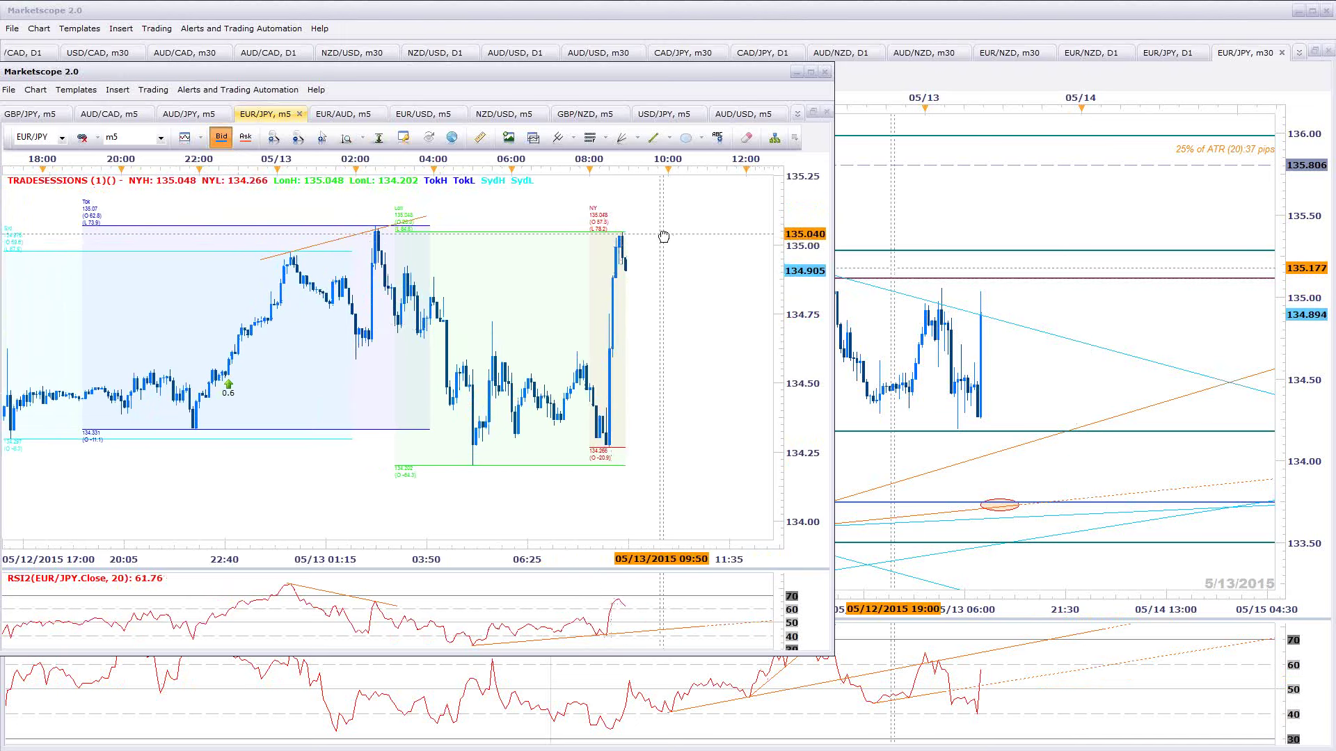
{"action": "scroll", "coordinate": [675, 313], "scroll_direction": "up", "scroll_amount": 1}
{"action": "left_click", "coordinate": [1139, 313]}
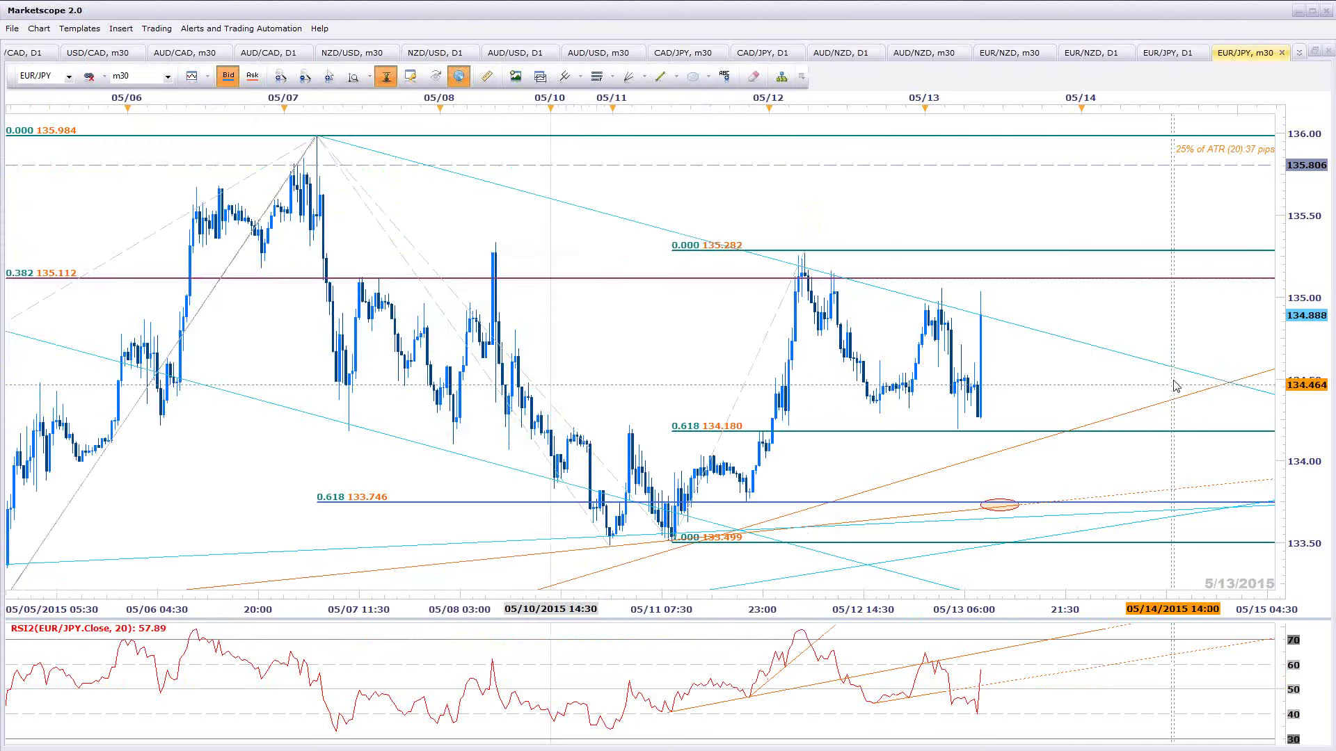
{"action": "scroll", "coordinate": [1164, 382], "scroll_direction": "up", "scroll_amount": 3}
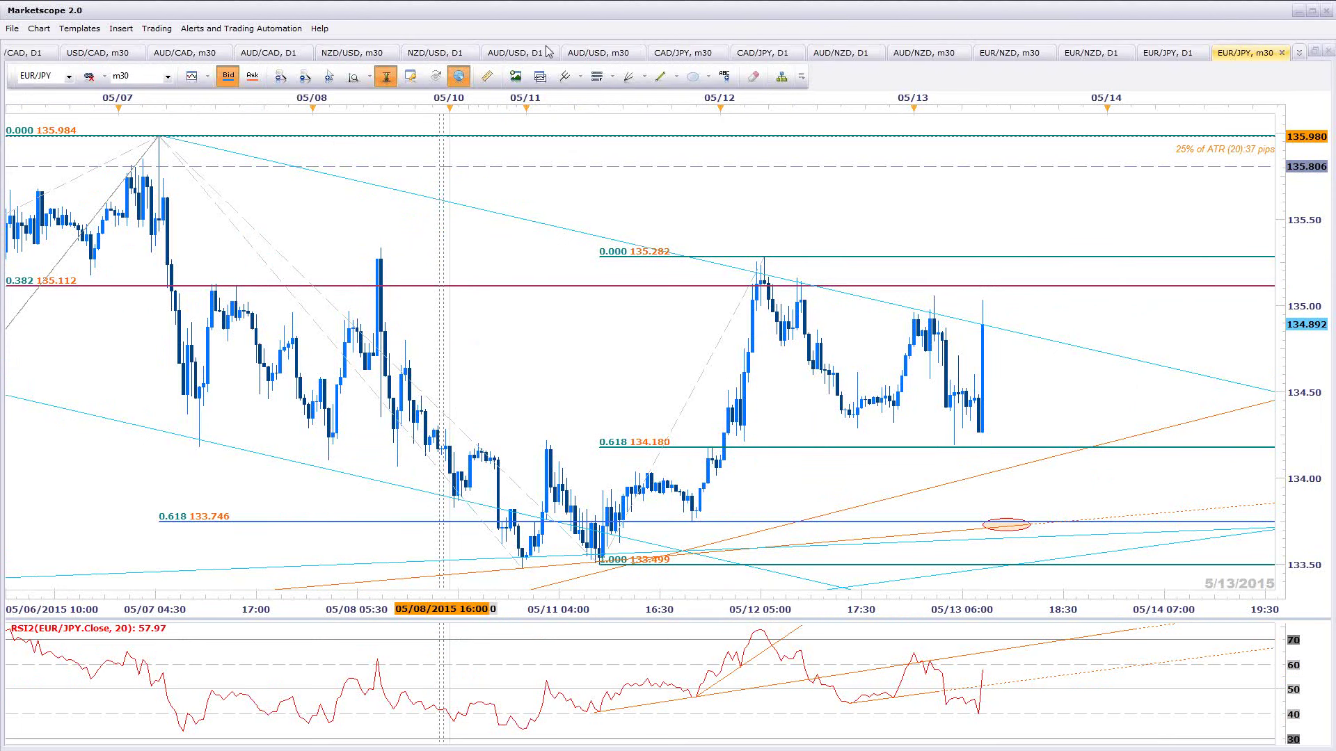
Close the EUR/JPY m5 chart and return to the EUR/JPY m30 chart, framed from May 5 to May 15
{"action": "key", "text": "alt+Tab"}
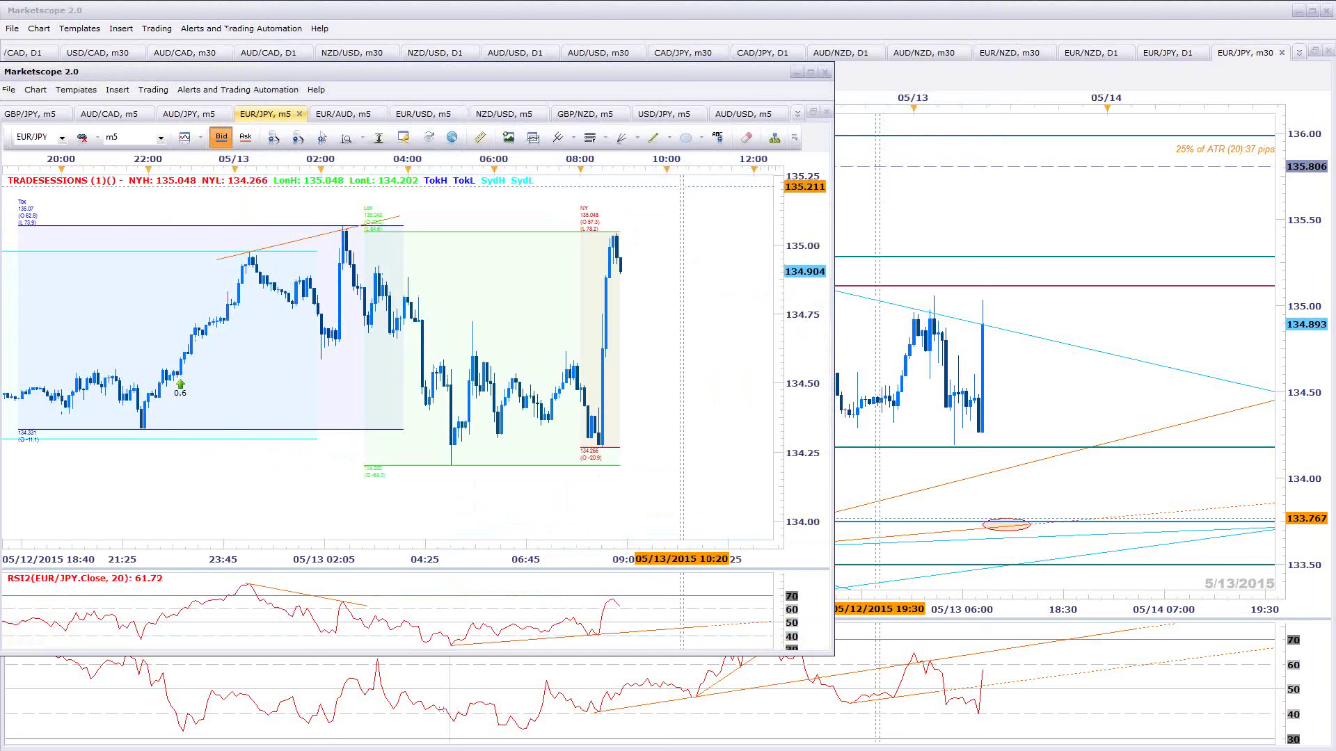
{"action": "key", "text": "ctrl+F4"}
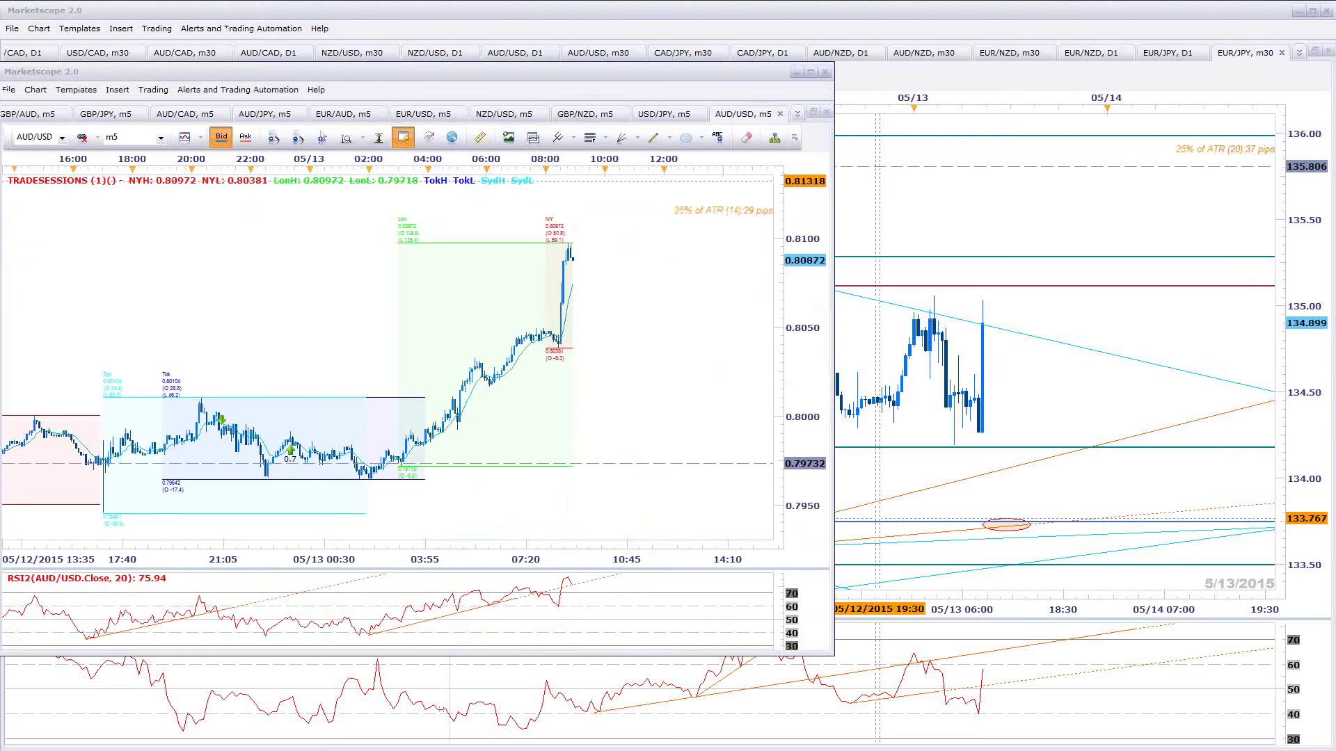
{"action": "left_click", "coordinate": [1100, 368]}
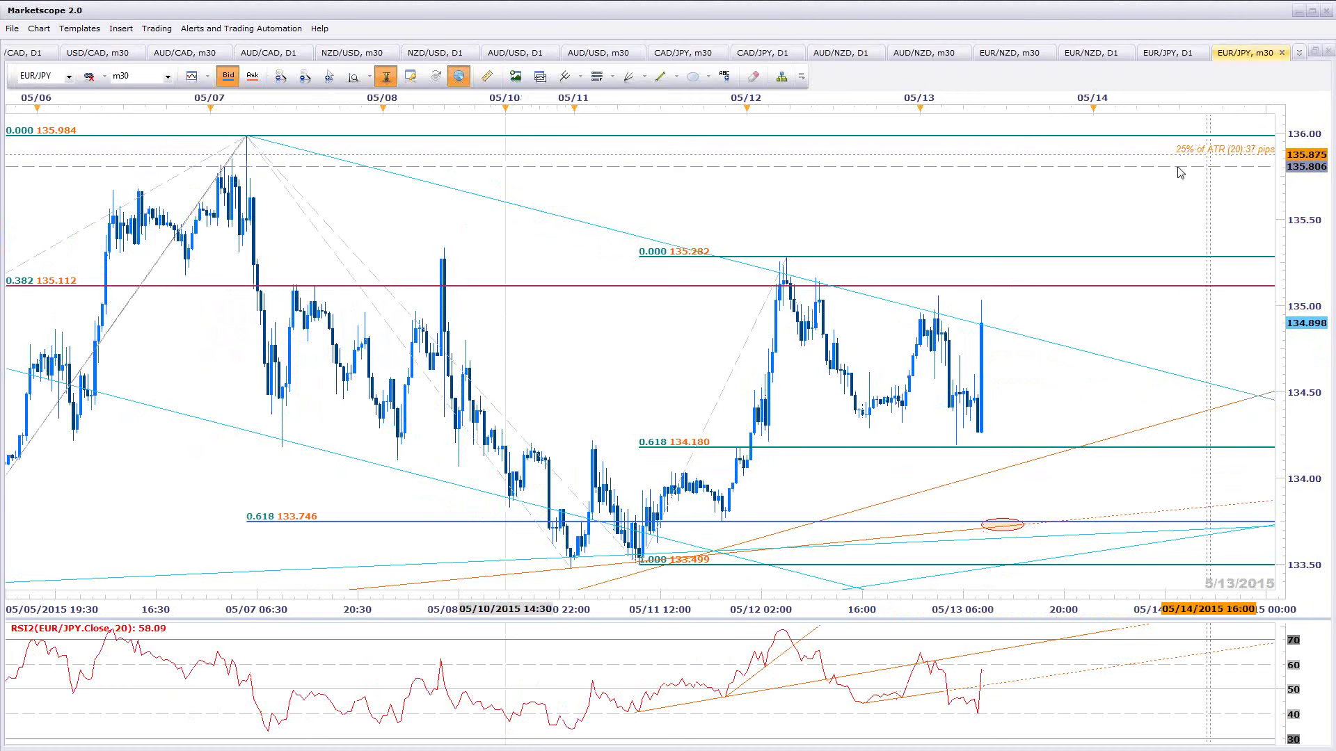
{"action": "scroll", "coordinate": [1182, 365], "scroll_direction": "down", "scroll_amount": 1}
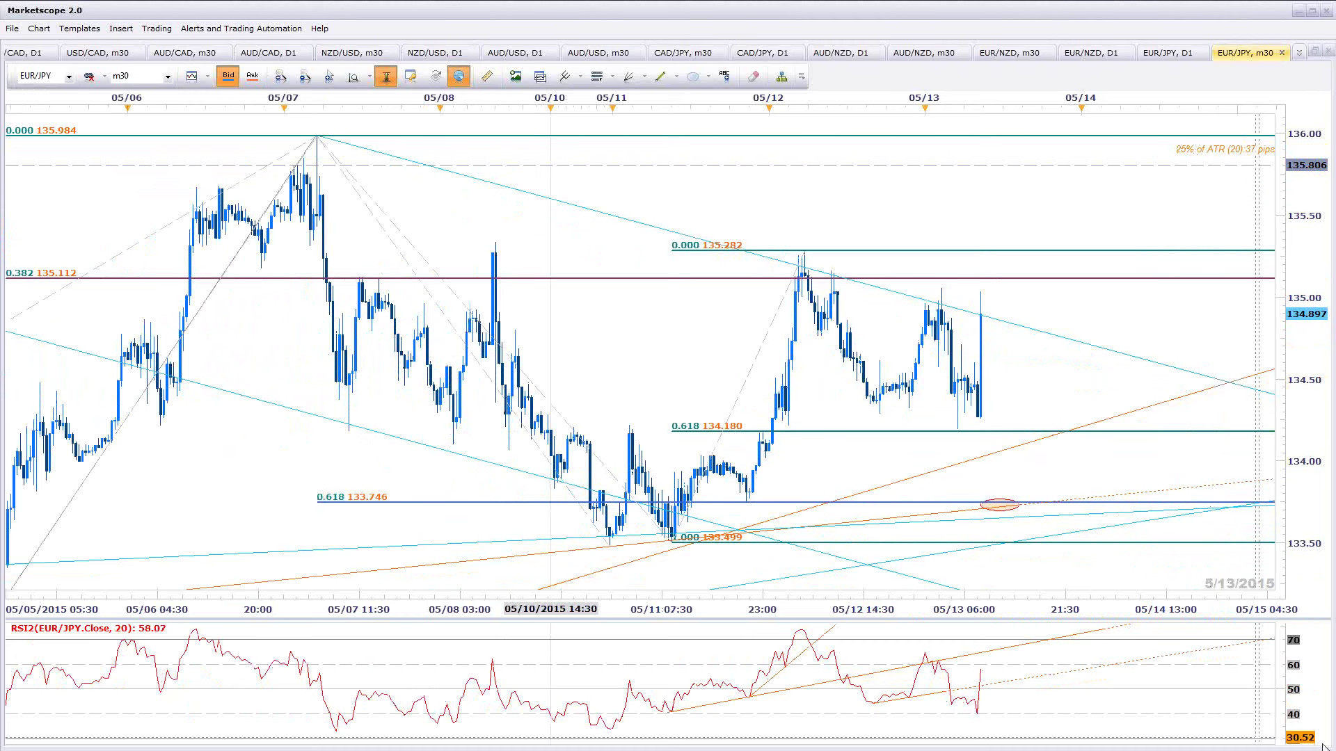
On the EUR/JPY m30 RSI, draw a falling trendline from the May 12 high across the May 13 high and delete the two rising support lines from May 11 and May 12
{"action": "scroll", "coordinate": [1005, 218], "scroll_direction": "up", "scroll_amount": 1}
{"action": "left_click", "coordinate": [660, 75]}
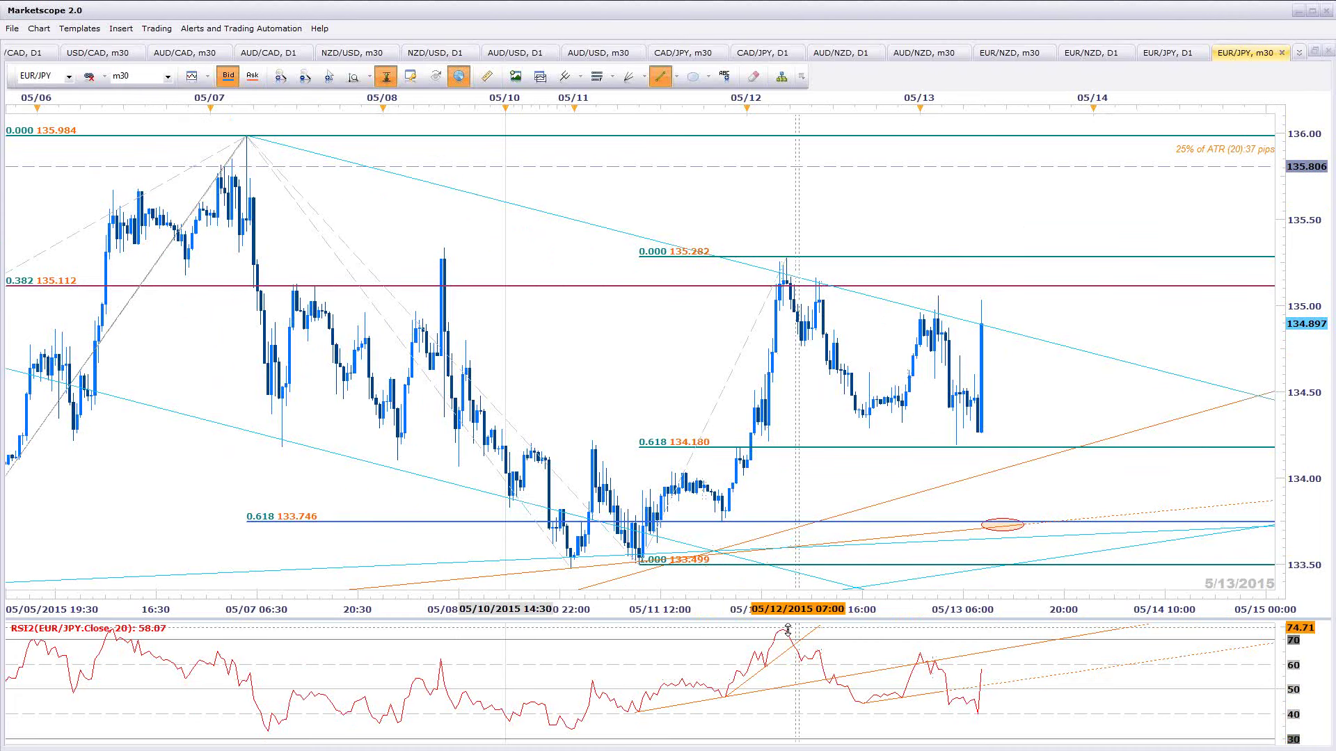
{"action": "left_click", "coordinate": [1093, 679]}
{"action": "key", "text": "Return"}
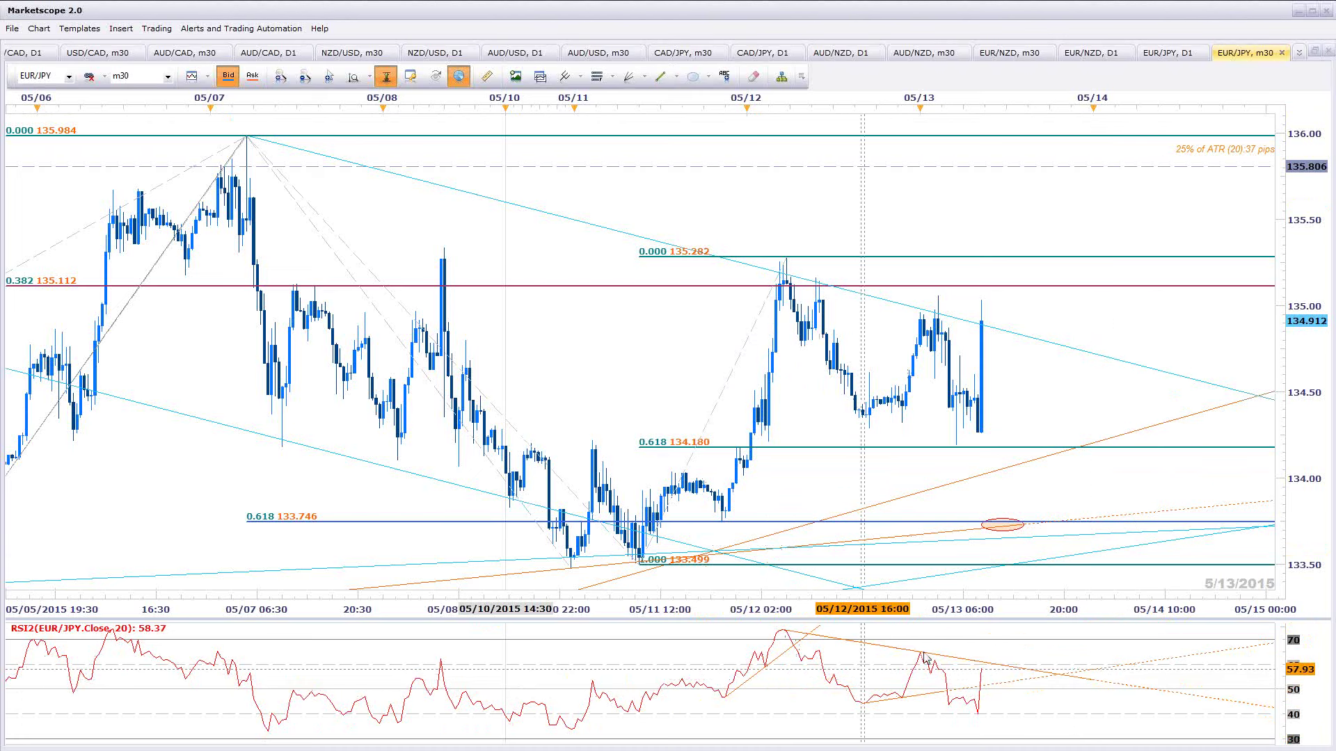
{"action": "left_click", "coordinate": [919, 697]}
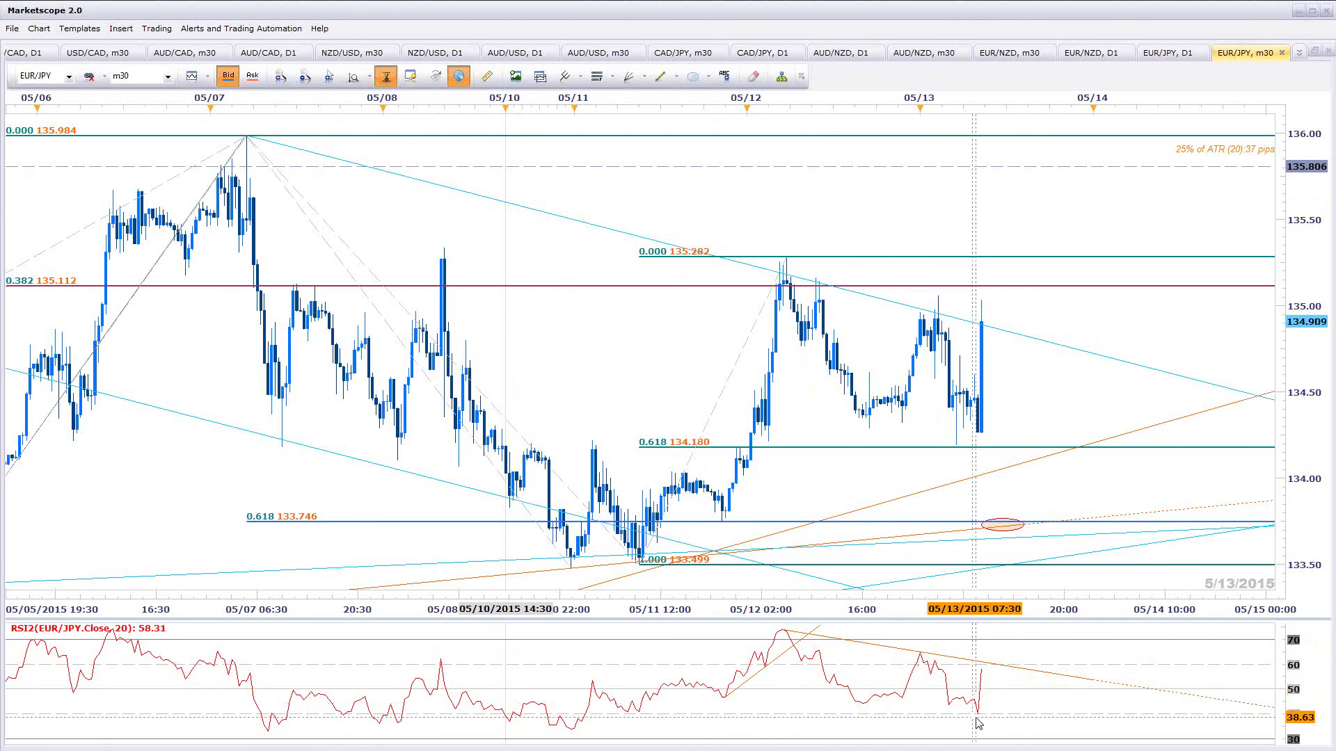
Examine EUR/JPY m30 price action from May 7 to May 14 against the descending channel line and the falling RSI trendline
{"action": "scroll", "coordinate": [1058, 716], "scroll_direction": "down", "scroll_amount": 3}
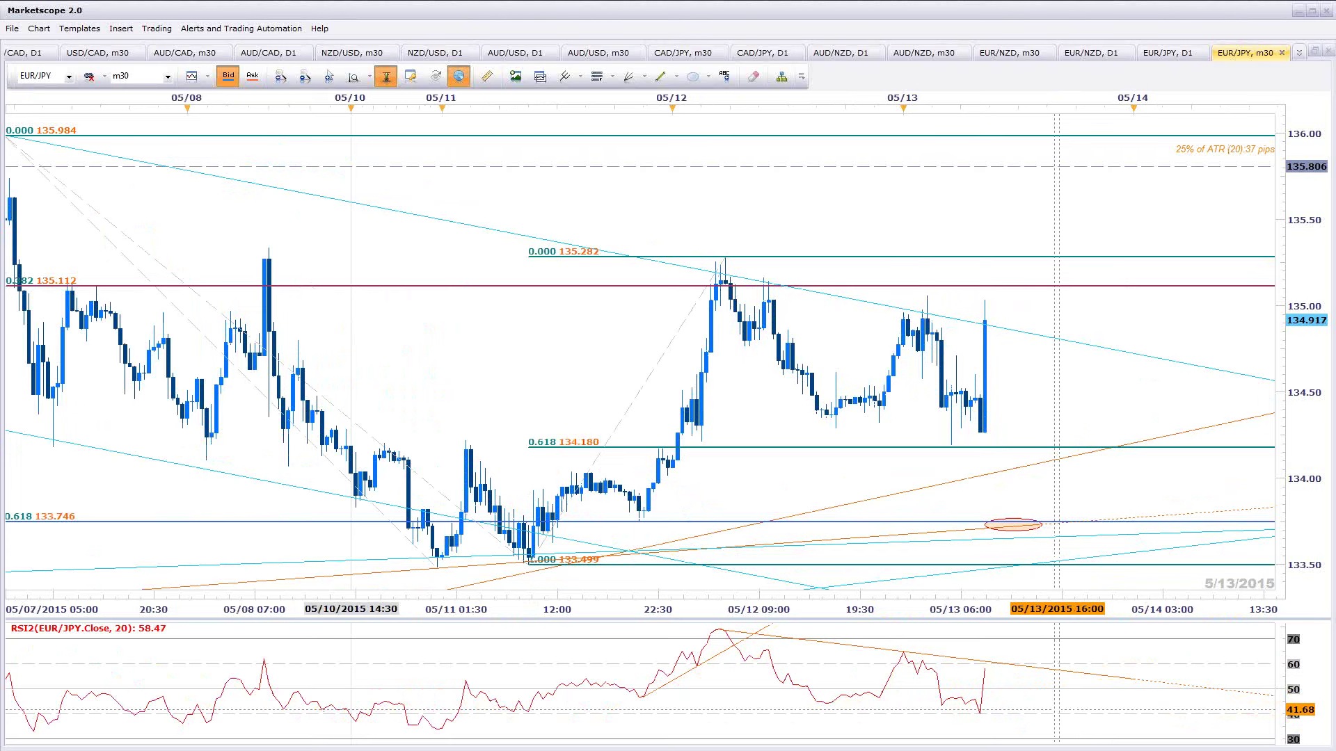
{"action": "scroll", "coordinate": [1056, 717], "scroll_direction": "down", "scroll_amount": 1}
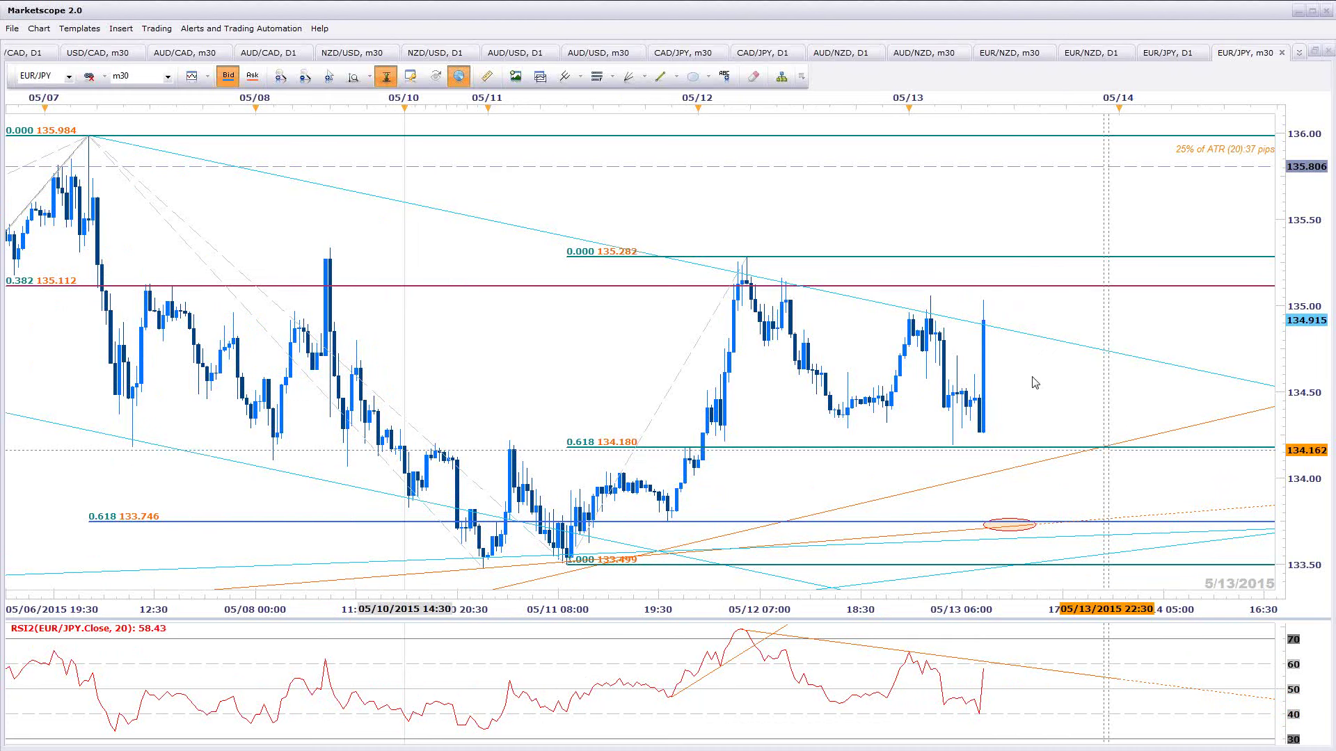
{"action": "key", "text": "Left"}
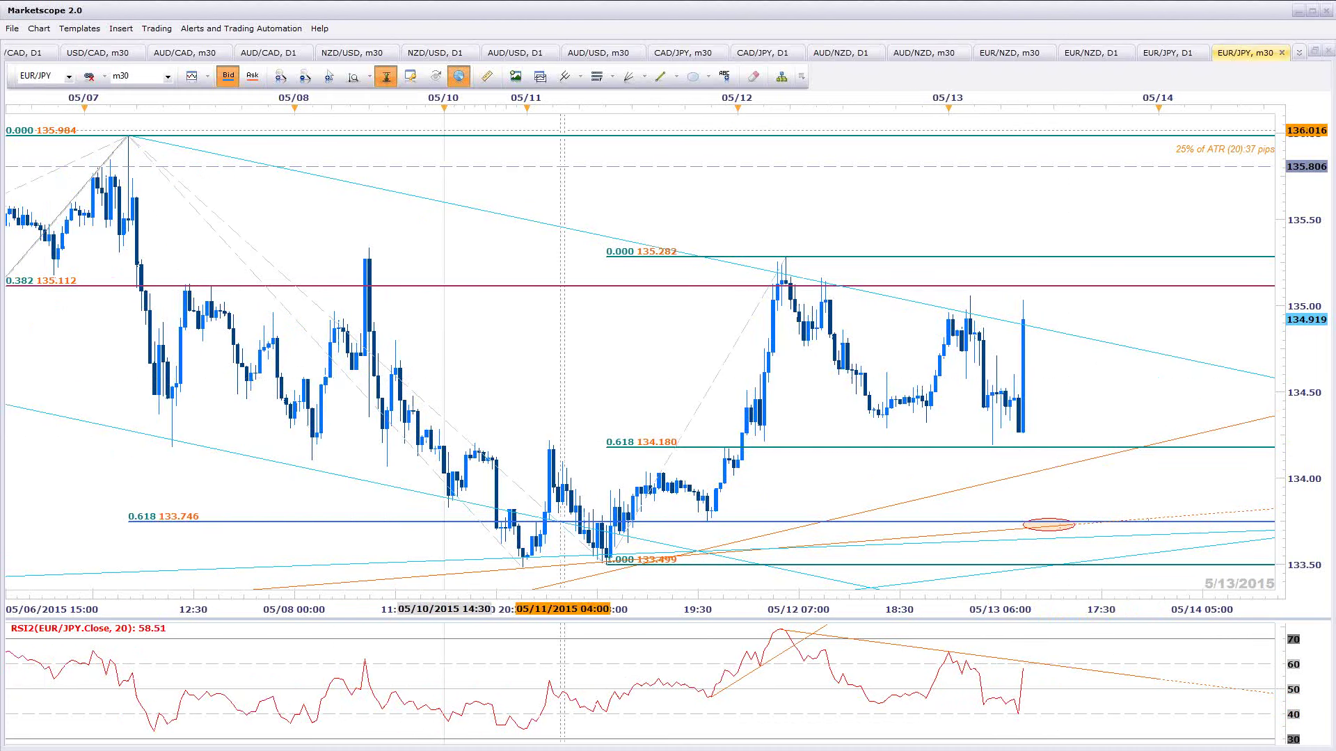
Switch to the browser, go back from the EUR/JPY article to the scalp notes page, and review the EUR/USD and NZD/USD notes, live quotes and economic calendar
{"action": "key", "text": "alt+Tab"}
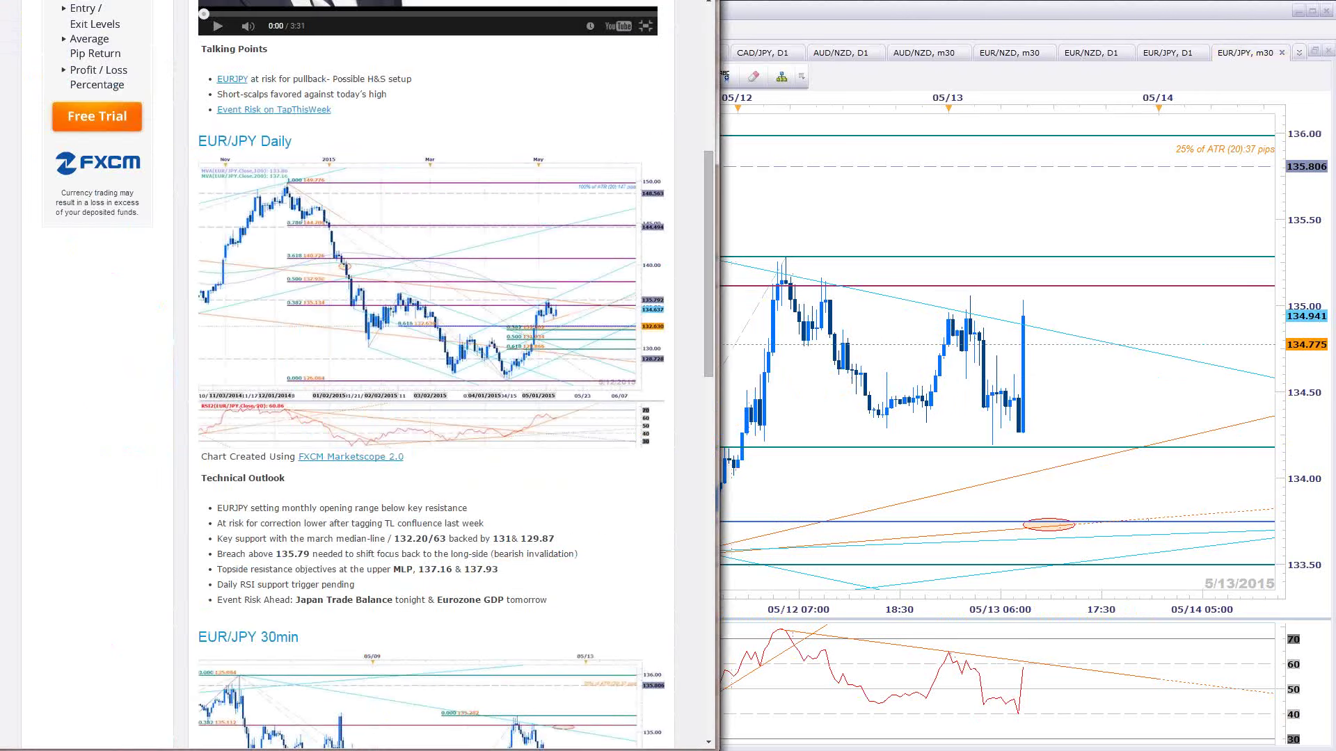
{"action": "key", "text": "alt+Left"}
{"action": "scroll", "coordinate": [485, 559], "scroll_direction": "down", "scroll_amount": 2}
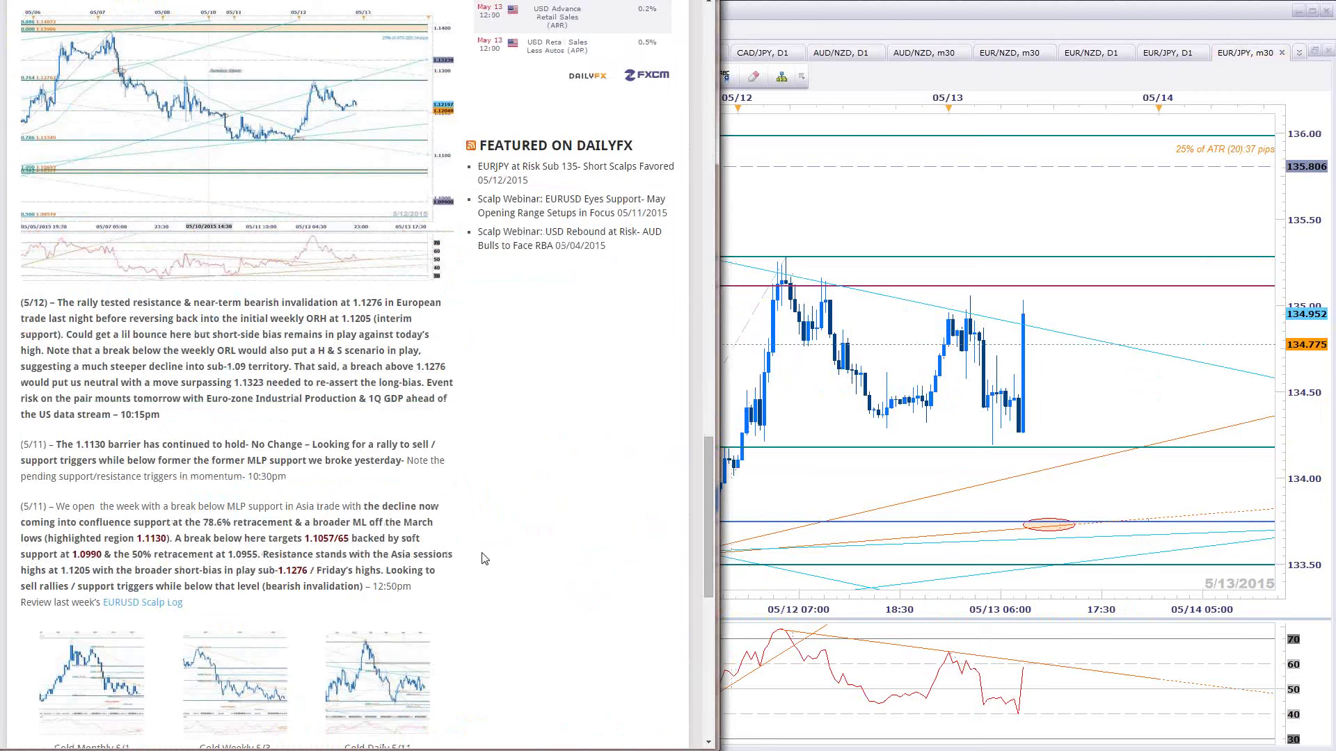
{"action": "scroll", "coordinate": [485, 559], "scroll_direction": "down", "scroll_amount": 5}
{"action": "scroll", "coordinate": [473, 571], "scroll_direction": "up", "scroll_amount": 5}
{"action": "scroll", "coordinate": [491, 588], "scroll_direction": "up", "scroll_amount": 1}
{"action": "scroll", "coordinate": [672, 608], "scroll_direction": "up", "scroll_amount": 7}
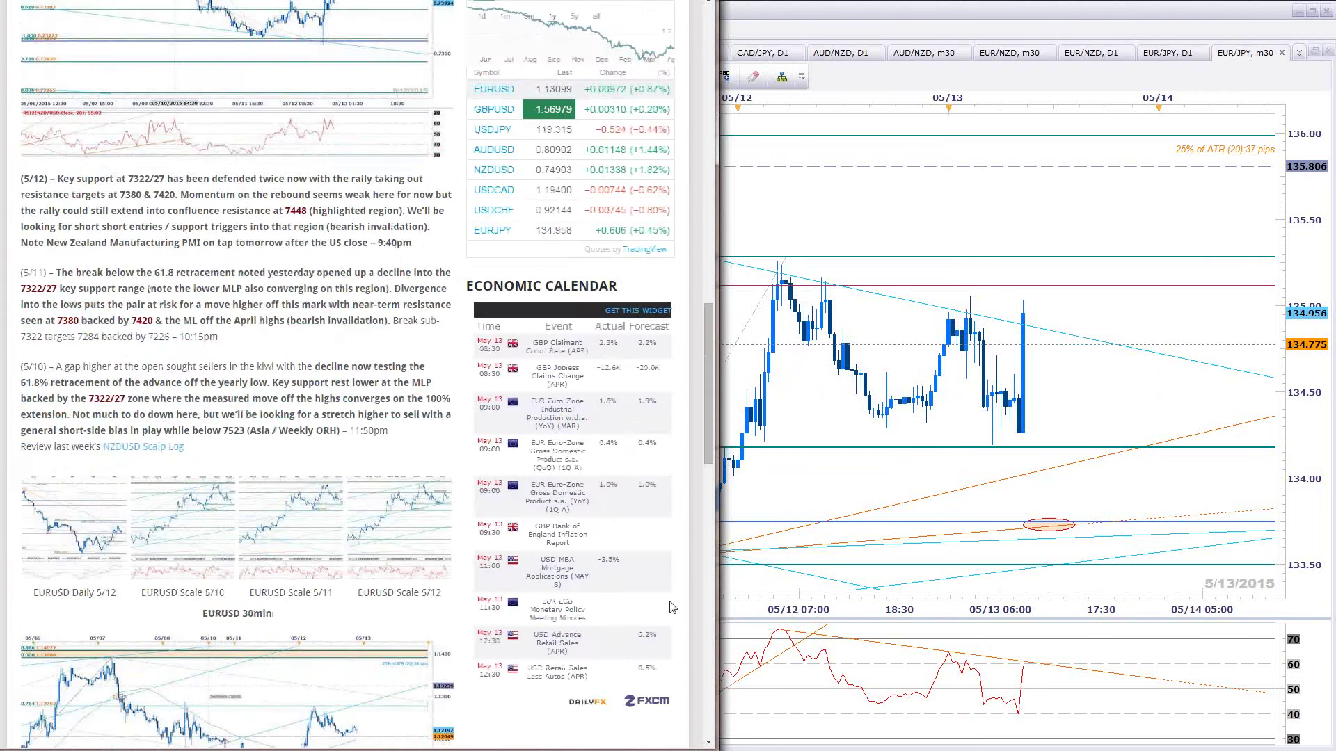
{"action": "scroll", "coordinate": [672, 607], "scroll_direction": "up", "scroll_amount": 10}
{"action": "scroll", "coordinate": [550, 388], "scroll_direction": "down", "scroll_amount": 8}
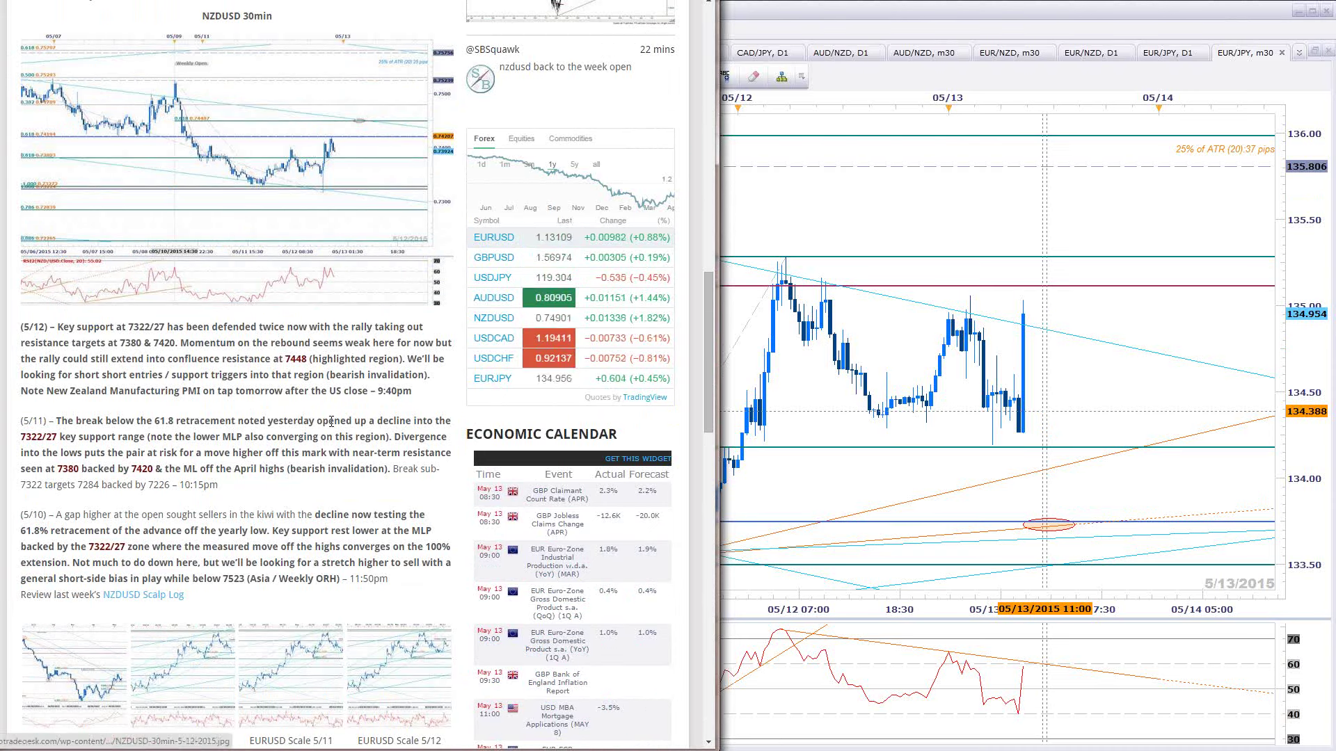
{"action": "scroll", "coordinate": [388, 443], "scroll_direction": "up", "scroll_amount": 2}
Return to Marketscope and open the USDOLLAR H2 chart to check price against the 11,737 and 11,664 levels
{"action": "key", "text": "alt+Tab"}
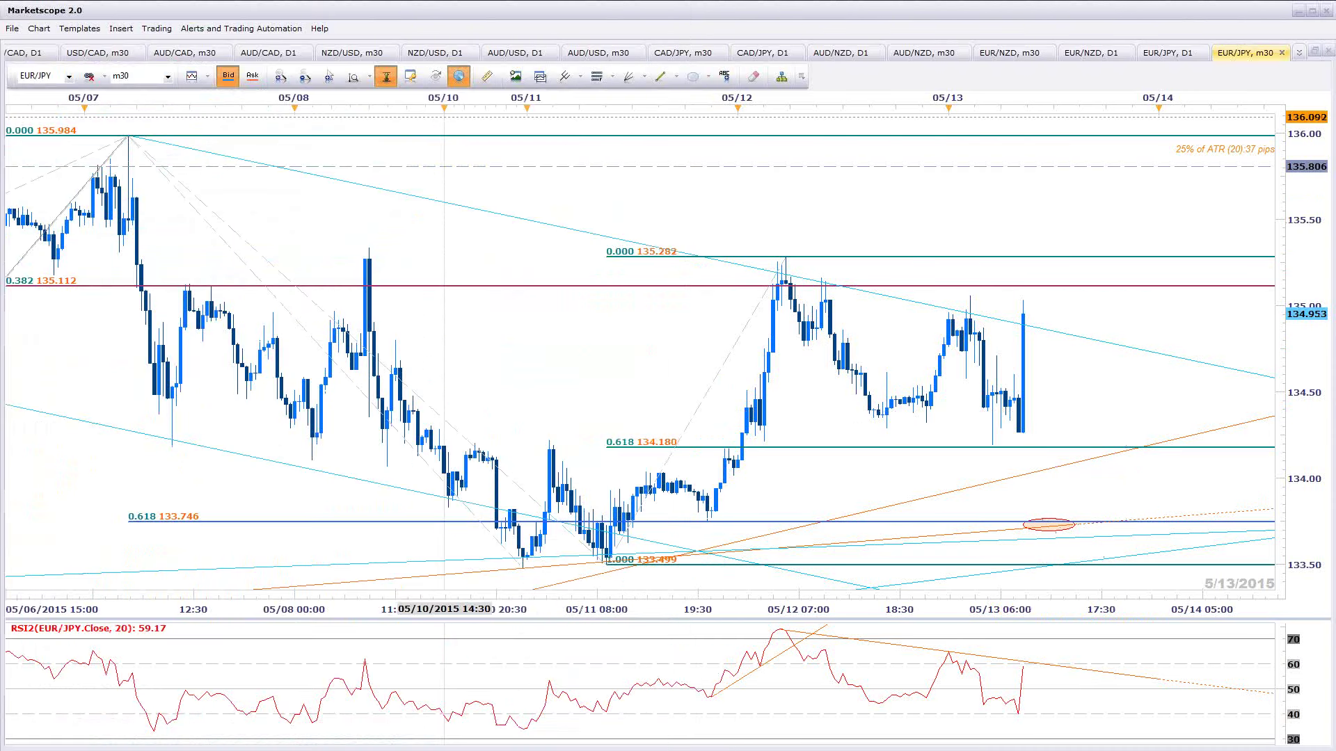
{"action": "left_click", "coordinate": [1298, 53]}
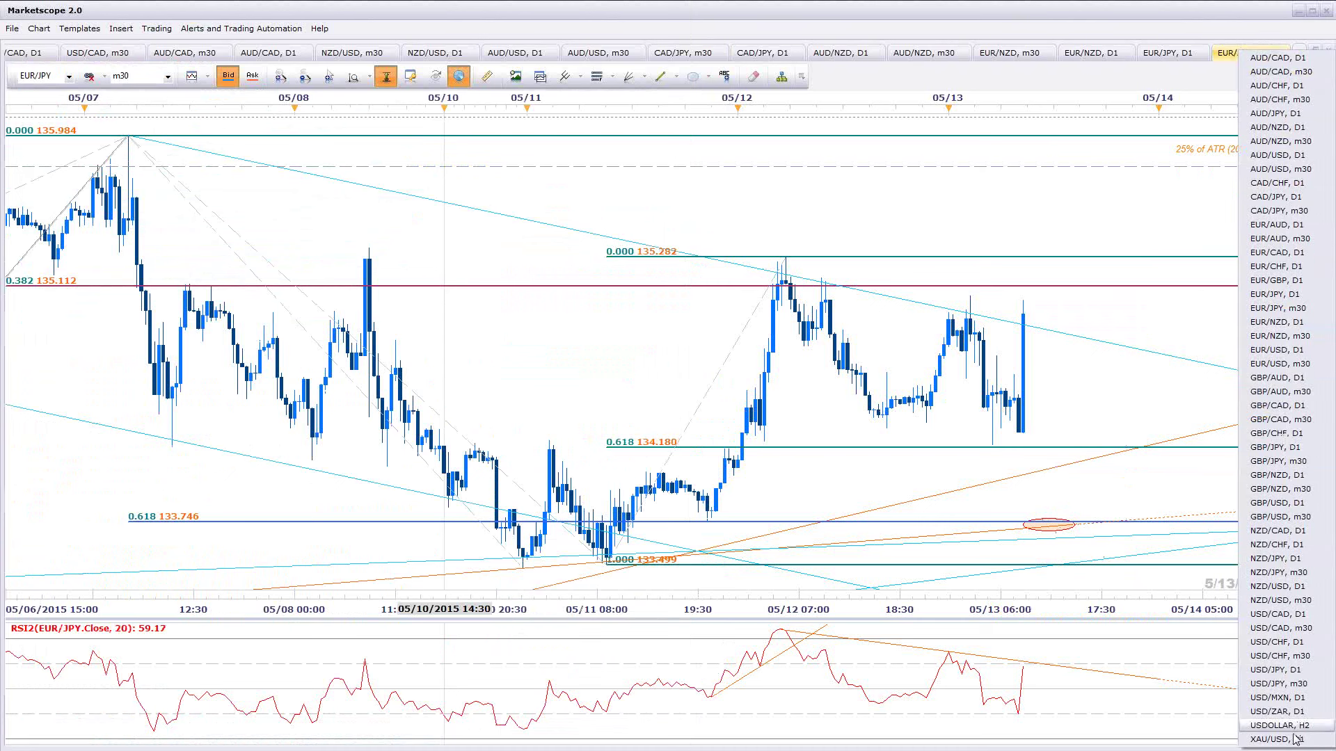
{"action": "left_click", "coordinate": [1279, 725]}
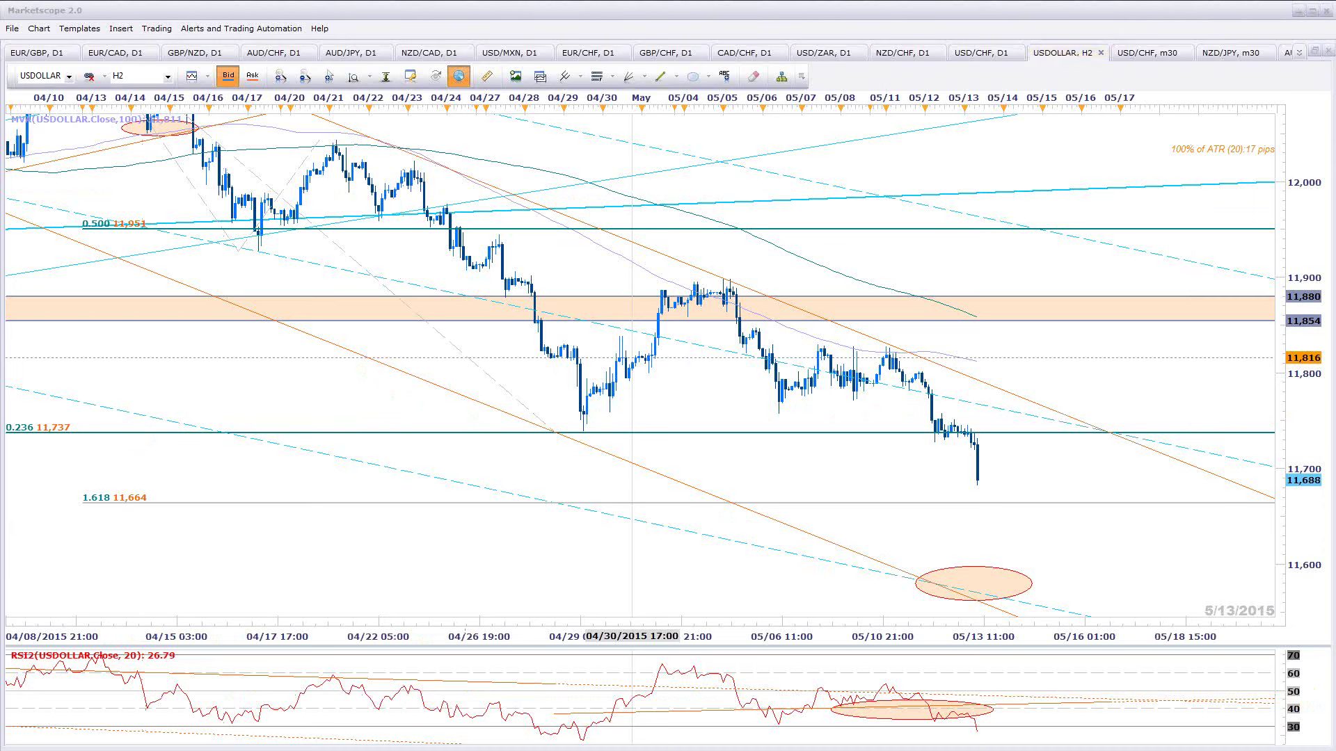
Open the GBP/JPY daily chart and examine the May rally against the 188.078 and 189.698 levels and the RSI
{"action": "left_click", "coordinate": [1298, 52]}
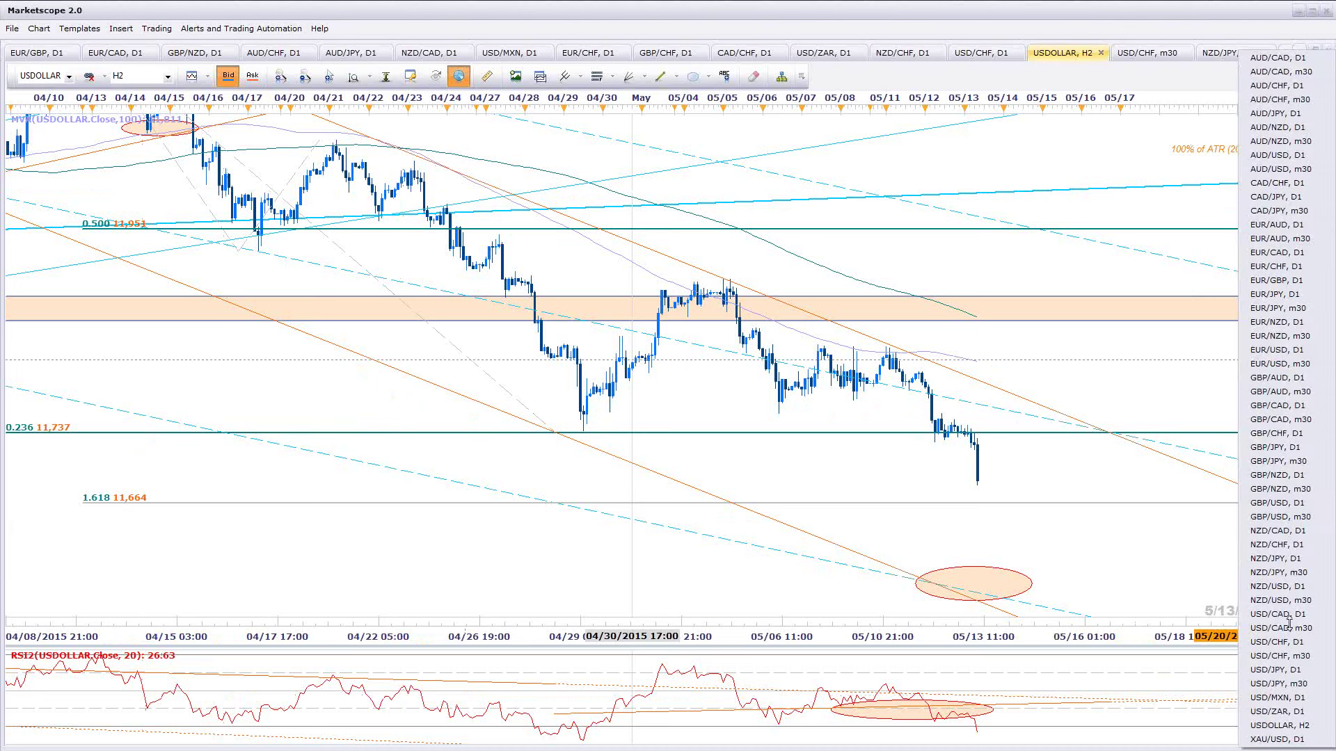
{"action": "left_click", "coordinate": [1296, 447]}
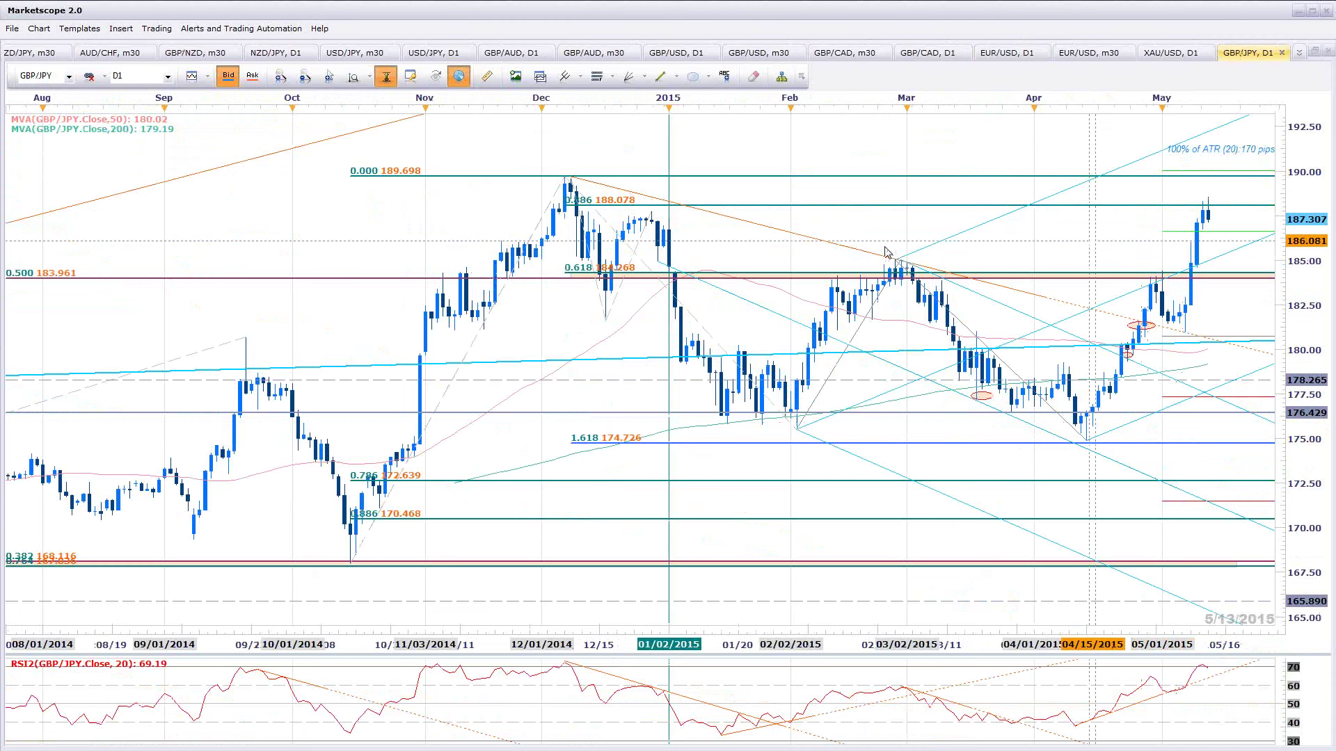
{"action": "scroll", "coordinate": [508, 221], "scroll_direction": "down", "scroll_amount": 3}
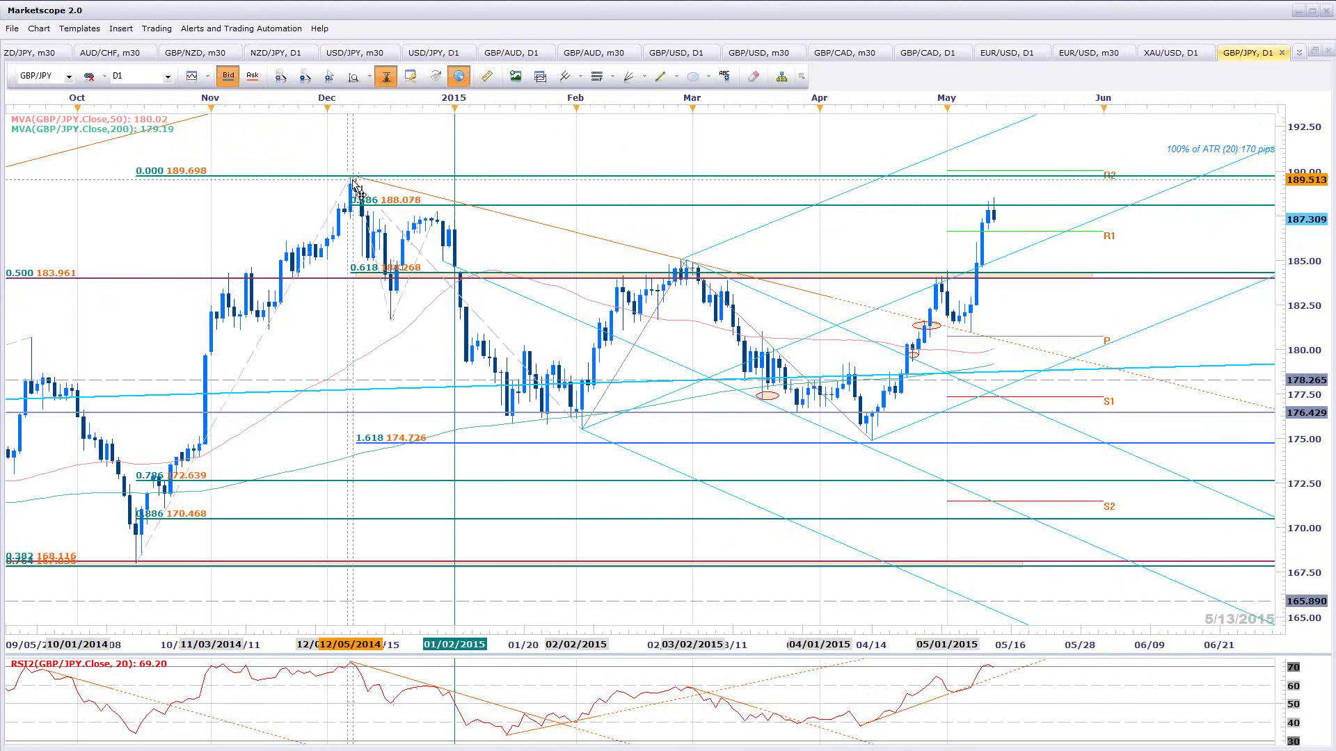
{"action": "scroll", "coordinate": [354, 187], "scroll_direction": "down", "scroll_amount": 1}
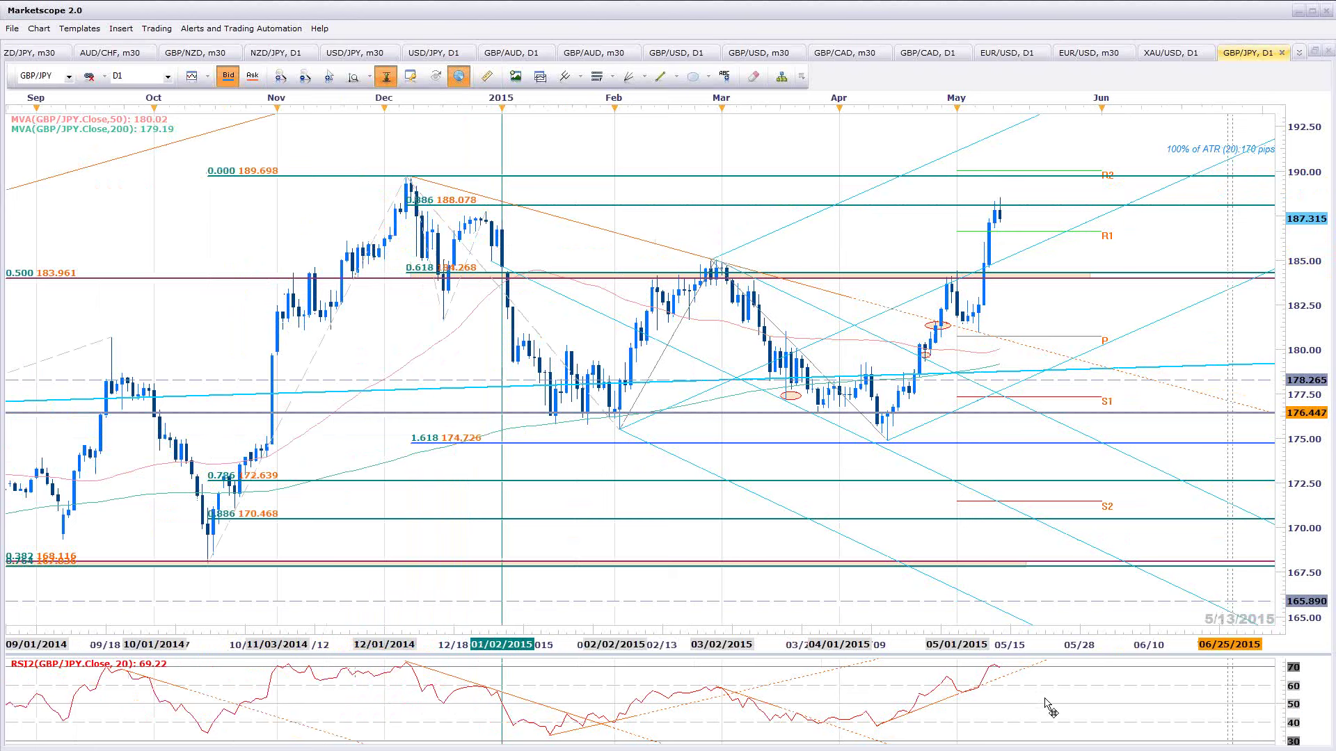
{"action": "scroll", "coordinate": [1049, 708], "scroll_direction": "down", "scroll_amount": 3}
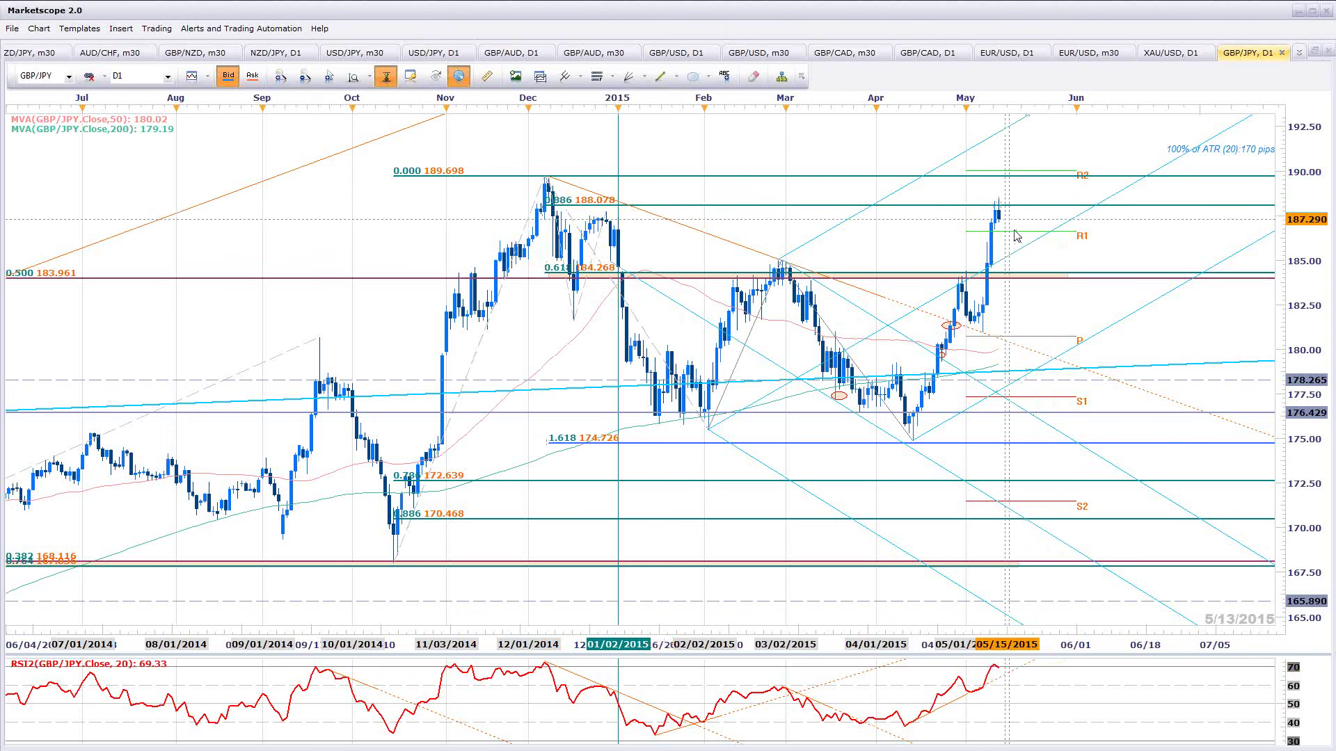
{"action": "scroll", "coordinate": [1114, 268], "scroll_direction": "up", "scroll_amount": 1}
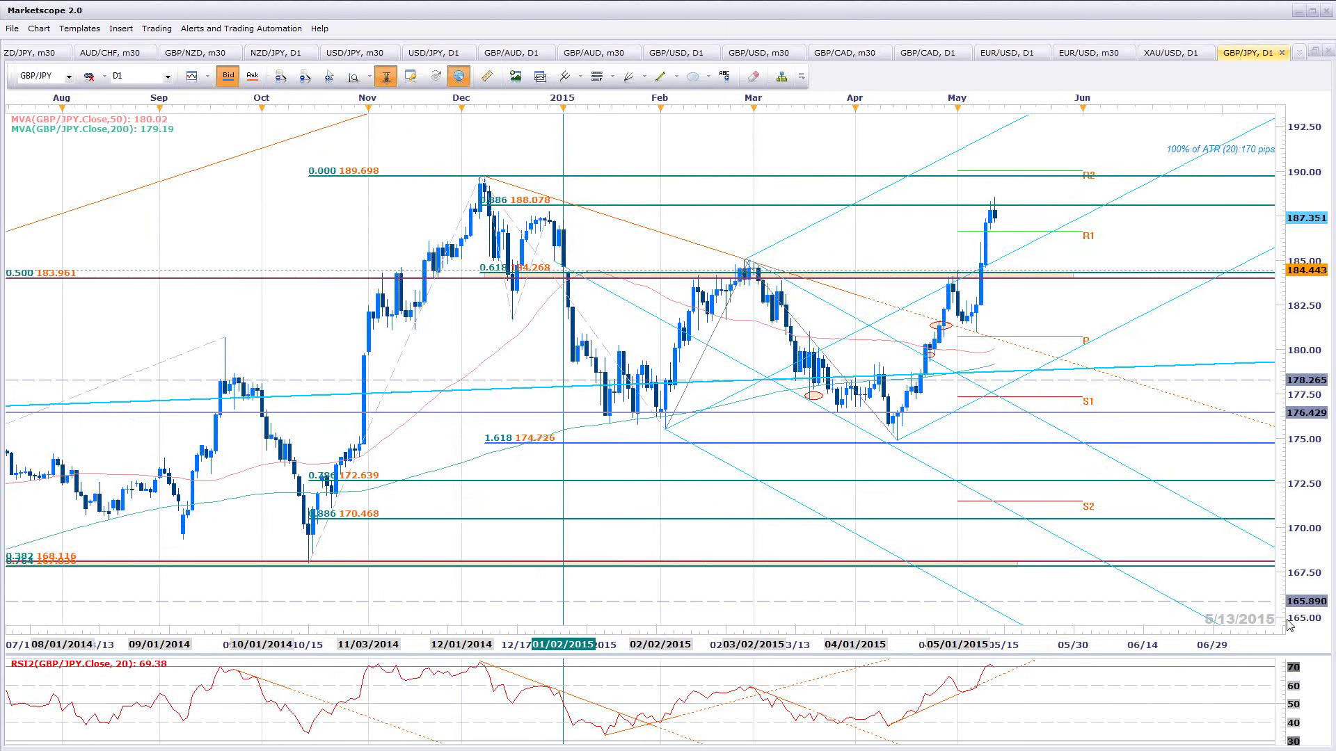
Compare with the GBP/USD daily chart around the 1.57887 and 1.58190 resistance levels, and return to the GBP/JPY daily chart
{"action": "left_click", "coordinate": [1298, 52]}
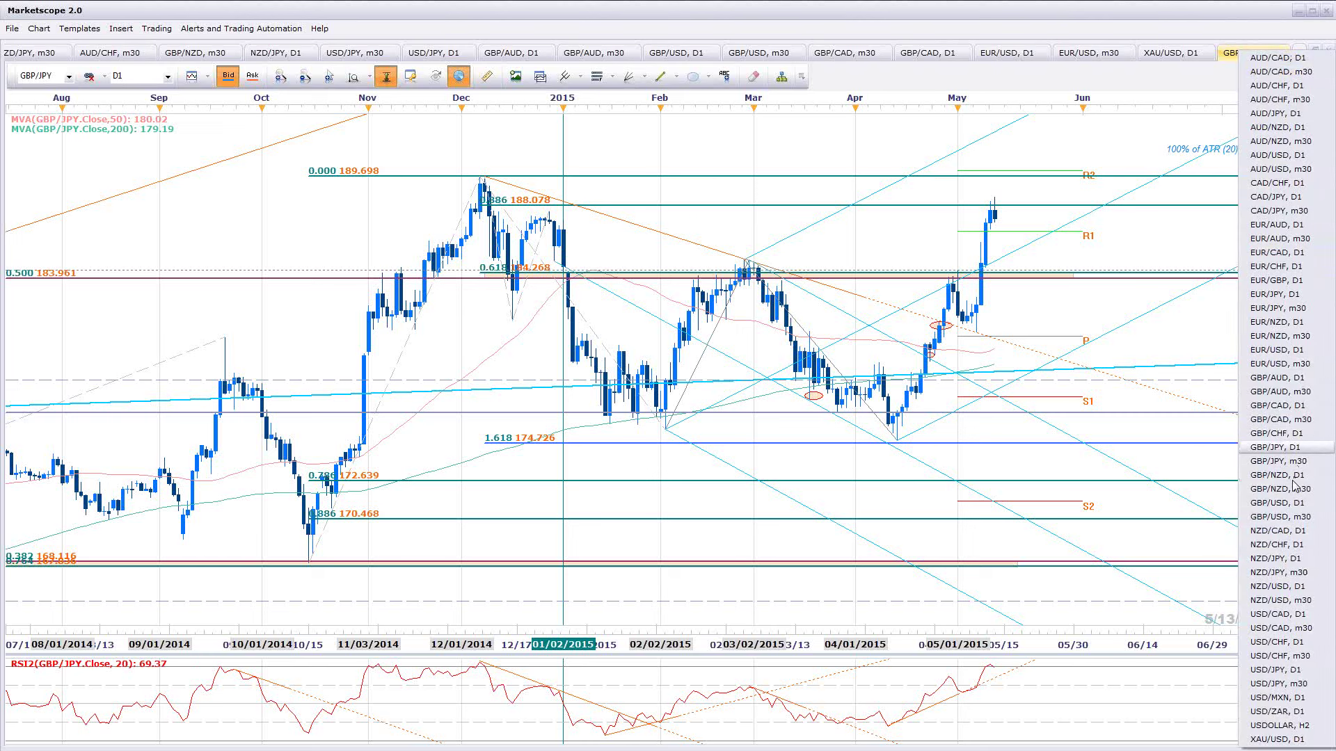
{"action": "left_click", "coordinate": [1311, 508]}
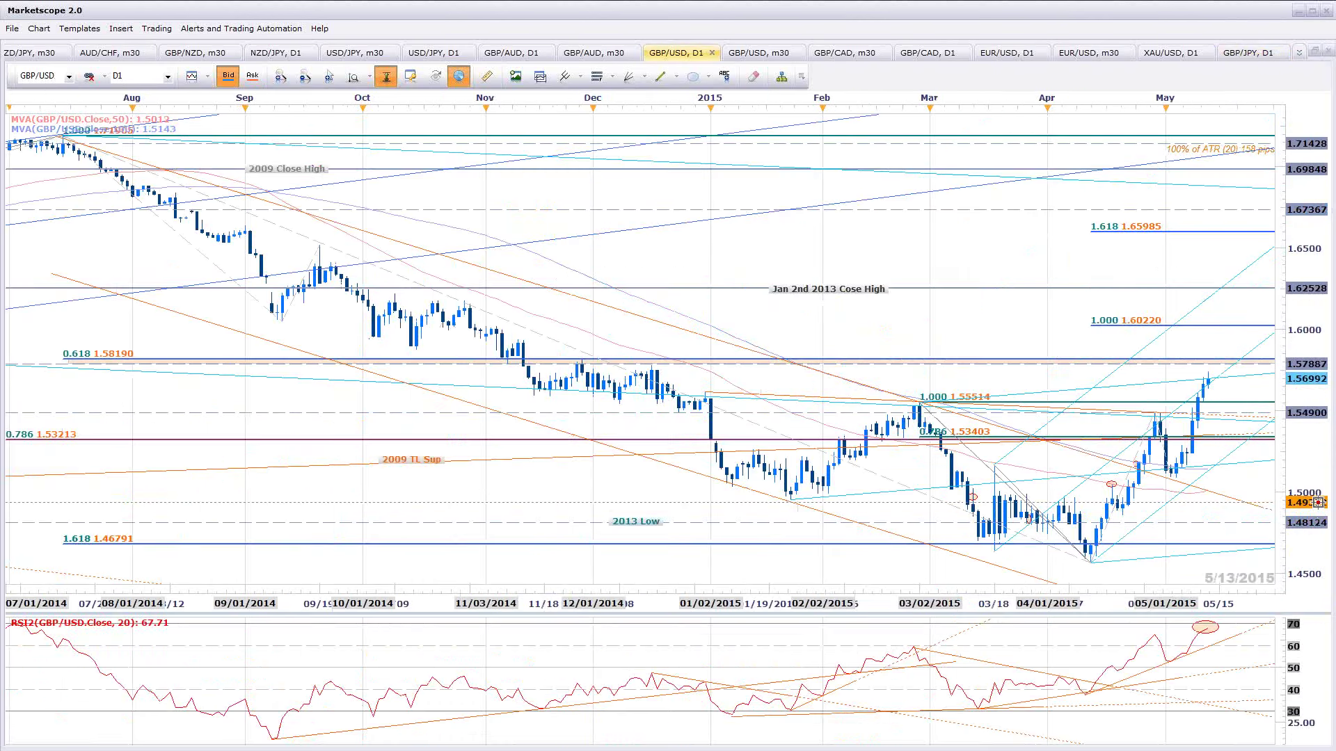
{"action": "scroll", "coordinate": [1315, 490], "scroll_direction": "down", "scroll_amount": 1}
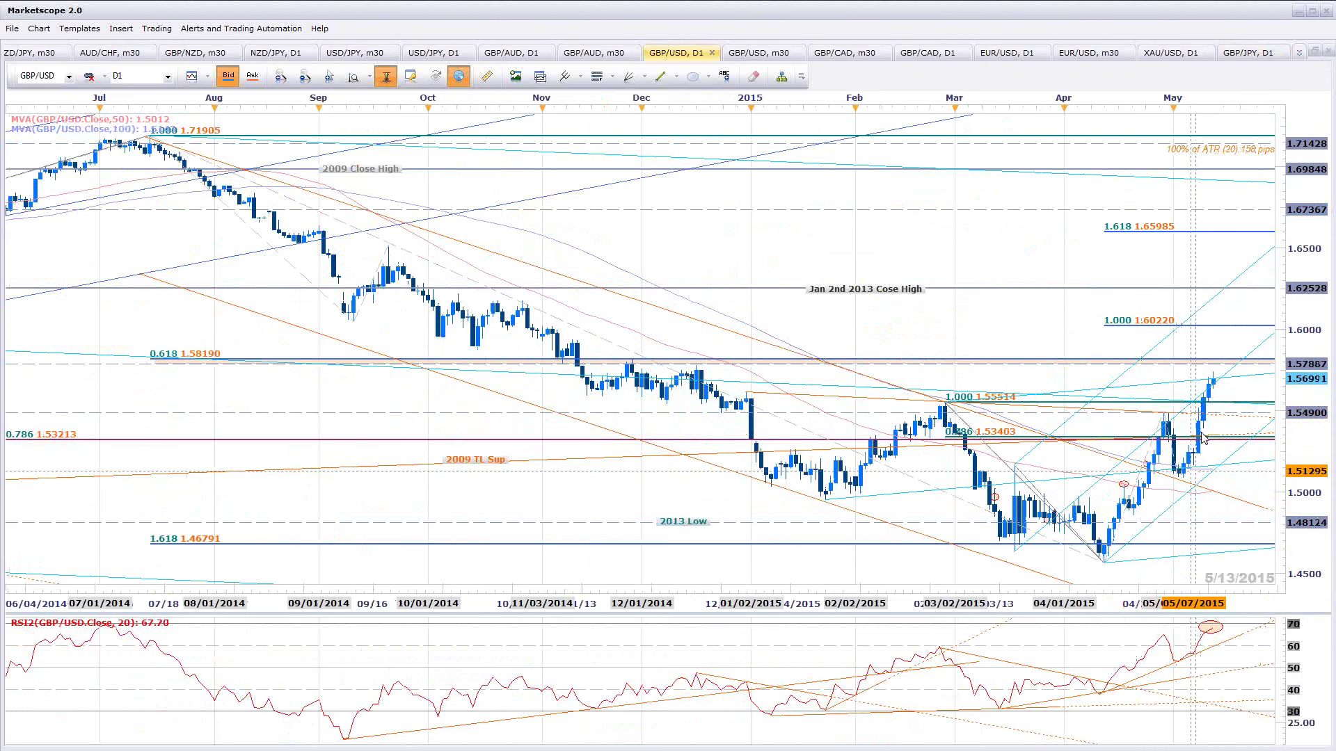
{"action": "scroll", "coordinate": [1241, 397], "scroll_direction": "down", "scroll_amount": 2}
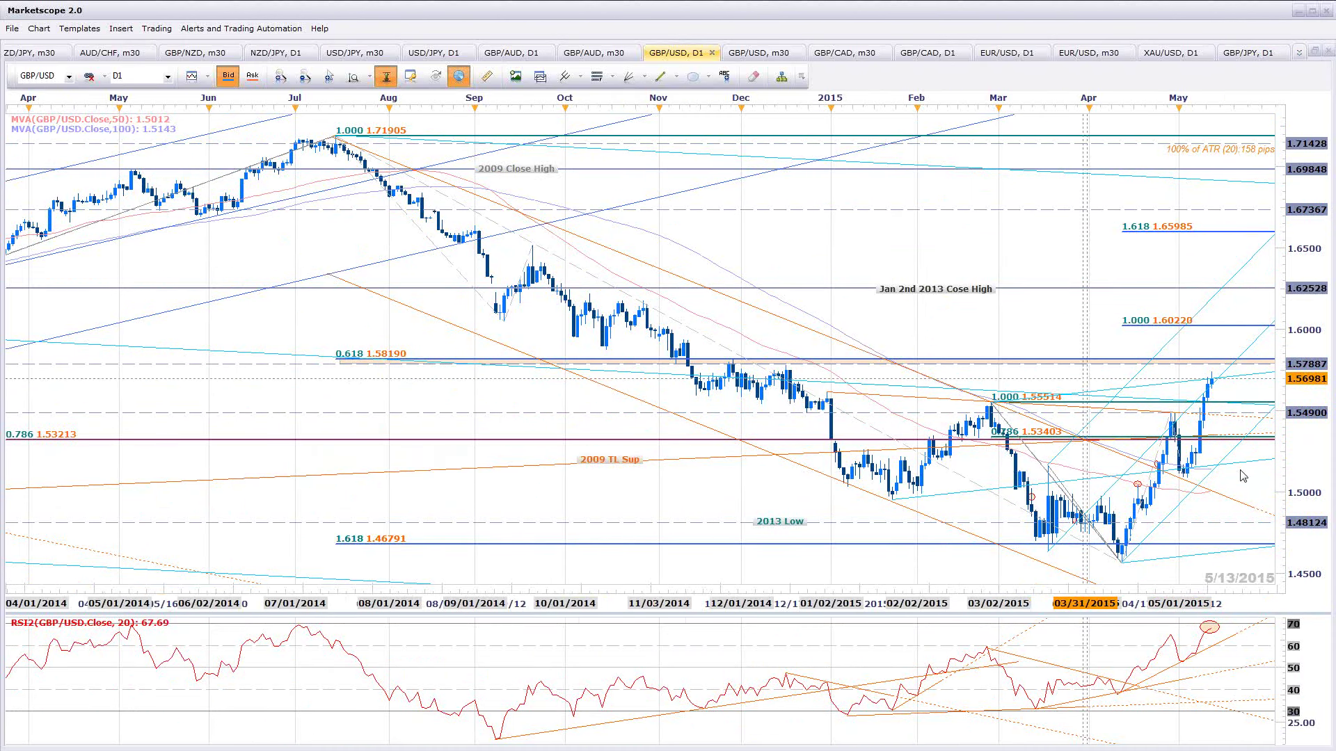
{"action": "scroll", "coordinate": [1243, 475], "scroll_direction": "up", "scroll_amount": 2}
{"action": "left_click", "coordinate": [1255, 51]}
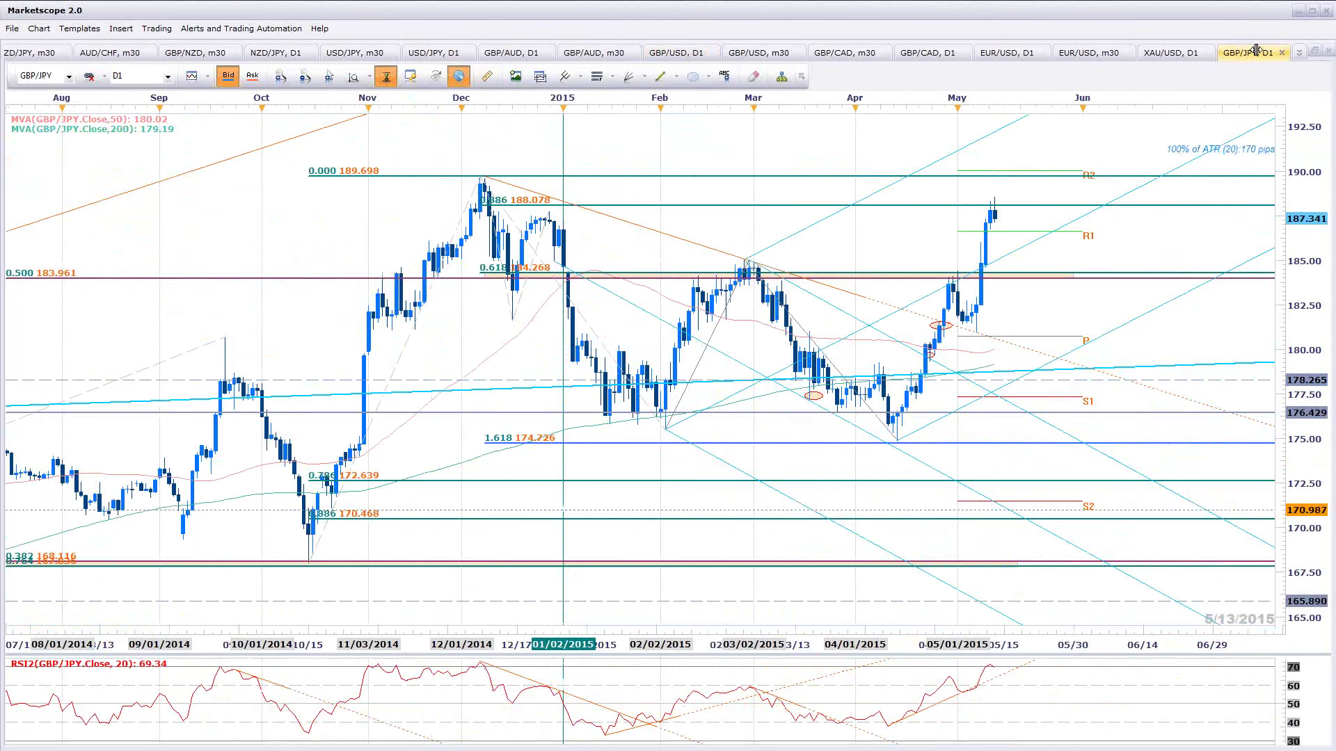
{"action": "scroll", "coordinate": [1183, 250], "scroll_direction": "down", "scroll_amount": 1}
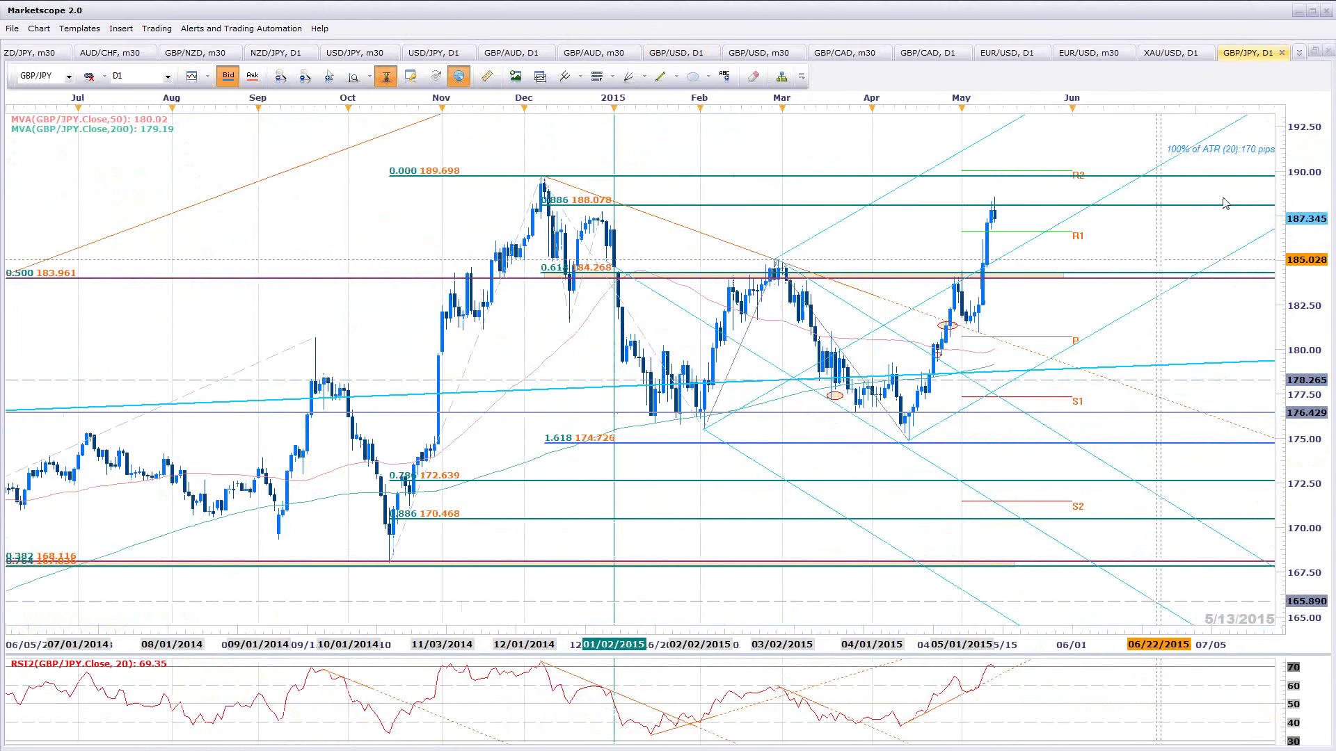
Open the GBP/JPY m30 chart and examine price history back to mid-February against the ascending channel and Fibonacci levels
{"action": "left_click", "coordinate": [1299, 52]}
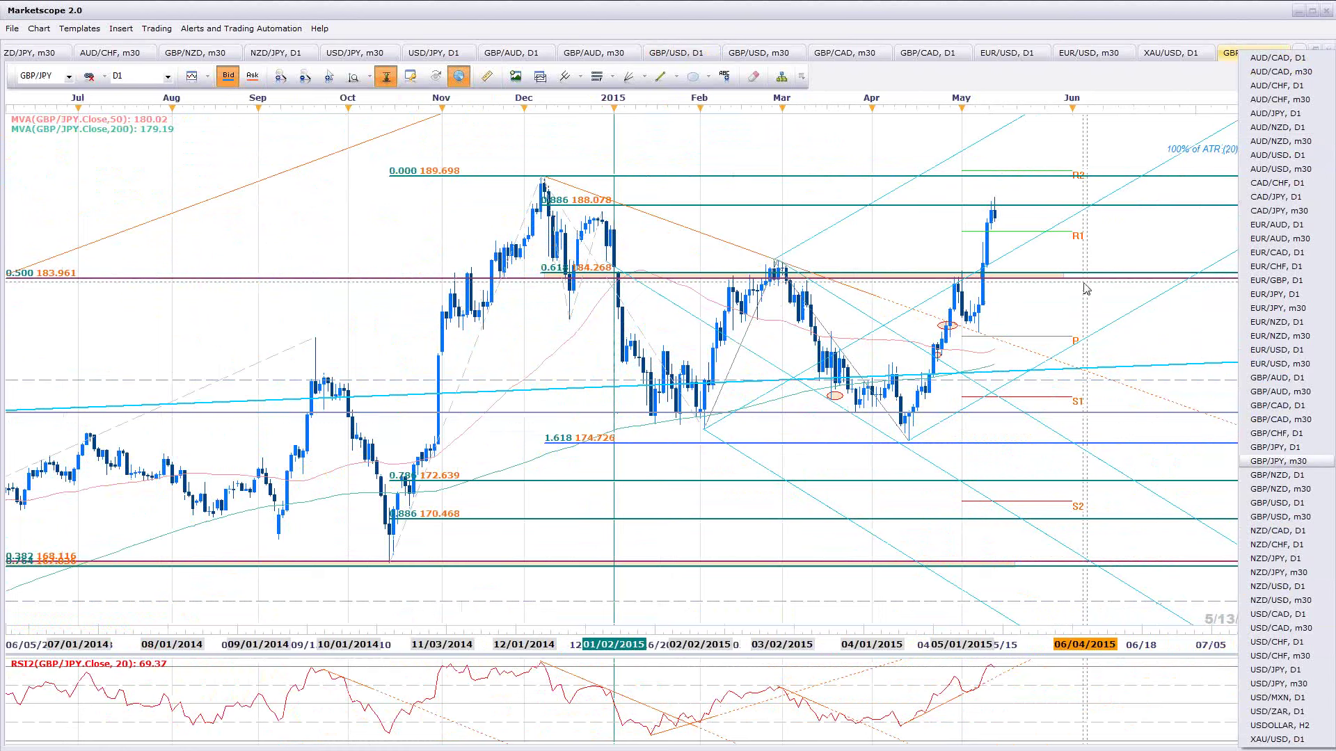
{"action": "key", "text": "Return"}
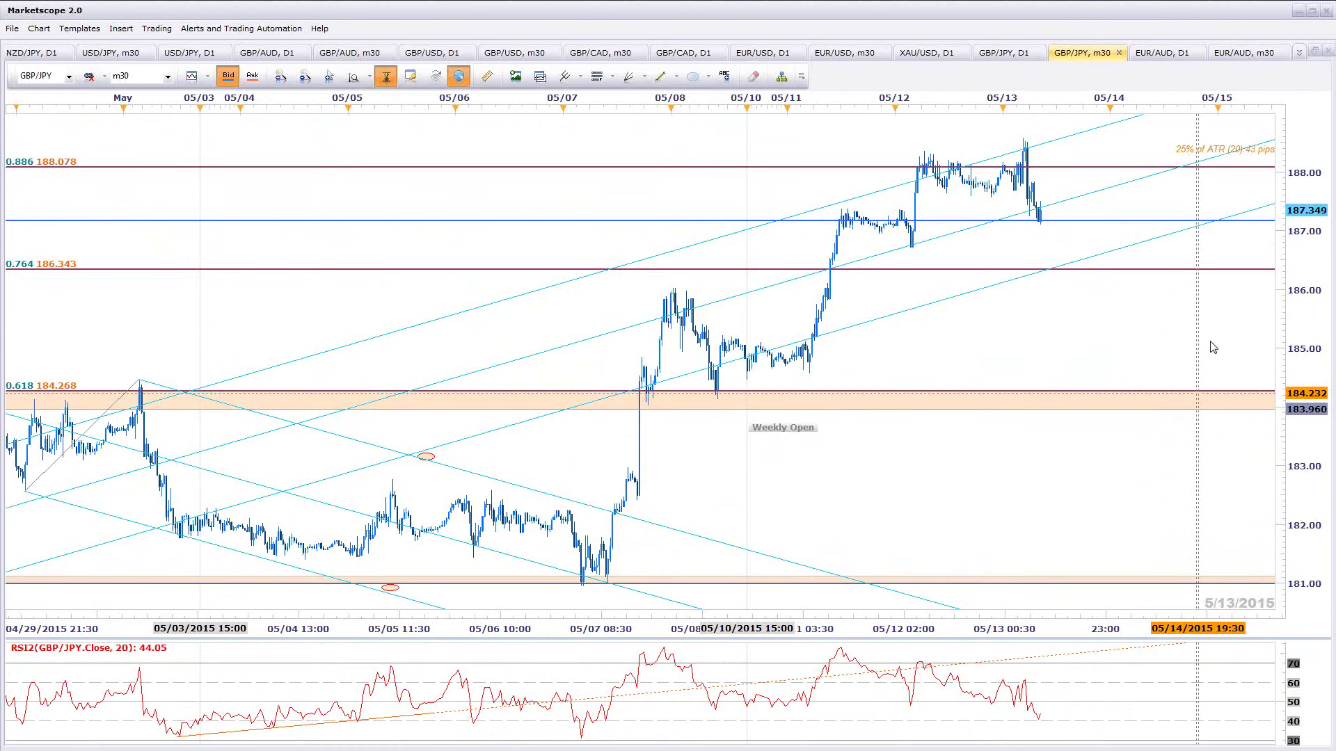
{"action": "scroll", "coordinate": [492, 468], "scroll_direction": "down", "scroll_amount": 2}
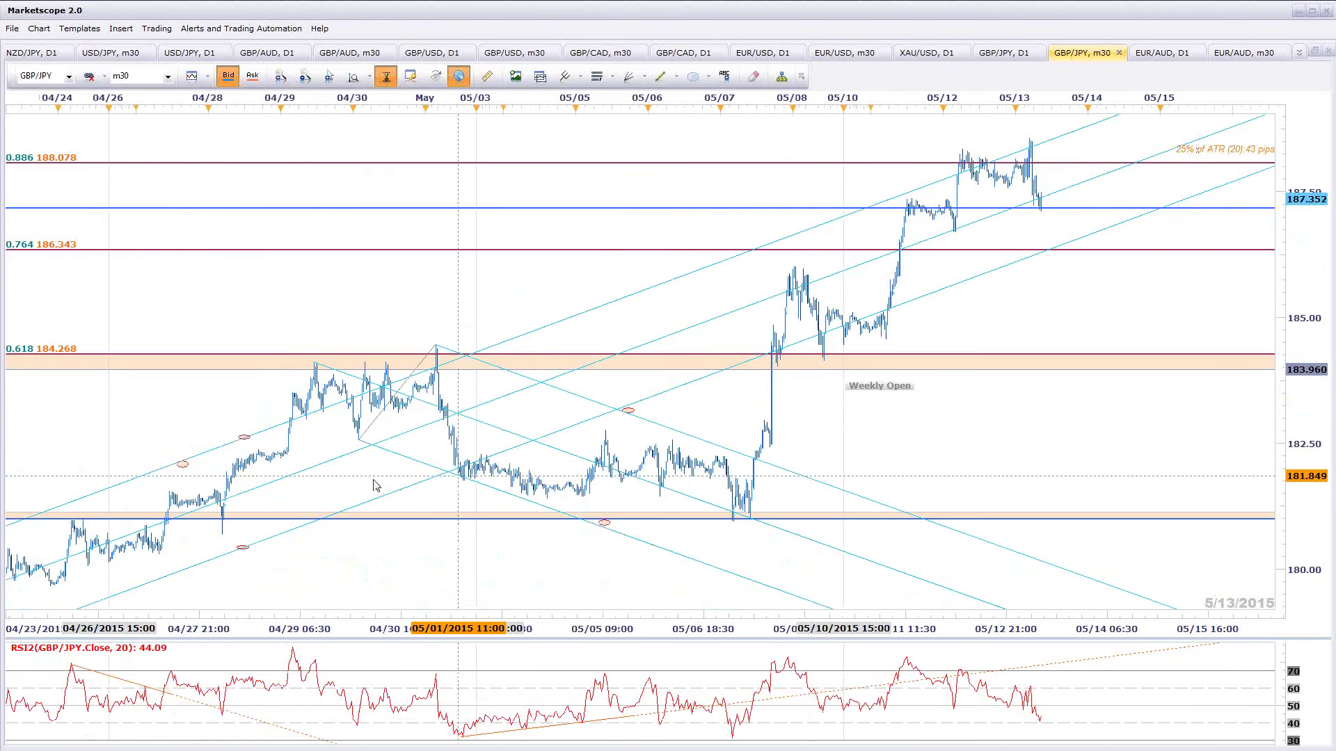
{"action": "scroll", "coordinate": [157, 435], "scroll_direction": "down", "scroll_amount": 1}
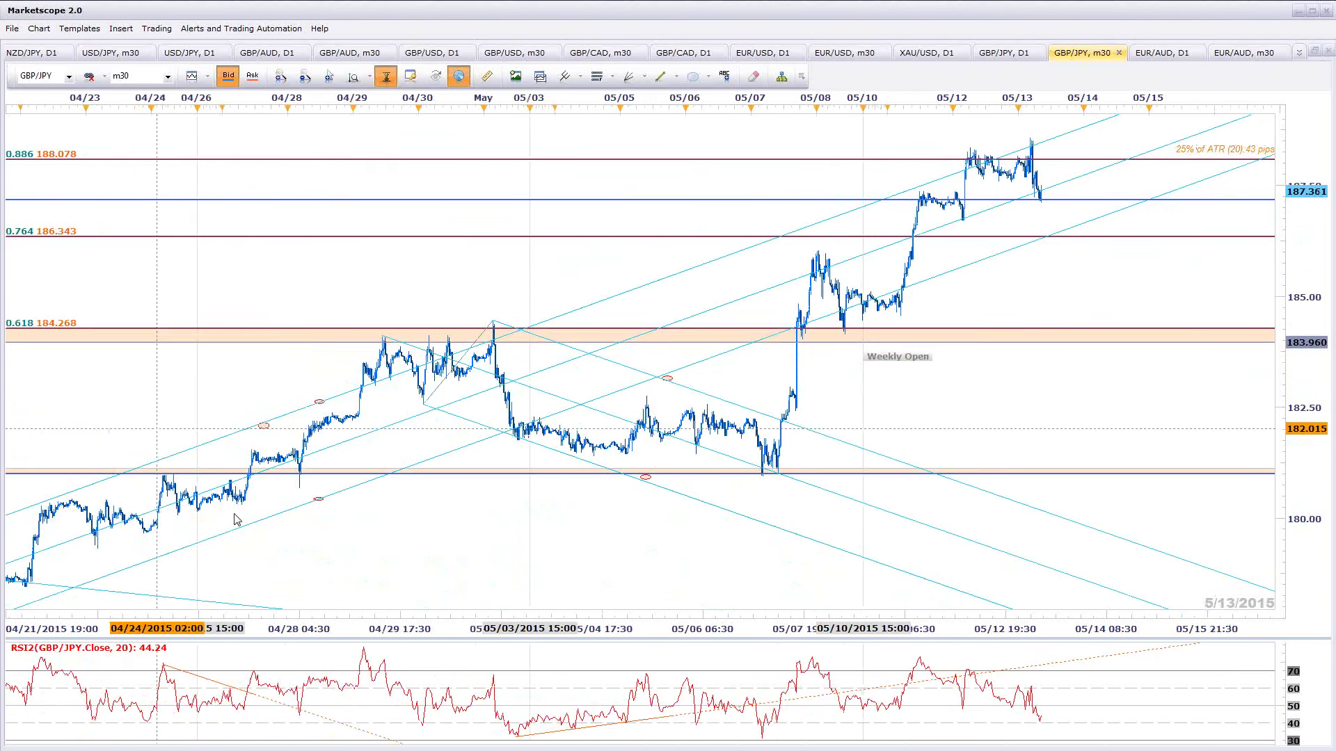
{"action": "scroll", "coordinate": [101, 546], "scroll_direction": "down", "scroll_amount": 3}
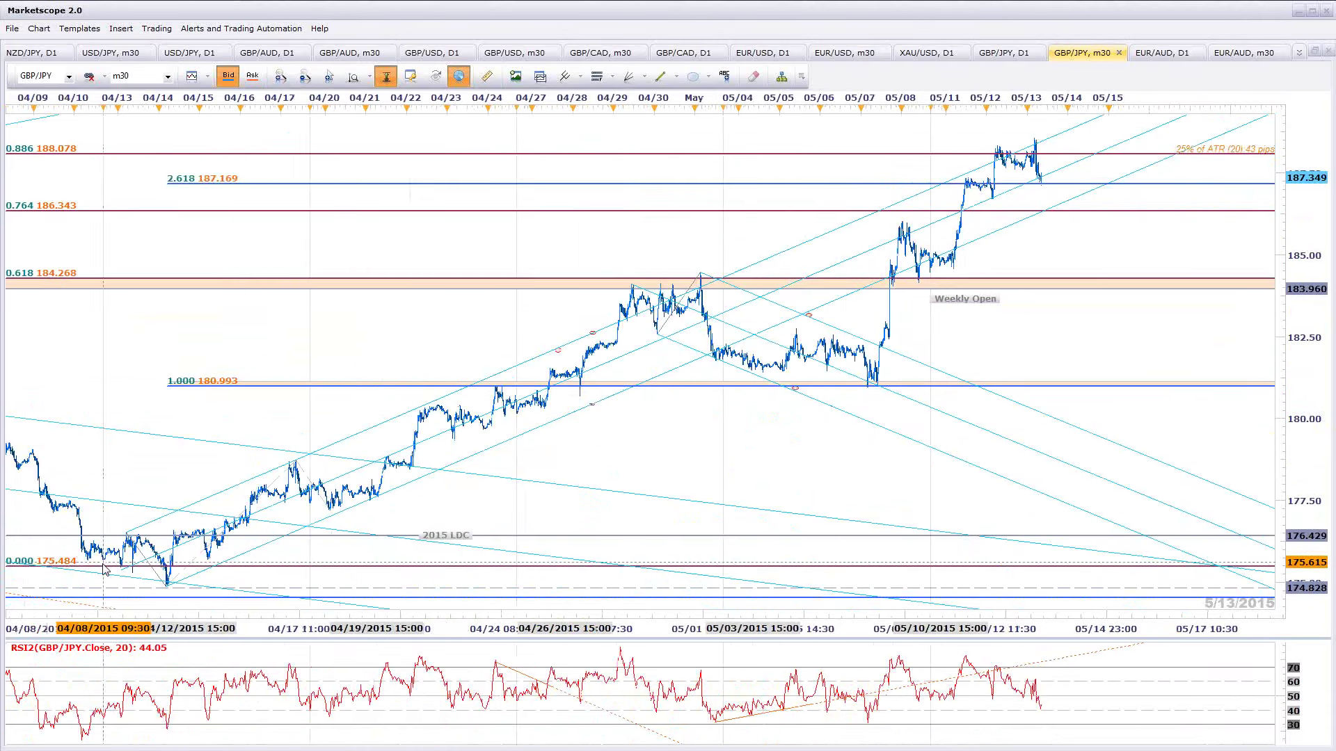
{"action": "scroll", "coordinate": [469, 378], "scroll_direction": "down", "scroll_amount": 2}
{"action": "scroll", "coordinate": [638, 549], "scroll_direction": "down", "scroll_amount": 2}
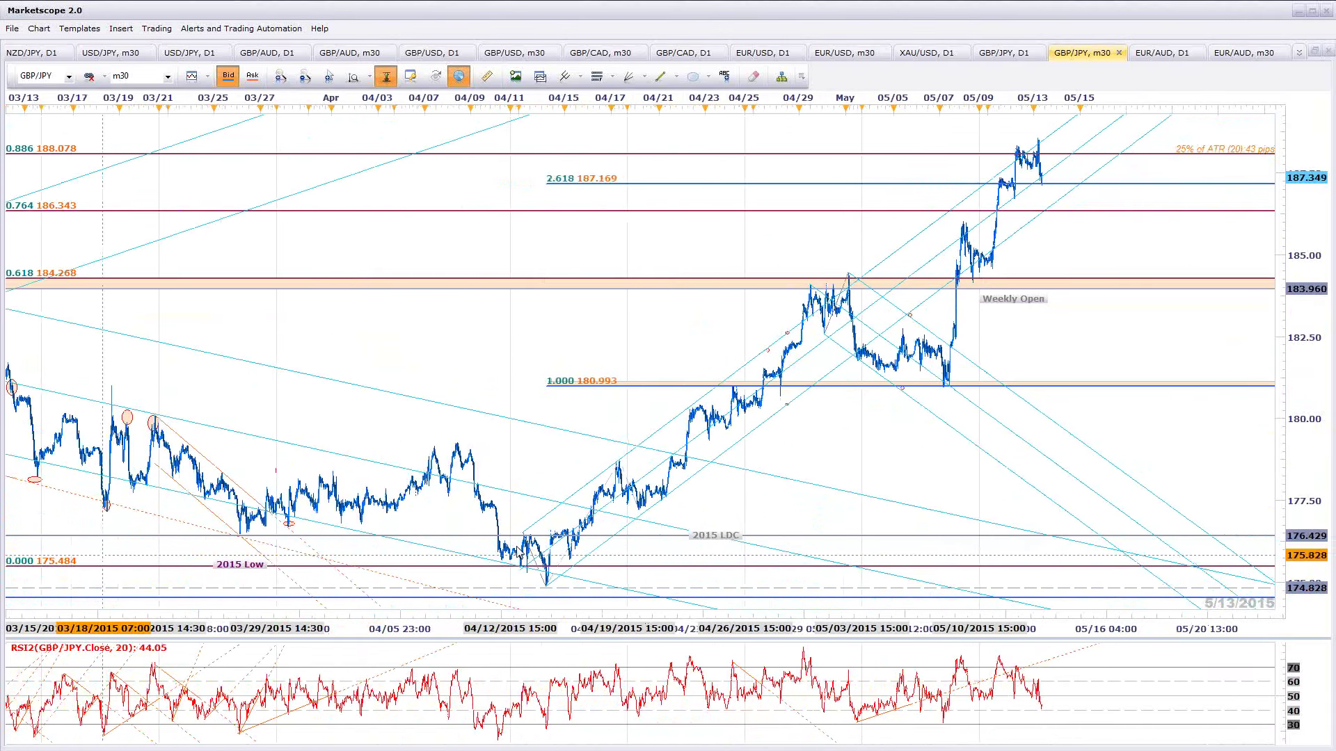
{"action": "scroll", "coordinate": [638, 549], "scroll_direction": "down", "scroll_amount": 3}
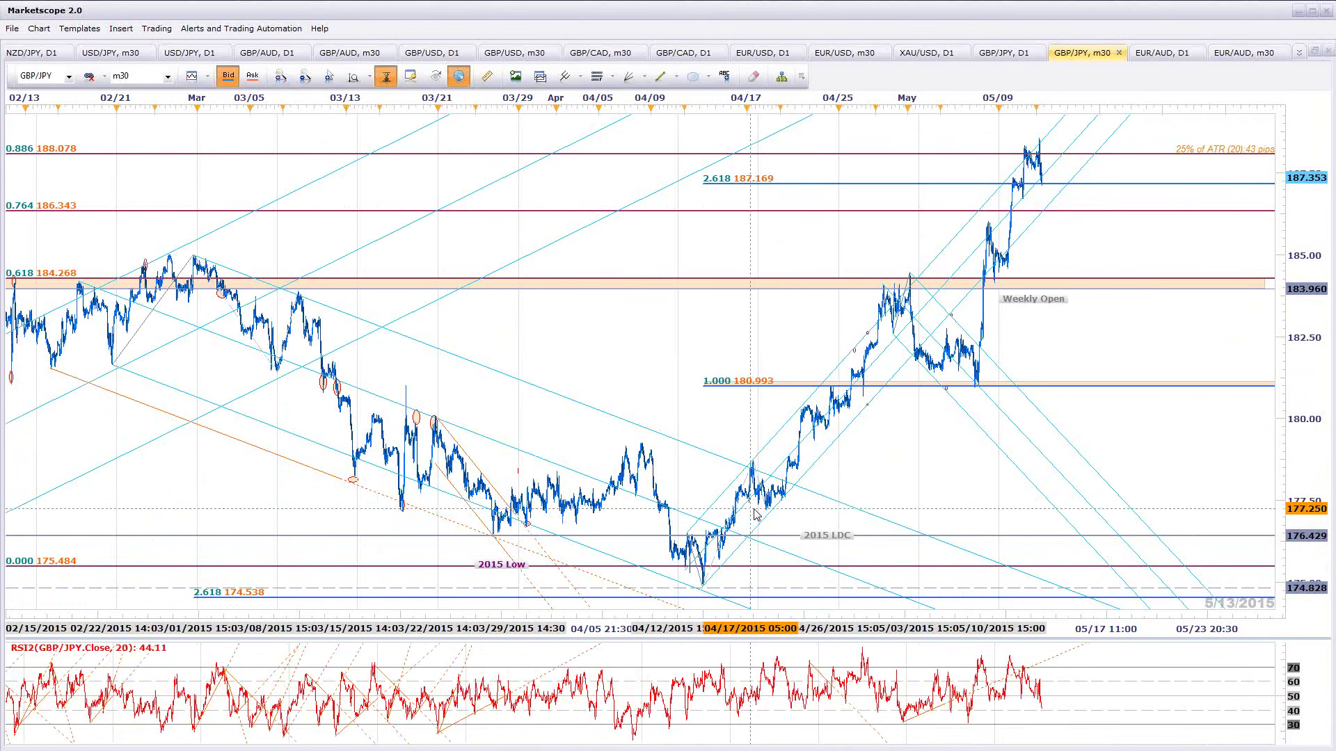
Highlight the ascending channel from the April low on the GBP/JPY m30 chart, examine recent price against its lines, and deselect it
{"action": "left_click", "coordinate": [780, 511]}
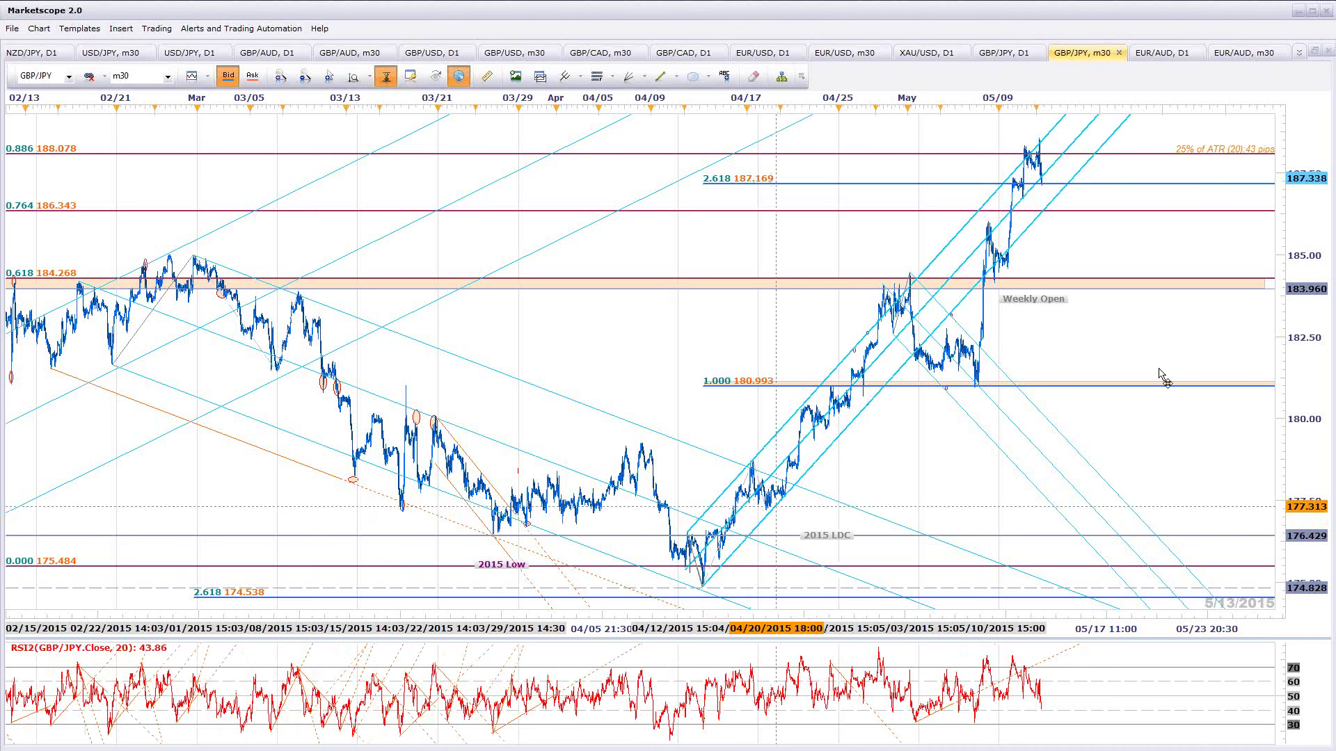
{"action": "scroll", "coordinate": [1089, 378], "scroll_direction": "up", "scroll_amount": 4}
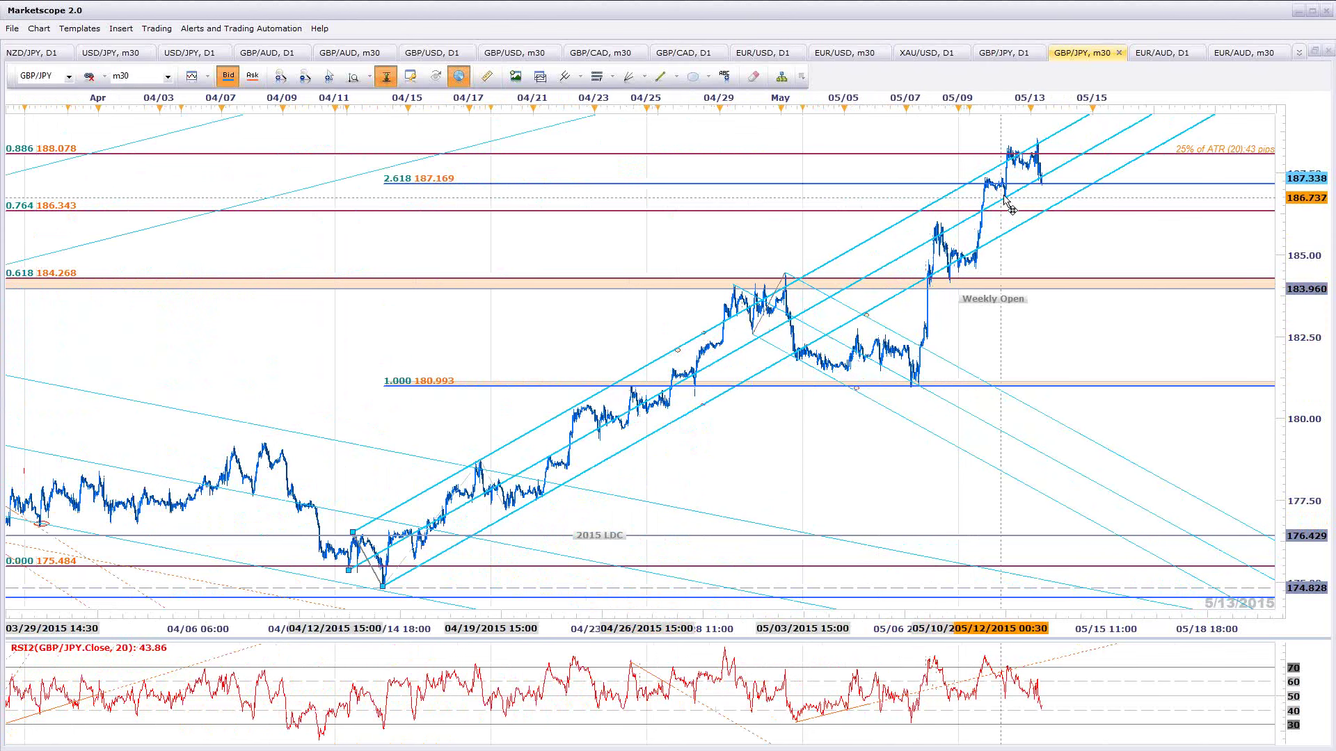
{"action": "left_click", "coordinate": [1169, 258]}
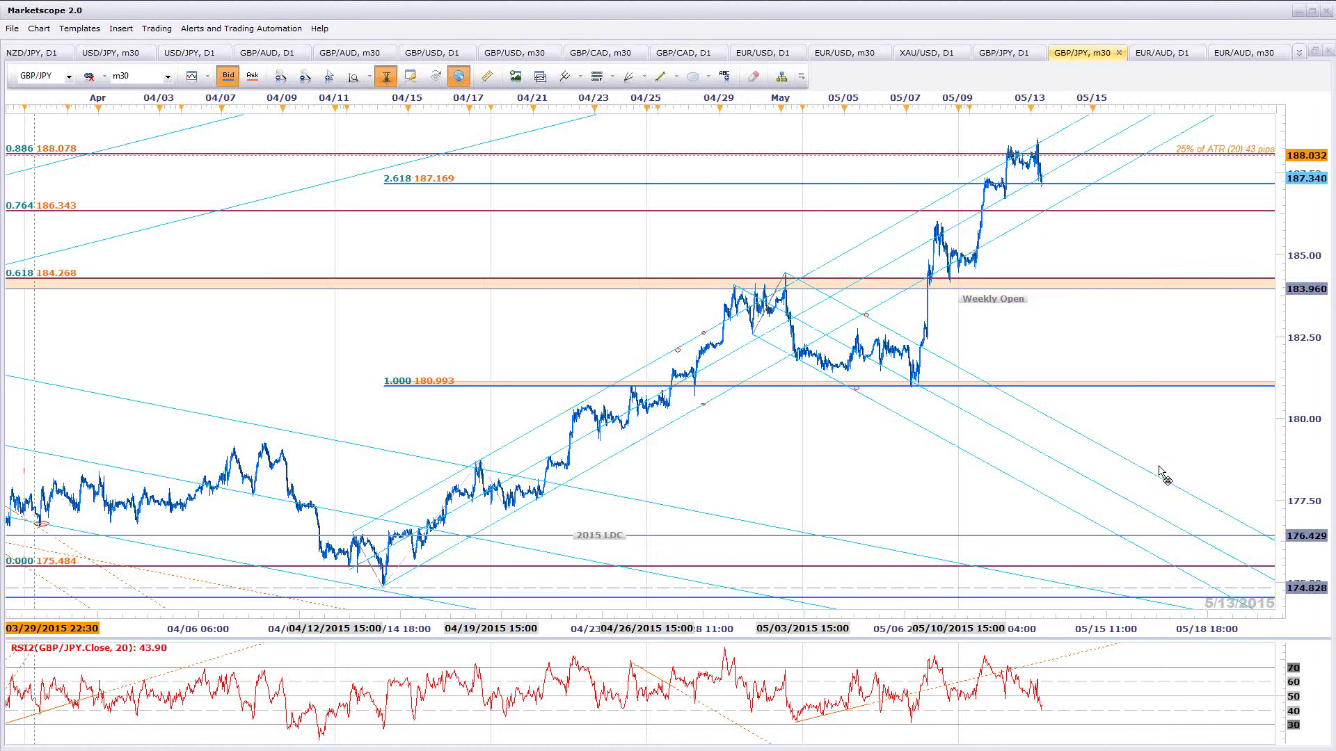
Examine recent GBP/JPY m30 price against the ascending channel, the 187.169 and 186.343 levels and the RSI since early May
{"action": "scroll", "coordinate": [1198, 451], "scroll_direction": "up", "scroll_amount": 5}
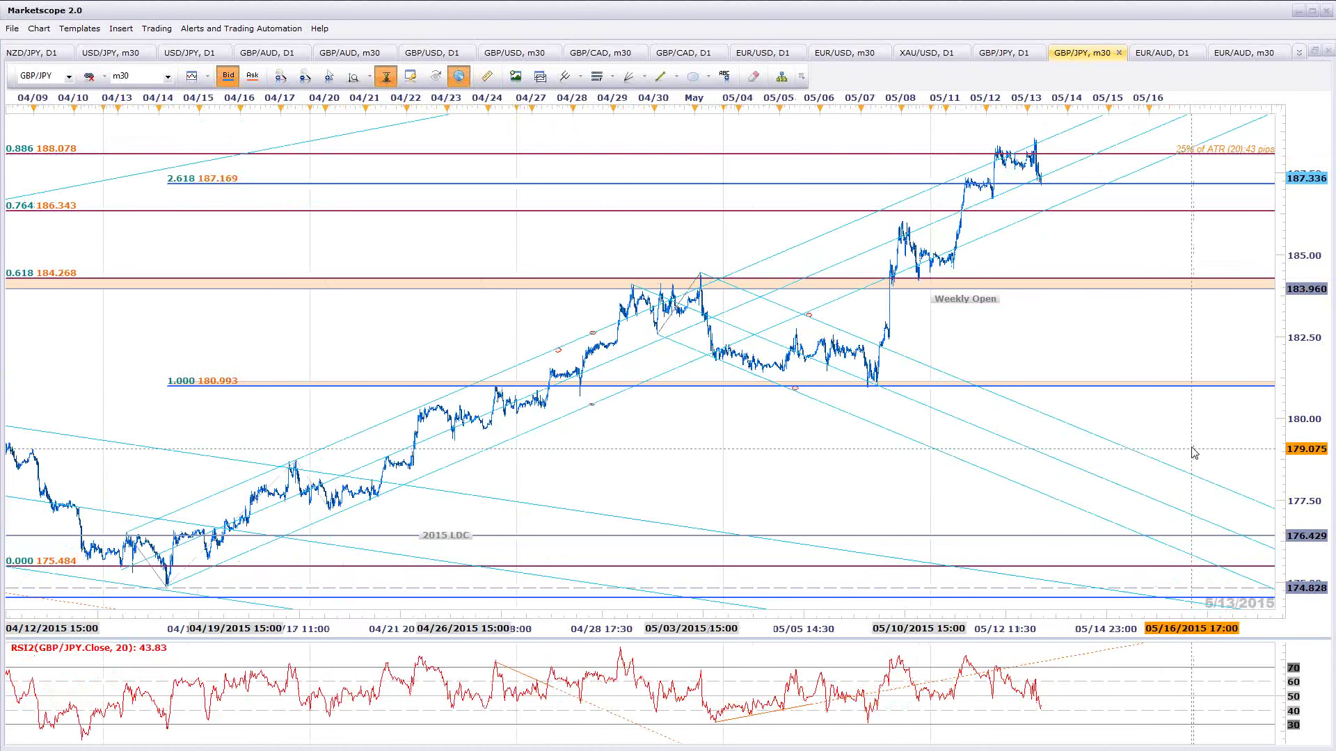
{"action": "scroll", "coordinate": [1131, 627], "scroll_direction": "up", "scroll_amount": 5}
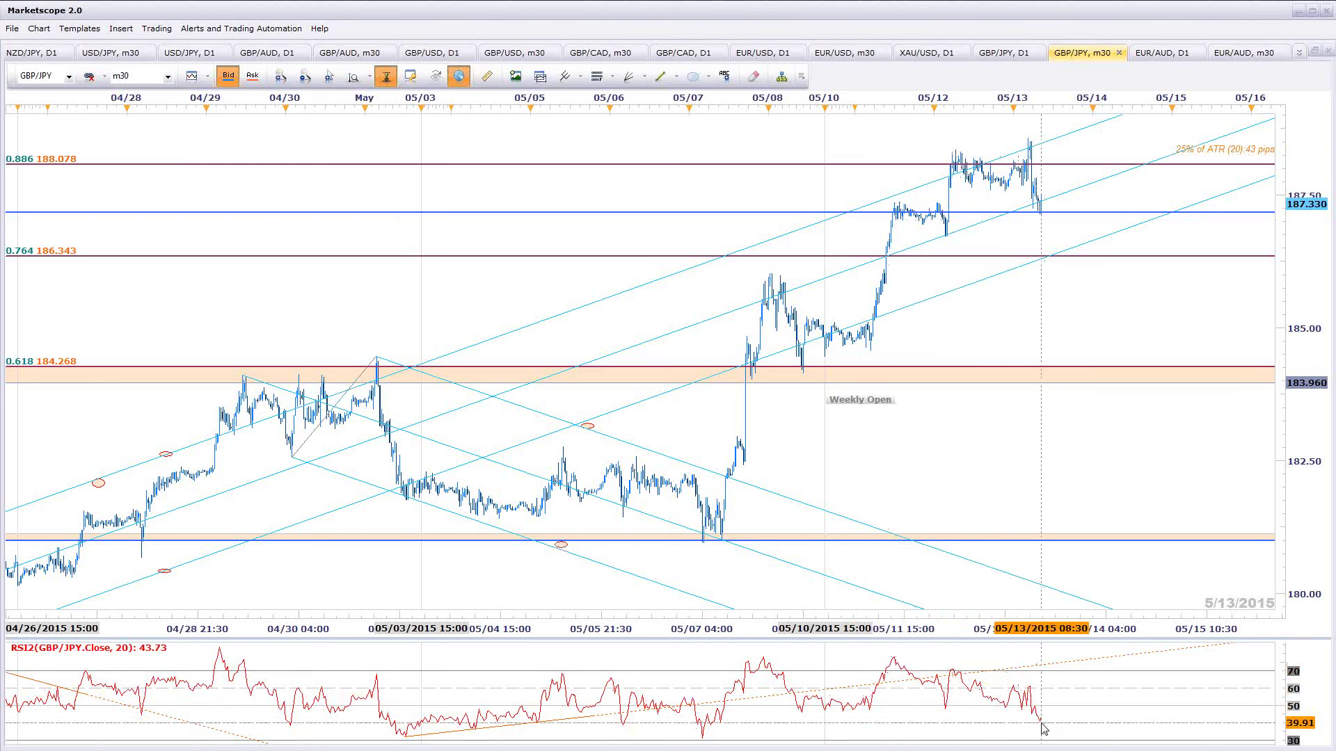
{"action": "scroll", "coordinate": [1042, 728], "scroll_direction": "up", "scroll_amount": 3}
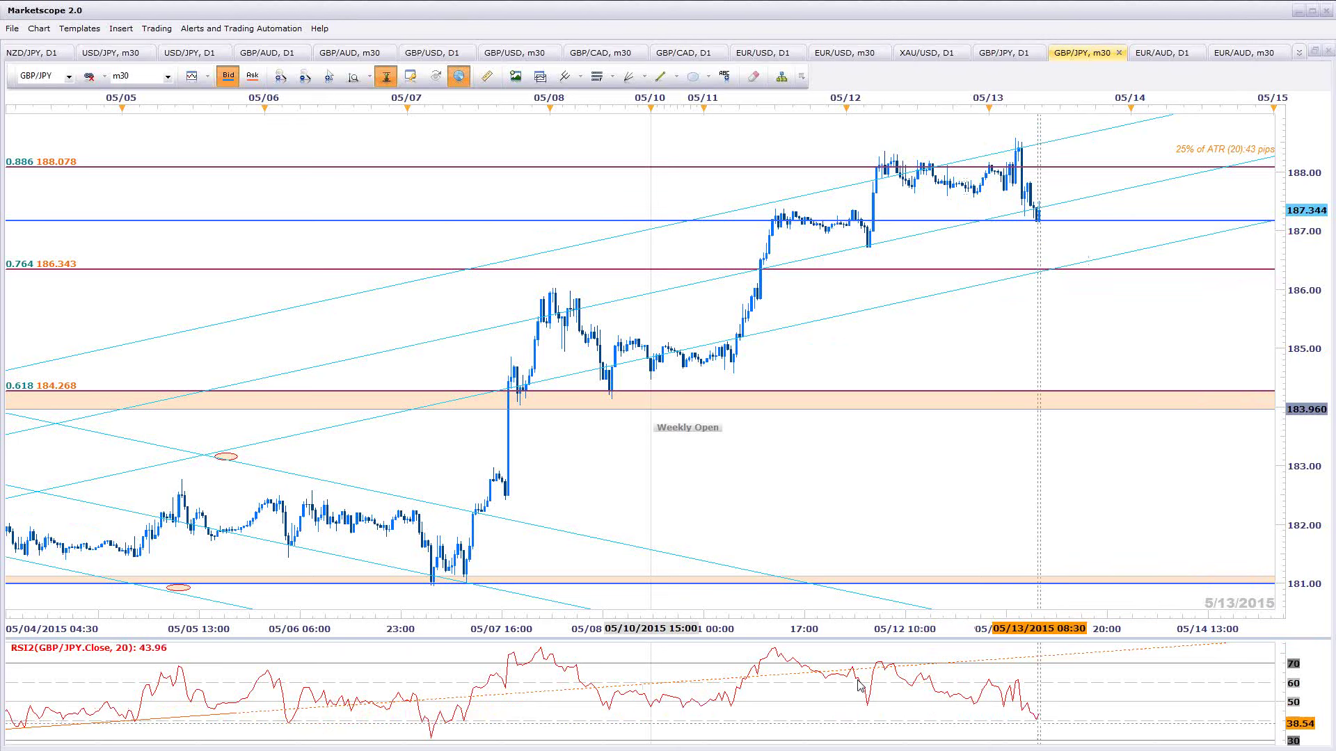
{"action": "scroll", "coordinate": [728, 698], "scroll_direction": "down", "scroll_amount": 3}
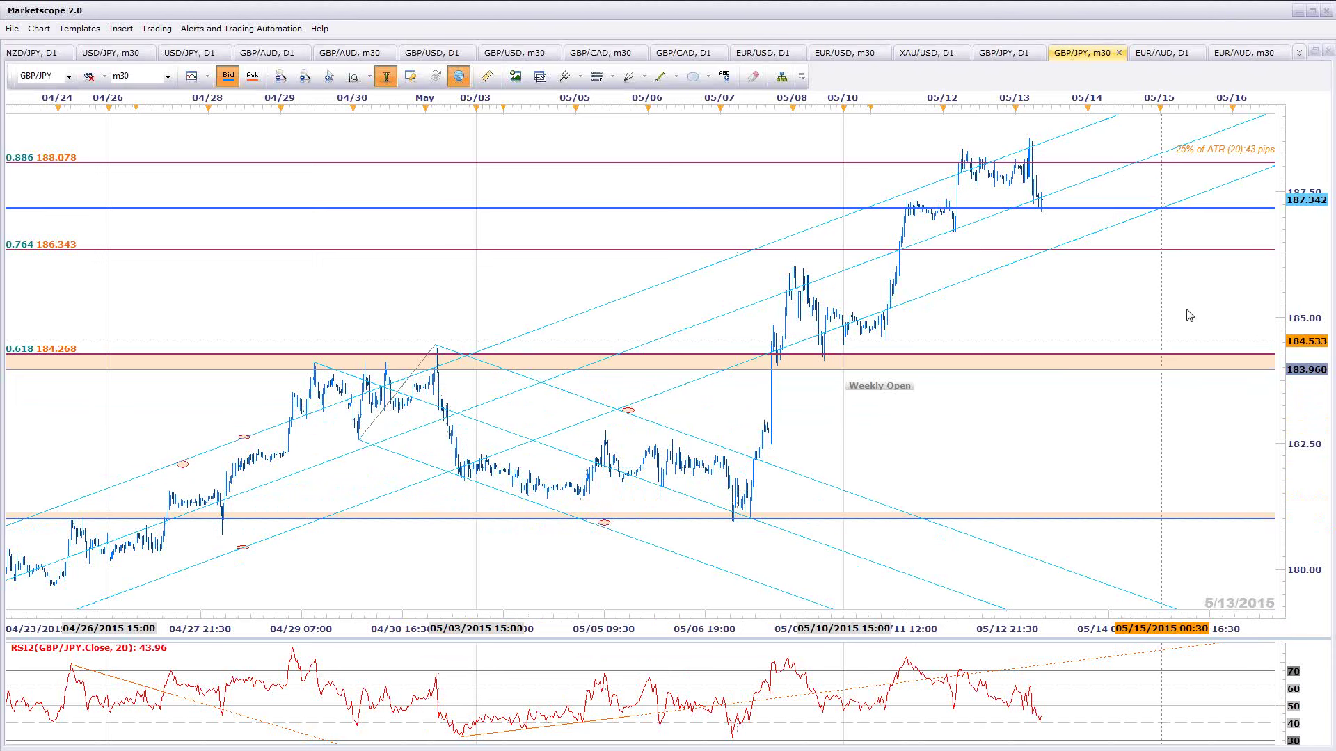
{"action": "scroll", "coordinate": [1190, 313], "scroll_direction": "up", "scroll_amount": 3}
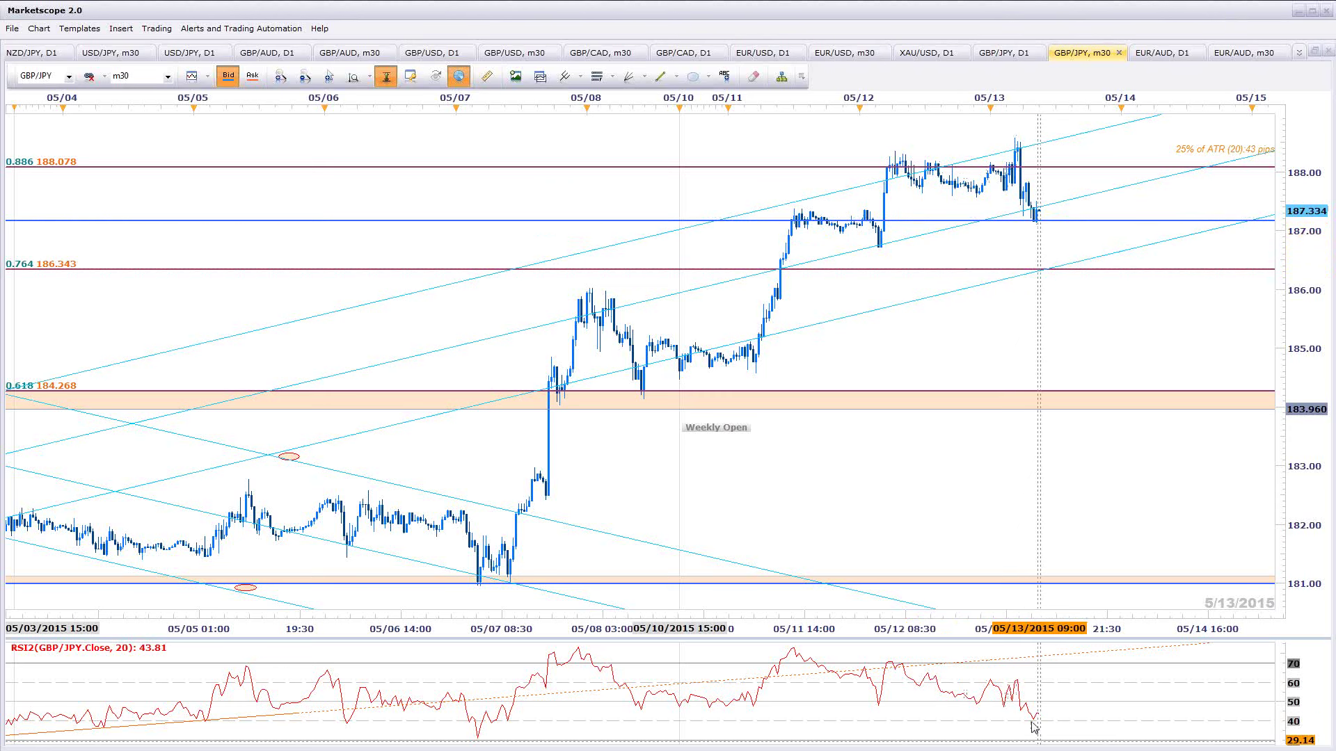
{"action": "scroll", "coordinate": [889, 502], "scroll_direction": "down", "scroll_amount": 3}
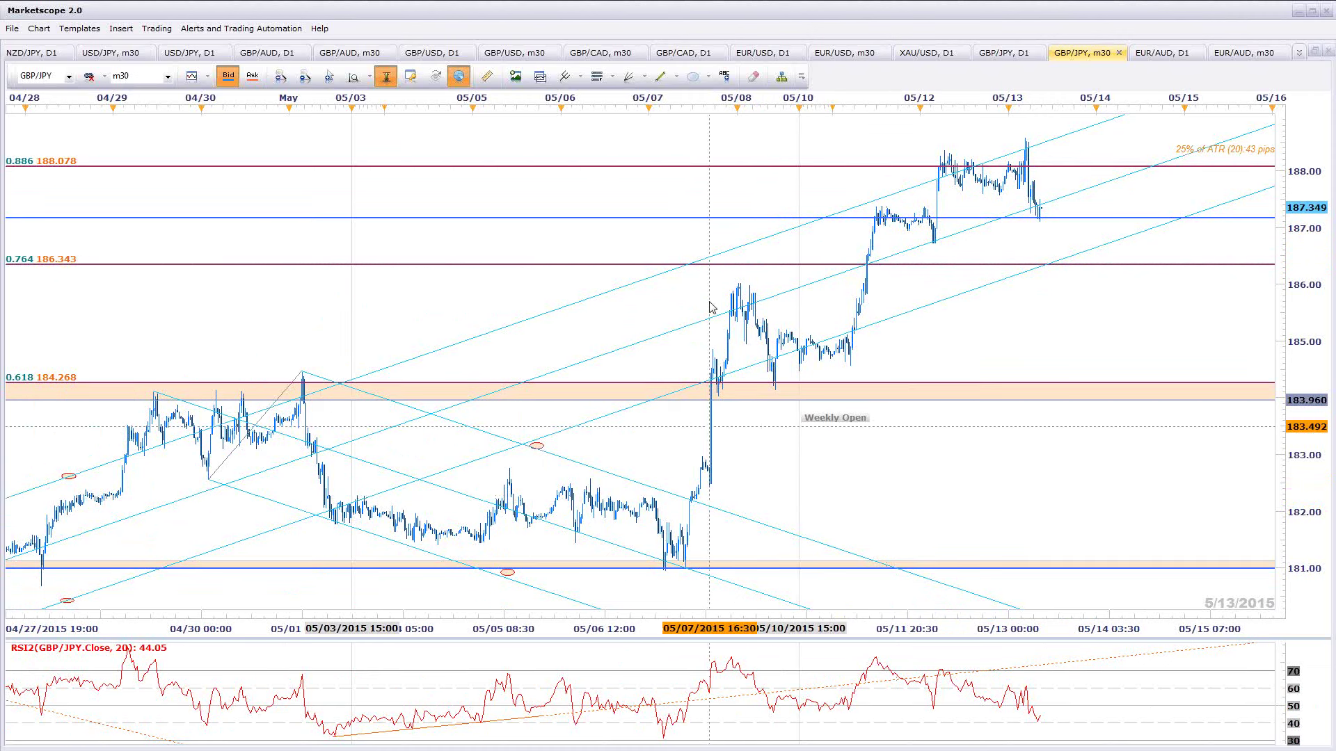
{"action": "left_click", "coordinate": [1074, 263]}
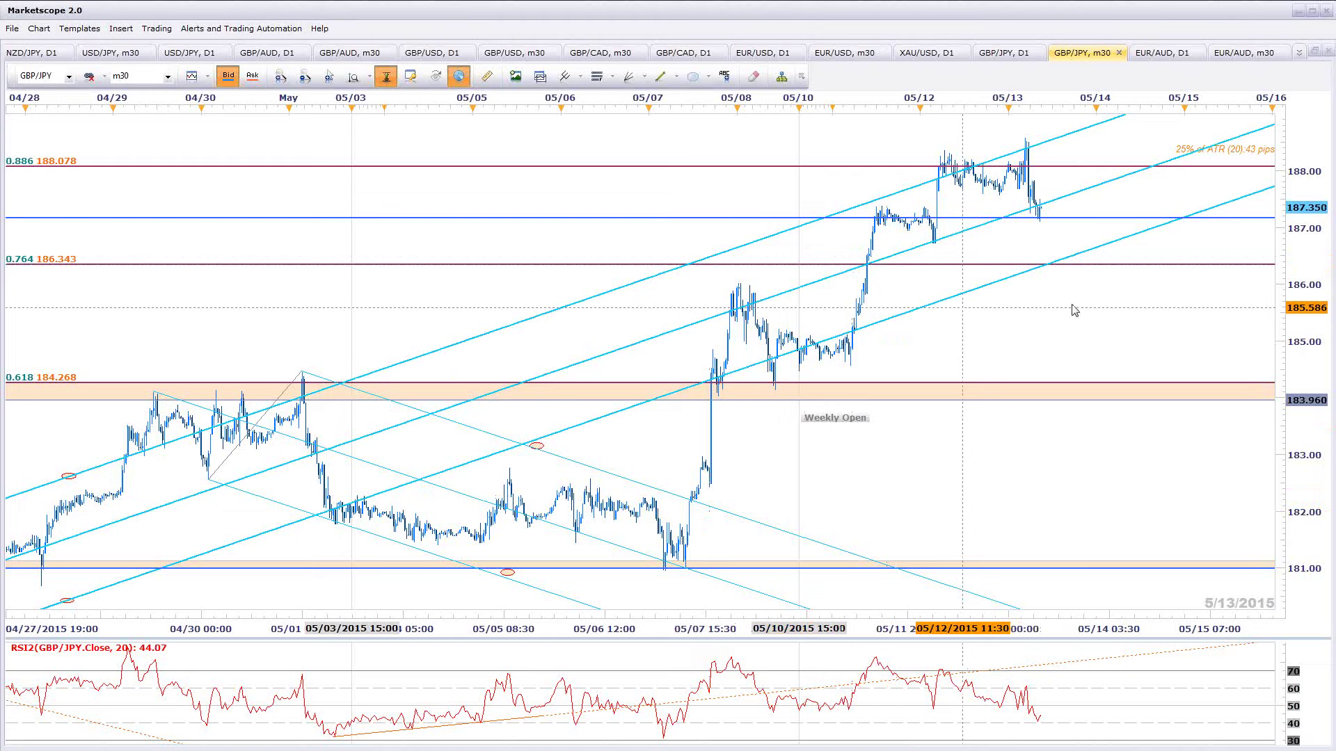
{"action": "scroll", "coordinate": [1074, 311], "scroll_direction": "up", "scroll_amount": 3}
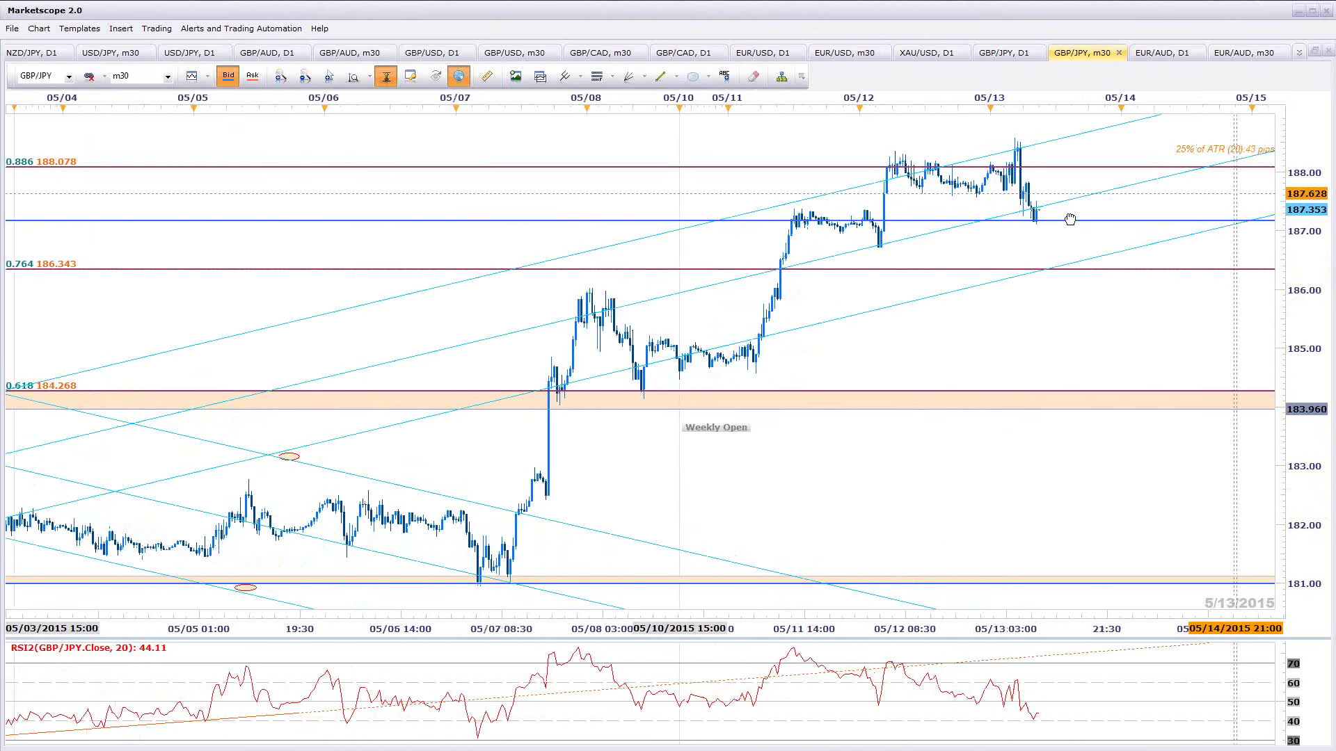
{"action": "scroll", "coordinate": [1070, 220], "scroll_direction": "down", "scroll_amount": 3}
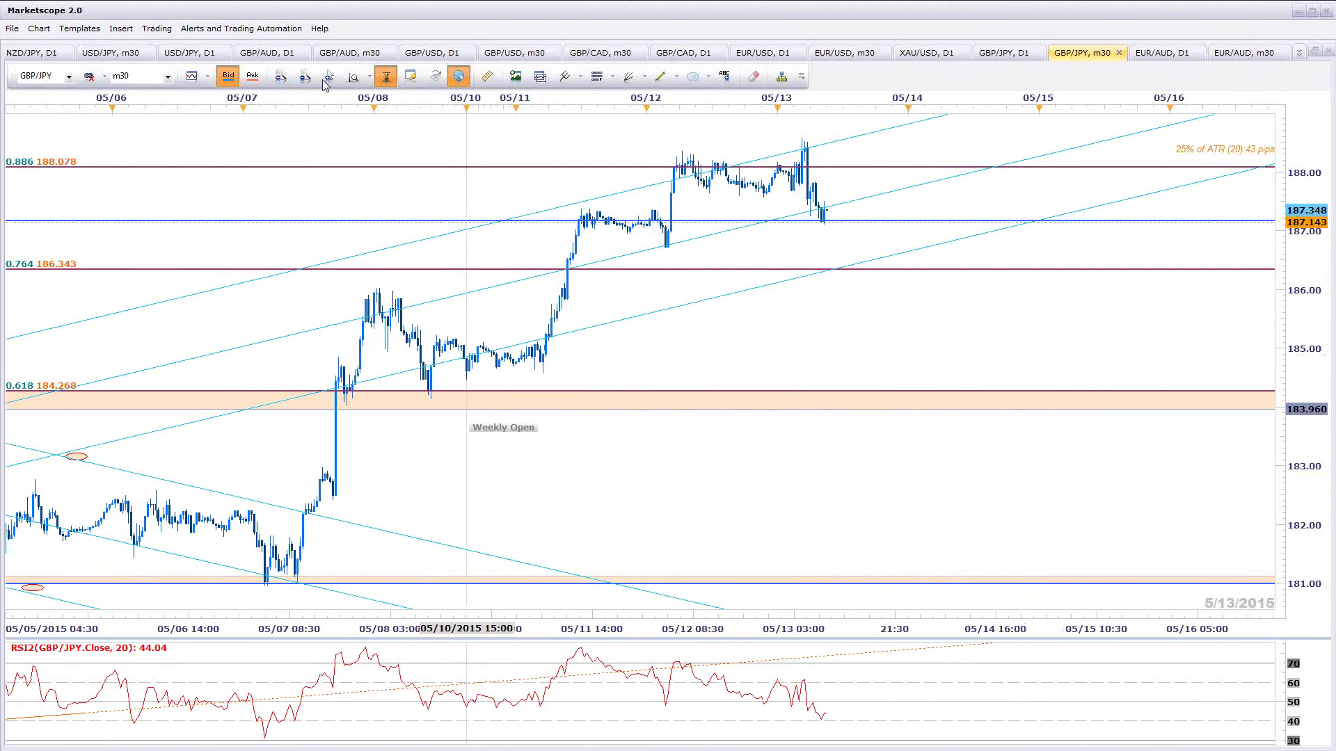
Add a Fibonacci retracement to the GBP/JPY m30 chart from the May 7 low at about 180.939 to the May 13 high at about 188.590
{"action": "left_click", "coordinate": [388, 278]}
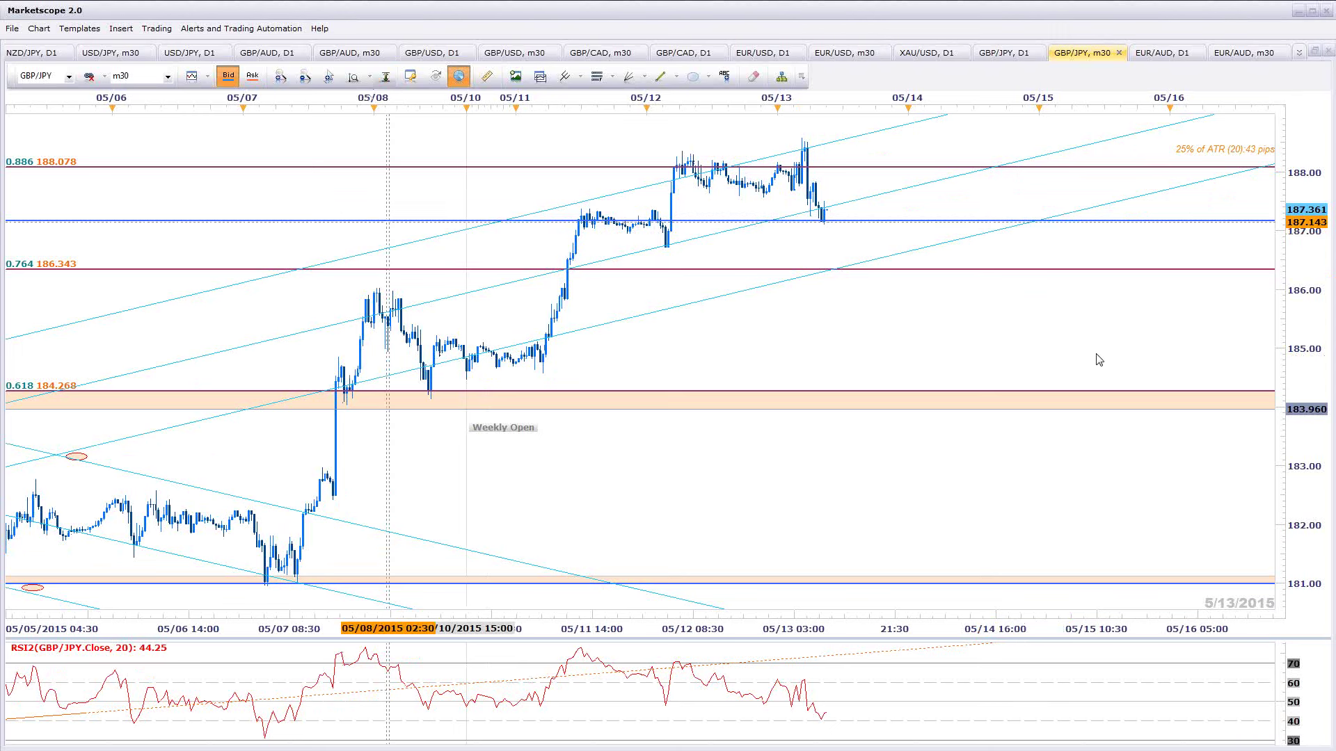
{"action": "scroll", "coordinate": [1098, 350], "scroll_direction": "up", "scroll_amount": 2}
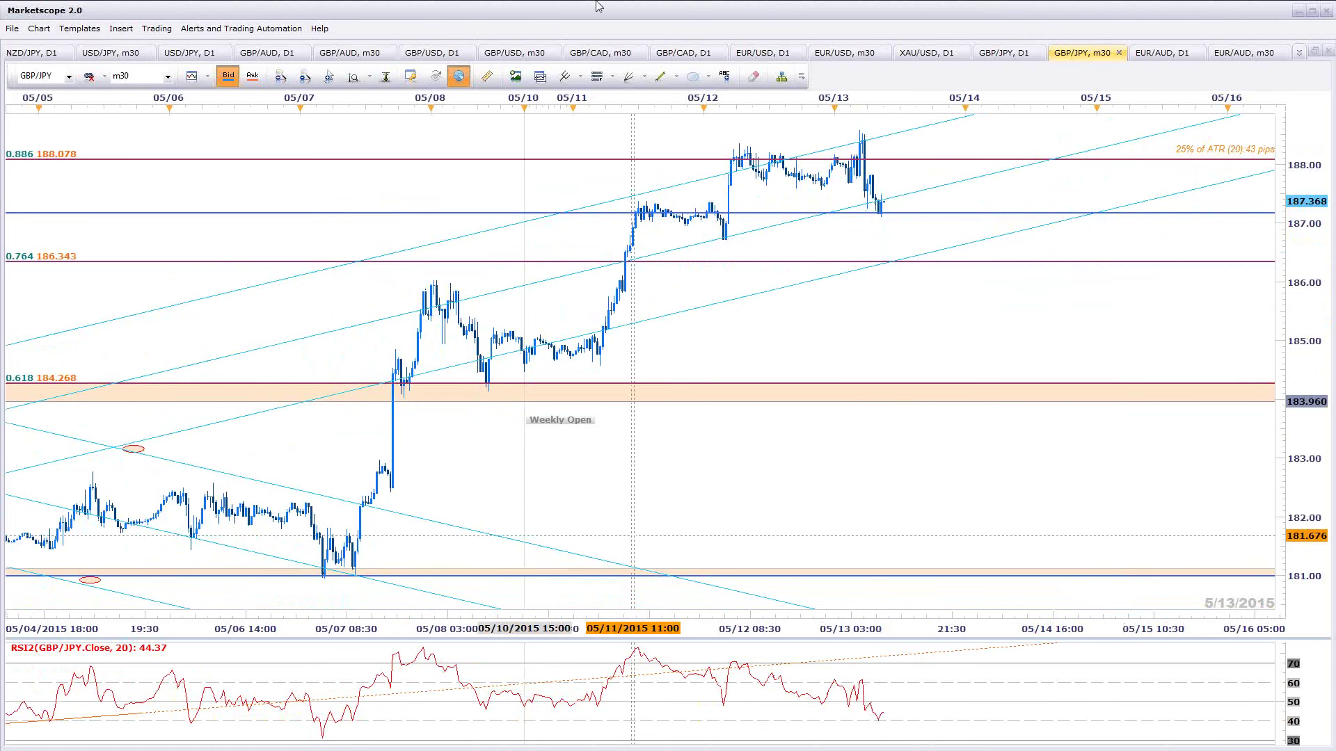
{"action": "left_click", "coordinate": [613, 78]}
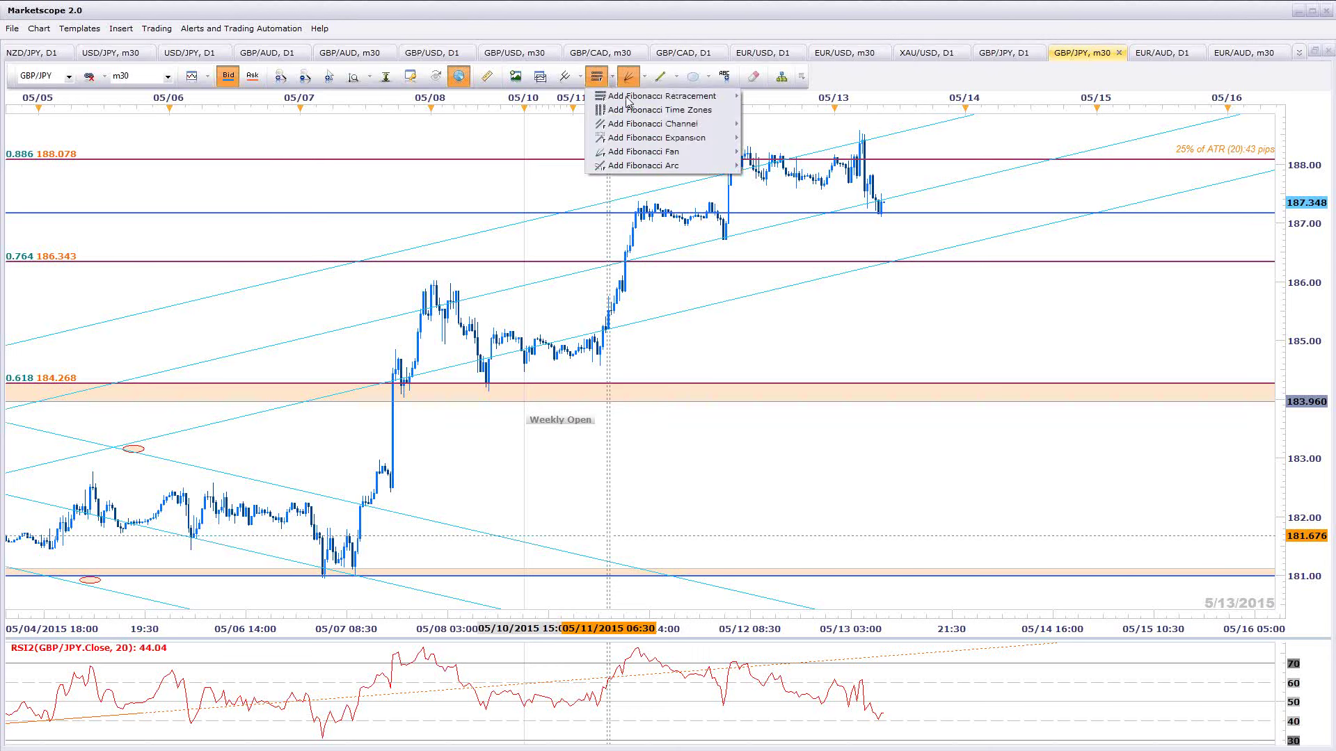
{"action": "mouse_move", "coordinate": [724, 98]}
{"action": "left_click", "coordinate": [777, 139]}
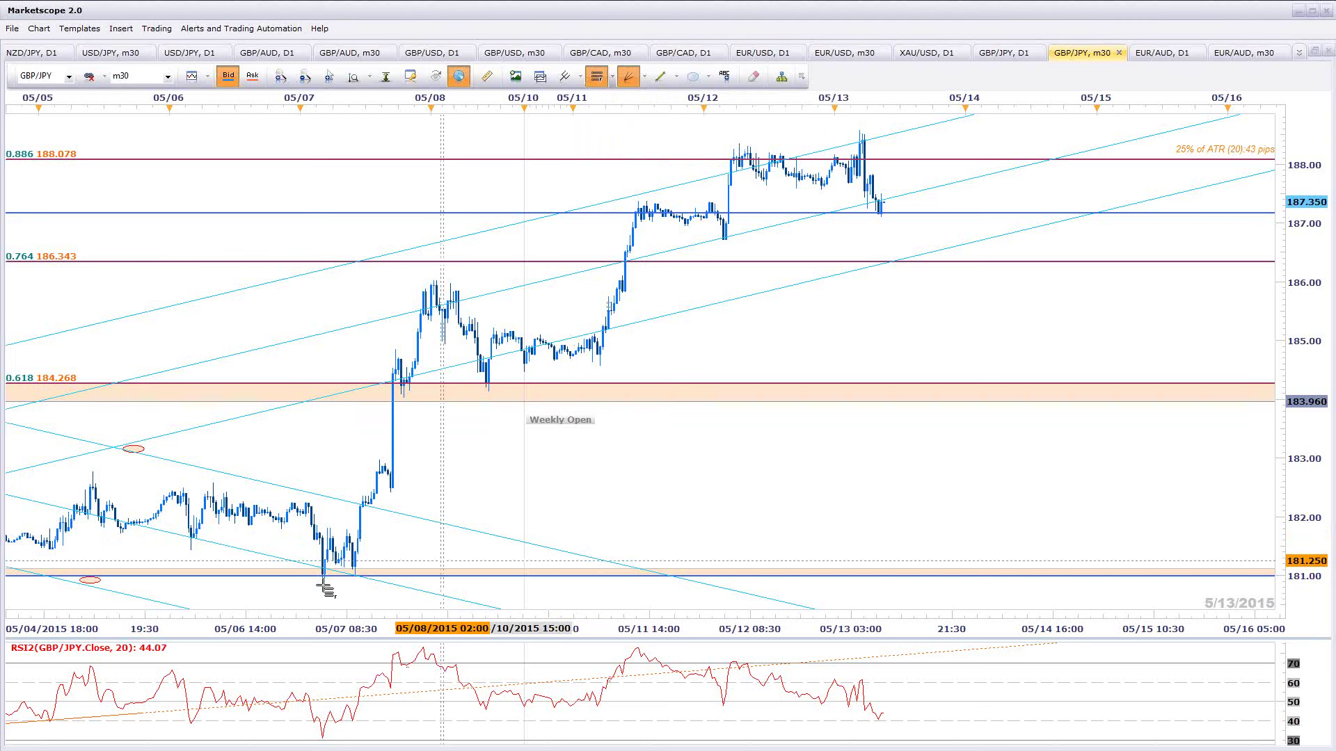
{"action": "left_click_drag", "start_coordinate": [326, 556], "coordinate": [414, 400]}
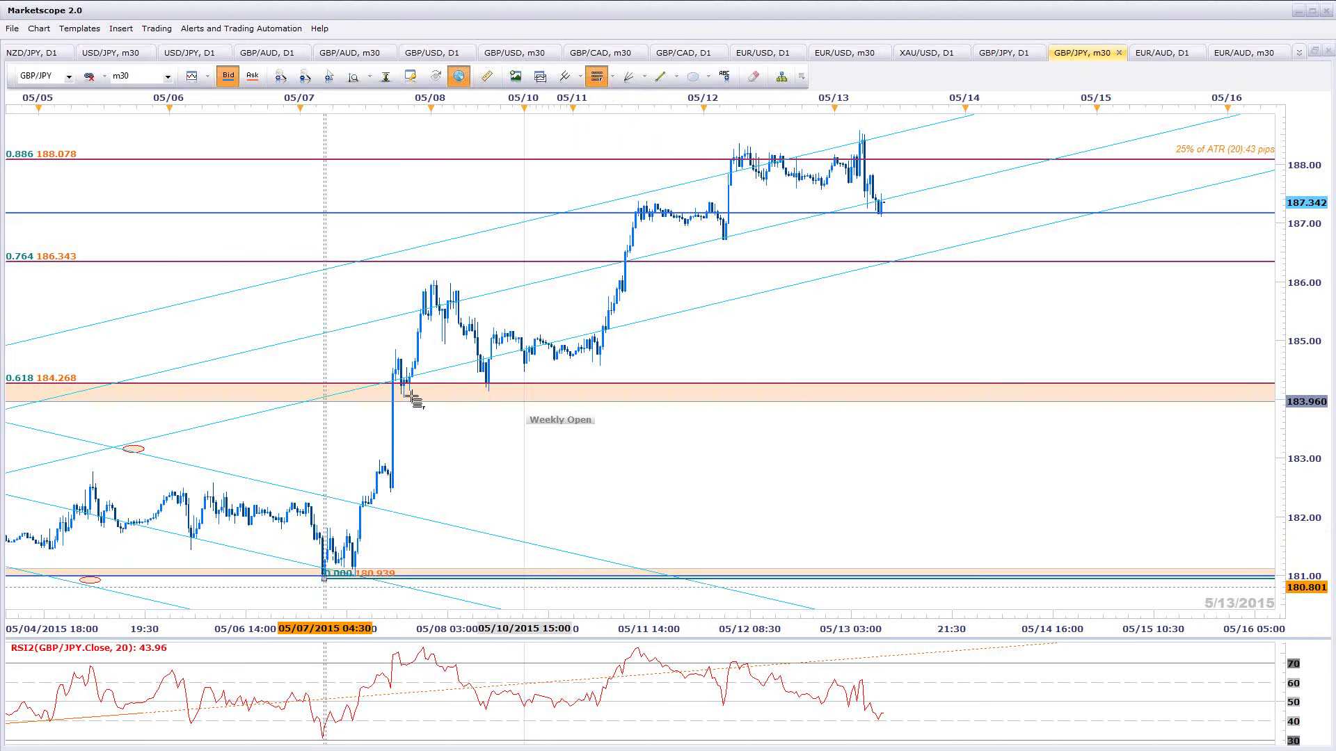
{"action": "left_click", "coordinate": [860, 127]}
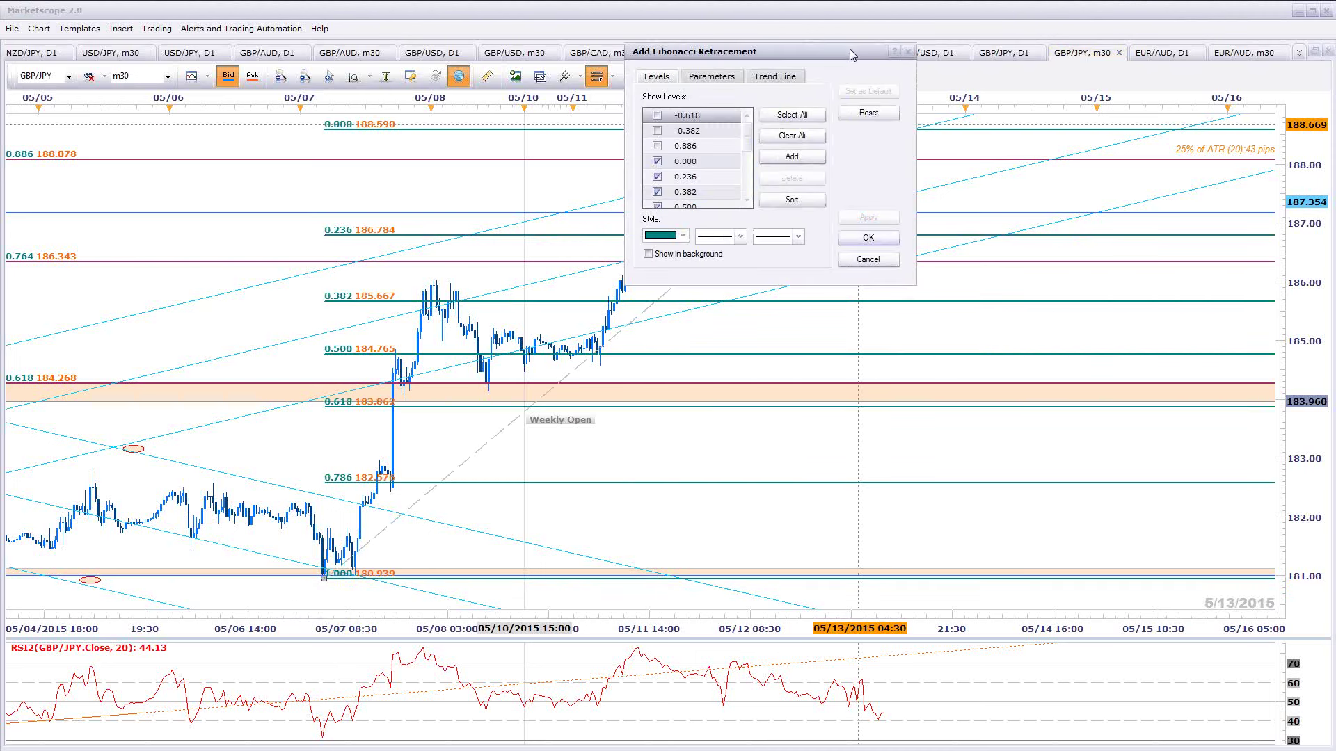
{"action": "left_click", "coordinate": [868, 237]}
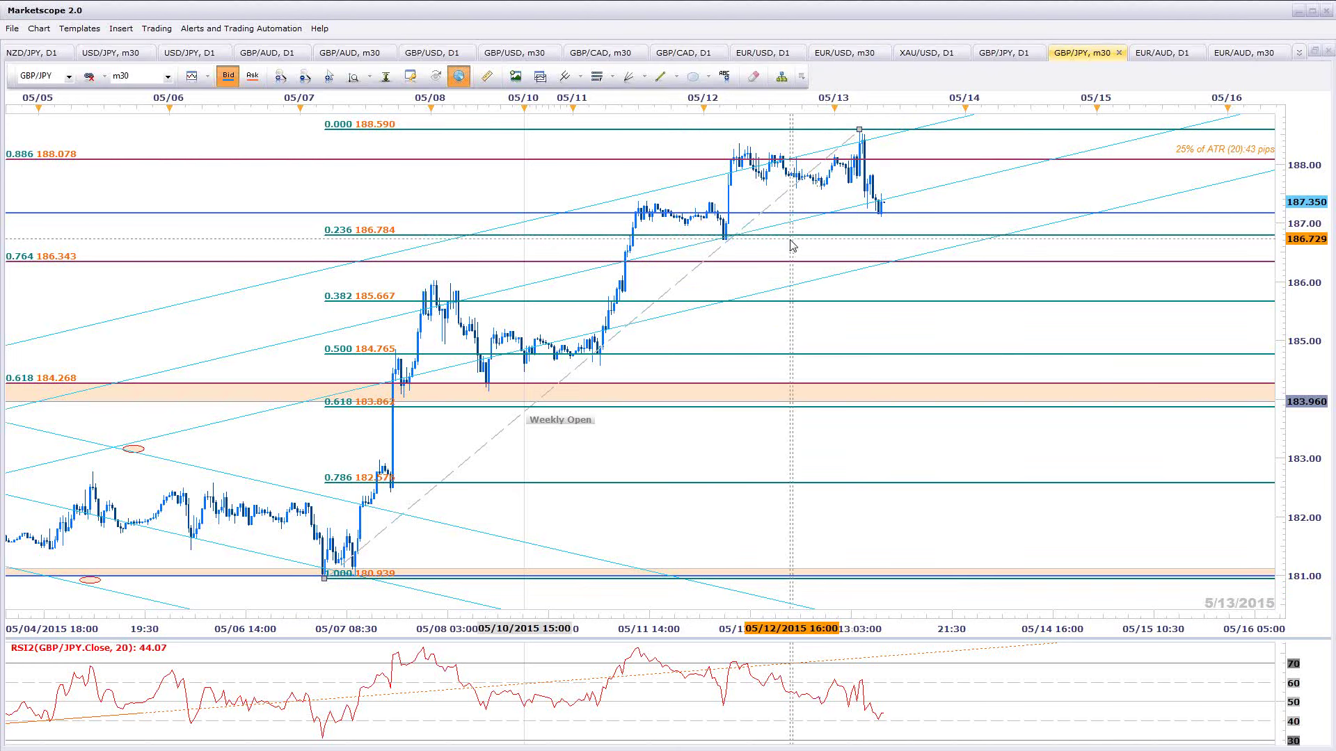
Hide the 0.236, 0.786 and 1.000 levels of the new Fibonacci retracement, keeping 0.000, 0.382, 0.500 and 0.618
{"action": "double_click", "coordinate": [887, 236]}
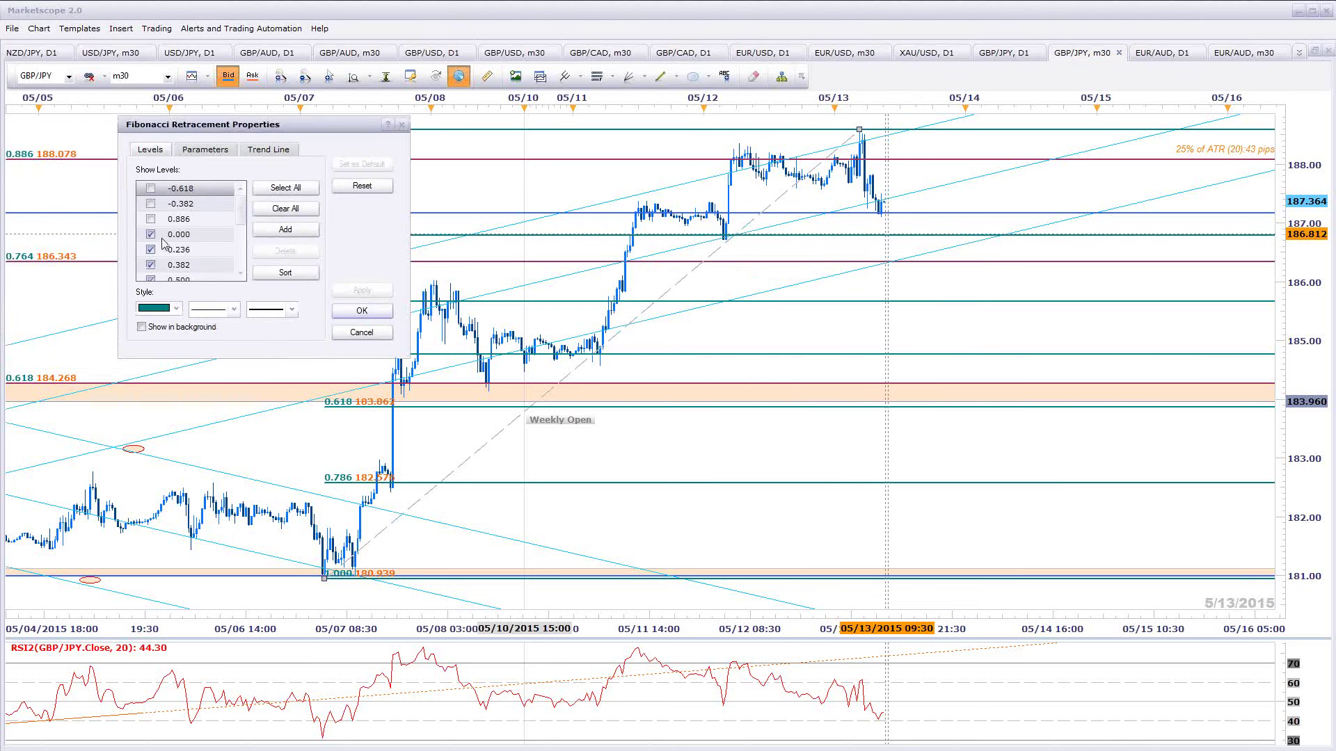
{"action": "left_click", "coordinate": [151, 250]}
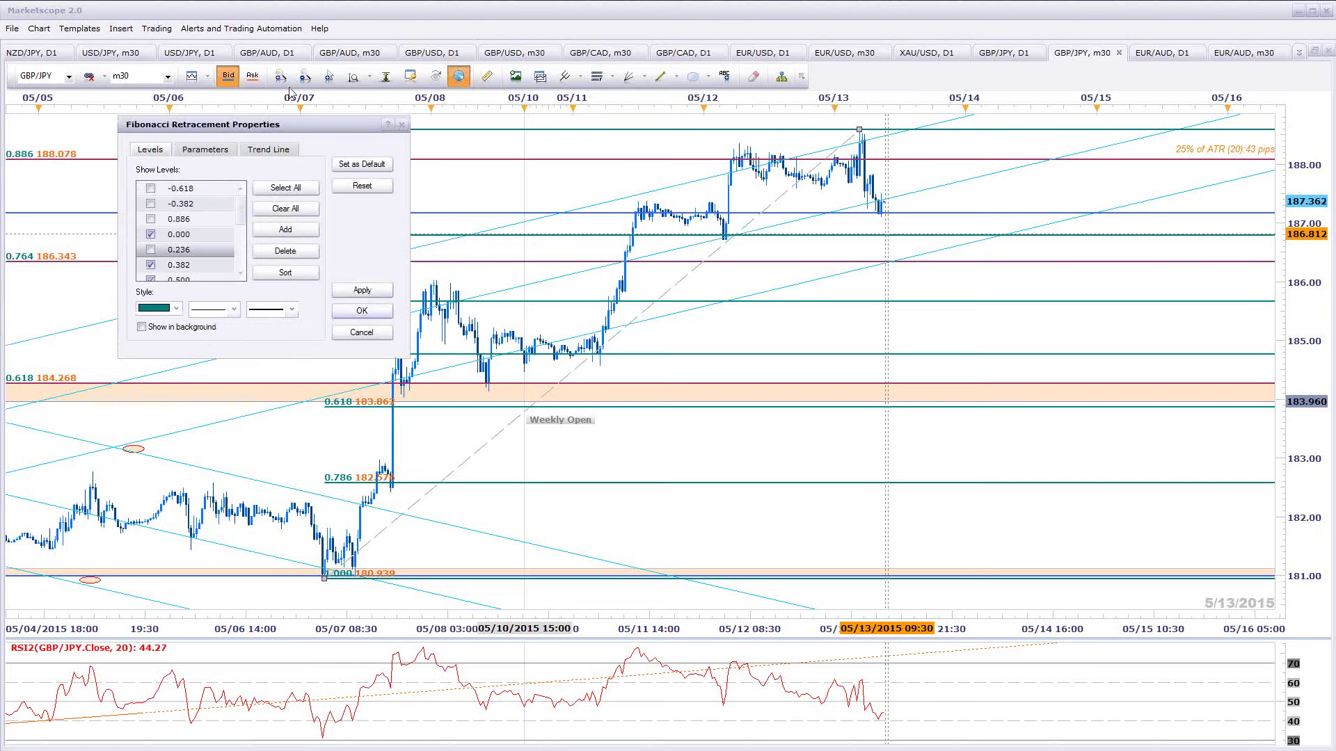
{"action": "left_click_drag", "start_coordinate": [271, 133], "coordinate": [203, 120]}
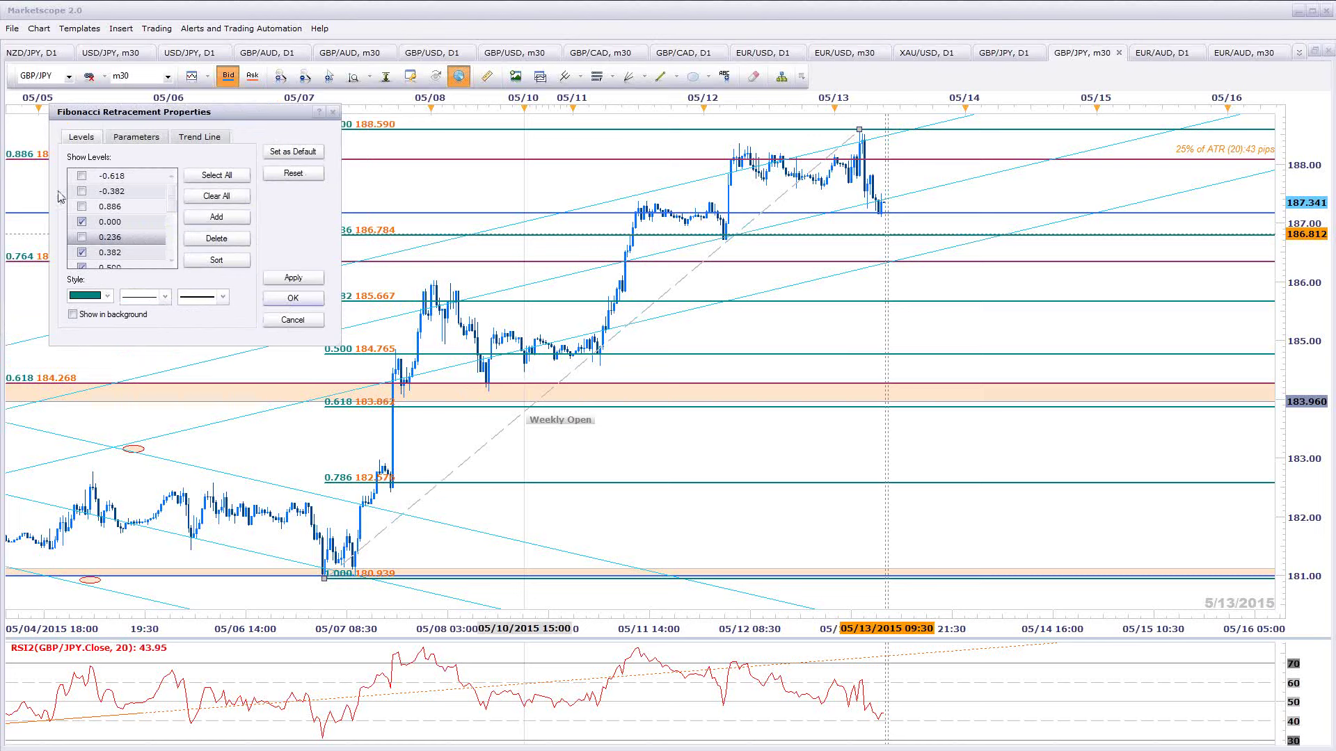
{"action": "left_click", "coordinate": [82, 222]}
{"action": "scroll", "coordinate": [110, 238], "scroll_direction": "down", "scroll_amount": 1}
{"action": "scroll", "coordinate": [96, 268], "scroll_direction": "down", "scroll_amount": 1}
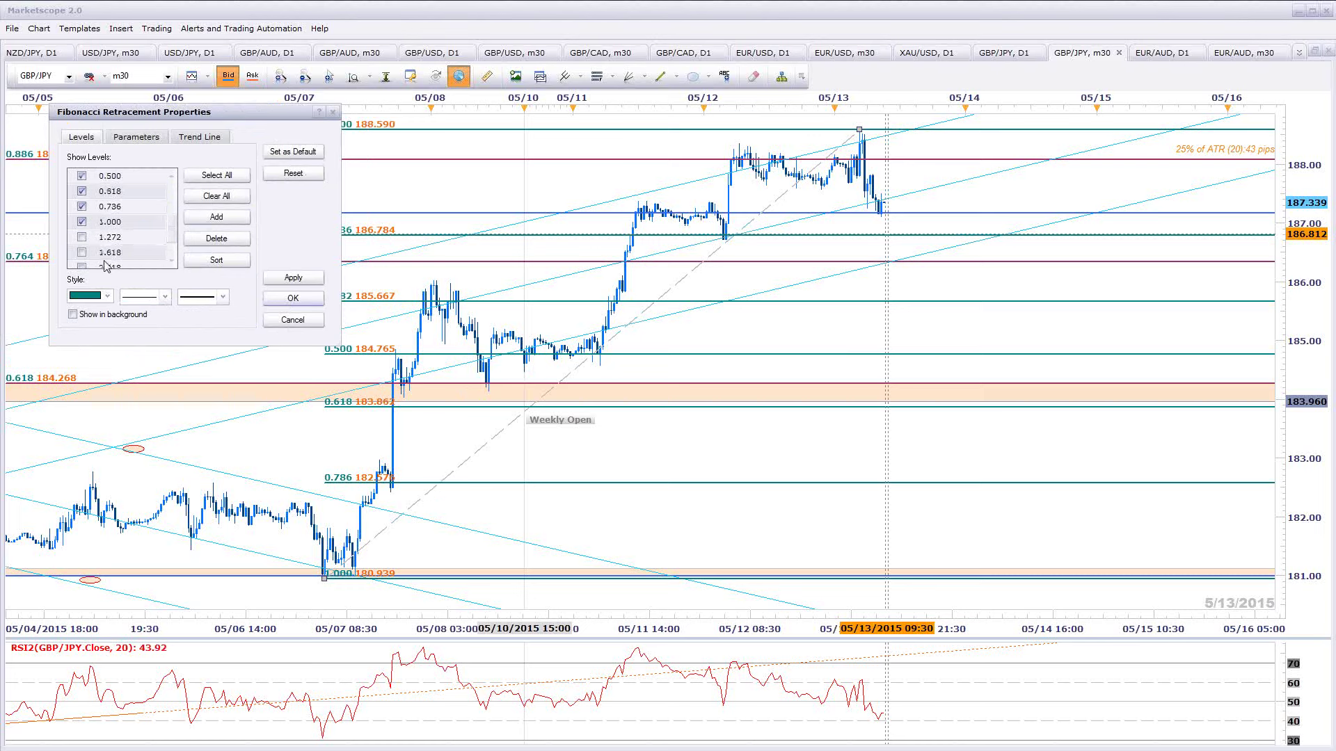
{"action": "left_click", "coordinate": [82, 206]}
{"action": "scroll", "coordinate": [102, 229], "scroll_direction": "up", "scroll_amount": 1}
{"action": "left_click", "coordinate": [82, 176]}
{"action": "left_click", "coordinate": [293, 278]}
{"action": "left_click", "coordinate": [293, 298]}
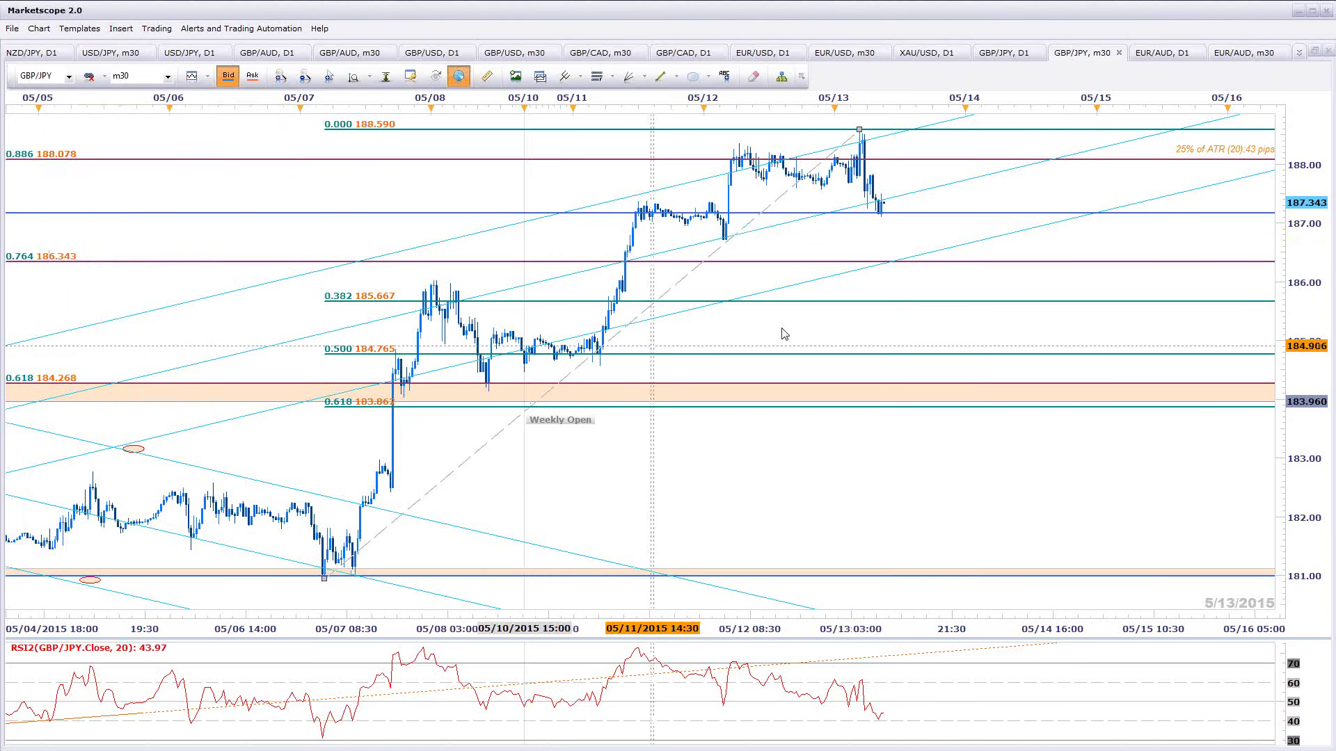
{"action": "scroll", "coordinate": [755, 289], "scroll_direction": "down", "scroll_amount": 5}
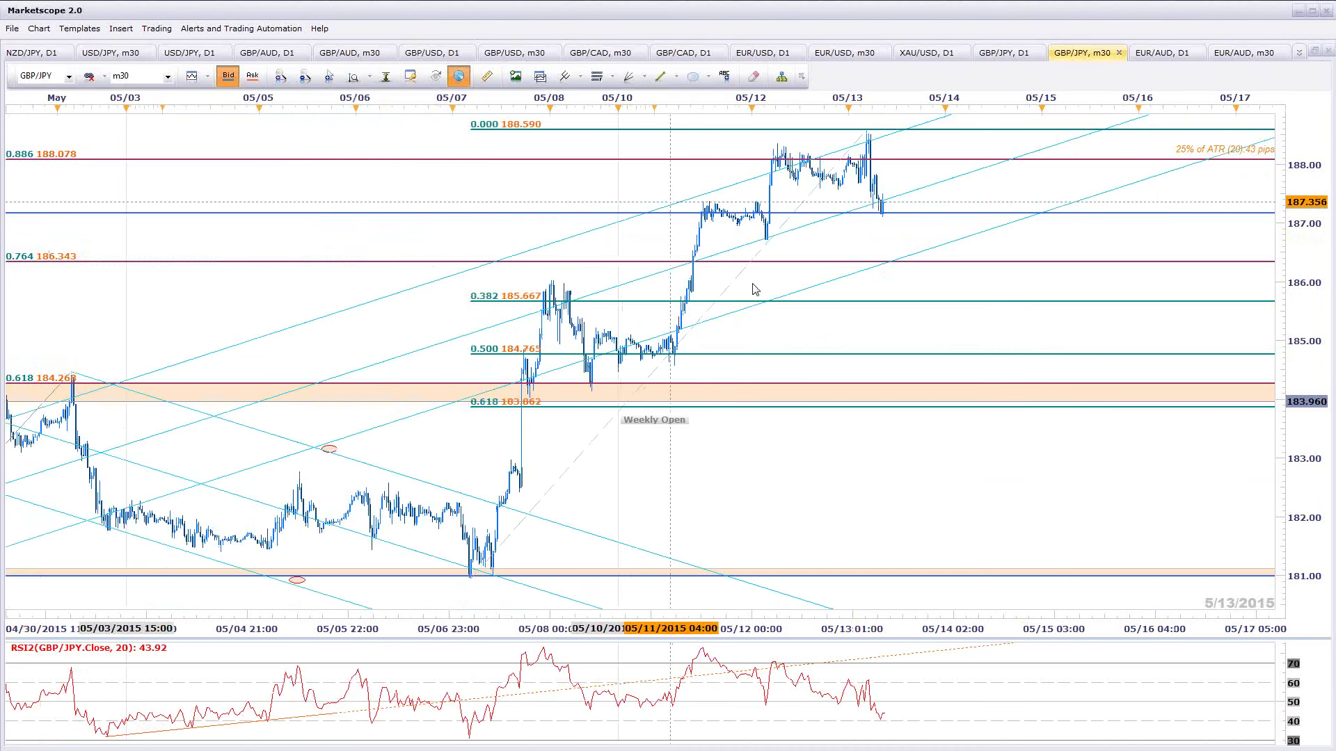
Examine the GBP/JPY m30 chart's price action against its channel lines and Fibonacci levels, from mid-April through 13 May
{"action": "scroll", "coordinate": [972, 362], "scroll_direction": "up", "scroll_amount": 1}
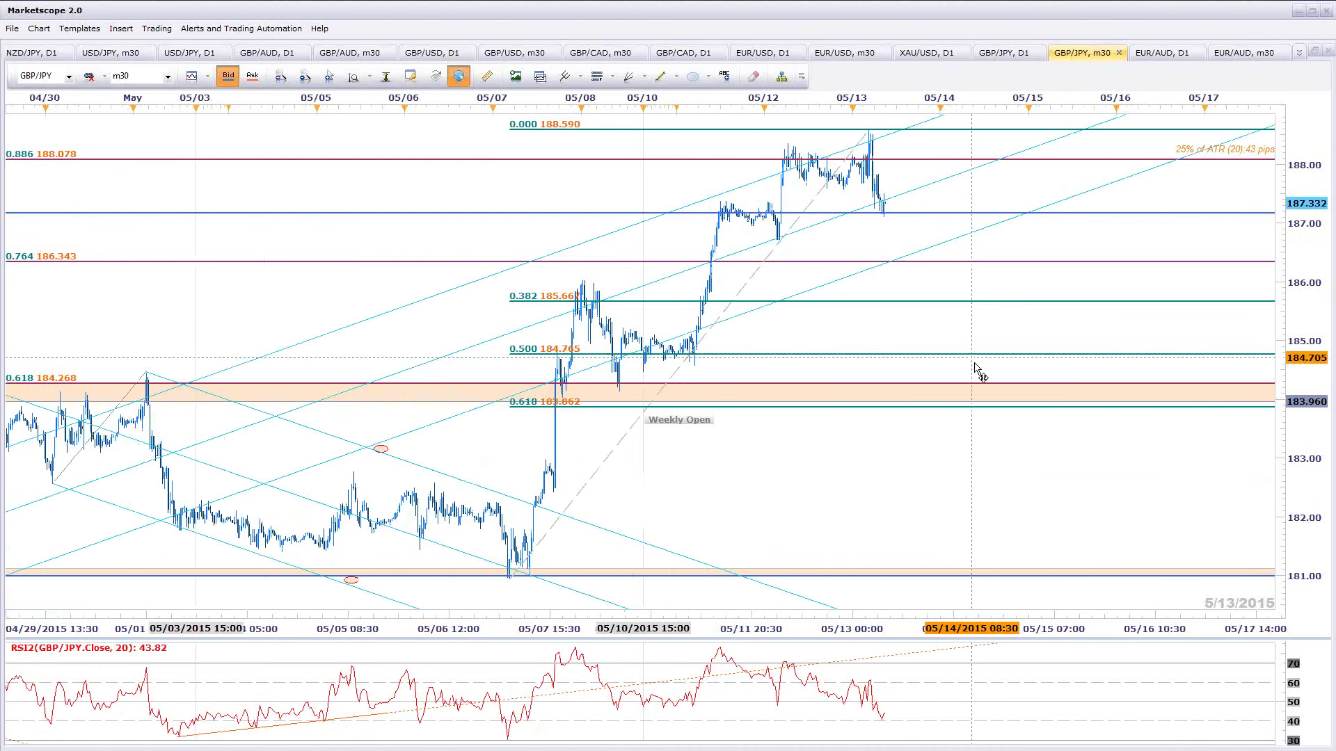
{"action": "scroll", "coordinate": [957, 353], "scroll_direction": "down", "scroll_amount": 4}
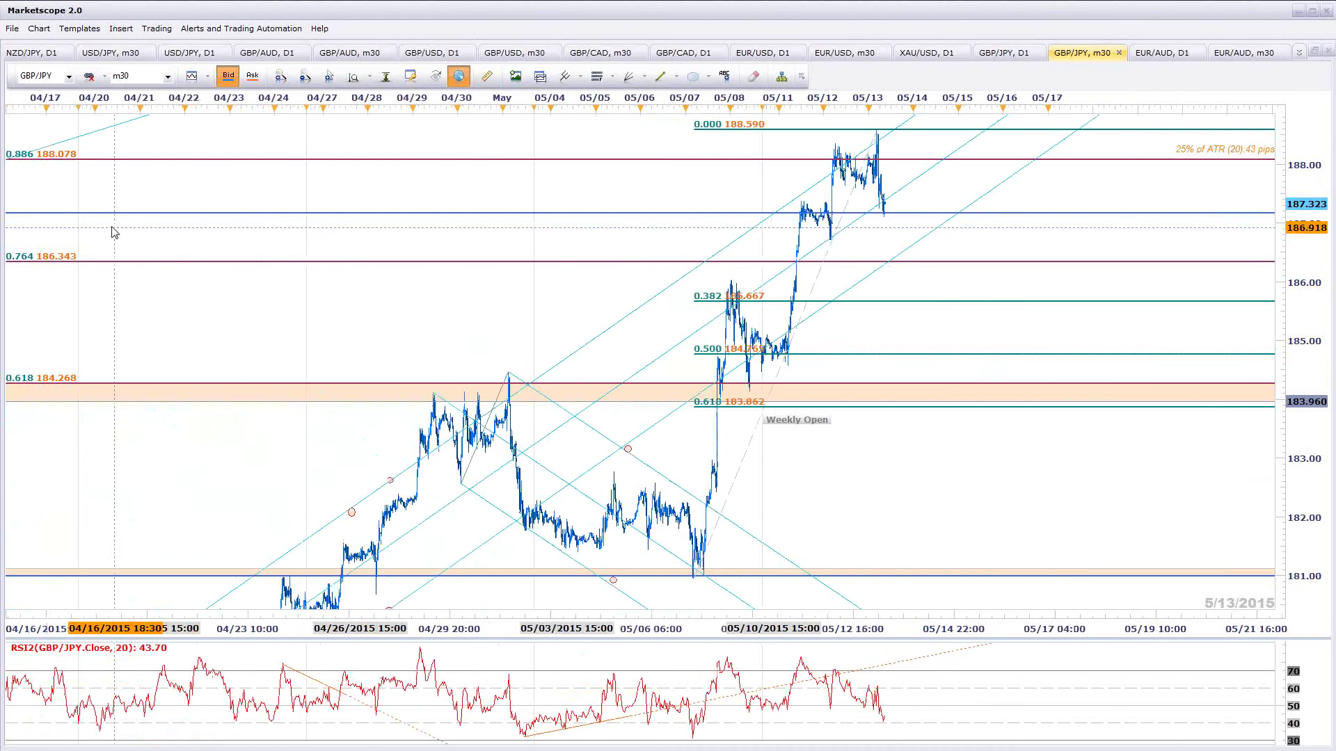
{"action": "scroll", "coordinate": [137, 224], "scroll_direction": "down", "scroll_amount": 1}
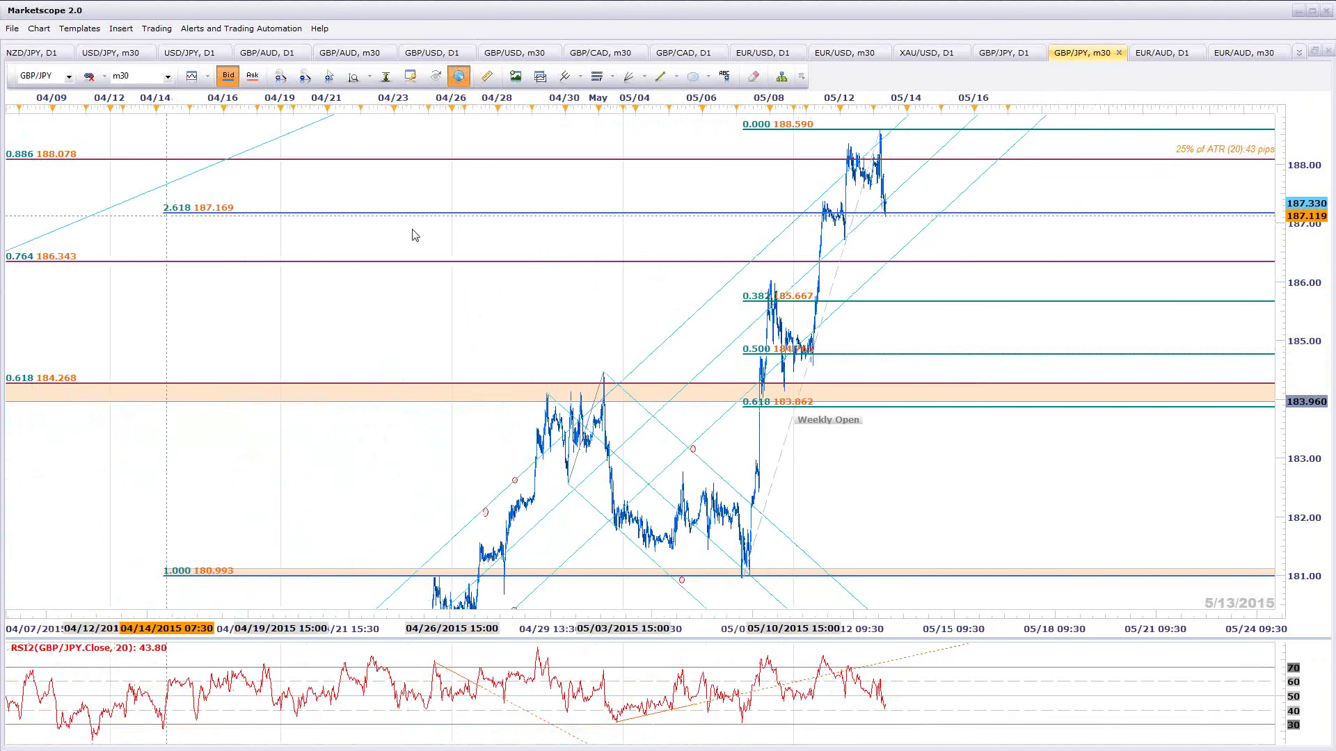
{"action": "scroll", "coordinate": [918, 226], "scroll_direction": "up", "scroll_amount": 3}
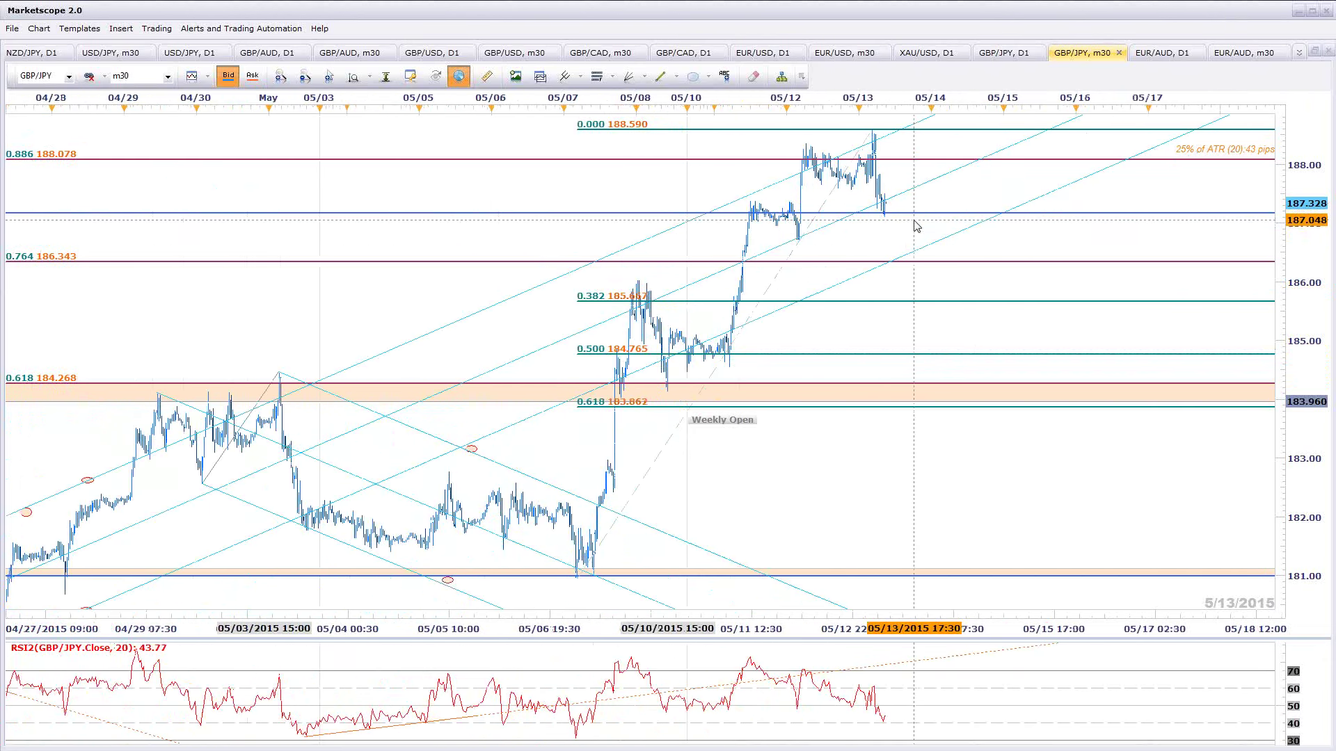
{"action": "scroll", "coordinate": [916, 226], "scroll_direction": "up", "scroll_amount": 2}
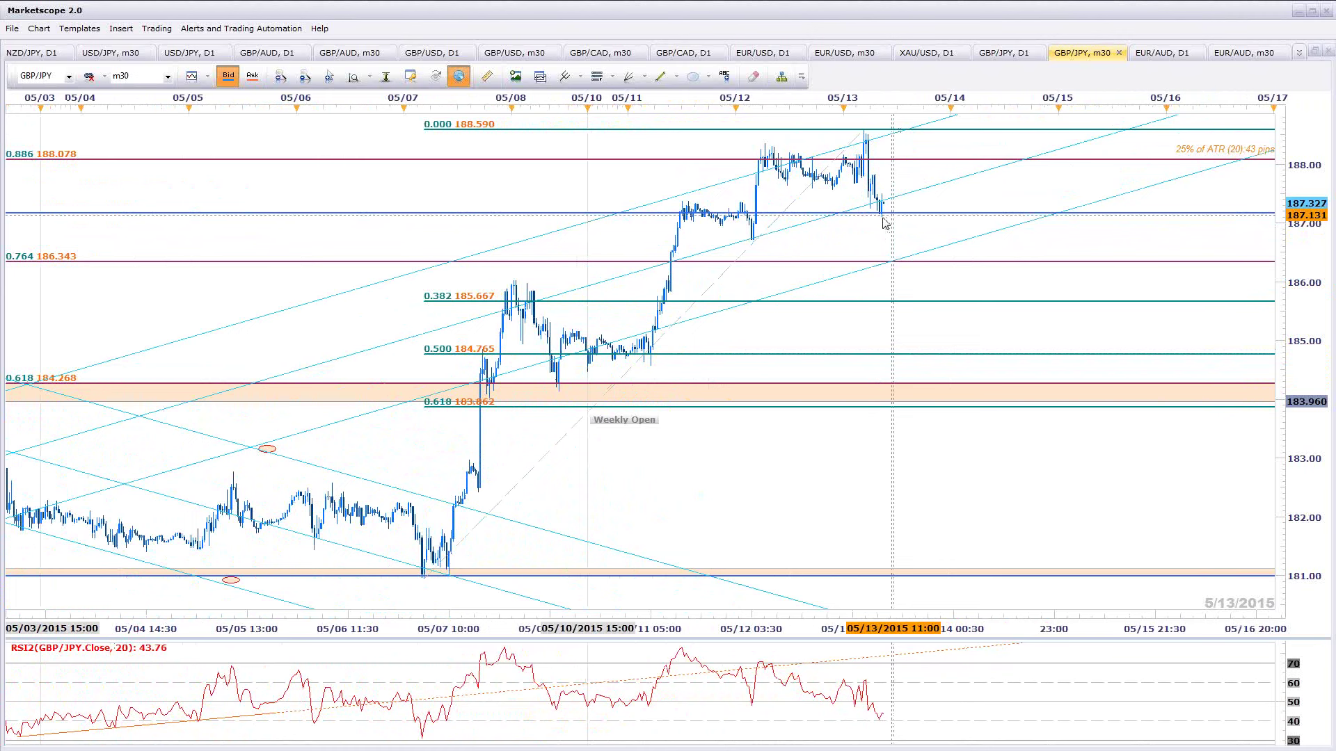
{"action": "scroll", "coordinate": [883, 222], "scroll_direction": "up", "scroll_amount": 1}
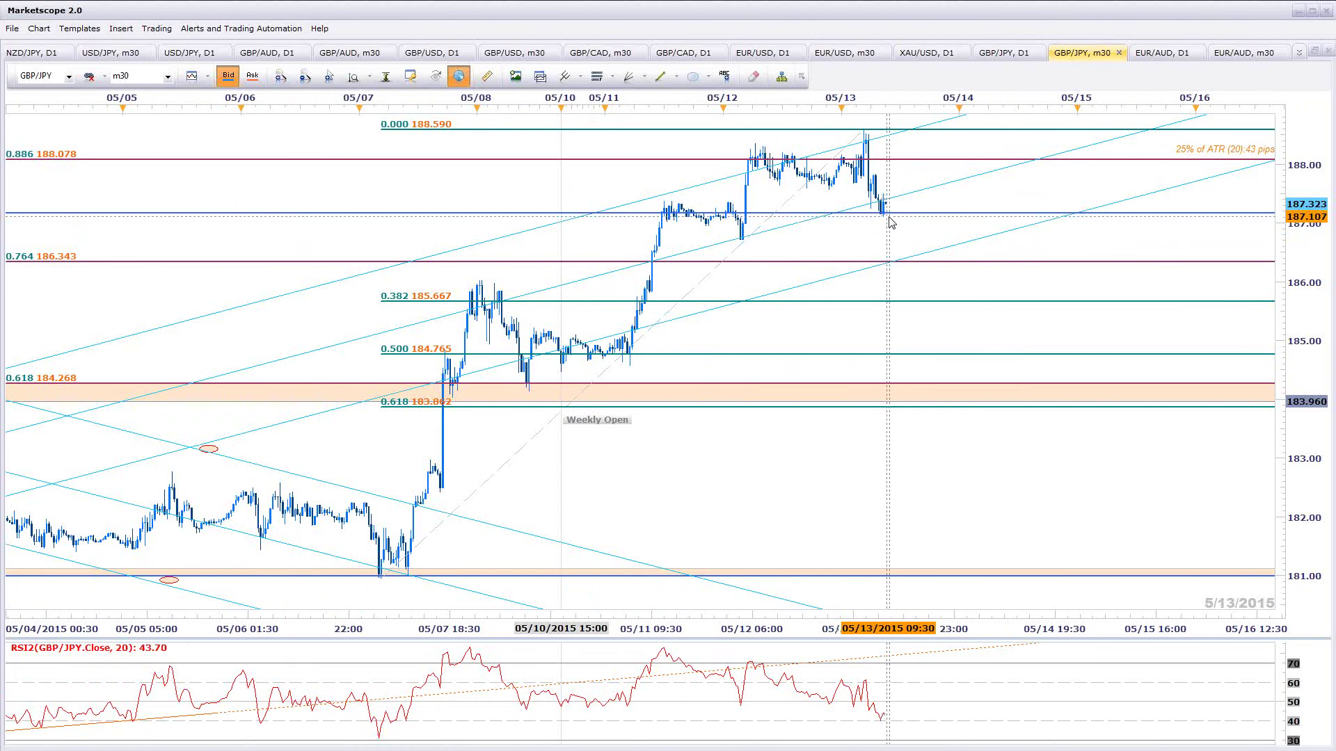
{"action": "scroll", "coordinate": [1016, 346], "scroll_direction": "up", "scroll_amount": 1}
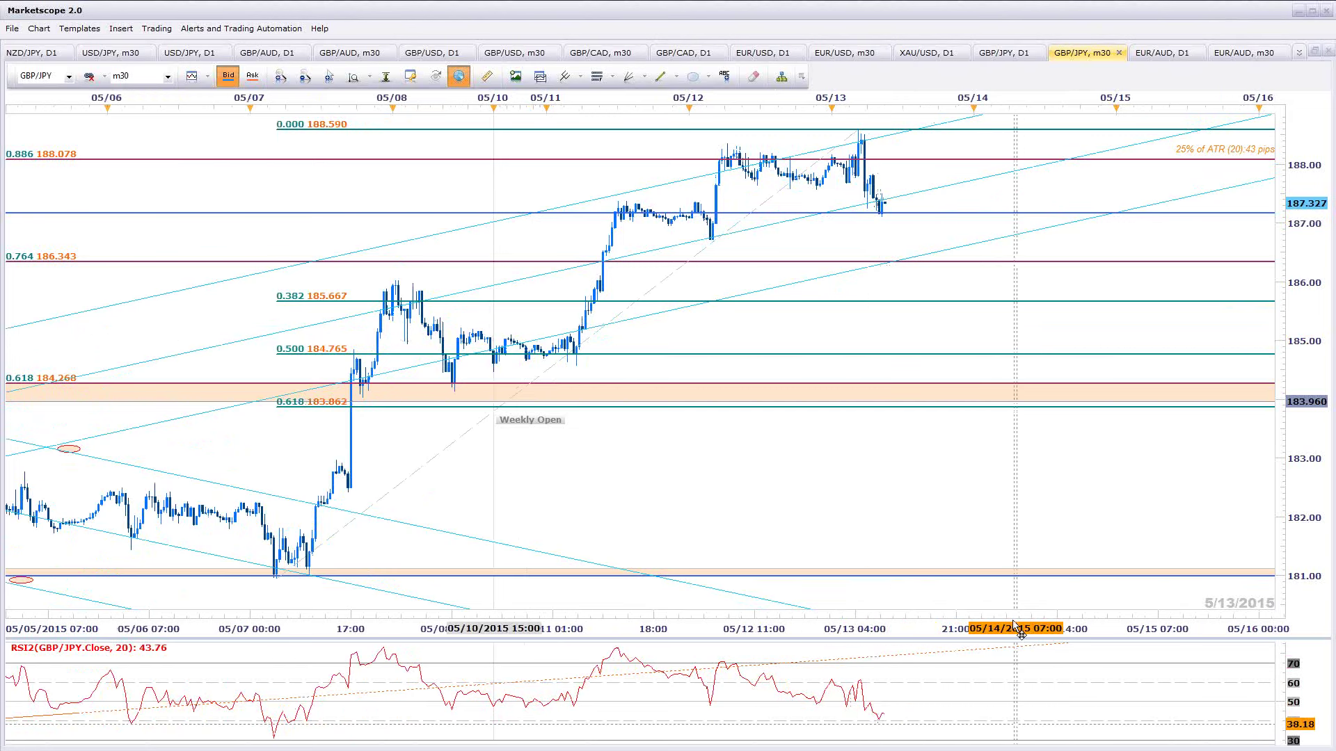
{"action": "scroll", "coordinate": [1018, 684], "scroll_direction": "up", "scroll_amount": 1}
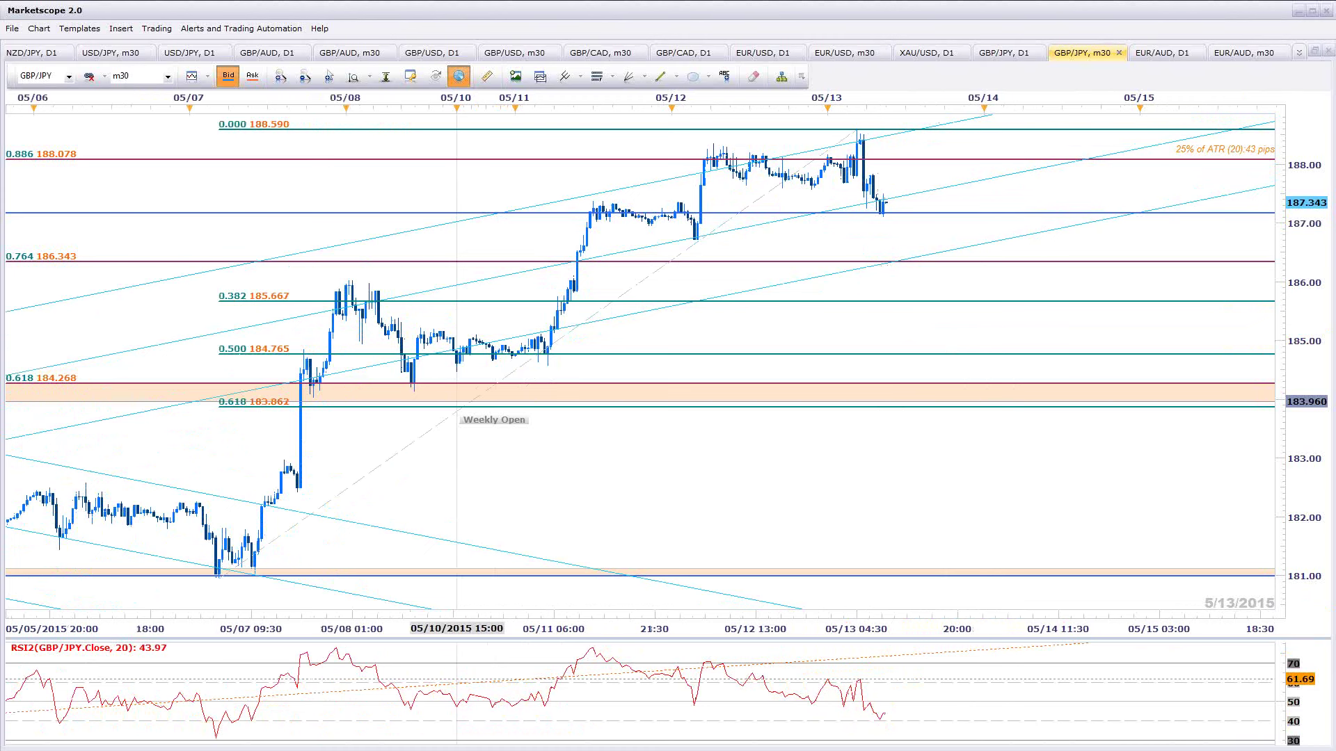
Switch to the second chart window and examine the GBP/JPY m5 chart's recent trading sessions
{"action": "key", "text": "alt+Tab"}
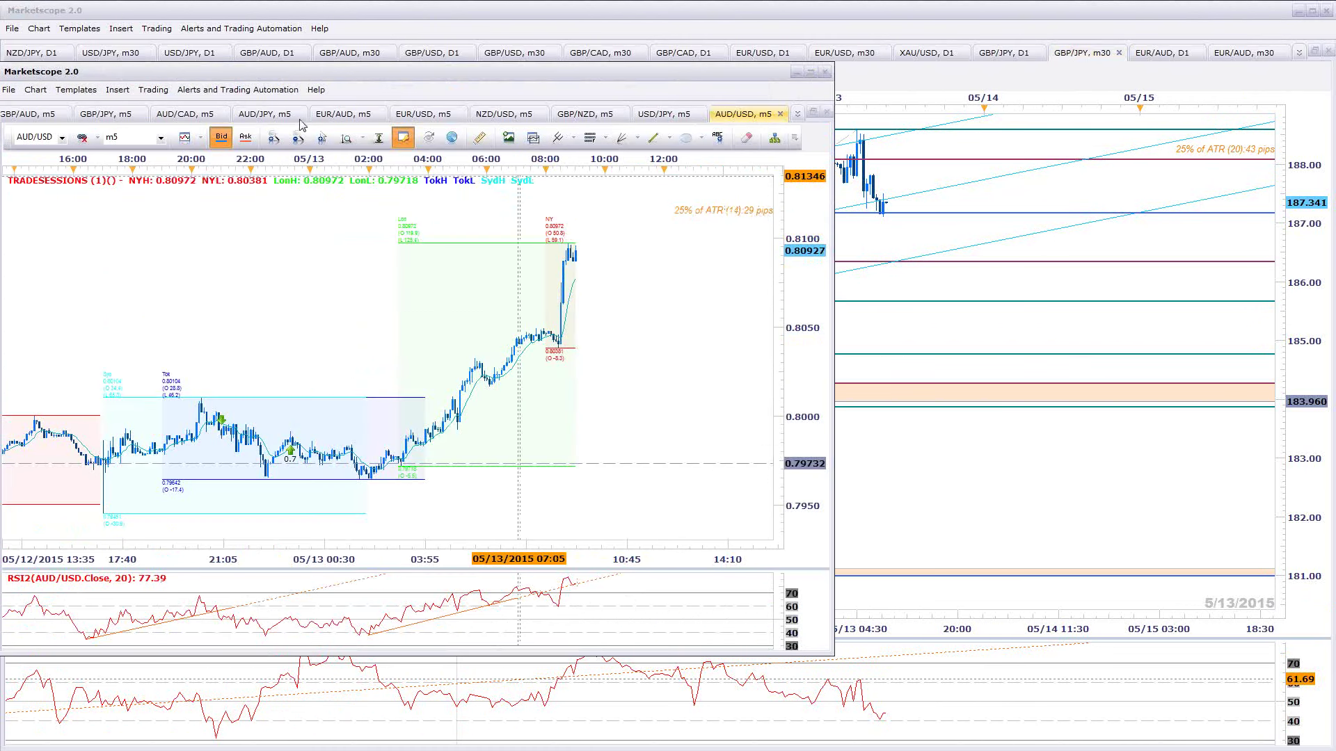
{"action": "left_click", "coordinate": [105, 115]}
{"action": "scroll", "coordinate": [632, 371], "scroll_direction": "down", "scroll_amount": 2}
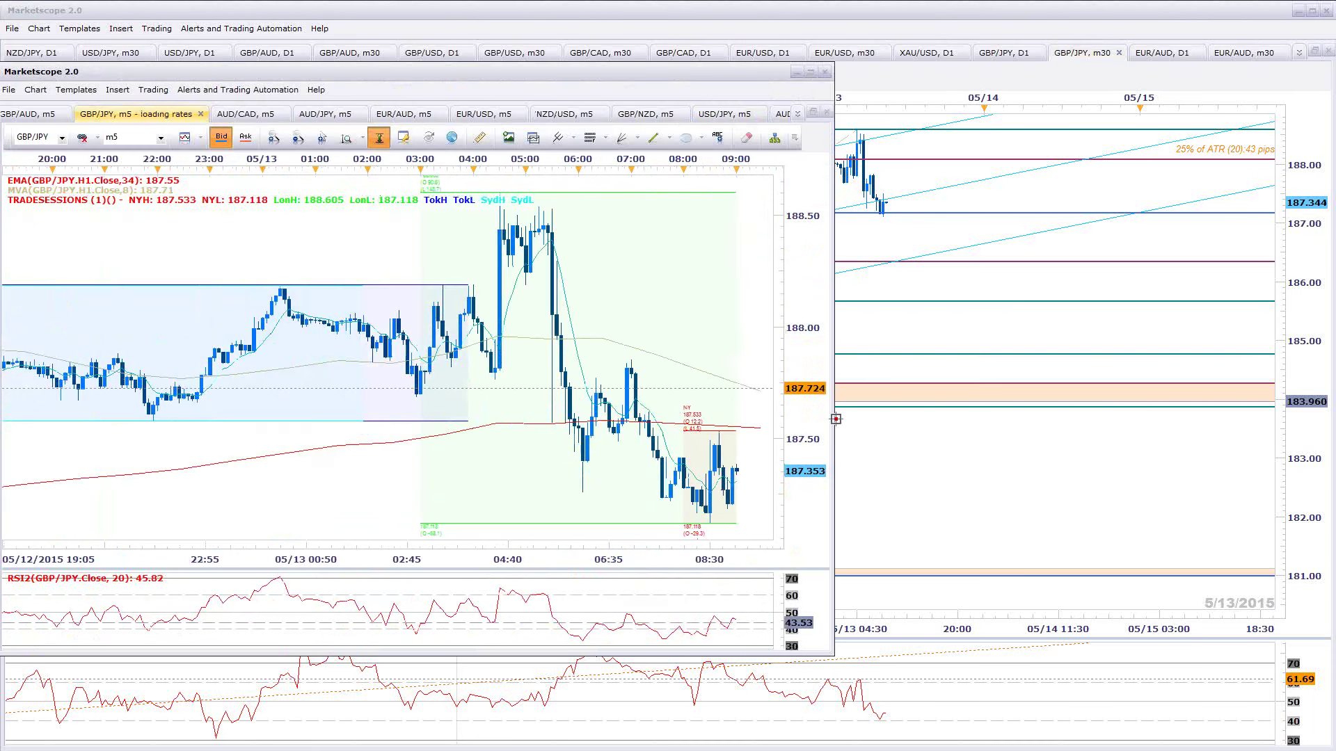
{"action": "scroll", "coordinate": [550, 397], "scroll_direction": "down", "scroll_amount": 2}
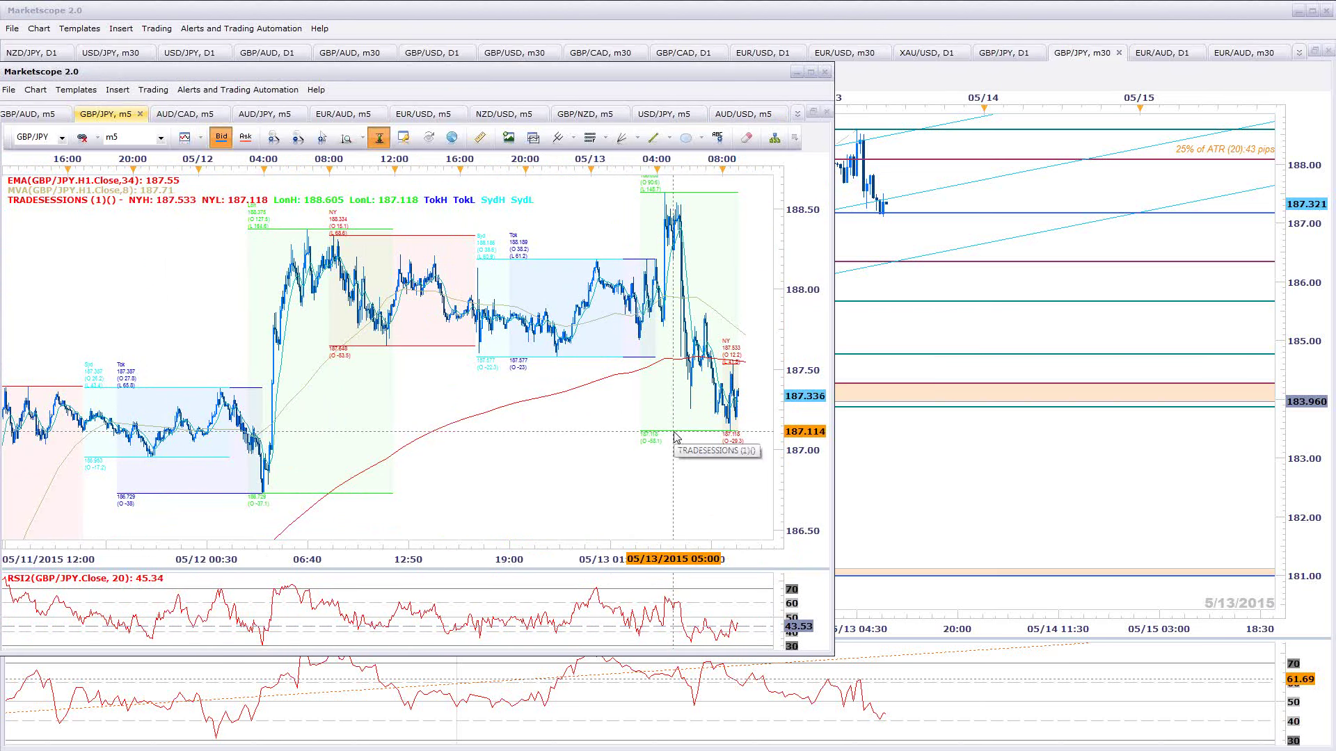
{"action": "left_click_drag", "start_coordinate": [638, 478], "coordinate": [597, 487]}
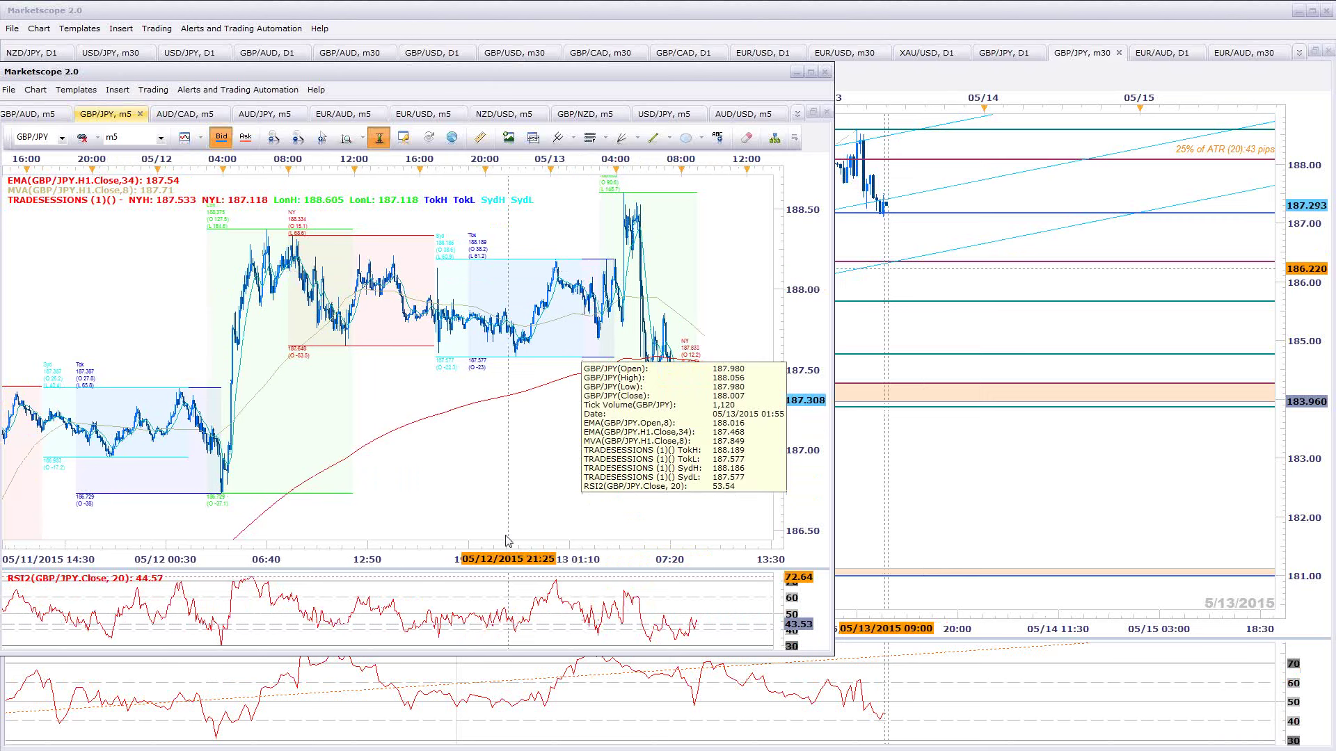
{"action": "scroll", "coordinate": [727, 341], "scroll_direction": "up", "scroll_amount": 2}
{"action": "scroll", "coordinate": [727, 341], "scroll_direction": "up", "scroll_amount": 2}
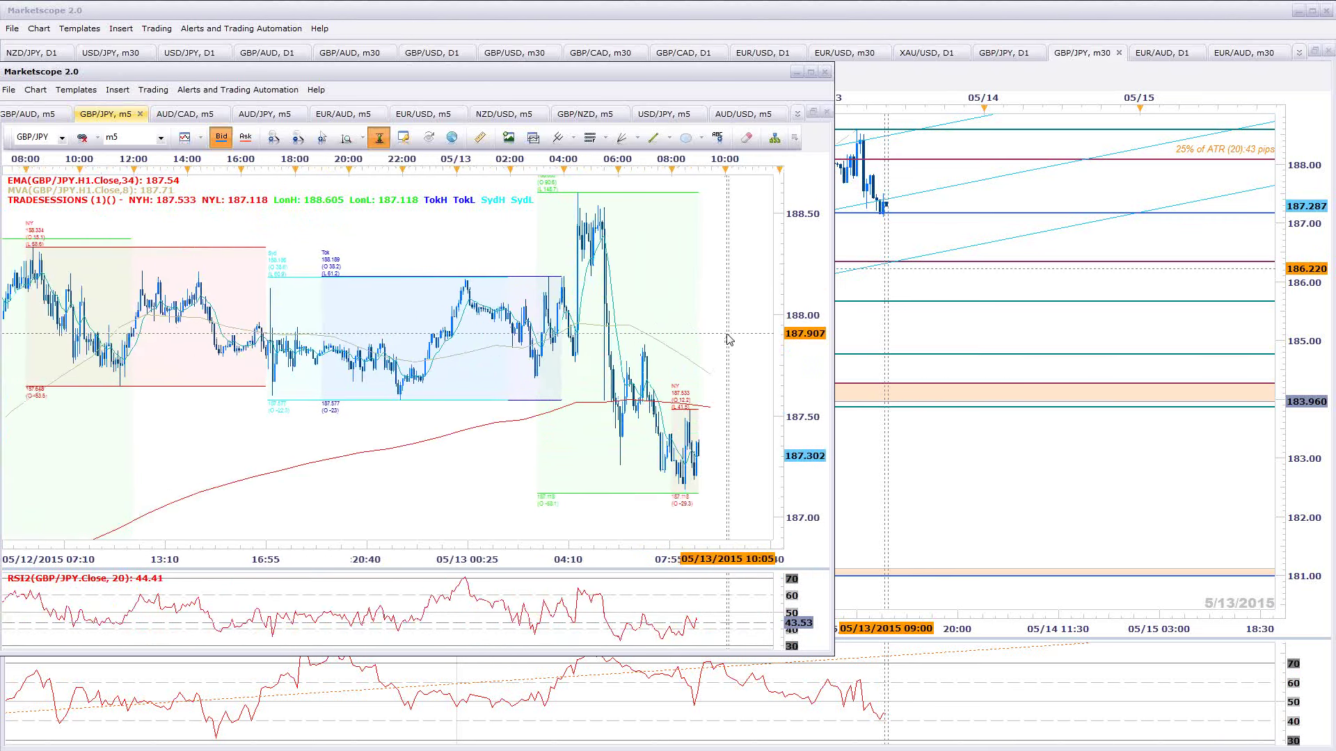
{"action": "scroll", "coordinate": [727, 341], "scroll_direction": "up", "scroll_amount": 1}
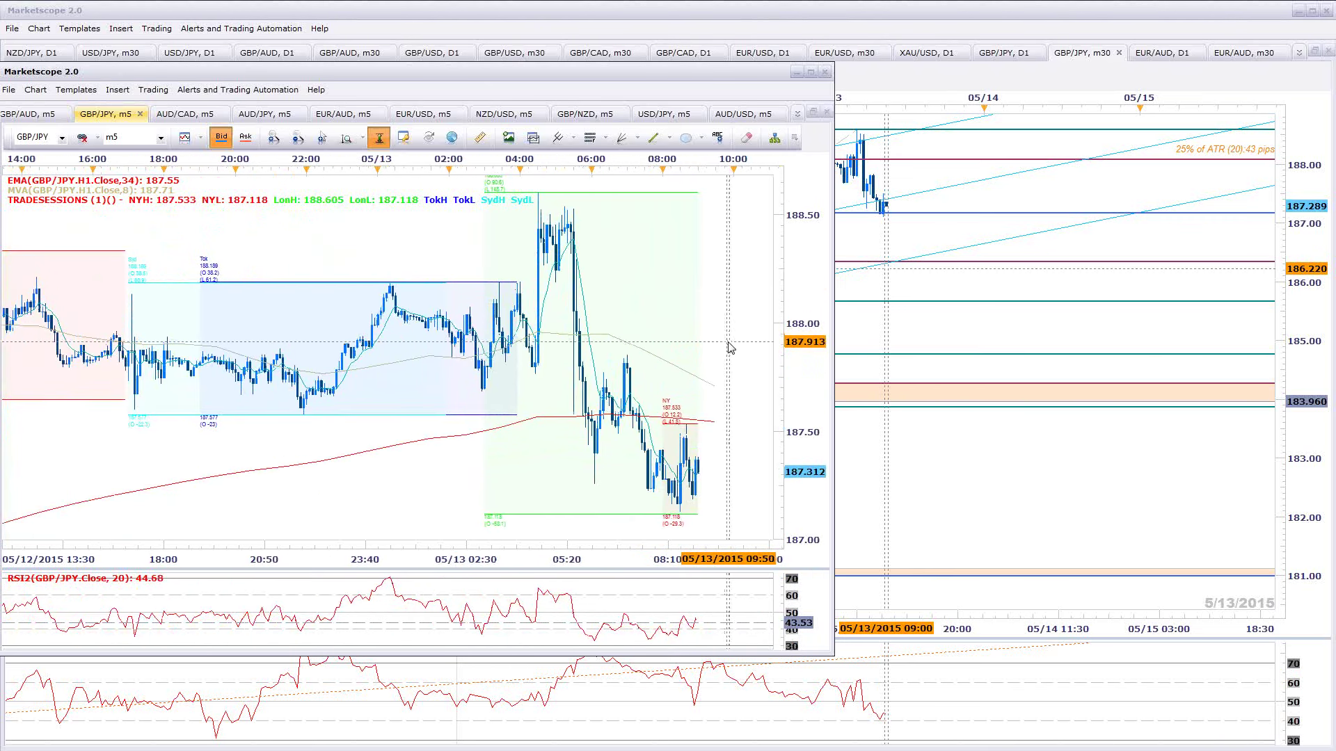
Draw a rising trendline under the latest RSI lows on the GBP/JPY m5 chart
{"action": "left_click_drag", "start_coordinate": [727, 347], "coordinate": [577, 346]}
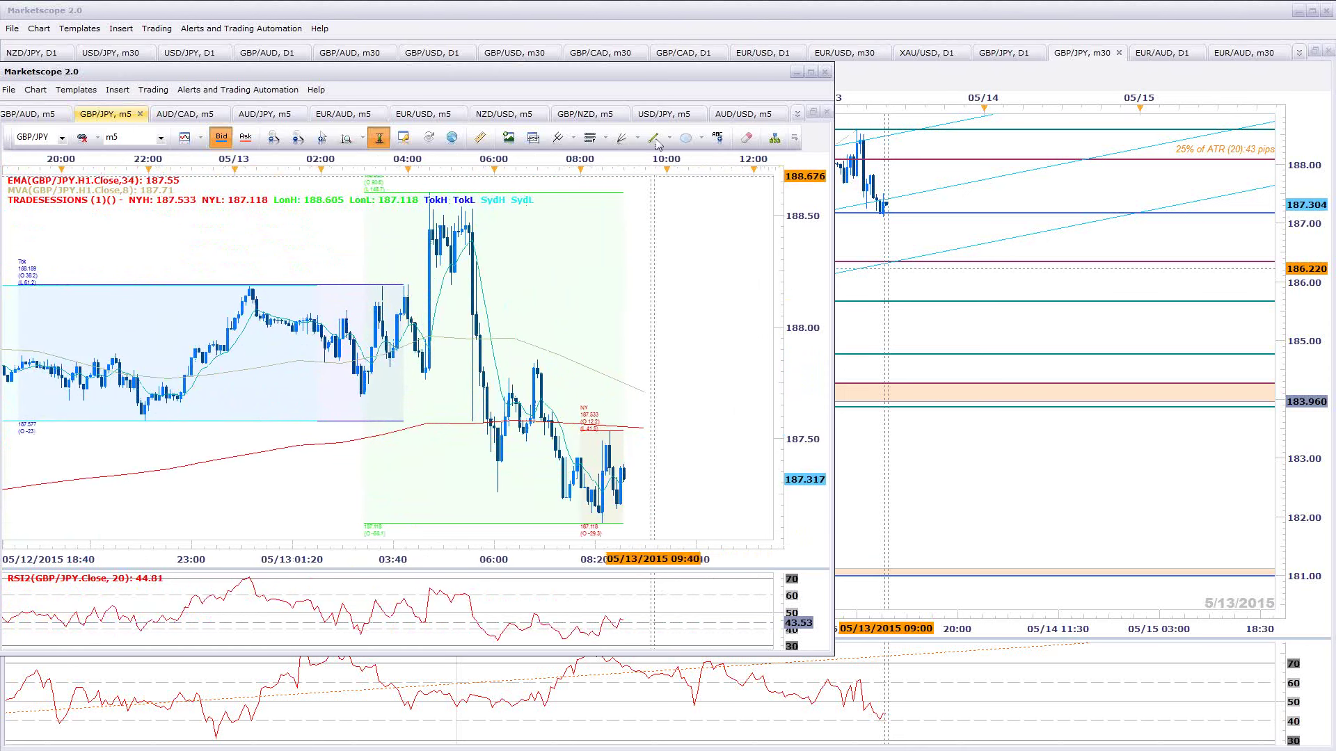
{"action": "left_click", "coordinate": [653, 138]}
{"action": "left_click_drag", "start_coordinate": [562, 638], "coordinate": [663, 626]}
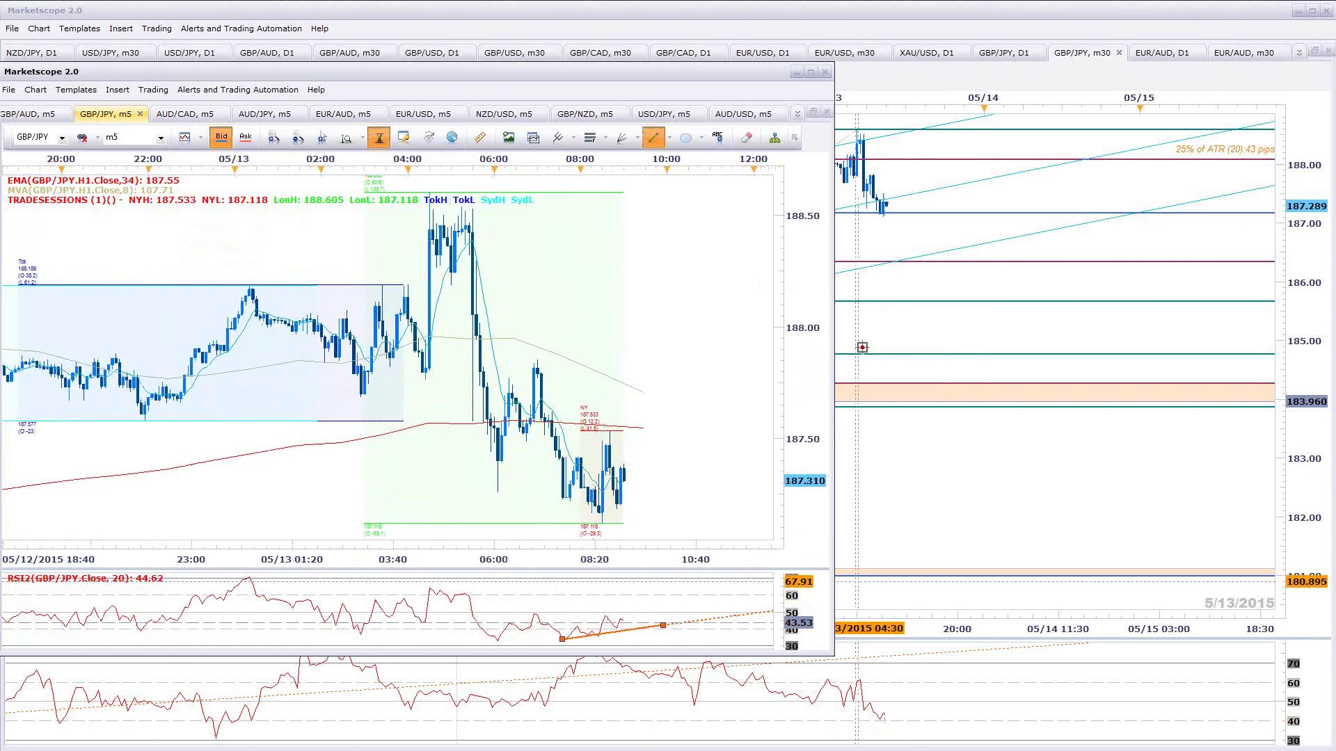
{"action": "scroll", "coordinate": [689, 417], "scroll_direction": "up", "scroll_amount": 2}
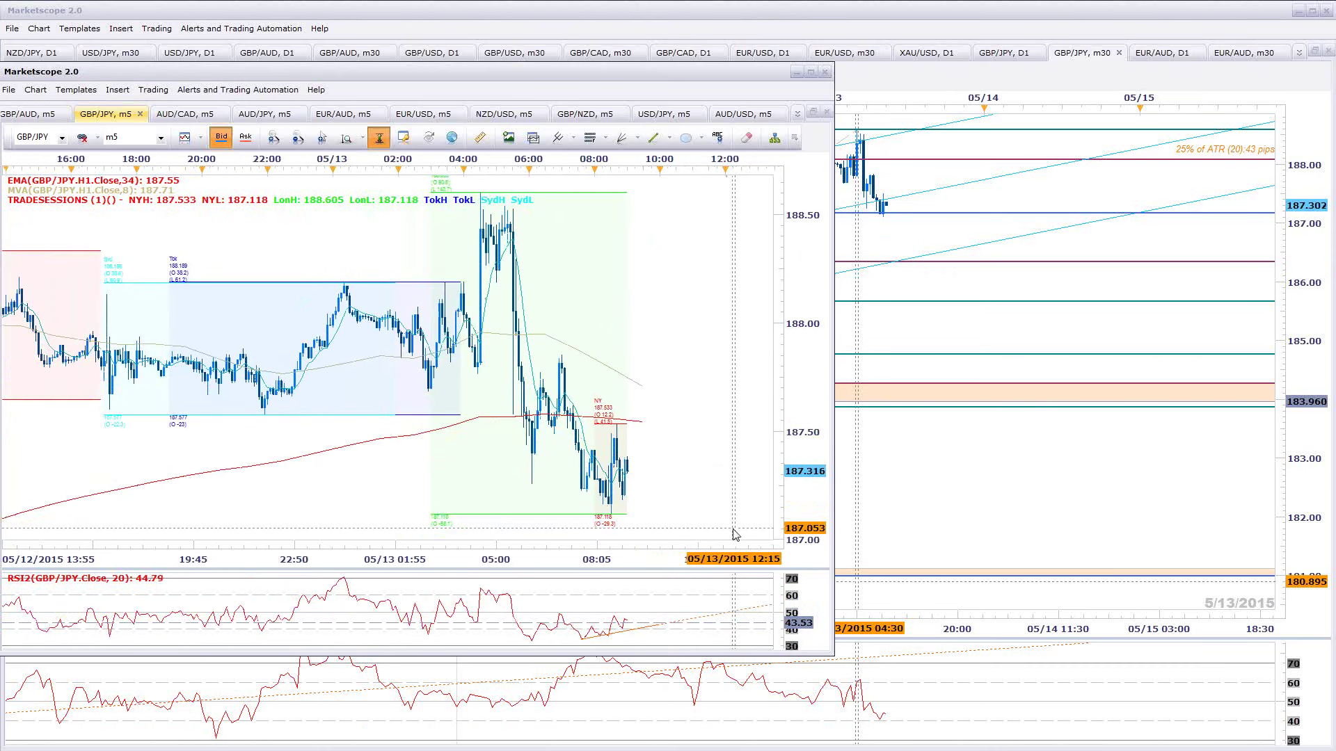
{"action": "left_click_drag", "start_coordinate": [691, 340], "coordinate": [699, 340]}
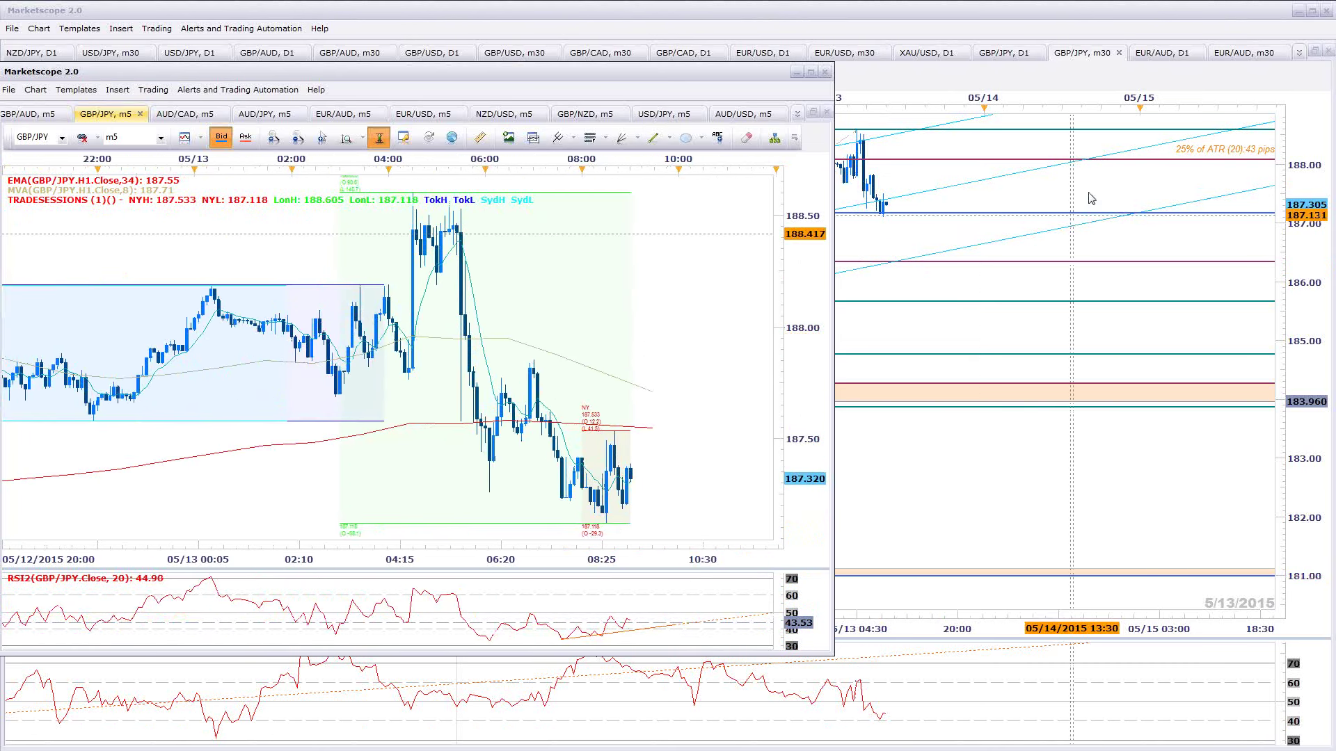
Return to the larger chart window and resize its width so the price axis fits on screen
{"action": "left_click", "coordinate": [1186, 233]}
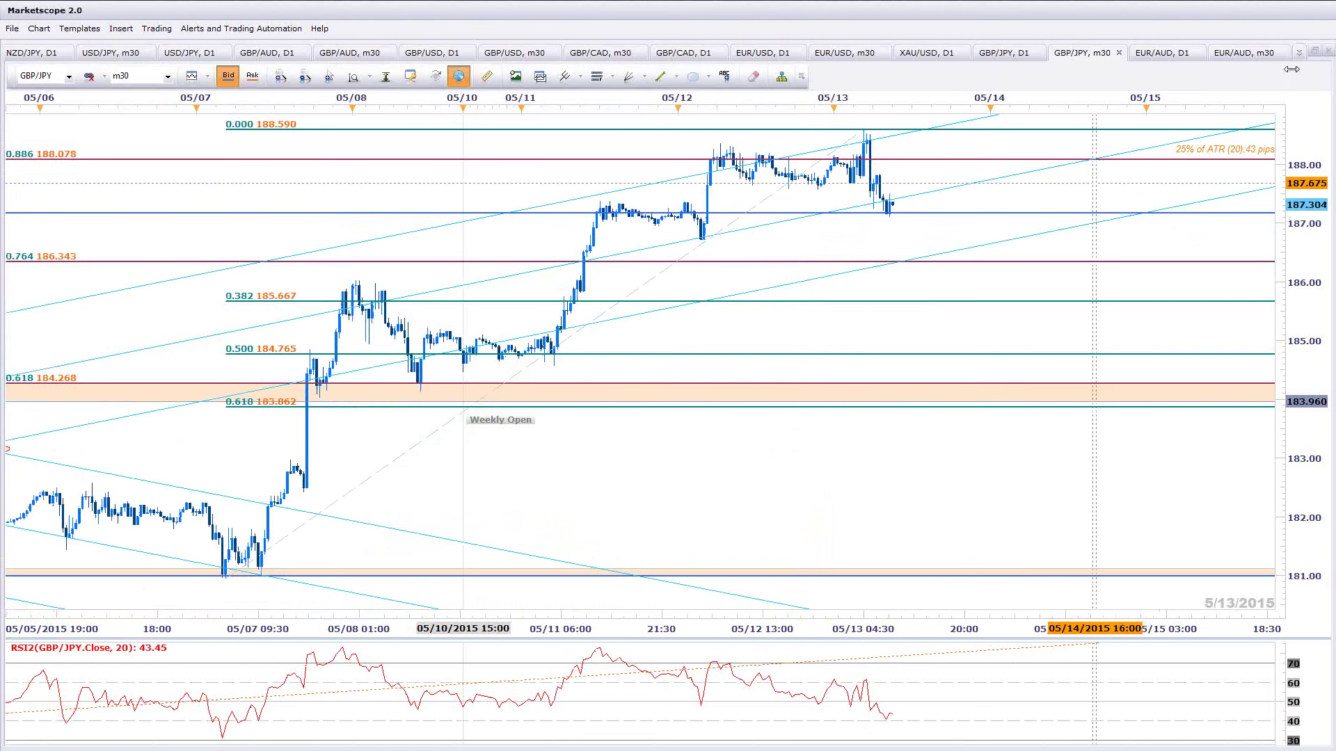
{"action": "left_click", "coordinate": [1313, 53]}
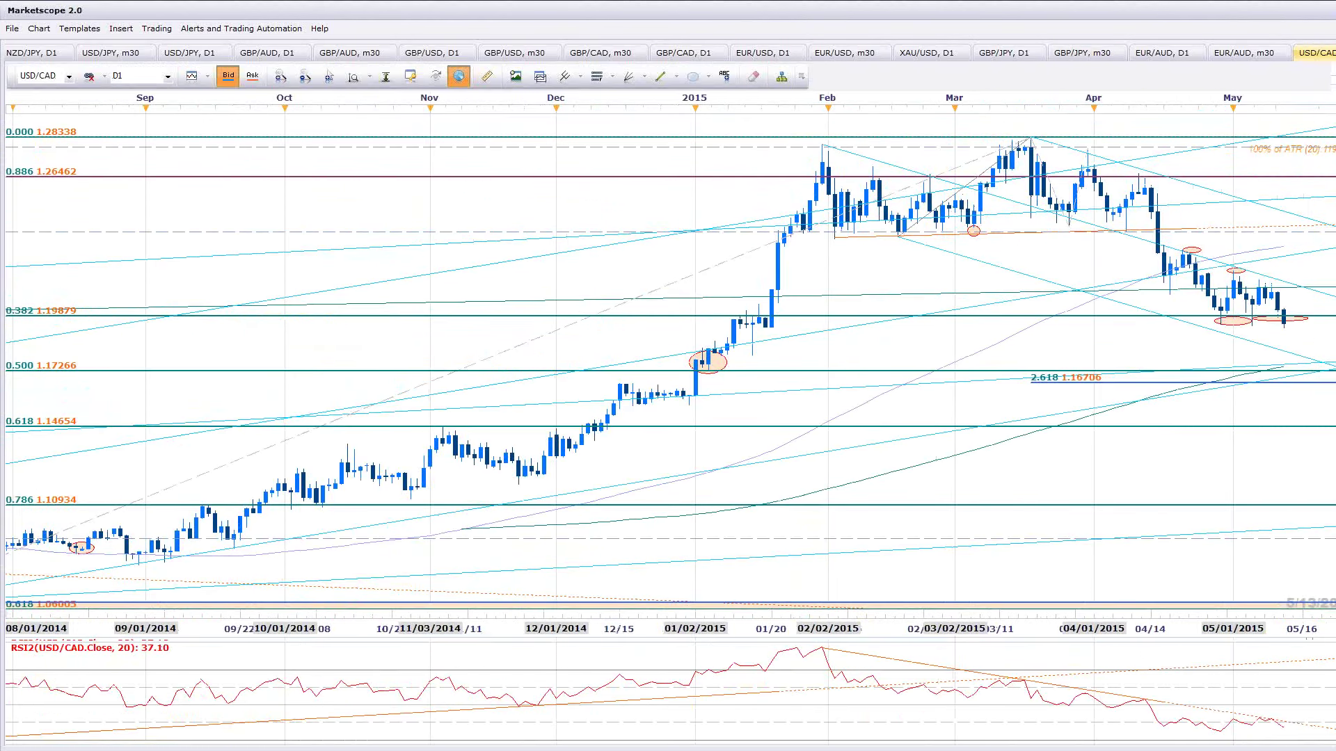
{"action": "left_click_drag", "start_coordinate": [1335, 35], "coordinate": [1328, 35]}
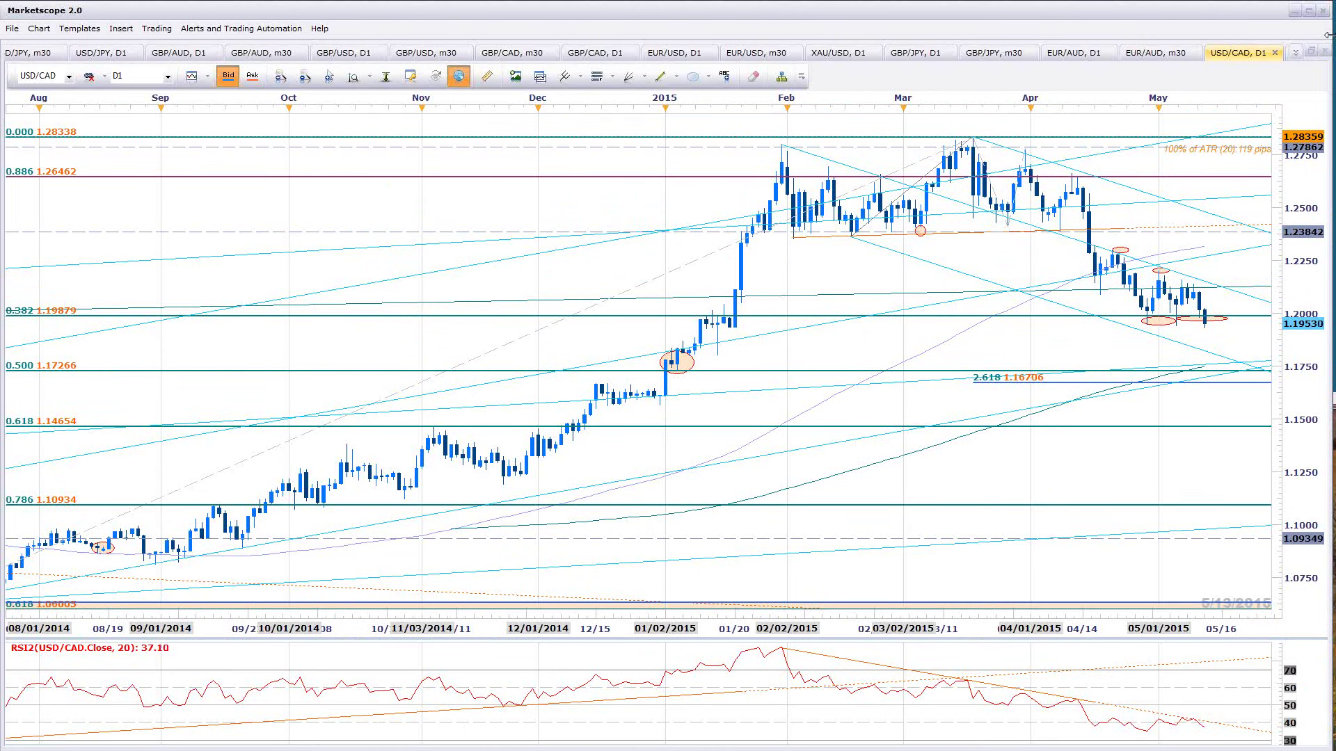
Open the GBP/CAD D1 chart and inspect the rising pitchfork from the September 2014 low against recent highs
{"action": "left_click", "coordinate": [1297, 55]}
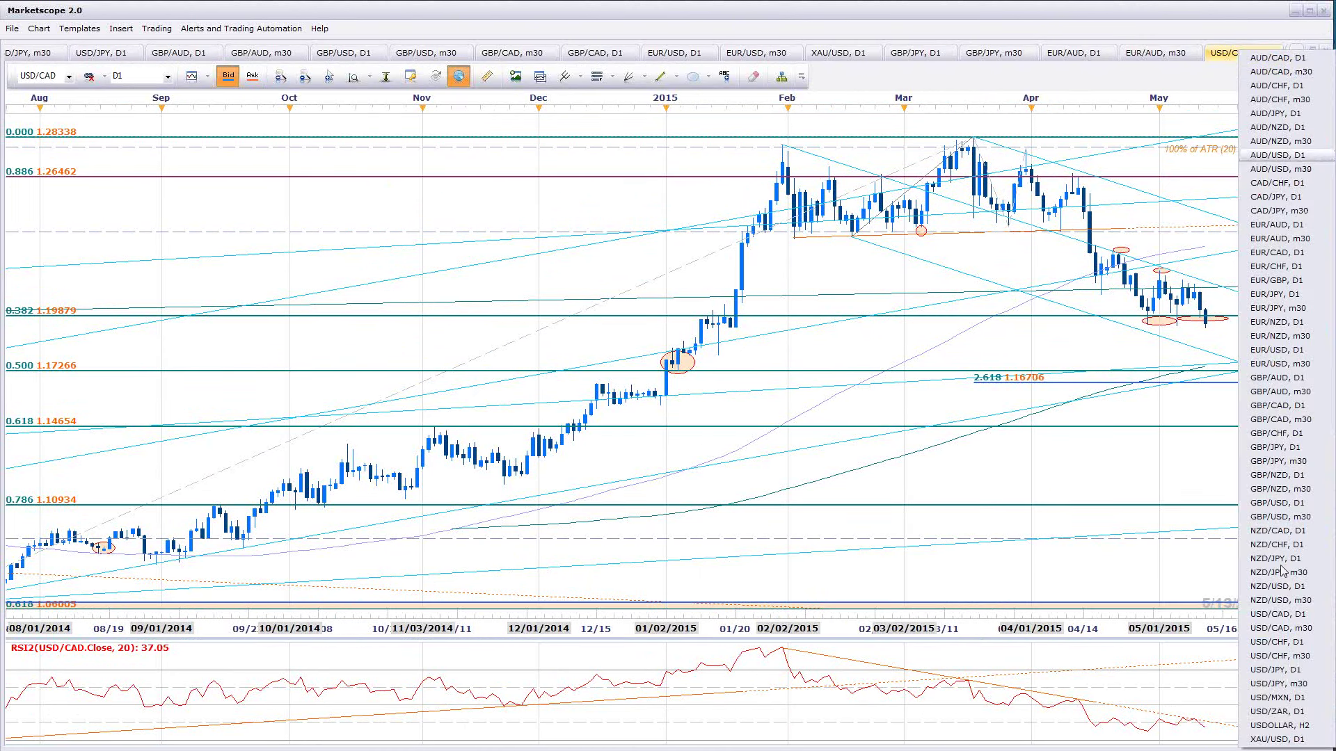
{"action": "left_click", "coordinate": [1297, 406]}
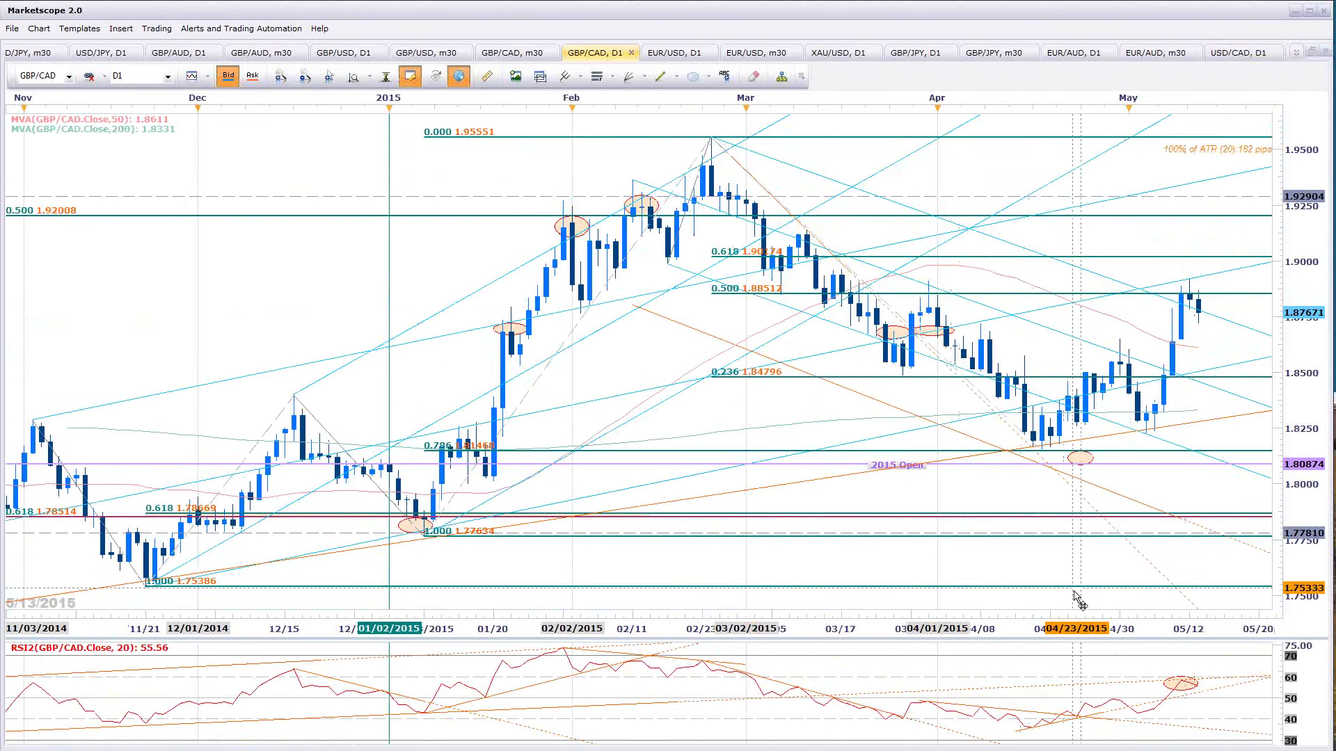
{"action": "scroll", "coordinate": [788, 424], "scroll_direction": "down", "scroll_amount": 1}
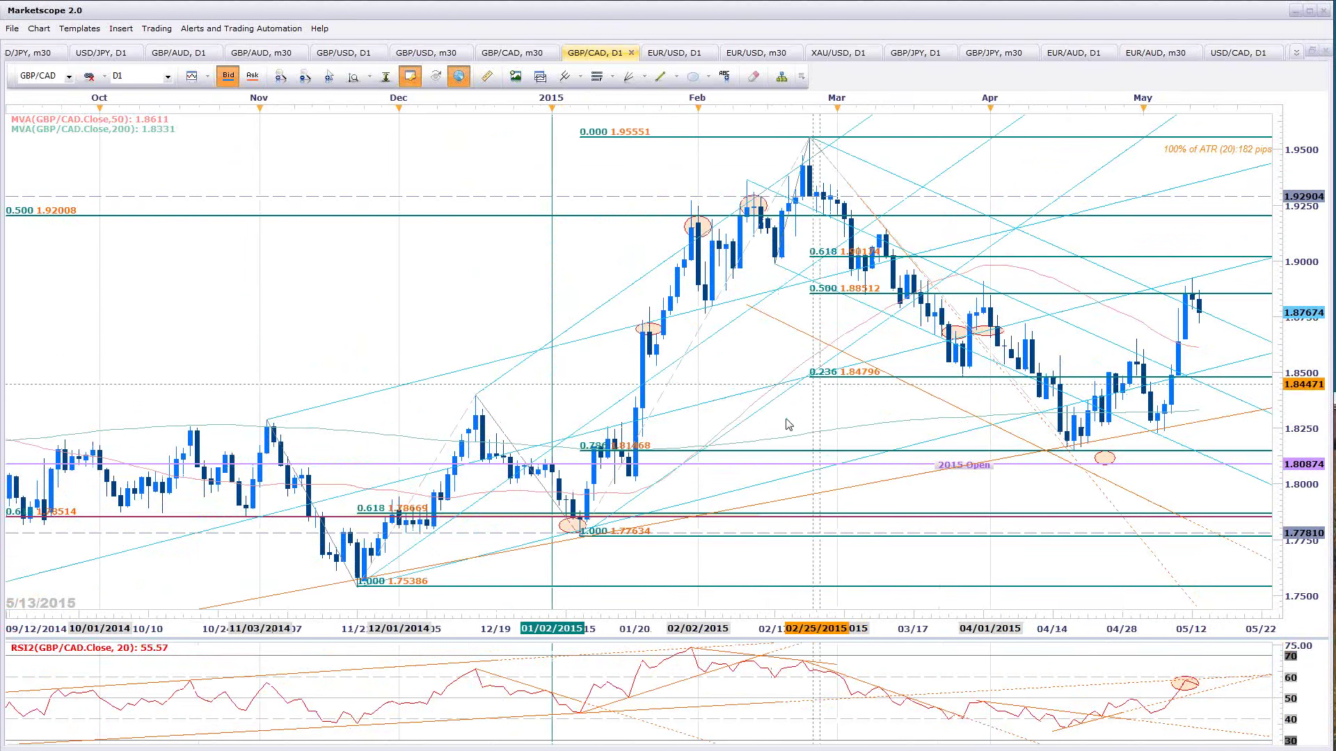
{"action": "scroll", "coordinate": [788, 424], "scroll_direction": "down", "scroll_amount": 1}
{"action": "left_click", "coordinate": [769, 396]}
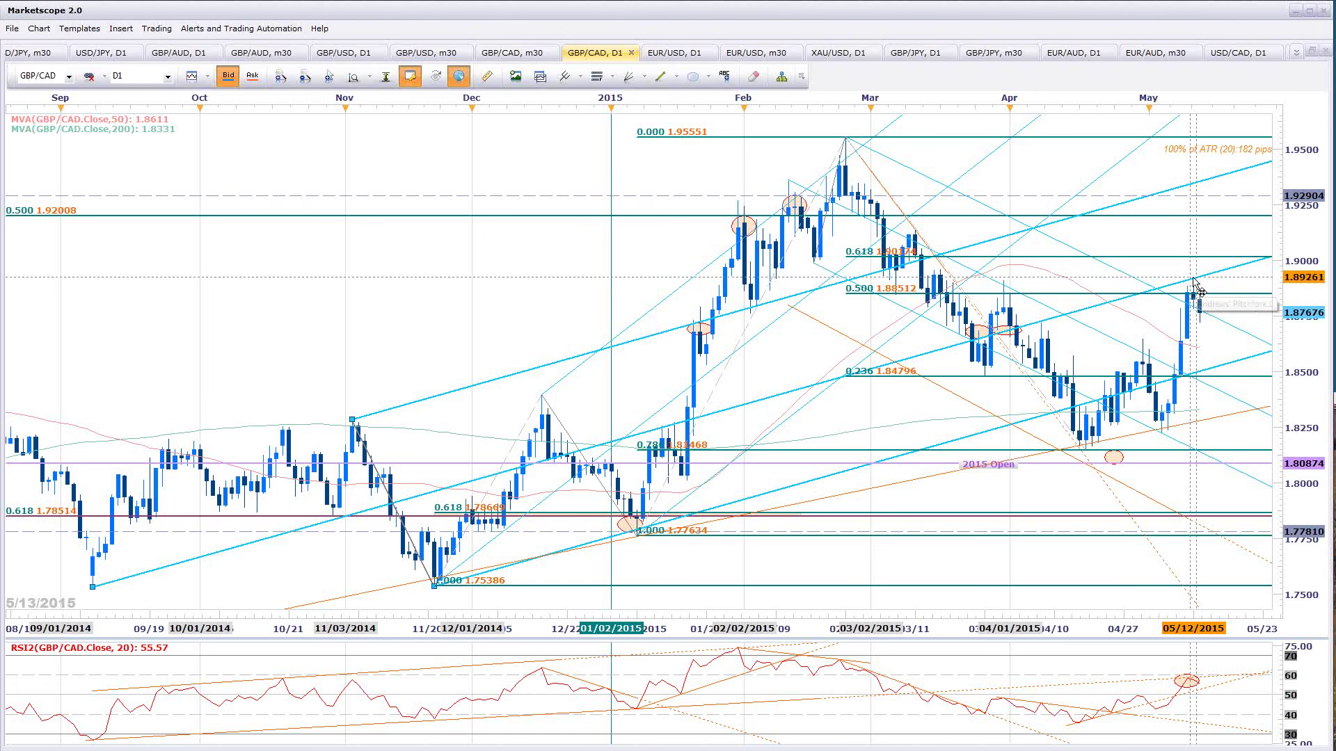
Inspect the RSI curve and its rising trendlines on the GBP/CAD D1 chart
{"action": "left_click", "coordinate": [1185, 708]}
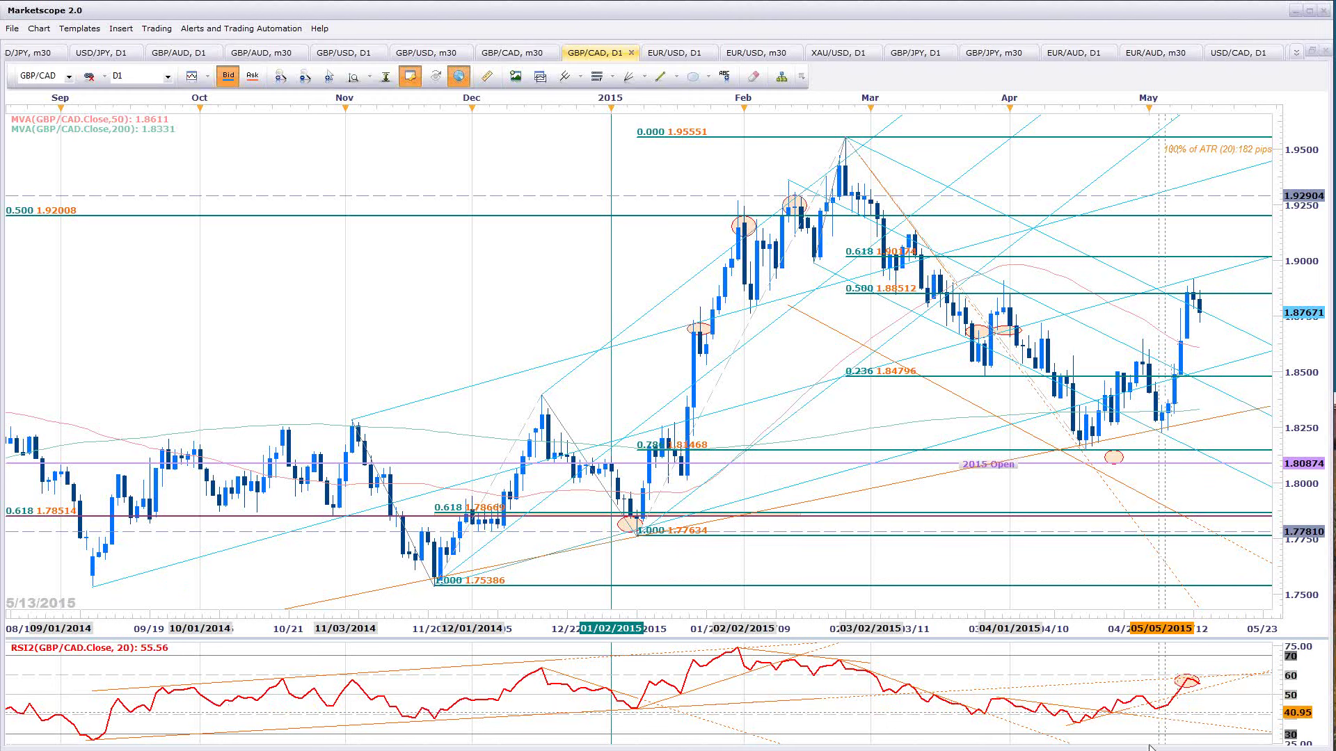
{"action": "left_click", "coordinate": [1243, 680]}
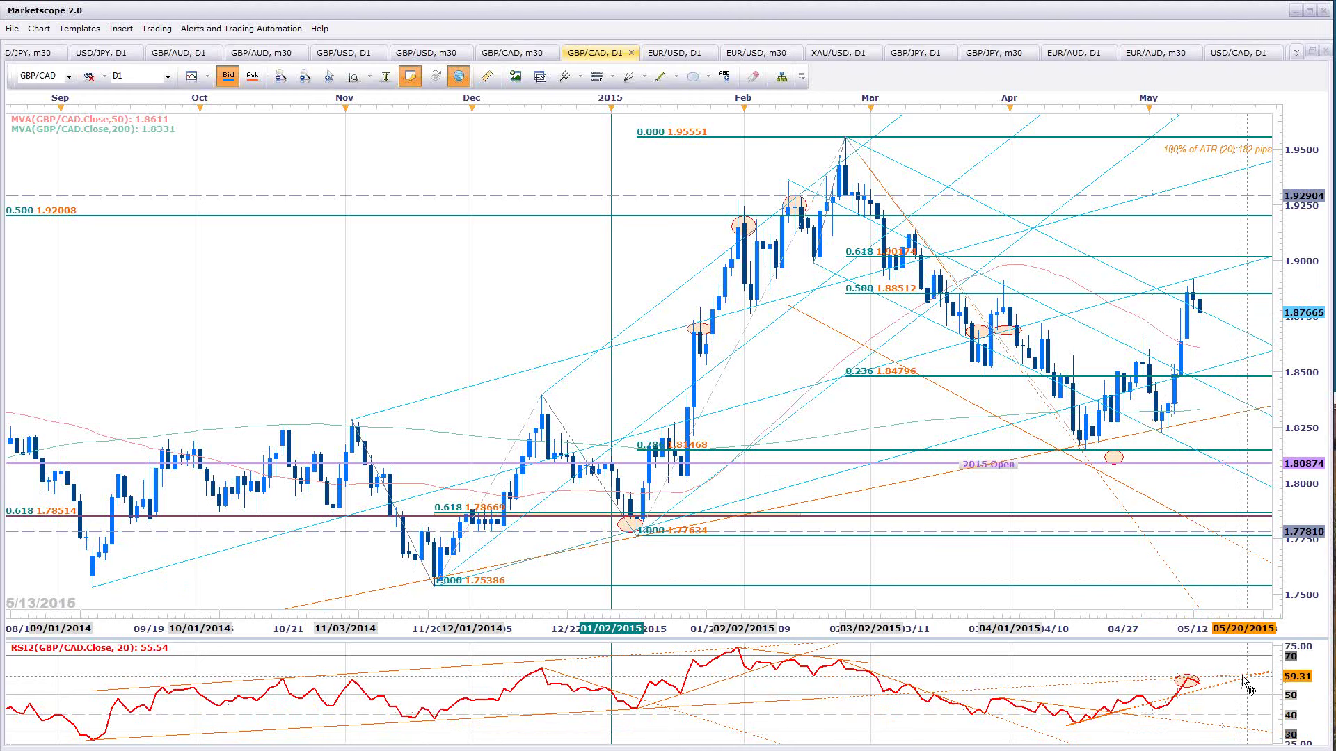
{"action": "left_click", "coordinate": [811, 700]}
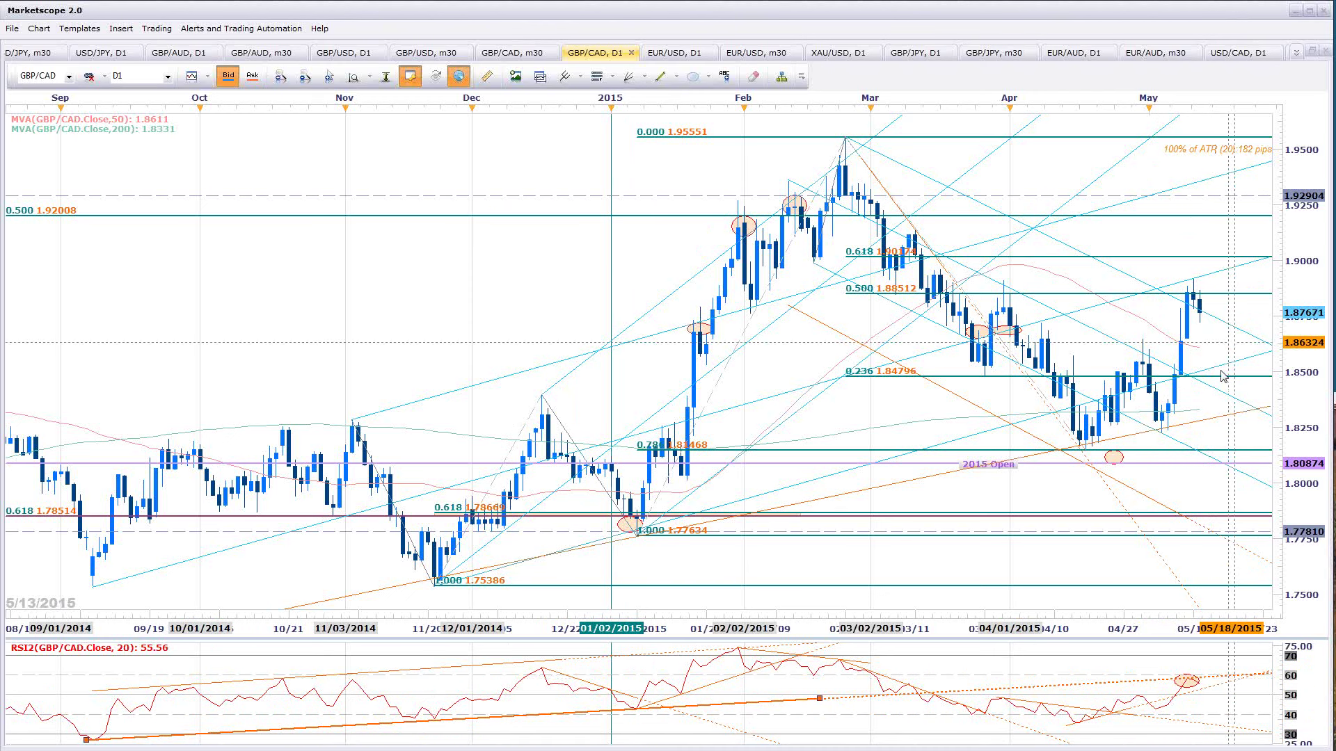
{"action": "scroll", "coordinate": [1223, 376], "scroll_direction": "down", "scroll_amount": 1}
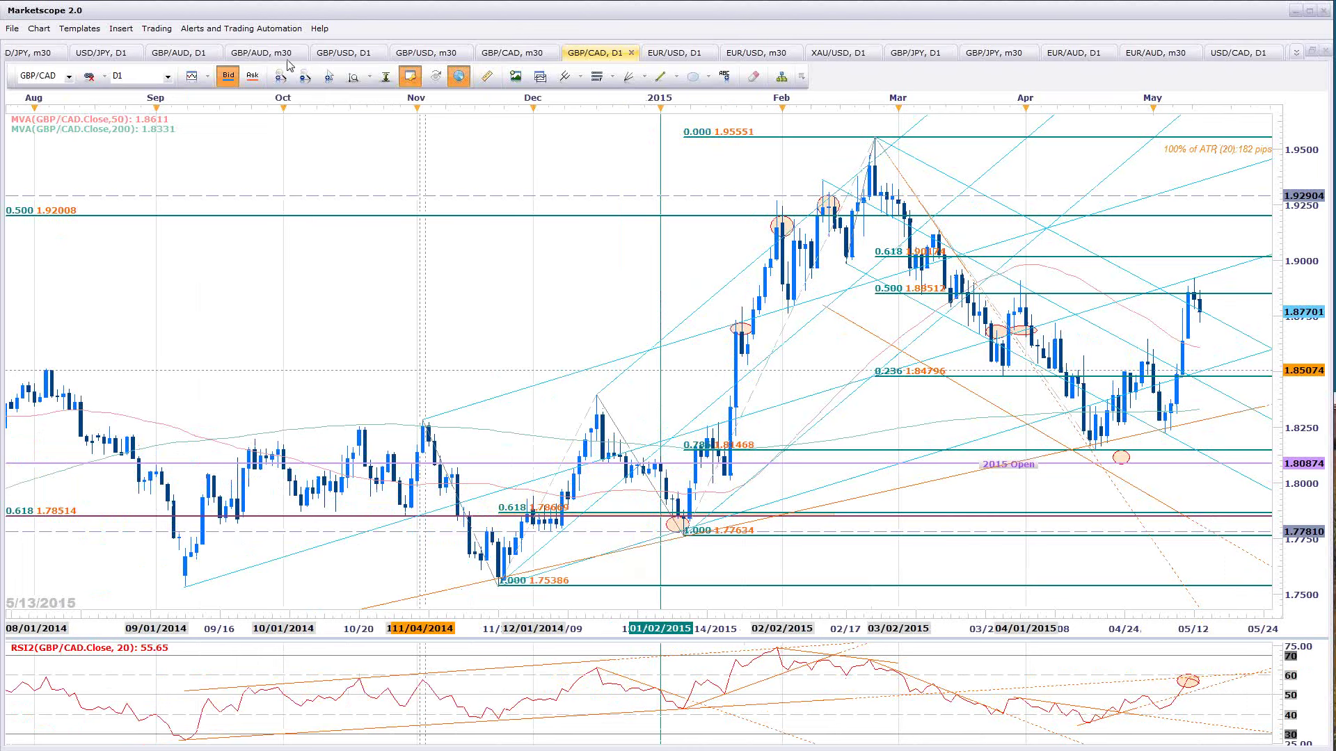
Open the USD/JPY D1 chart and examine its price range since autumn 2014
{"action": "left_click", "coordinate": [101, 53]}
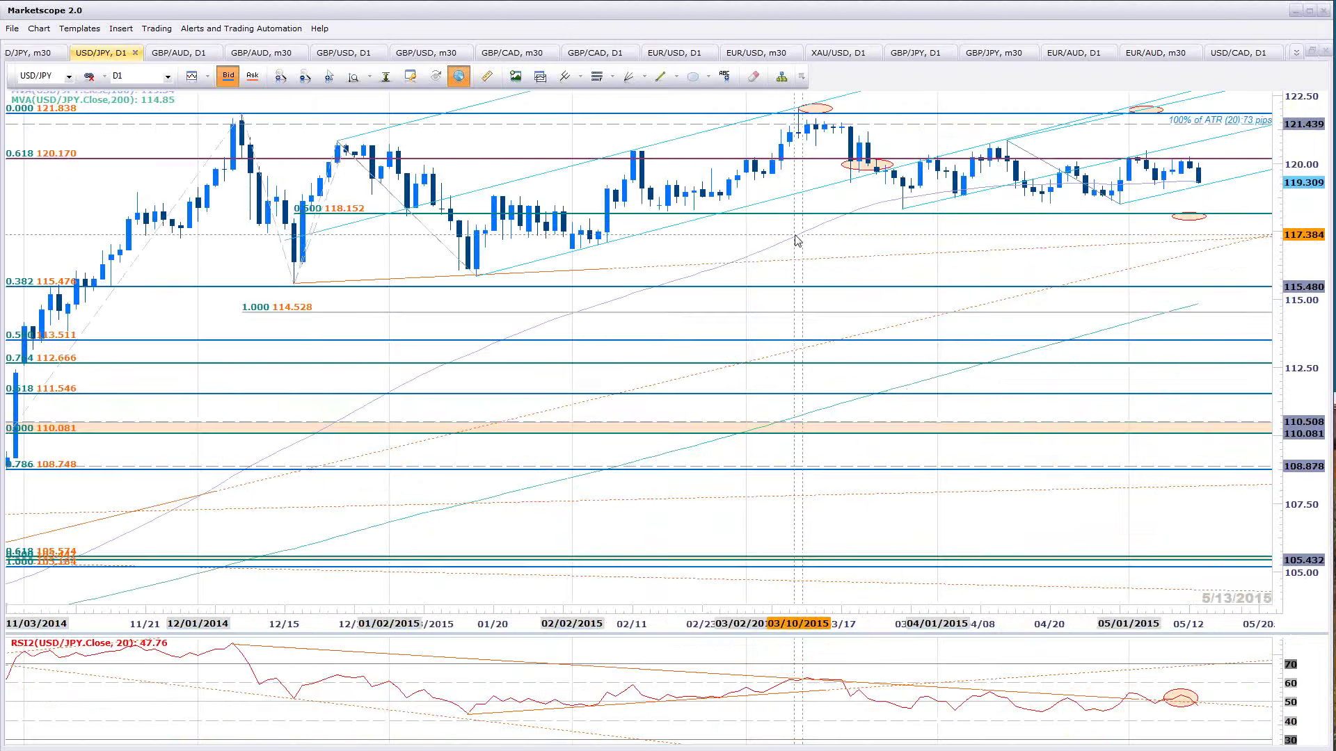
{"action": "scroll", "coordinate": [1137, 358], "scroll_direction": "down", "scroll_amount": 1}
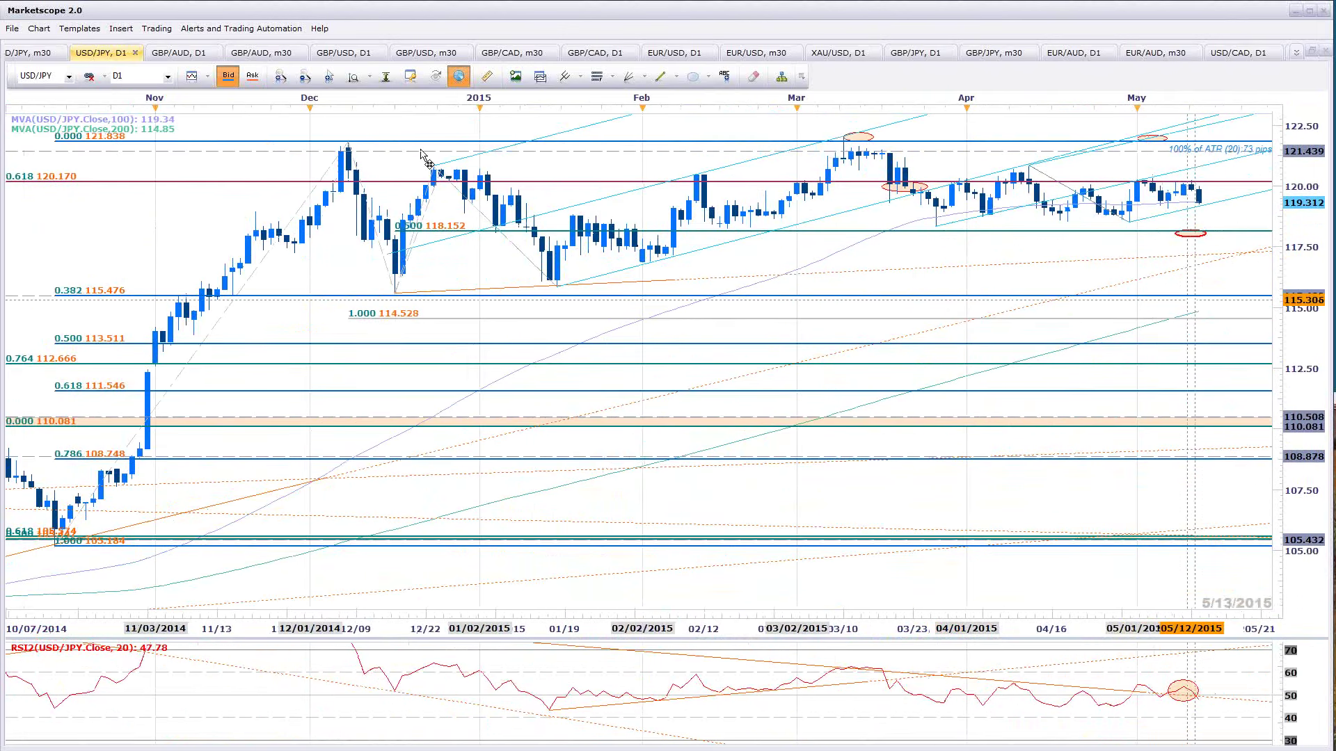
{"action": "scroll", "coordinate": [19, 63], "scroll_direction": "down", "scroll_amount": 1}
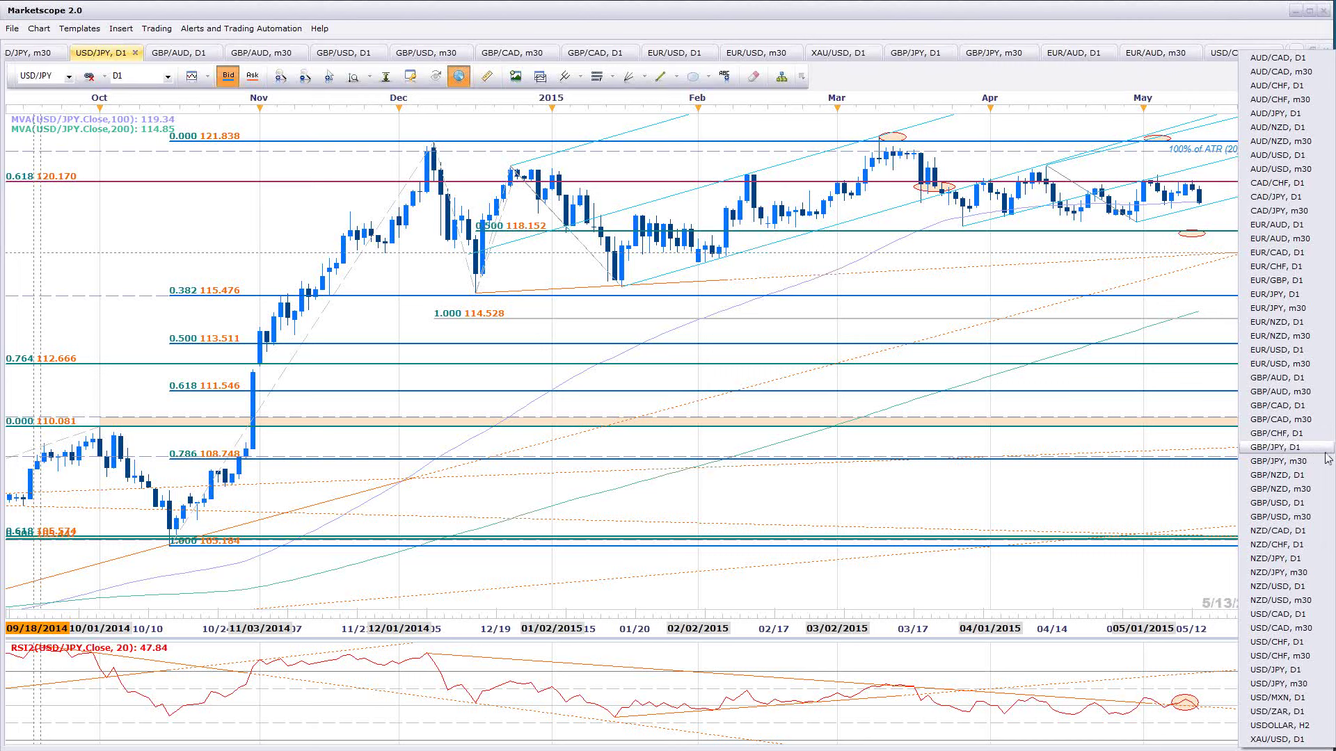
Review the GBP/JPY D1 chart and return to the GBP/JPY m30 chart
{"action": "left_click", "coordinate": [1326, 454]}
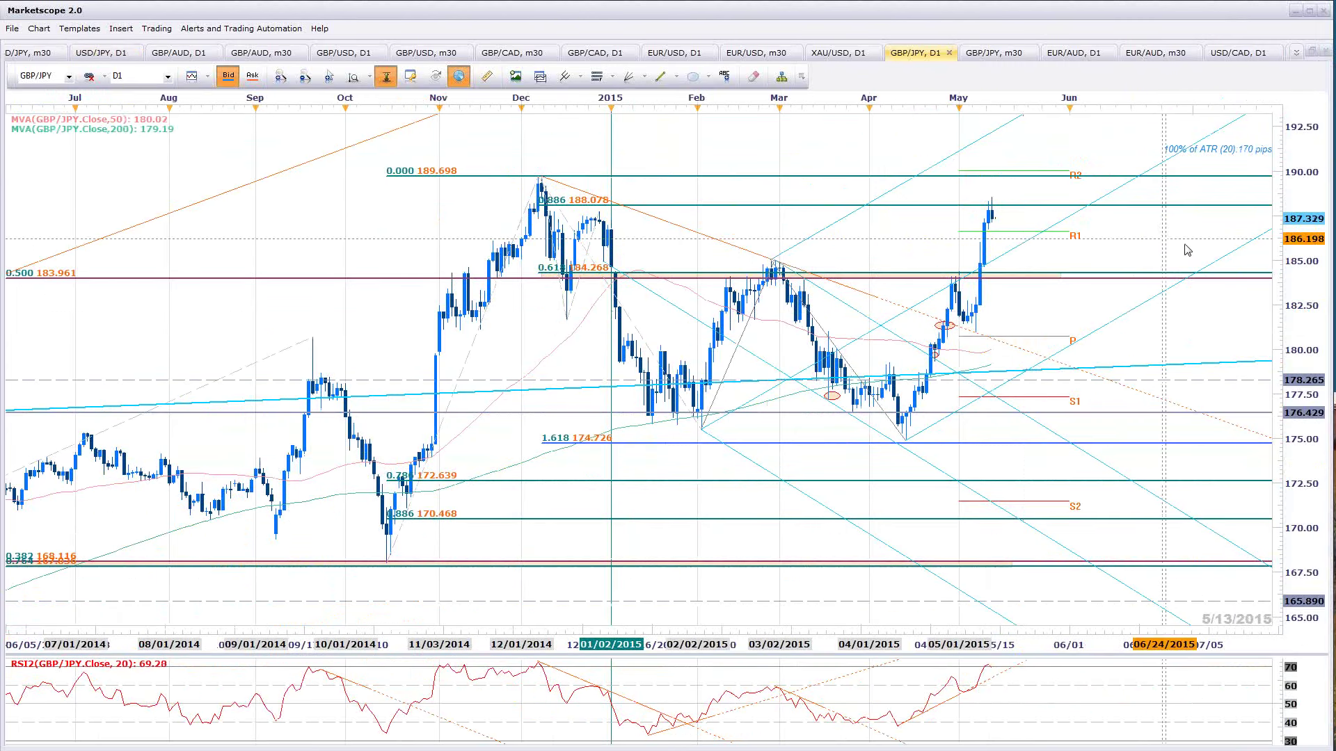
{"action": "scroll", "coordinate": [1187, 251], "scroll_direction": "up", "scroll_amount": 1}
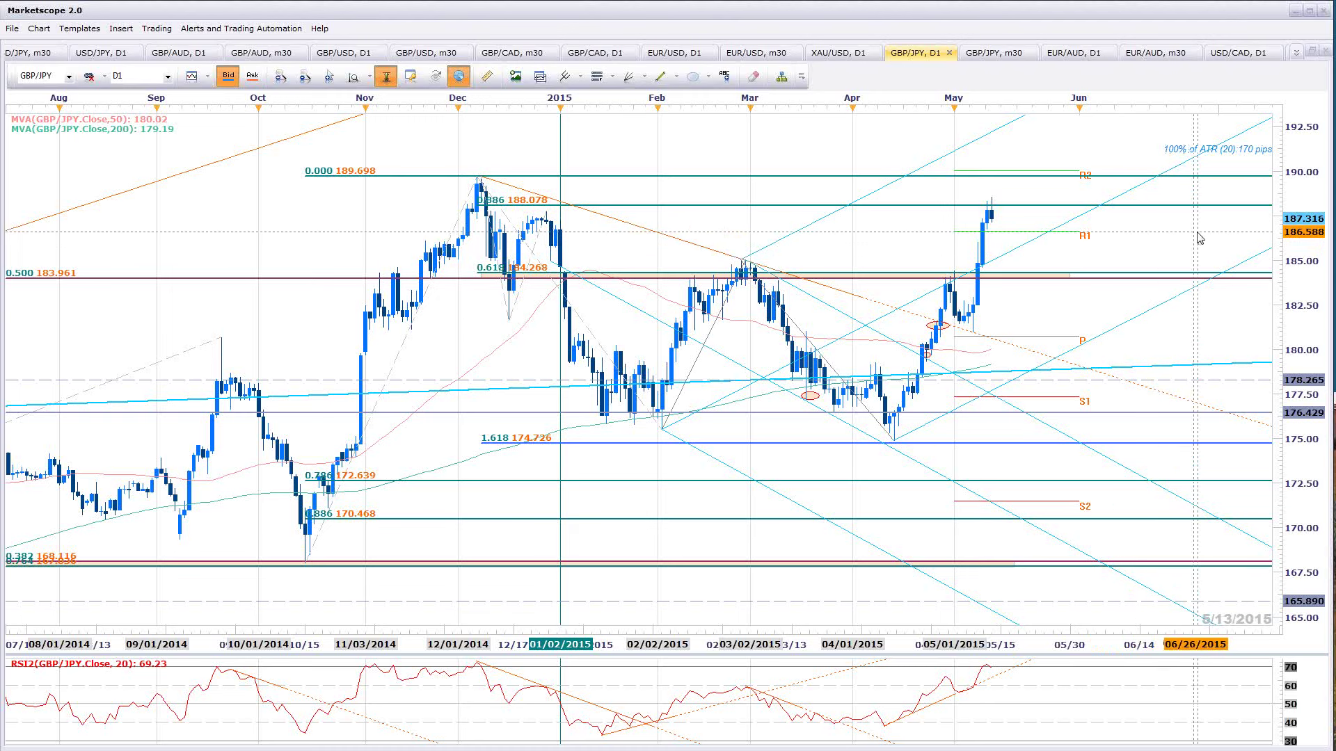
{"action": "left_click", "coordinate": [995, 53]}
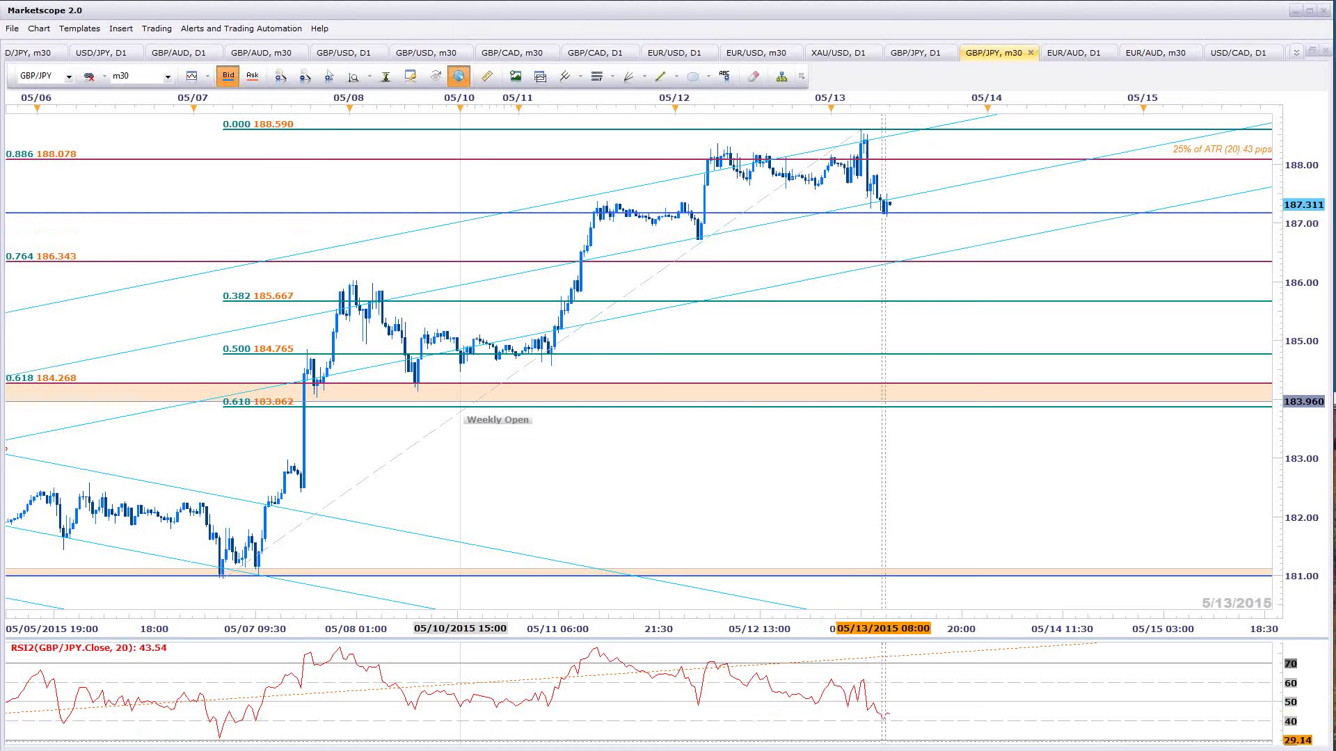
Open the GBP/AUD D1 chart and move the RSI ellipse marker down onto the latest point of the RSI curve
{"action": "left_click", "coordinate": [1295, 53]}
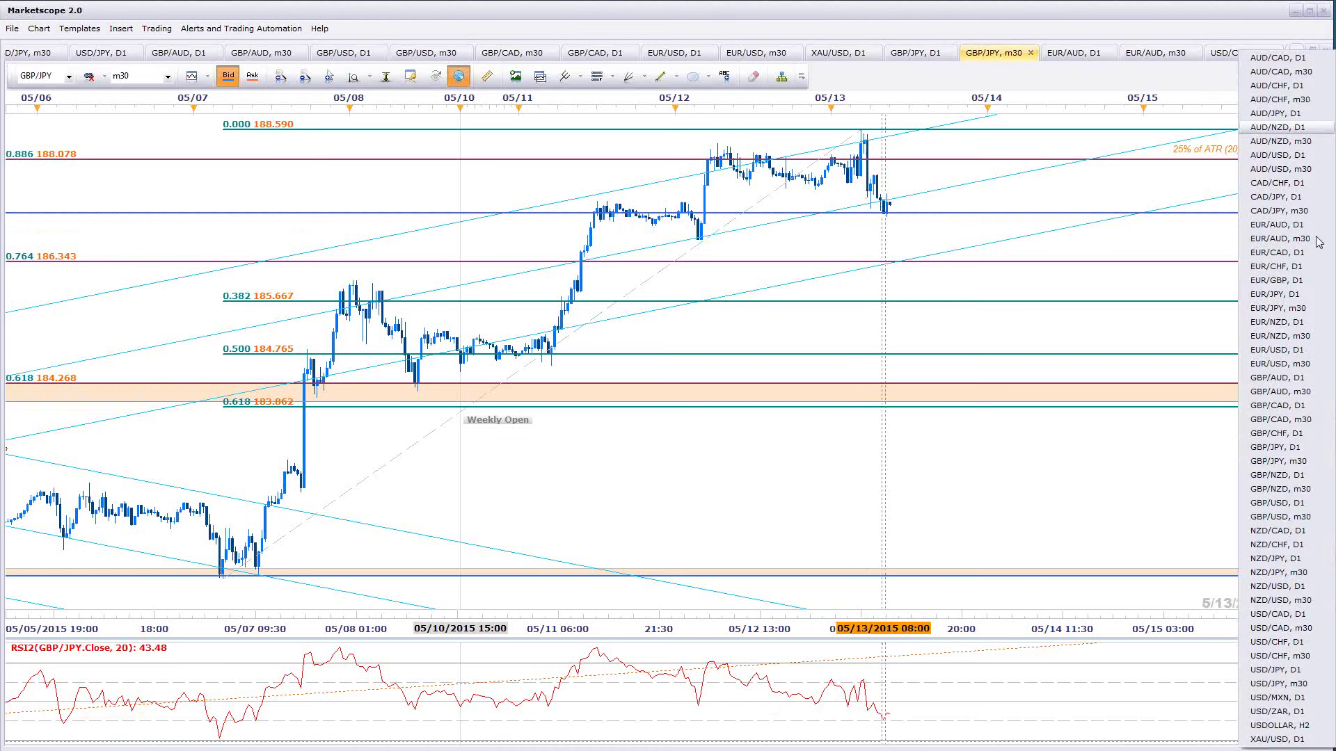
{"action": "left_click", "coordinate": [1286, 378]}
{"action": "scroll", "coordinate": [1228, 223], "scroll_direction": "down", "scroll_amount": 2}
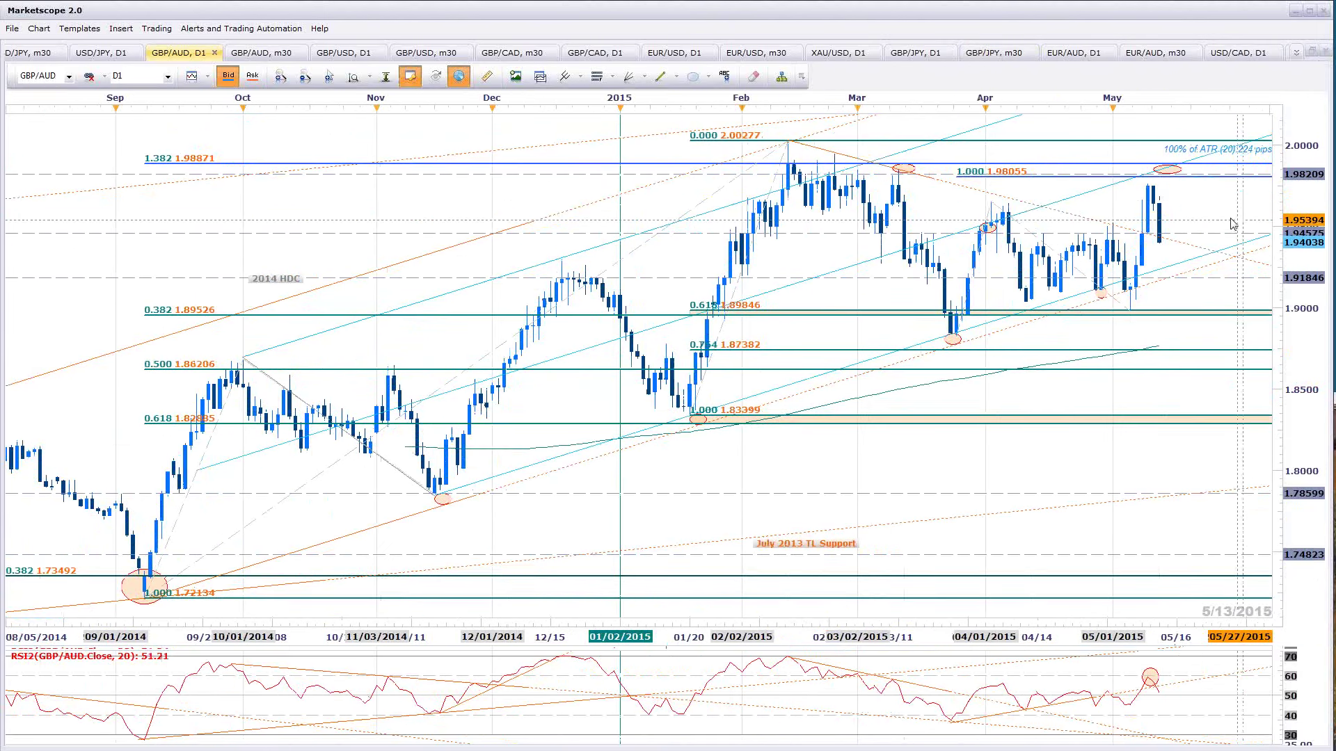
{"action": "scroll", "coordinate": [1204, 237], "scroll_direction": "down", "scroll_amount": 1}
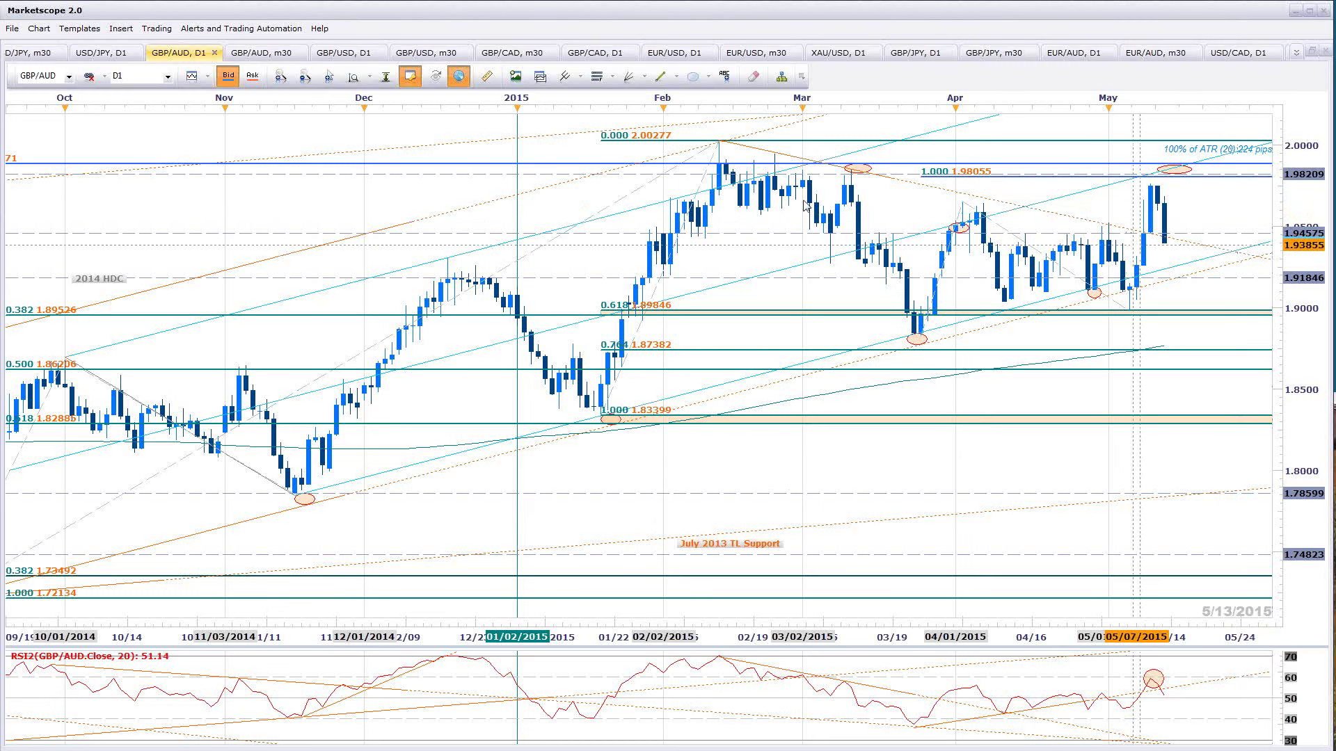
{"action": "left_click", "coordinate": [788, 158]}
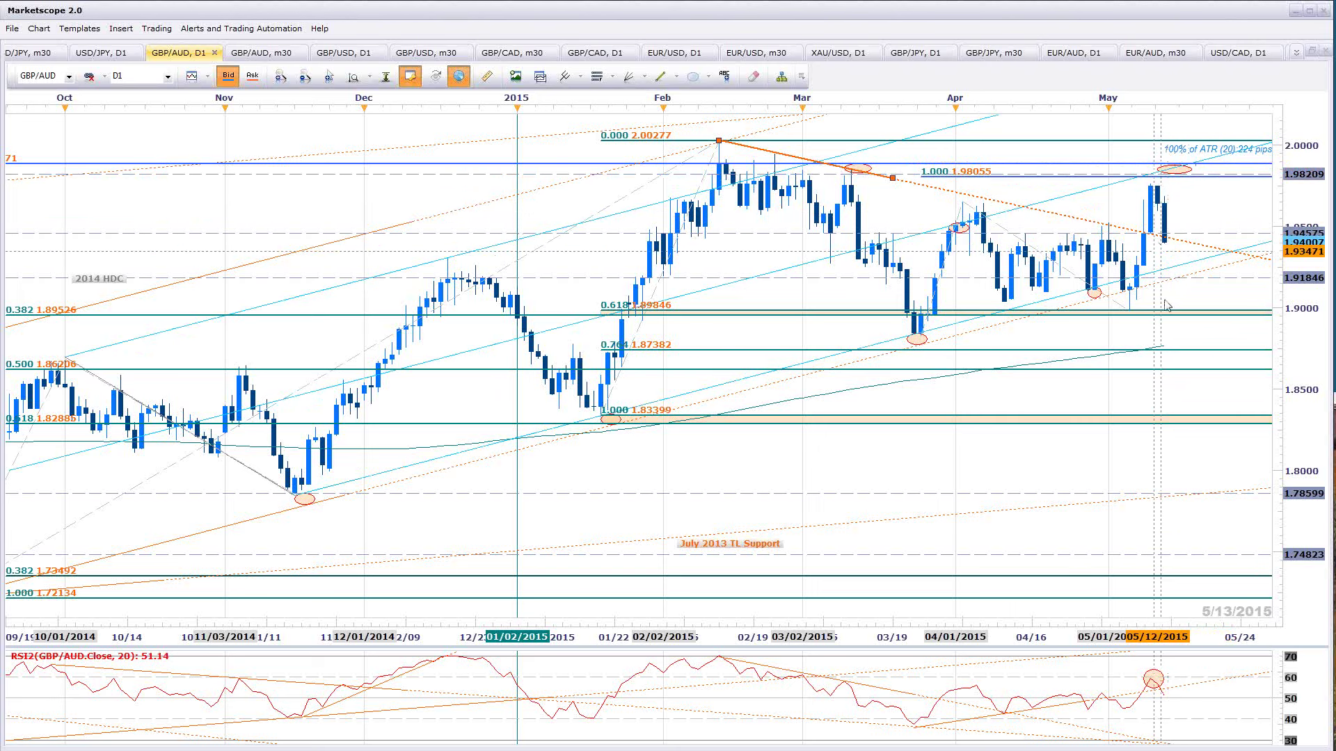
{"action": "left_click_drag", "start_coordinate": [1161, 685], "coordinate": [1168, 701]}
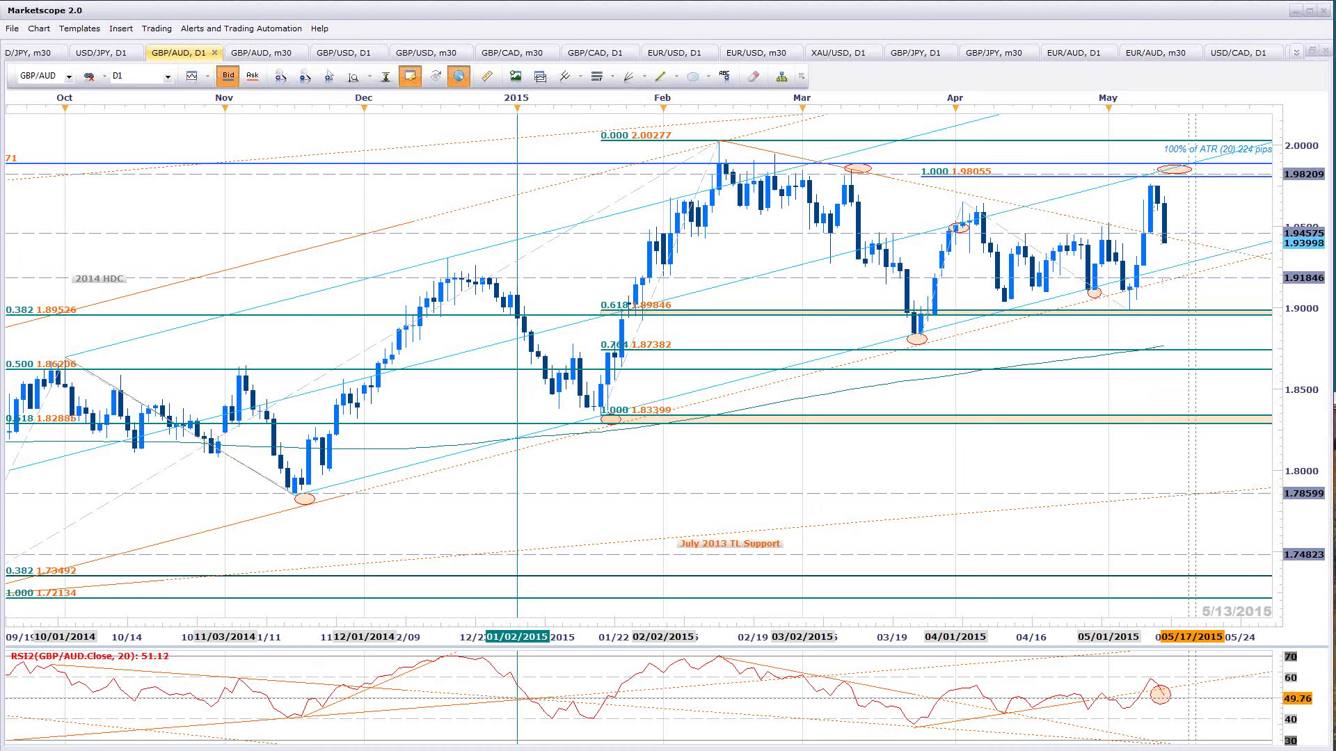
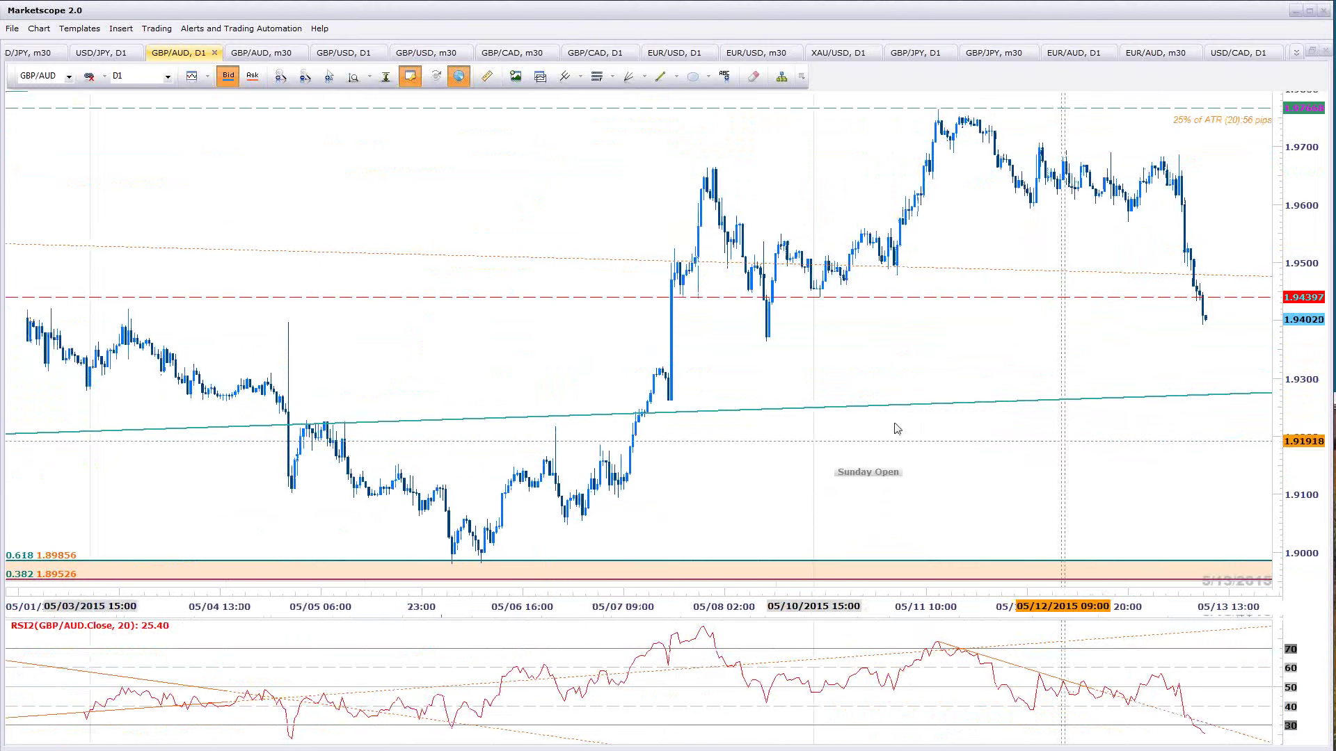
Open the GBP/AUD m30 chart and examine April and May price action around the dashed red 1.94397 level
{"action": "scroll", "coordinate": [897, 430], "scroll_direction": "down", "scroll_amount": 3}
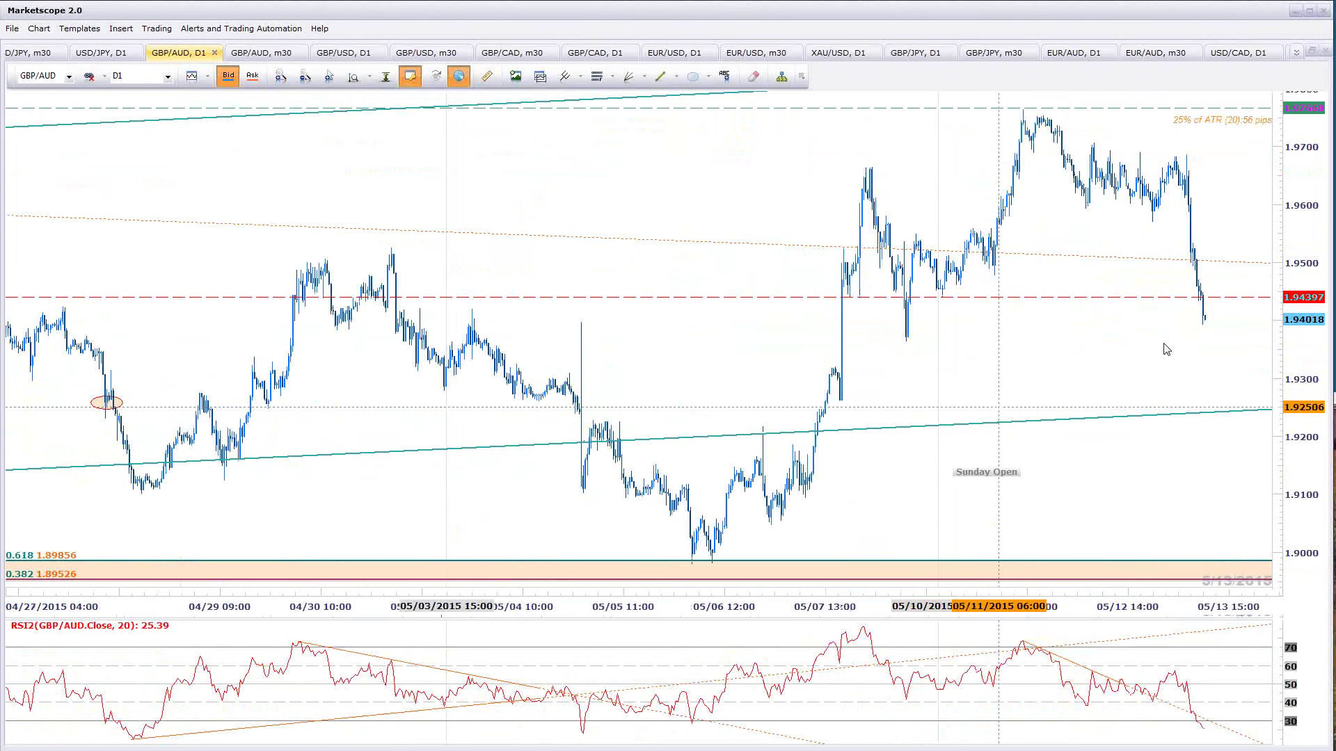
{"action": "scroll", "coordinate": [1207, 306], "scroll_direction": "down", "scroll_amount": 2}
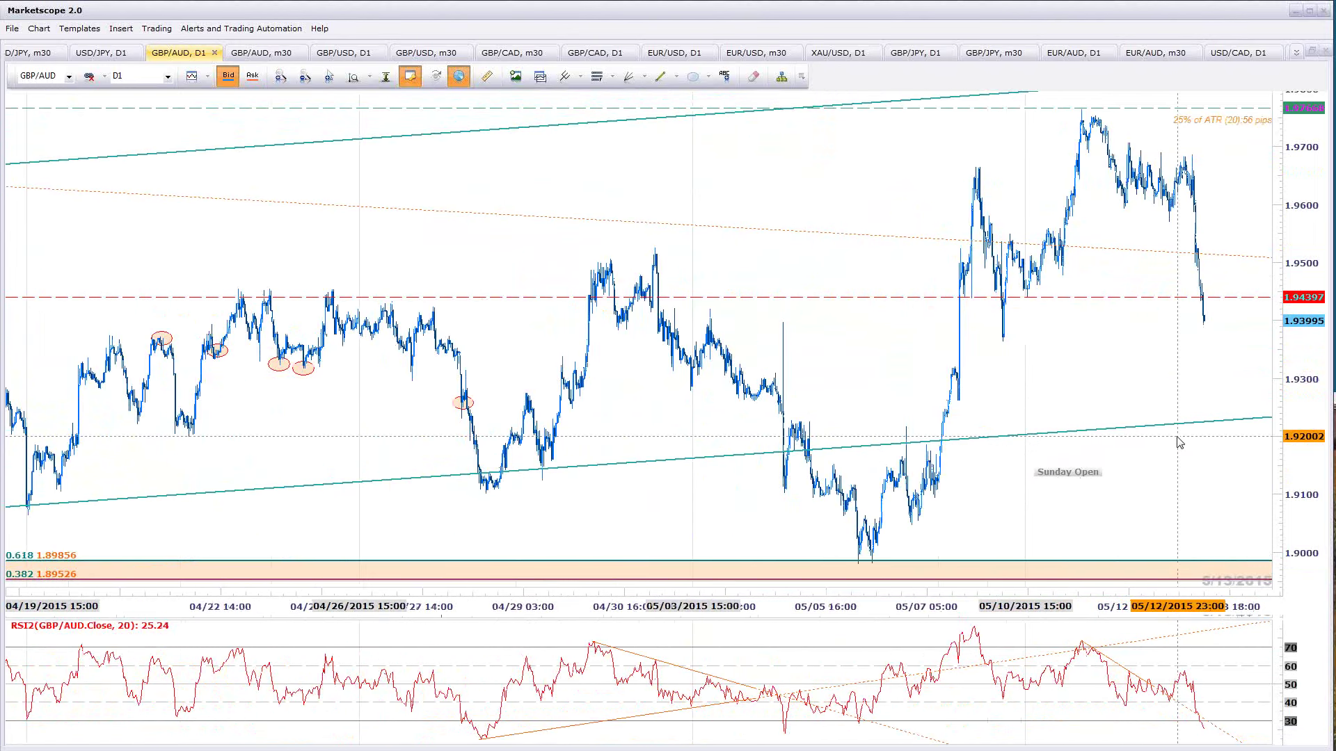
{"action": "key", "text": "ctrl+Tab"}
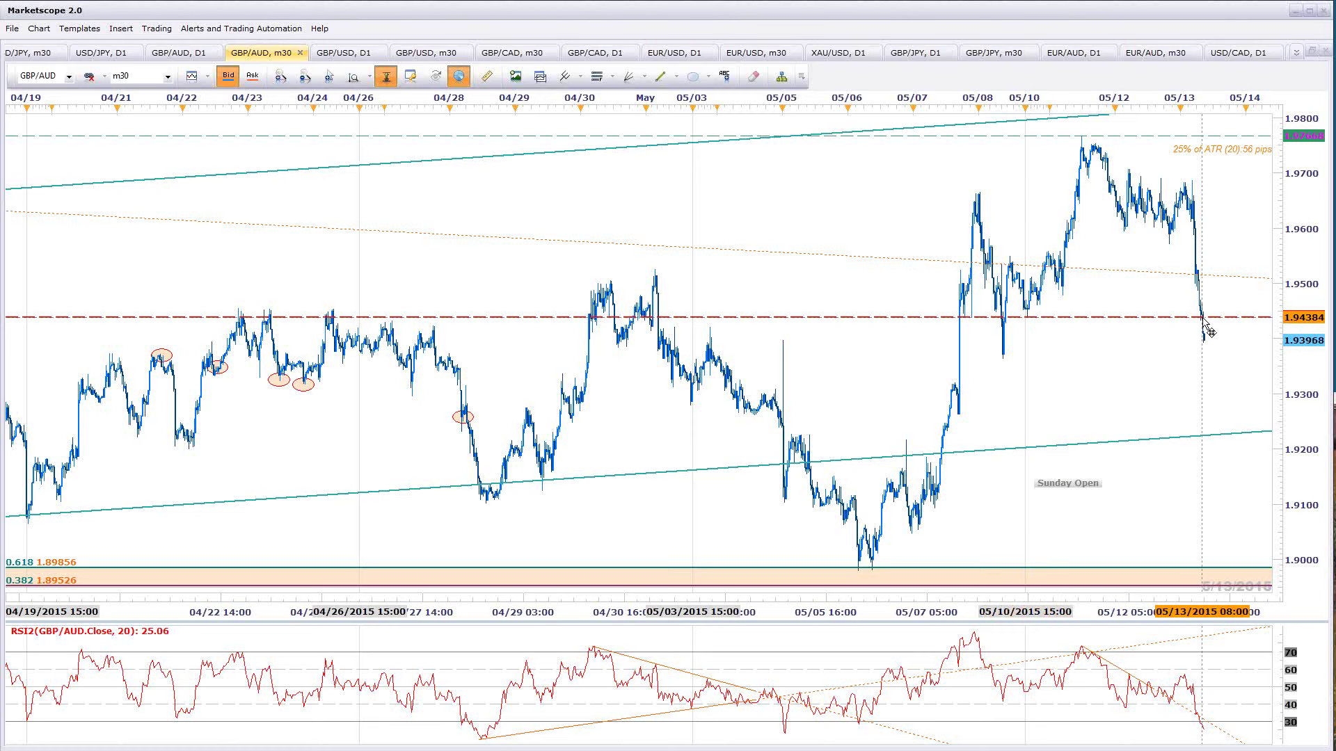
{"action": "scroll", "coordinate": [1148, 431], "scroll_direction": "up", "scroll_amount": 2}
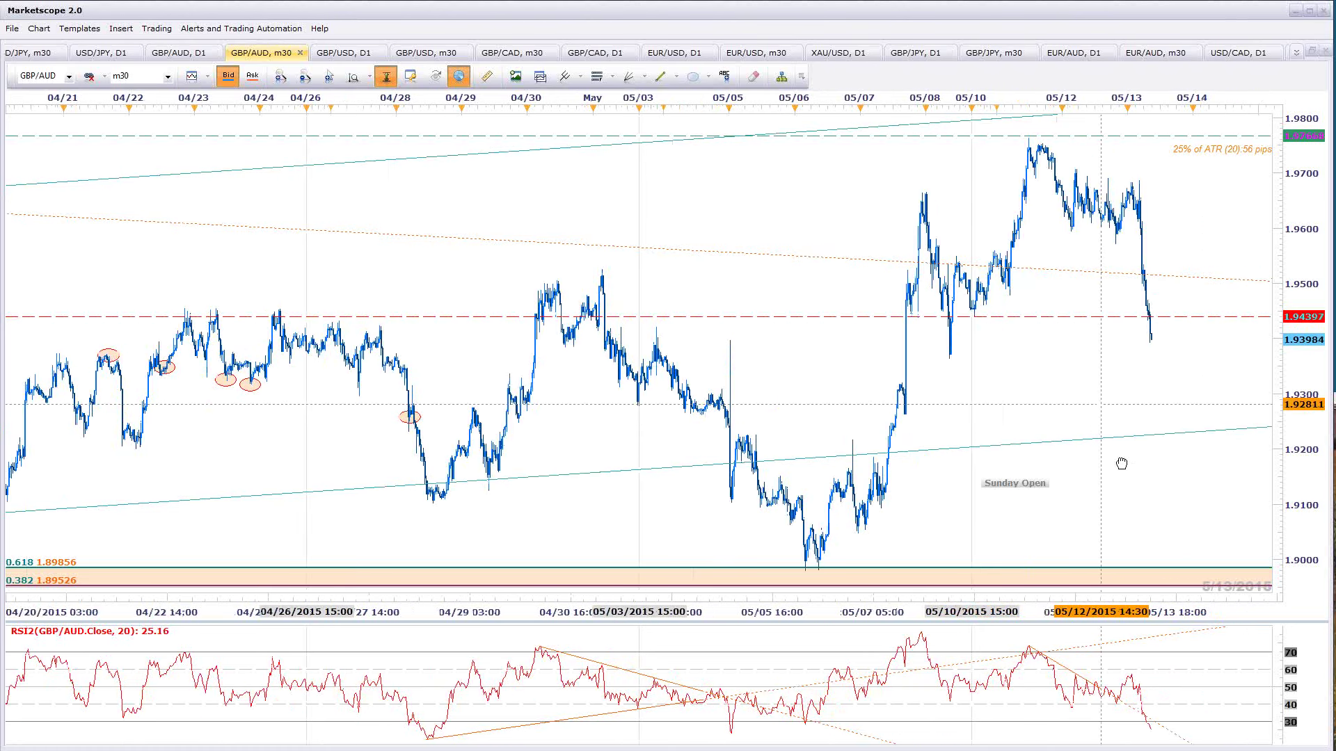
{"action": "scroll", "coordinate": [754, 343], "scroll_direction": "down", "scroll_amount": 4}
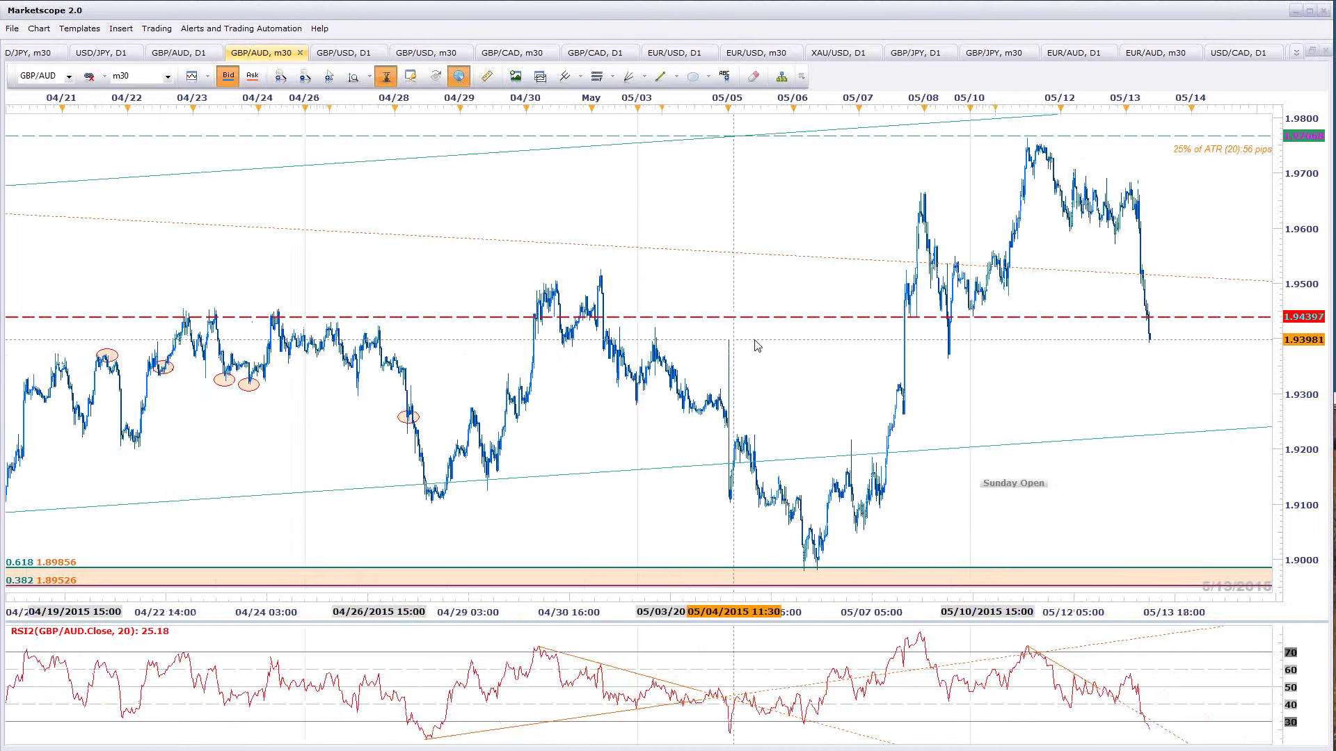
{"action": "scroll", "coordinate": [825, 358], "scroll_direction": "down", "scroll_amount": 3}
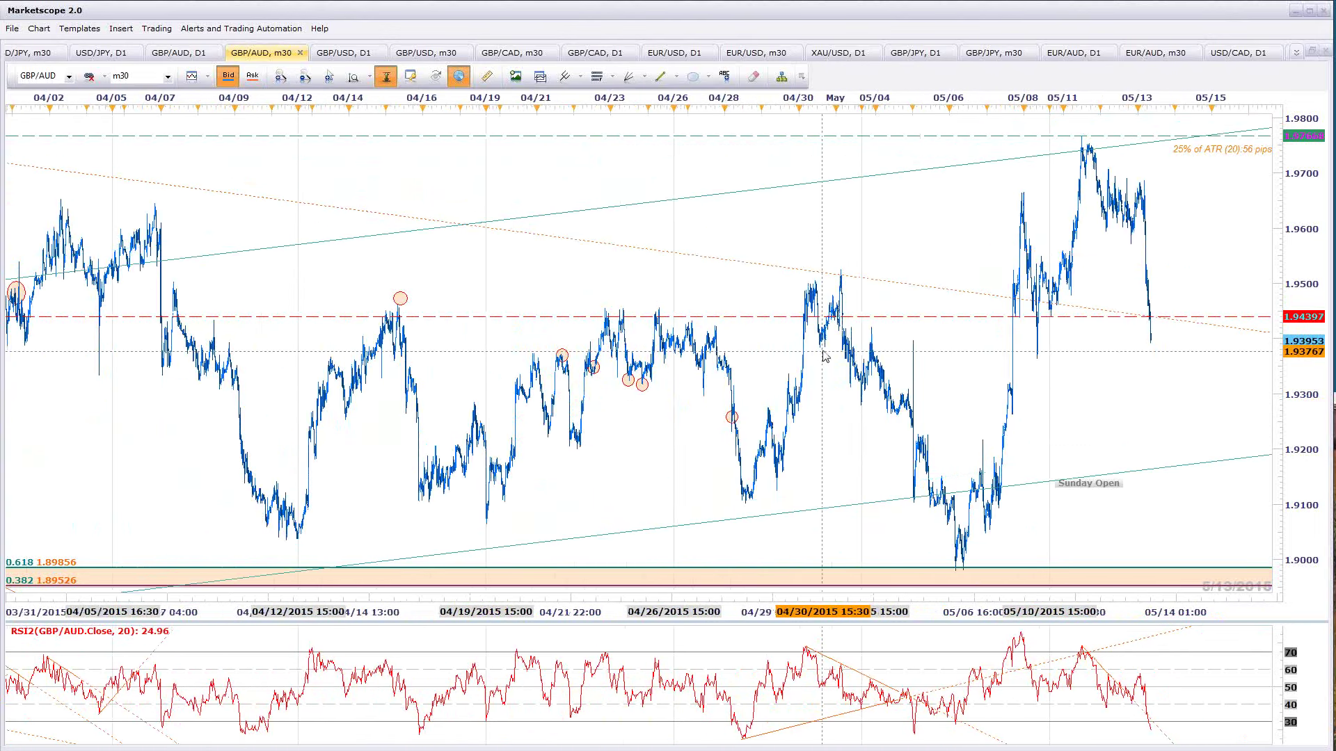
Examine the rising channel and Fibonacci levels on the GBP/AUD m30 chart back to mid-2014
{"action": "scroll", "coordinate": [796, 354], "scroll_direction": "down", "scroll_amount": 1}
{"action": "scroll", "coordinate": [805, 379], "scroll_direction": "down", "scroll_amount": 1}
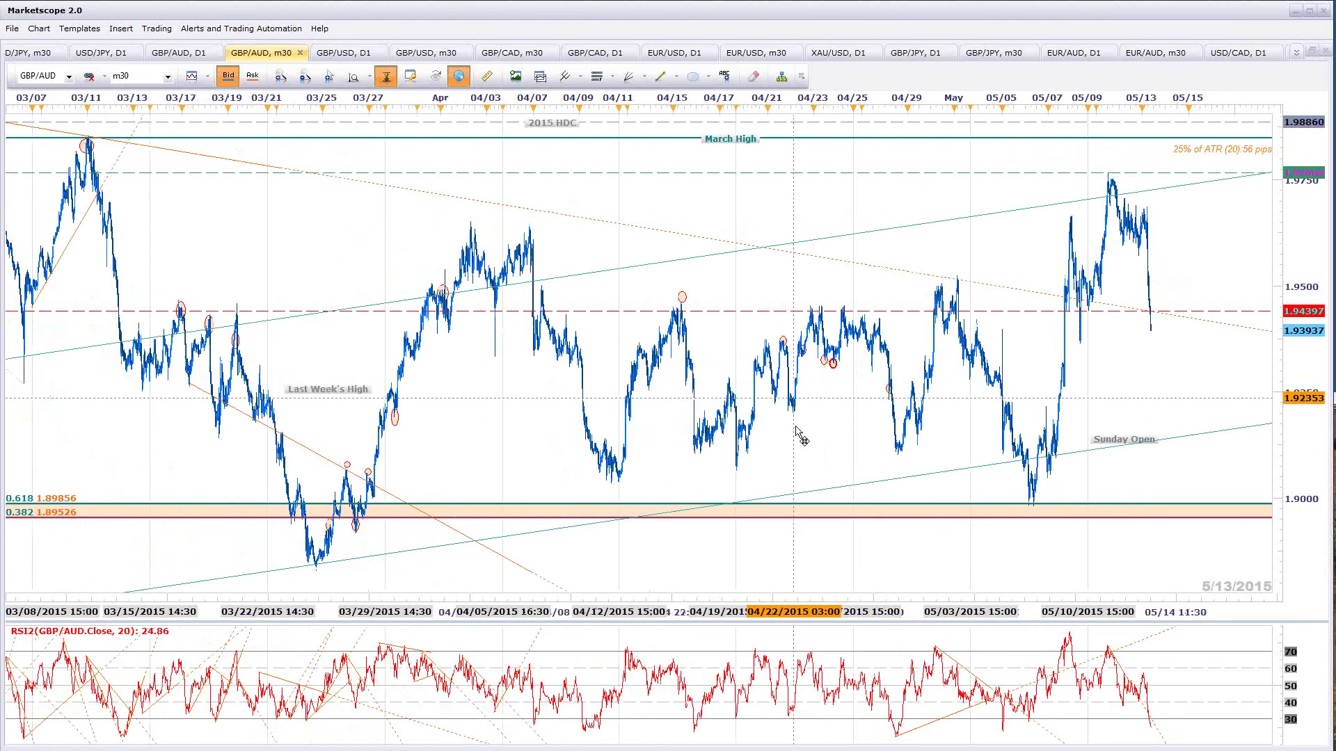
{"action": "scroll", "coordinate": [815, 348], "scroll_direction": "down", "scroll_amount": 1}
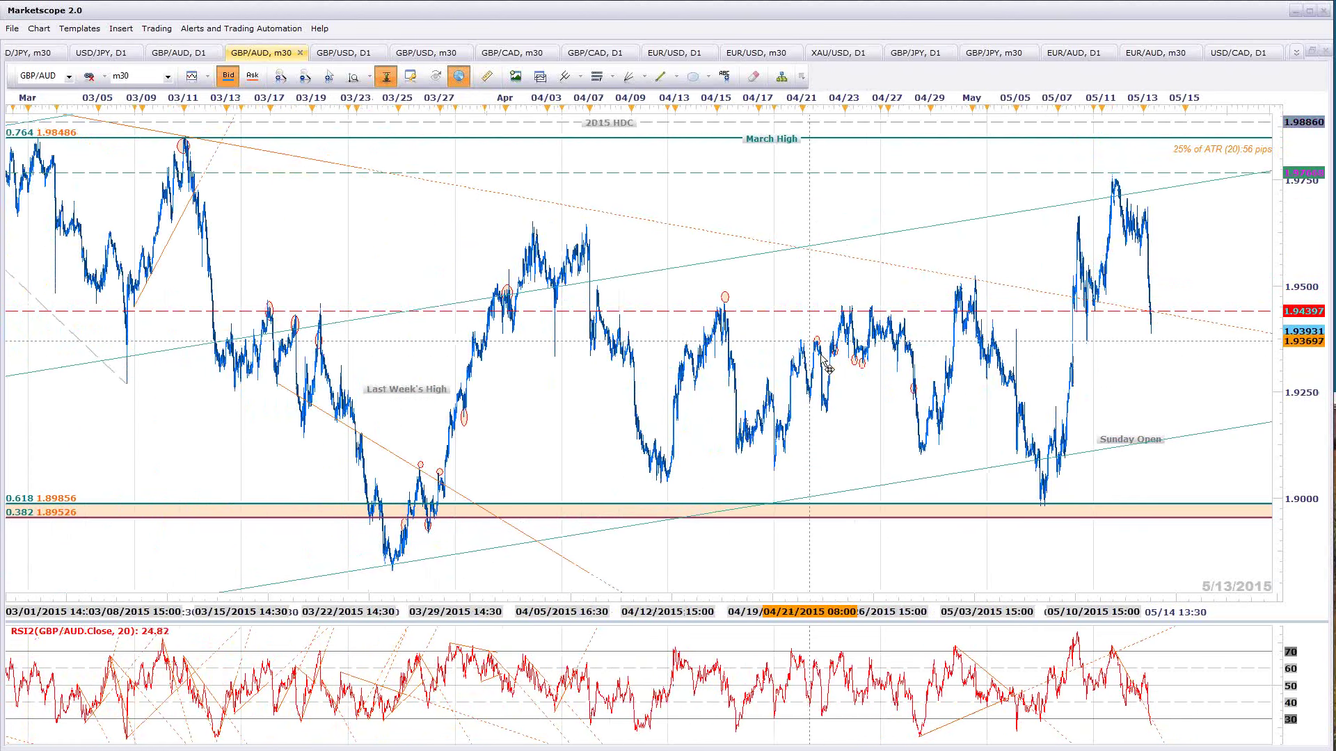
{"action": "scroll", "coordinate": [826, 360], "scroll_direction": "down", "scroll_amount": 1}
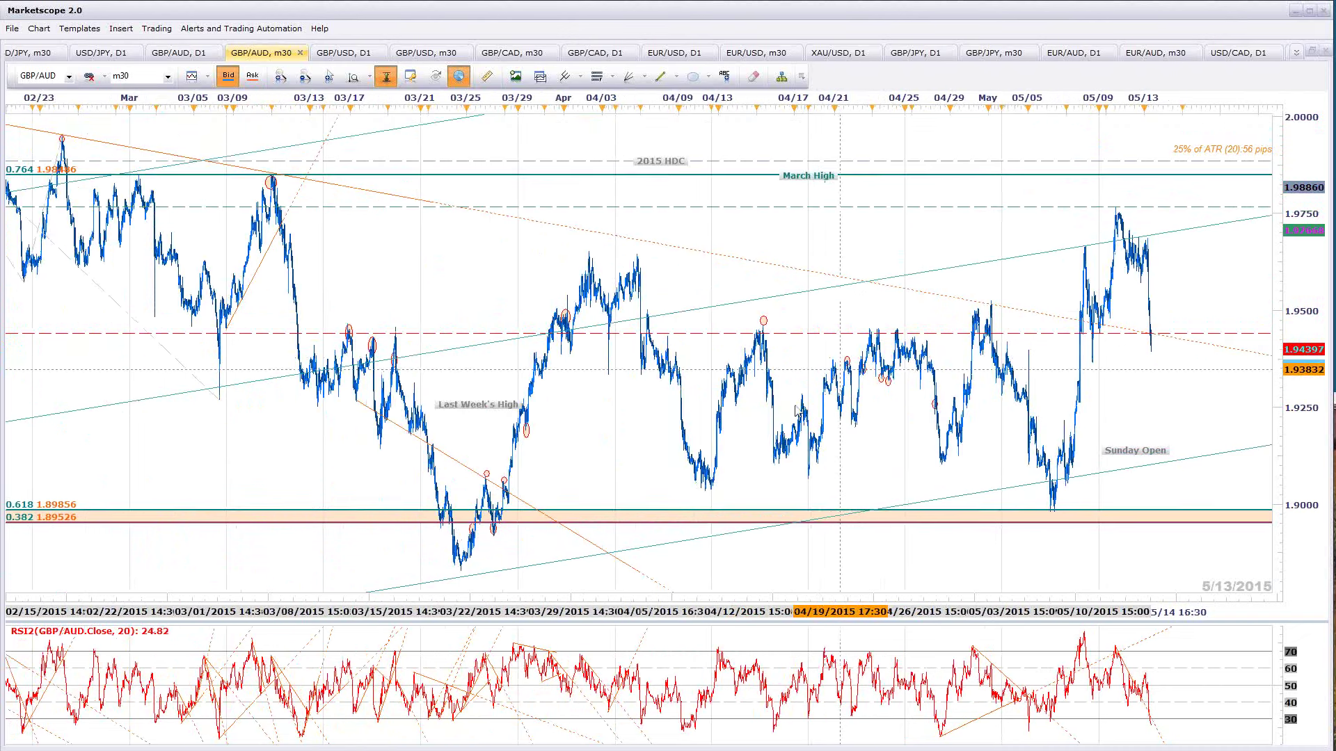
{"action": "scroll", "coordinate": [668, 511], "scroll_direction": "down", "scroll_amount": 1}
{"action": "scroll", "coordinate": [543, 592], "scroll_direction": "down", "scroll_amount": 1}
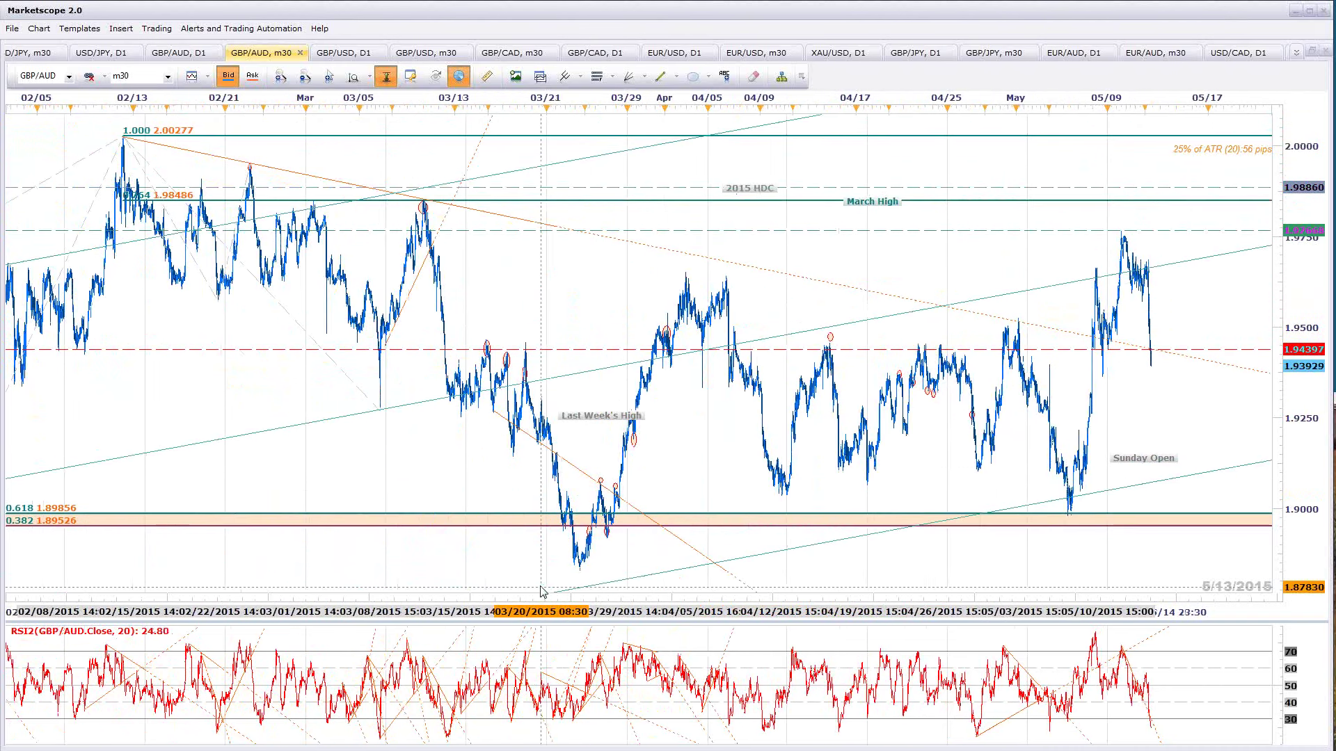
{"action": "scroll", "coordinate": [543, 592], "scroll_direction": "down", "scroll_amount": 1}
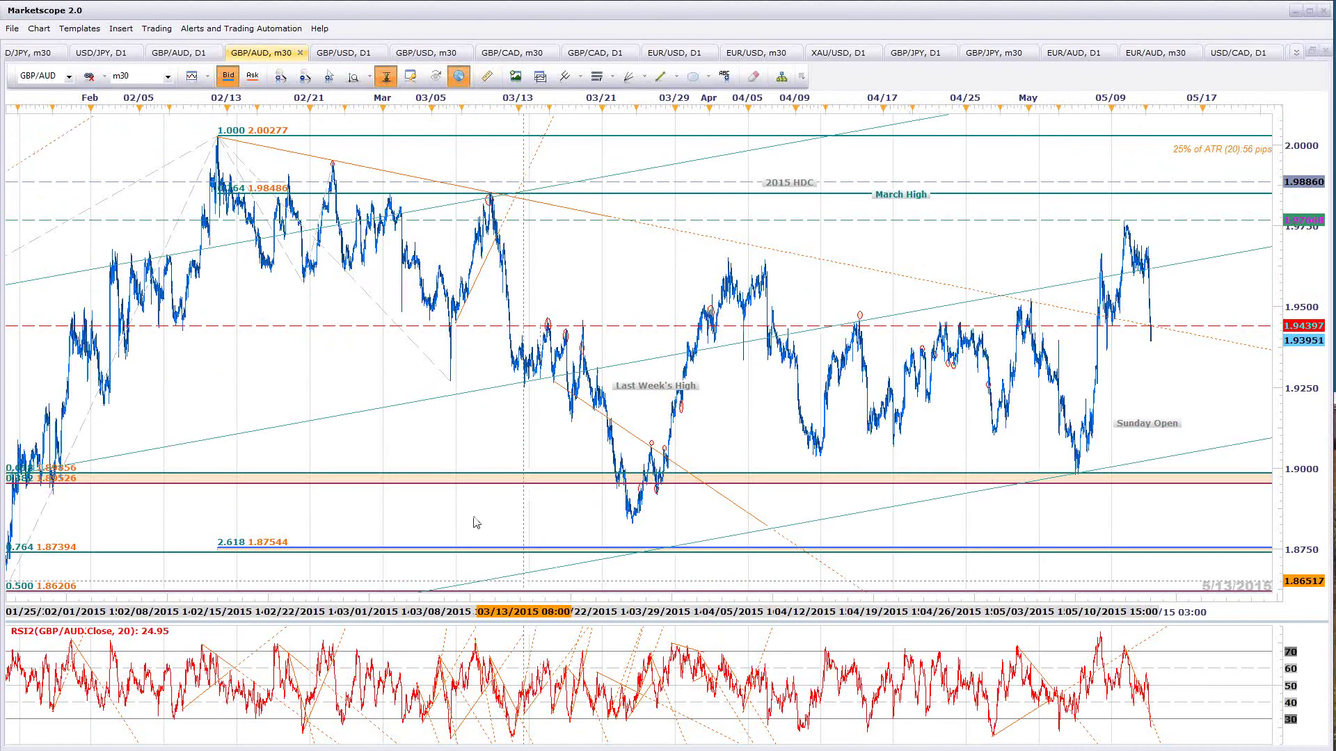
{"action": "scroll", "coordinate": [372, 608], "scroll_direction": "down", "scroll_amount": 1}
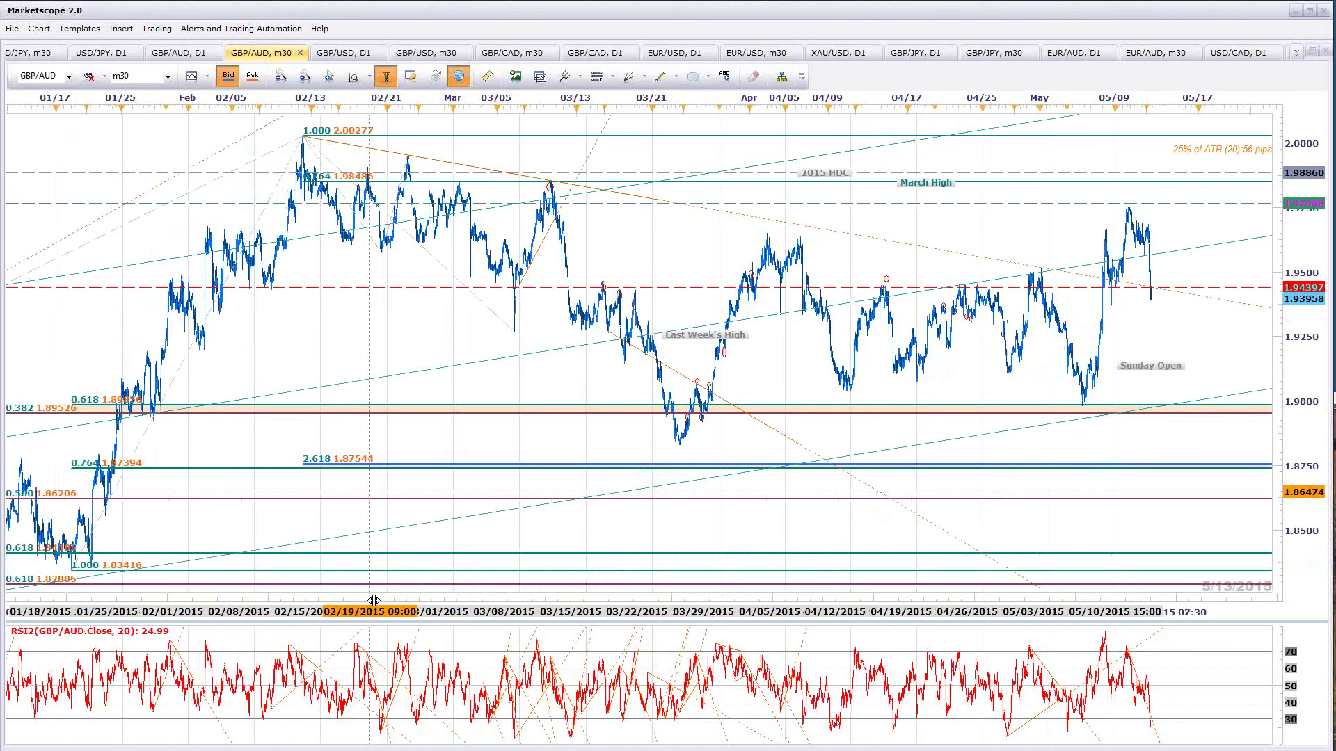
{"action": "scroll", "coordinate": [374, 600], "scroll_direction": "down", "scroll_amount": 3}
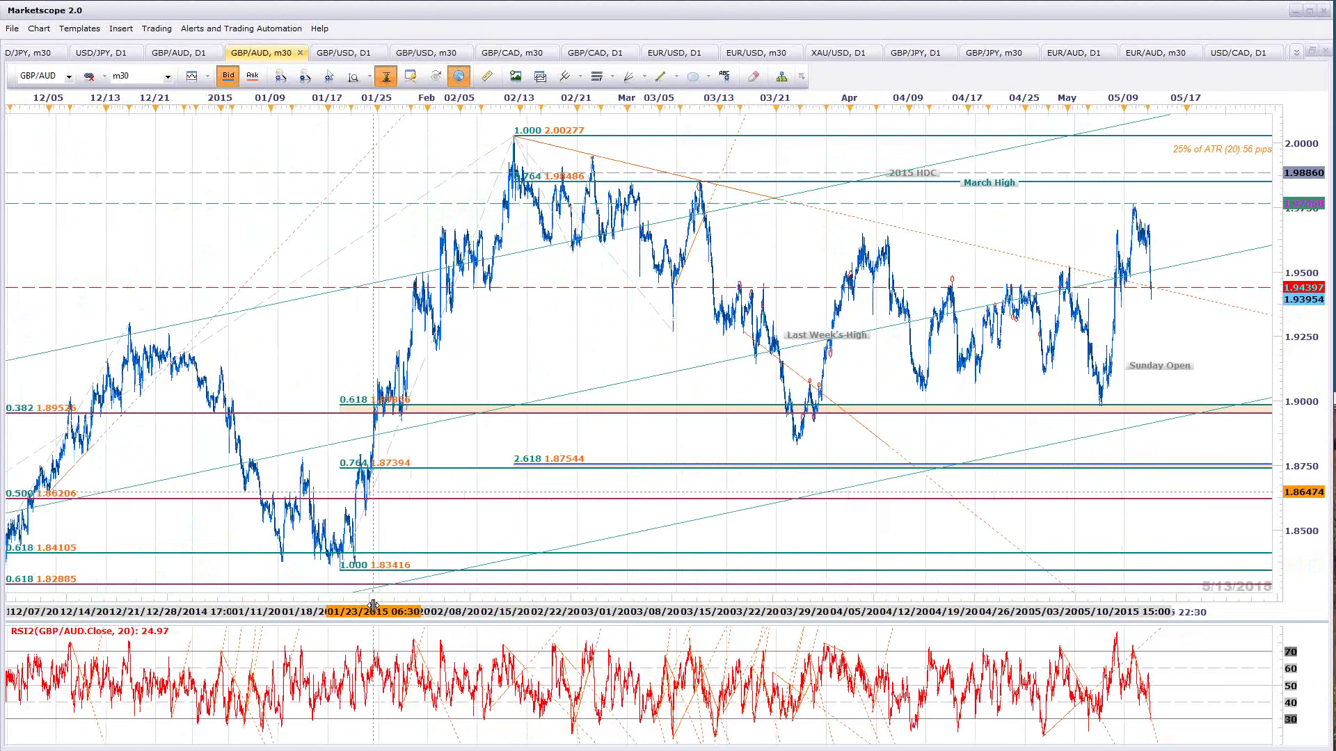
{"action": "scroll", "coordinate": [373, 609], "scroll_direction": "down", "scroll_amount": 1}
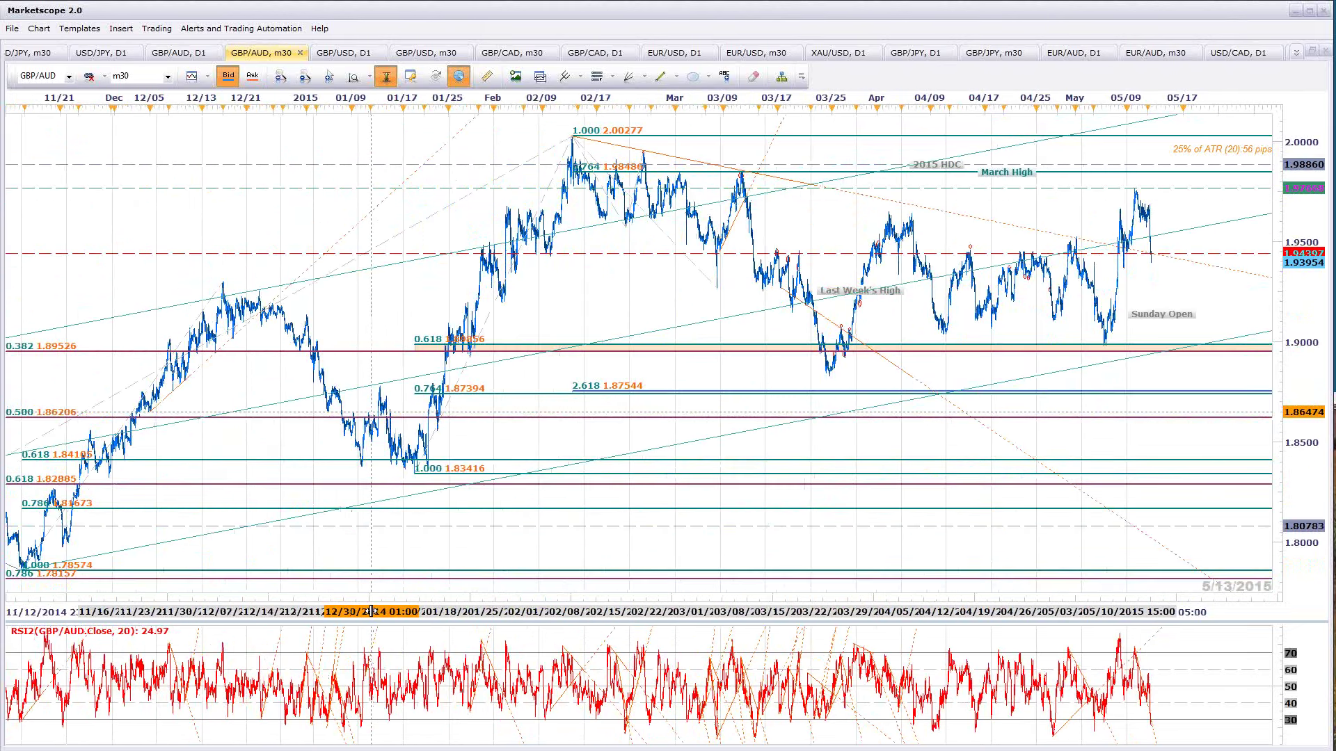
{"action": "scroll", "coordinate": [373, 612], "scroll_direction": "down", "scroll_amount": 3}
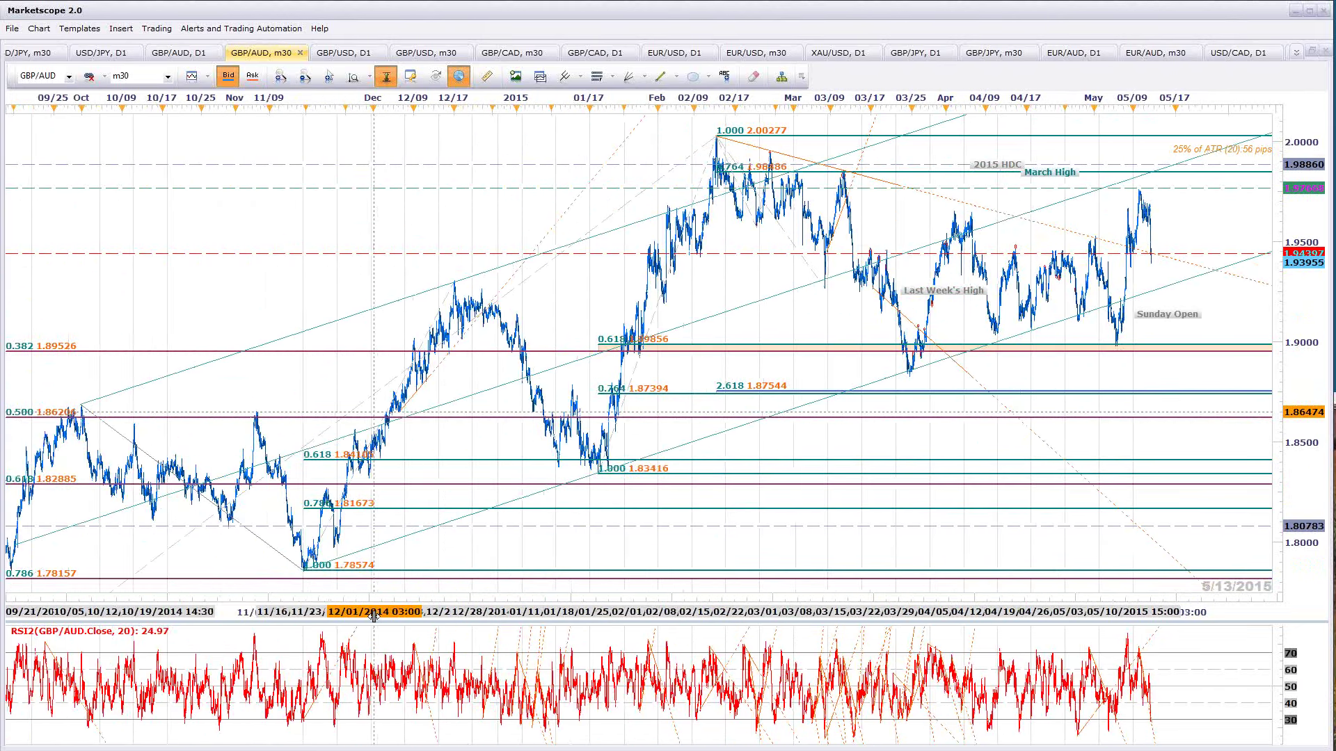
{"action": "scroll", "coordinate": [374, 615], "scroll_direction": "down", "scroll_amount": 2}
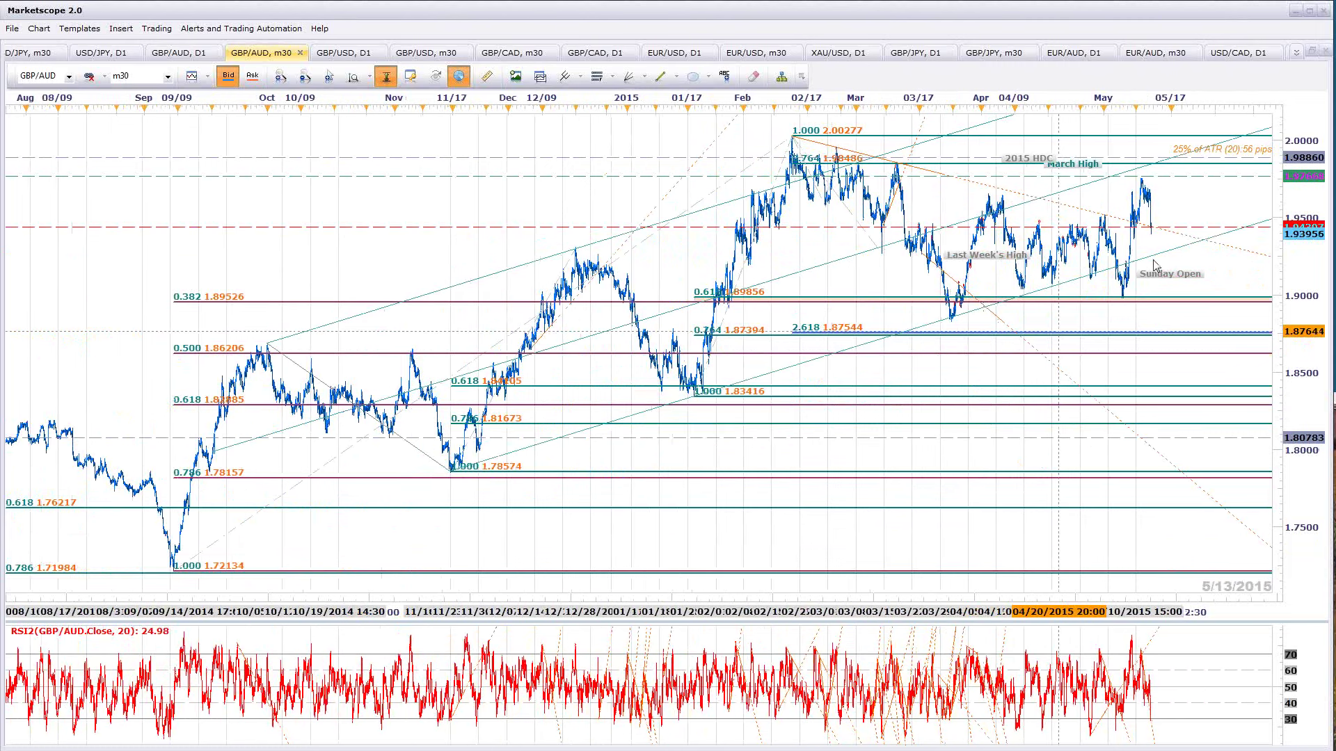
{"action": "scroll", "coordinate": [1192, 191], "scroll_direction": "down", "scroll_amount": 1}
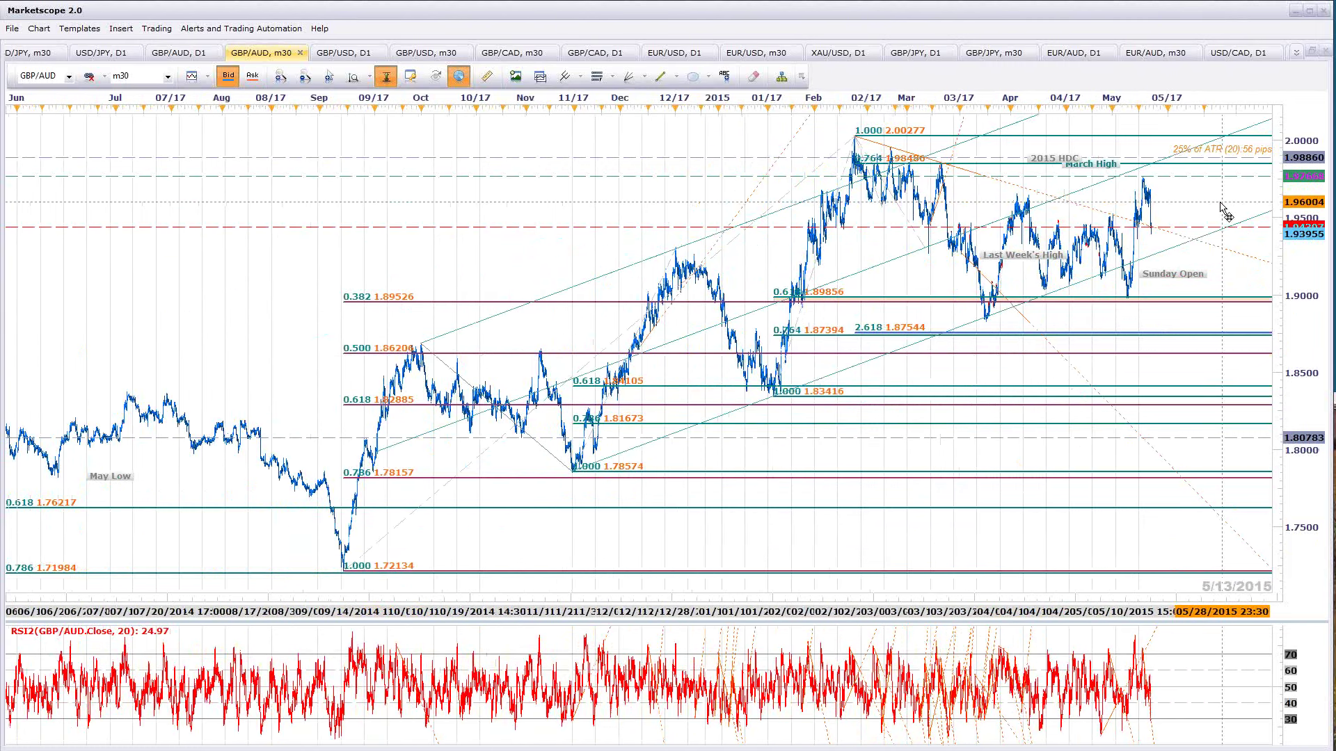
Inspect the May drop through the falling trendline and the 1.94397 level on the GBP/AUD m30 chart
{"action": "scroll", "coordinate": [1226, 212], "scroll_direction": "up", "scroll_amount": 4}
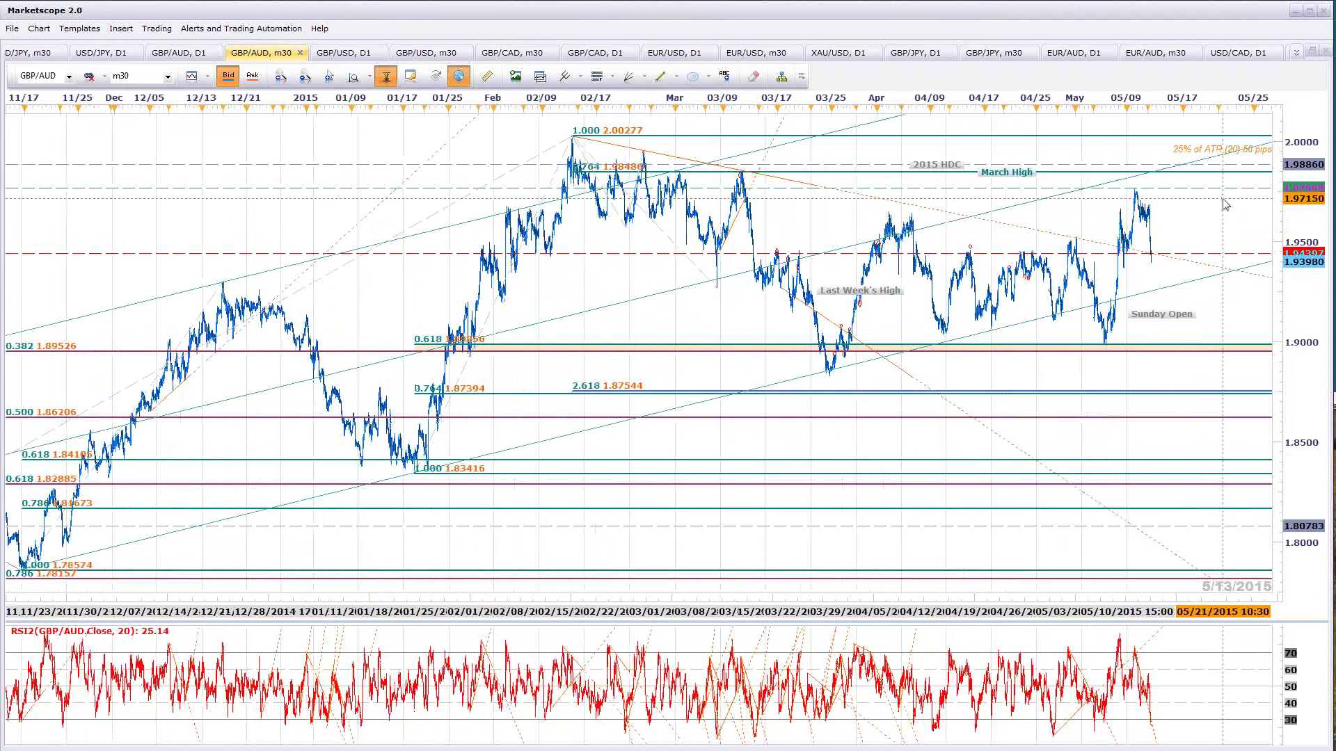
{"action": "scroll", "coordinate": [1226, 203], "scroll_direction": "up", "scroll_amount": 4}
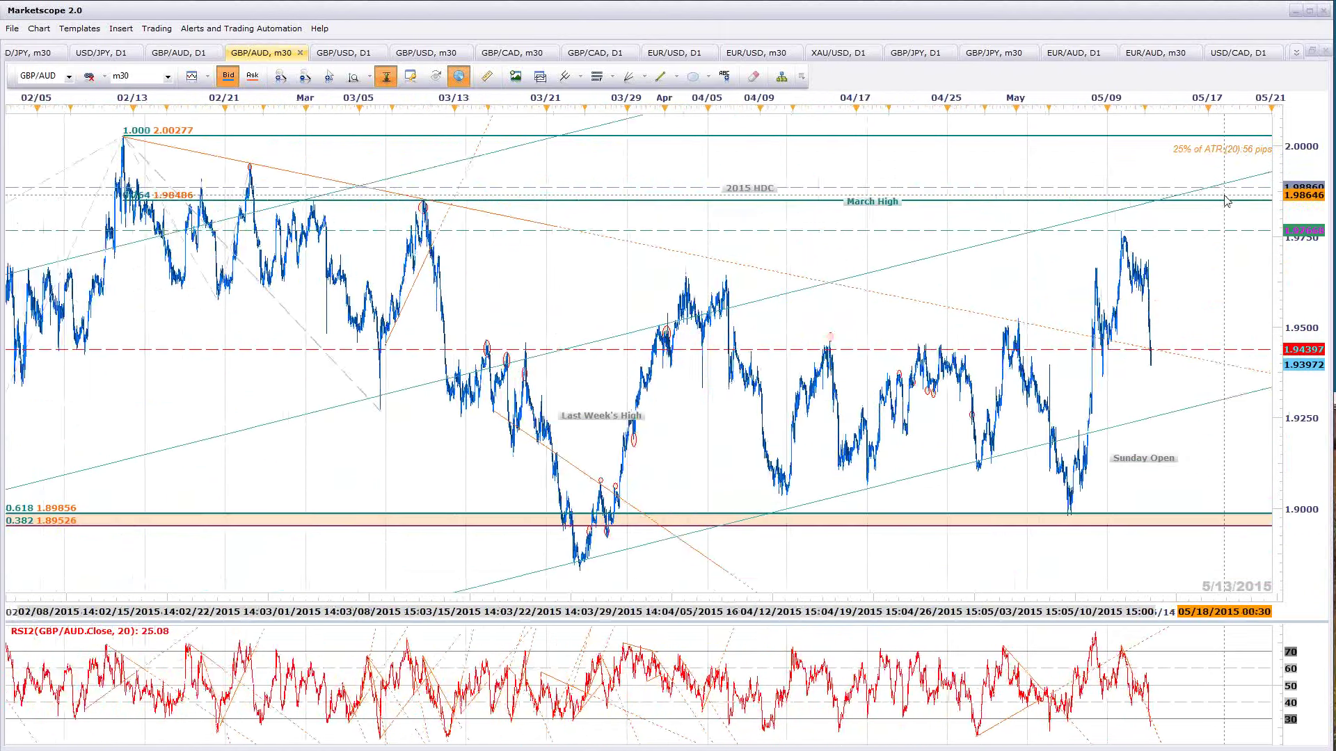
{"action": "scroll", "coordinate": [1226, 200], "scroll_direction": "up", "scroll_amount": 1}
{"action": "scroll", "coordinate": [1227, 199], "scroll_direction": "up", "scroll_amount": 2}
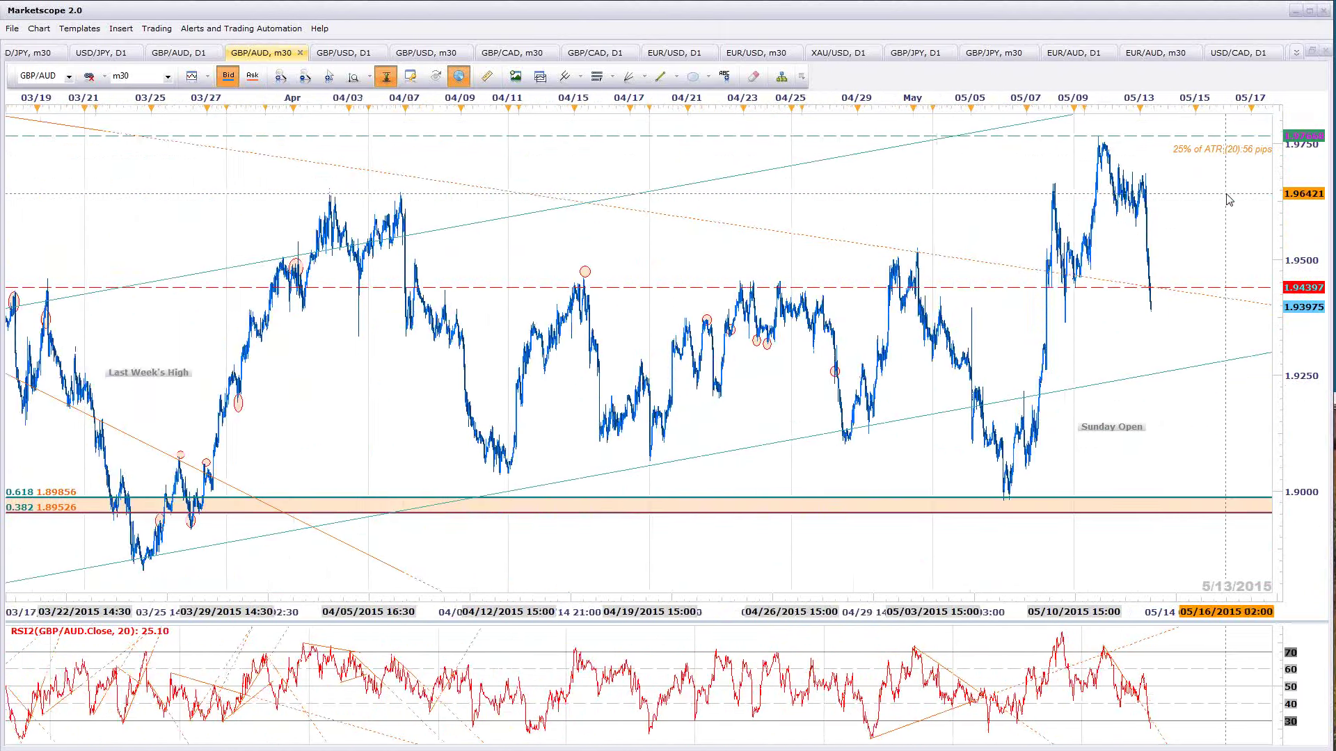
{"action": "scroll", "coordinate": [1226, 199], "scroll_direction": "up", "scroll_amount": 4}
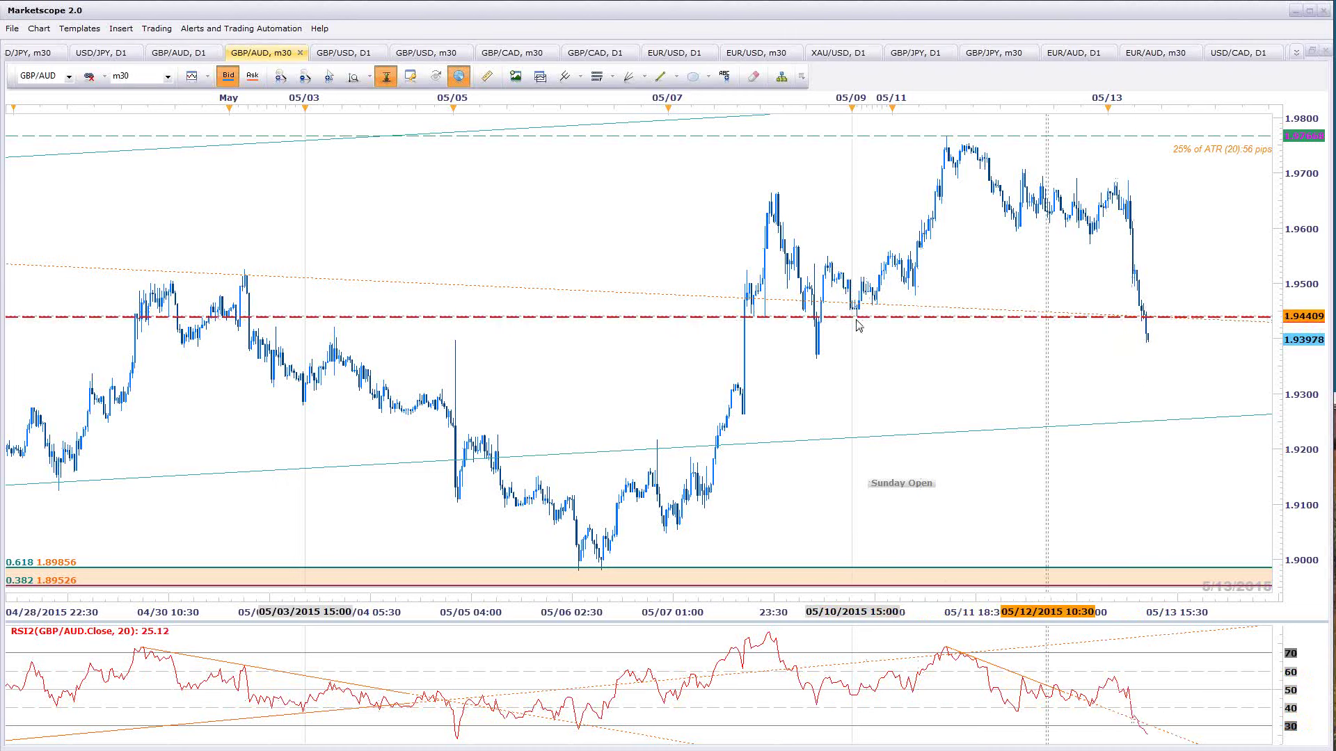
{"action": "scroll", "coordinate": [1232, 437], "scroll_direction": "up", "scroll_amount": 2}
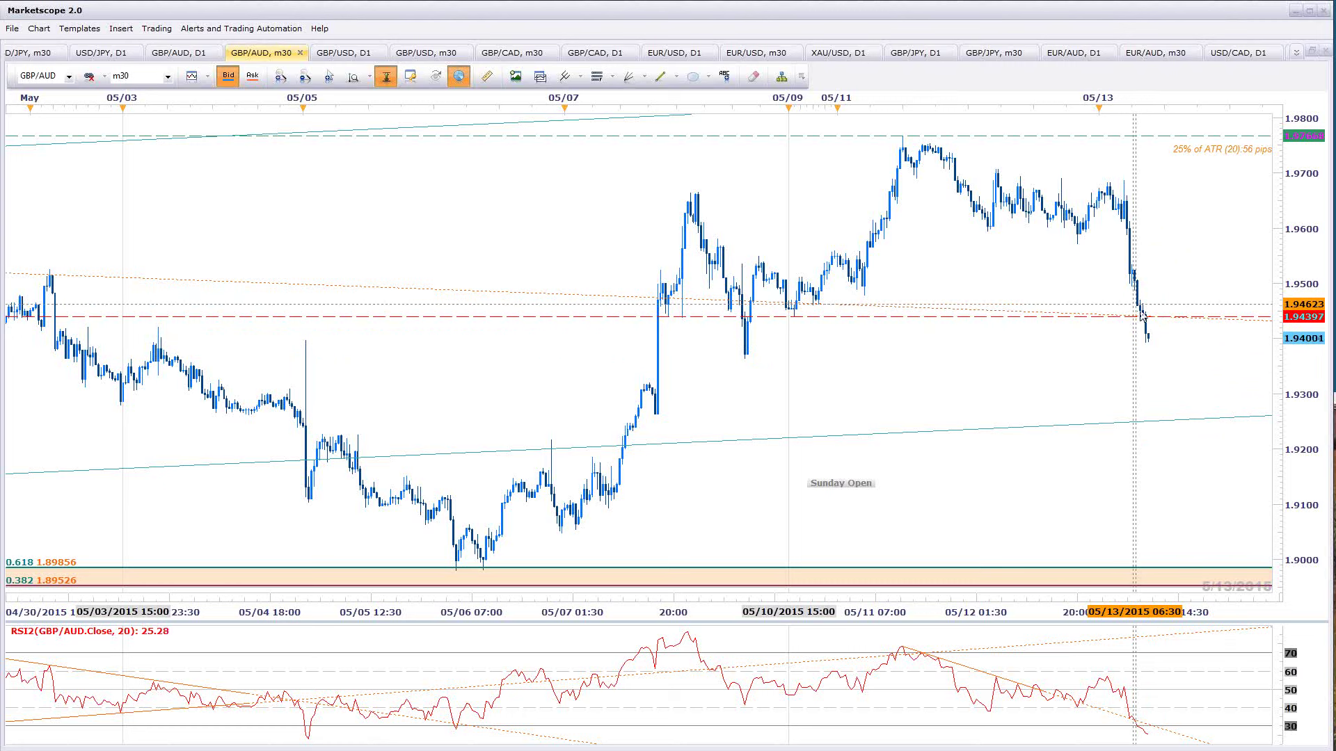
Add the TRADESESSIONS (1) indicator to the GBP/AUD m30 chart with its default properties
{"action": "key", "text": "ctrl+i"}
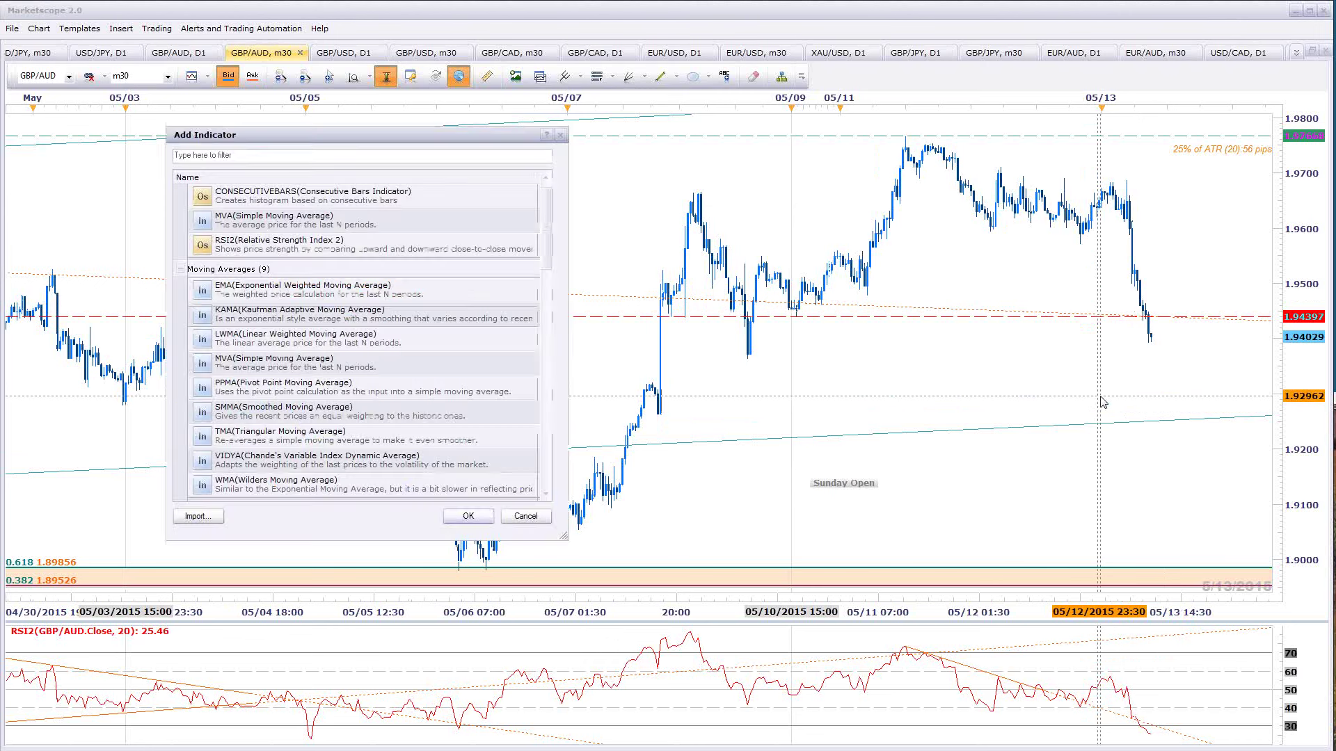
{"action": "type", "text": "trade"}
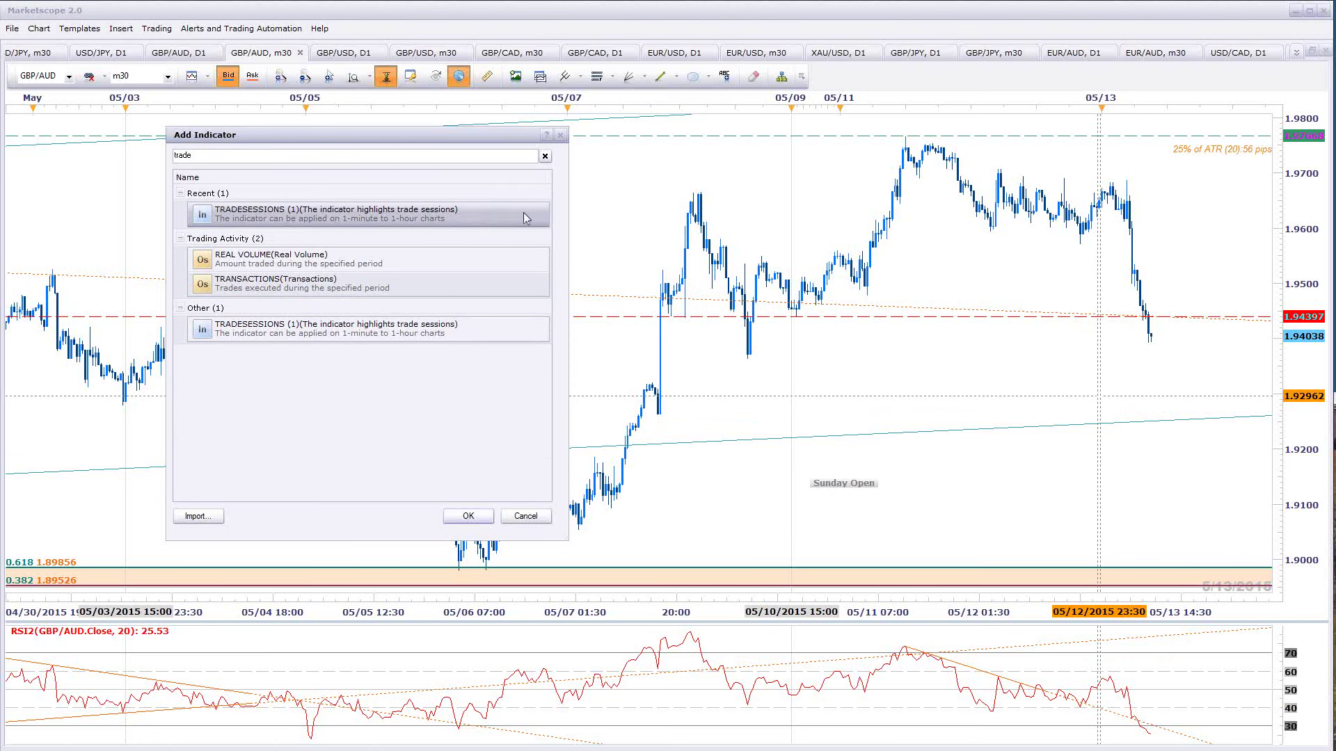
{"action": "left_click", "coordinate": [487, 515]}
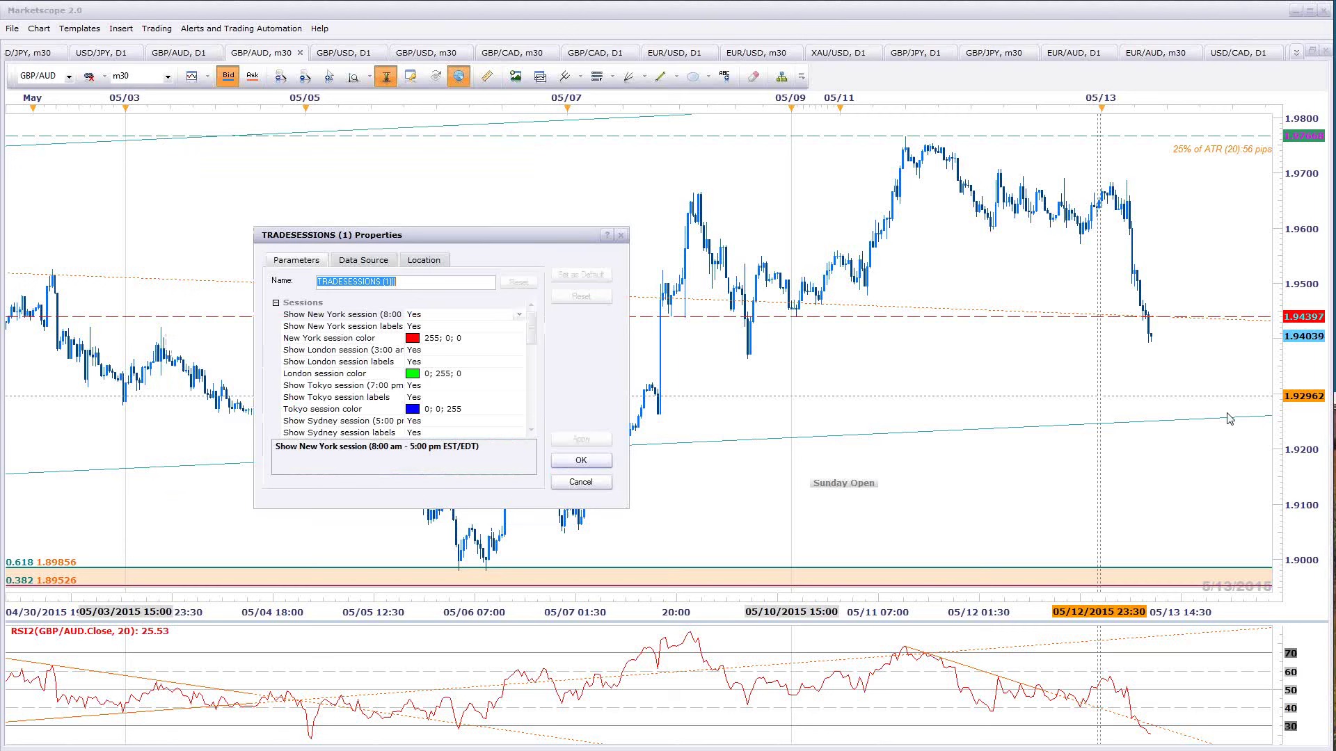
{"action": "left_click", "coordinate": [565, 462]}
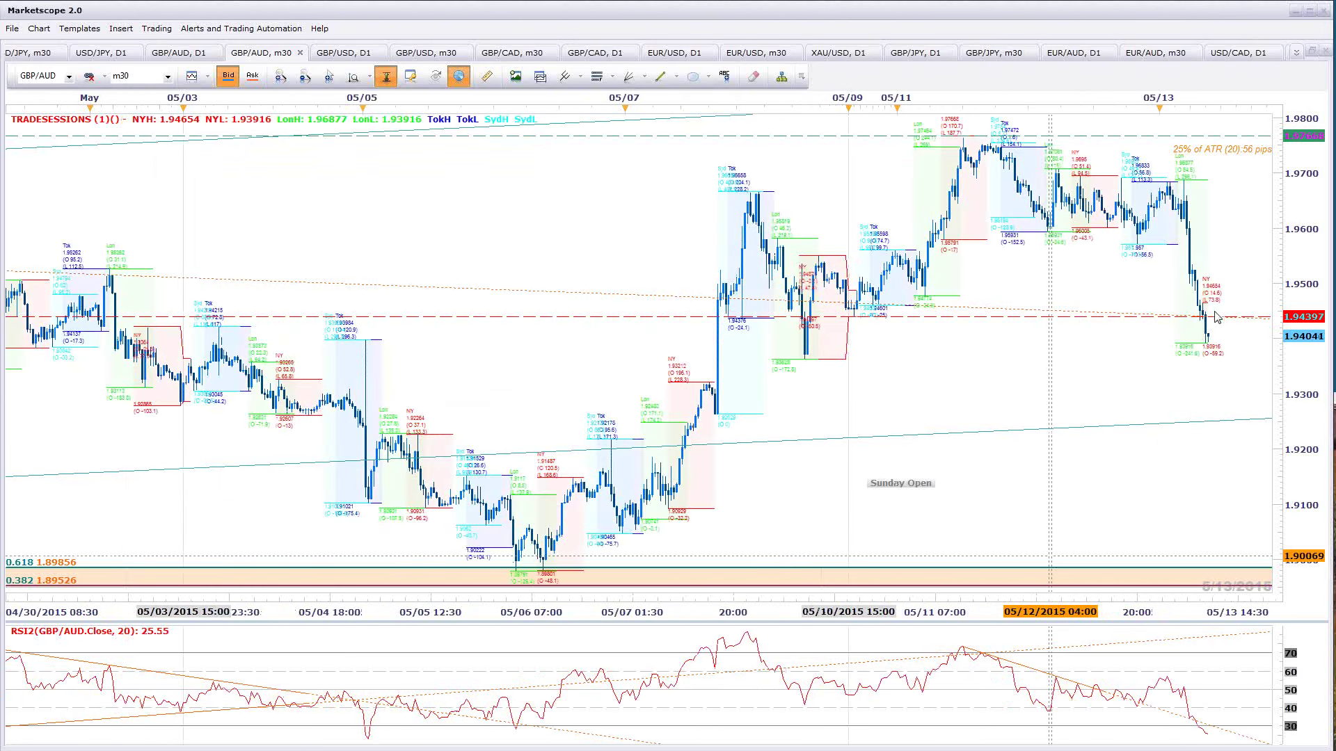
Review the latest London and New York session ranges against the 1.94397 level on the GBP/AUD m30 chart
{"action": "left_click", "coordinate": [1204, 307]}
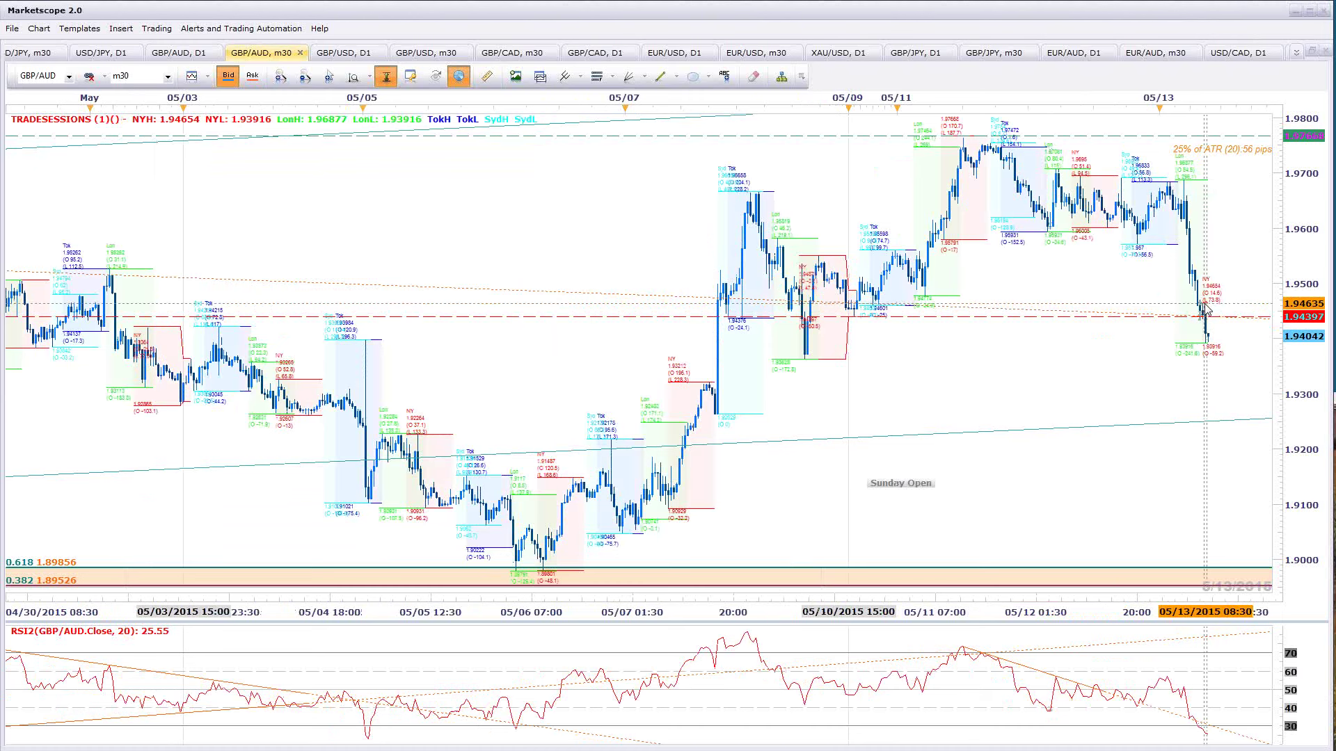
{"action": "scroll", "coordinate": [1141, 425], "scroll_direction": "down", "scroll_amount": 2}
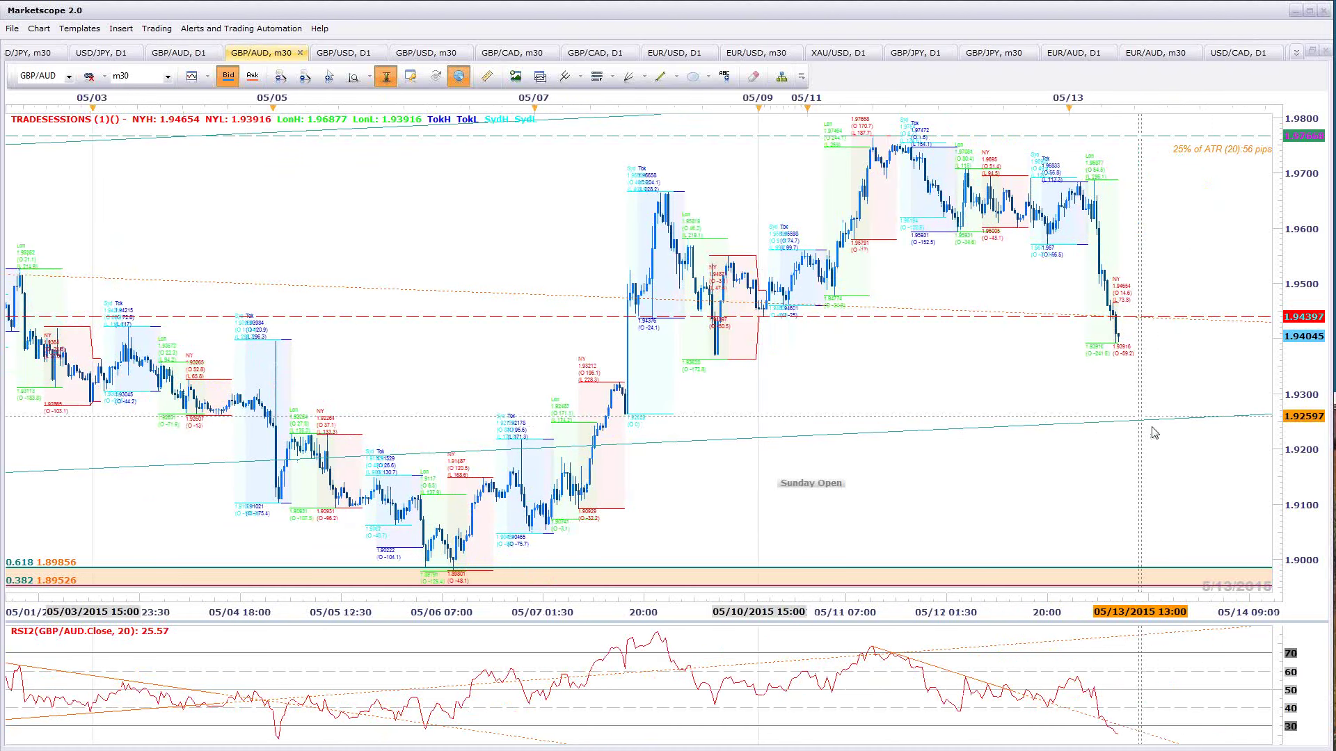
{"action": "scroll", "coordinate": [1153, 433], "scroll_direction": "down", "scroll_amount": 2}
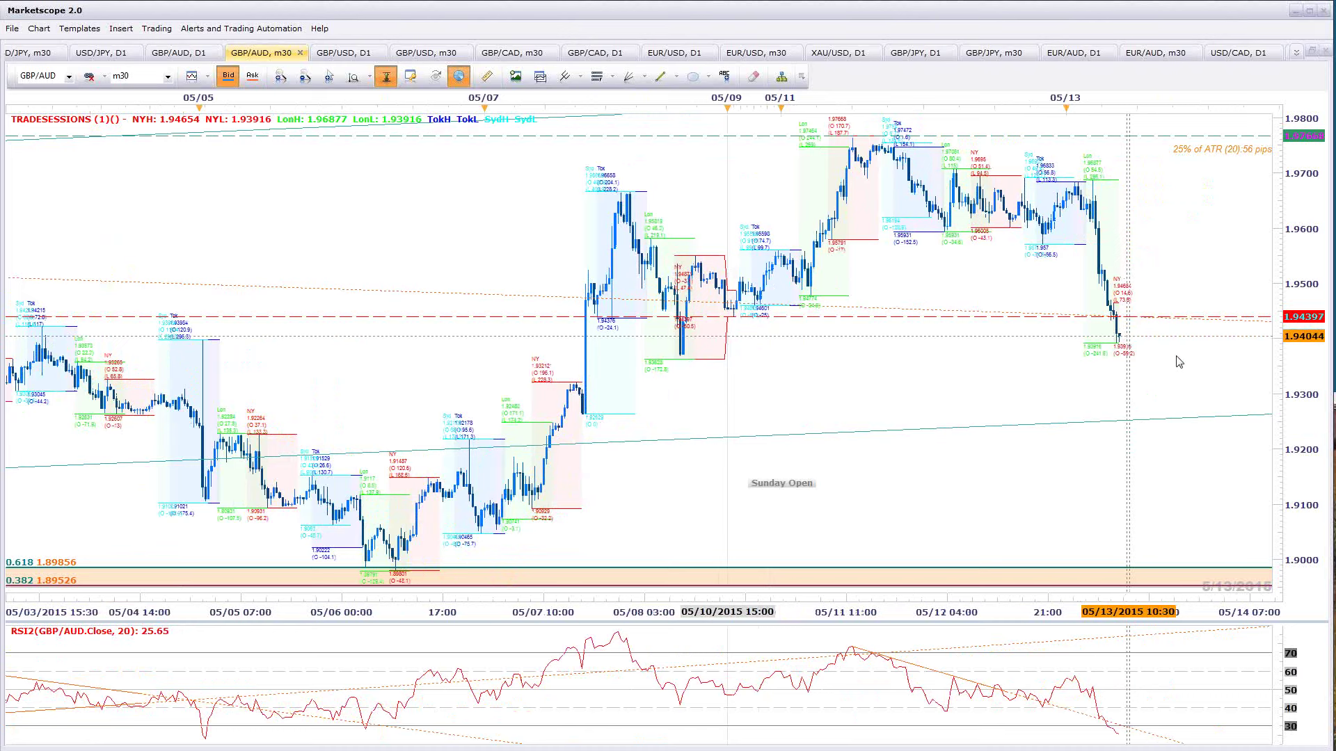
Add a Fibonacci retracement from about 1.913 on 6 May to the 1.97668 high on GBP/AUD m30, hiding the 0.236 and 0.382 levels
{"action": "left_click", "coordinate": [1115, 732]}
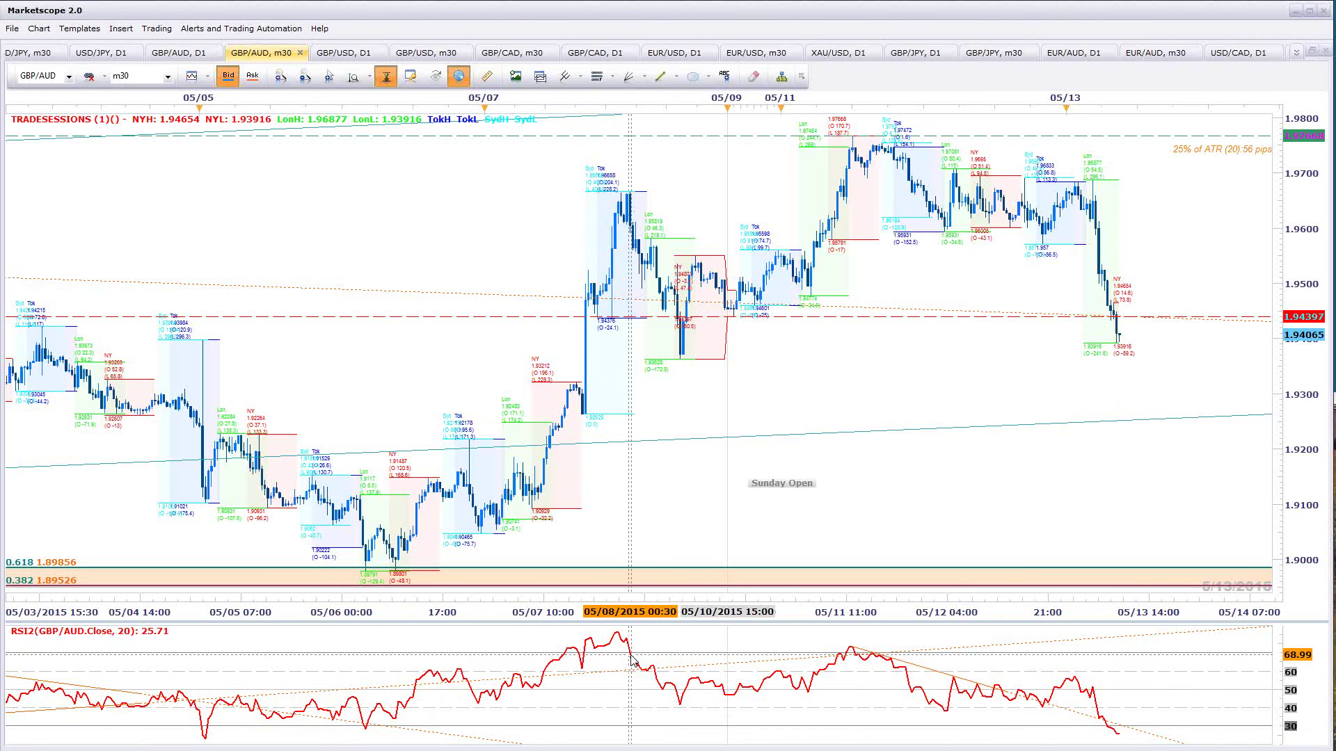
{"action": "scroll", "coordinate": [1218, 518], "scroll_direction": "up", "scroll_amount": 1}
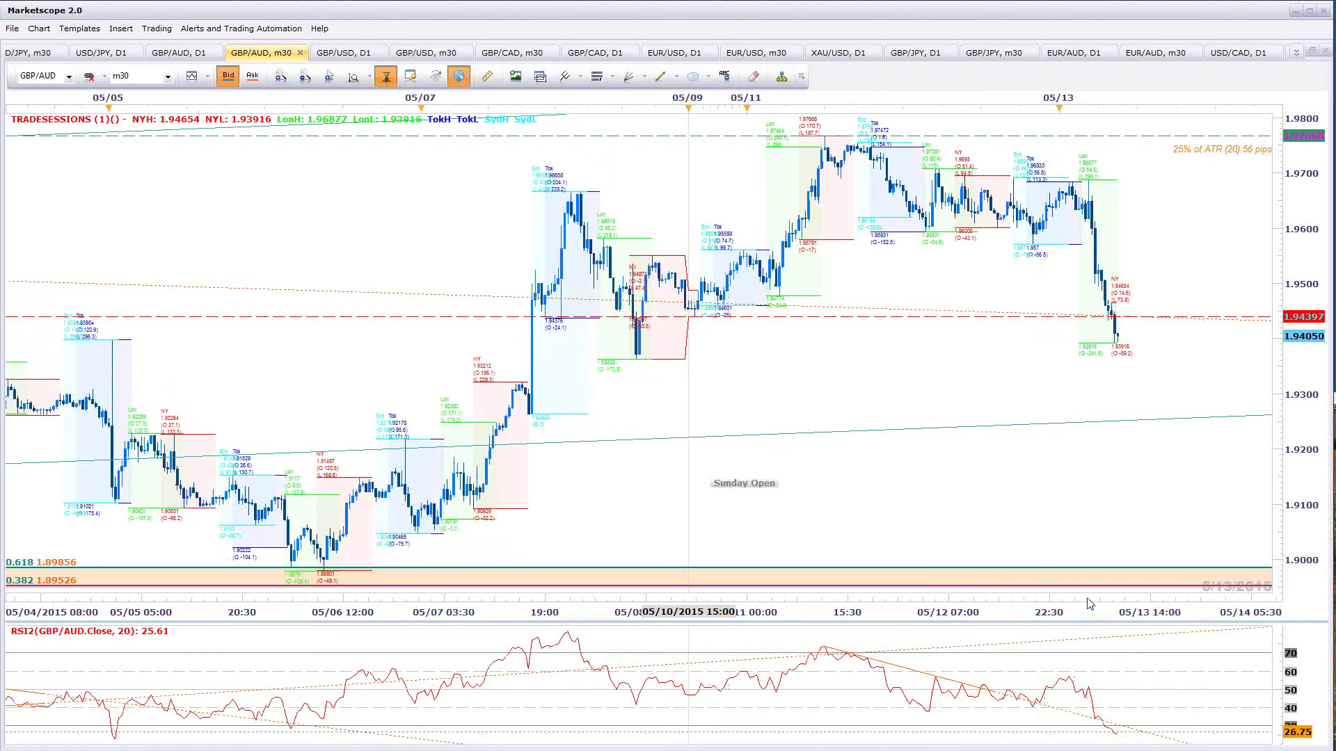
{"action": "scroll", "coordinate": [1214, 581], "scroll_direction": "up", "scroll_amount": 1}
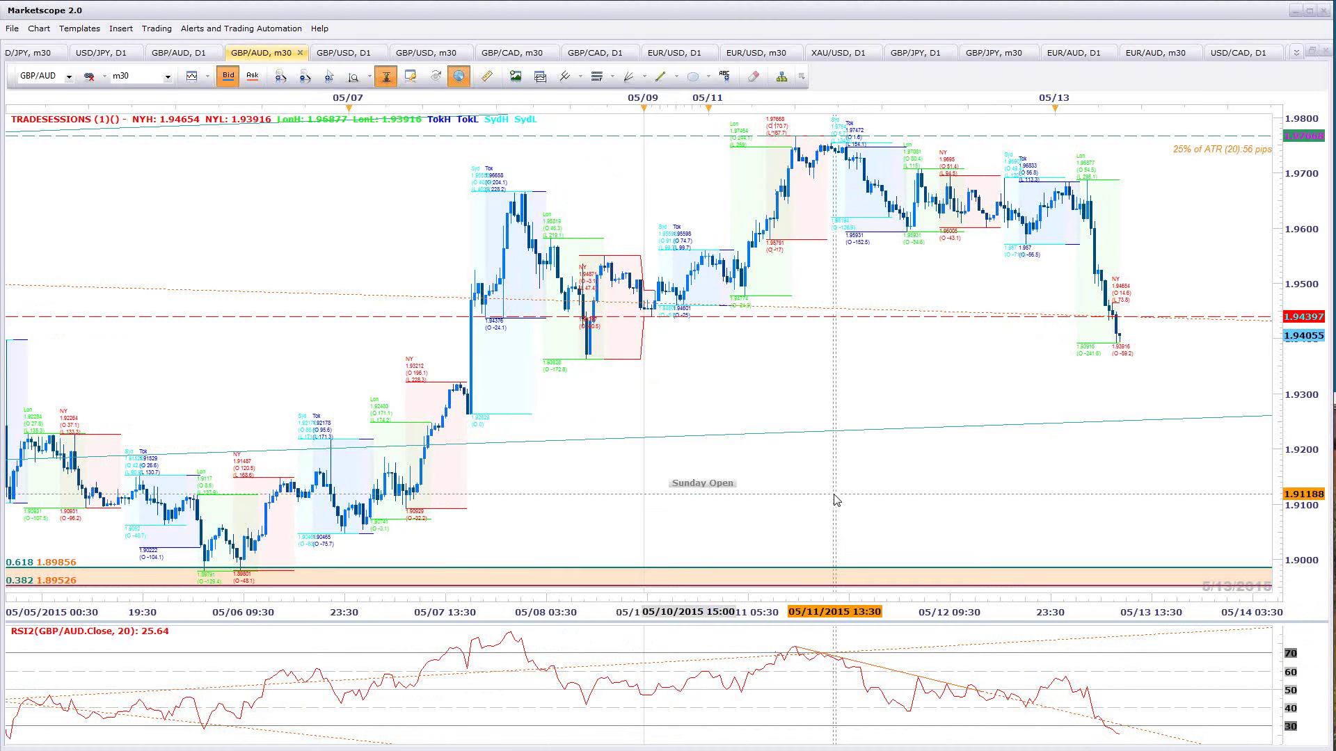
{"action": "scroll", "coordinate": [883, 345], "scroll_direction": "down", "scroll_amount": 2}
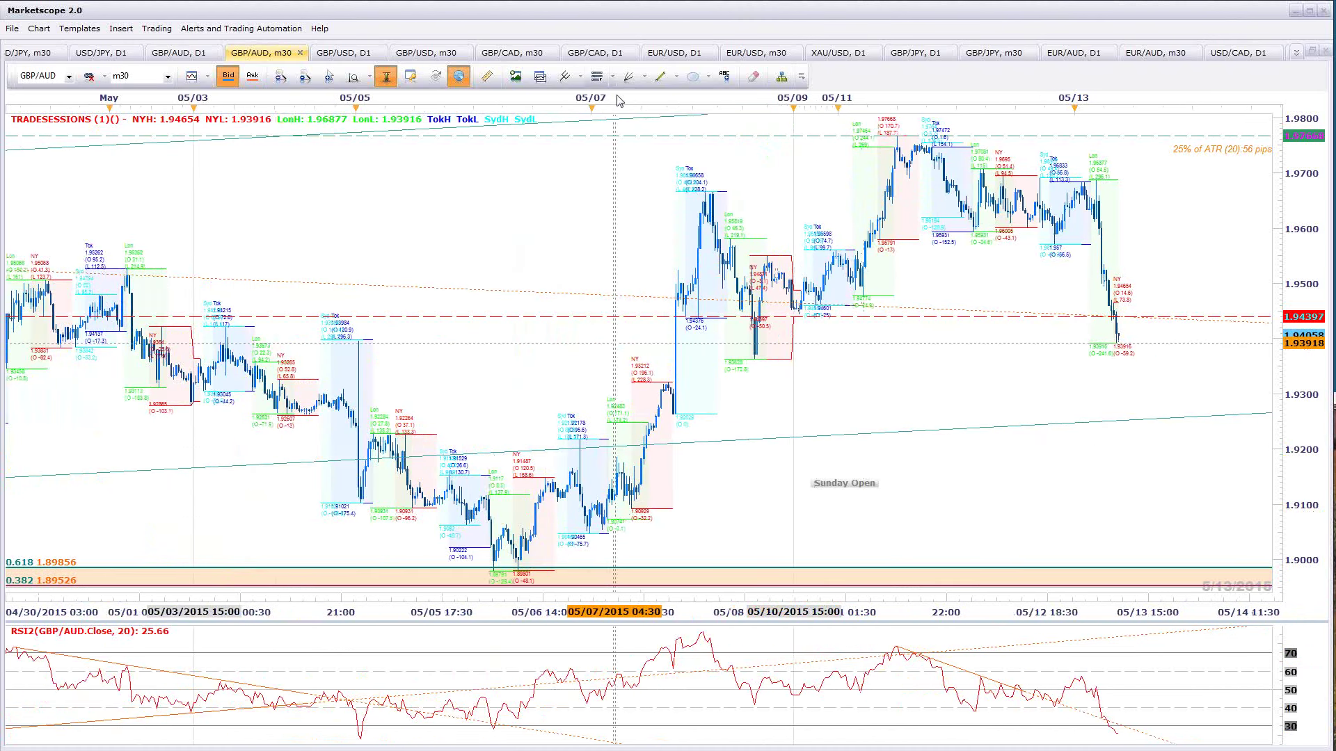
{"action": "left_click", "coordinate": [613, 77]}
{"action": "mouse_move", "coordinate": [657, 97]}
{"action": "left_click", "coordinate": [761, 139]}
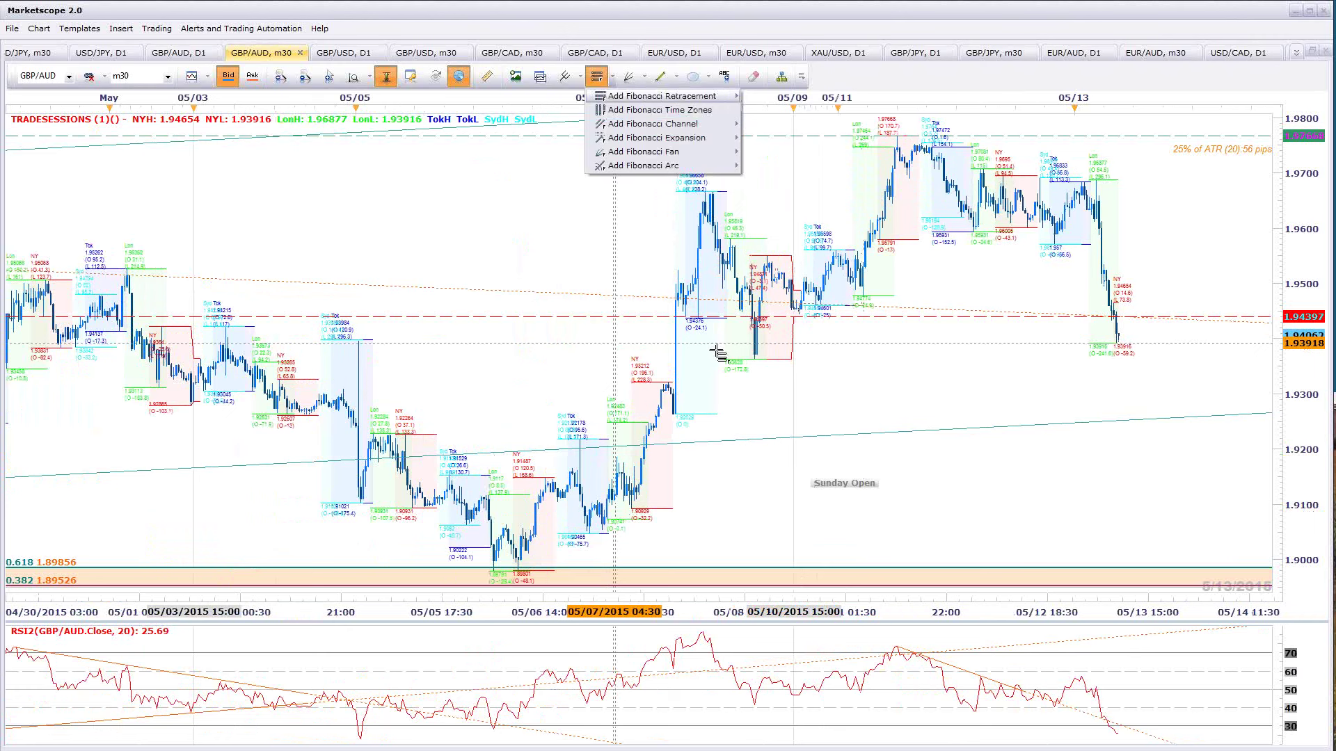
{"action": "scroll", "coordinate": [520, 577], "scroll_direction": "up", "scroll_amount": 1}
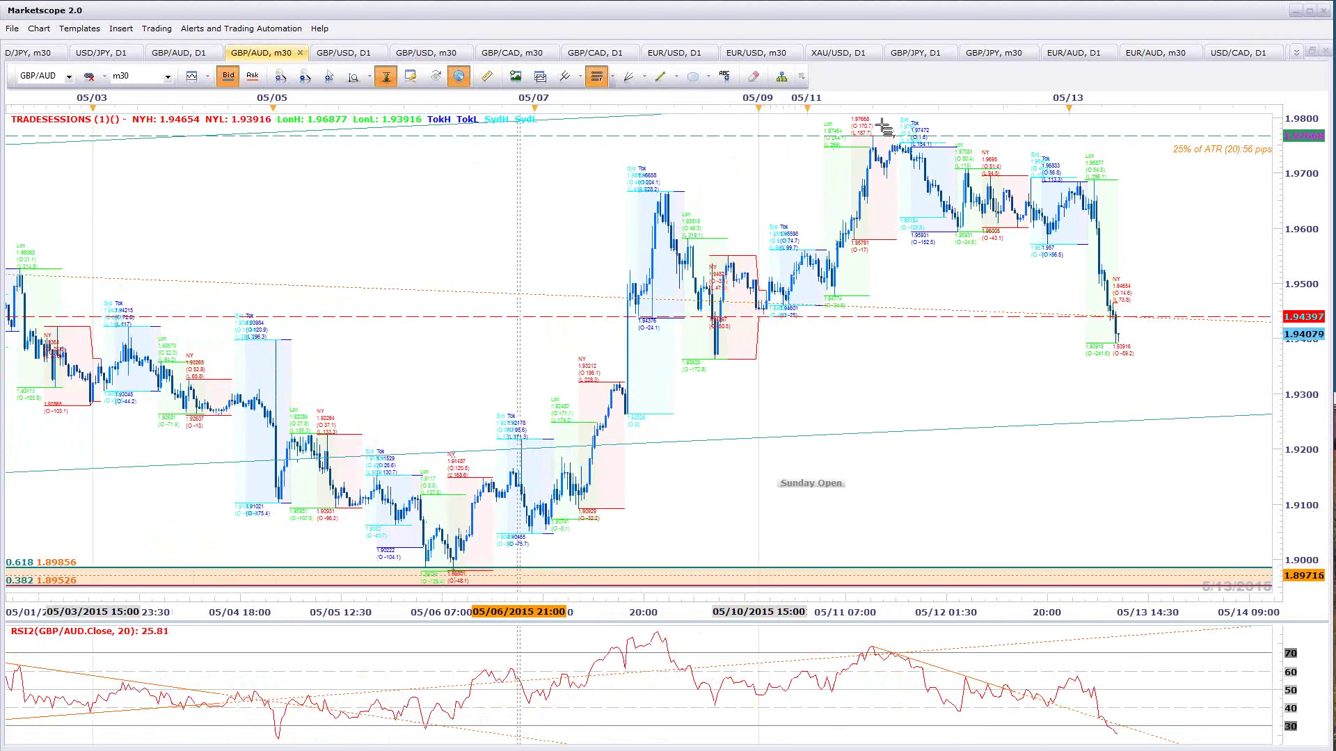
{"action": "left_click_drag", "start_coordinate": [518, 486], "coordinate": [873, 131]}
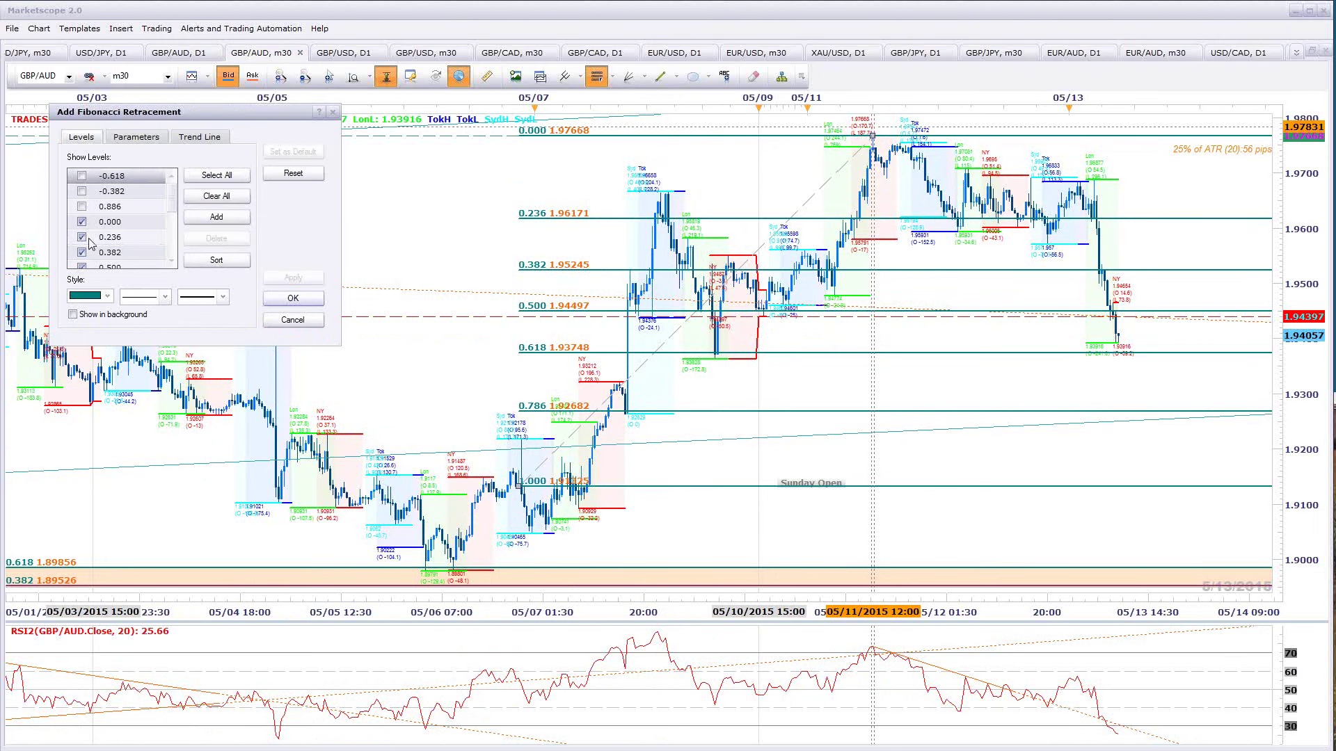
{"action": "left_click", "coordinate": [290, 300]}
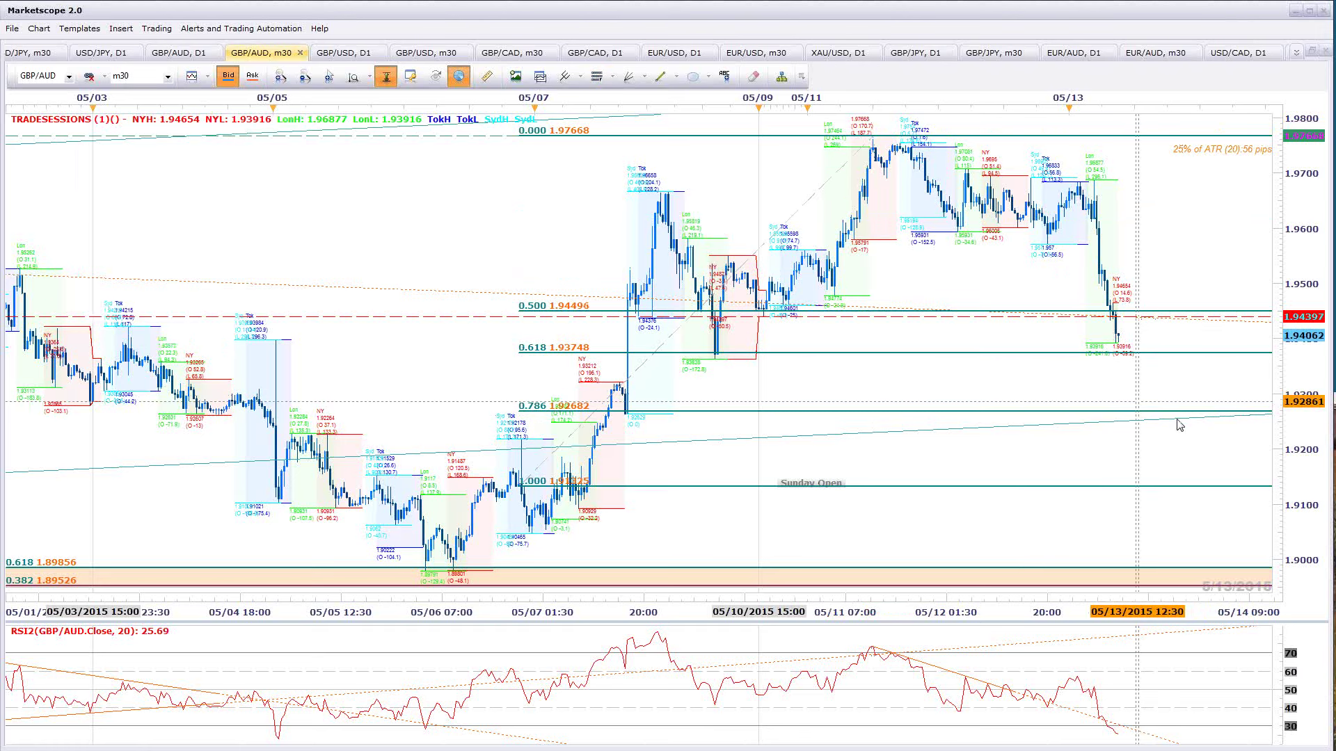
Review the May decline against the new retracement's 0.500, 0.618 and 0.786 levels on the GBP/AUD m30 chart
{"action": "scroll", "coordinate": [1178, 424], "scroll_direction": "up", "scroll_amount": 3}
{"action": "scroll", "coordinate": [1178, 428], "scroll_direction": "down", "scroll_amount": 3}
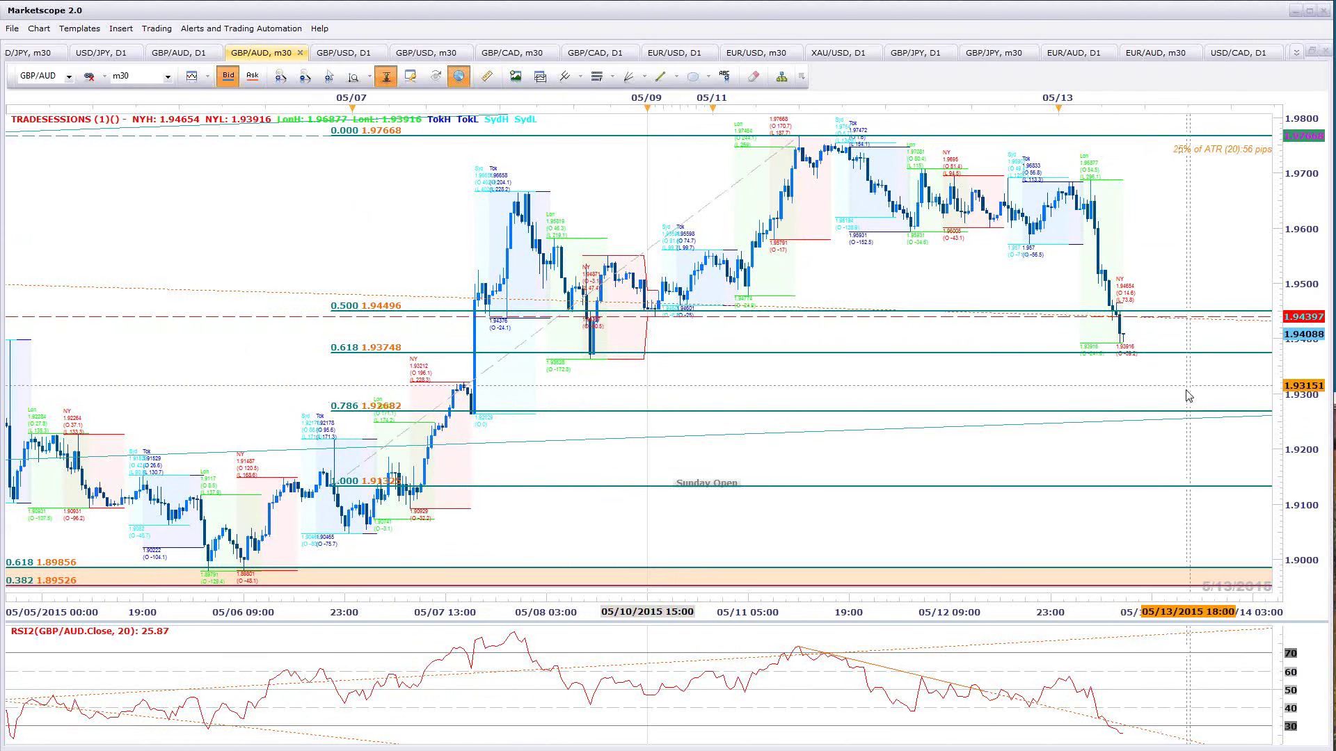
{"action": "left_click_drag", "start_coordinate": [1038, 376], "coordinate": [984, 385]}
{"action": "scroll", "coordinate": [985, 385], "scroll_direction": "down", "scroll_amount": 3}
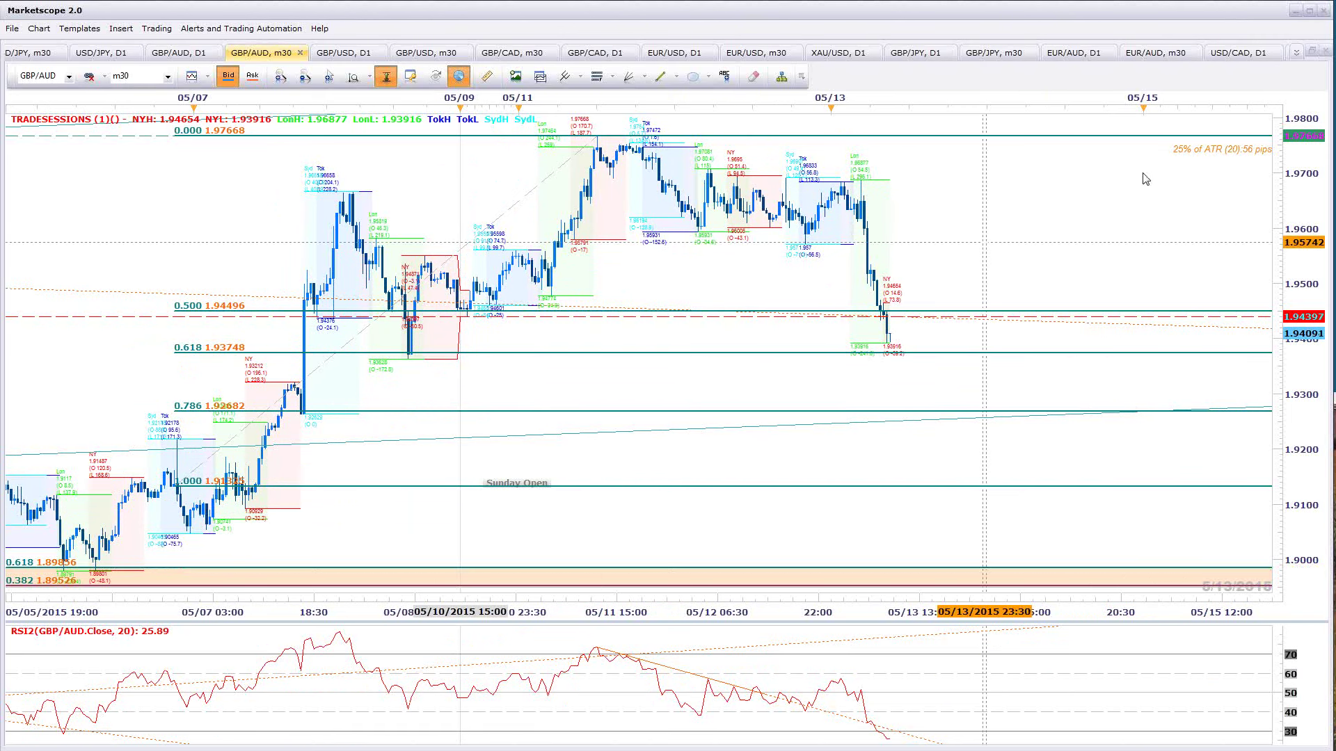
{"action": "scroll", "coordinate": [1162, 232], "scroll_direction": "up", "scroll_amount": 1}
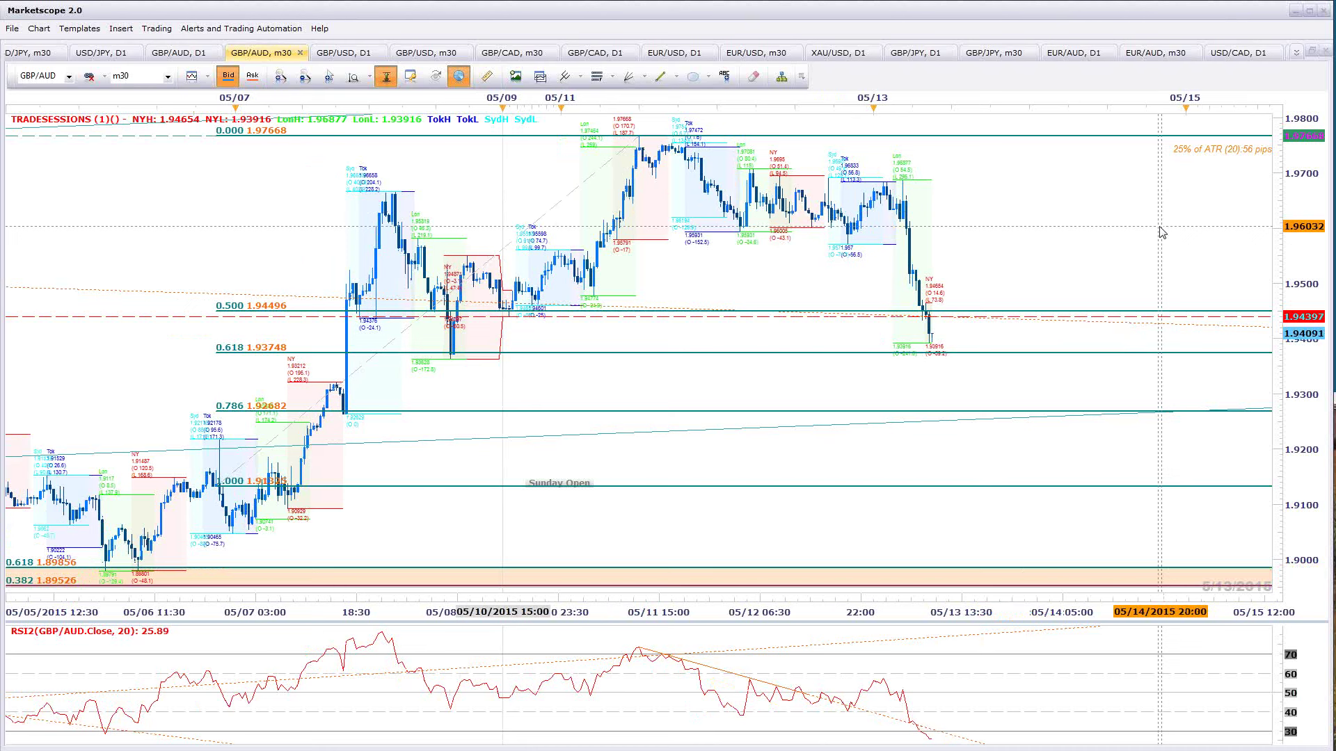
Open the GBP/NZD m30 chart and examine the latest session ranges around the 2.09343 and 2.09100 levels
{"action": "left_click", "coordinate": [1297, 52]}
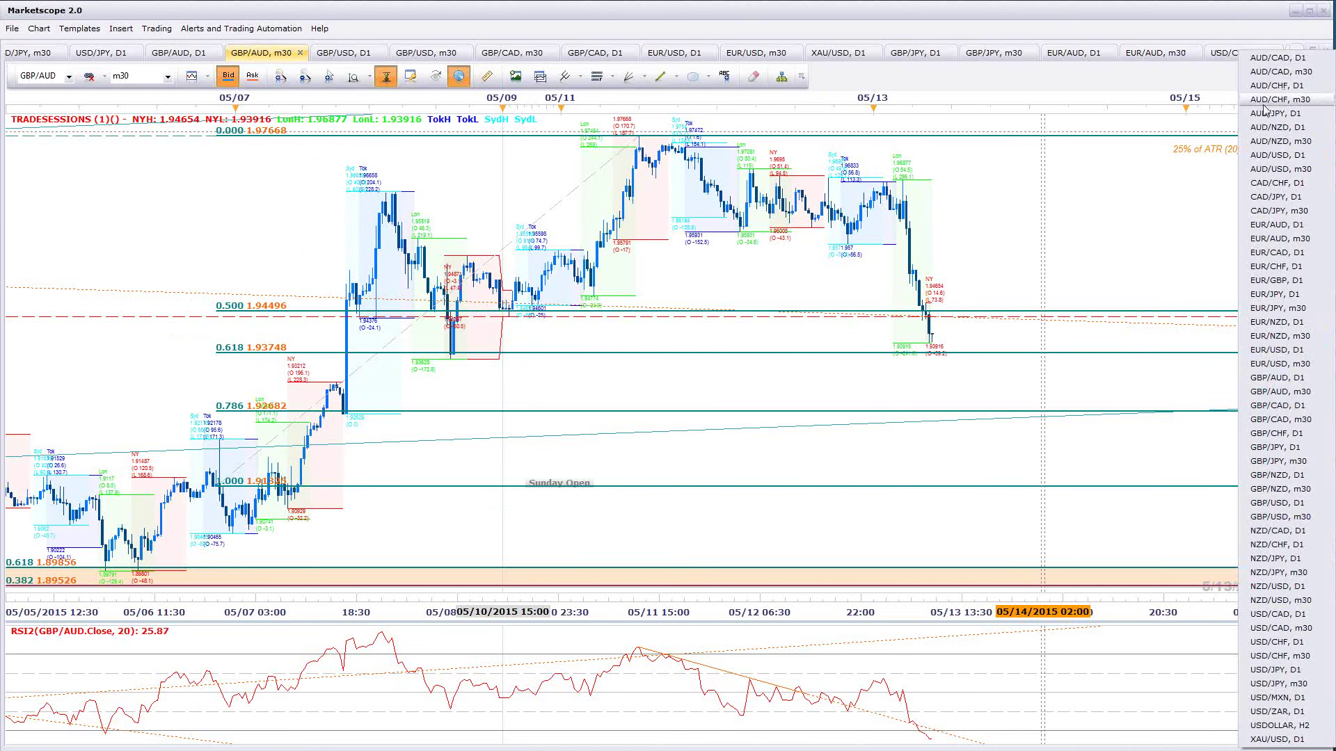
{"action": "left_click", "coordinate": [1300, 489]}
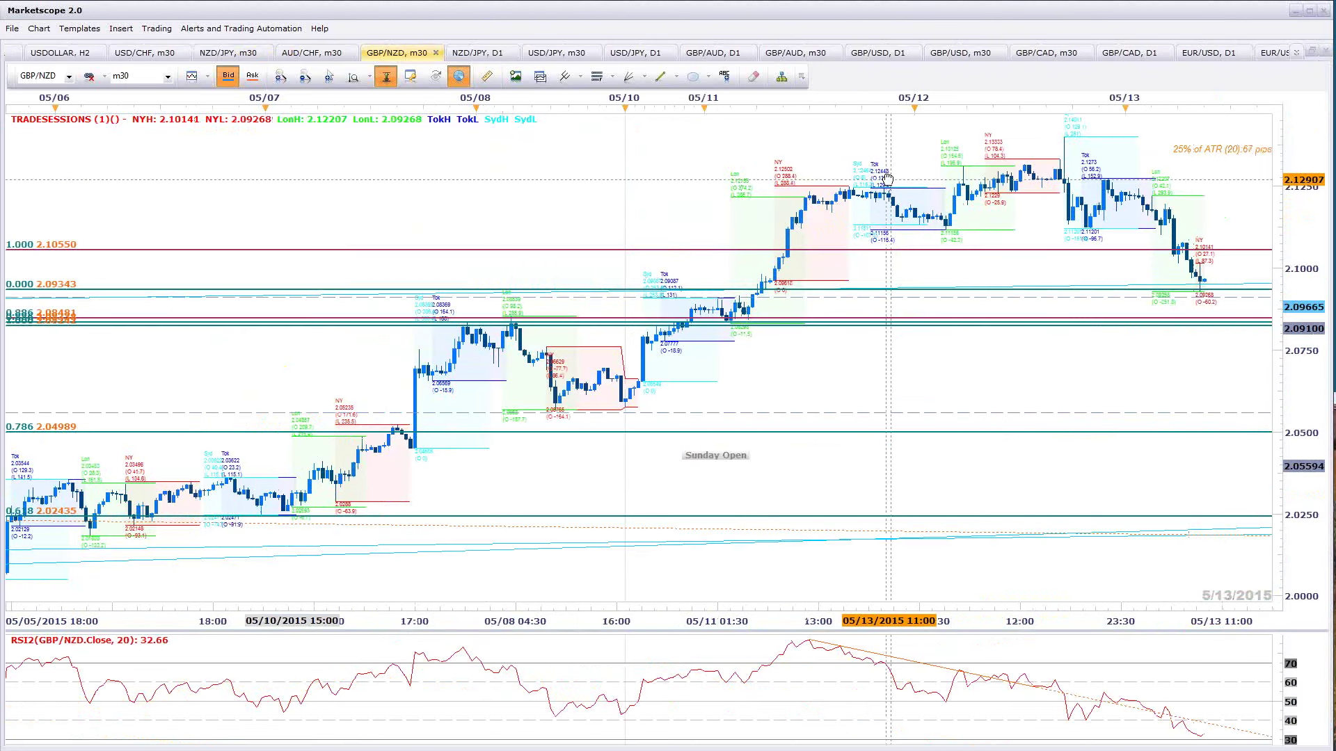
{"action": "scroll", "coordinate": [891, 182], "scroll_direction": "down", "scroll_amount": 5}
{"action": "left_click_drag", "start_coordinate": [1228, 159], "coordinate": [1242, 160]}
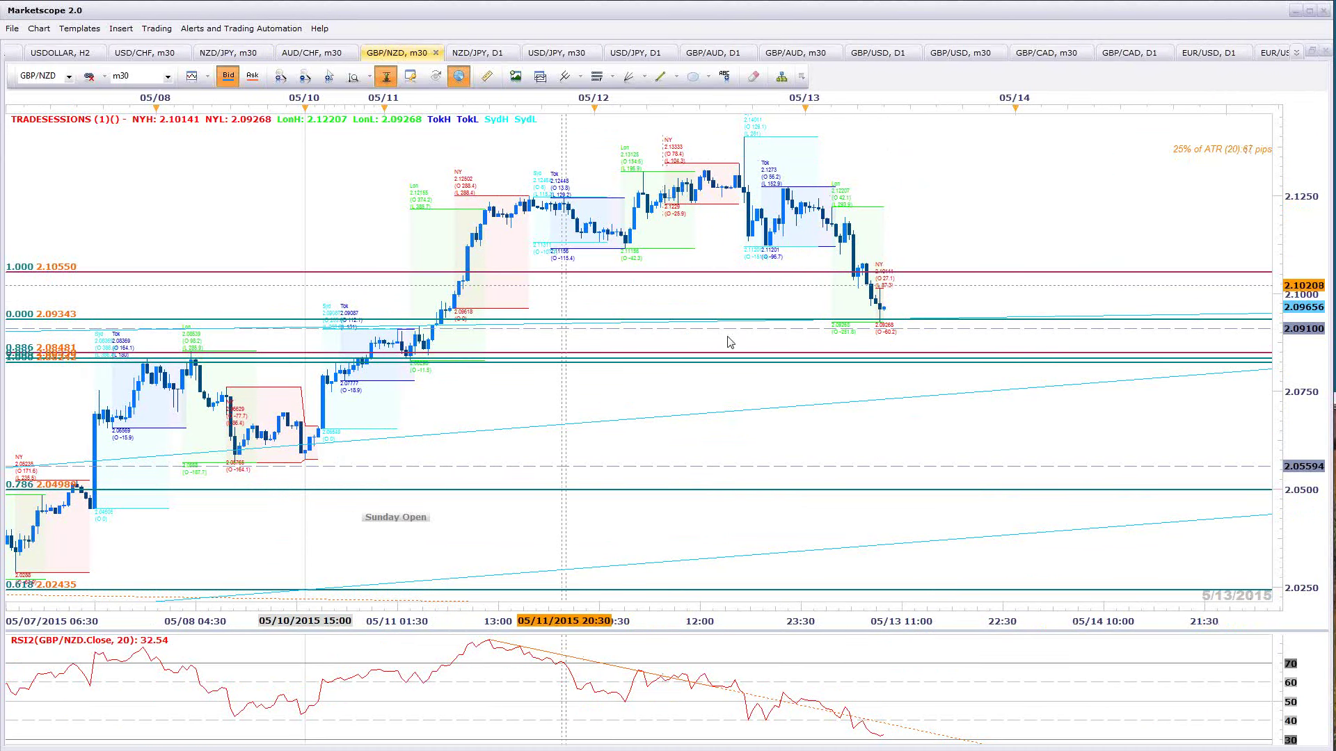
{"action": "scroll", "coordinate": [766, 441], "scroll_direction": "down", "scroll_amount": 2}
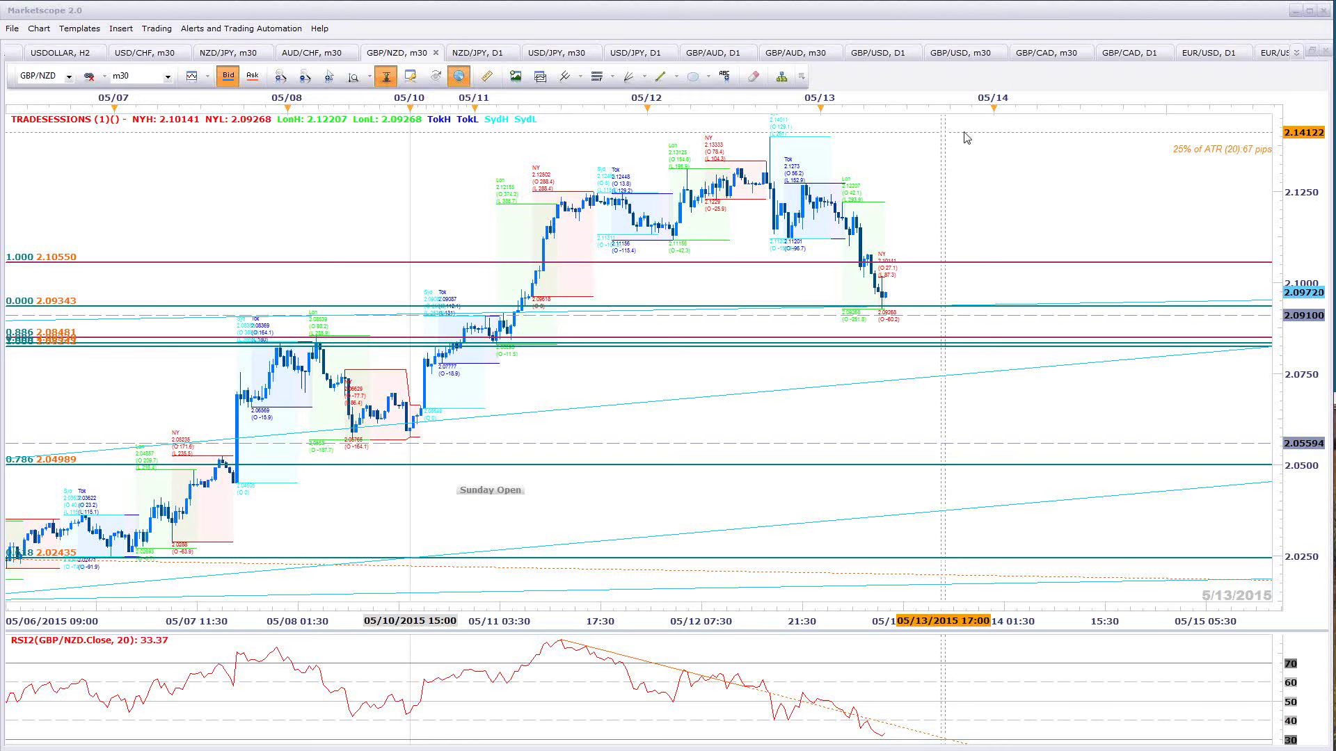
Check the EUR/USD D1 chart, and inspect the rally toward the 1.13239 level on the EUR/USD m30 chart
{"action": "left_click", "coordinate": [1209, 54]}
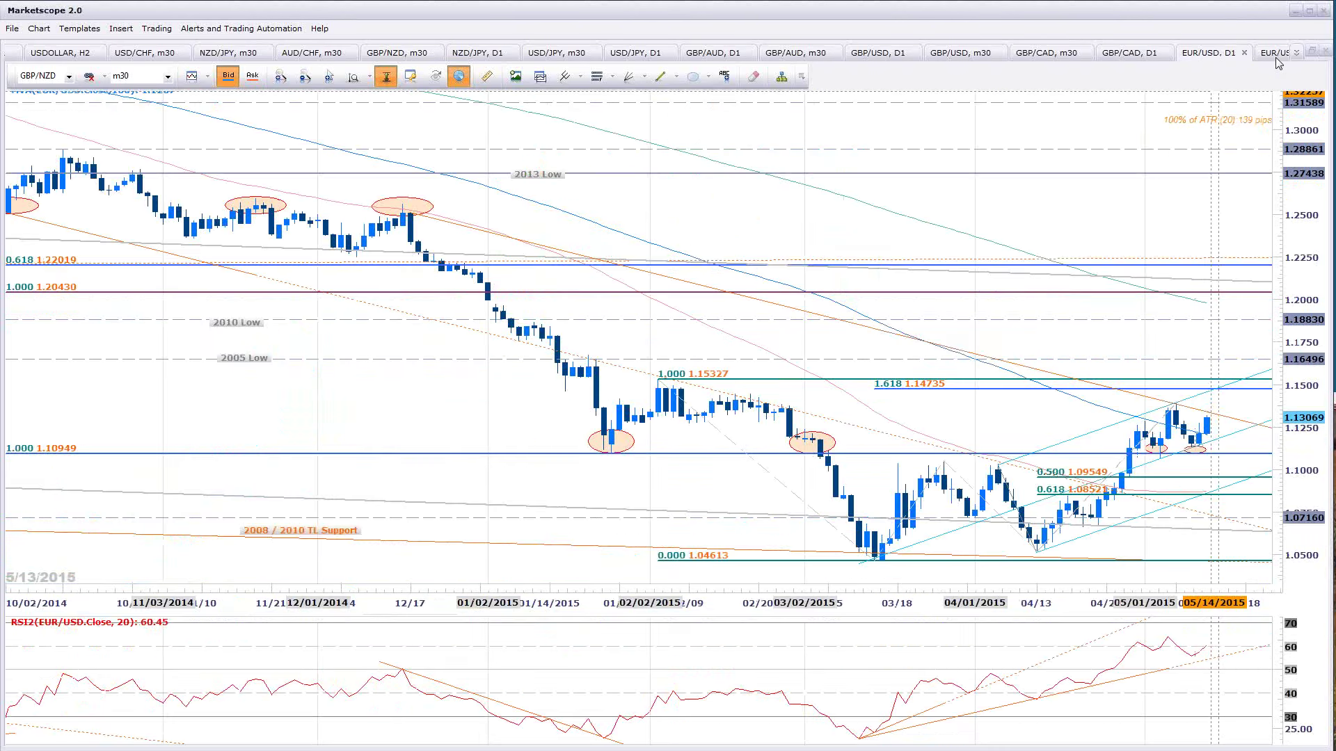
{"action": "left_click", "coordinate": [1274, 53]}
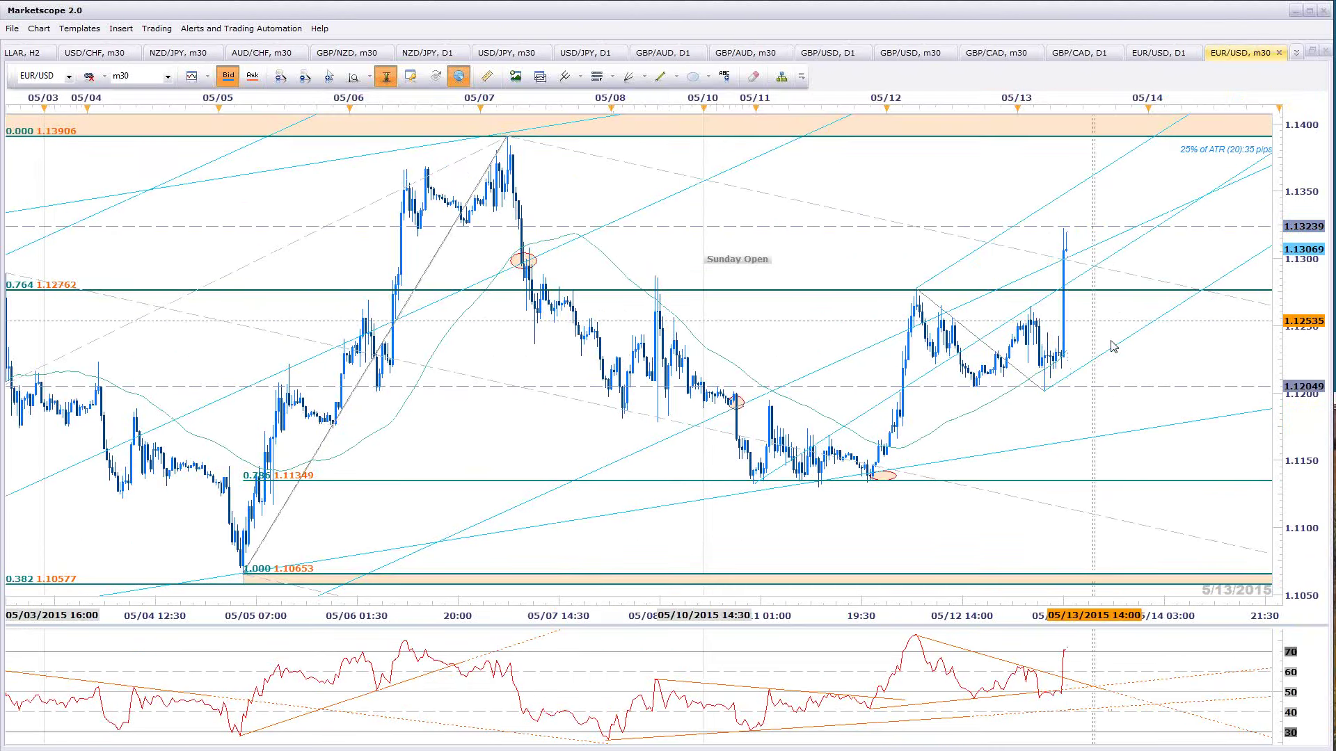
{"action": "scroll", "coordinate": [638, 348], "scroll_direction": "up", "scroll_amount": 1}
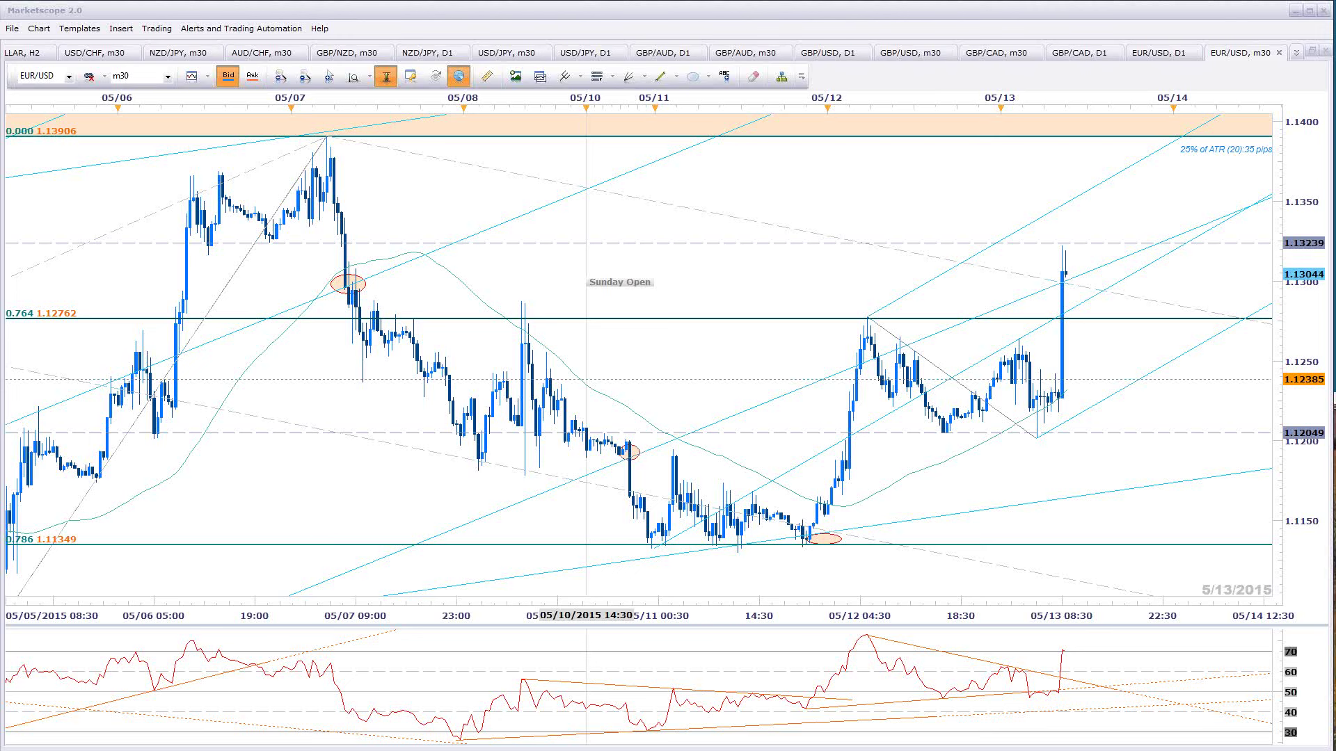
{"action": "scroll", "coordinate": [1183, 278], "scroll_direction": "up", "scroll_amount": 1}
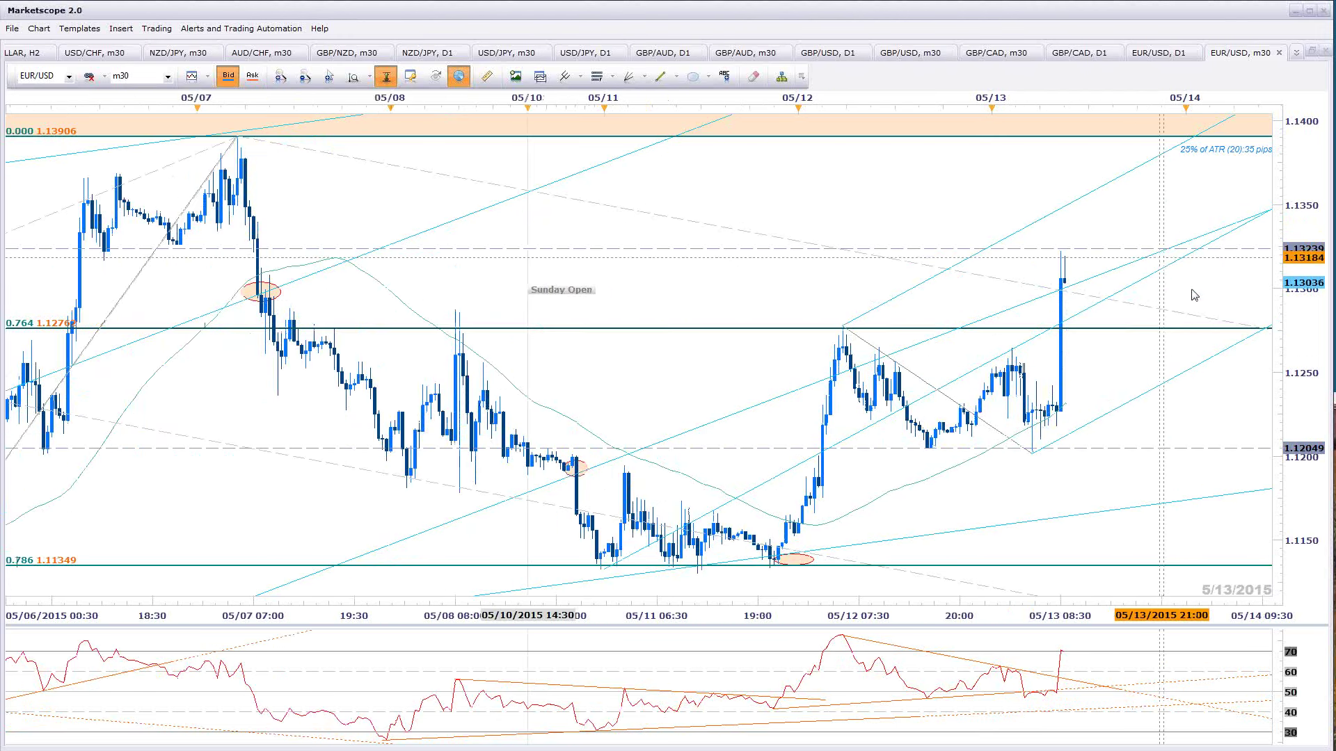
{"action": "scroll", "coordinate": [1195, 295], "scroll_direction": "down", "scroll_amount": 2}
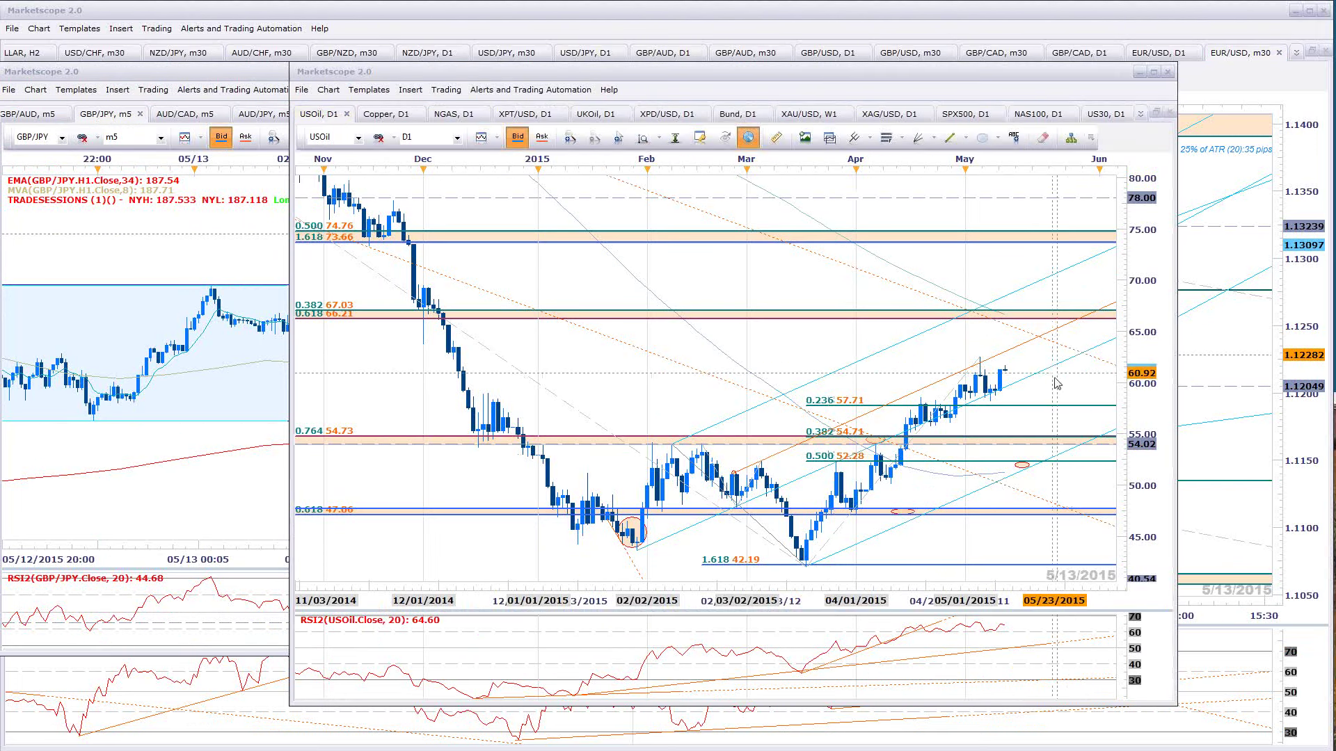
Switch to the USOil D1 chart and examine price against its rising channel and the 0.236 to 0.500 Fibonacci levels
{"action": "scroll", "coordinate": [1017, 379], "scroll_direction": "up", "scroll_amount": 3}
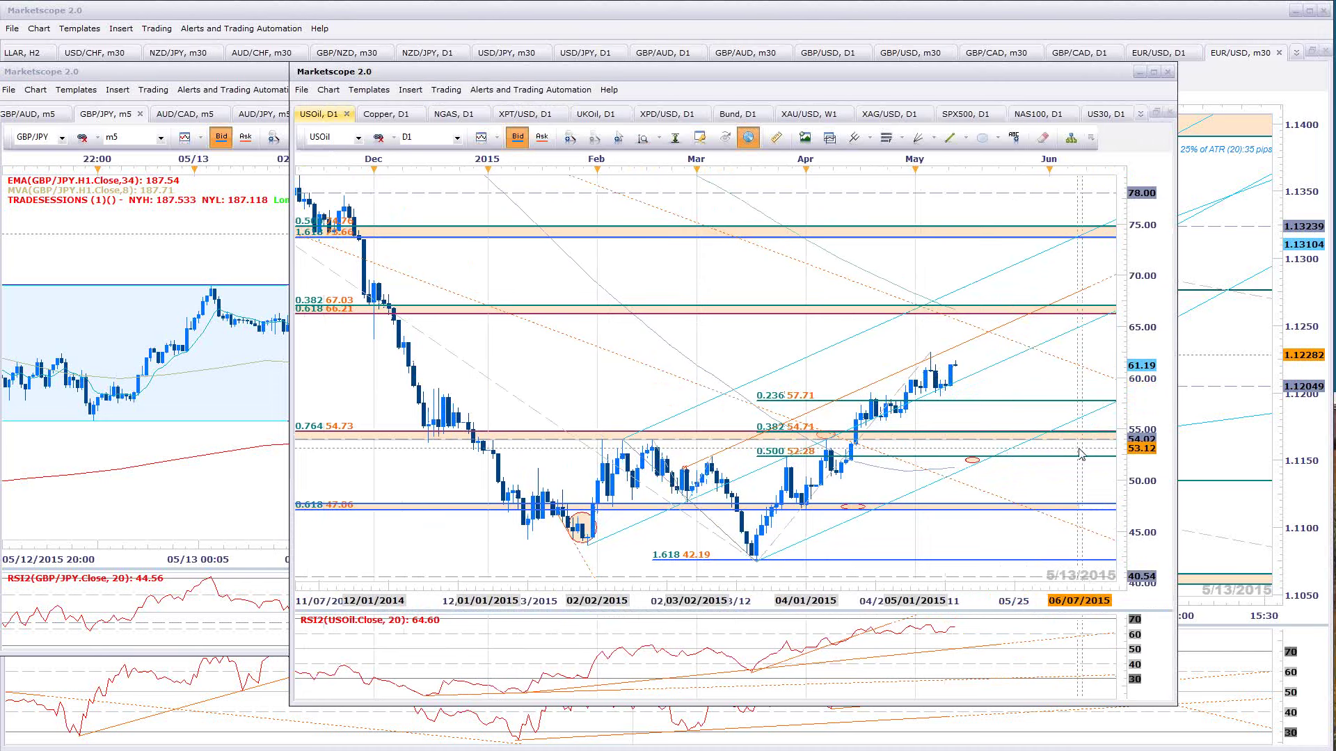
{"action": "left_click", "coordinate": [953, 394]}
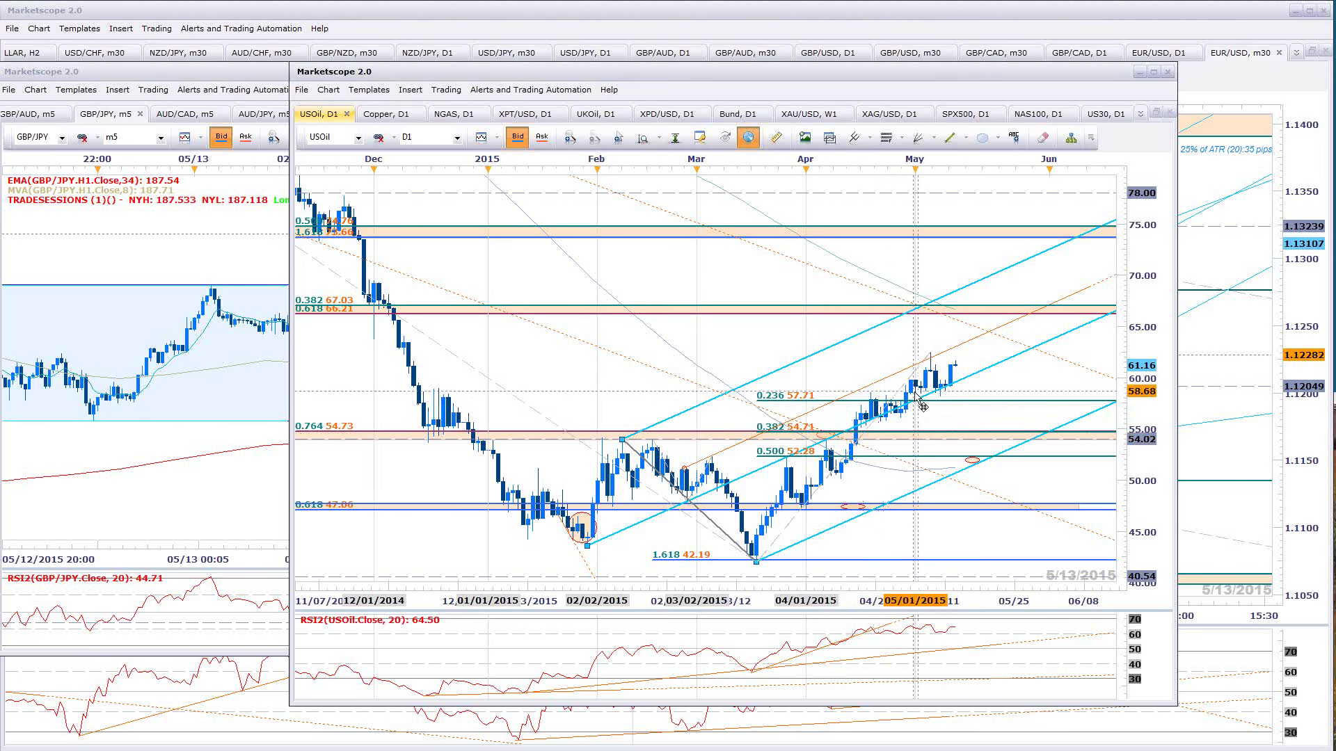
{"action": "left_click", "coordinate": [988, 395]}
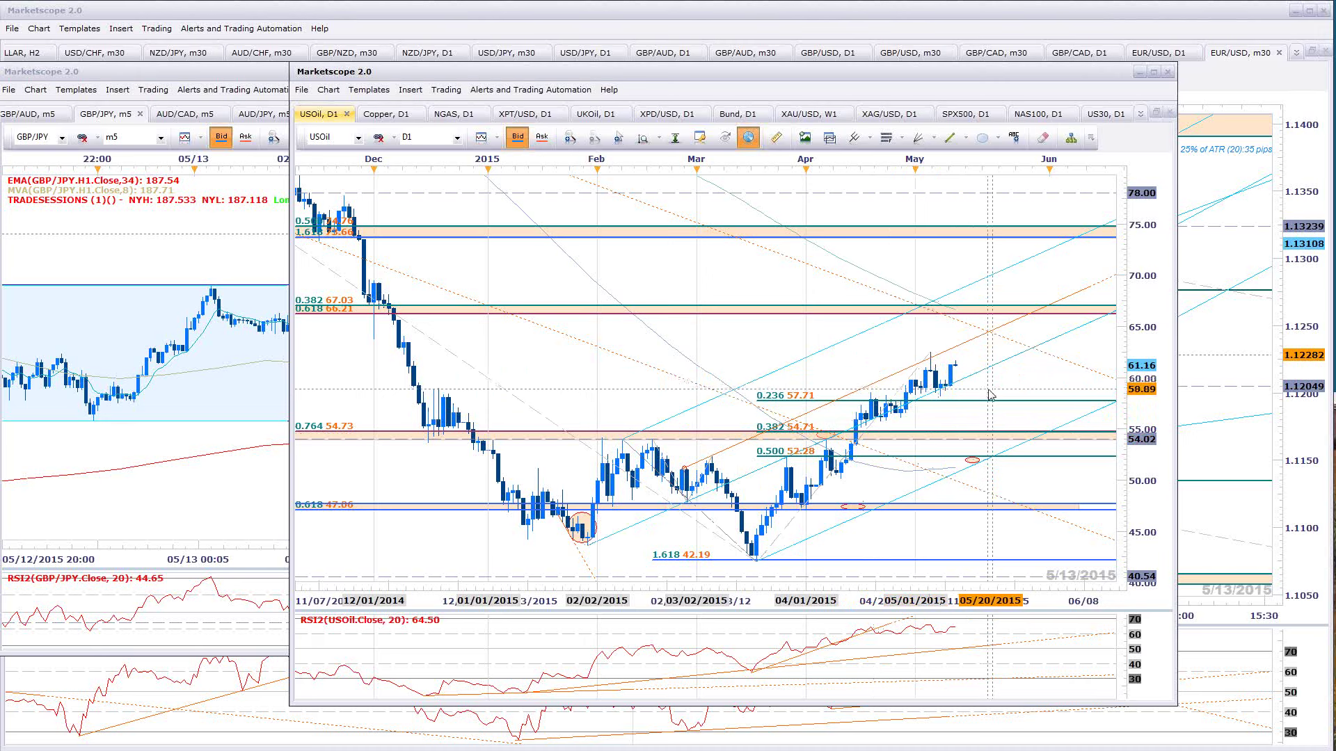
{"action": "left_click", "coordinate": [950, 389]}
{"action": "left_click", "coordinate": [951, 389]}
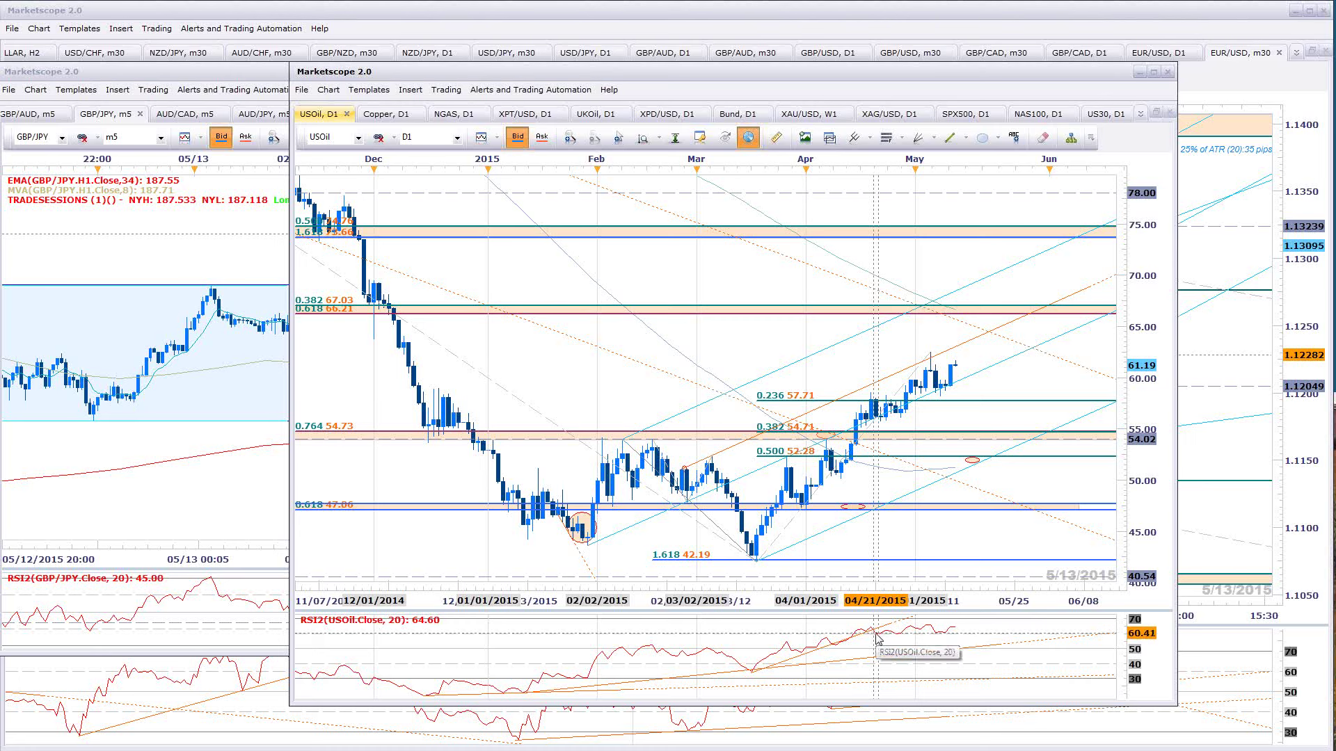
{"action": "left_click", "coordinate": [937, 394]}
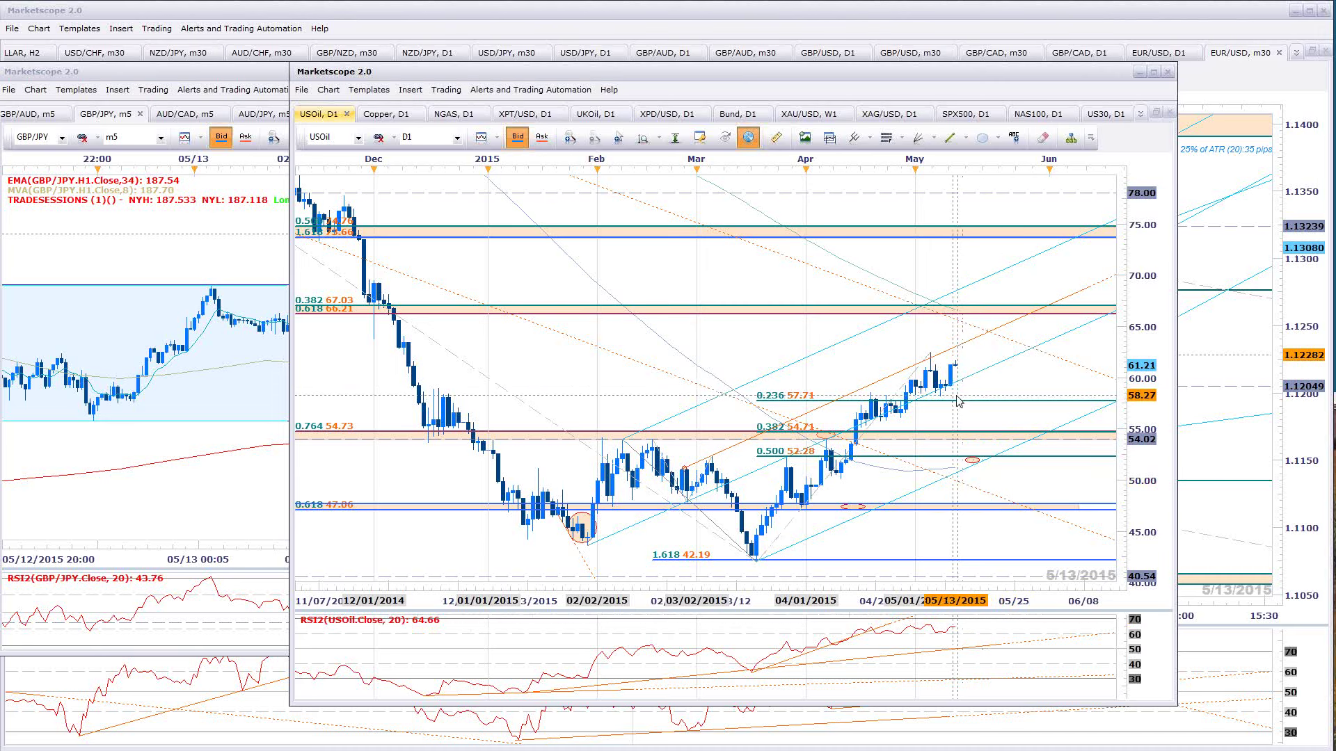
{"action": "left_click", "coordinate": [985, 459]}
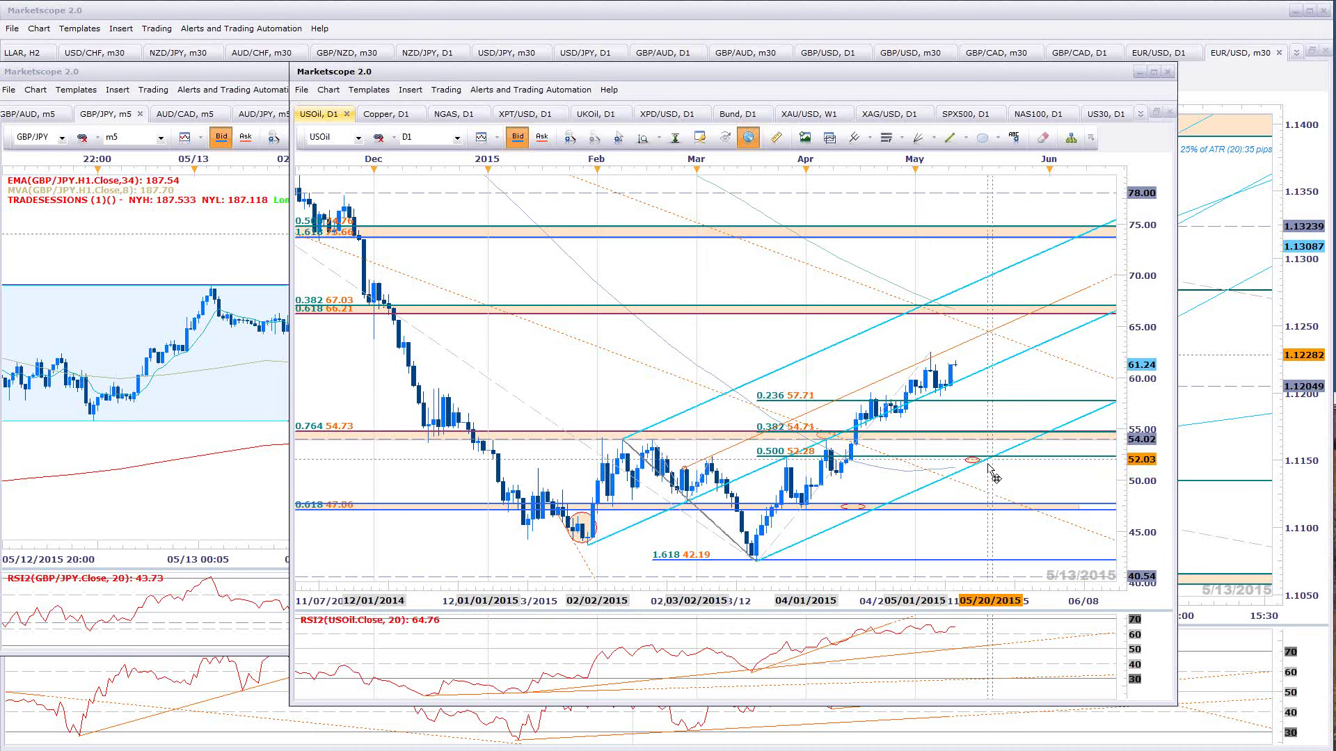
{"action": "left_click", "coordinate": [1065, 487]}
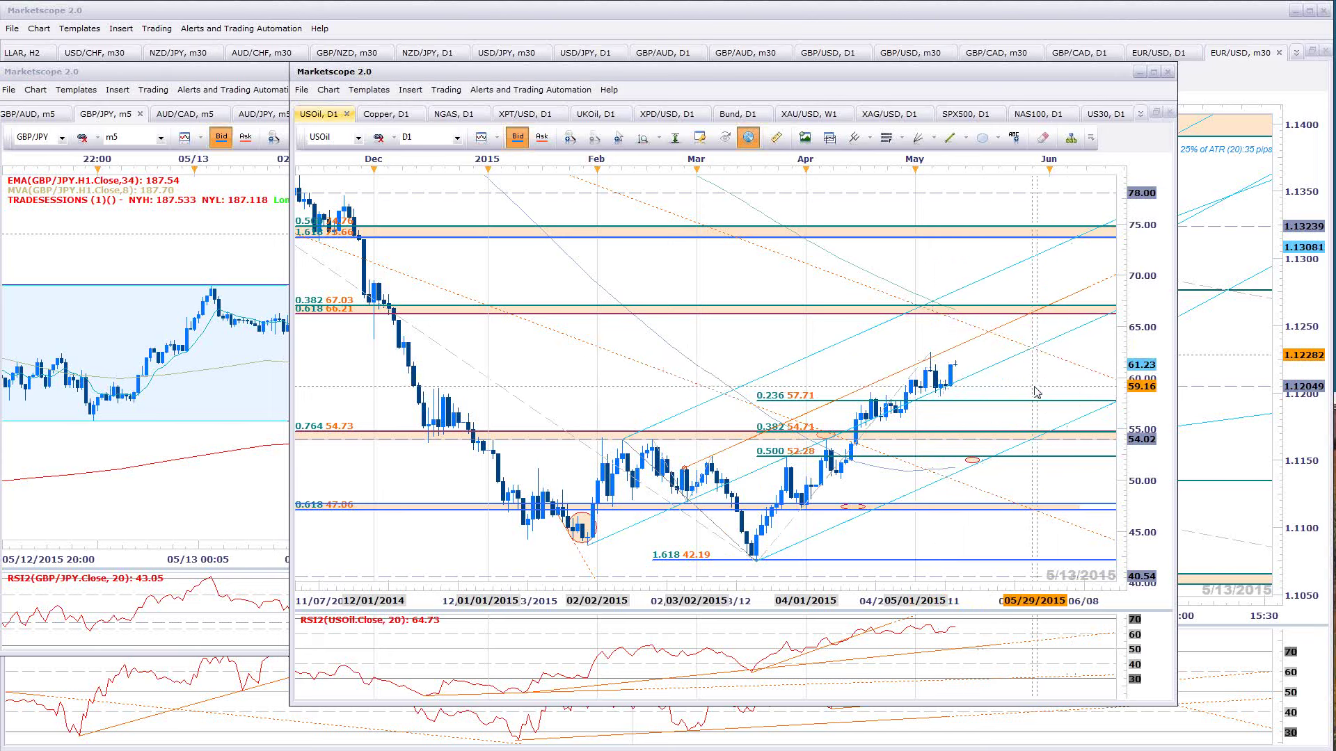
Turn on automatic price scaling for the USOil D1 chart and inspect the rebound against the 2014 decline and rising channel
{"action": "left_click", "coordinate": [674, 137]}
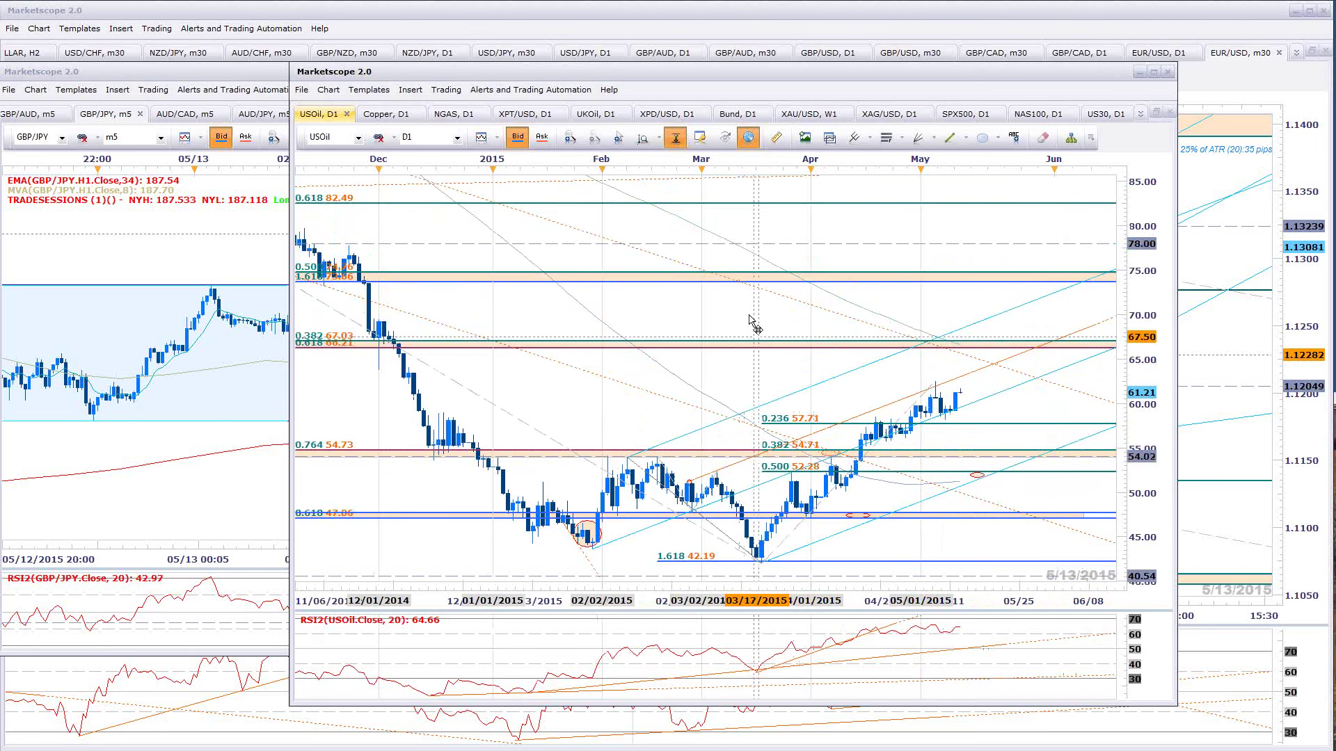
{"action": "left_click_drag", "start_coordinate": [667, 583], "coordinate": [755, 580]}
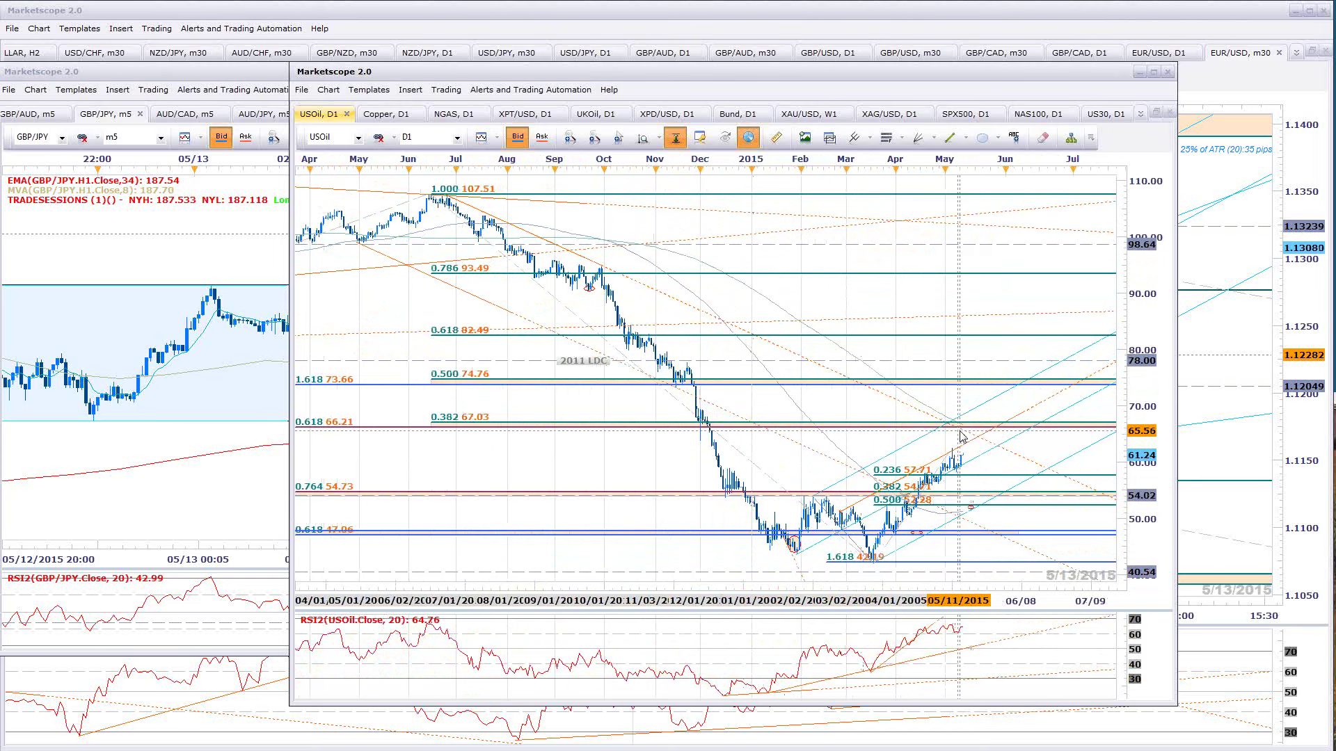
{"action": "scroll", "coordinate": [1016, 595], "scroll_direction": "up", "scroll_amount": 5}
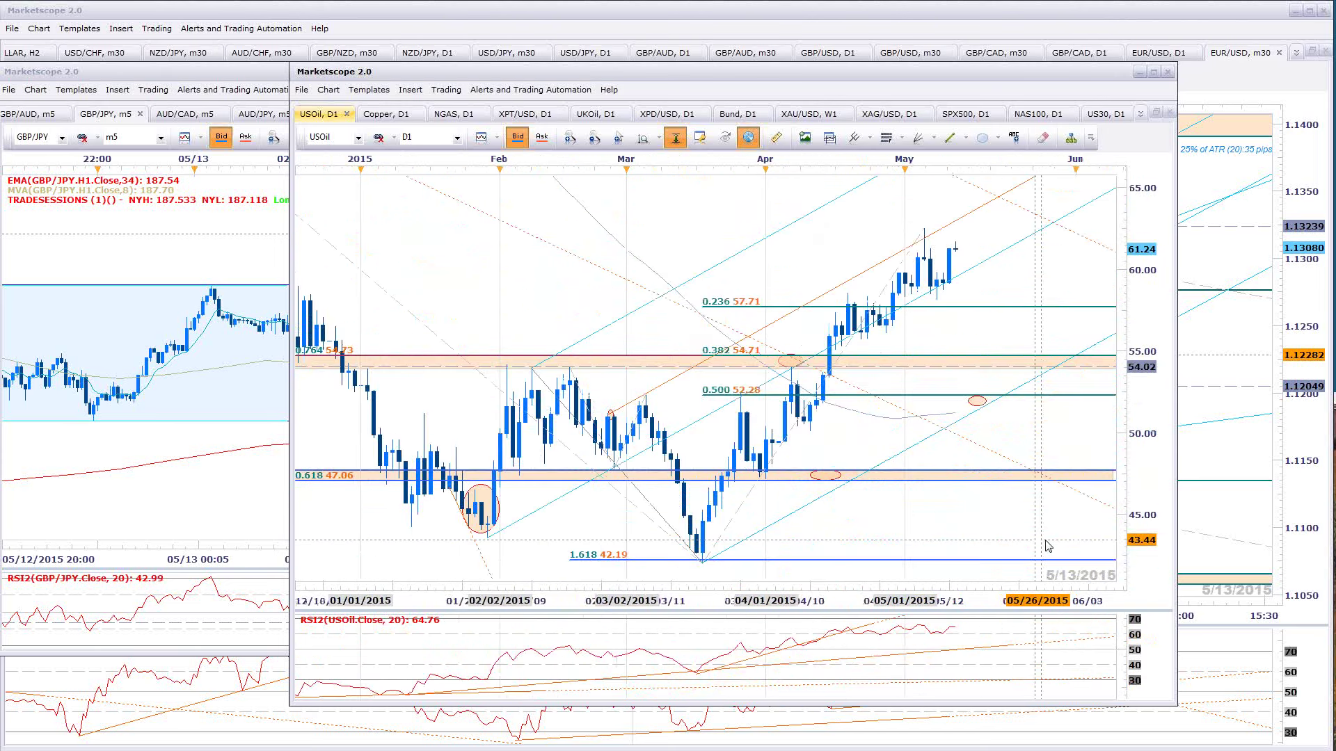
{"action": "scroll", "coordinate": [1043, 551], "scroll_direction": "down", "scroll_amount": 1}
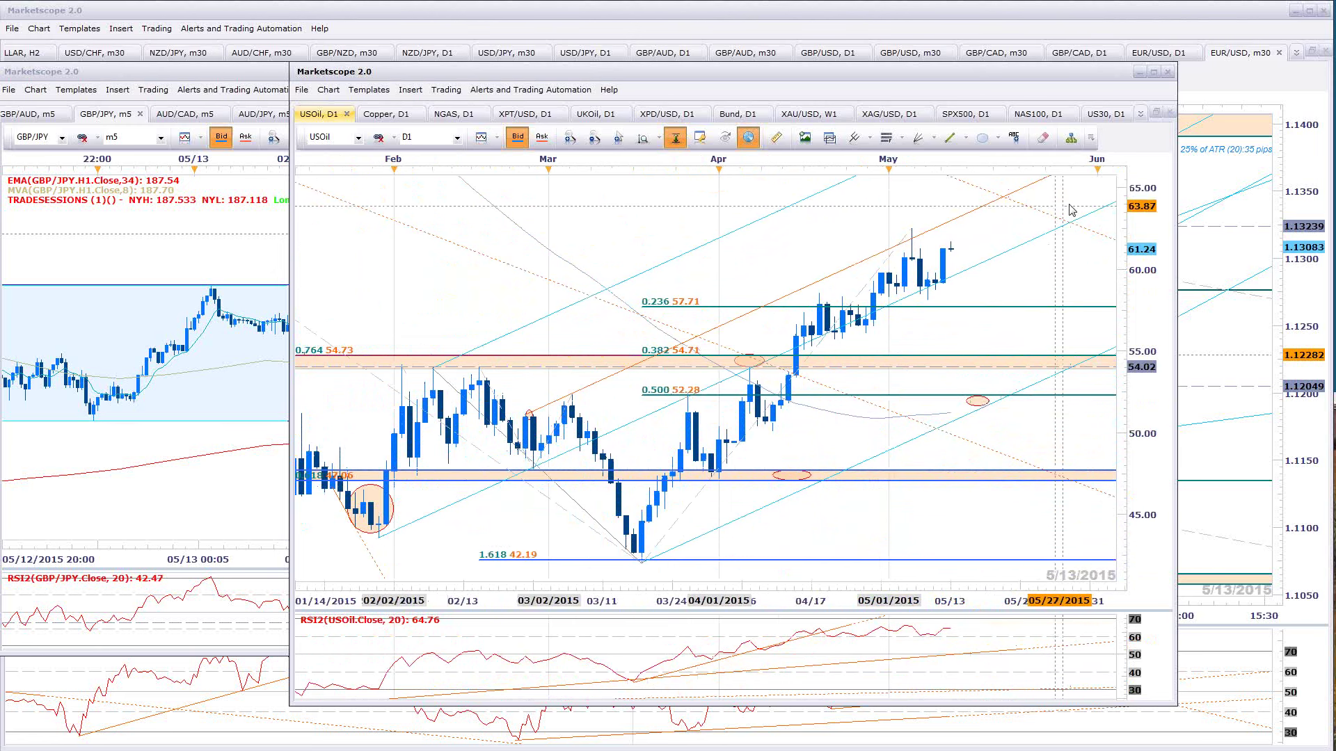
Review the XAU/USD W1 chart's trendlines from 2012 onward and open the XAU/USD D1 chart in the main charting window
{"action": "left_click", "coordinate": [802, 117]}
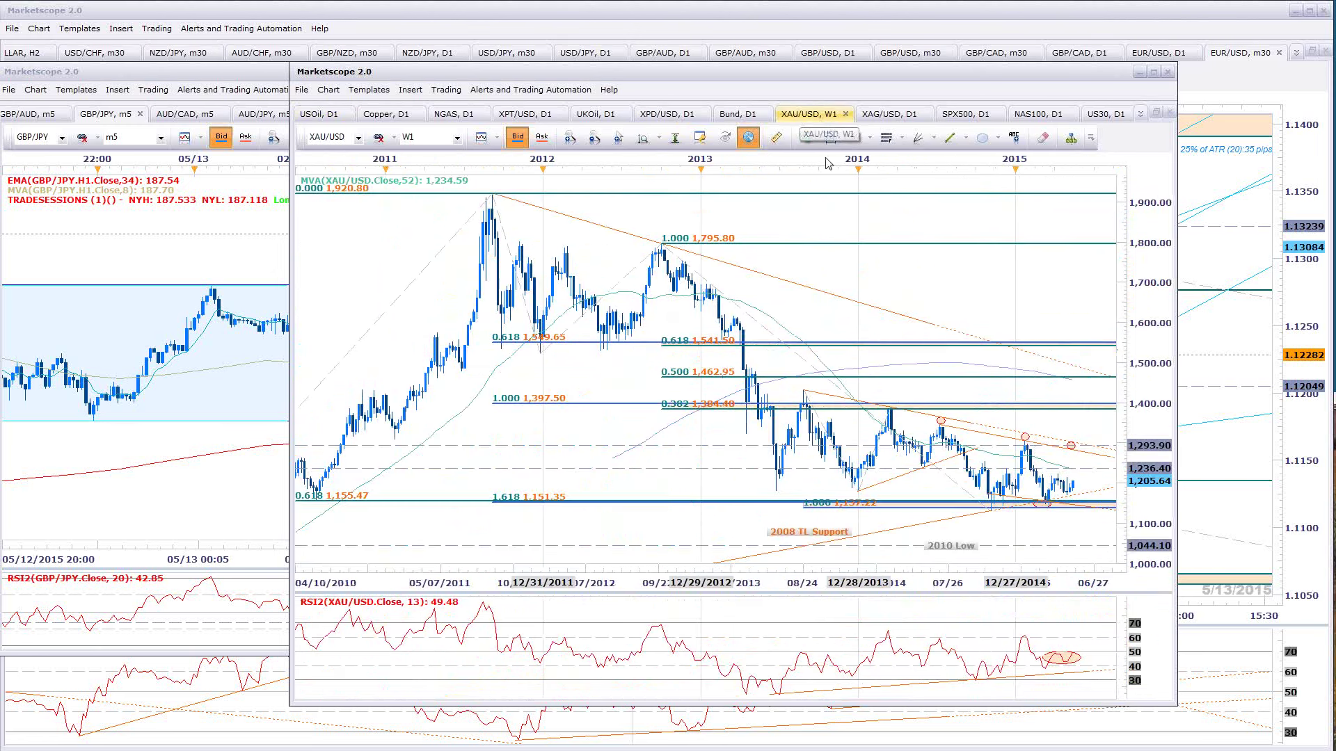
{"action": "left_click_drag", "start_coordinate": [1088, 307], "coordinate": [1043, 346]}
{"action": "scroll", "coordinate": [999, 348], "scroll_direction": "up", "scroll_amount": 2}
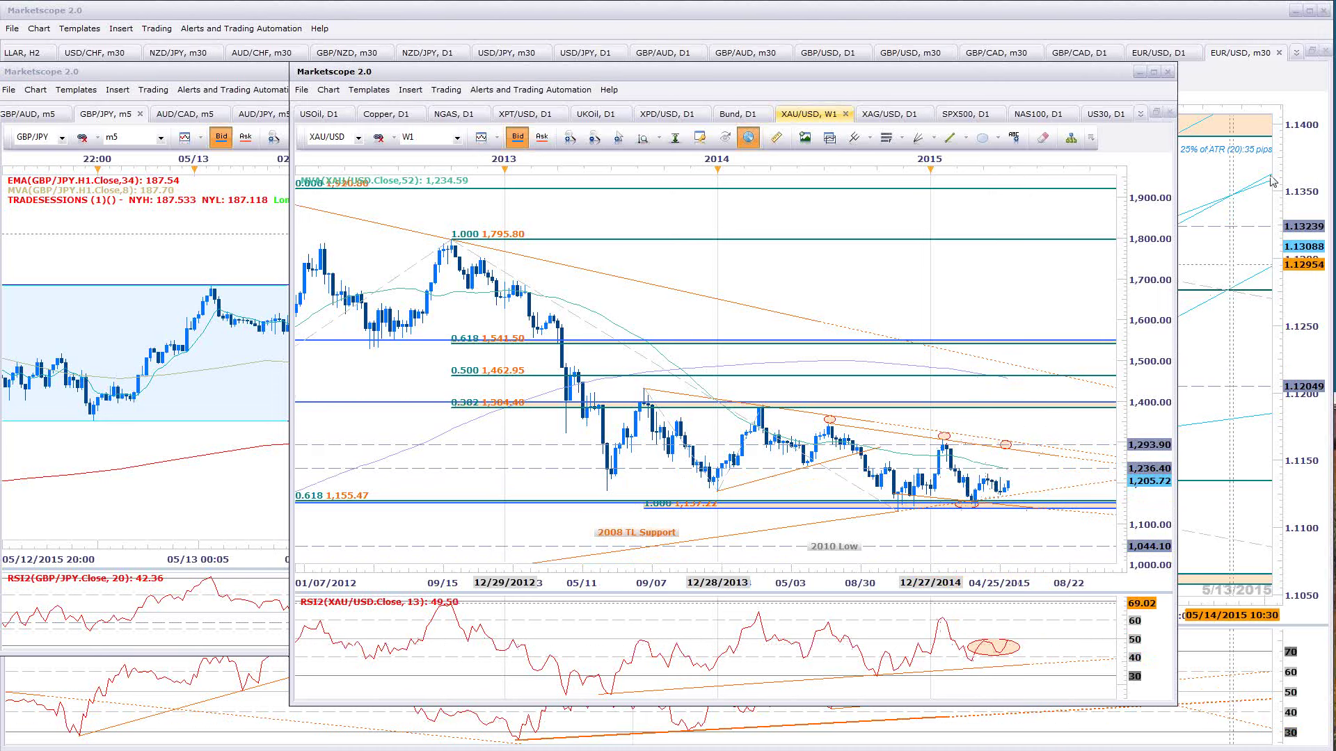
{"action": "left_click", "coordinate": [1296, 55]}
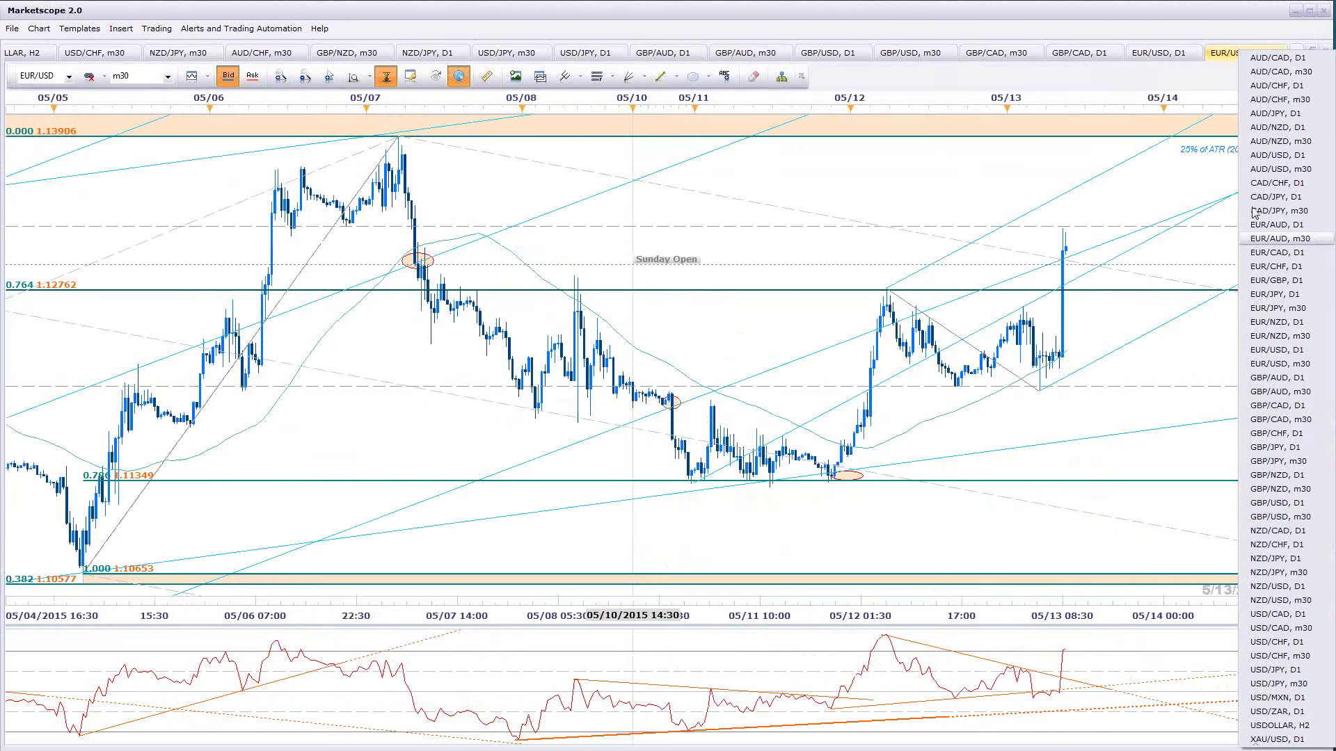
{"action": "left_click", "coordinate": [1286, 739]}
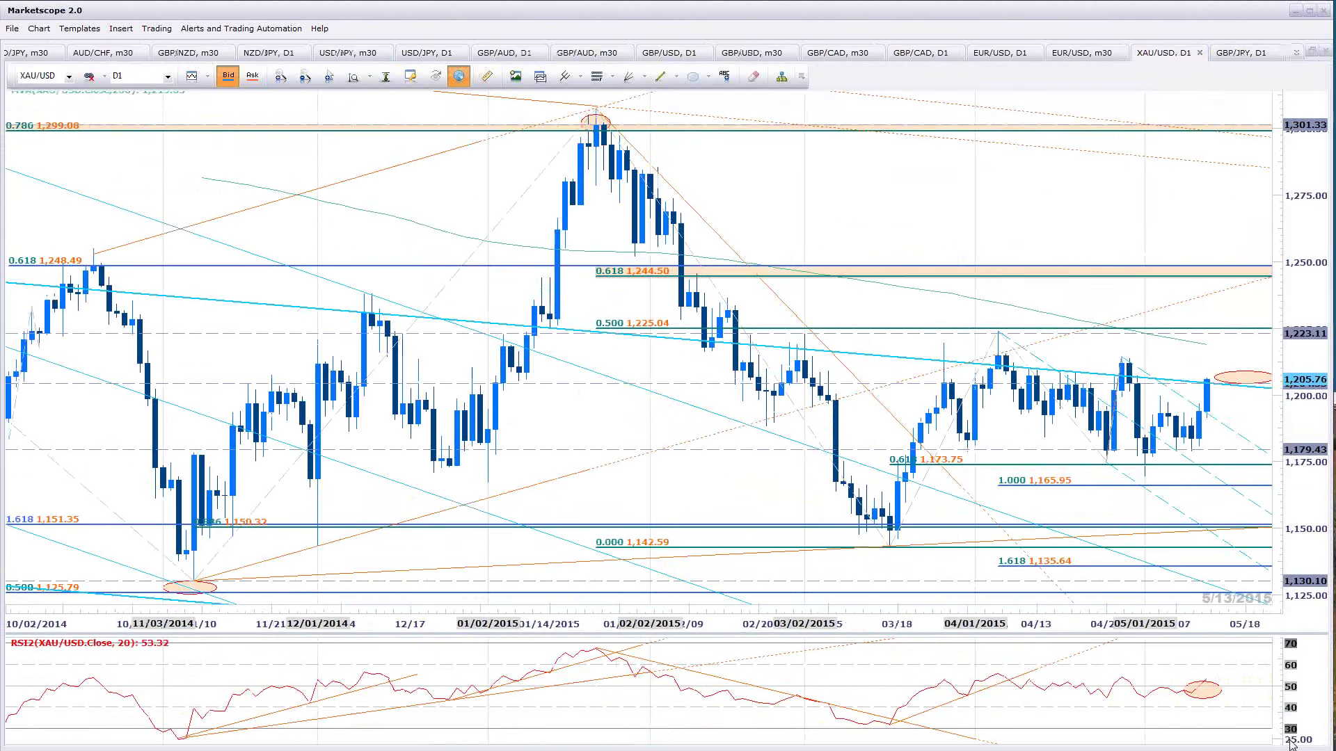
Examine the latest XAU/USD D1 candles against the descending median line and the 1,179.43 and 1,223.11 levels
{"action": "left_click", "coordinate": [1216, 438]}
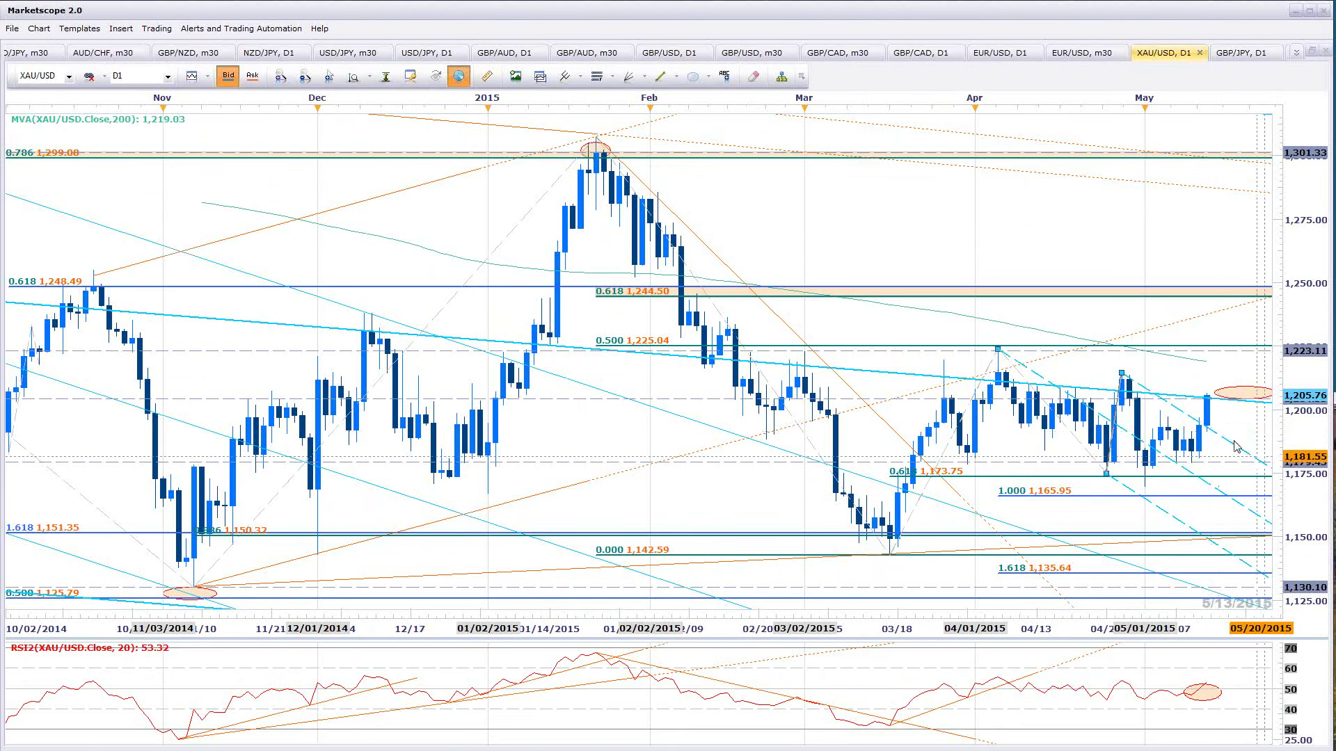
{"action": "scroll", "coordinate": [1171, 429], "scroll_direction": "down", "scroll_amount": 3}
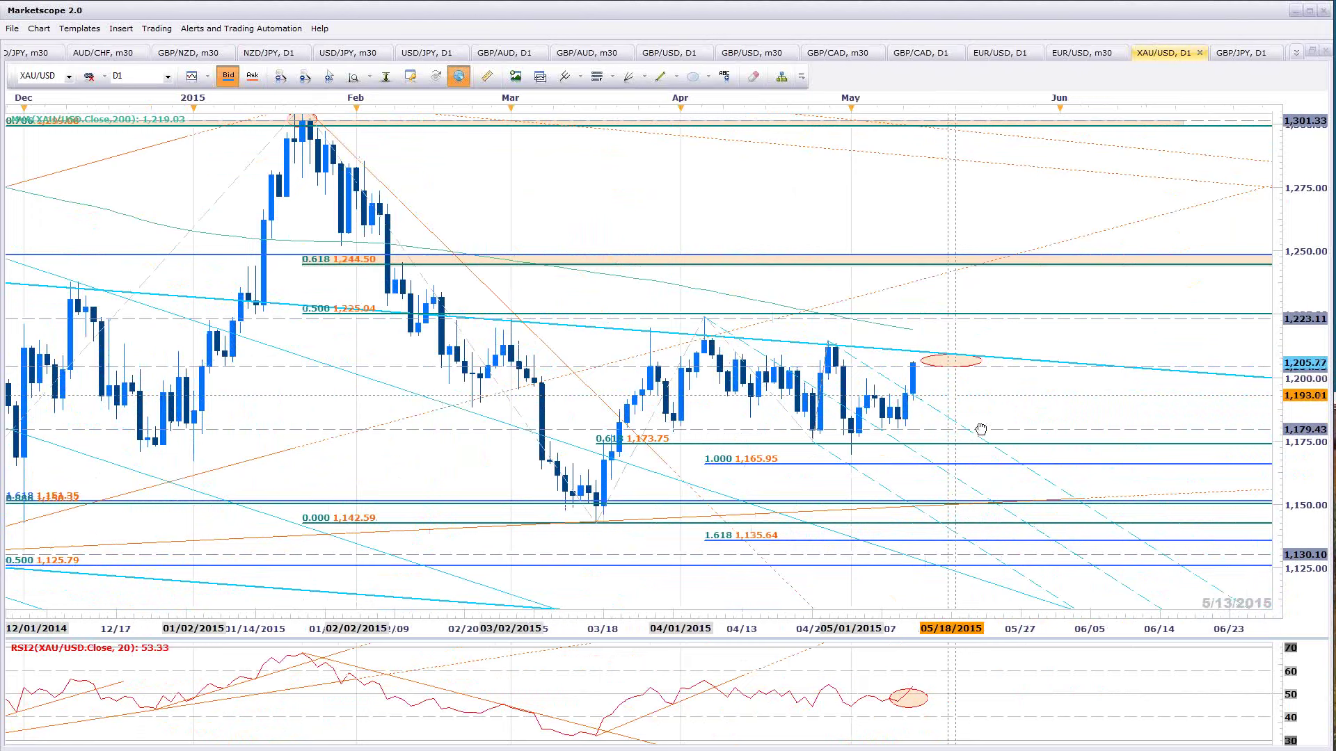
{"action": "scroll", "coordinate": [1058, 532], "scroll_direction": "down", "scroll_amount": 2}
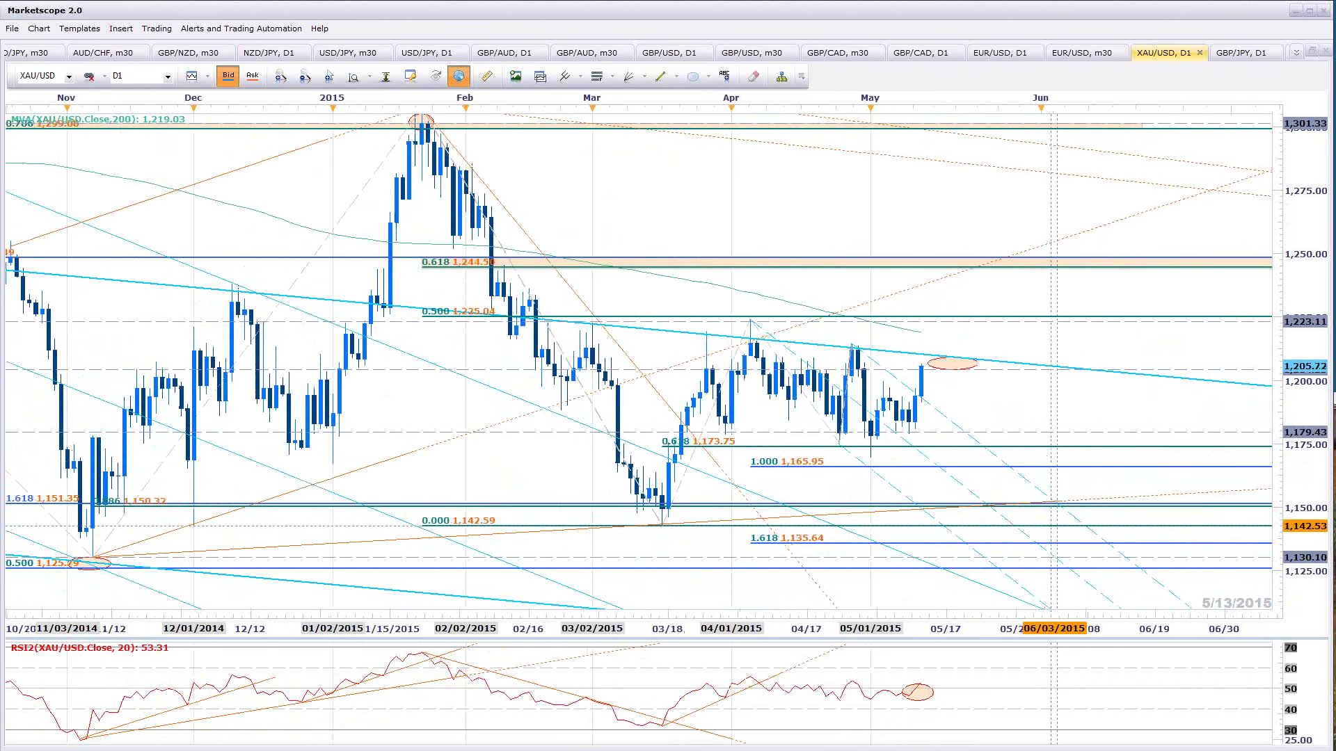
Switch to the SB Trade Desk page and highlight "50 in momentum" in the 5/12 Gold Daily note
{"action": "key", "text": "alt+Tab"}
{"action": "scroll", "coordinate": [205, 479], "scroll_direction": "down", "scroll_amount": 15}
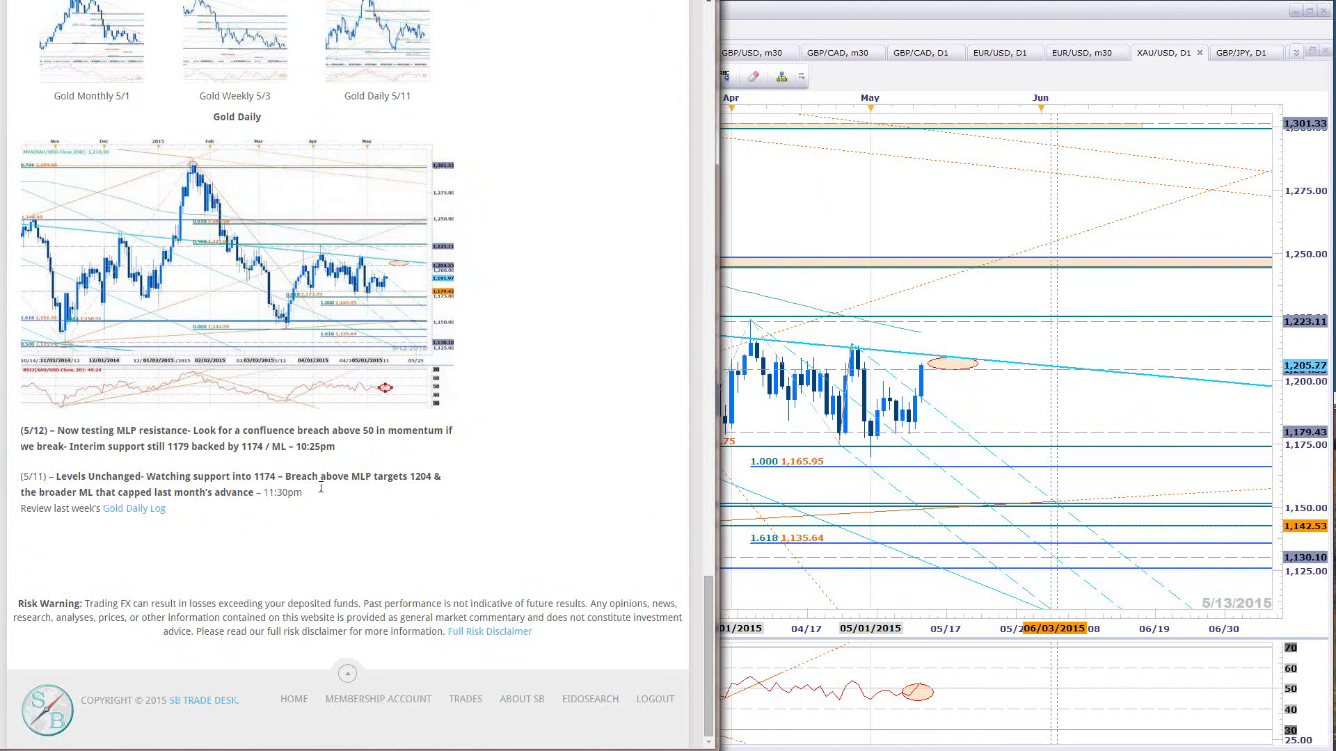
{"action": "left_click_drag", "start_coordinate": [374, 430], "coordinate": [437, 432]}
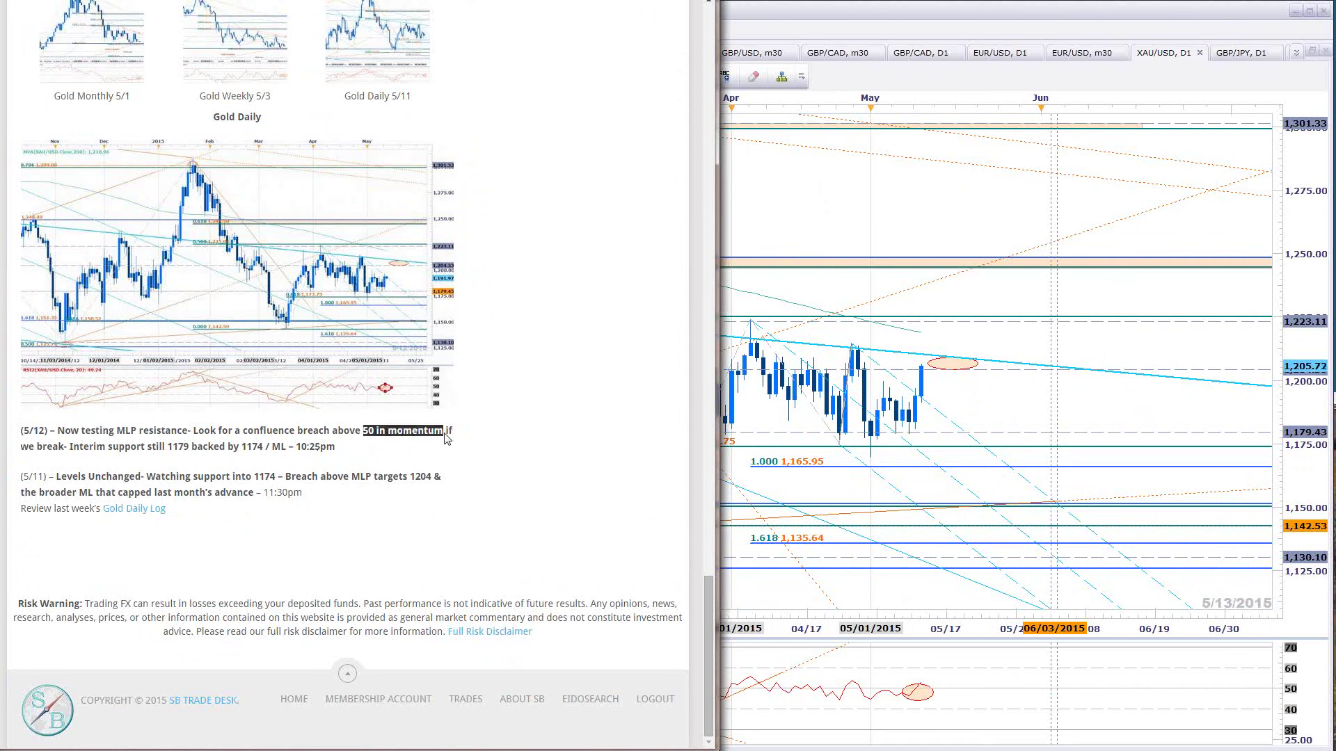
Move the RSI ellipse up onto the latest reading and shift the price ellipse back to the current candle on XAU/USD D1
{"action": "left_click", "coordinate": [921, 689]}
{"action": "key", "text": "alt+Tab"}
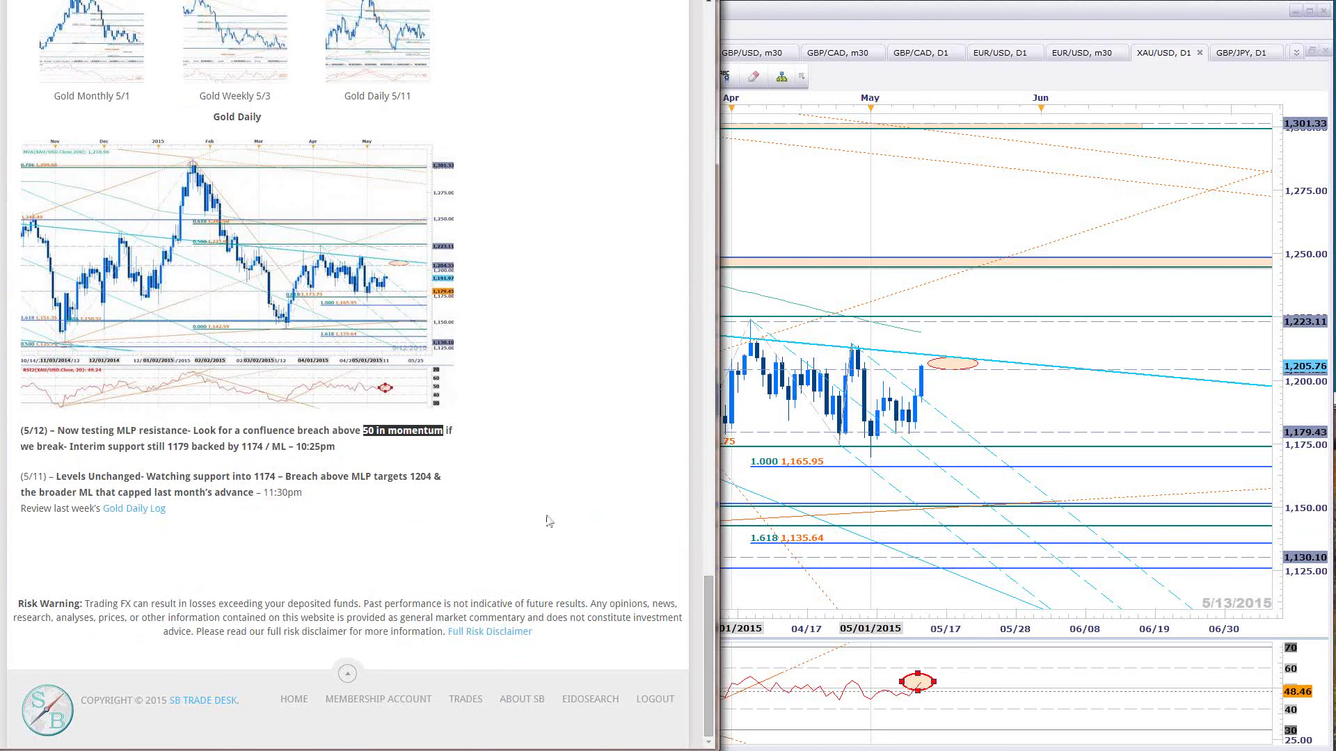
{"action": "left_click", "coordinate": [921, 364]}
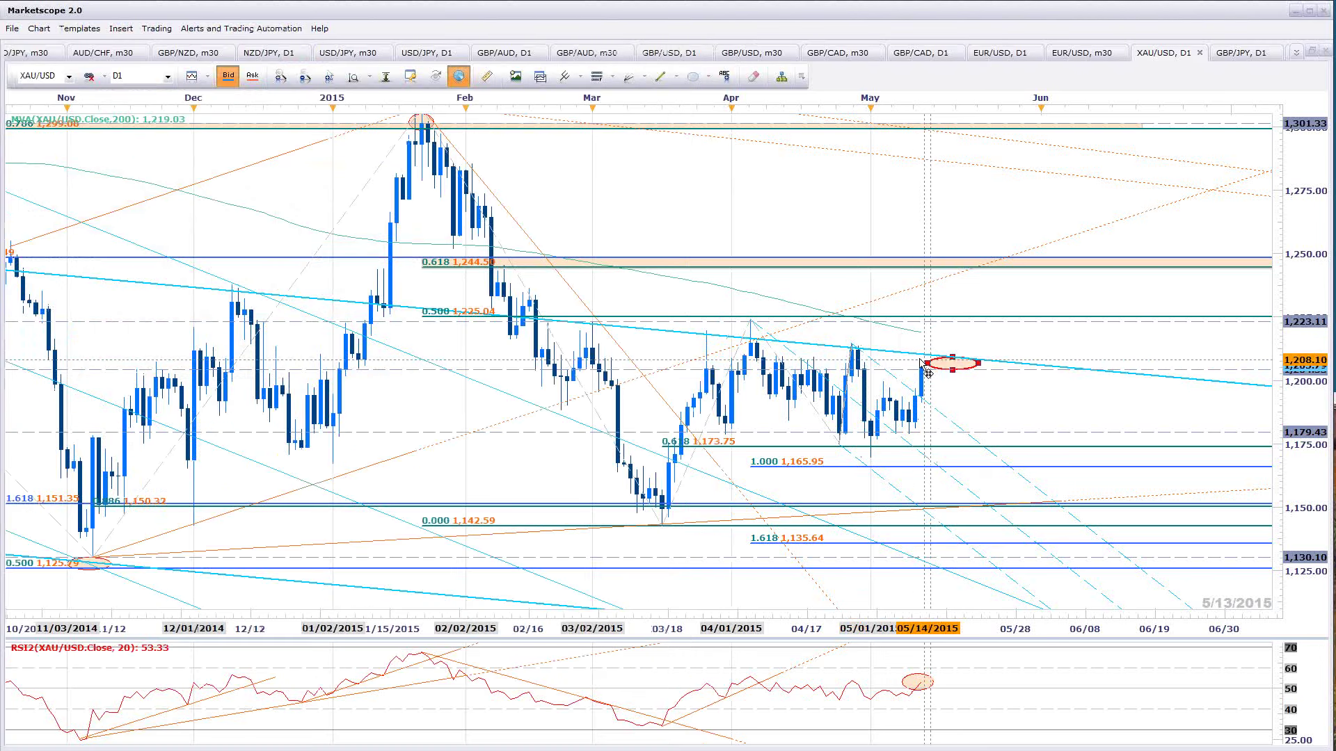
{"action": "left_click_drag", "start_coordinate": [917, 367], "coordinate": [916, 367]}
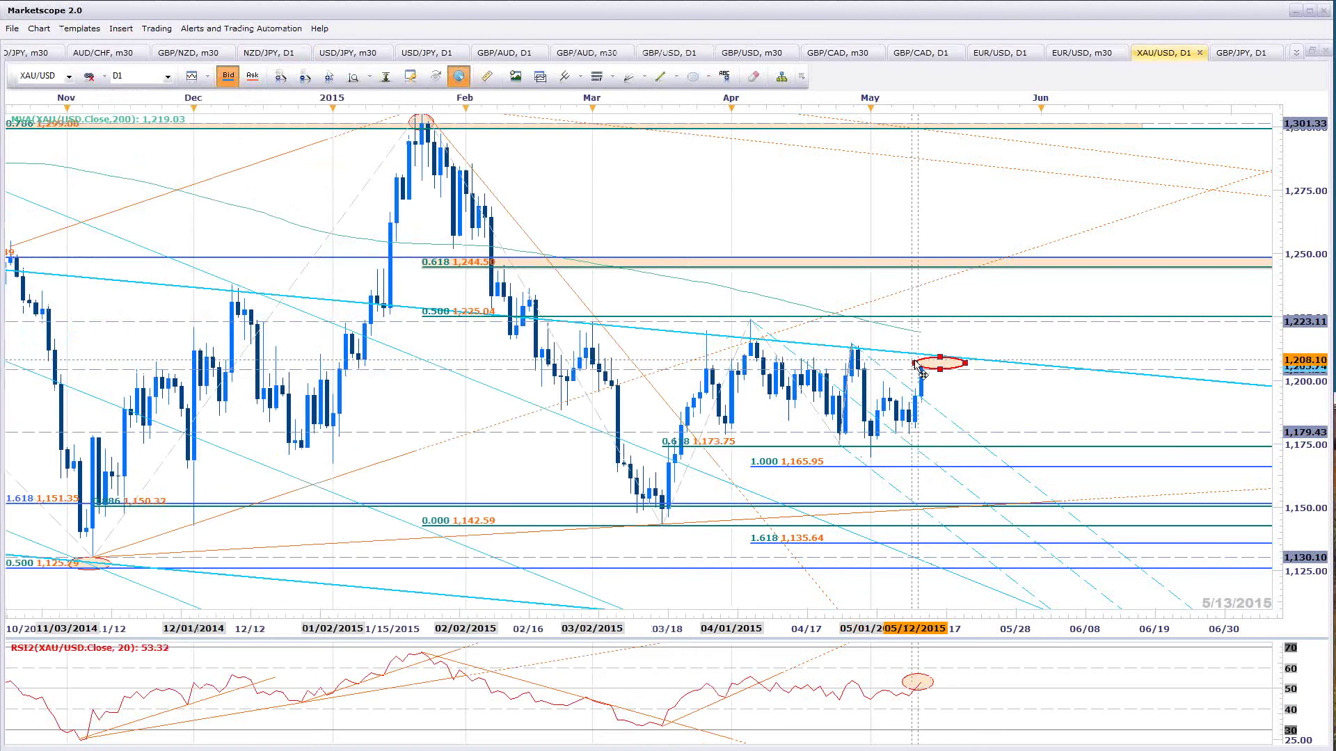
Turn on automatic price scaling for XAU/USD D1 and review the descending channel from the 2013 decline to the current price
{"action": "scroll", "coordinate": [974, 375], "scroll_direction": "down", "scroll_amount": 5}
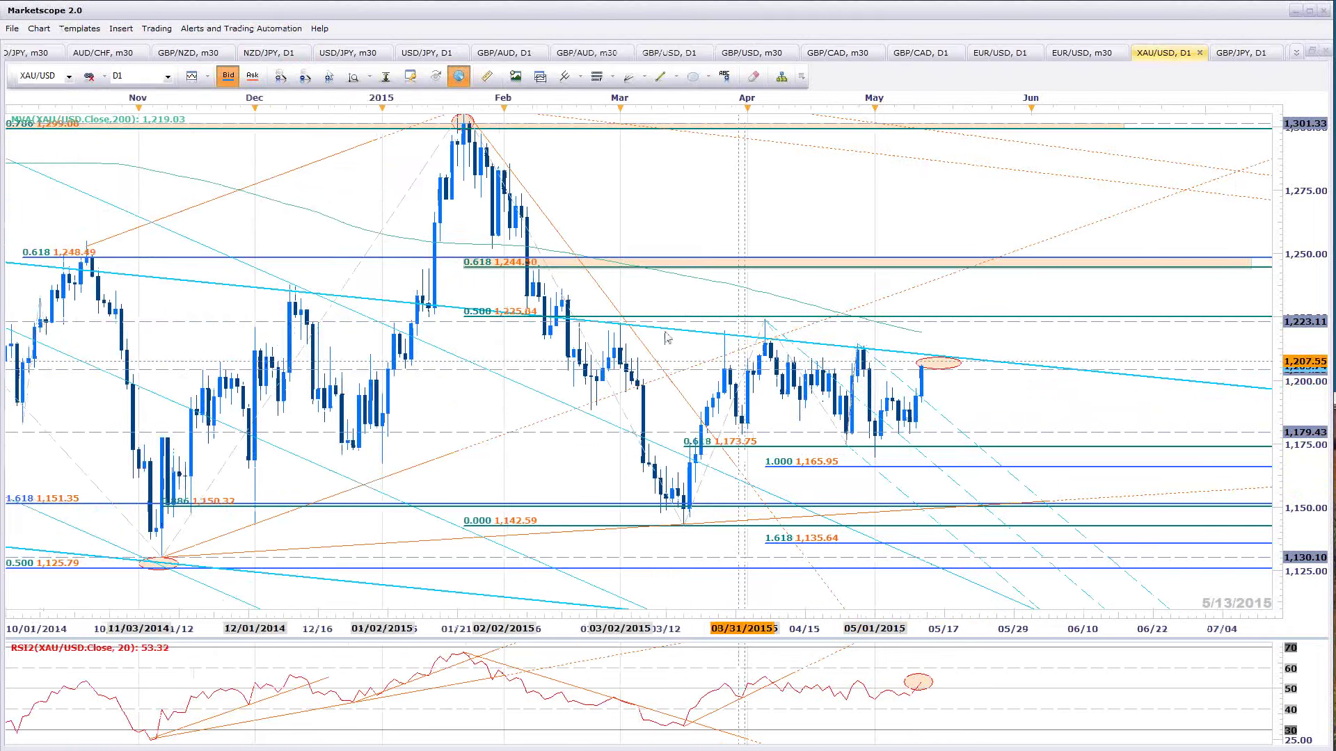
{"action": "scroll", "coordinate": [387, 293], "scroll_direction": "down", "scroll_amount": 3}
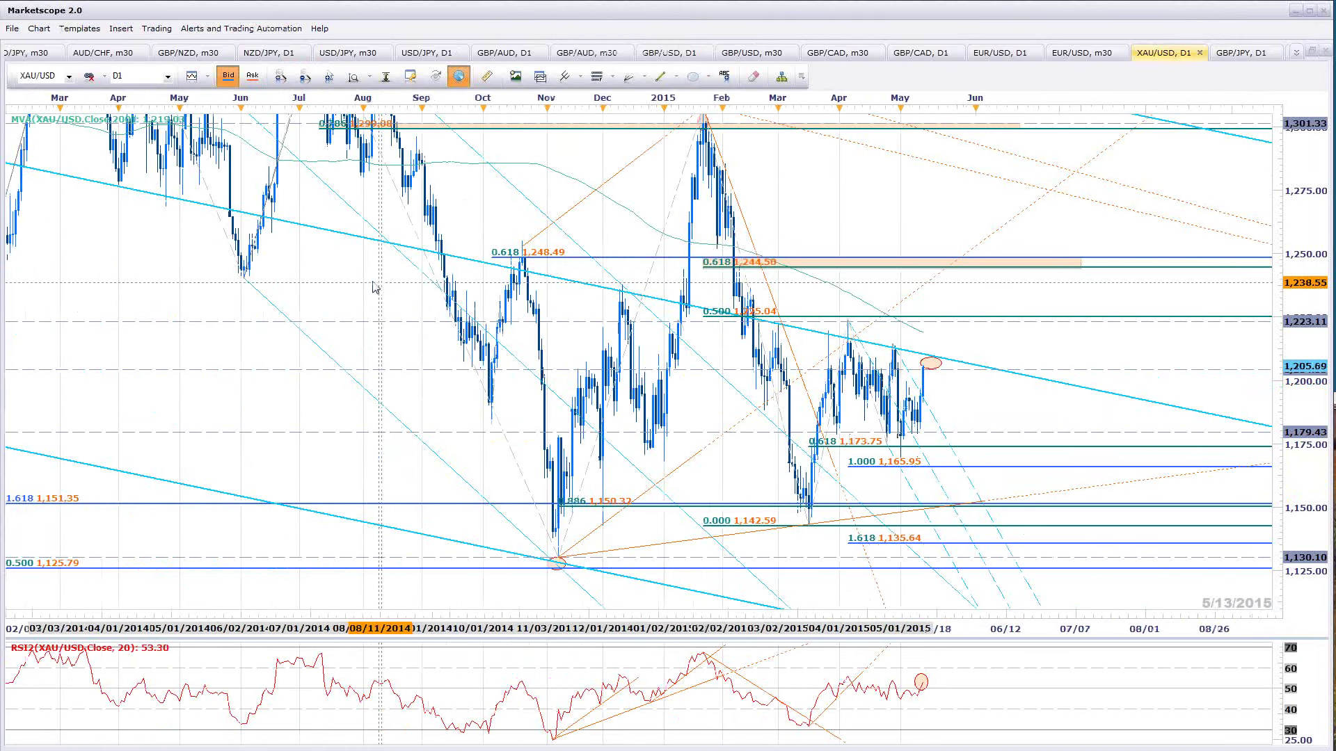
{"action": "left_click", "coordinate": [386, 81]}
{"action": "scroll", "coordinate": [223, 445], "scroll_direction": "down", "scroll_amount": 4}
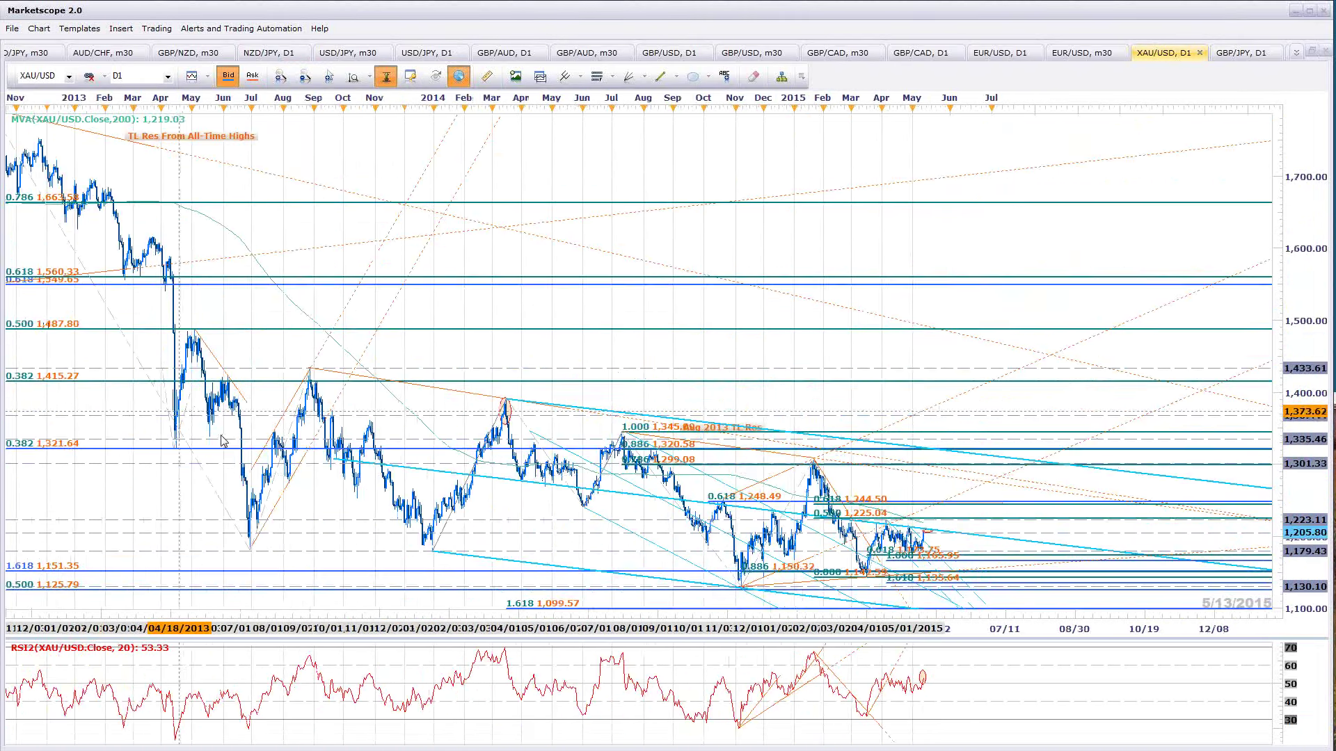
{"action": "scroll", "coordinate": [350, 489], "scroll_direction": "up", "scroll_amount": 3}
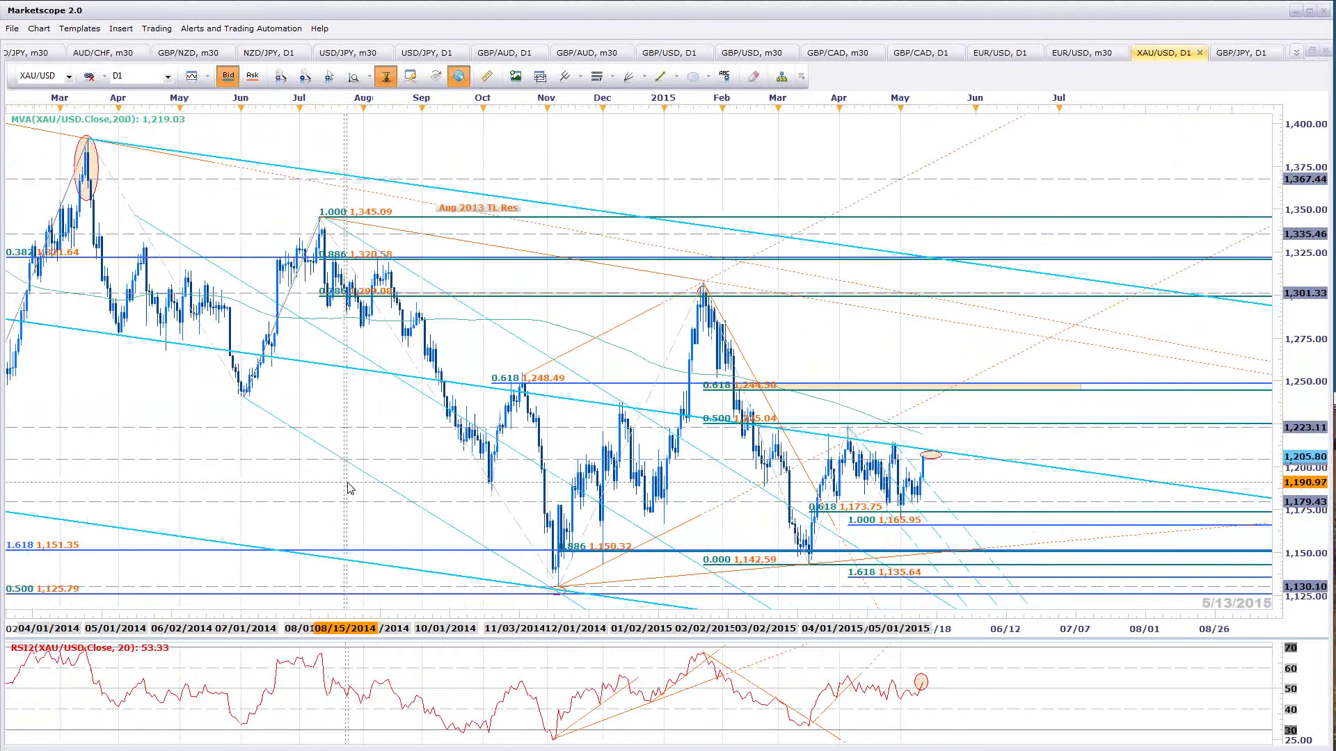
{"action": "scroll", "coordinate": [350, 487], "scroll_direction": "up", "scroll_amount": 2}
{"action": "scroll", "coordinate": [329, 348], "scroll_direction": "up", "scroll_amount": 1}
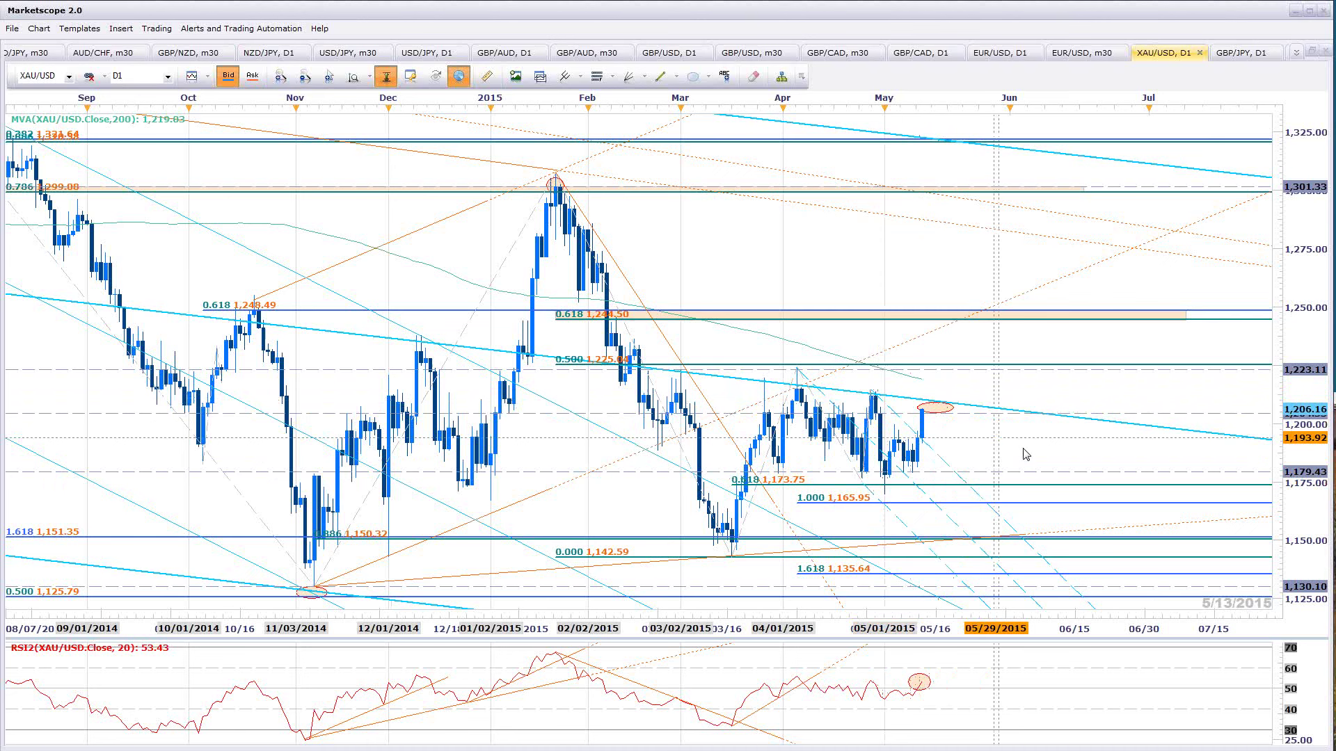
{"action": "scroll", "coordinate": [1023, 369], "scroll_direction": "up", "scroll_amount": 2}
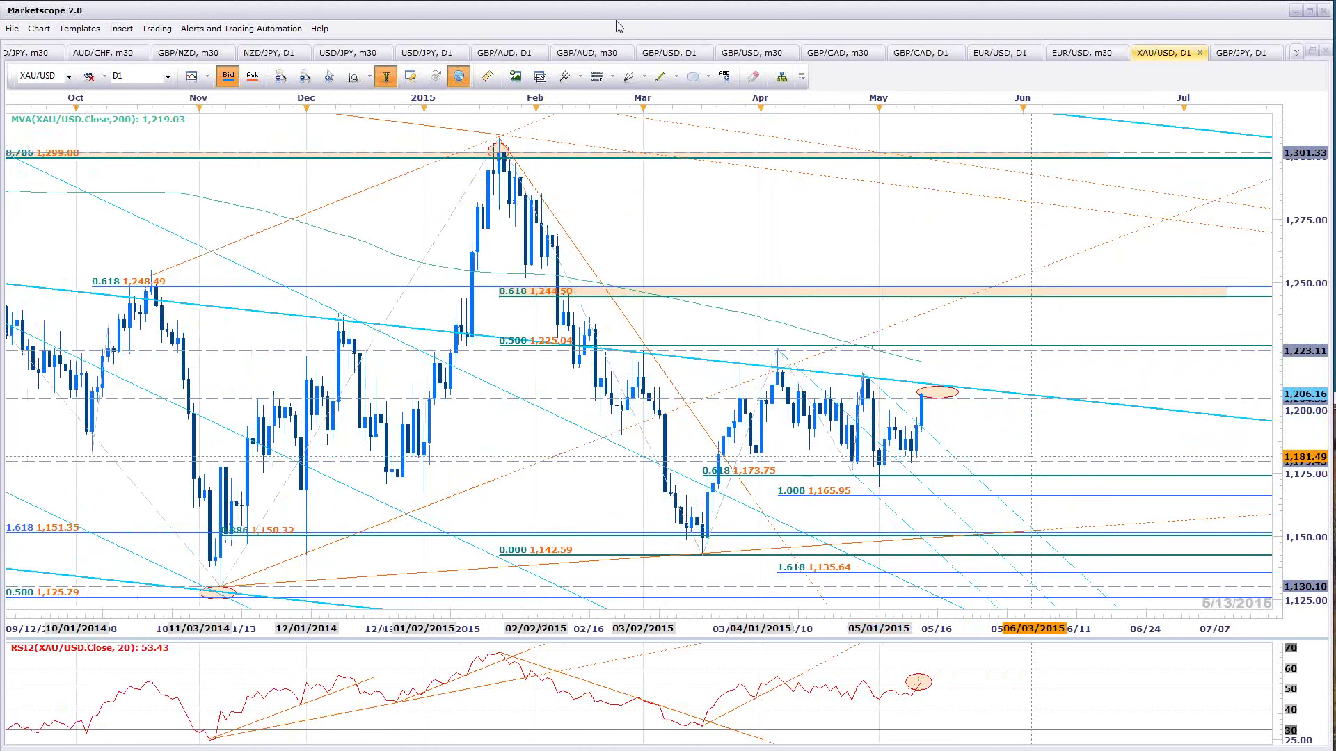
Add a High/Low-snapped horizontal line at 1,199.86 on the XAU/USD D1 chart
{"action": "left_click", "coordinate": [677, 78]}
{"action": "mouse_move", "coordinate": [710, 123]}
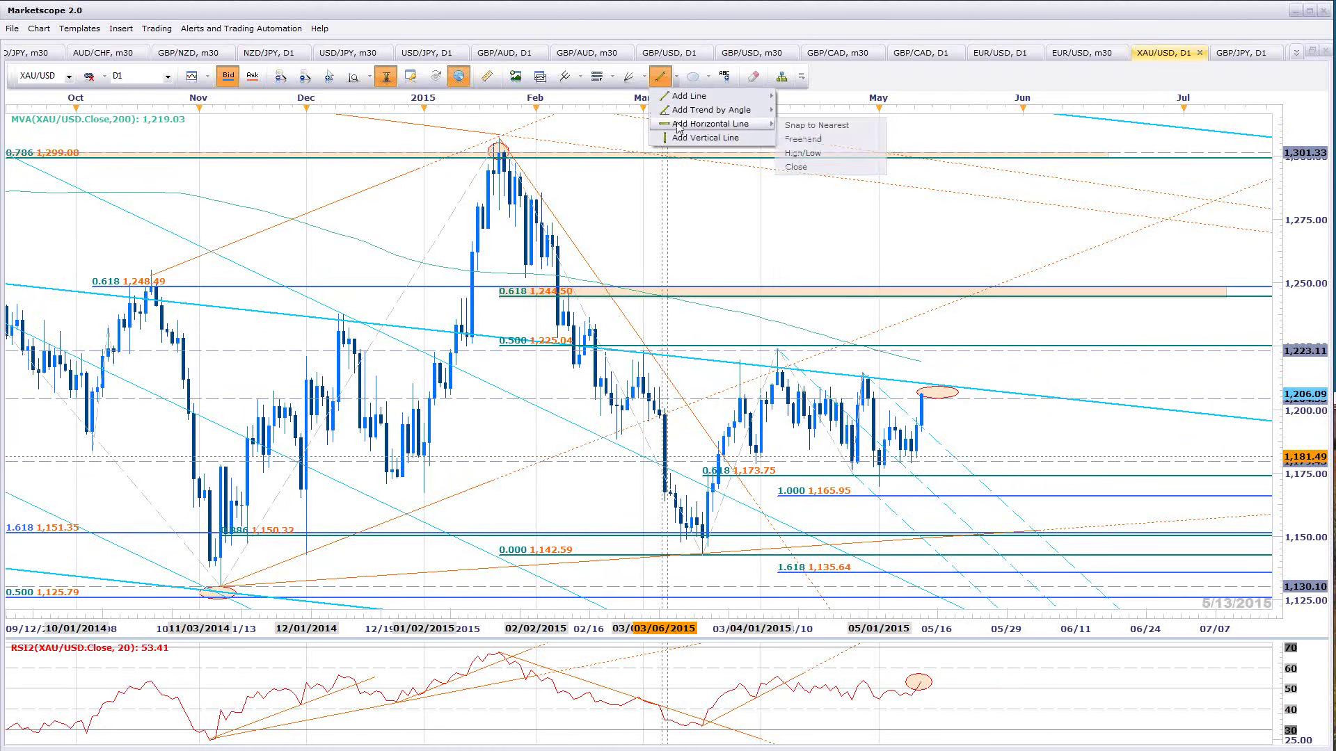
{"action": "left_click", "coordinate": [800, 155]}
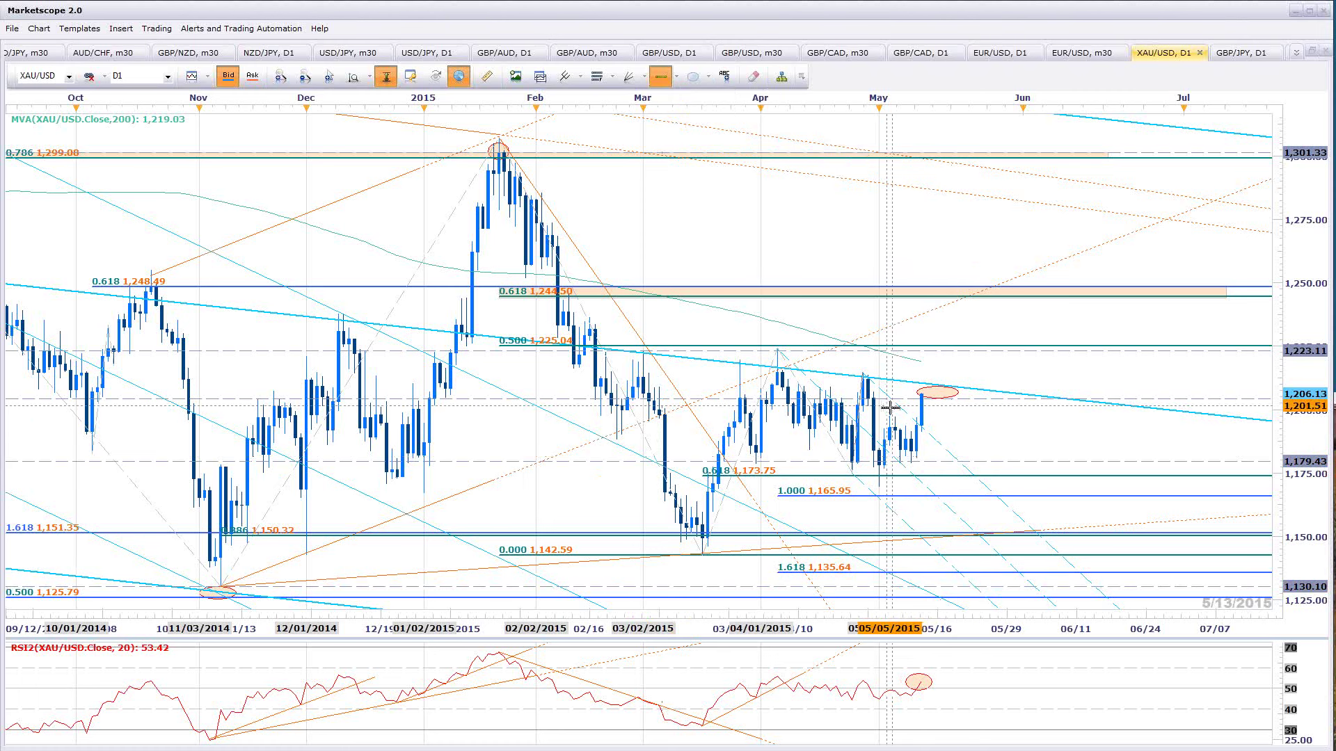
{"action": "left_click", "coordinate": [981, 491]}
{"action": "key", "text": "Return"}
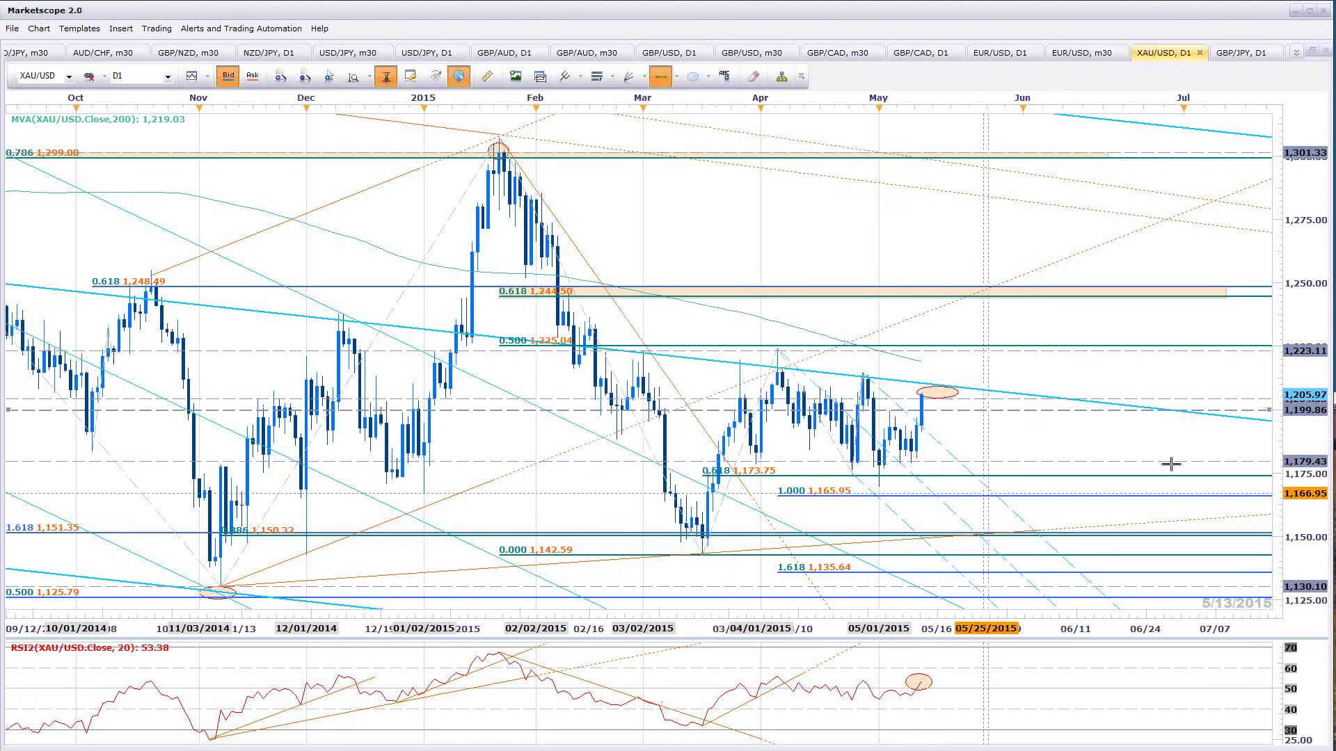
{"action": "left_click_drag", "start_coordinate": [1308, 443], "coordinate": [1315, 415]}
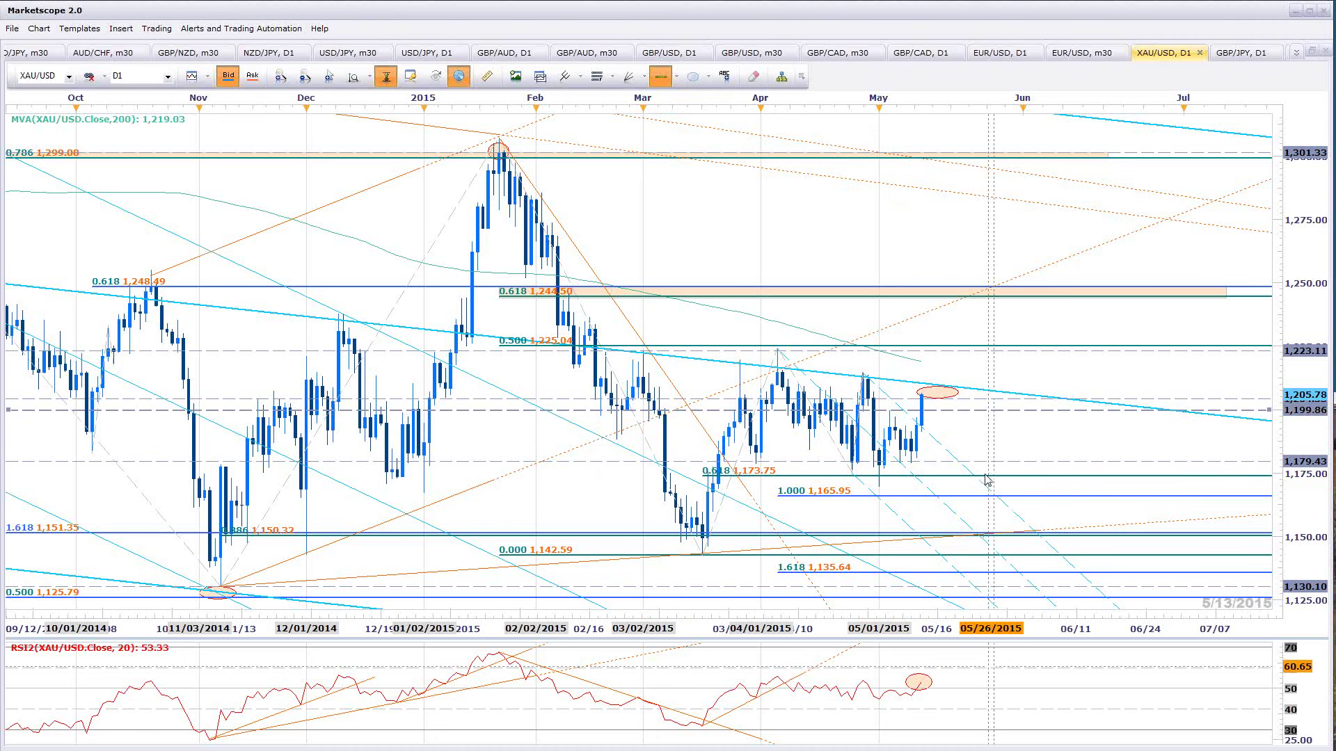
{"action": "scroll", "coordinate": [1014, 438], "scroll_direction": "down", "scroll_amount": 1}
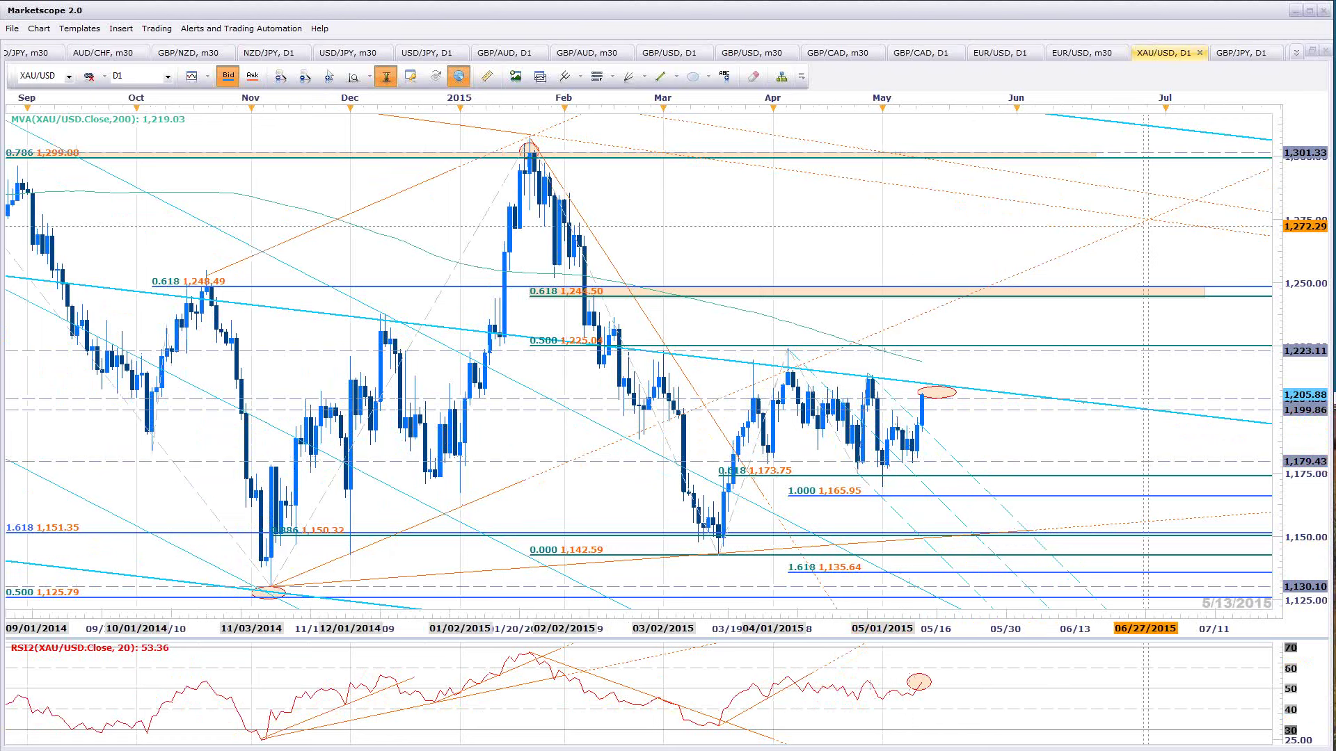
Open the USDOLLAR H2 chart and inspect the session ranges and RSI trendlines on the floating EUR/JPY m5 chart
{"action": "left_click", "coordinate": [1300, 58]}
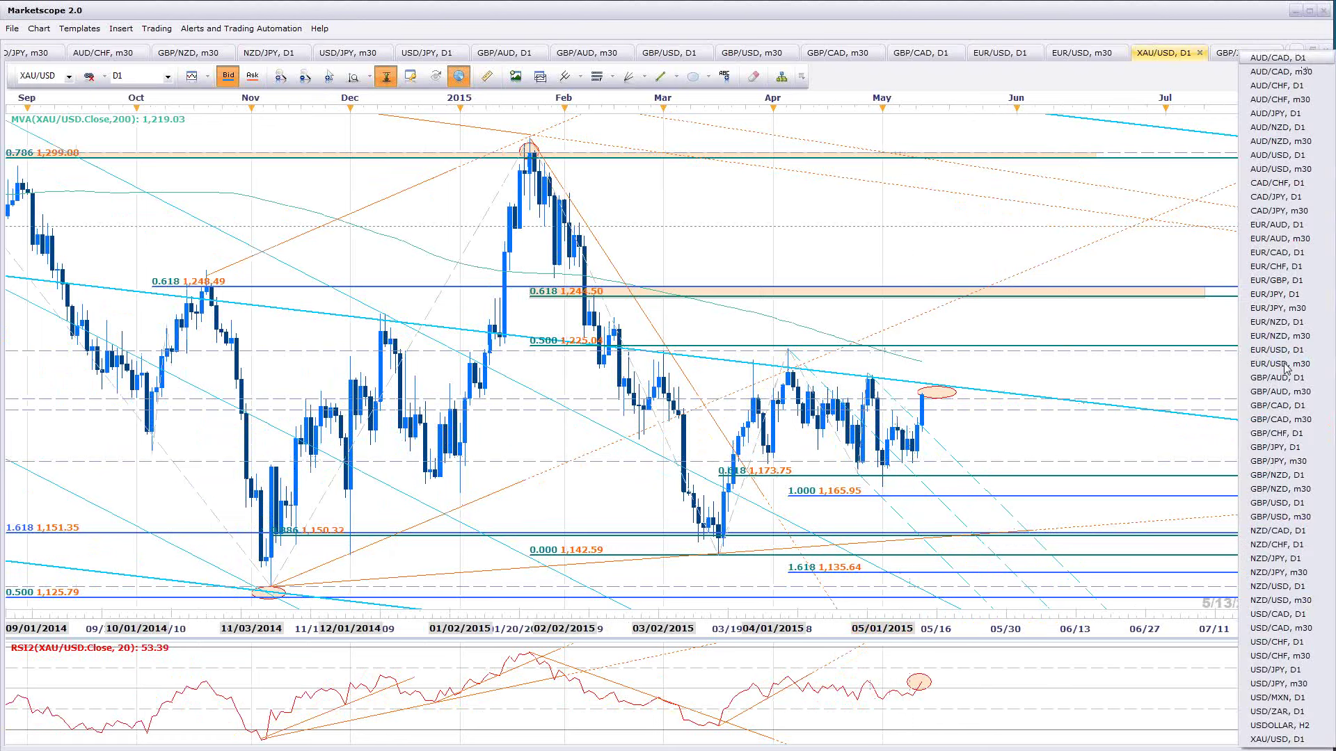
{"action": "left_click", "coordinate": [1299, 726]}
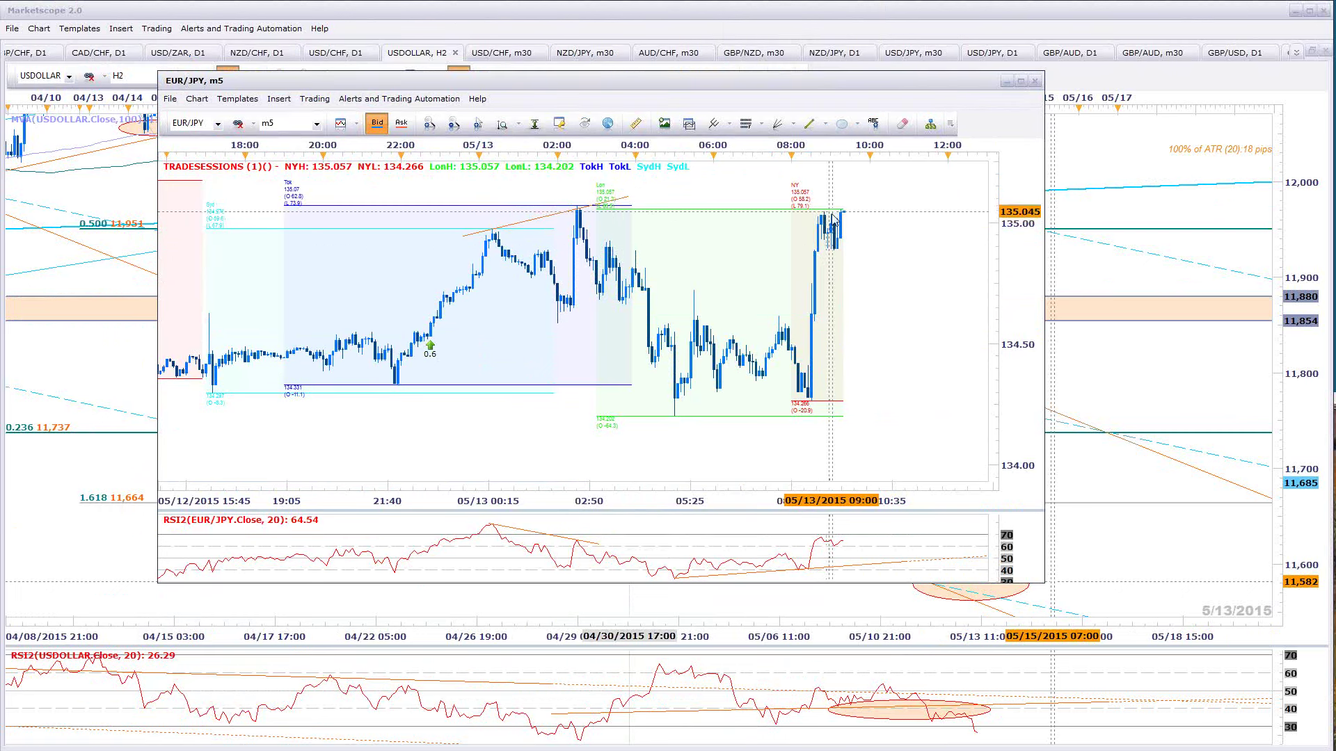
{"action": "left_click_drag", "start_coordinate": [844, 232], "coordinate": [897, 381]}
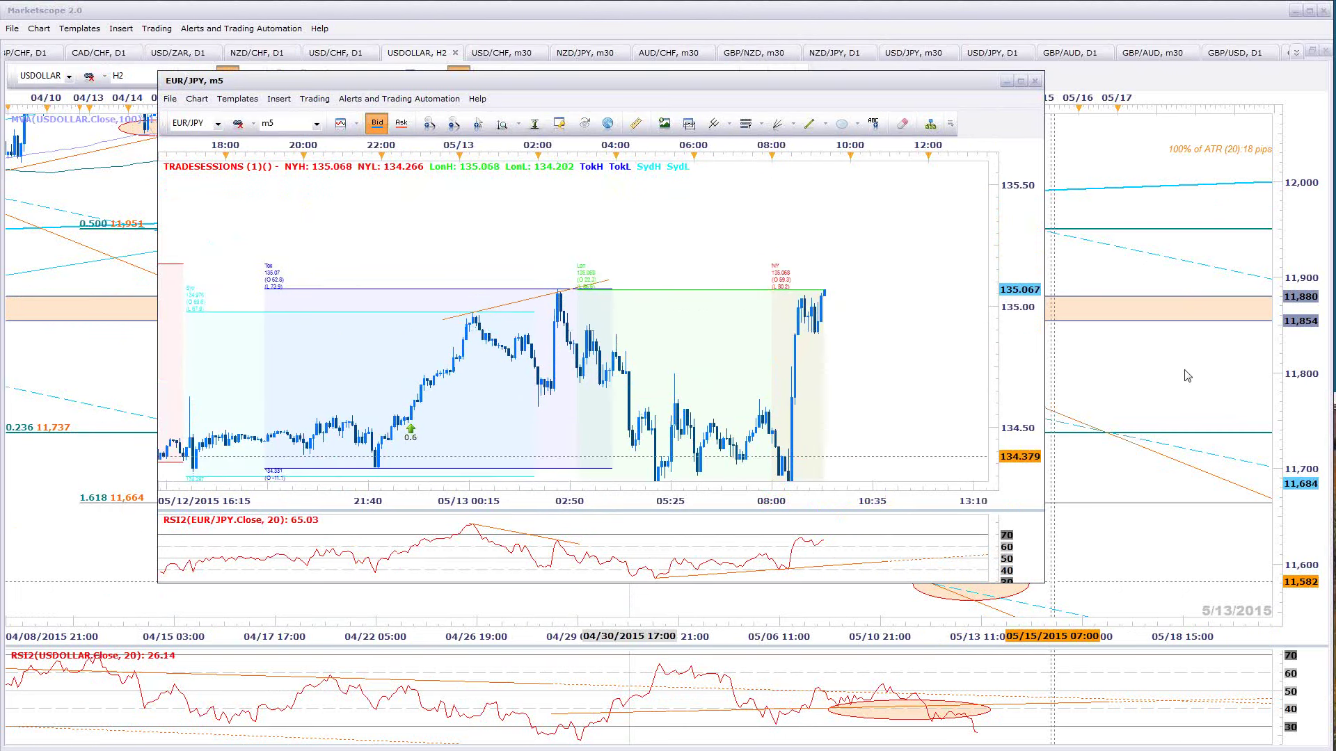
{"action": "key", "text": "ctrl+F4"}
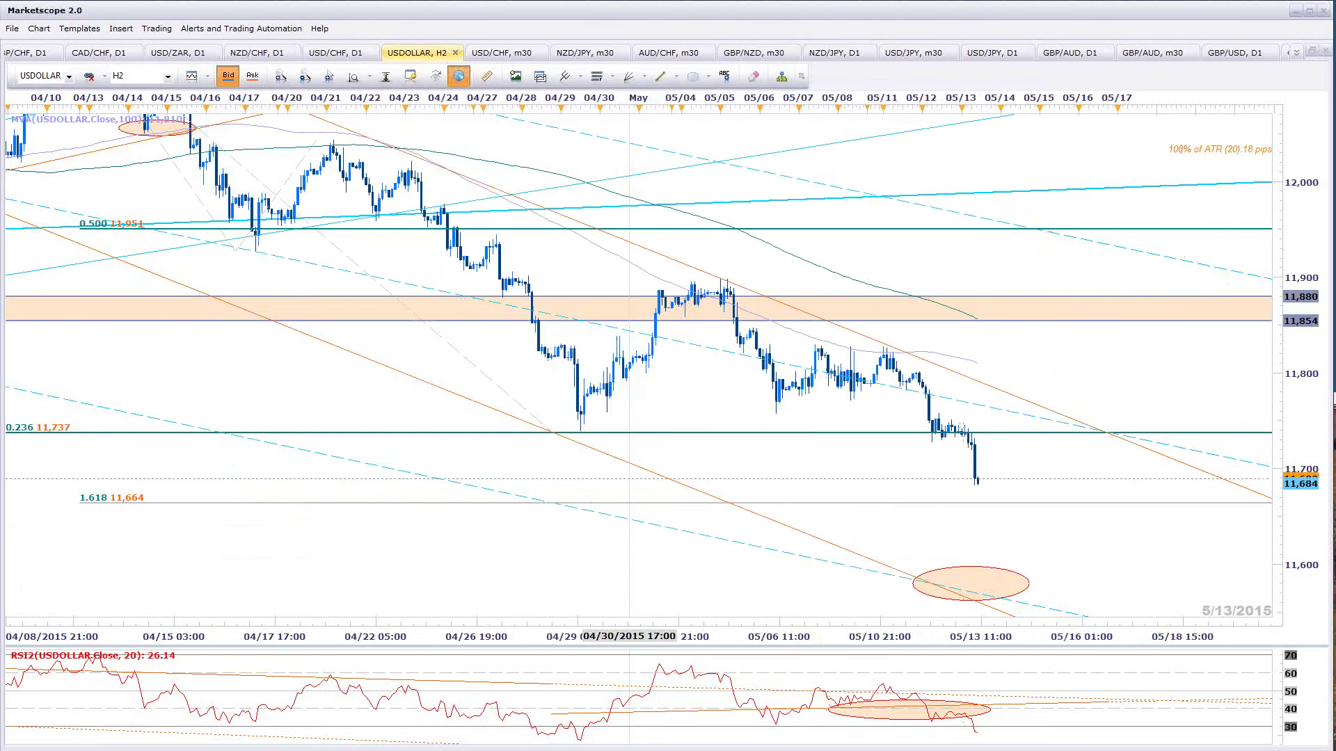
{"action": "key", "text": "ctrl+Tab"}
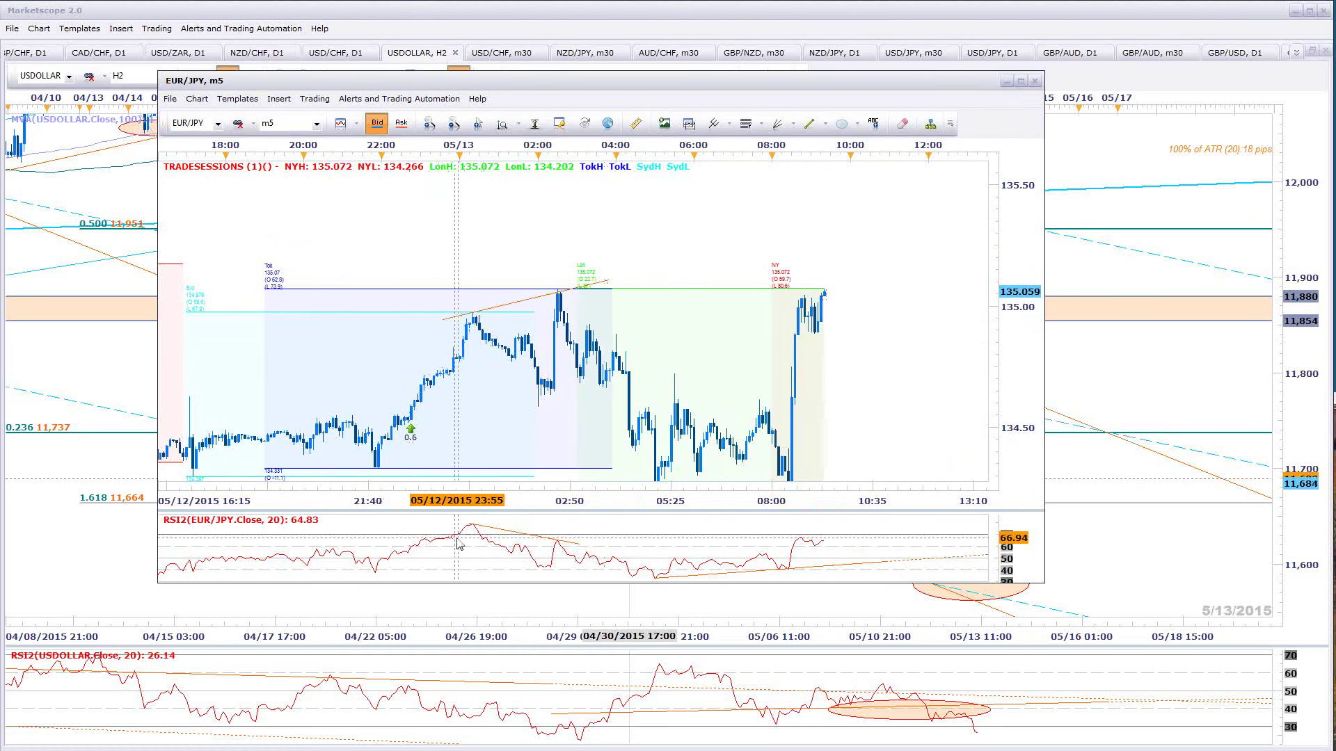
{"action": "left_click_drag", "start_coordinate": [871, 405], "coordinate": [842, 362]}
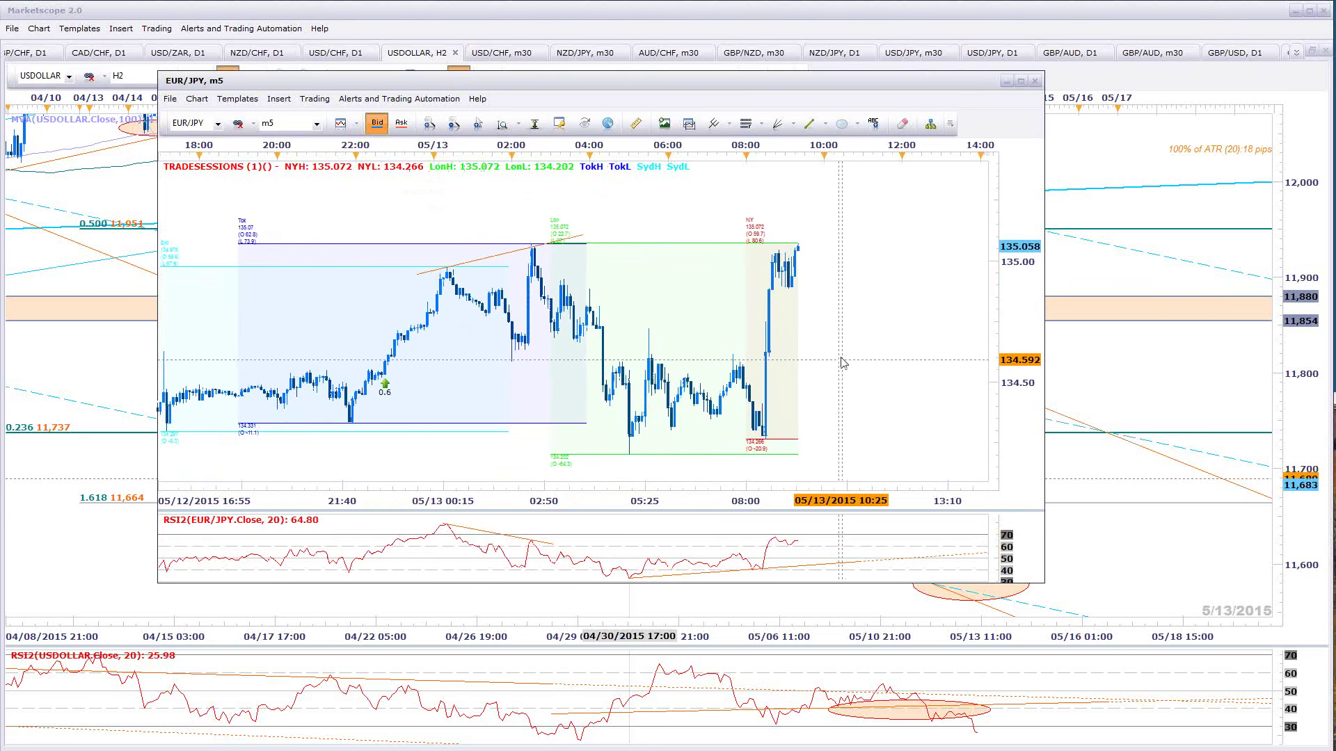
{"action": "left_click", "coordinate": [1150, 151]}
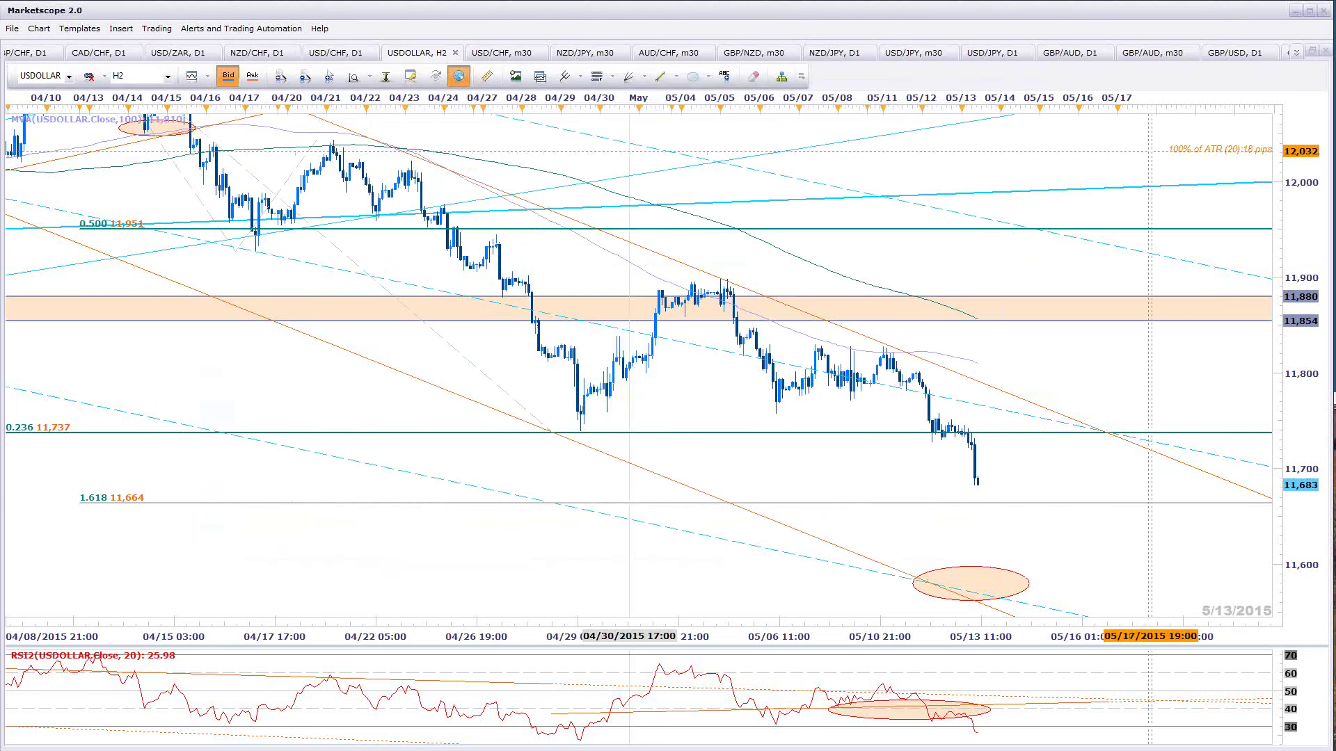
Open the EUR/JPY m30 chart in the main window and compare its latest rally with the EUR/JPY m5 session ranges
{"action": "left_click", "coordinate": [1296, 53]}
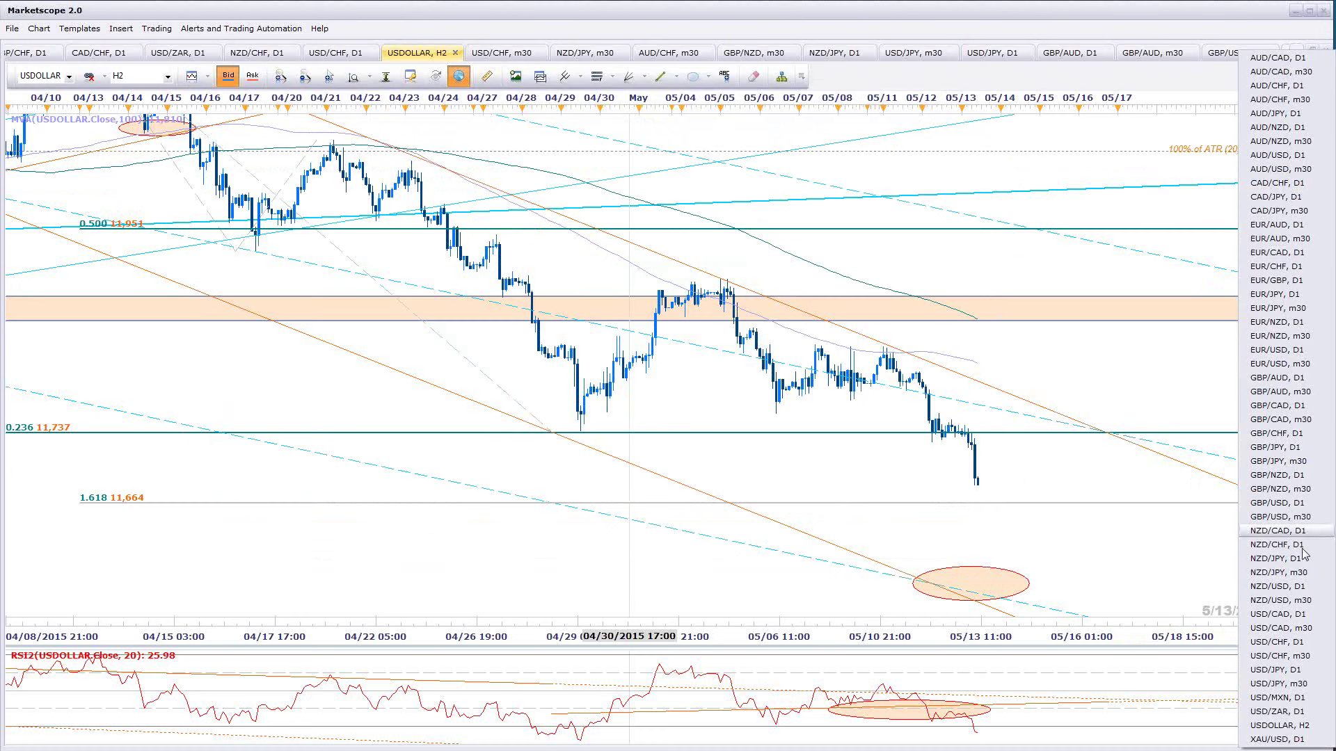
{"action": "left_click", "coordinate": [1304, 308]}
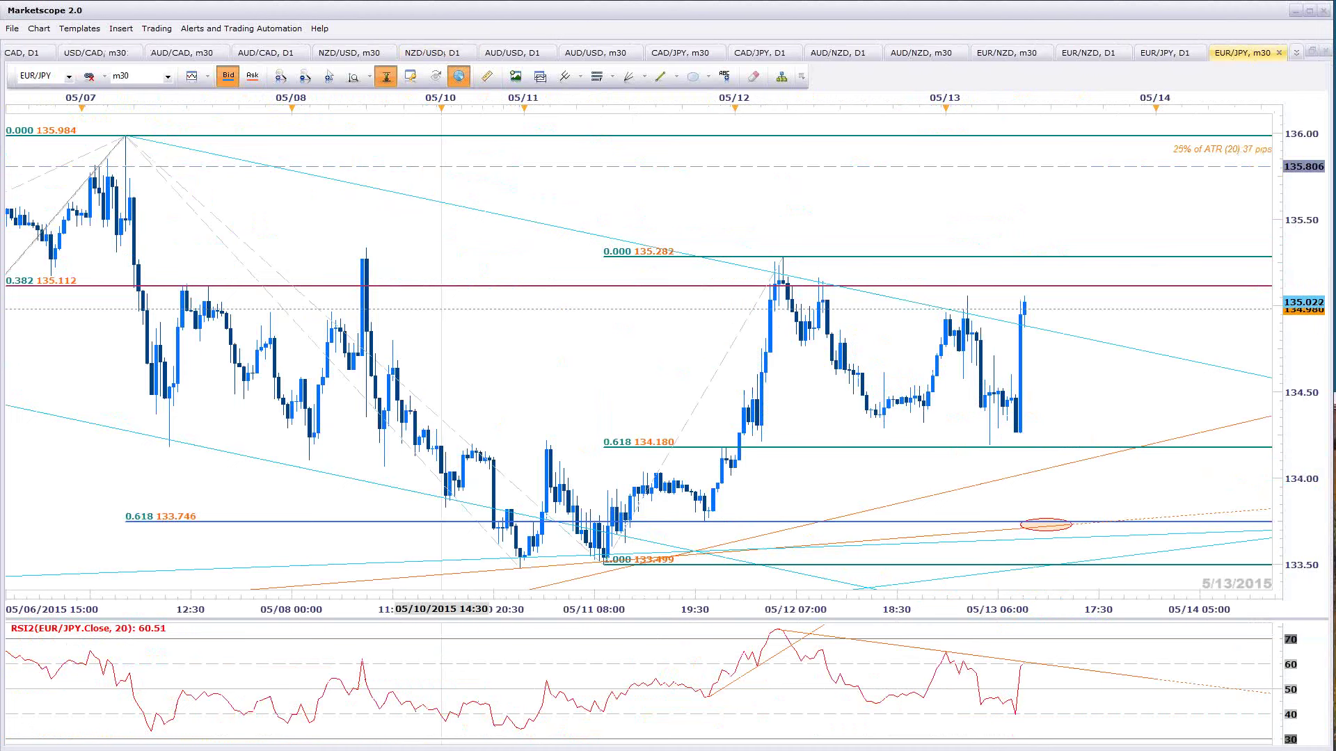
{"action": "key", "text": "ctrl+Tab"}
{"action": "left_click_drag", "start_coordinate": [955, 71], "coordinate": [740, 77]}
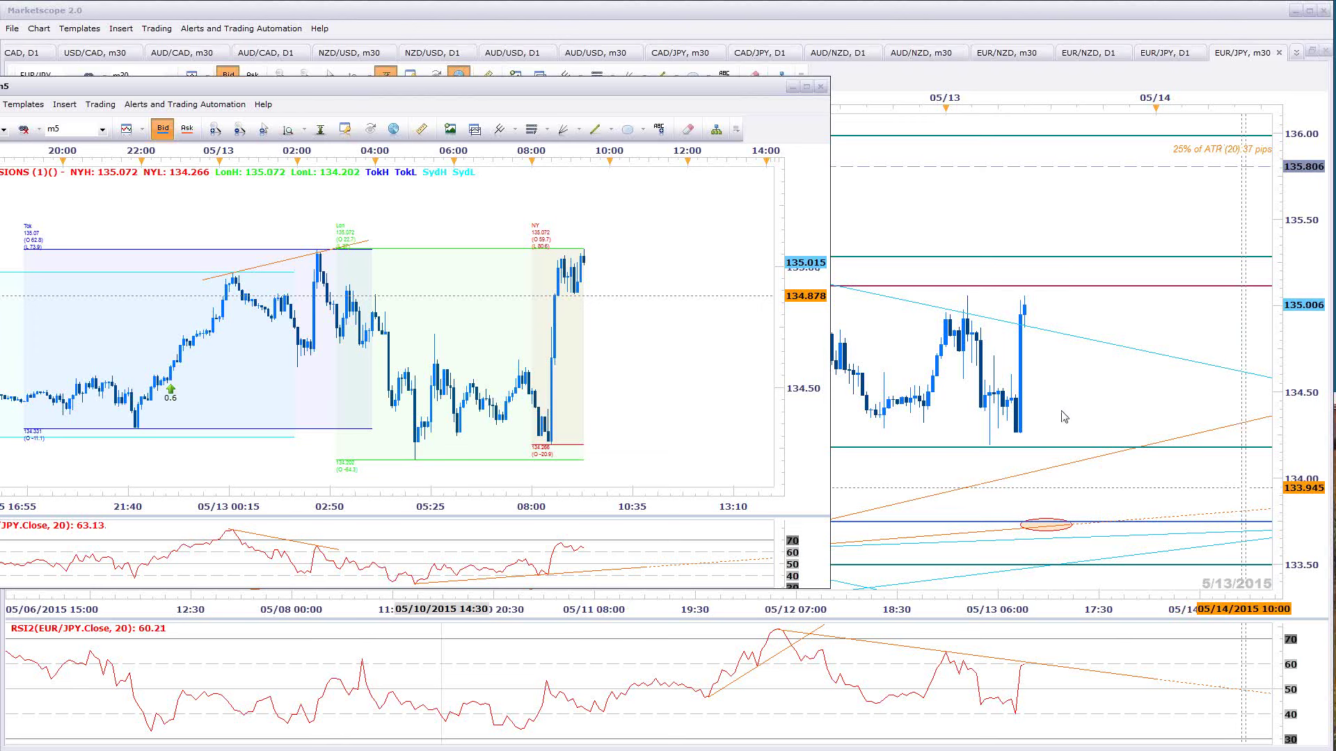
{"action": "left_click", "coordinate": [1084, 389]}
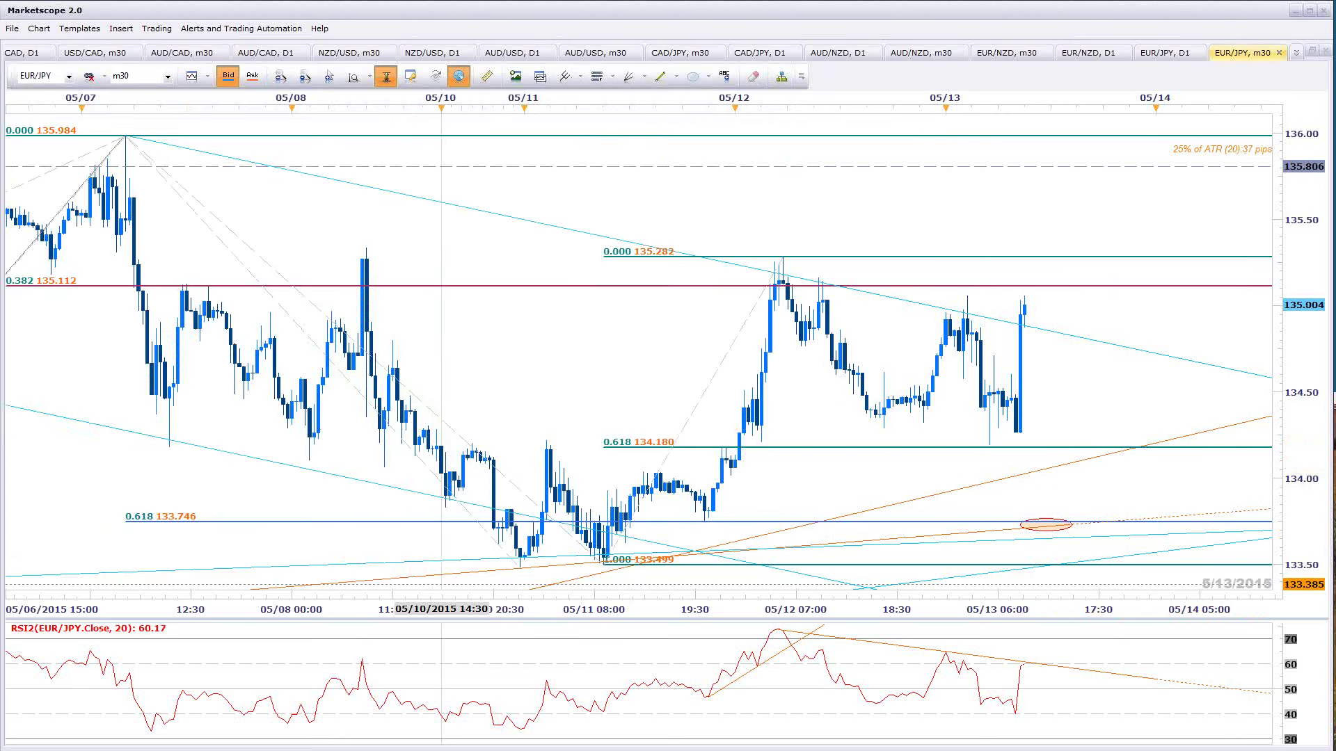
Bring up the m5 charting window, switch it from GBP/JPY to USD/JPY and inspect the New York session drop
{"action": "key", "text": "alt+Tab"}
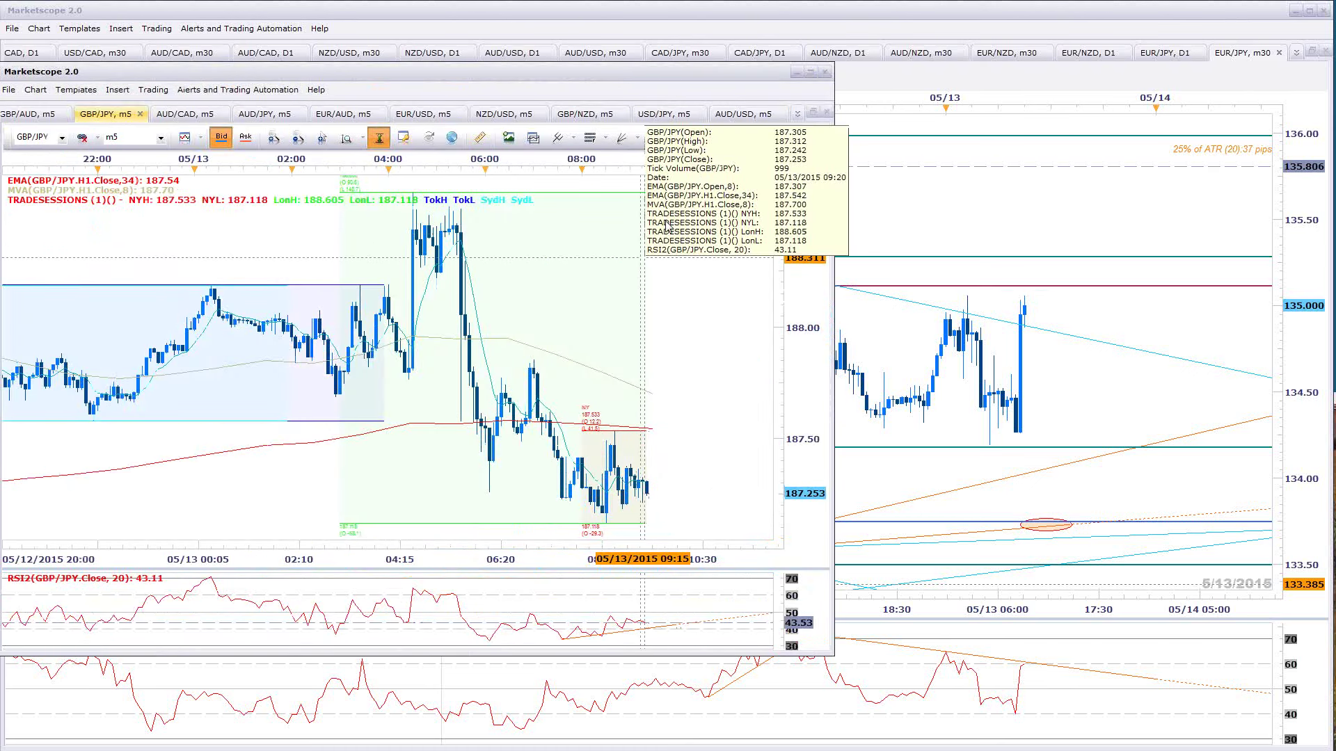
{"action": "left_click", "coordinate": [799, 114]}
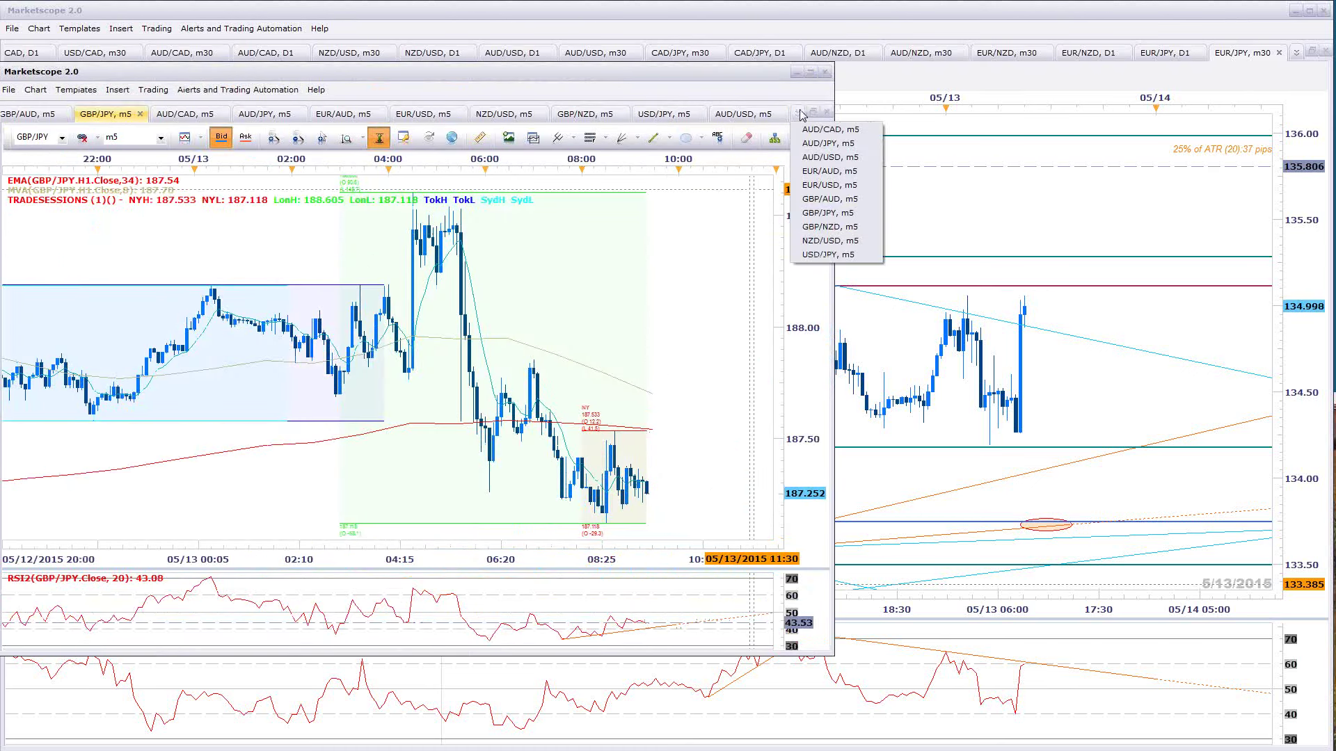
{"action": "left_click", "coordinate": [816, 256]}
{"action": "scroll", "coordinate": [663, 431], "scroll_direction": "up", "scroll_amount": 5}
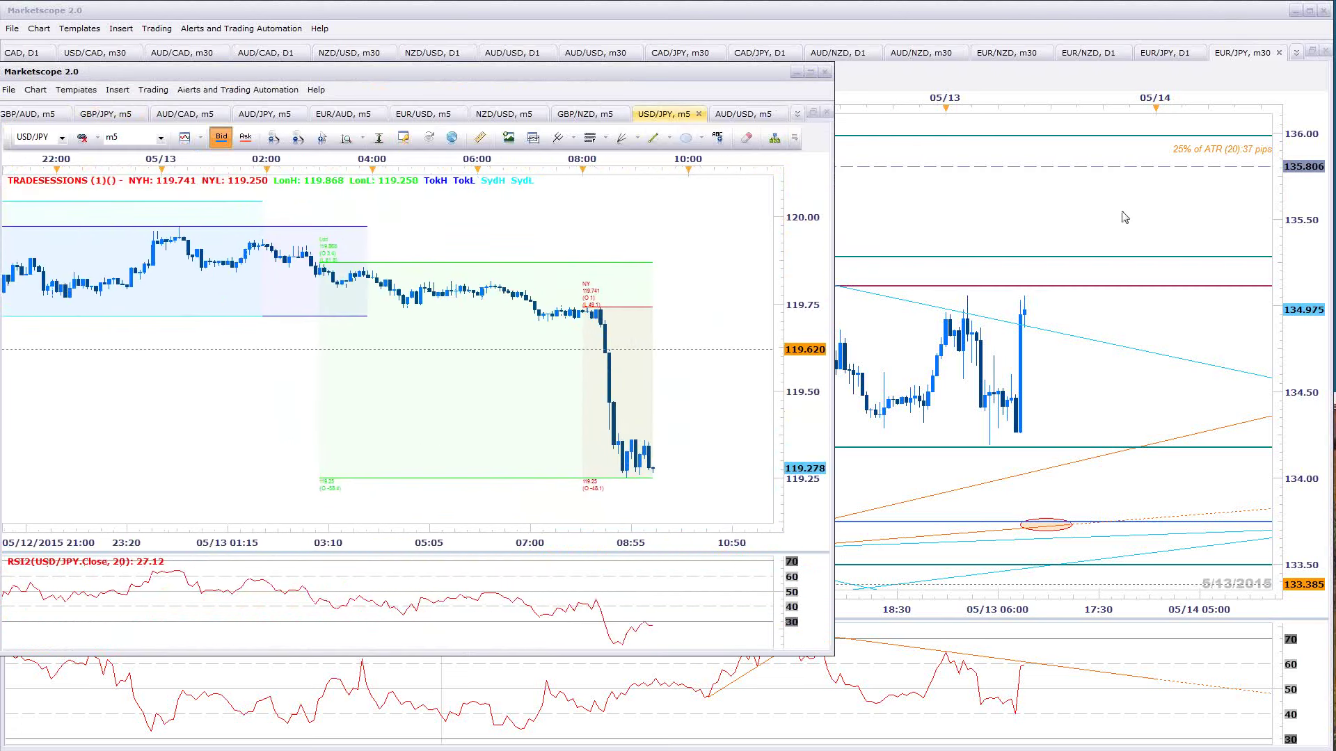
Open the USD/JPY D1 chart in the main window and inspect the latest candle against the rising channel's lower line
{"action": "left_click", "coordinate": [1125, 217]}
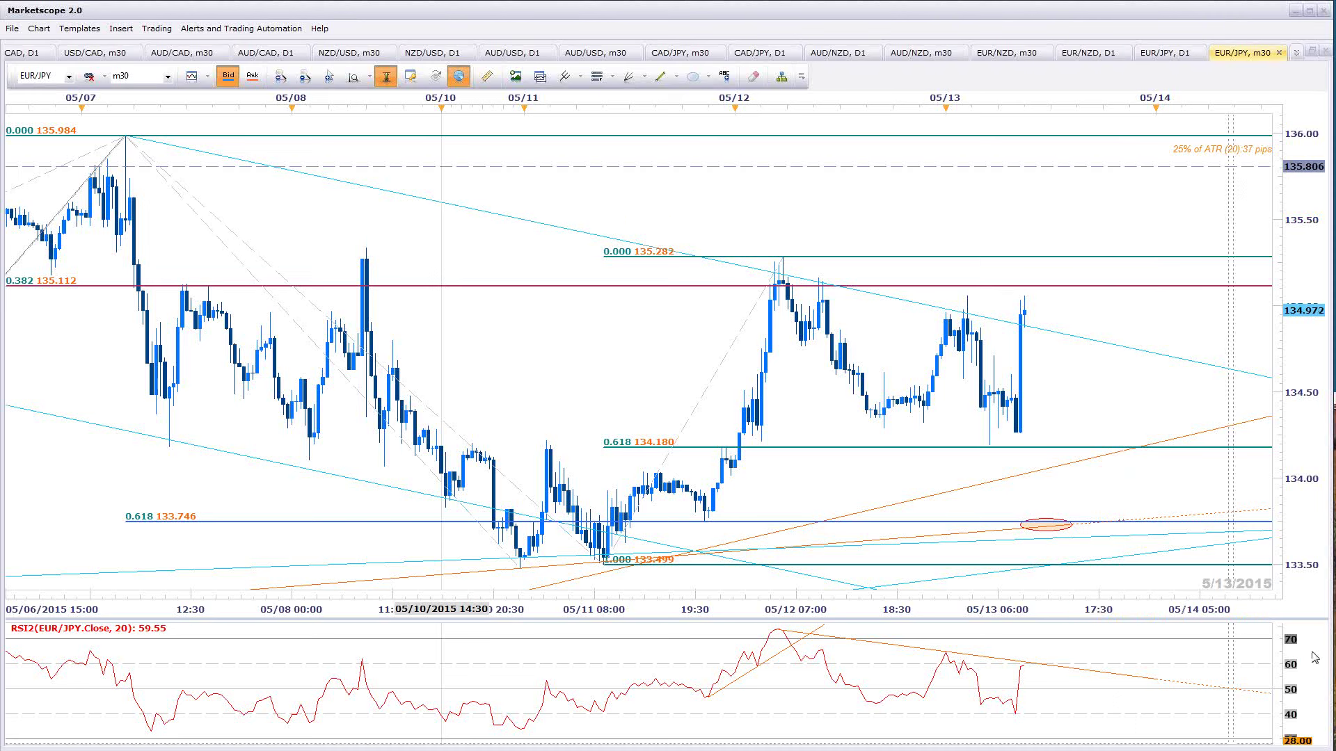
{"action": "left_click", "coordinate": [1297, 55]}
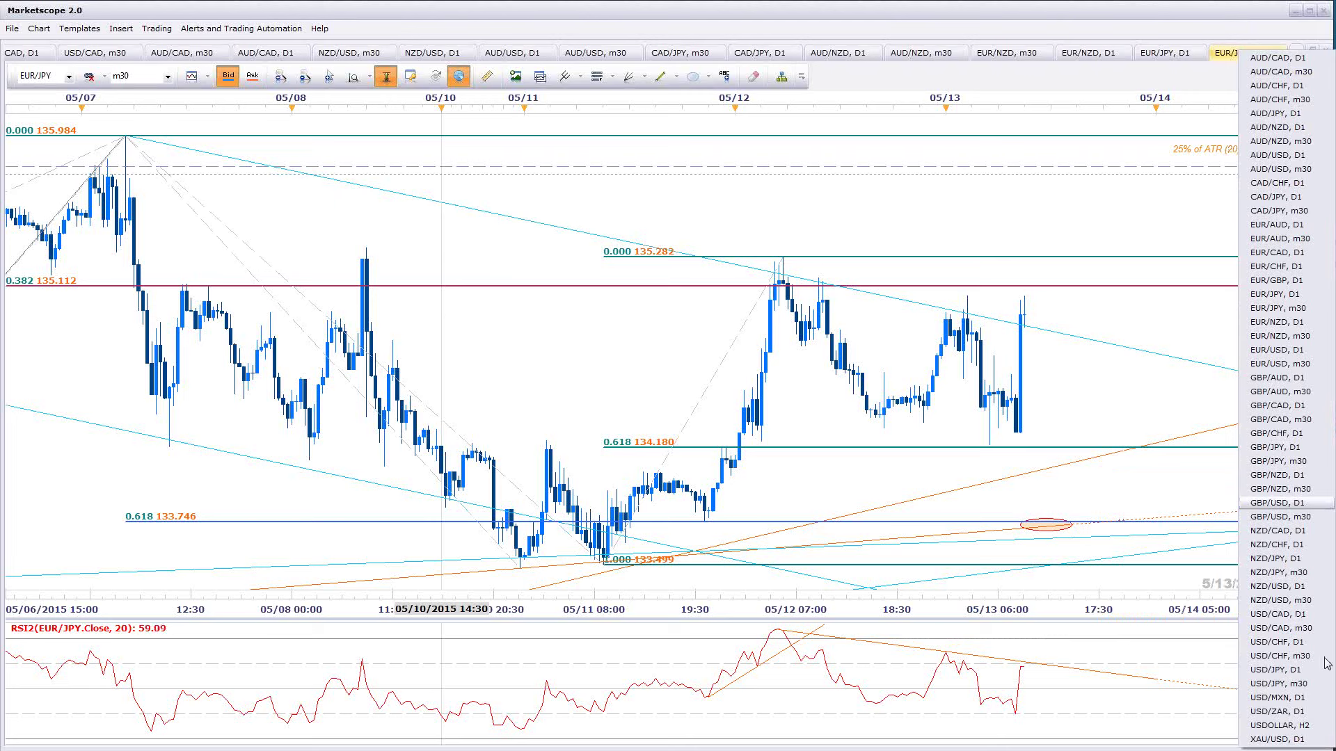
{"action": "key", "text": "Escape"}
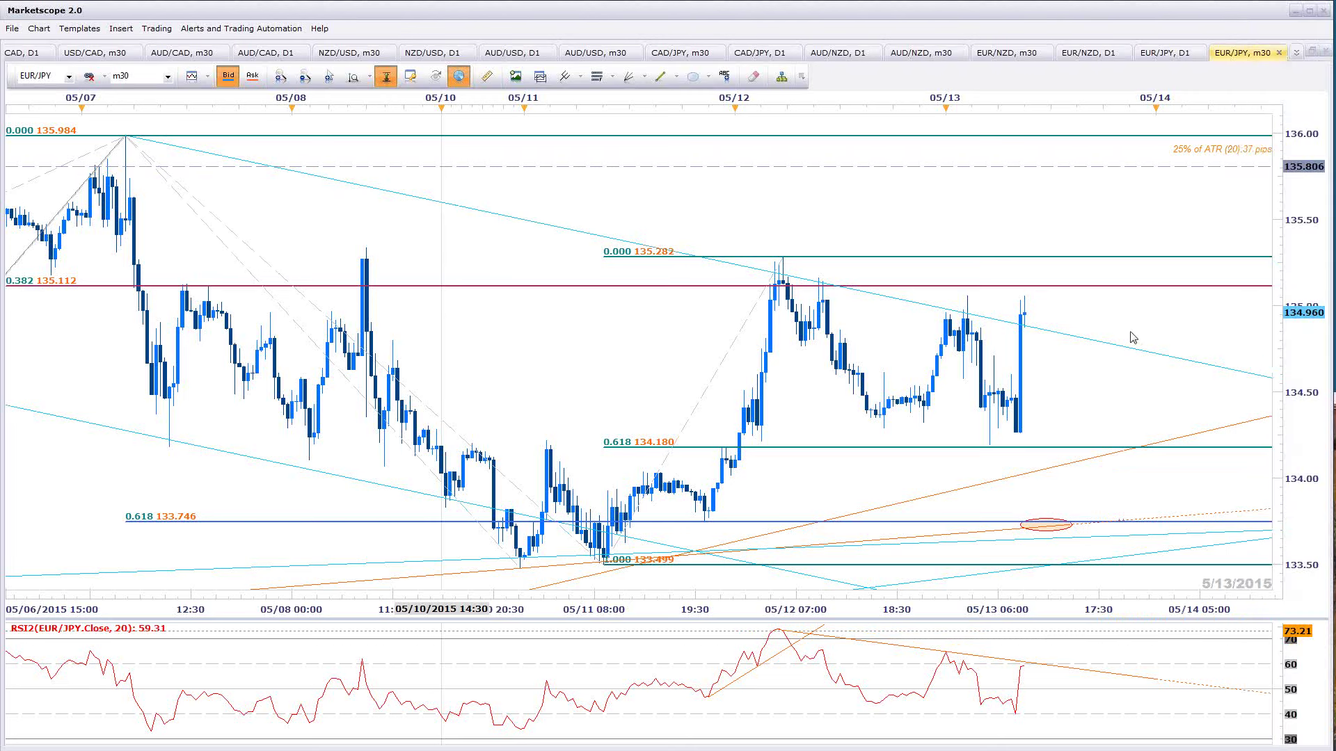
{"action": "left_click", "coordinate": [1297, 54]}
{"action": "left_click", "coordinate": [1300, 132]}
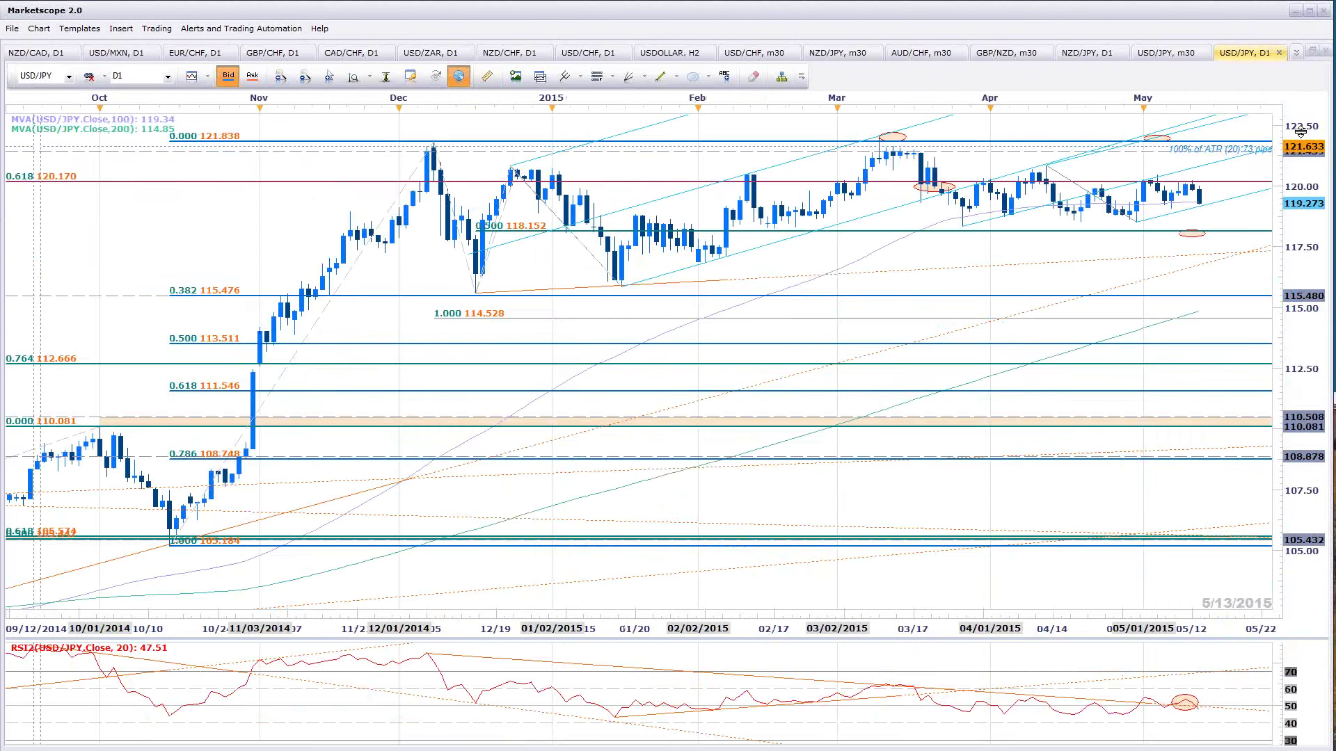
{"action": "left_click", "coordinate": [1202, 210]}
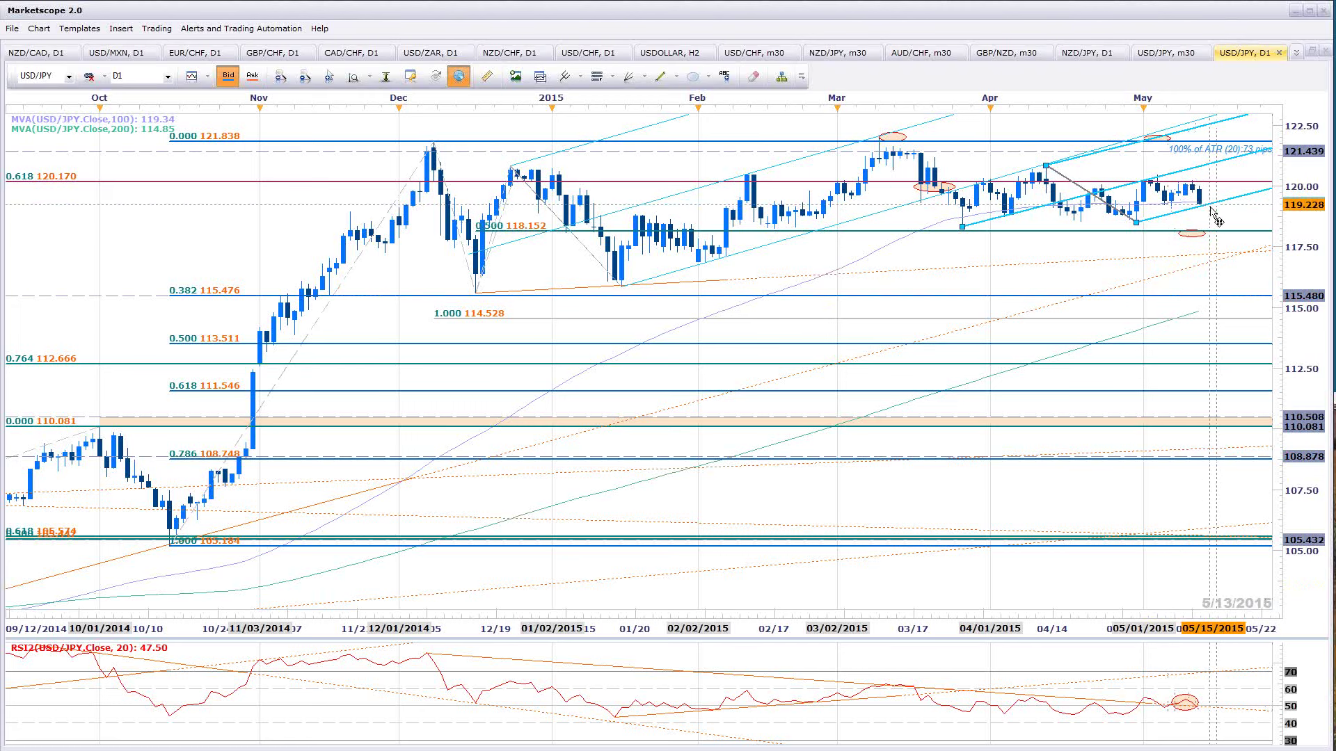
{"action": "scroll", "coordinate": [1185, 746], "scroll_direction": "down", "scroll_amount": 2}
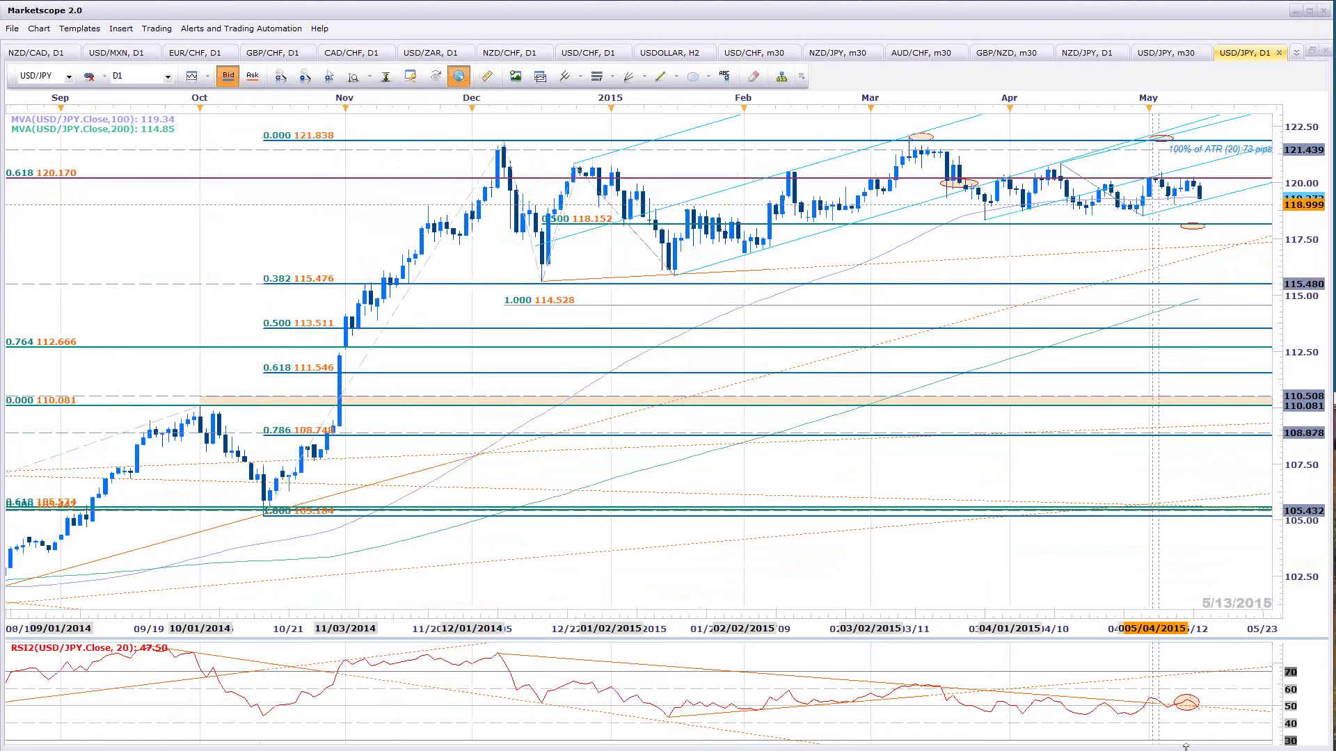
{"action": "scroll", "coordinate": [1185, 741], "scroll_direction": "down", "scroll_amount": 2}
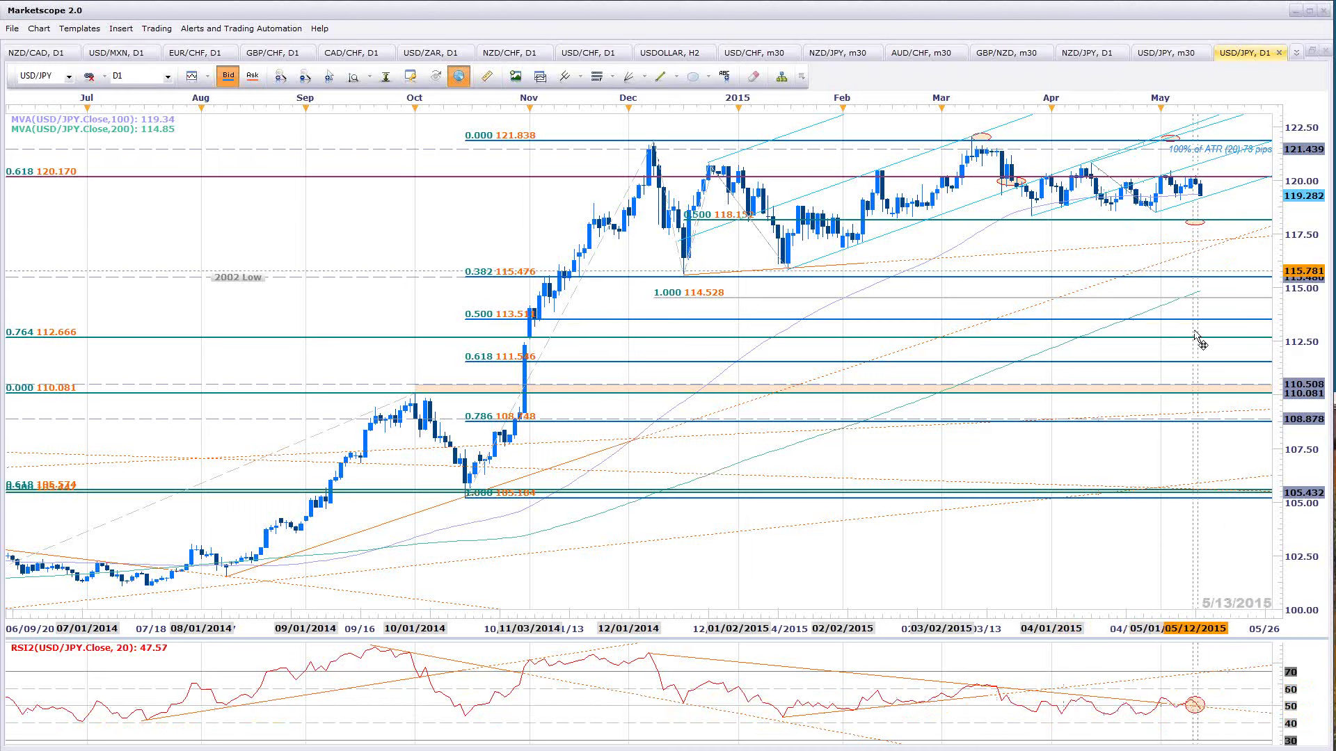
Examine the USD/JPY D1 chart's upper channel lines and highs around the rising channel anchored at the April high
{"action": "left_click_drag", "start_coordinate": [1219, 200], "coordinate": [1252, 396]}
{"action": "left_click_drag", "start_coordinate": [1278, 463], "coordinate": [1289, 389]}
{"action": "scroll", "coordinate": [1288, 390], "scroll_direction": "up", "scroll_amount": 2}
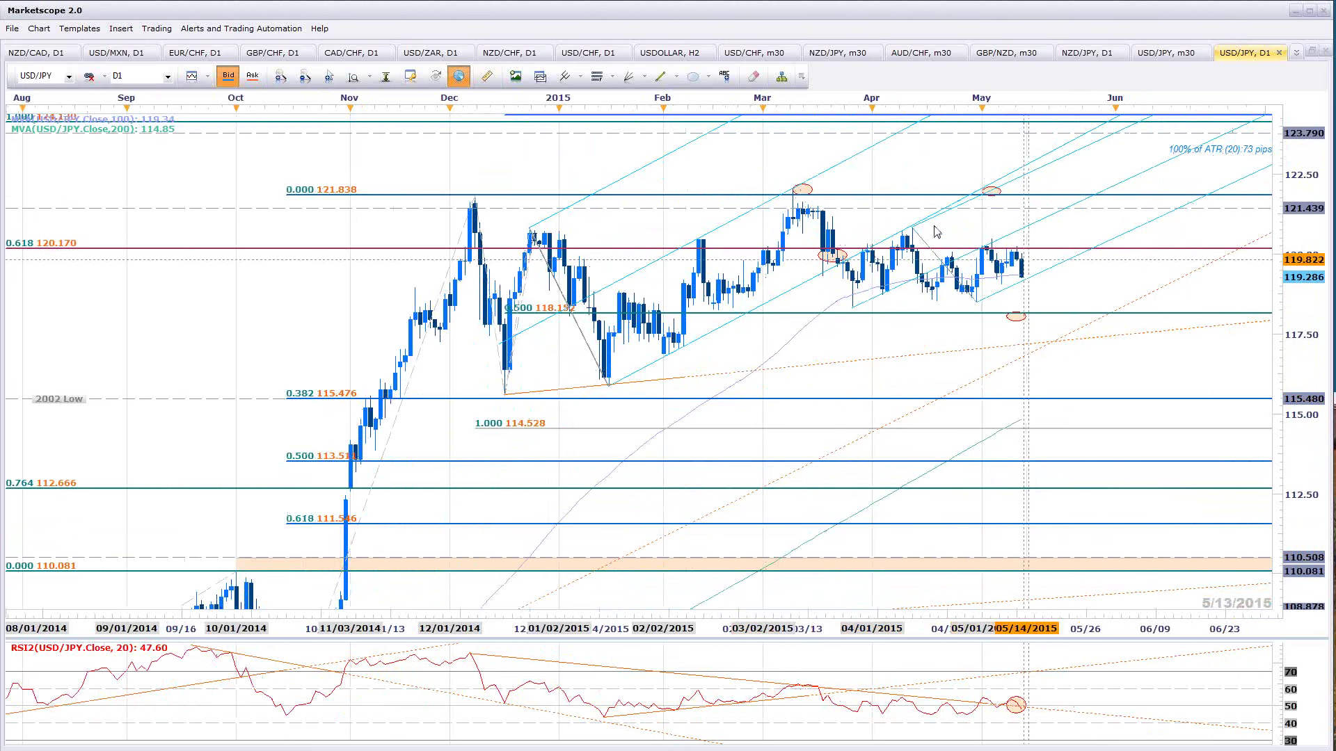
{"action": "scroll", "coordinate": [1132, 329], "scroll_direction": "up", "scroll_amount": 3}
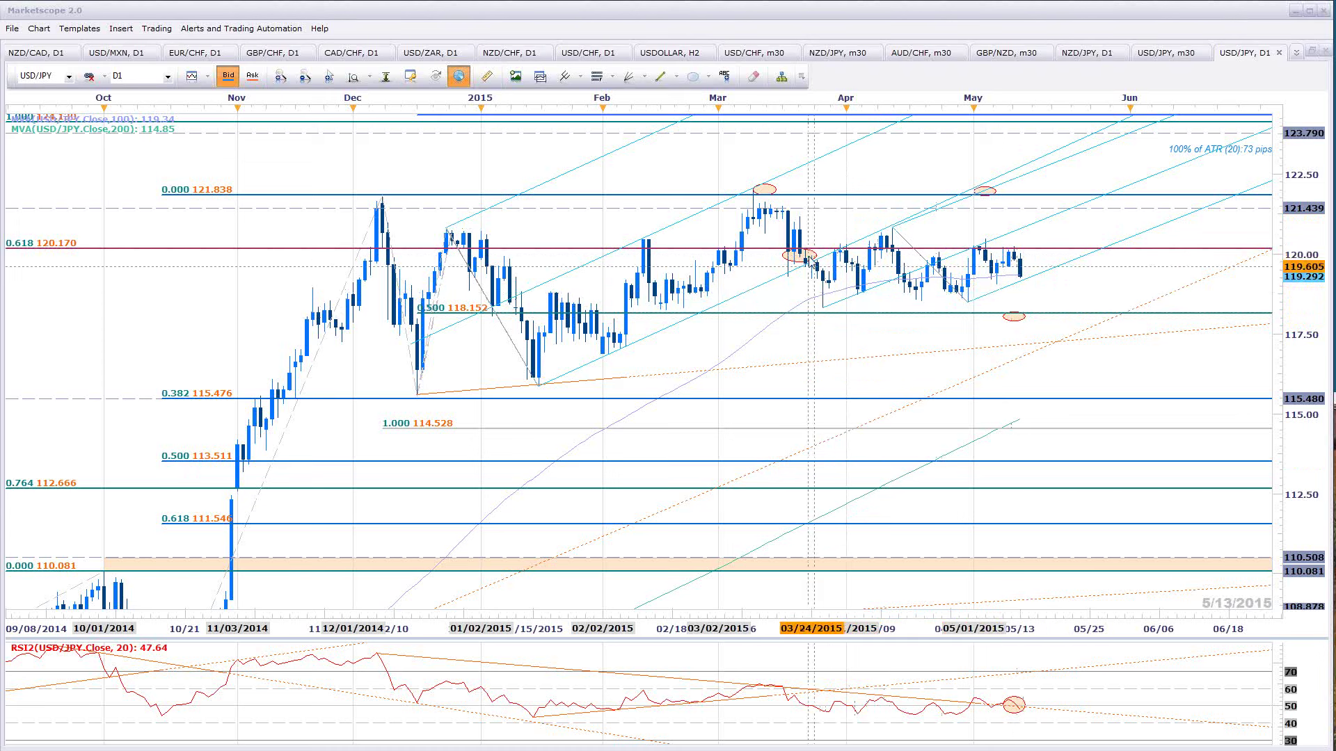
{"action": "left_click", "coordinate": [894, 230]}
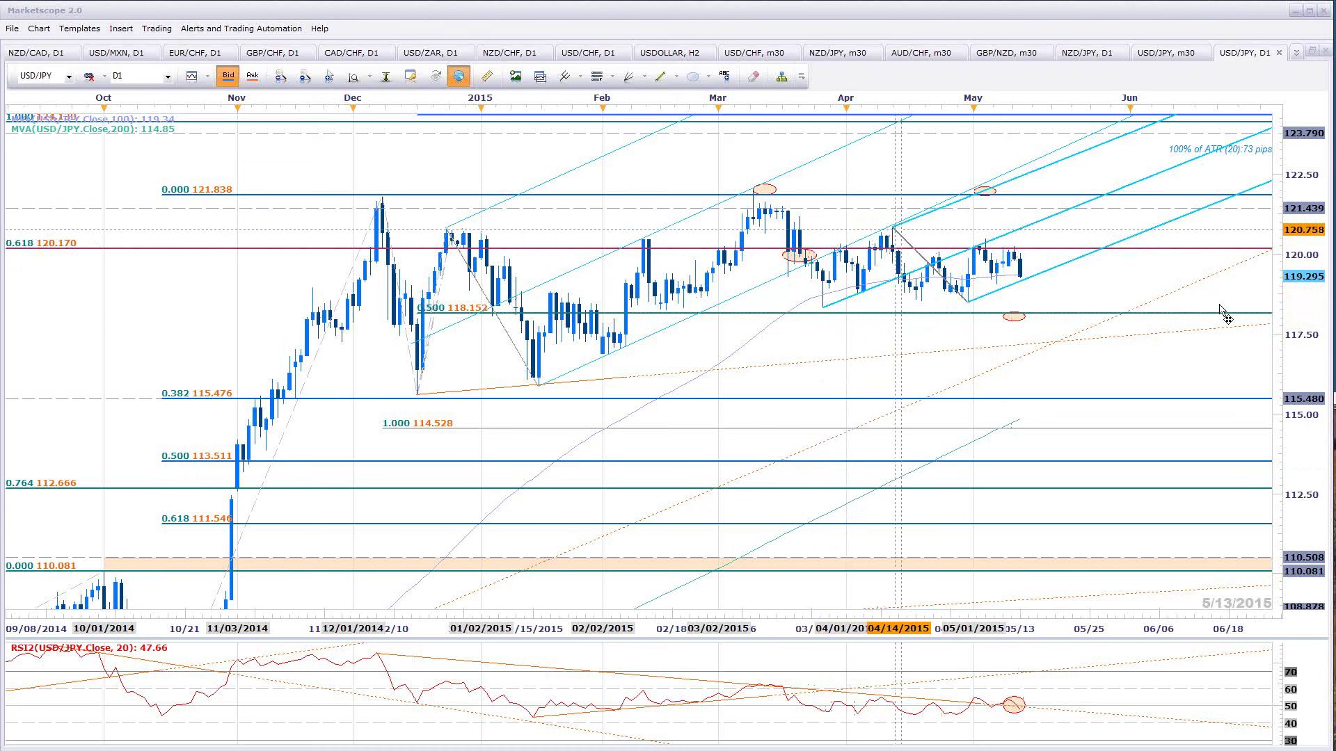
{"action": "left_click", "coordinate": [1136, 286]}
{"action": "scroll", "coordinate": [1136, 286], "scroll_direction": "up", "scroll_amount": 2}
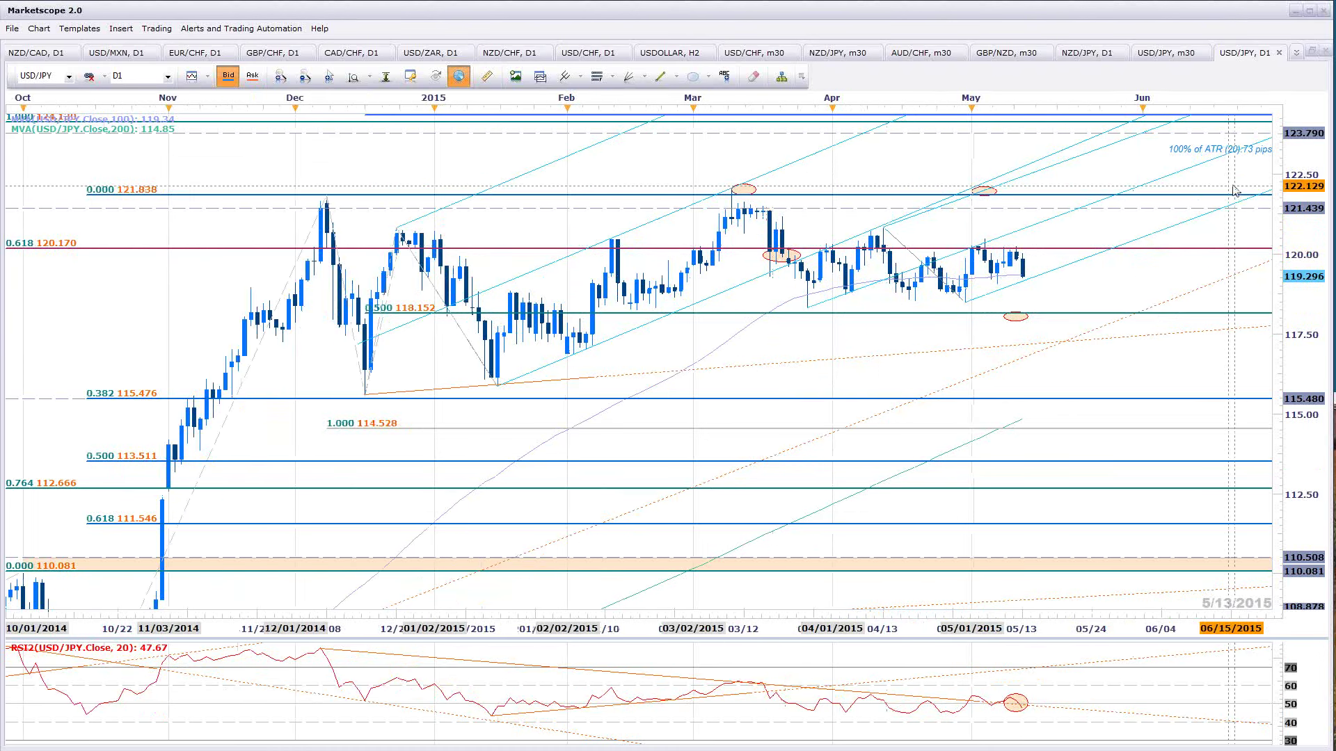
Open the USD/JPY m30 chart and examine its channels and Fibonacci levels from mid-February to the latest drop
{"action": "left_click", "coordinate": [1178, 50]}
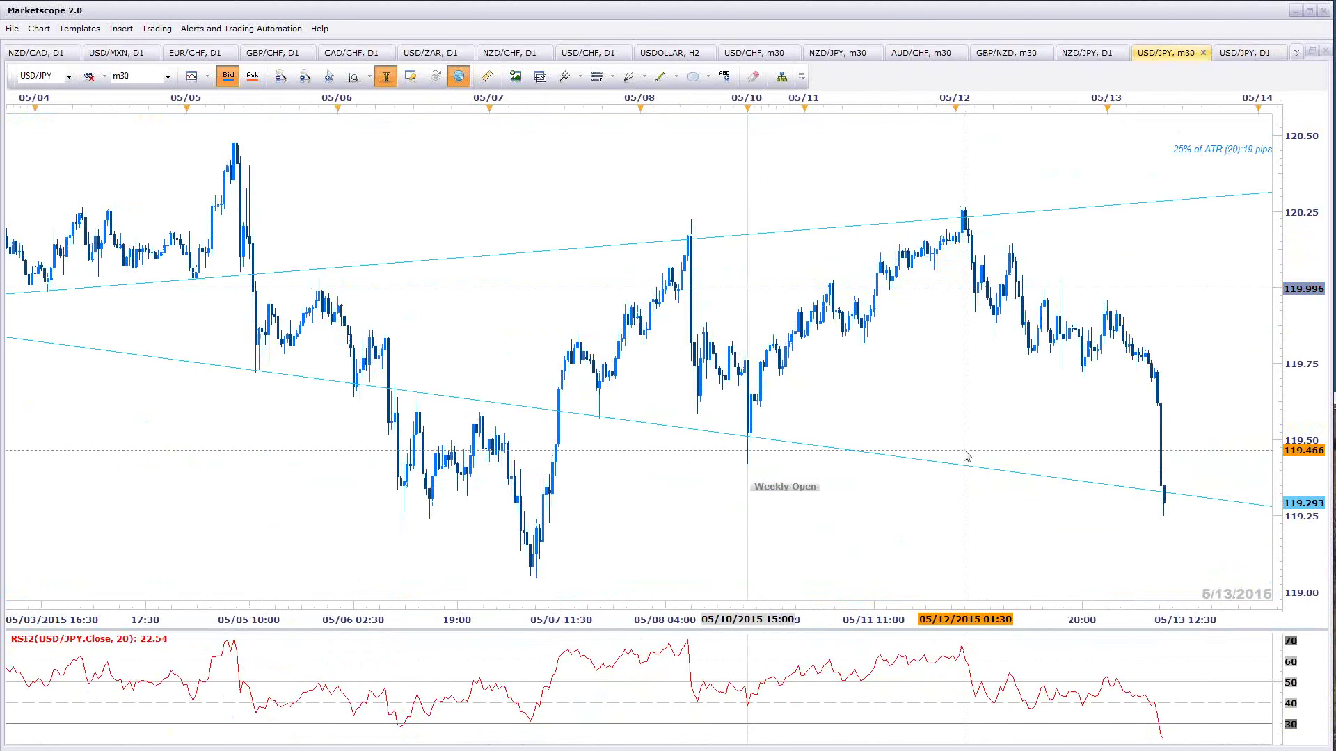
{"action": "scroll", "coordinate": [1029, 390], "scroll_direction": "down", "scroll_amount": 10}
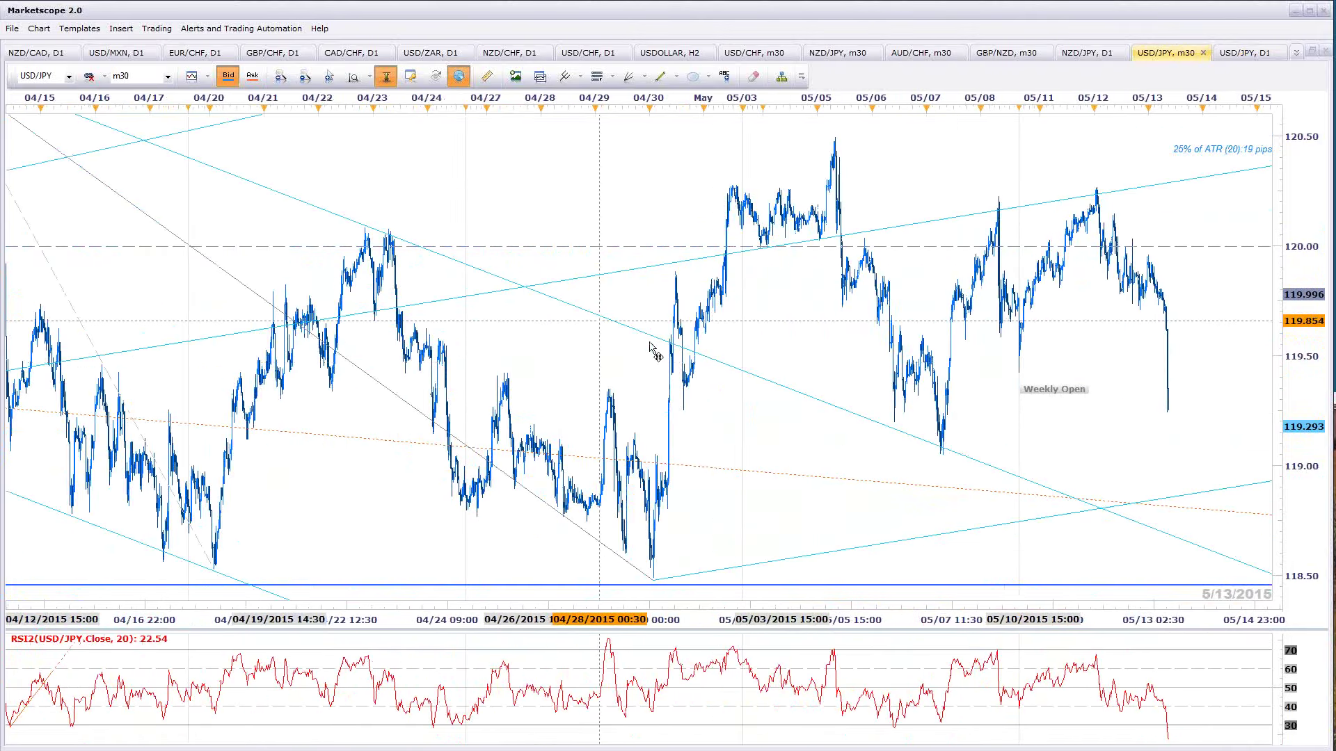
{"action": "scroll", "coordinate": [650, 346], "scroll_direction": "down", "scroll_amount": 8}
{"action": "scroll", "coordinate": [1219, 366], "scroll_direction": "down", "scroll_amount": 8}
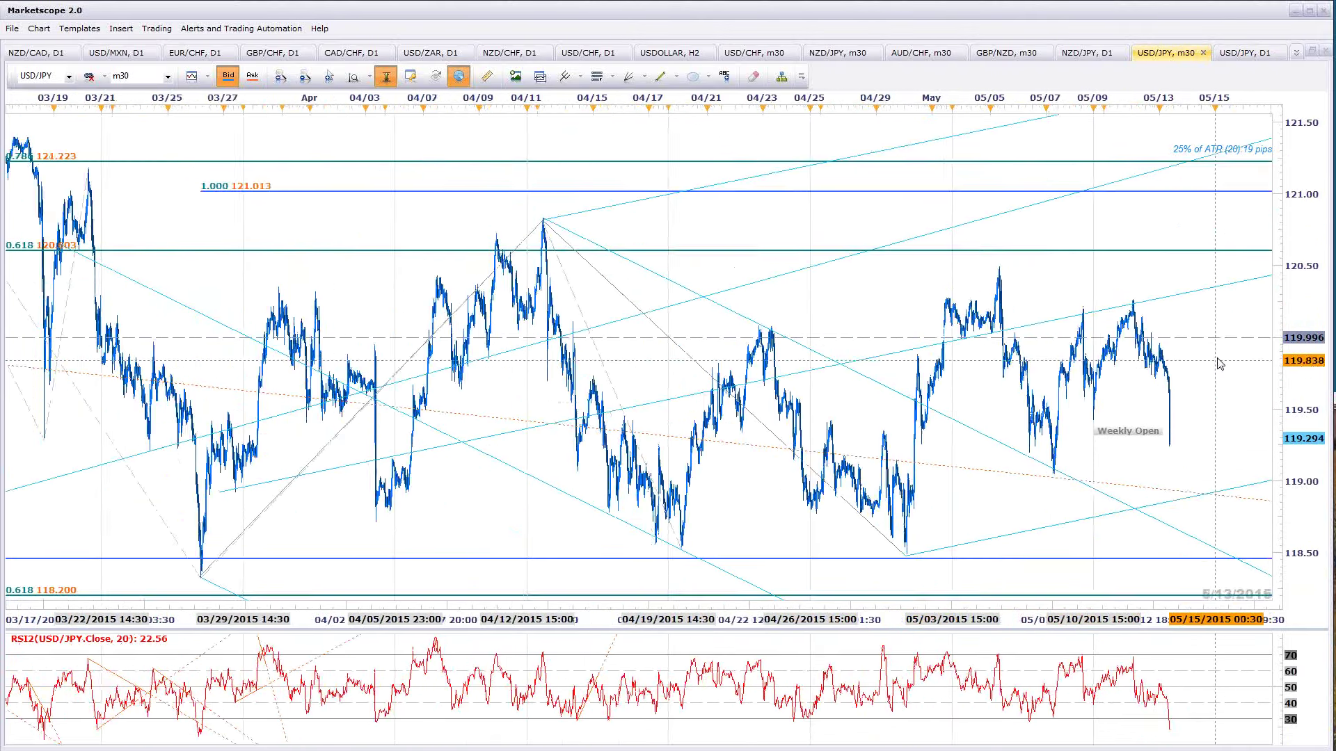
{"action": "scroll", "coordinate": [1220, 373], "scroll_direction": "down", "scroll_amount": 3}
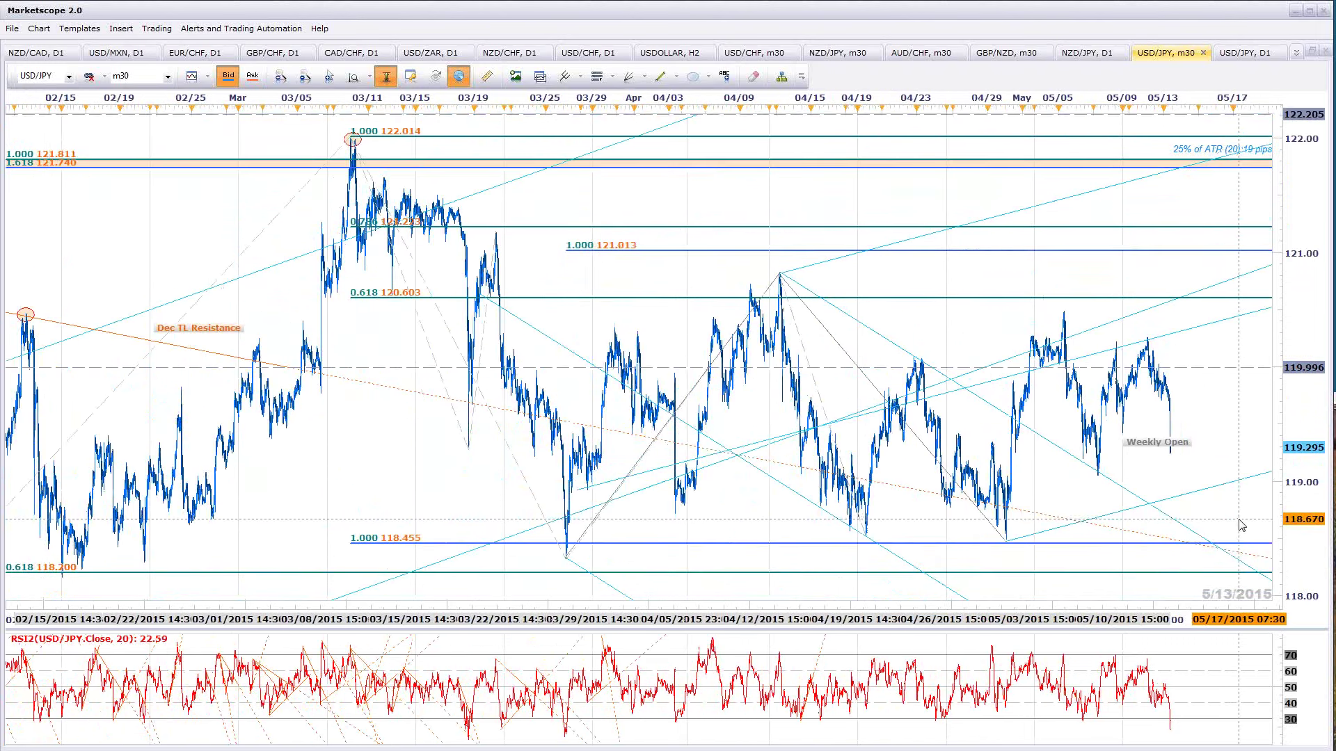
{"action": "scroll", "coordinate": [1264, 501], "scroll_direction": "up", "scroll_amount": 6}
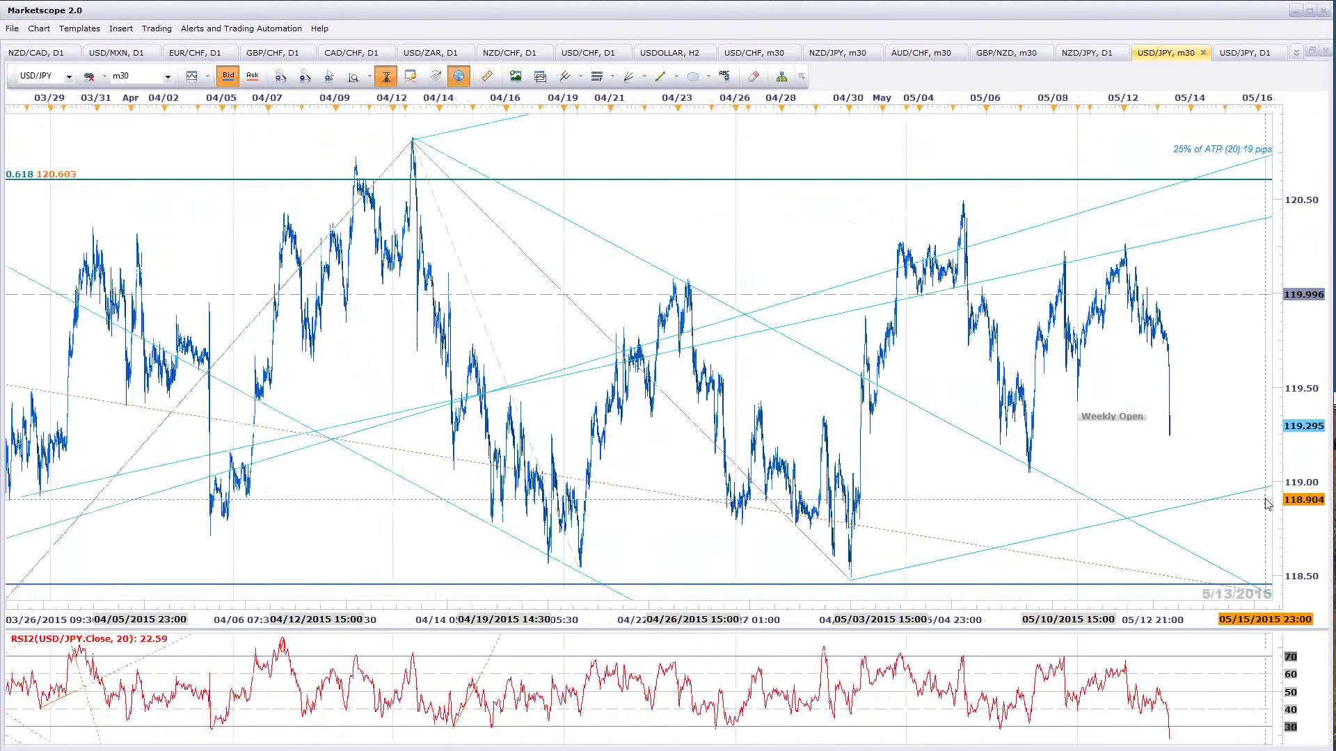
{"action": "scroll", "coordinate": [1264, 501], "scroll_direction": "up", "scroll_amount": 1}
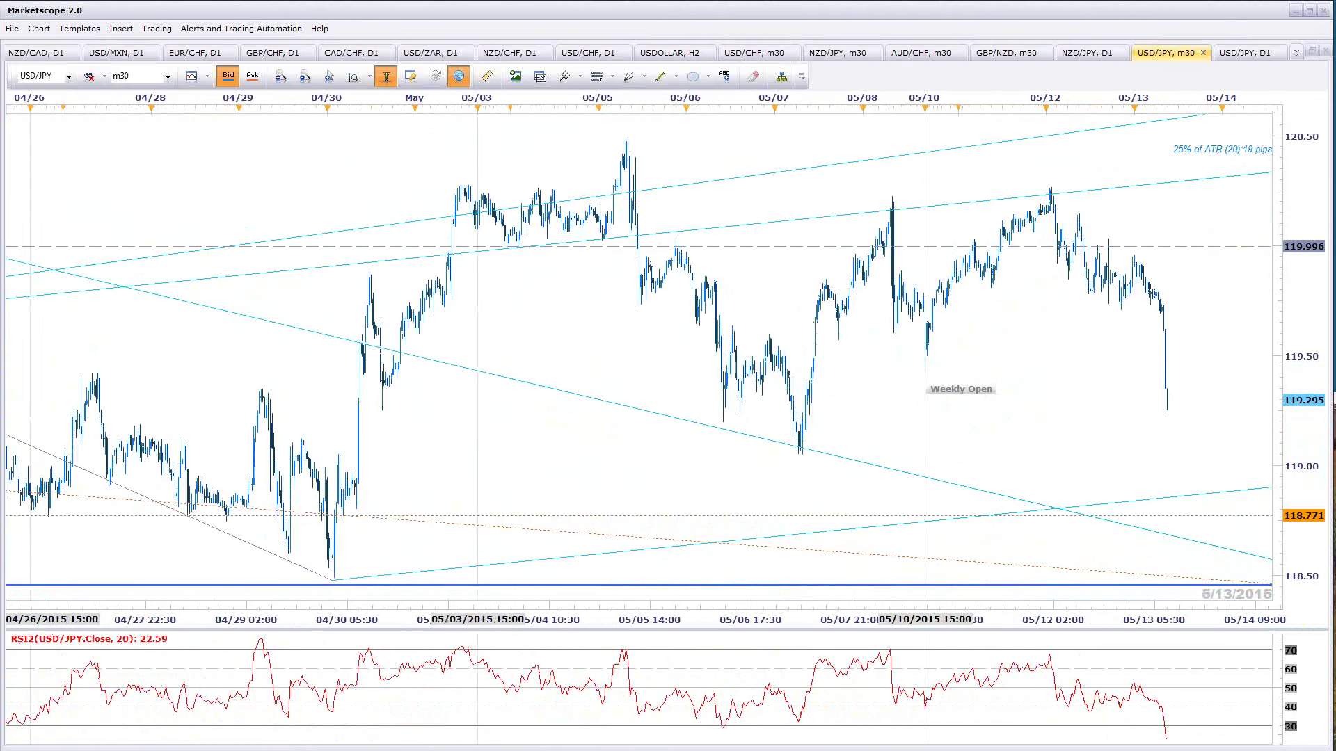
Bring up the floating USD/JPY m5 chart over the m30 chart and inspect its session ranges and RSI back to 11 May
{"action": "key", "text": "alt+Tab"}
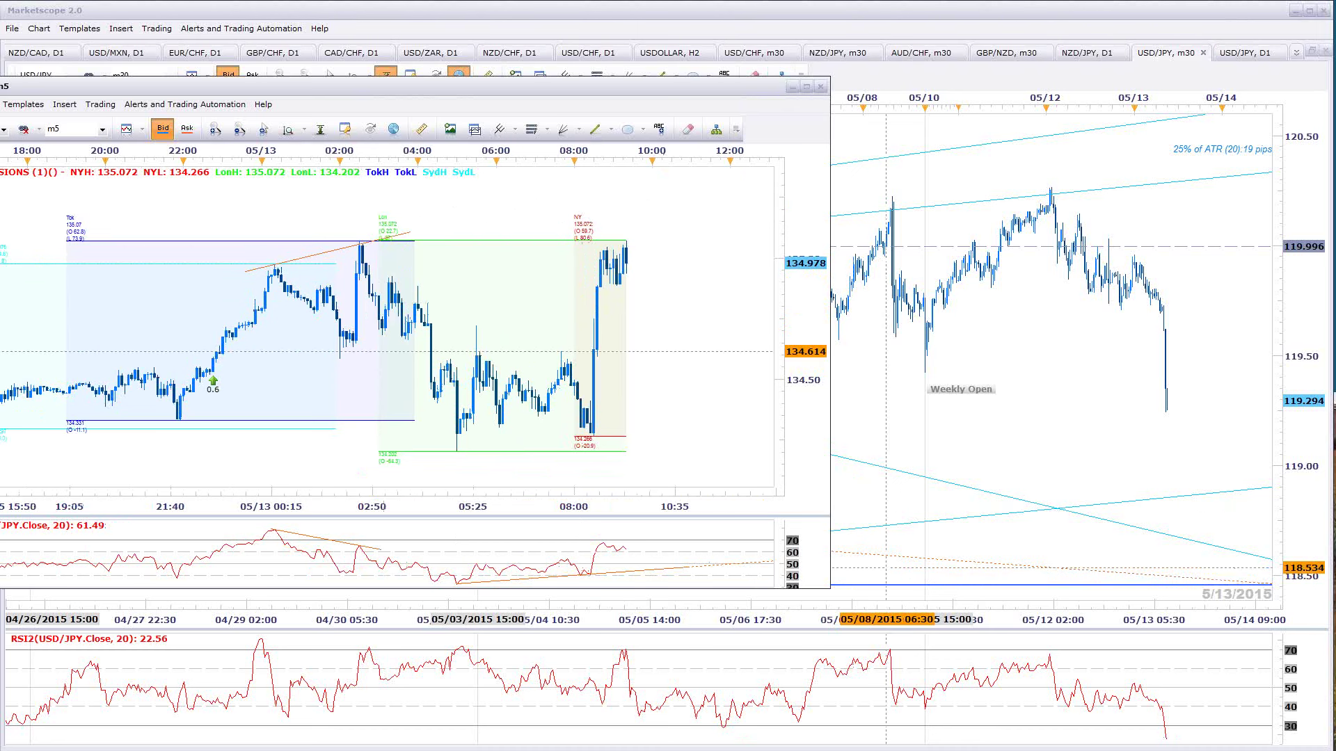
{"action": "key", "text": "alt+Tab"}
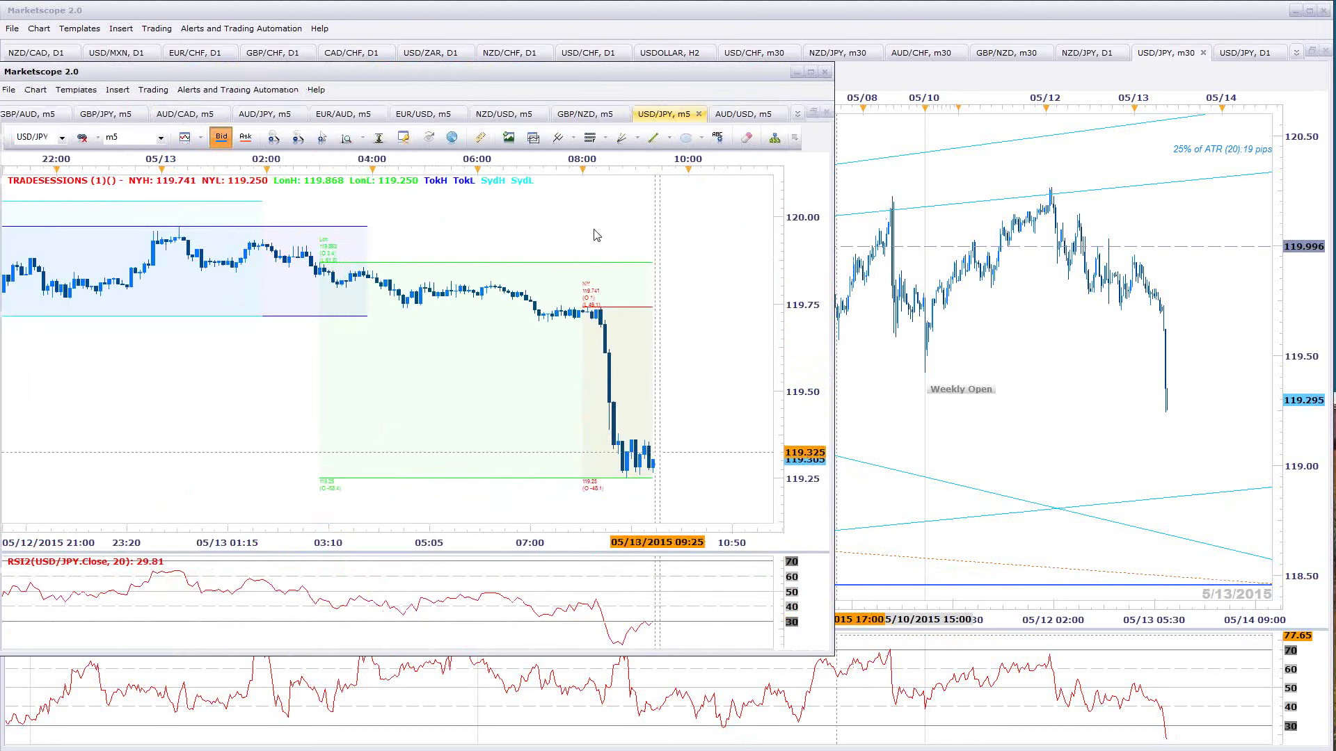
{"action": "scroll", "coordinate": [739, 214], "scroll_direction": "down", "scroll_amount": 2}
{"action": "left_click_drag", "start_coordinate": [734, 72], "coordinate": [869, 44]}
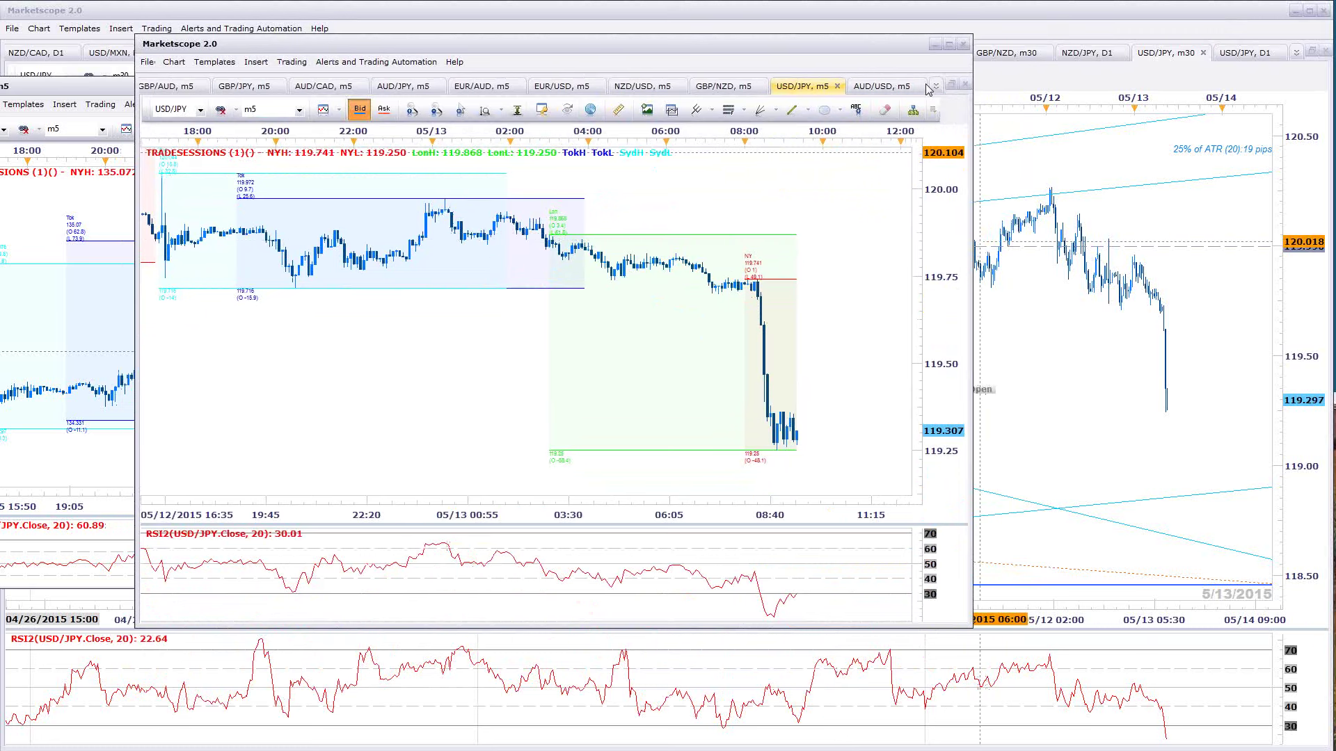
{"action": "scroll", "coordinate": [840, 470], "scroll_direction": "down", "scroll_amount": 3}
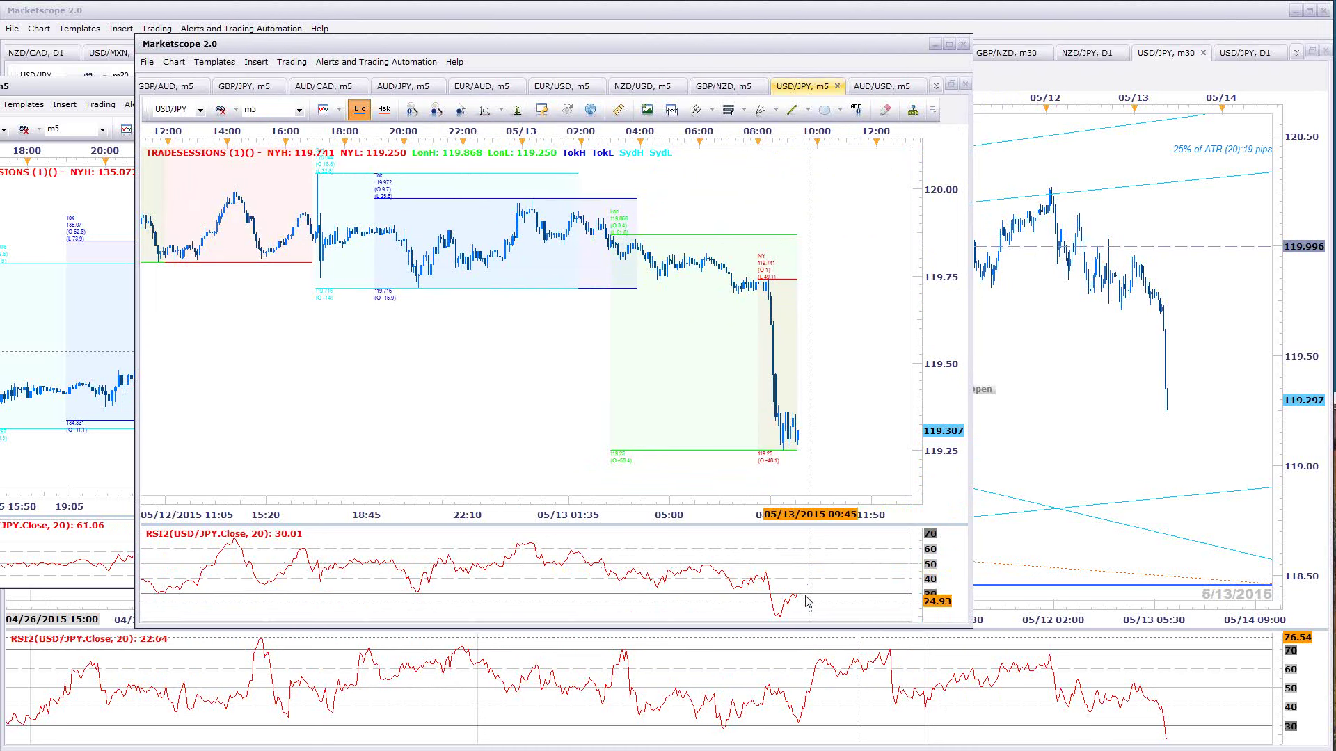
{"action": "scroll", "coordinate": [835, 613], "scroll_direction": "down", "scroll_amount": 3}
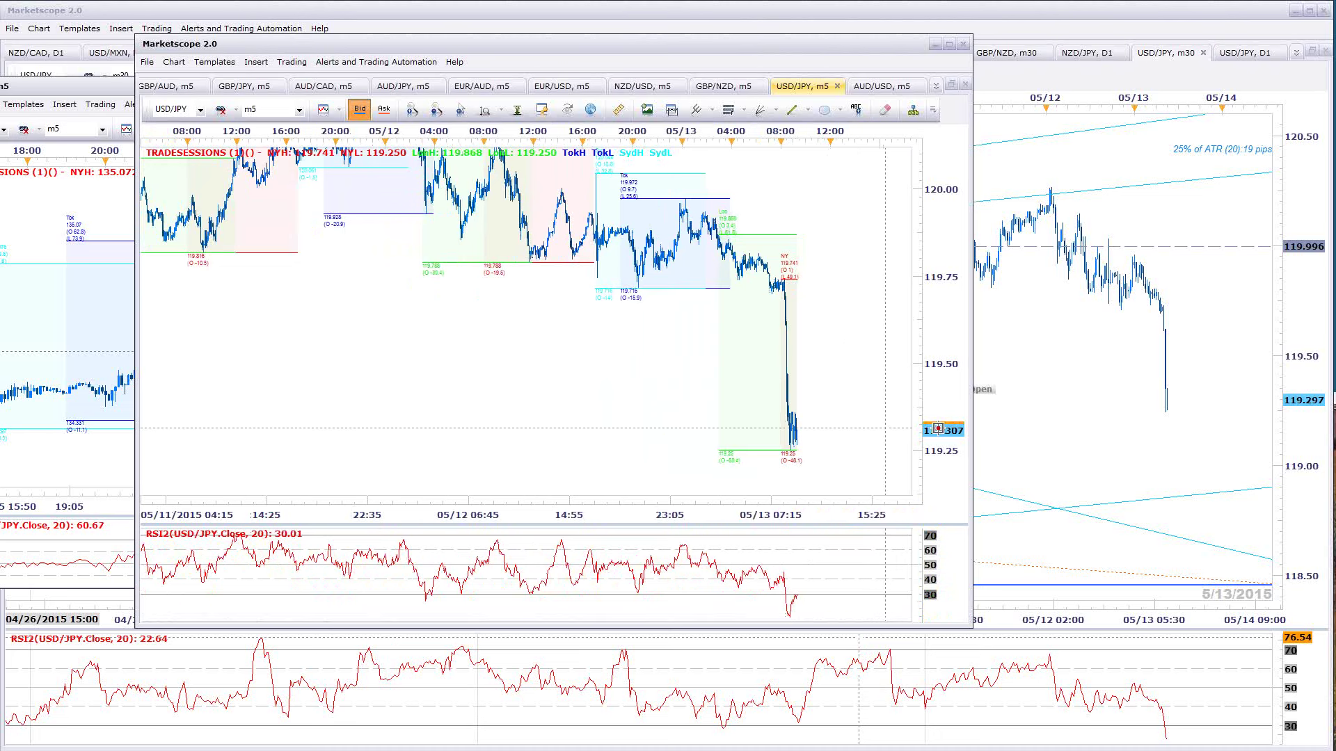
Examine the USD/JPY m5 New York session drop against the London and Tokyo ranges of 13 May
{"action": "left_click", "coordinate": [1183, 435]}
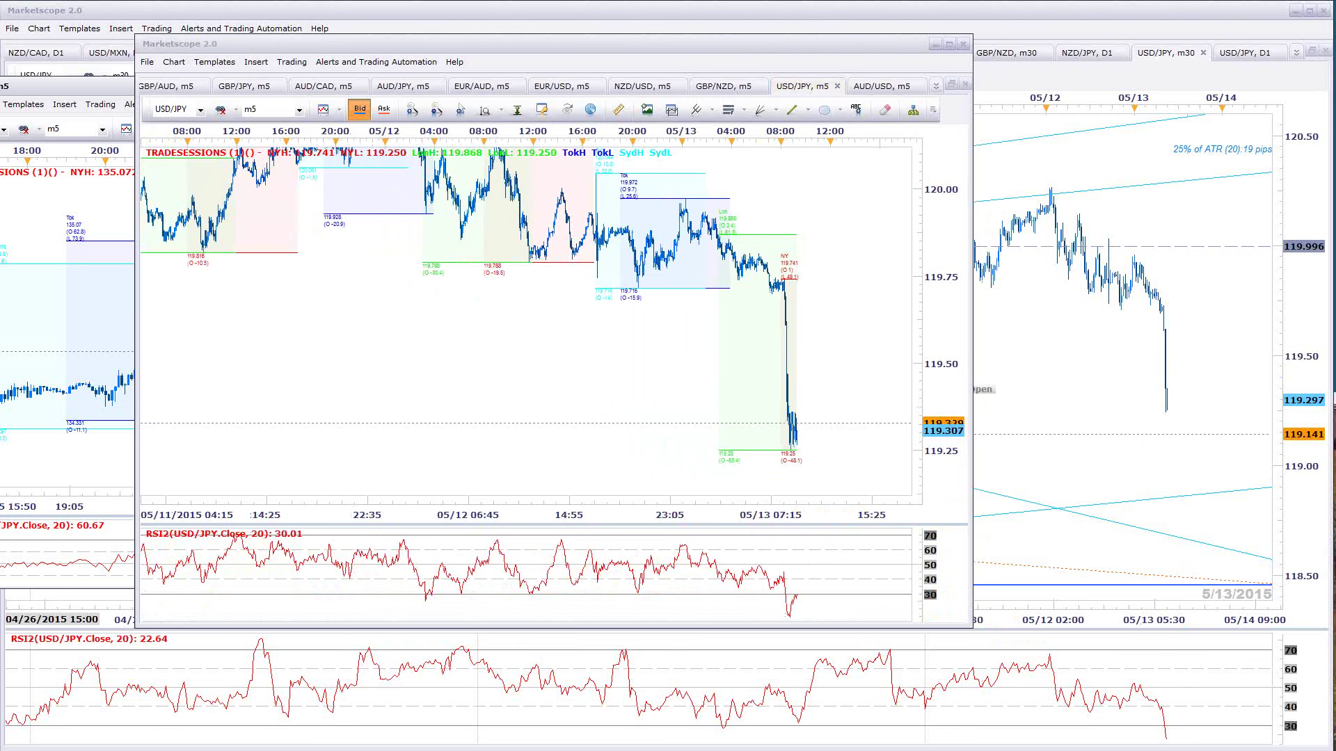
{"action": "left_click", "coordinate": [840, 387]}
{"action": "scroll", "coordinate": [842, 381], "scroll_direction": "up", "scroll_amount": 3}
{"action": "scroll", "coordinate": [842, 381], "scroll_direction": "up", "scroll_amount": 1}
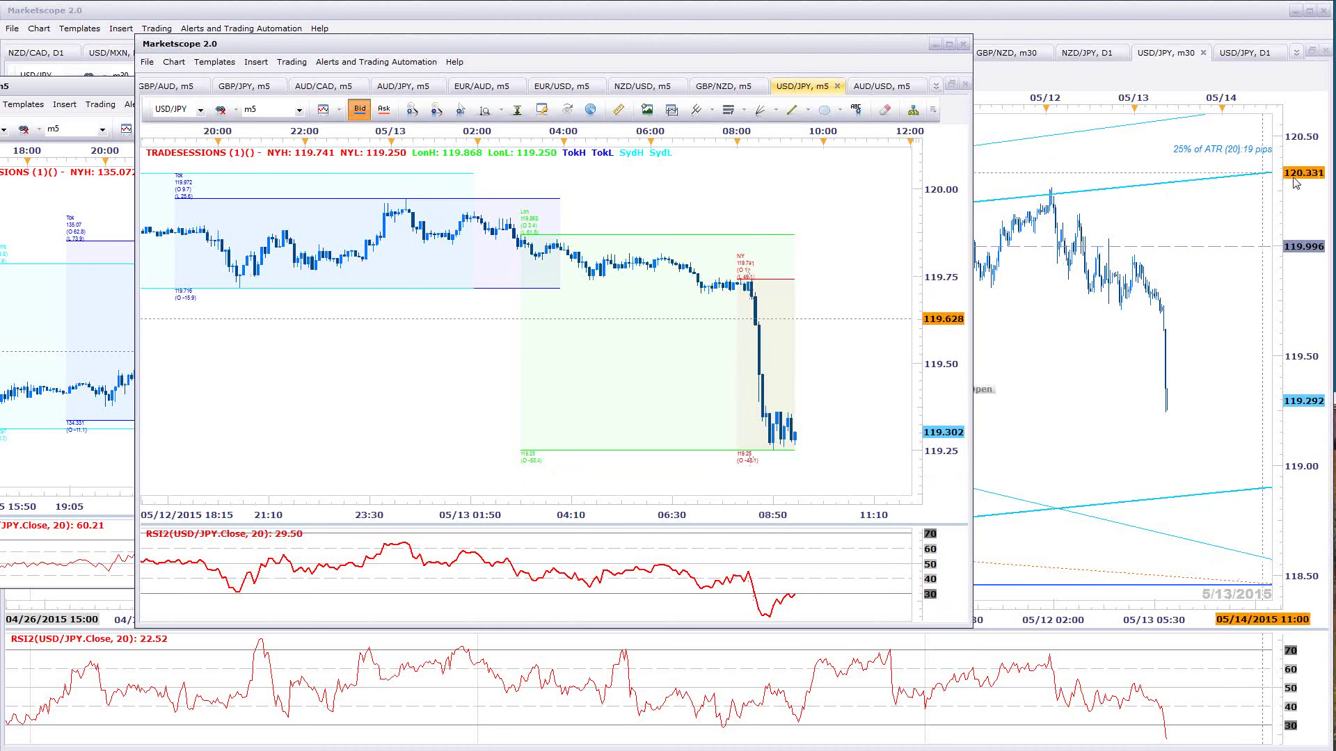
{"action": "mouse_move", "coordinate": [731, 300]}
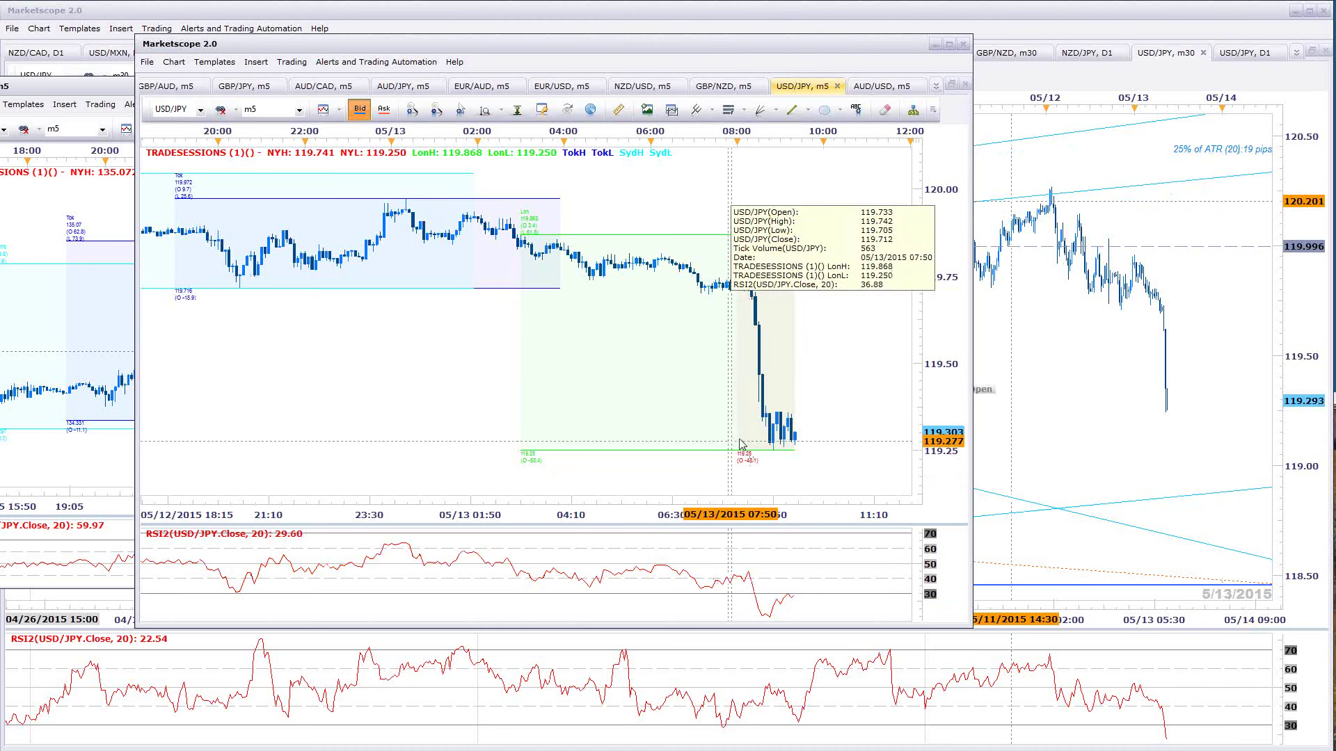
{"action": "left_click_drag", "start_coordinate": [695, 322], "coordinate": [656, 296]}
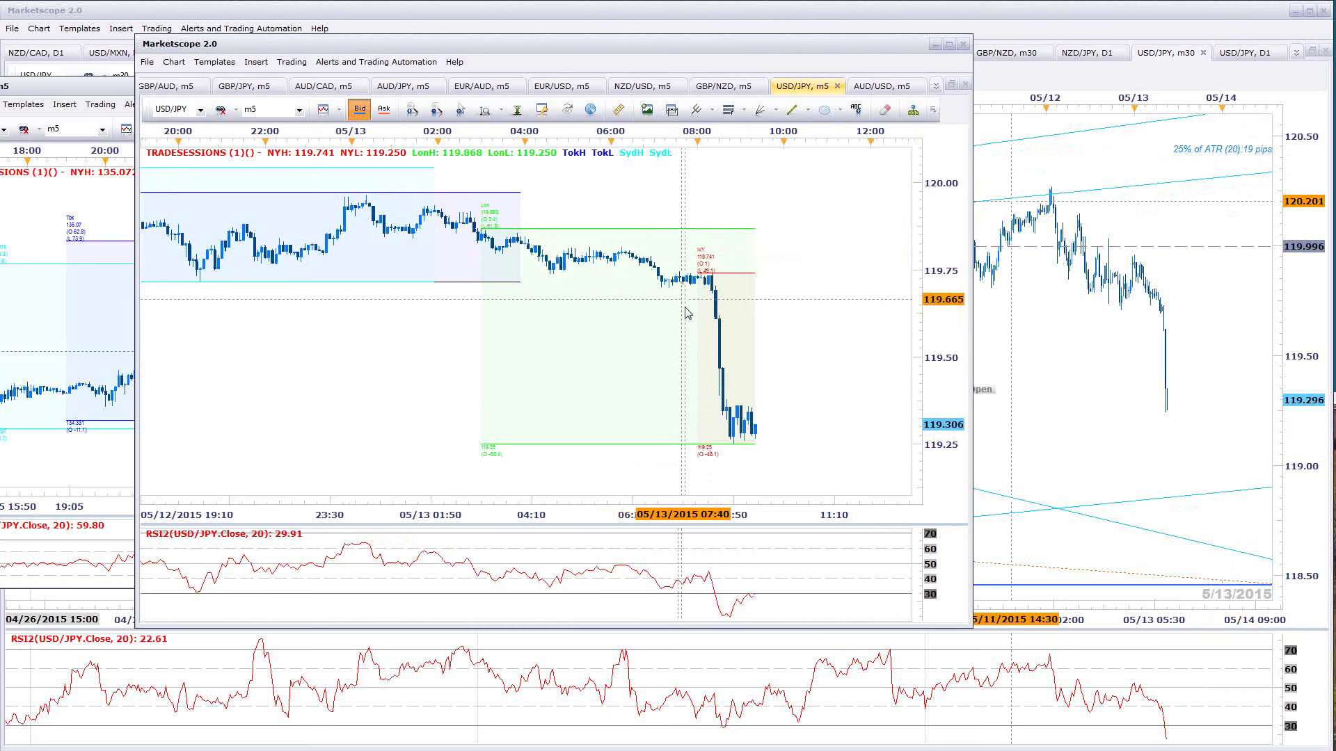
{"action": "scroll", "coordinate": [706, 298], "scroll_direction": "down", "scroll_amount": 1}
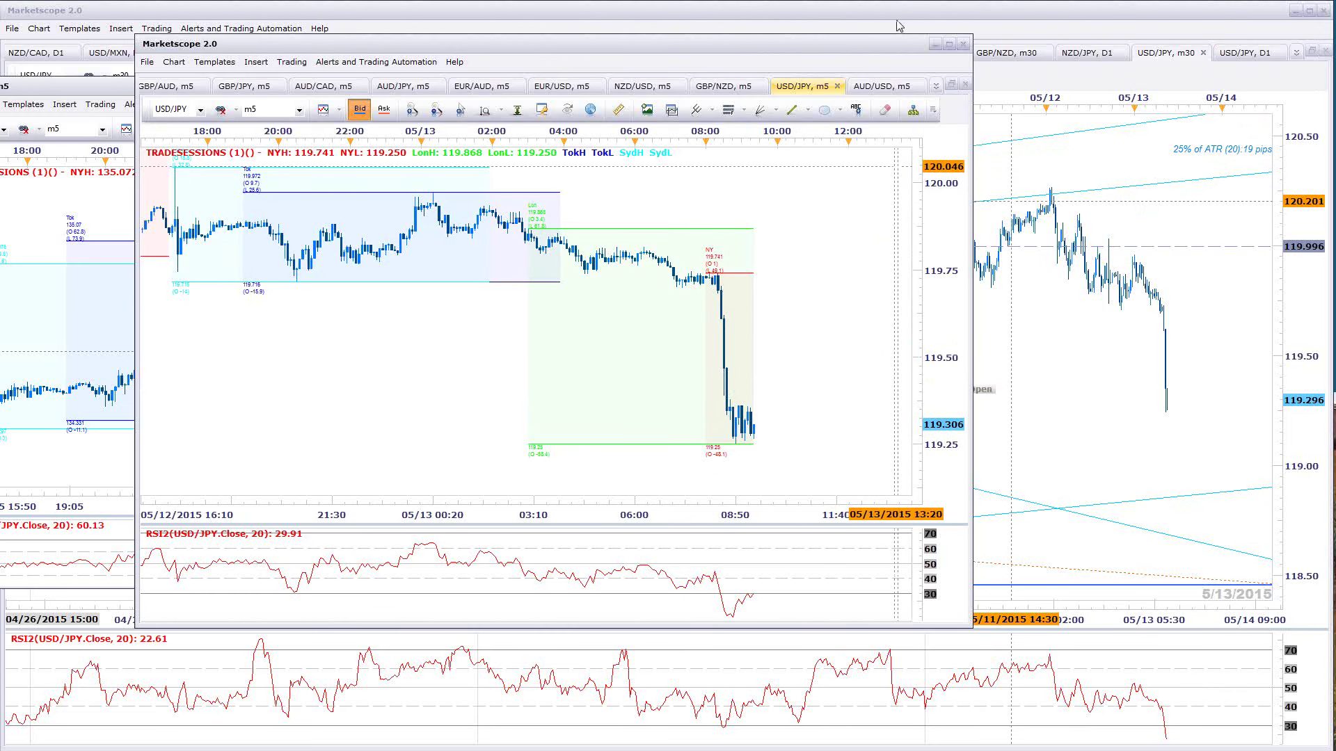
Compare the 12 and 13 May sessions on the USD/JPY m5 chart, and return to the USD/JPY m30 chart's recent price action
{"action": "left_click_drag", "start_coordinate": [917, 53], "coordinate": [999, 59]}
{"action": "scroll", "coordinate": [738, 293], "scroll_direction": "down", "scroll_amount": 1}
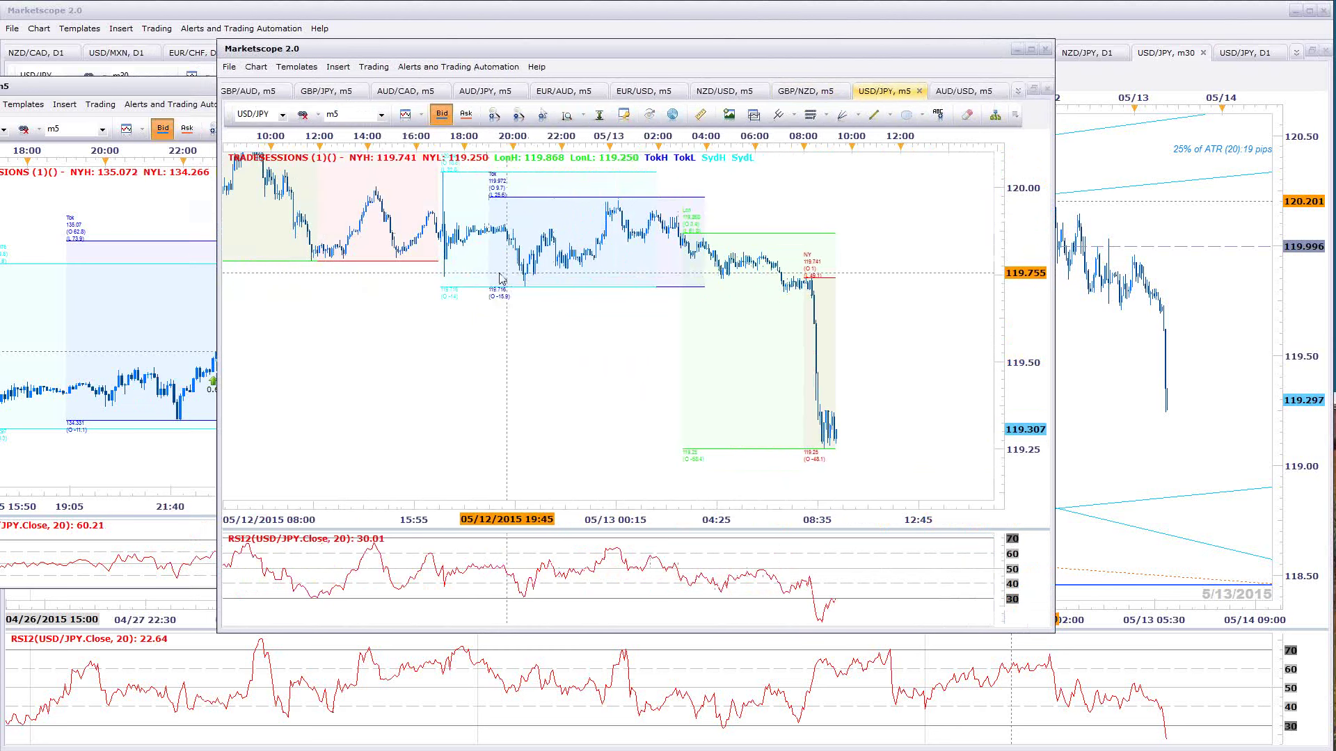
{"action": "scroll", "coordinate": [482, 337], "scroll_direction": "down", "scroll_amount": 1}
{"action": "left_click_drag", "start_coordinate": [482, 338], "coordinate": [555, 412]}
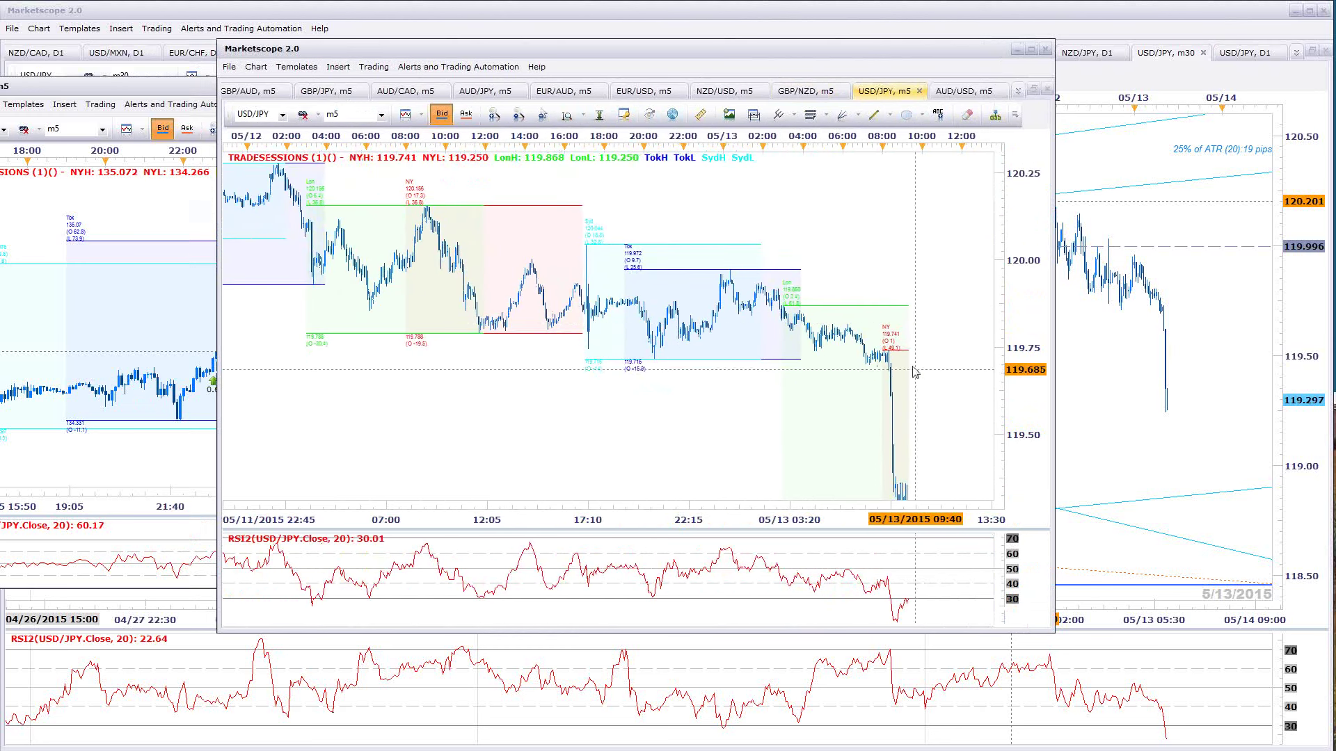
{"action": "scroll", "coordinate": [898, 376], "scroll_direction": "up", "scroll_amount": 2}
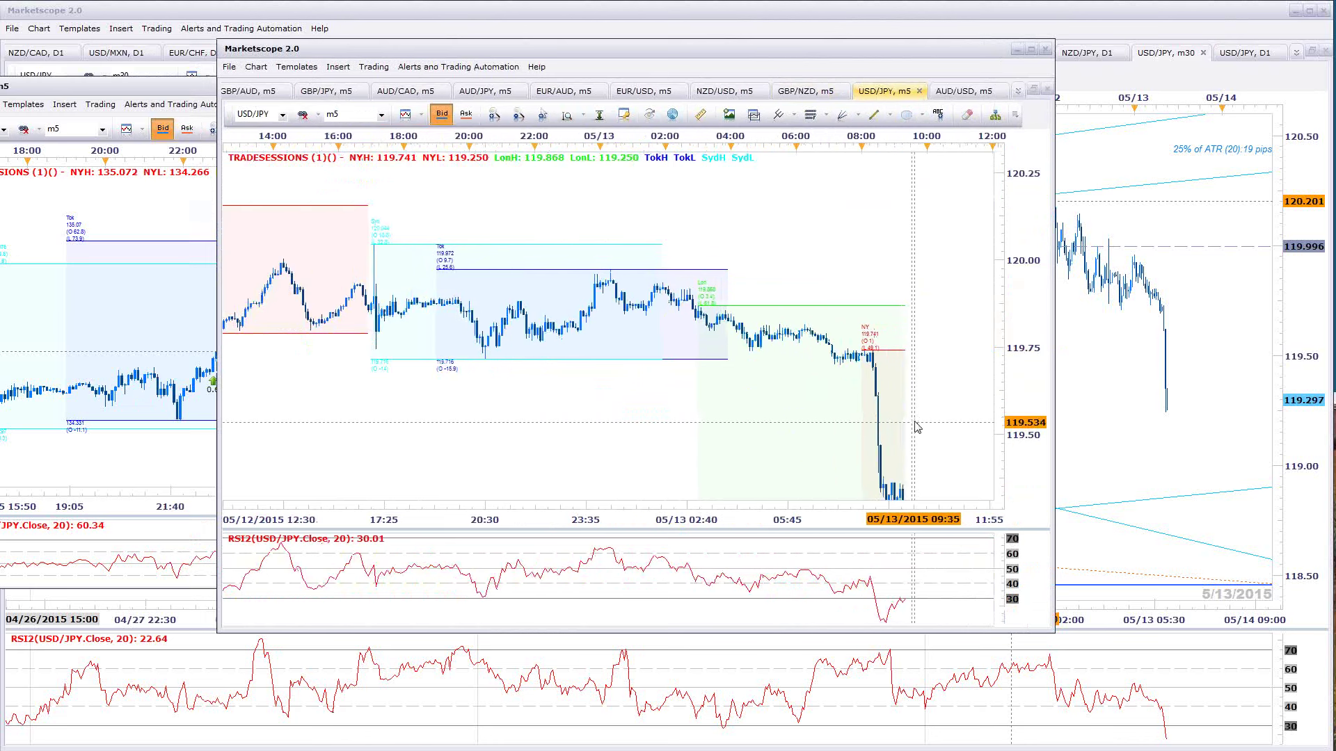
{"action": "left_click", "coordinate": [1198, 398]}
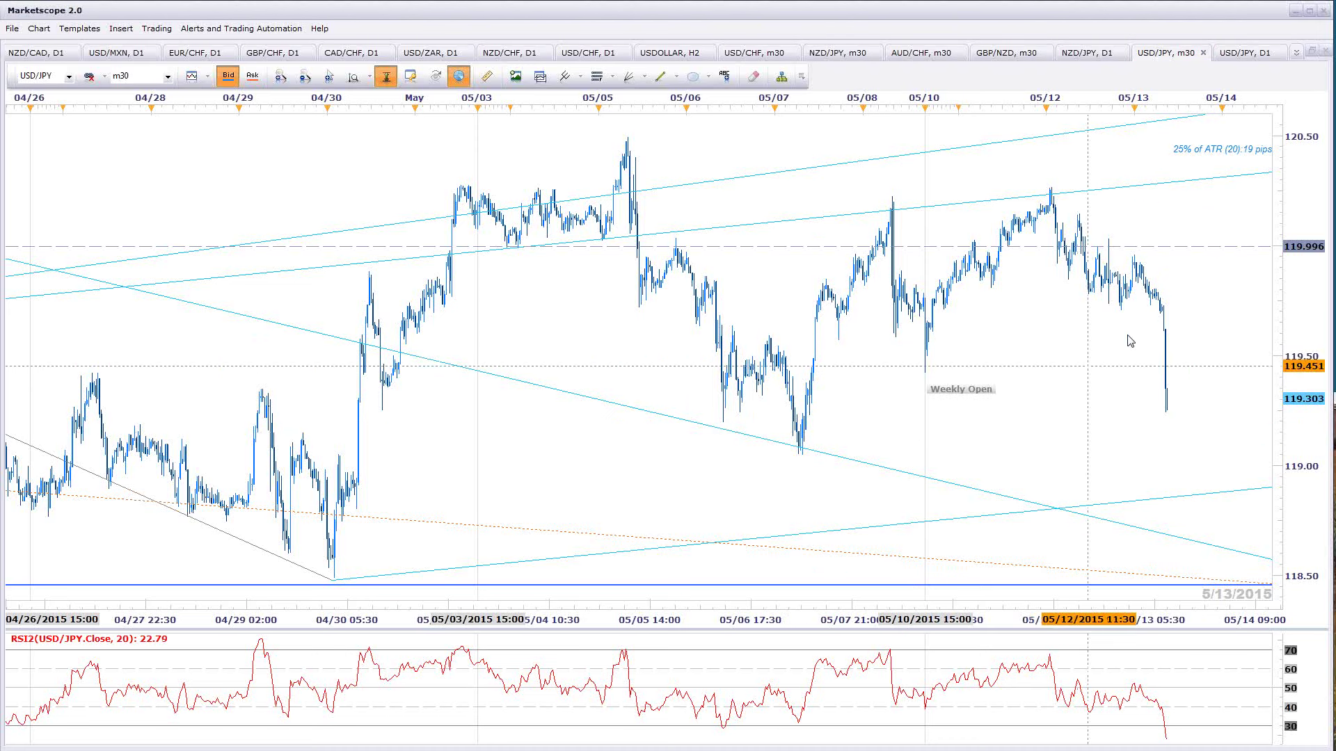
{"action": "scroll", "coordinate": [1149, 341], "scroll_direction": "up", "scroll_amount": 3}
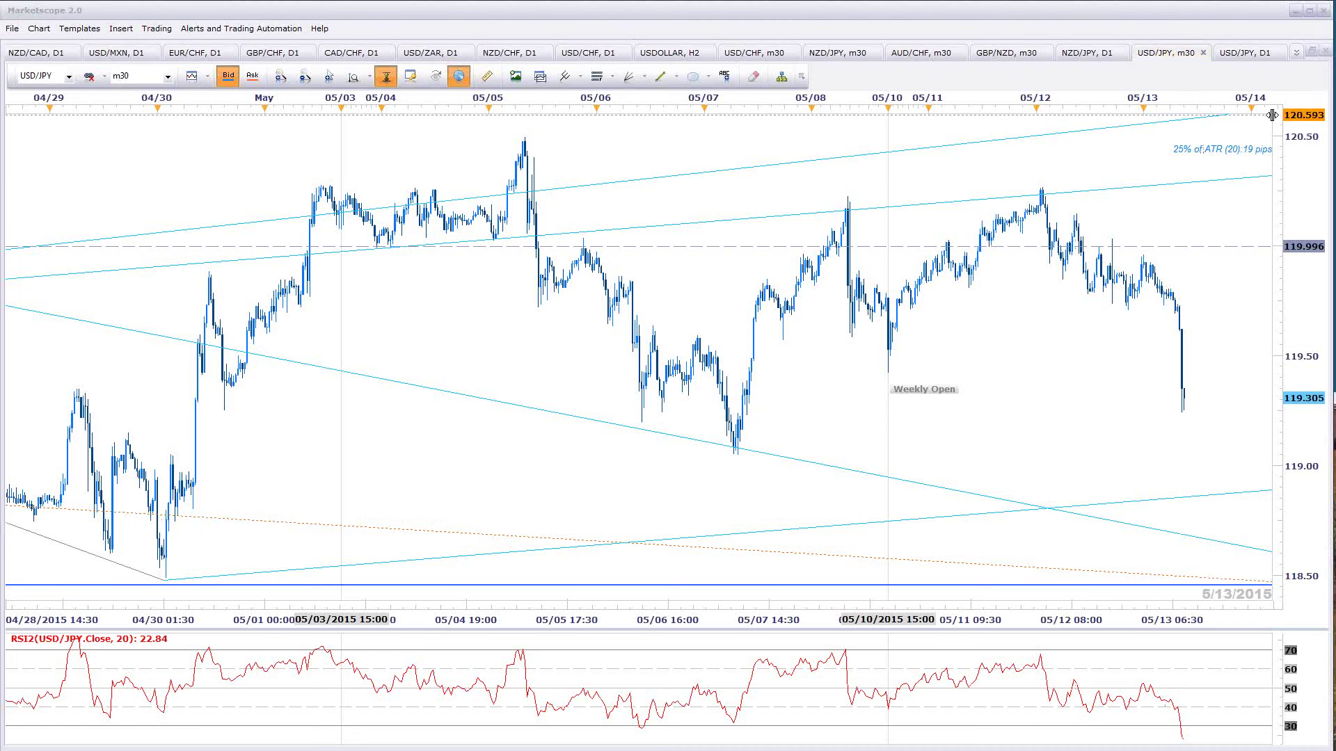
Open the USD/CAD D1 chart and inspect the descending channel and the Fibonacci levels around the latest candles
{"action": "left_click", "coordinate": [1299, 53]}
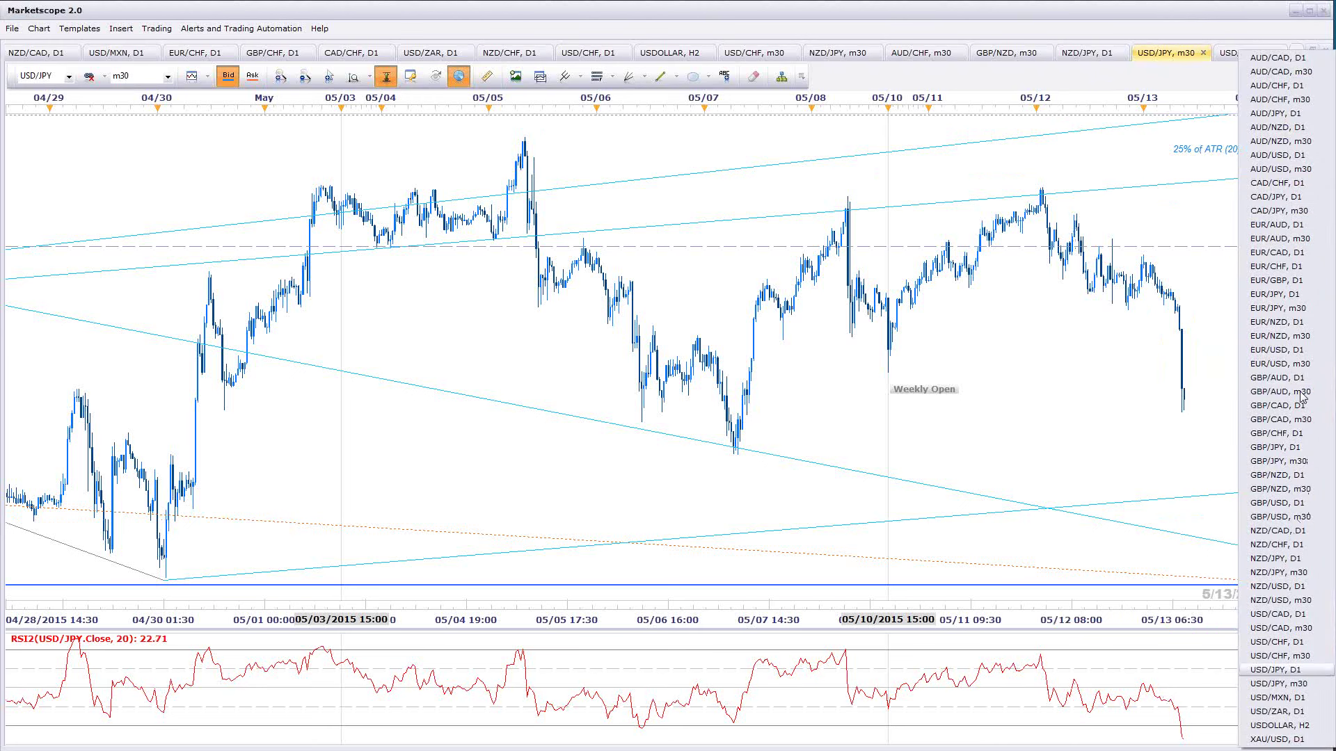
{"action": "left_click", "coordinate": [1297, 615]}
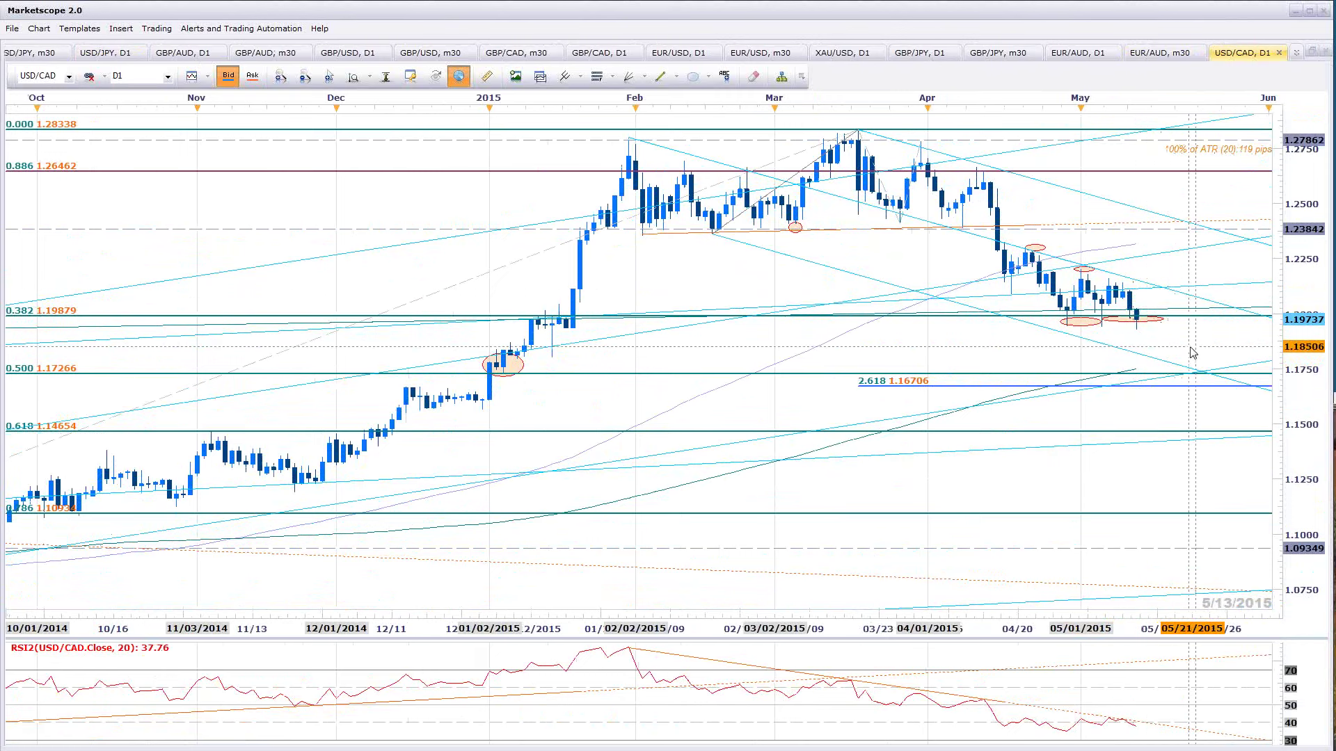
{"action": "left_click", "coordinate": [1100, 340]}
{"action": "scroll", "coordinate": [1083, 387], "scroll_direction": "down", "scroll_amount": 3}
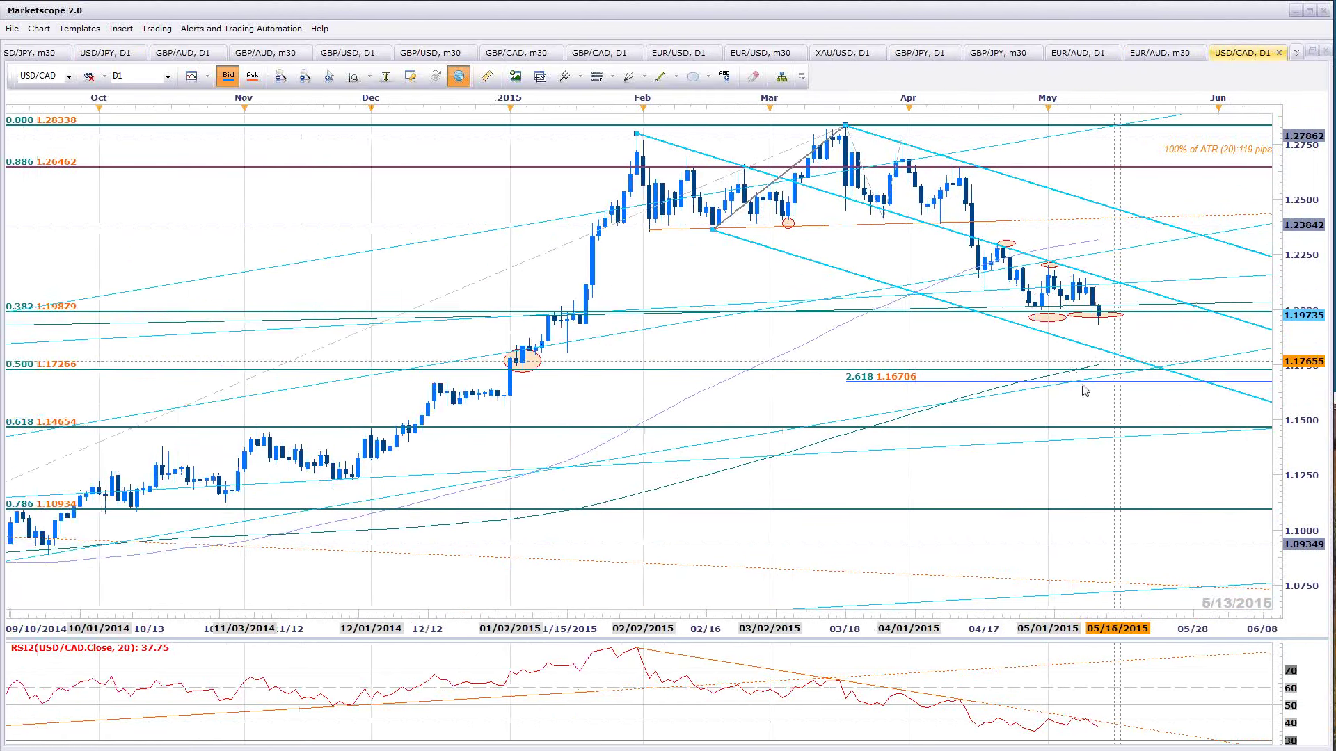
Examine the USD/CAD D1 chart's long-term price history back to 2010, including its rising trendlines, descending channel and Fibonacci levels
{"action": "scroll", "coordinate": [597, 363], "scroll_direction": "down", "scroll_amount": 5}
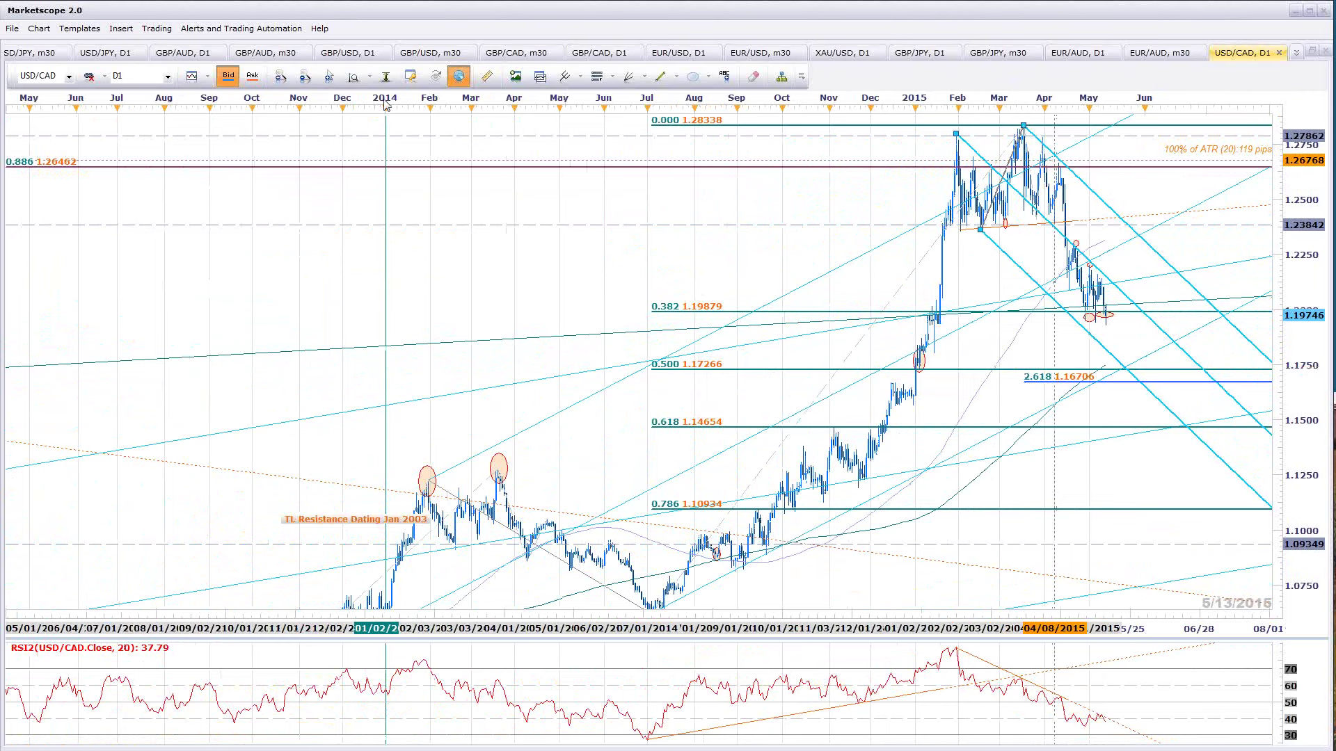
{"action": "scroll", "coordinate": [980, 359], "scroll_direction": "down", "scroll_amount": 4}
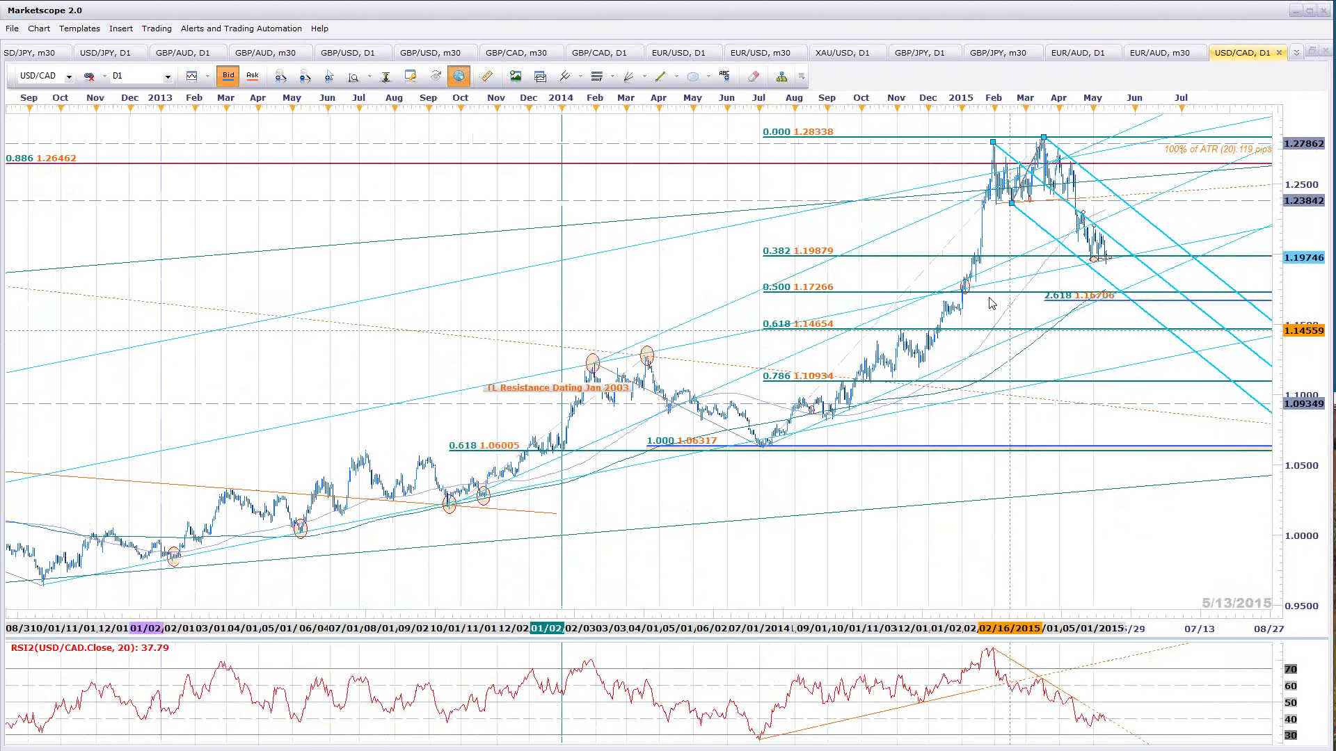
{"action": "scroll", "coordinate": [1001, 316], "scroll_direction": "down", "scroll_amount": 3}
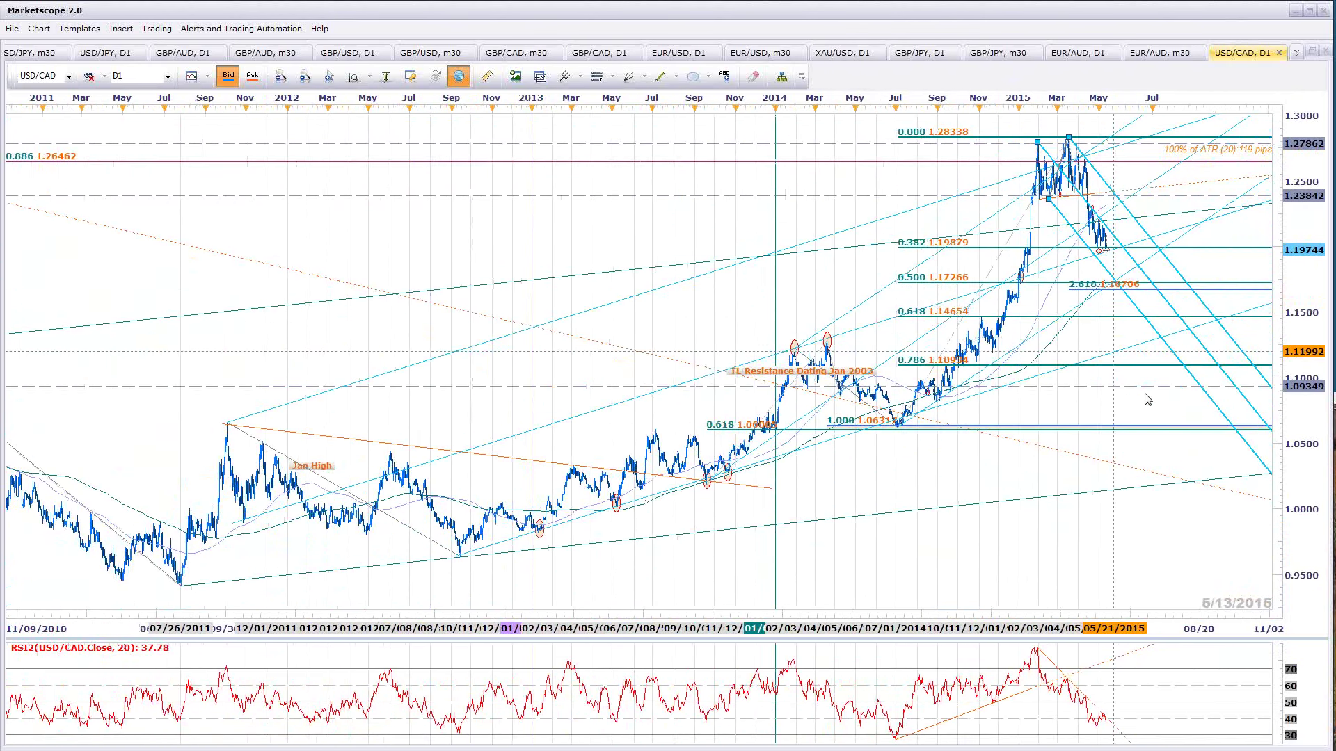
{"action": "scroll", "coordinate": [1175, 456], "scroll_direction": "down", "scroll_amount": 2}
{"action": "middle_click", "coordinate": [1170, 450]}
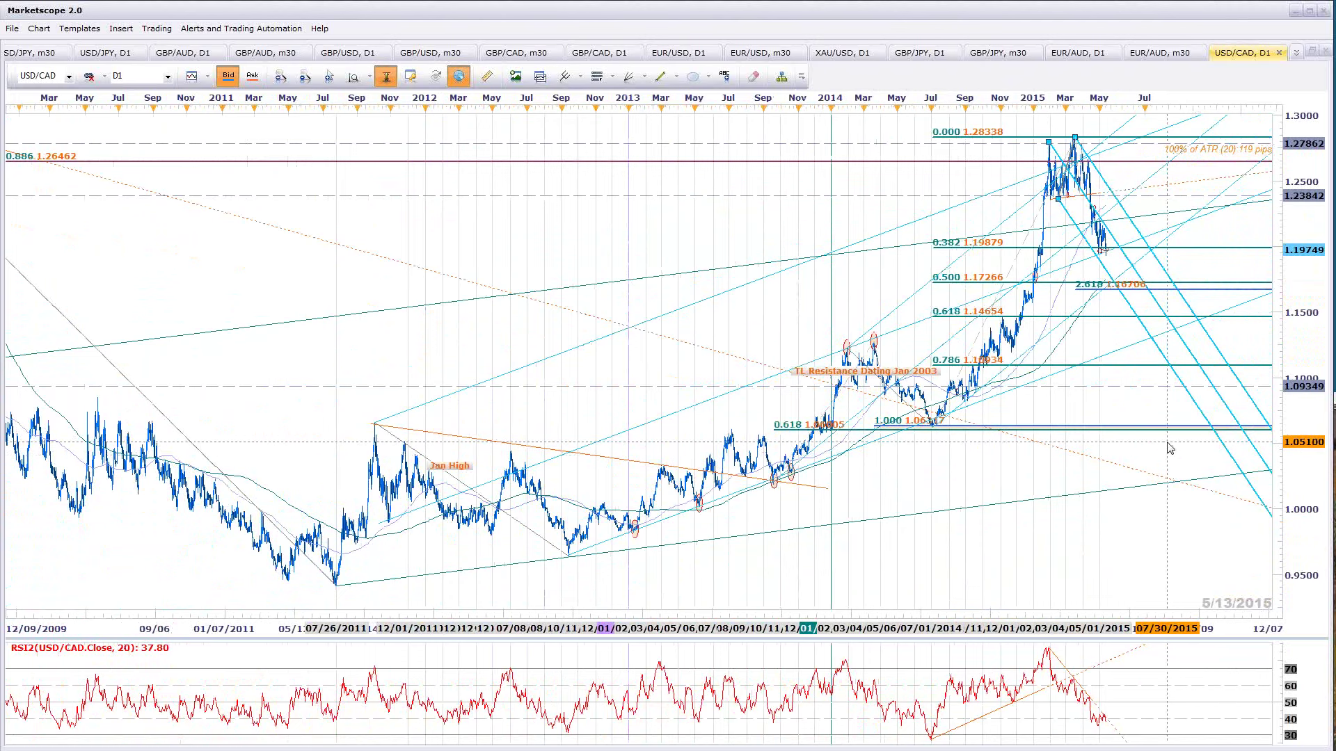
{"action": "scroll", "coordinate": [1160, 450], "scroll_direction": "up", "scroll_amount": 5}
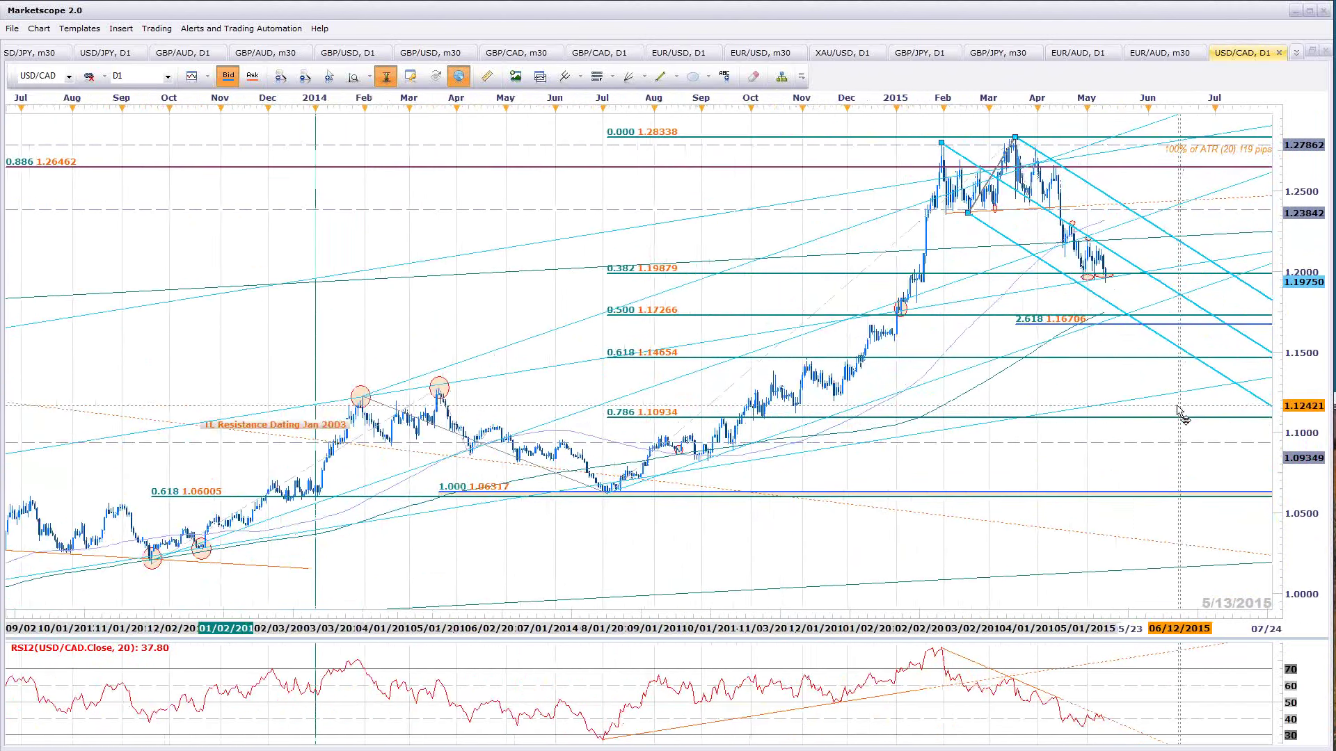
{"action": "scroll", "coordinate": [1189, 405], "scroll_direction": "up", "scroll_amount": 1}
{"action": "scroll", "coordinate": [1183, 410], "scroll_direction": "down", "scroll_amount": 2}
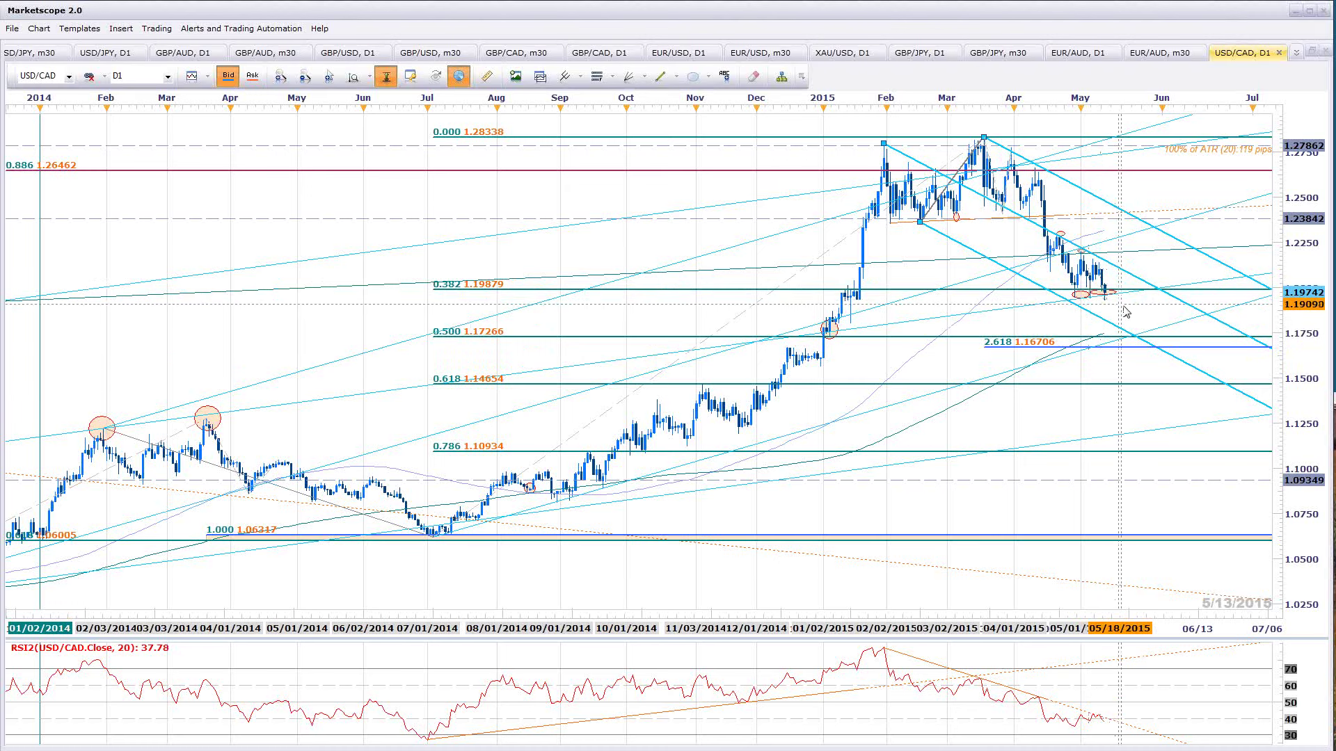
Inspect the latest USD/CAD D1 candles around the 0.382 retracement together with the descending RSI trendline, returning from the currency ranker to the chart
{"action": "scroll", "coordinate": [1134, 322], "scroll_direction": "up", "scroll_amount": 2}
{"action": "scroll", "coordinate": [1140, 341], "scroll_direction": "up", "scroll_amount": 2}
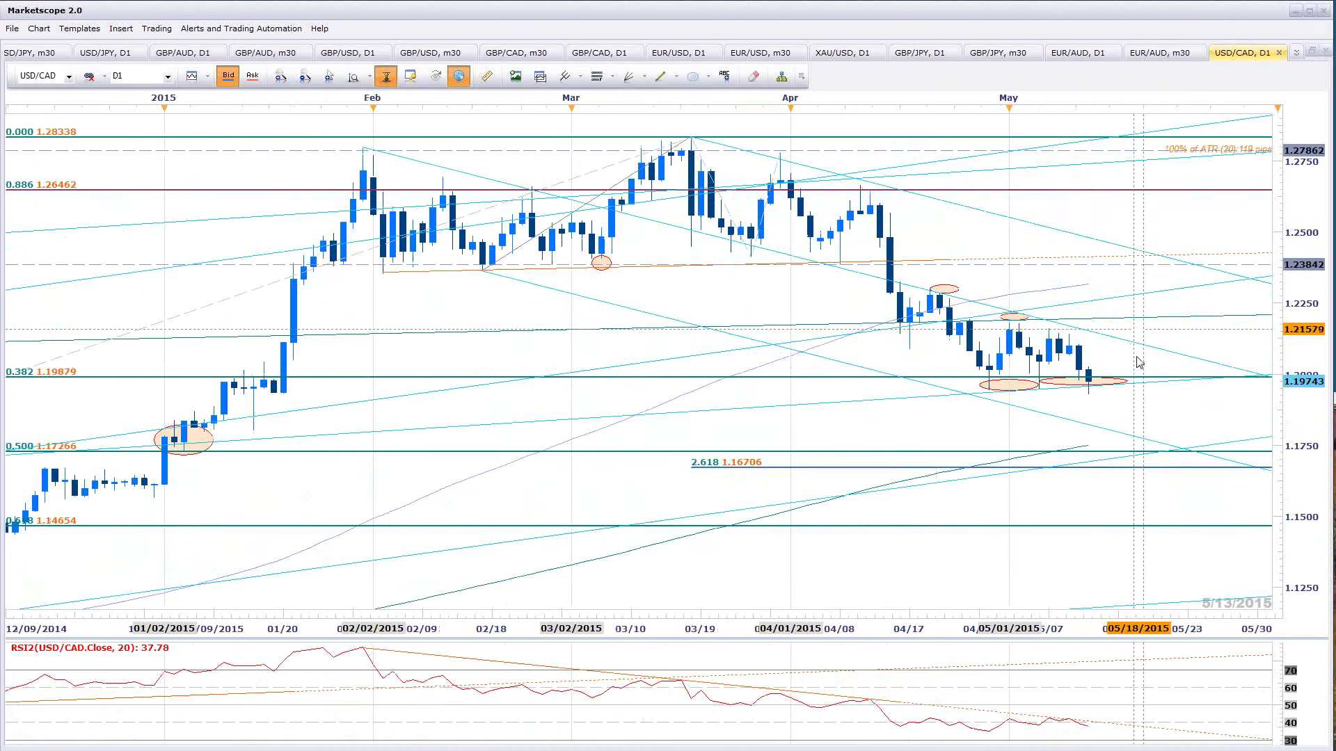
{"action": "scroll", "coordinate": [1138, 362], "scroll_direction": "down", "scroll_amount": 1}
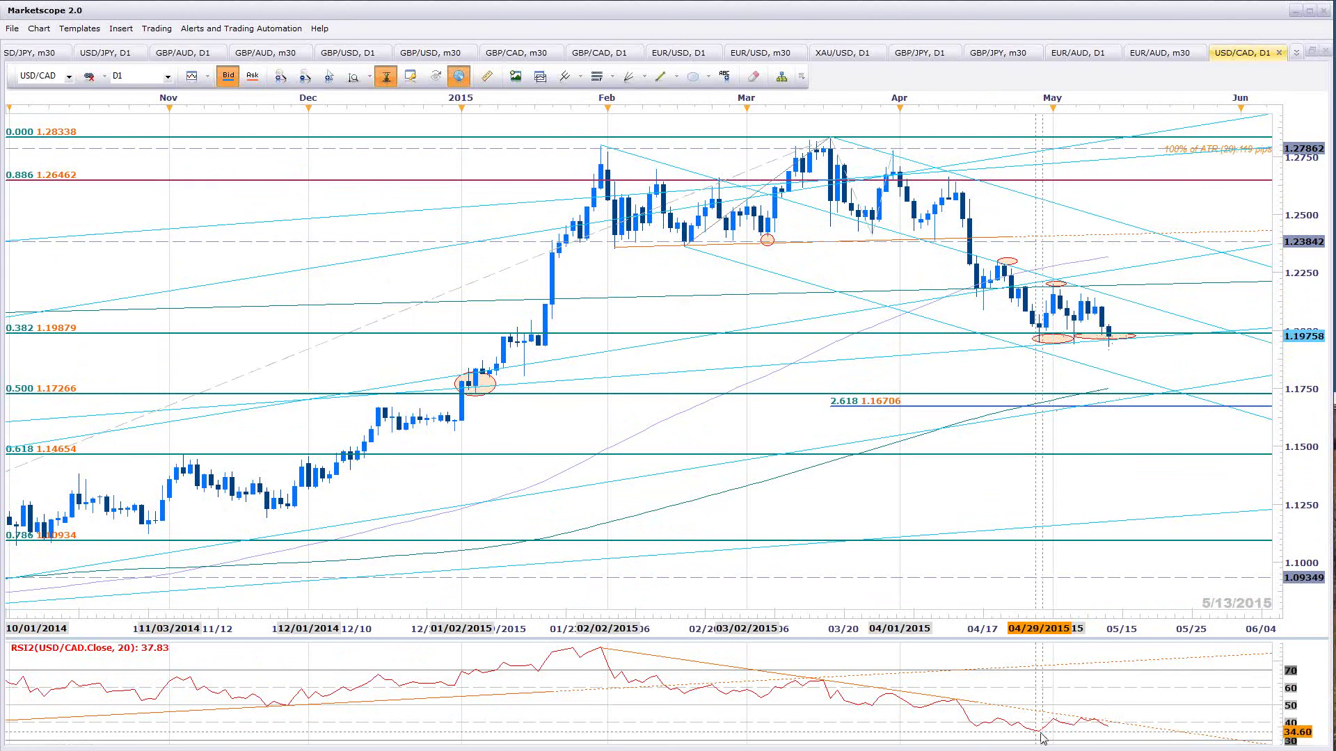
{"action": "left_click_drag", "start_coordinate": [1107, 721], "coordinate": [976, 702]}
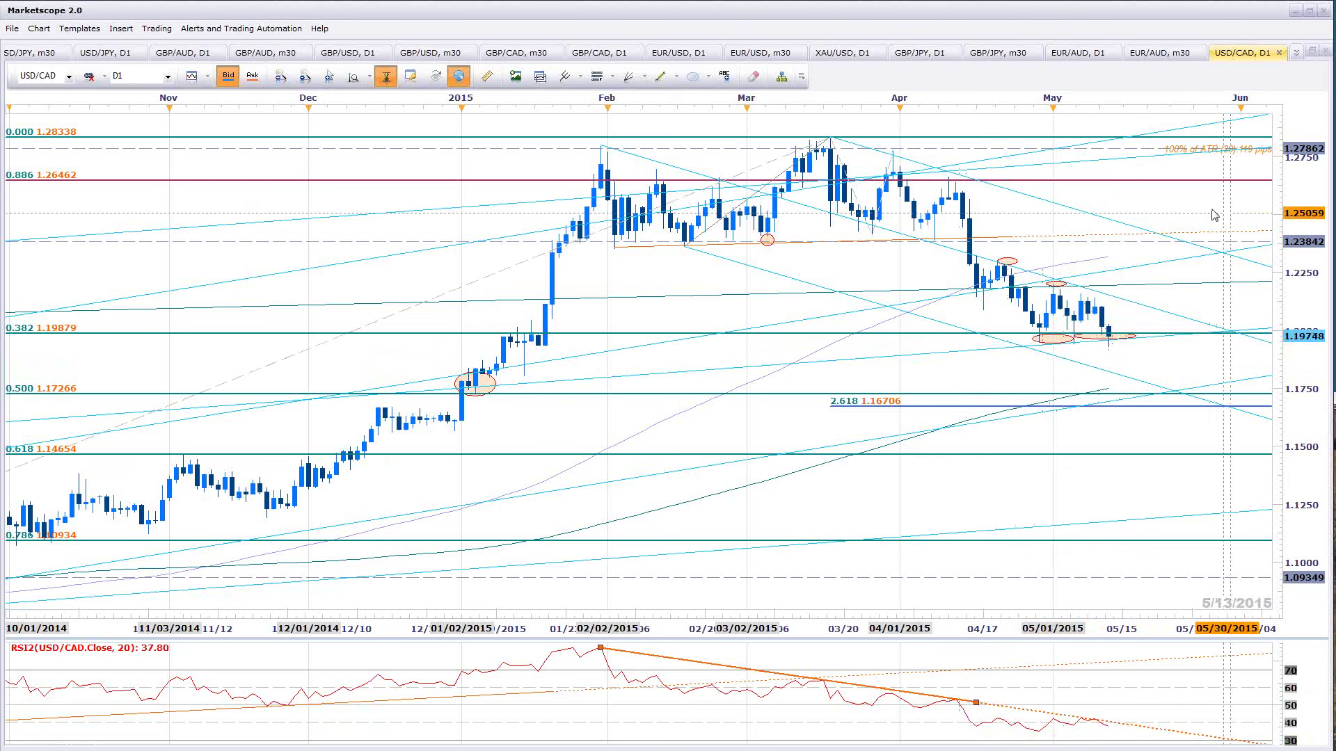
{"action": "scroll", "coordinate": [1191, 358], "scroll_direction": "down", "scroll_amount": 1}
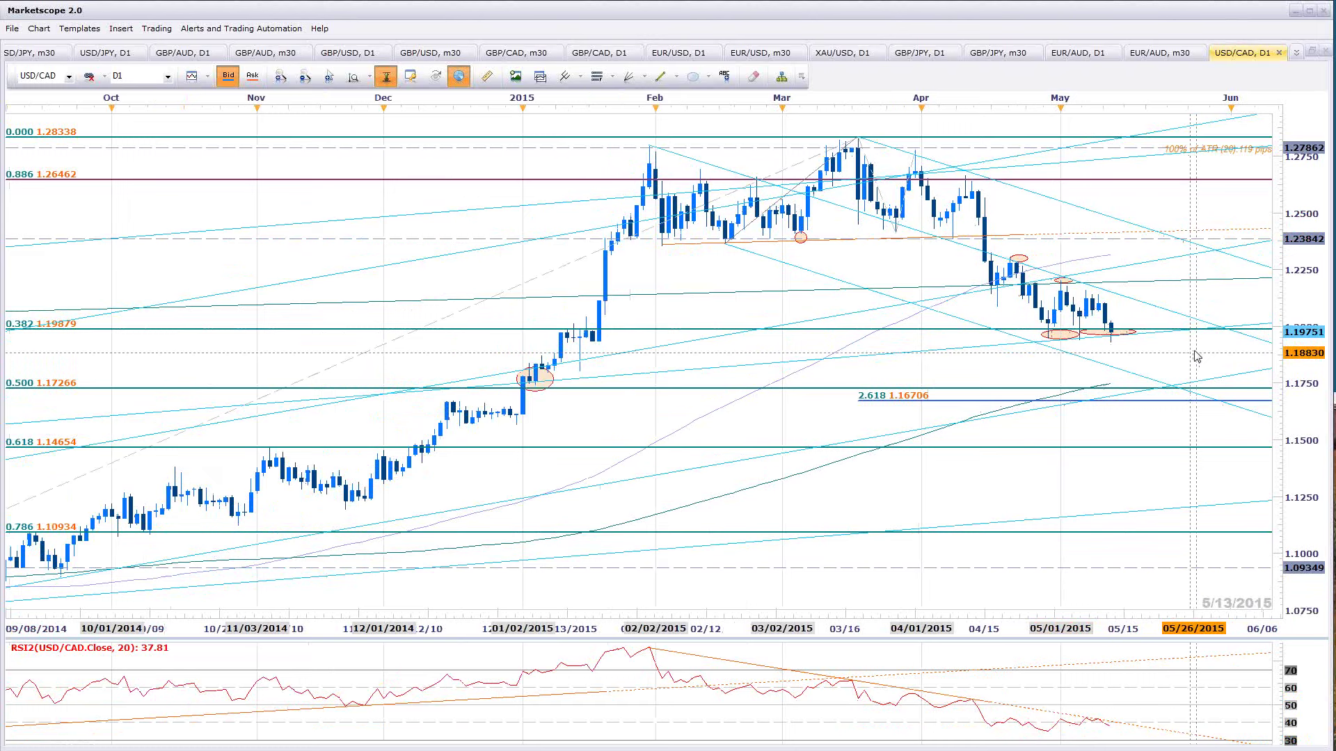
{"action": "scroll", "coordinate": [1197, 356], "scroll_direction": "down", "scroll_amount": 1}
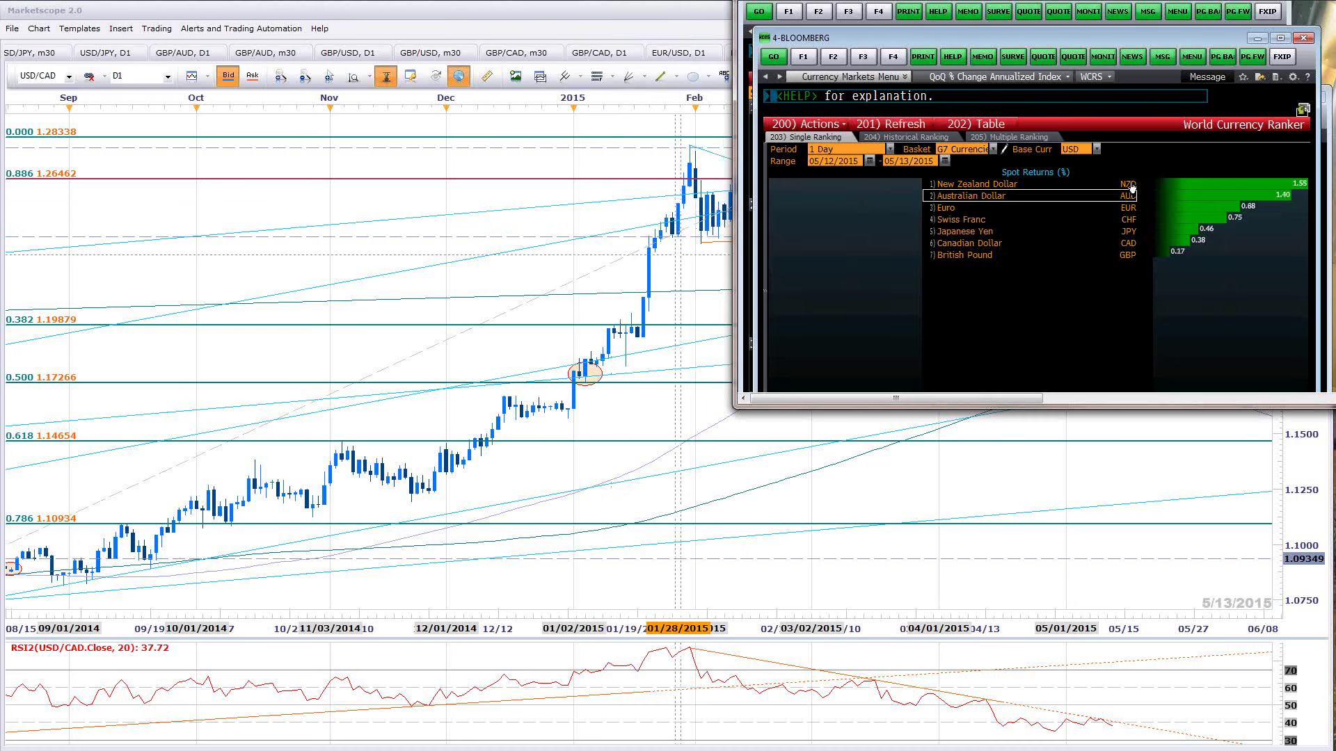
{"action": "left_click", "coordinate": [623, 232]}
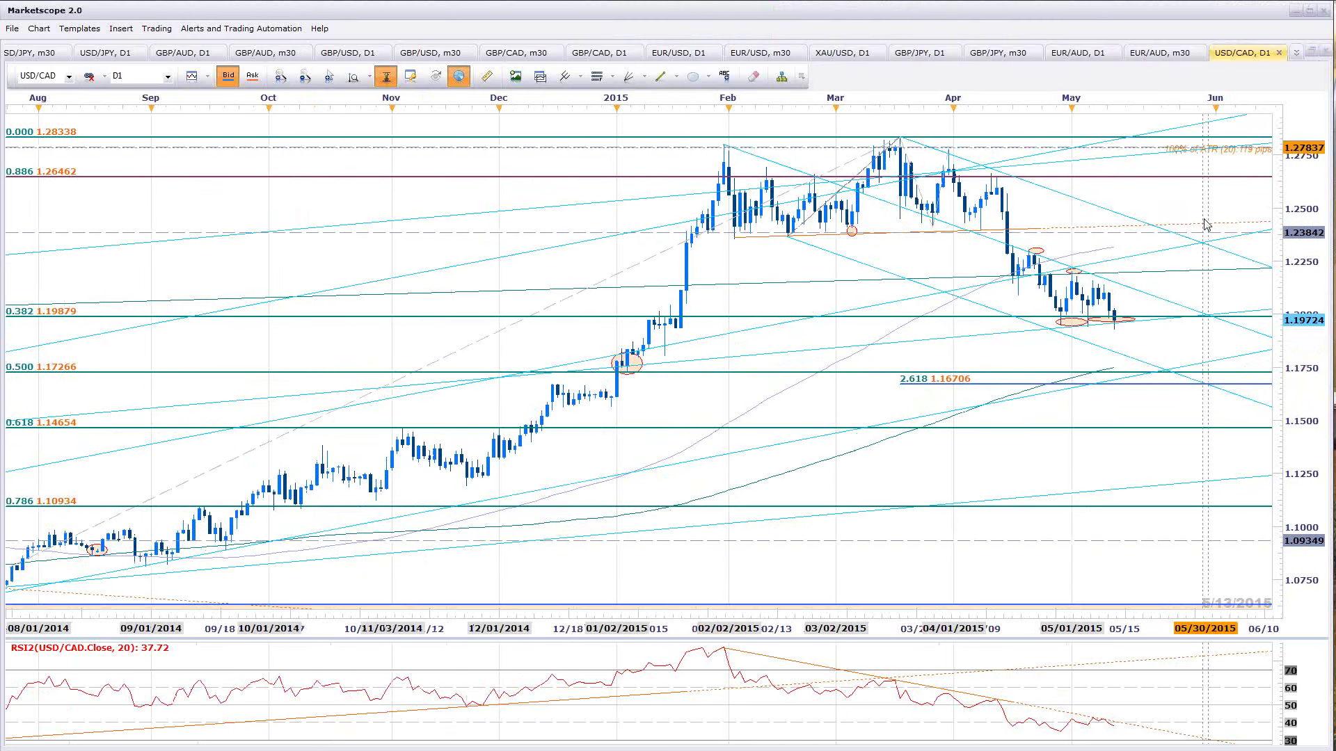
Open the USD/CAD m30 chart and inspect the 12 and 13 May decline against the Fibonacci levels and RSI
{"action": "left_click", "coordinate": [1299, 56]}
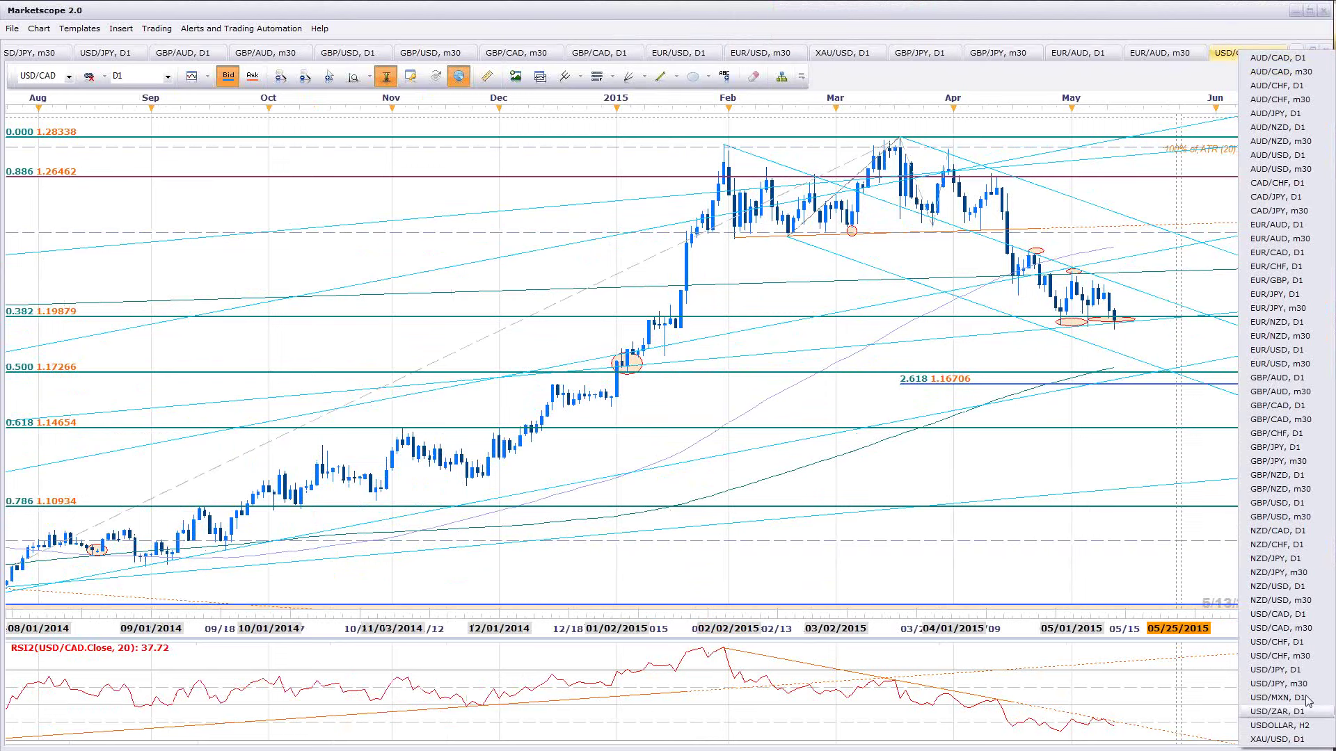
{"action": "left_click", "coordinate": [1291, 629]}
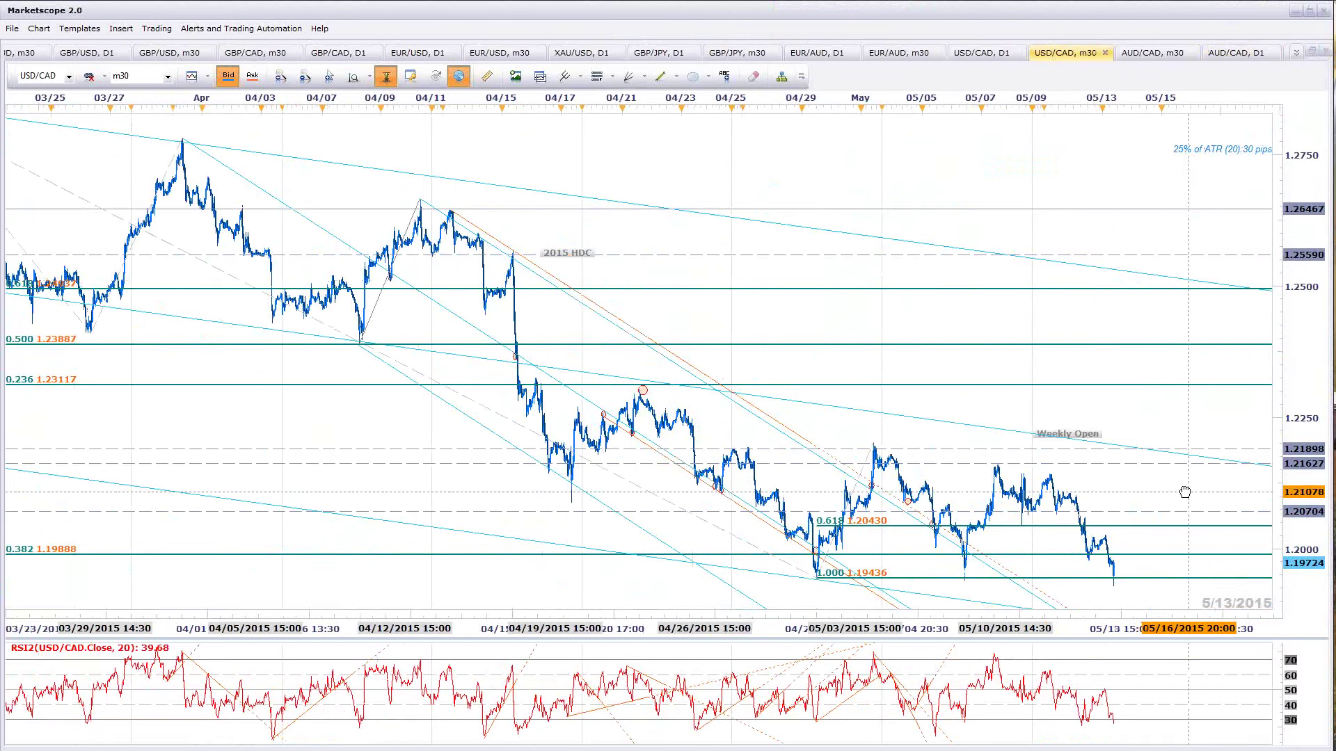
{"action": "scroll", "coordinate": [1155, 555], "scroll_direction": "up", "scroll_amount": 5}
{"action": "scroll", "coordinate": [1155, 555], "scroll_direction": "up", "scroll_amount": 5}
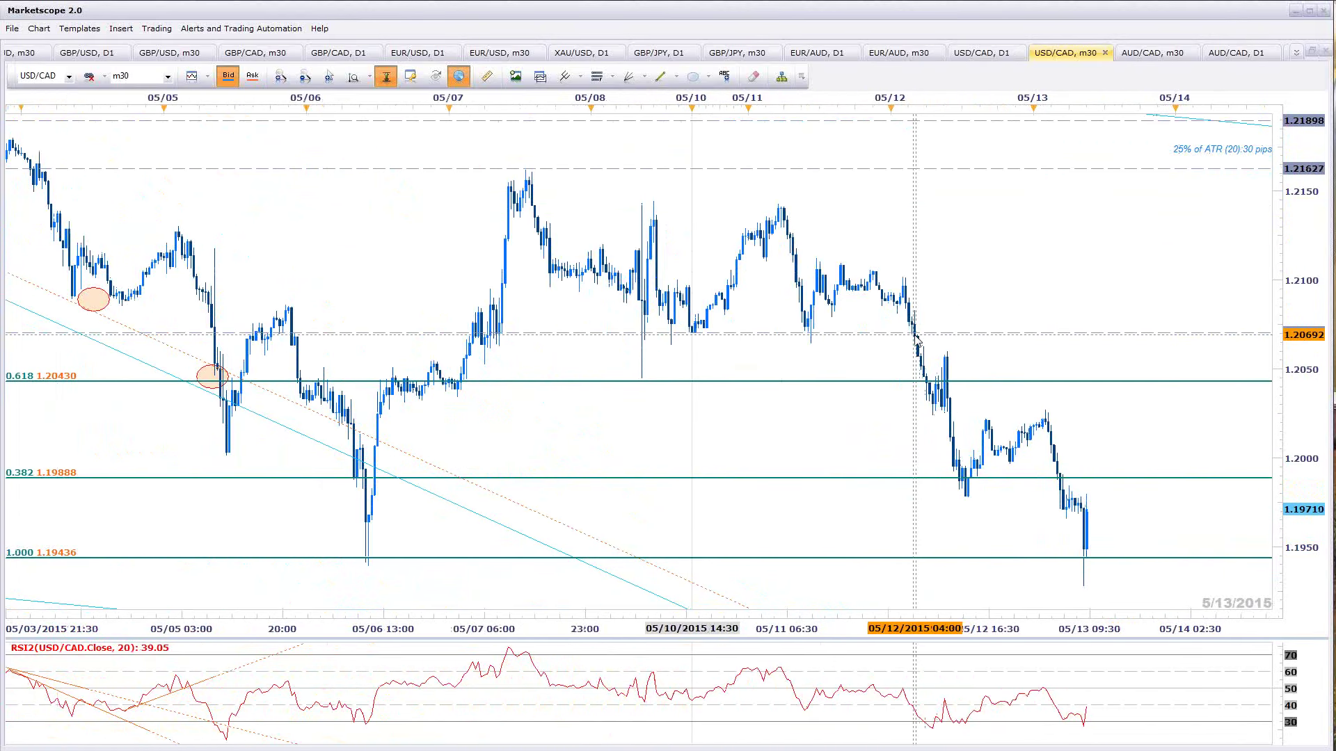
{"action": "left_click_drag", "start_coordinate": [915, 334], "coordinate": [915, 334]}
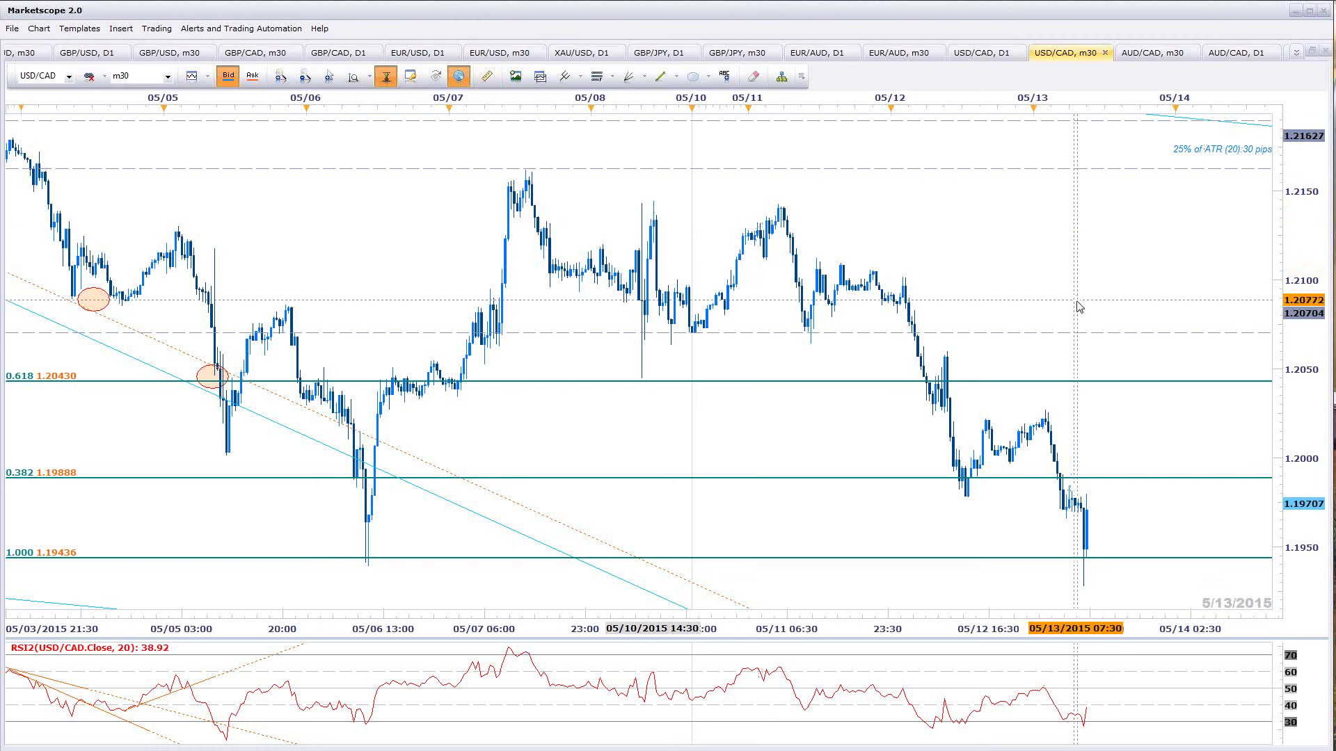
{"action": "scroll", "coordinate": [1077, 307], "scroll_direction": "up", "scroll_amount": 2}
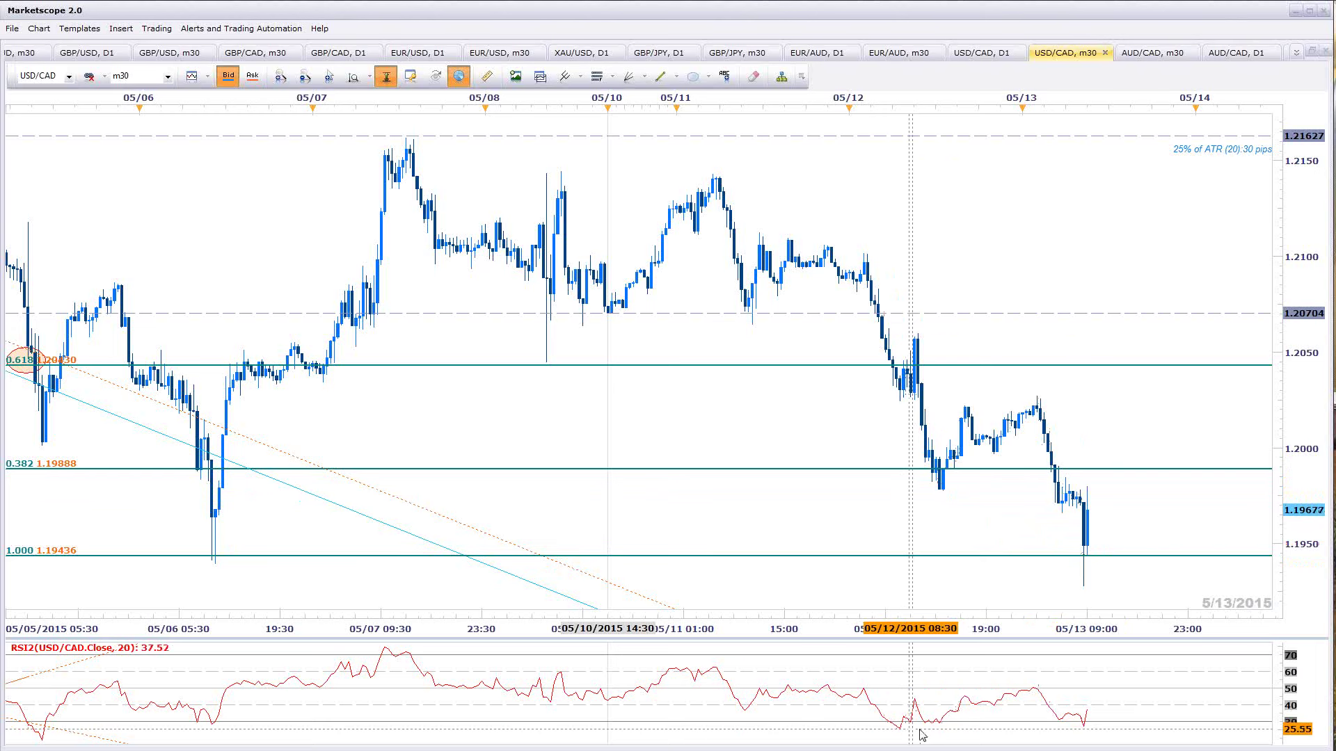
Draw a descending trendline on the USD/CAD m30 RSI from the 11 May peak along the 13 May peak
{"action": "left_click", "coordinate": [661, 72]}
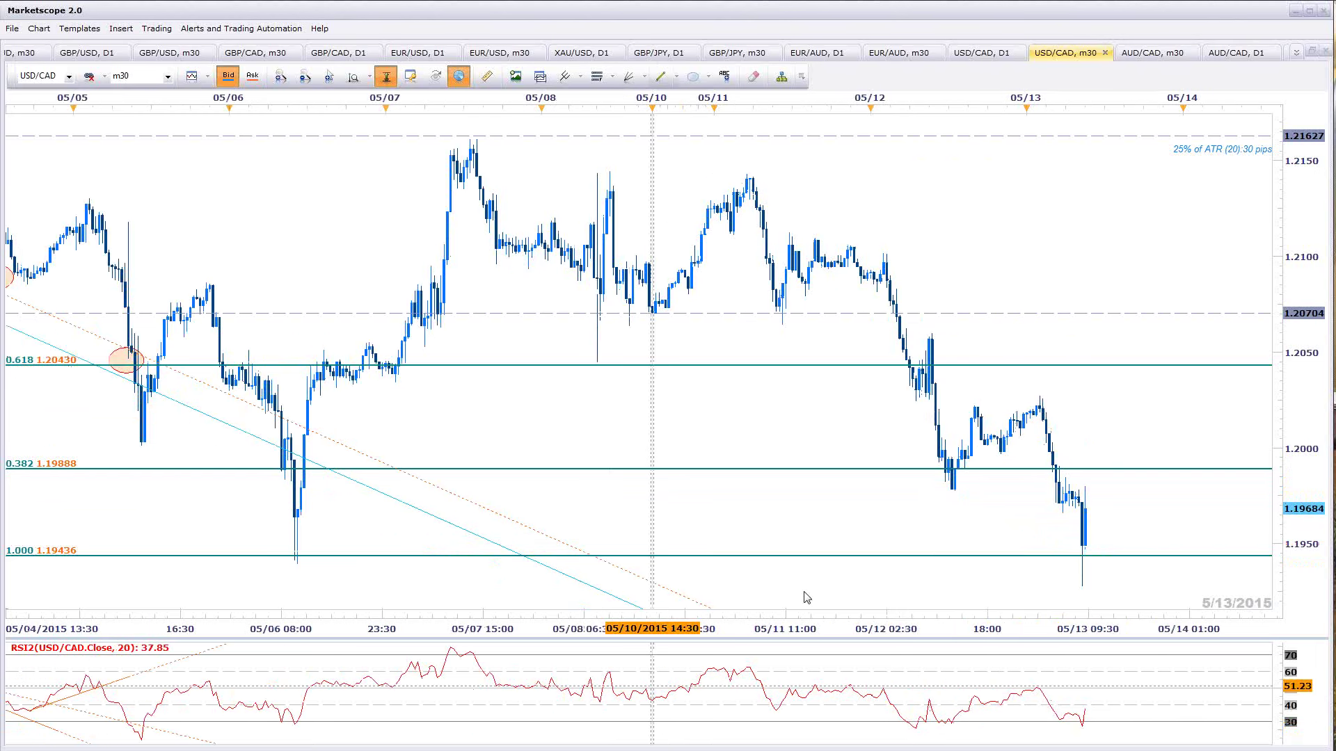
{"action": "left_click_drag", "start_coordinate": [749, 666], "coordinate": [802, 668]}
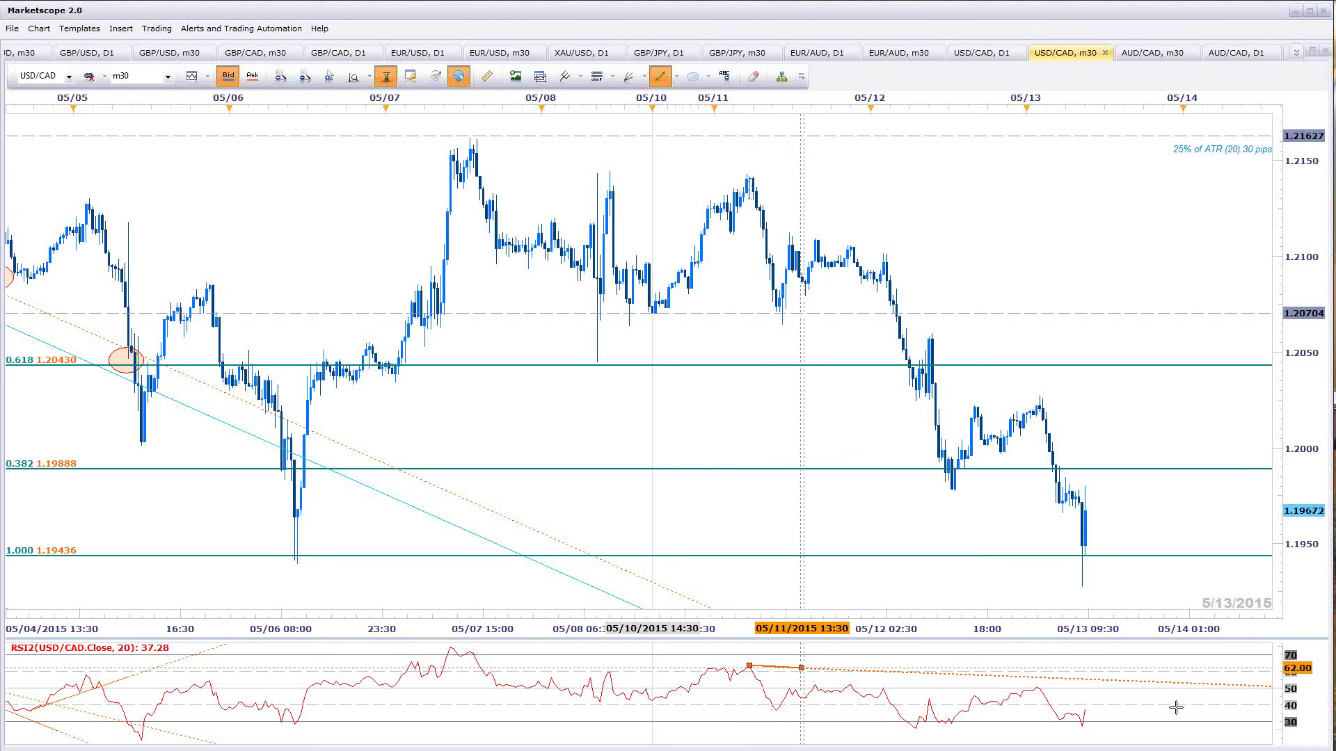
{"action": "left_click_drag", "start_coordinate": [1162, 707], "coordinate": [1132, 695]}
{"action": "key", "text": "Return"}
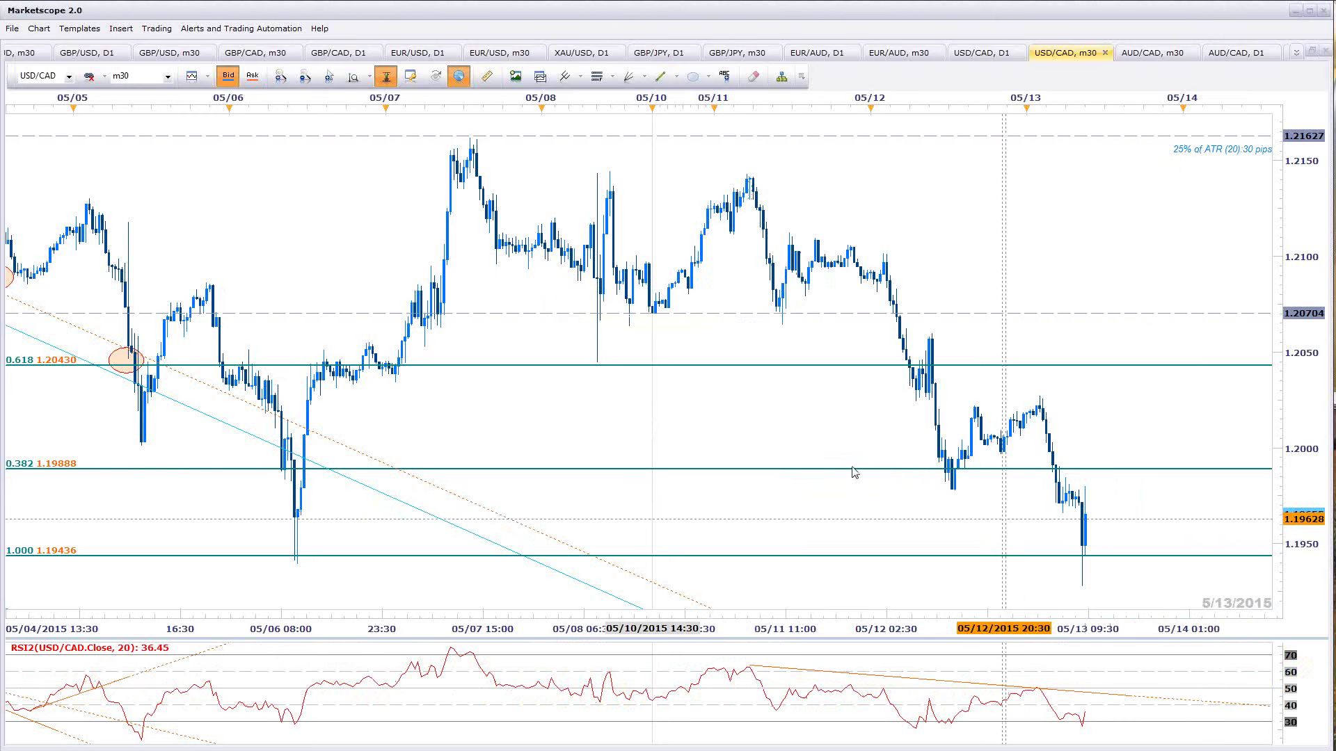
Examine the USD/CAD m30 descending channel back to February, and compare its lower boundary with the 13 May low
{"action": "scroll", "coordinate": [838, 417], "scroll_direction": "down", "scroll_amount": 5}
{"action": "scroll", "coordinate": [820, 427], "scroll_direction": "down", "scroll_amount": 6}
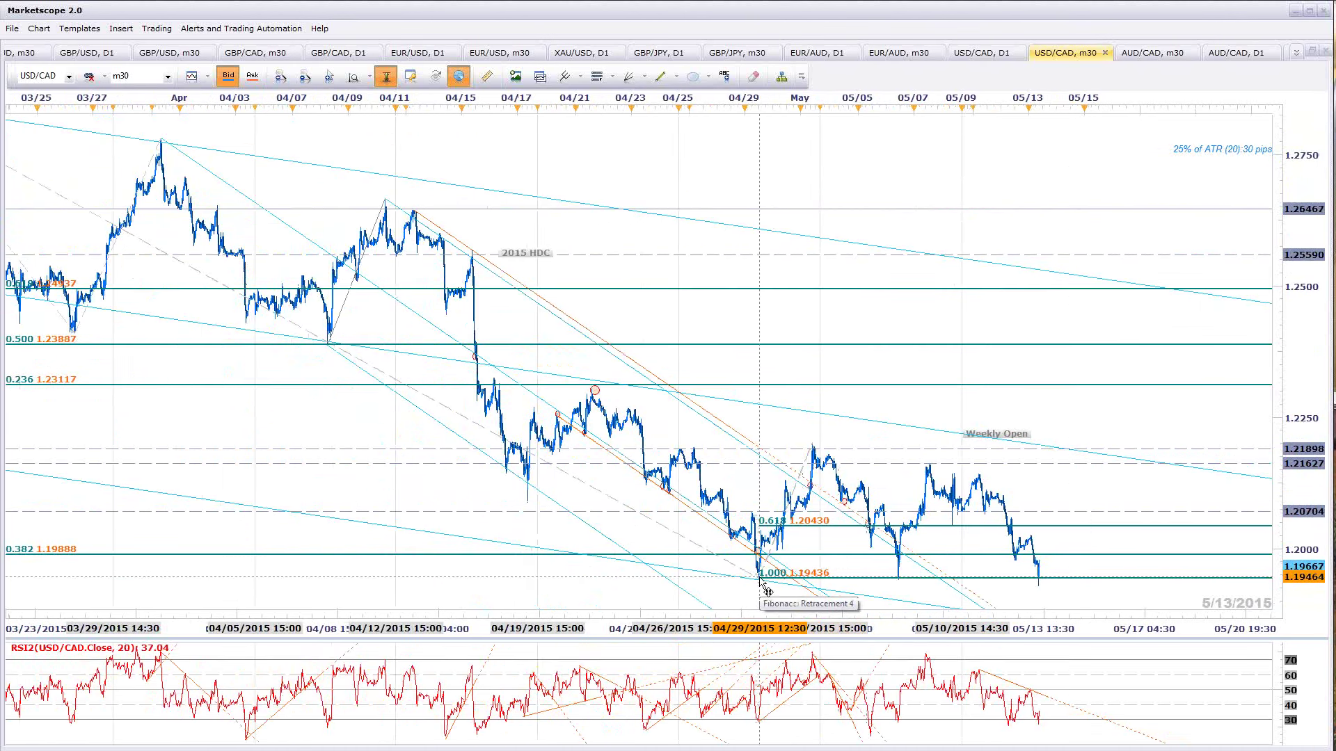
{"action": "scroll", "coordinate": [765, 592], "scroll_direction": "down", "scroll_amount": 3}
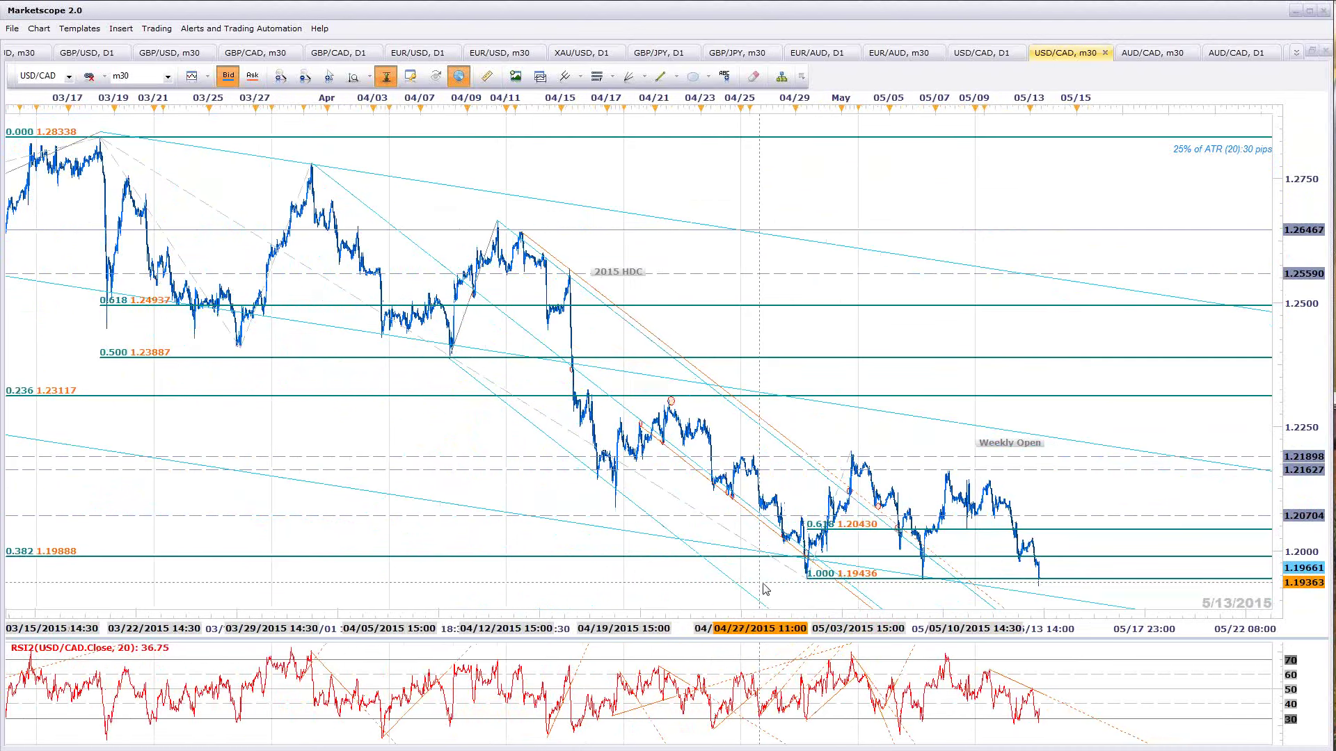
{"action": "scroll", "coordinate": [771, 598], "scroll_direction": "down", "scroll_amount": 2}
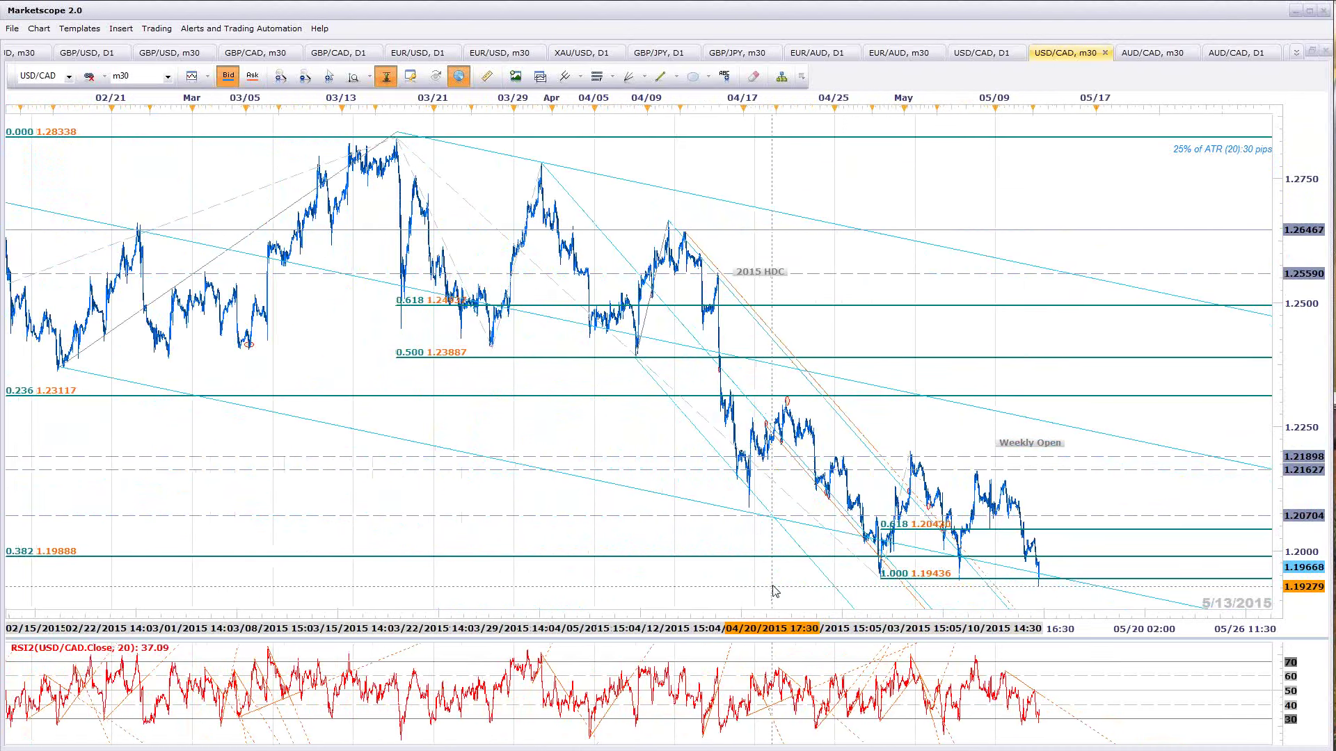
{"action": "scroll", "coordinate": [774, 590], "scroll_direction": "down", "scroll_amount": 1}
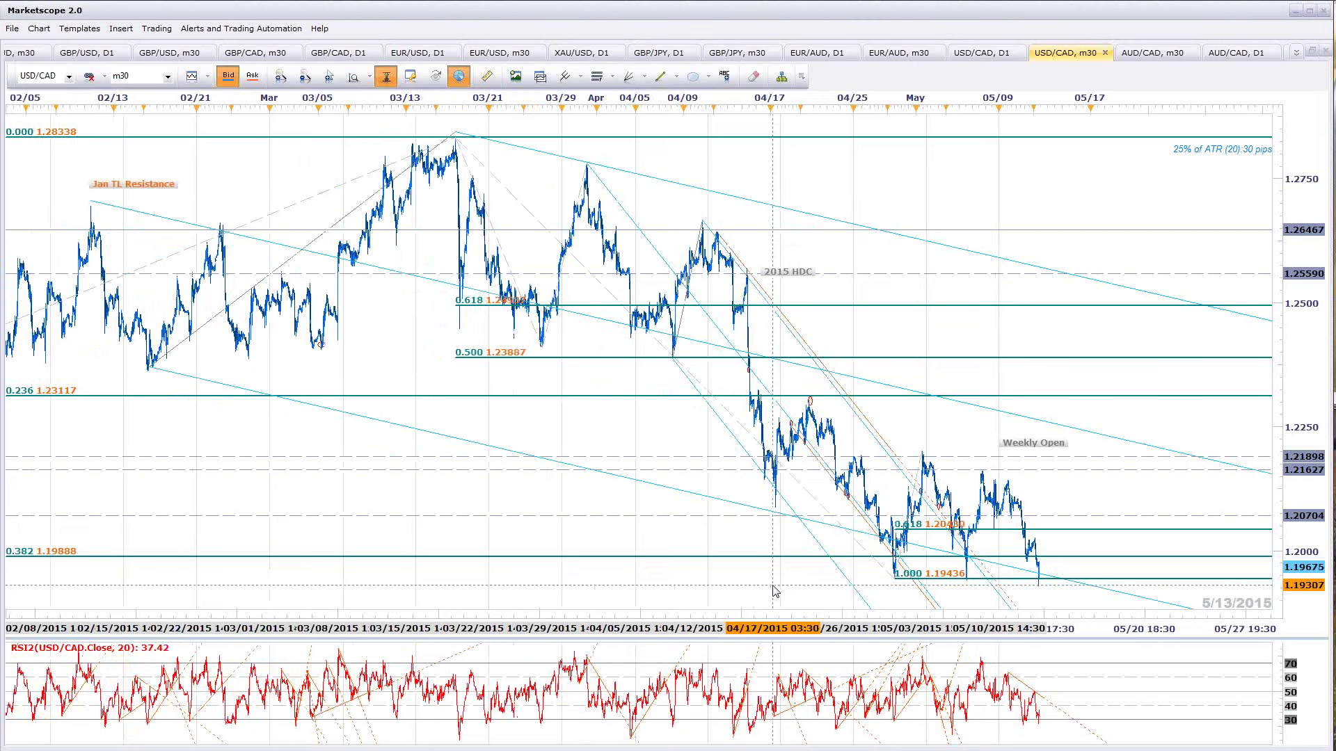
{"action": "scroll", "coordinate": [774, 590], "scroll_direction": "up", "scroll_amount": 4}
{"action": "scroll", "coordinate": [774, 581], "scroll_direction": "up", "scroll_amount": 6}
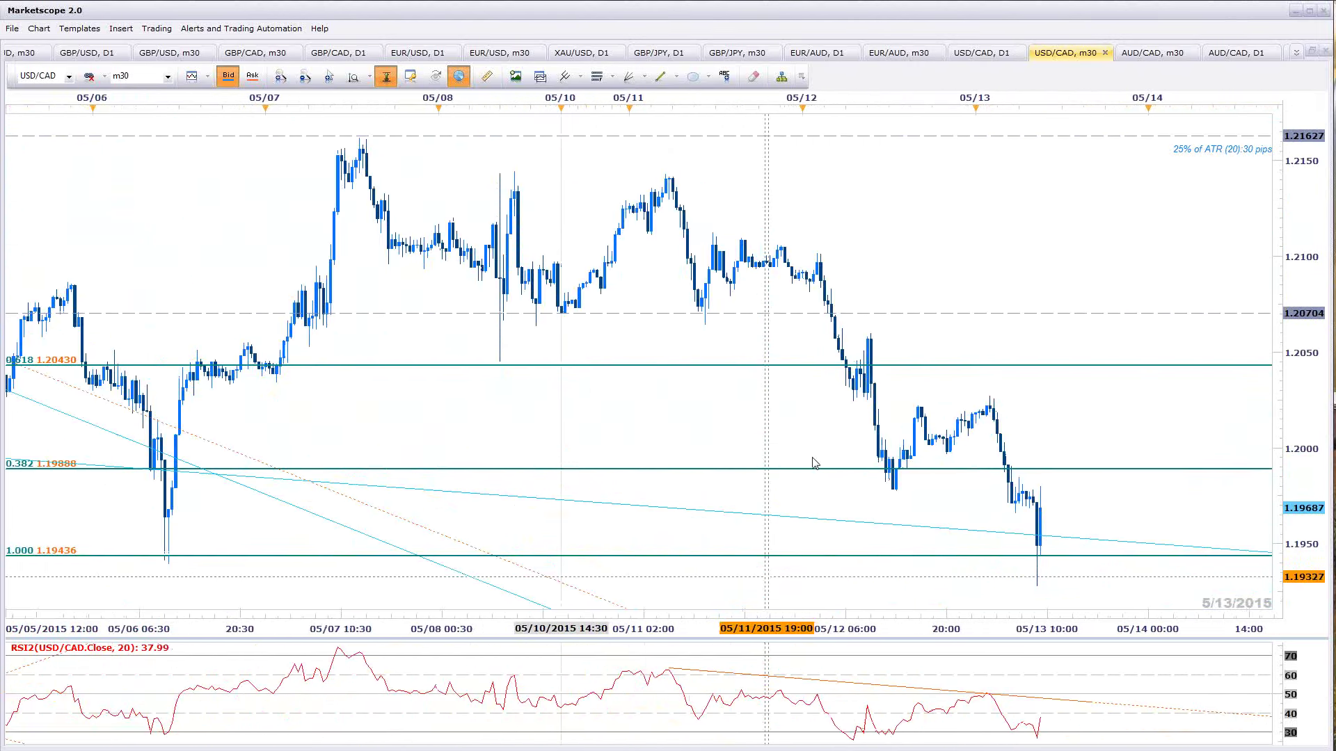
{"action": "scroll", "coordinate": [904, 348], "scroll_direction": "down", "scroll_amount": 1}
{"action": "scroll", "coordinate": [1079, 243], "scroll_direction": "down", "scroll_amount": 1}
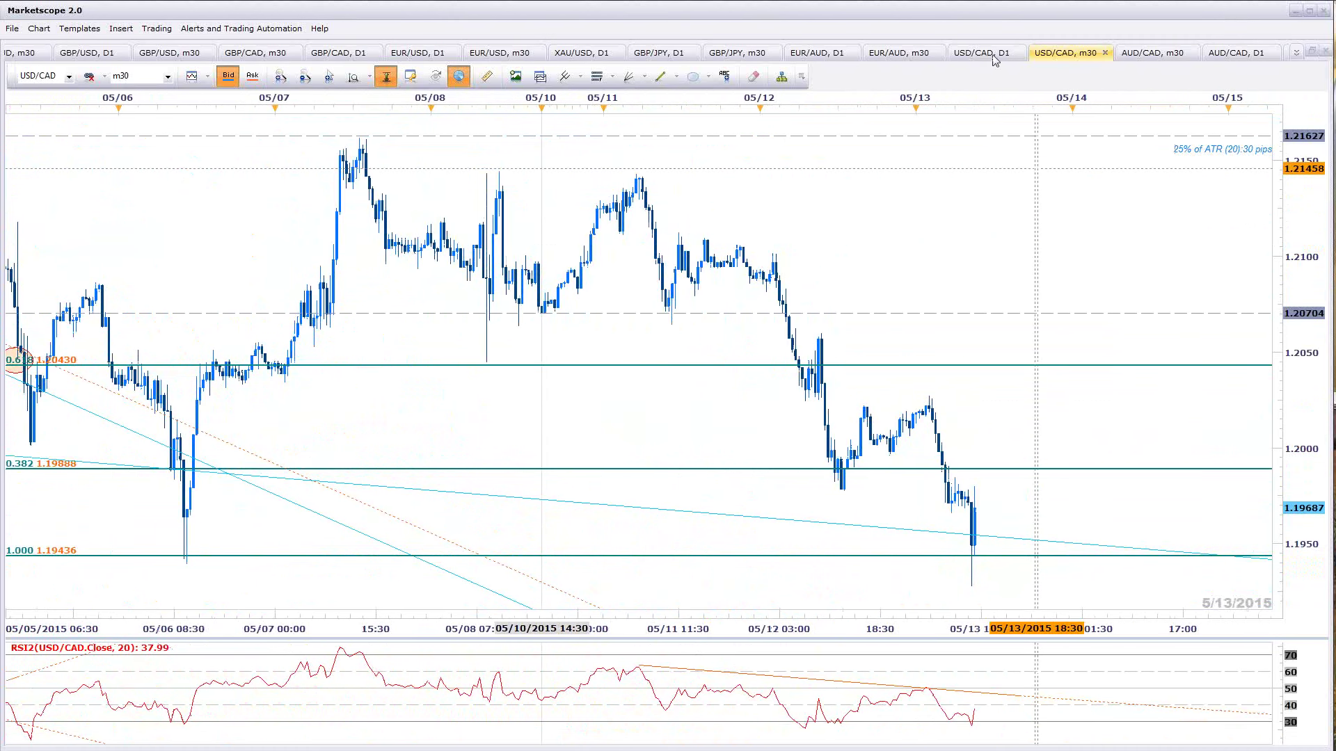
Switch back to the USD/CAD D1 chart and inspect the latest candles around the 0.382 retracement and the rising trendline
{"action": "left_click", "coordinate": [982, 53]}
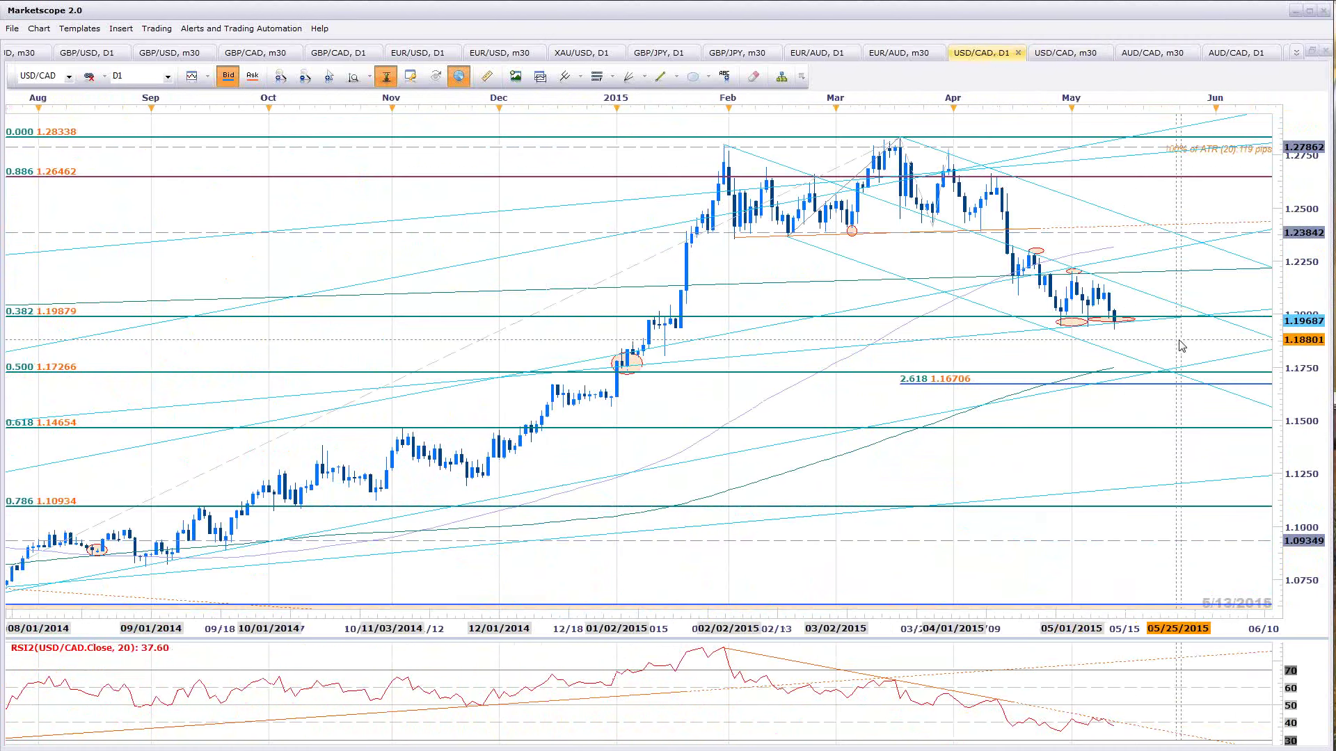
{"action": "scroll", "coordinate": [1183, 346], "scroll_direction": "down", "scroll_amount": 1}
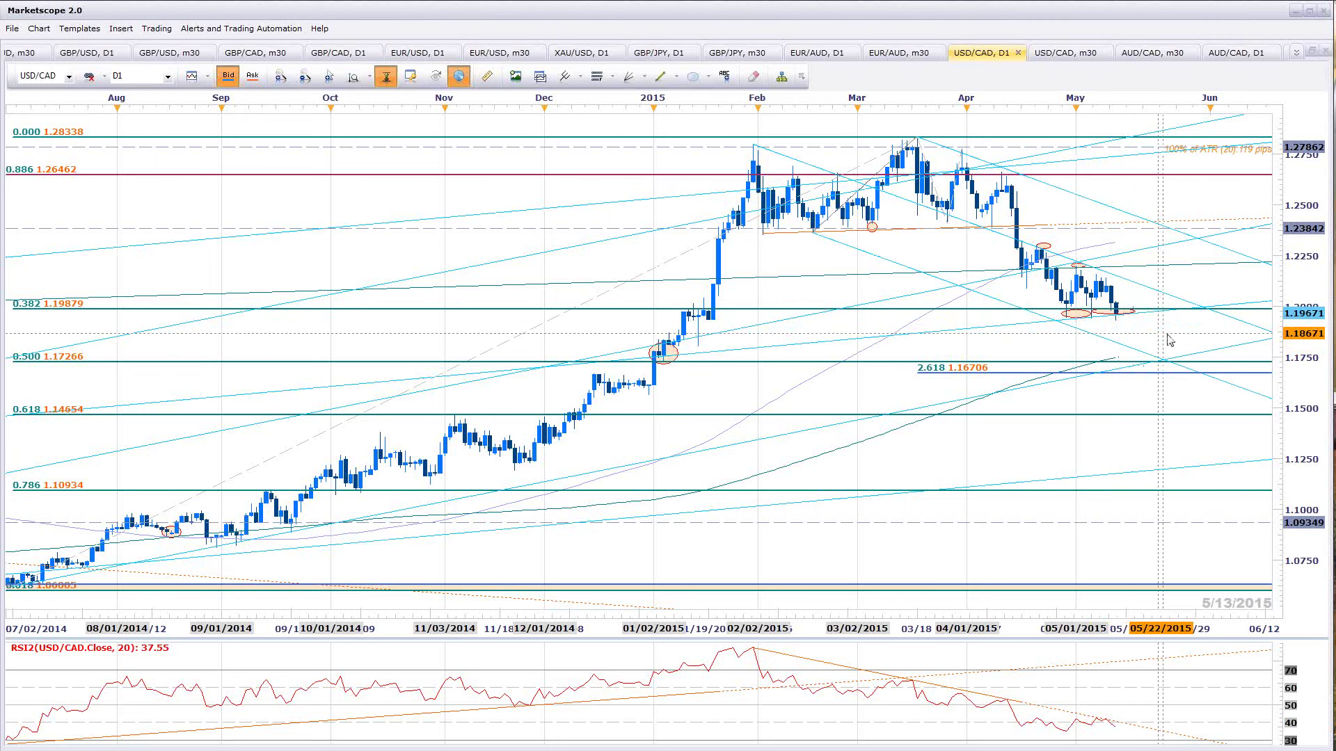
{"action": "scroll", "coordinate": [1148, 333], "scroll_direction": "up", "scroll_amount": 3}
{"action": "scroll", "coordinate": [1176, 354], "scroll_direction": "up", "scroll_amount": 3}
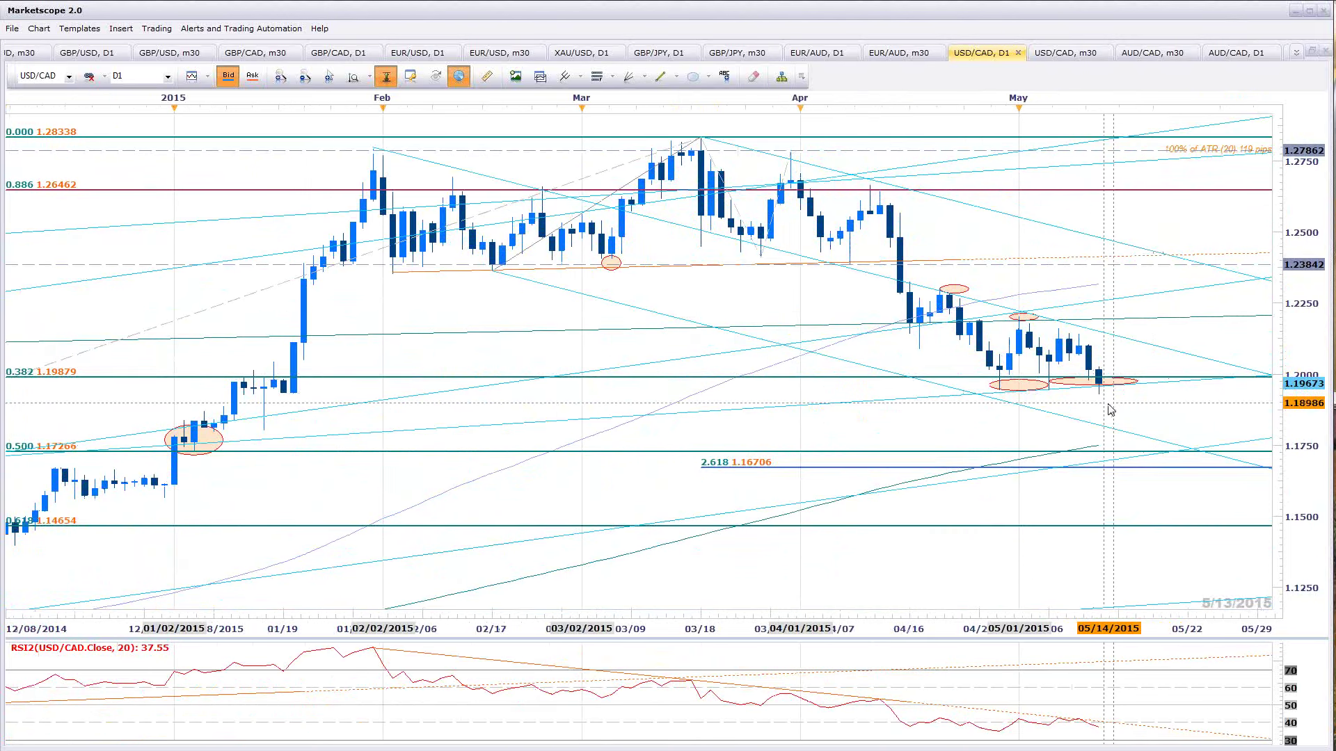
{"action": "scroll", "coordinate": [1106, 407], "scroll_direction": "down", "scroll_amount": 3}
Return to the USD/CAD m30 chart and check the recent price action against the RSI trendline, selecting that trendline
{"action": "left_click", "coordinate": [1084, 55]}
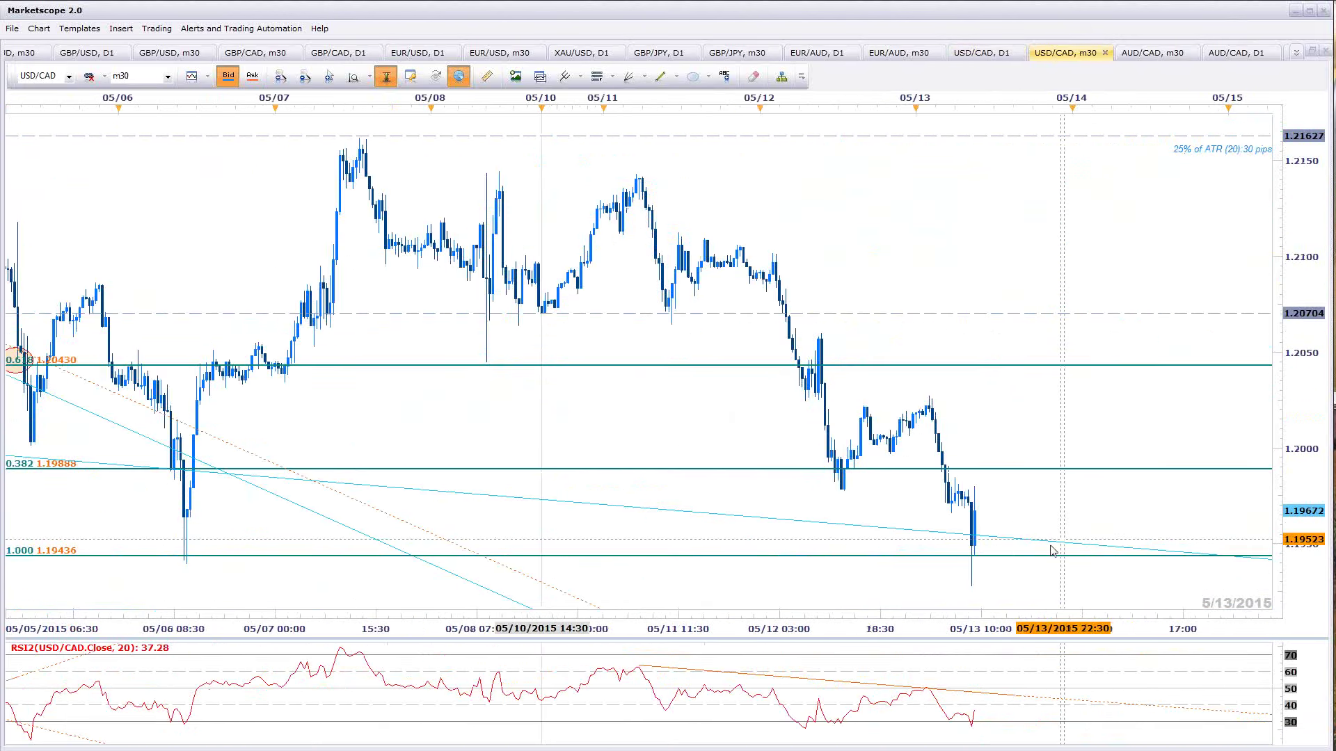
{"action": "scroll", "coordinate": [977, 565], "scroll_direction": "up", "scroll_amount": 1}
{"action": "left_click", "coordinate": [1031, 703]}
Bring up the floating USD/JPY m5 chart, move its window clear of the latest USD/CAD candles, and check its session ranges
{"action": "key", "text": "alt+Tab"}
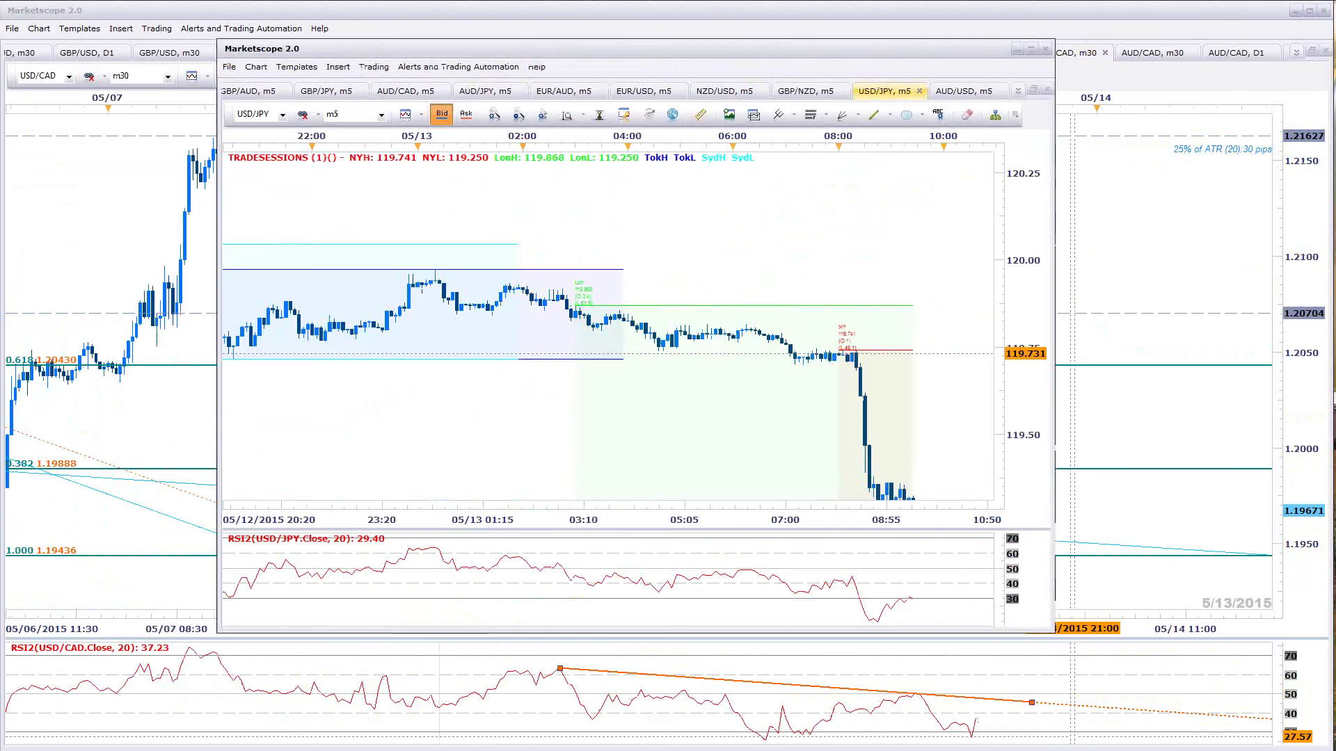
{"action": "scroll", "coordinate": [762, 243], "scroll_direction": "down", "scroll_amount": 3}
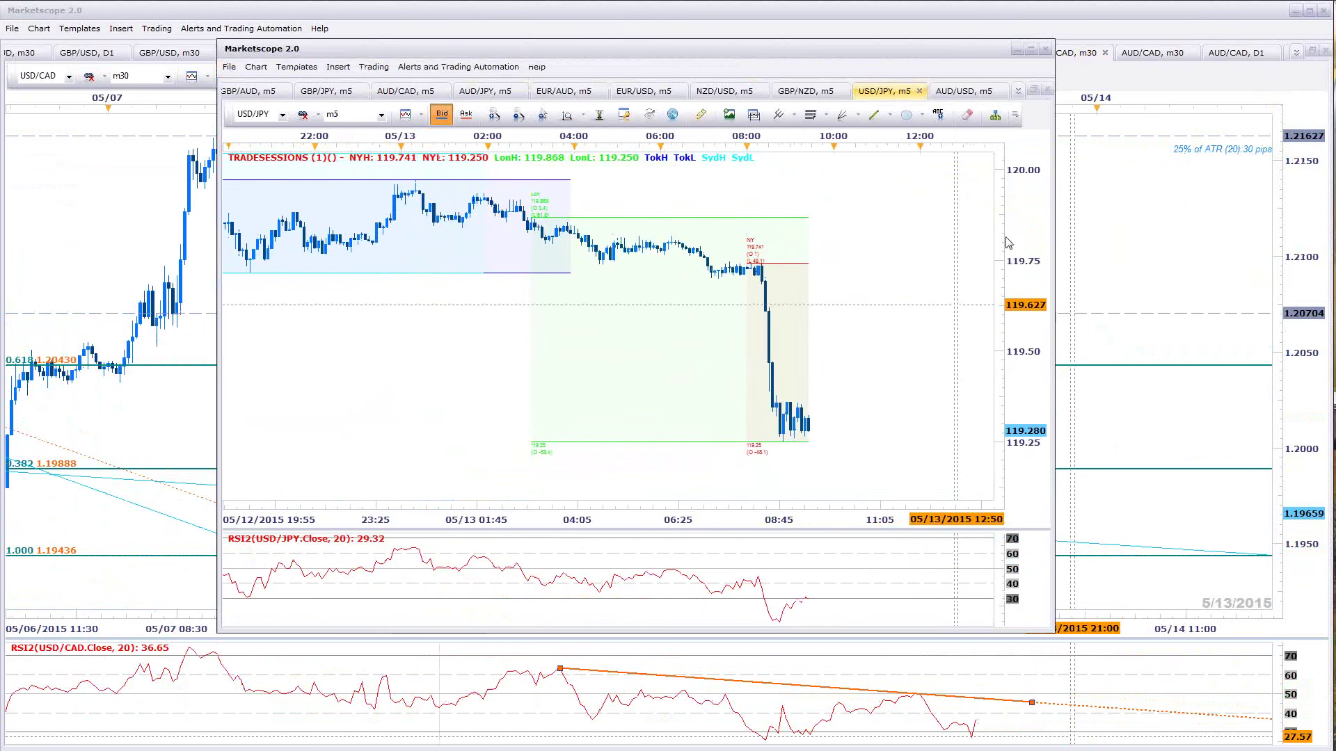
{"action": "left_click_drag", "start_coordinate": [894, 43], "coordinate": [709, 29]}
{"action": "left_click_drag", "start_coordinate": [801, 50], "coordinate": [820, 54]}
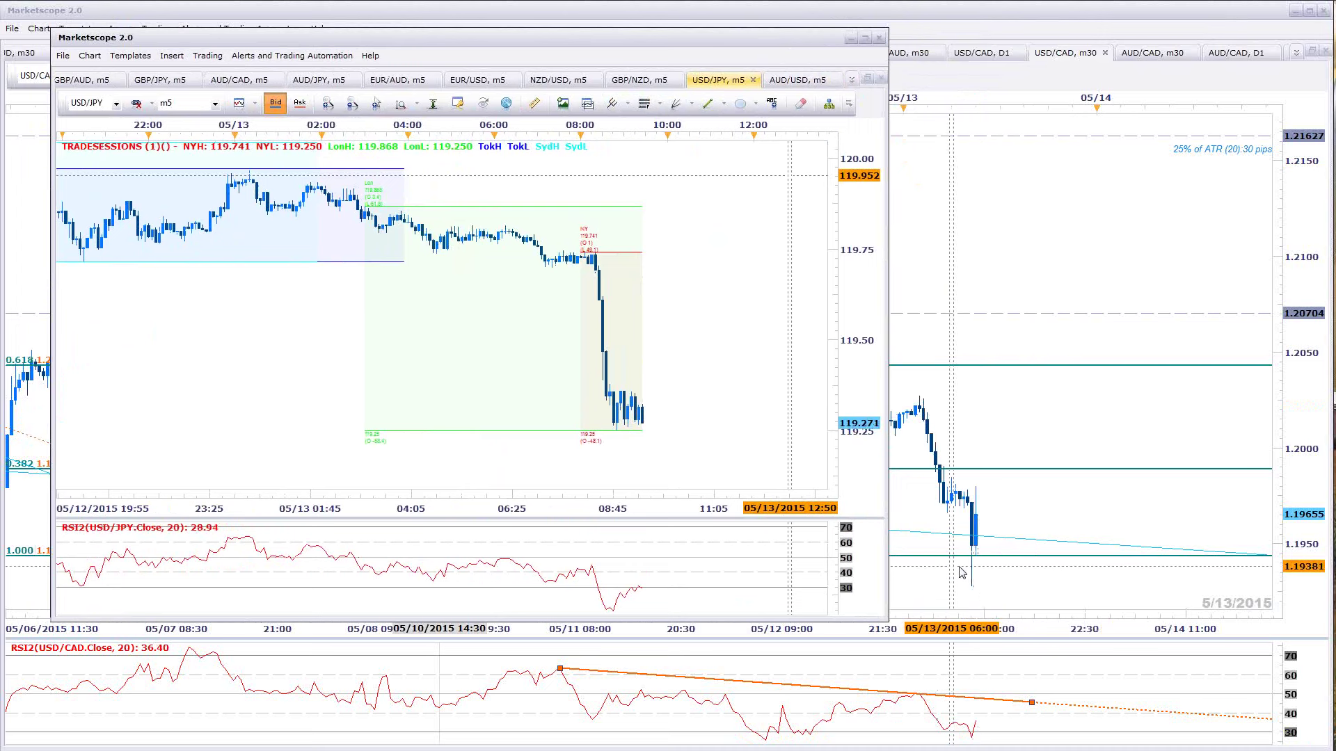
{"action": "left_click", "coordinate": [851, 81]}
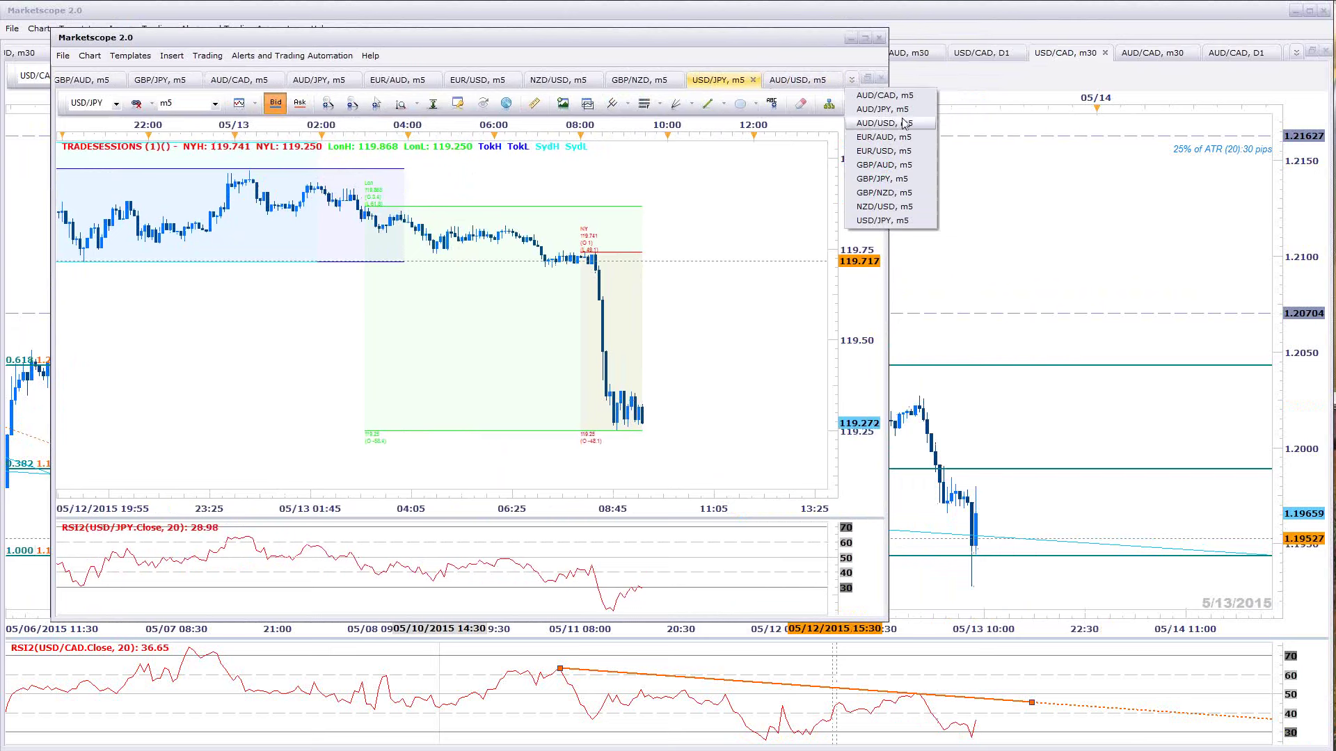
{"action": "left_click", "coordinate": [866, 221]}
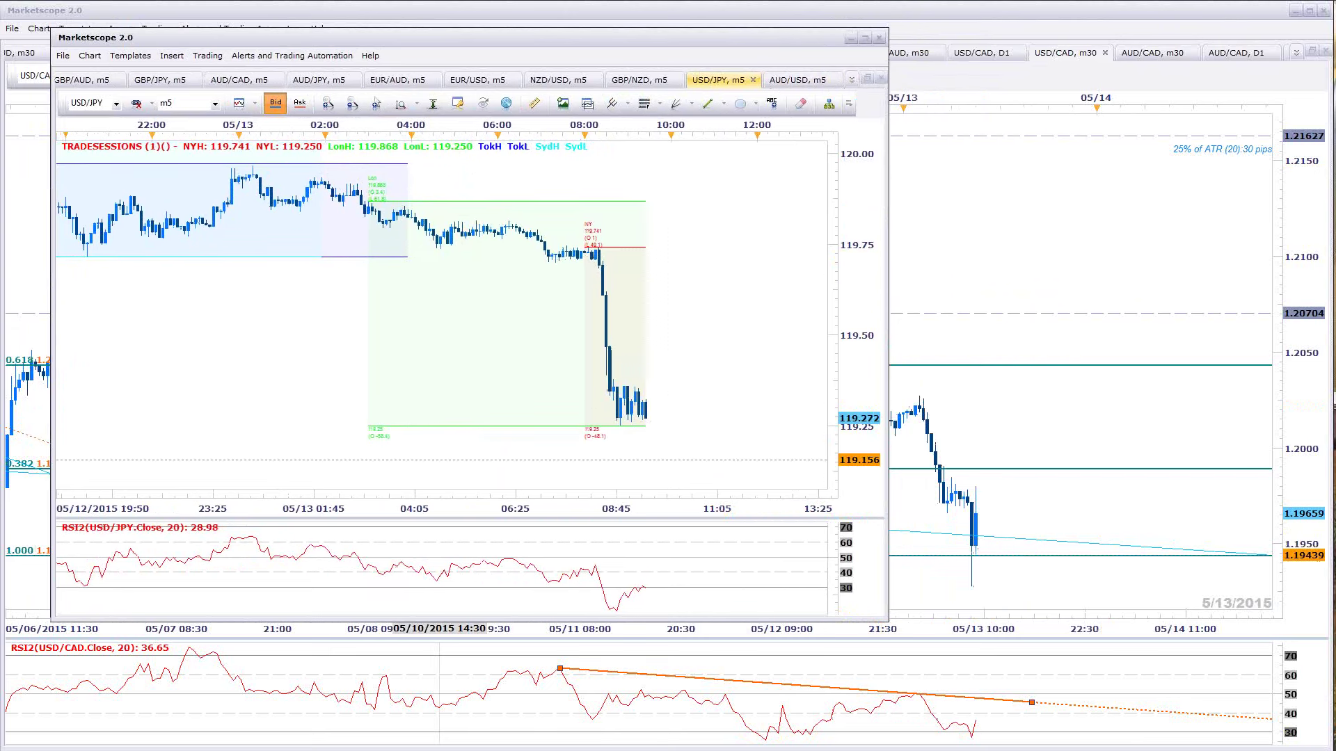
Create a USD/CAD m5 chart covering 6 hours and add the TRADESESSIONS indicator to it
{"action": "key", "text": "ctrl+n"}
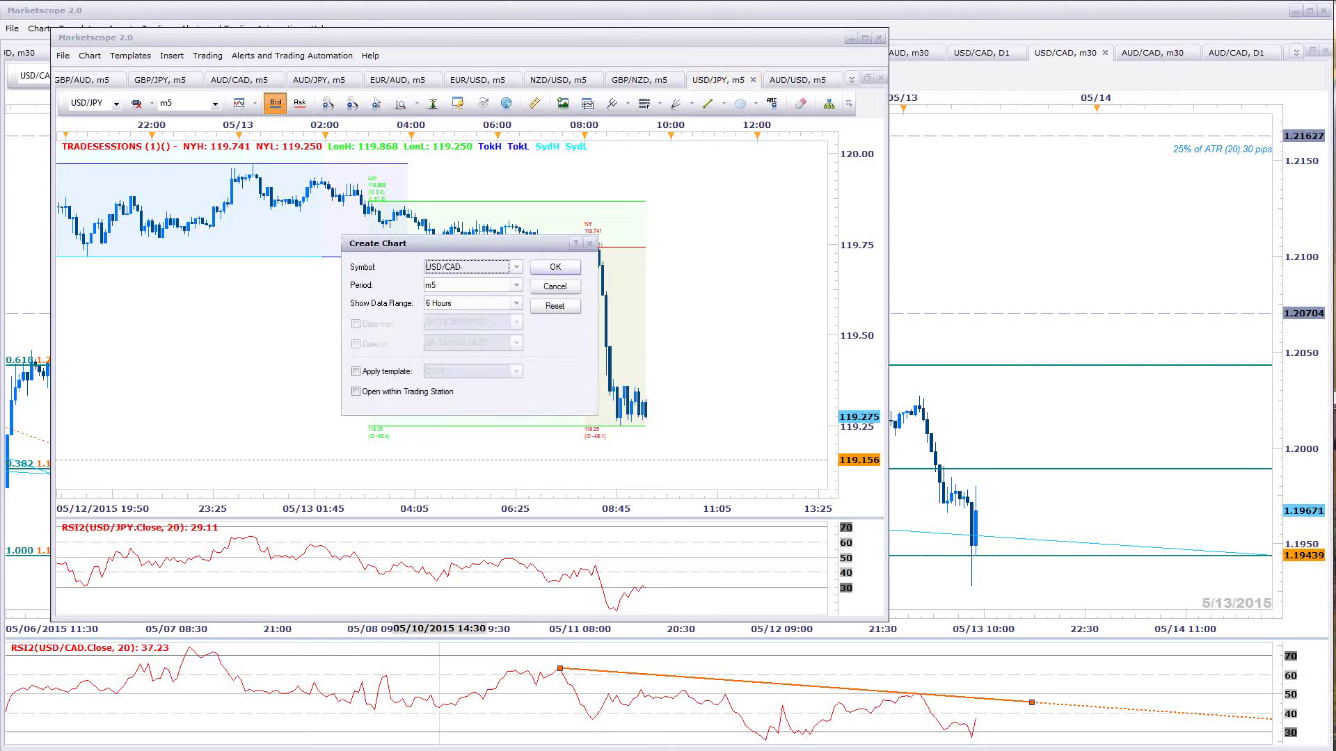
{"action": "key", "text": "Return"}
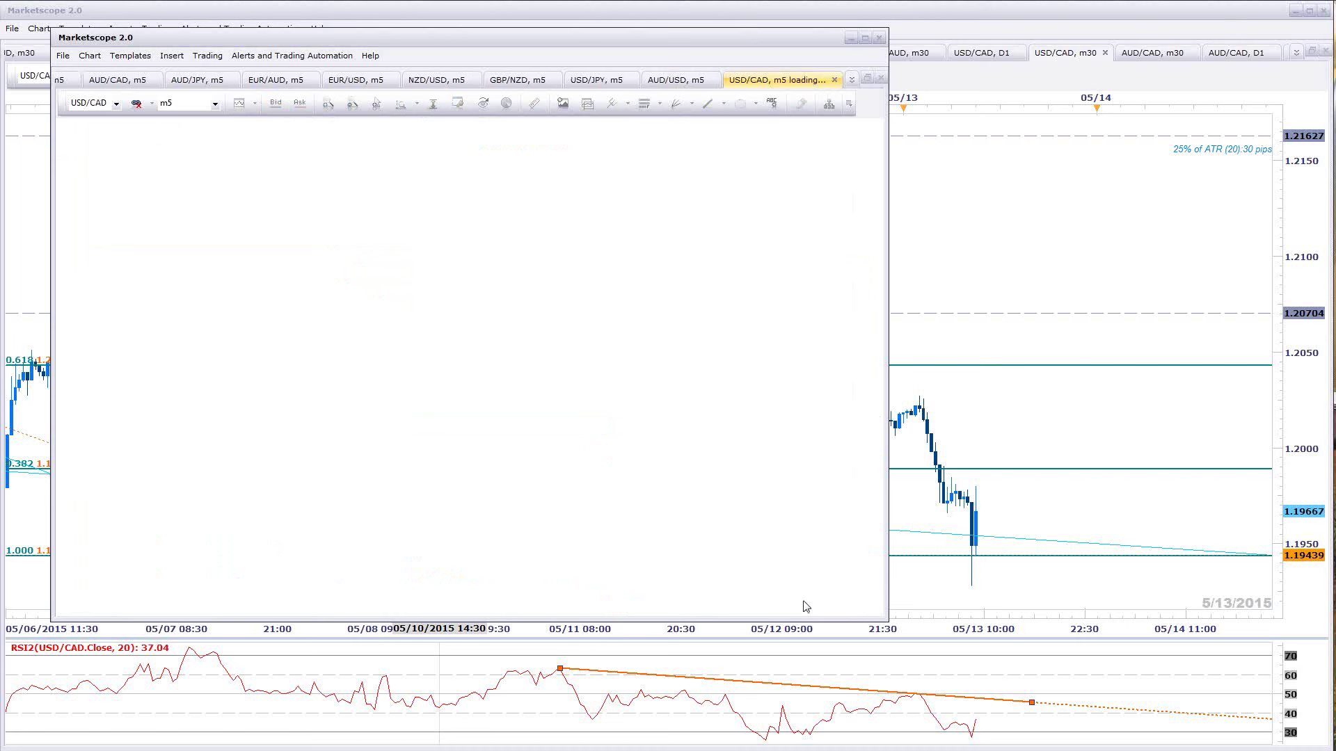
{"action": "key", "text": "ctrl+i"}
{"action": "type", "text": "trade"}
{"action": "key", "text": "Return"}
{"action": "key", "text": "Return"}
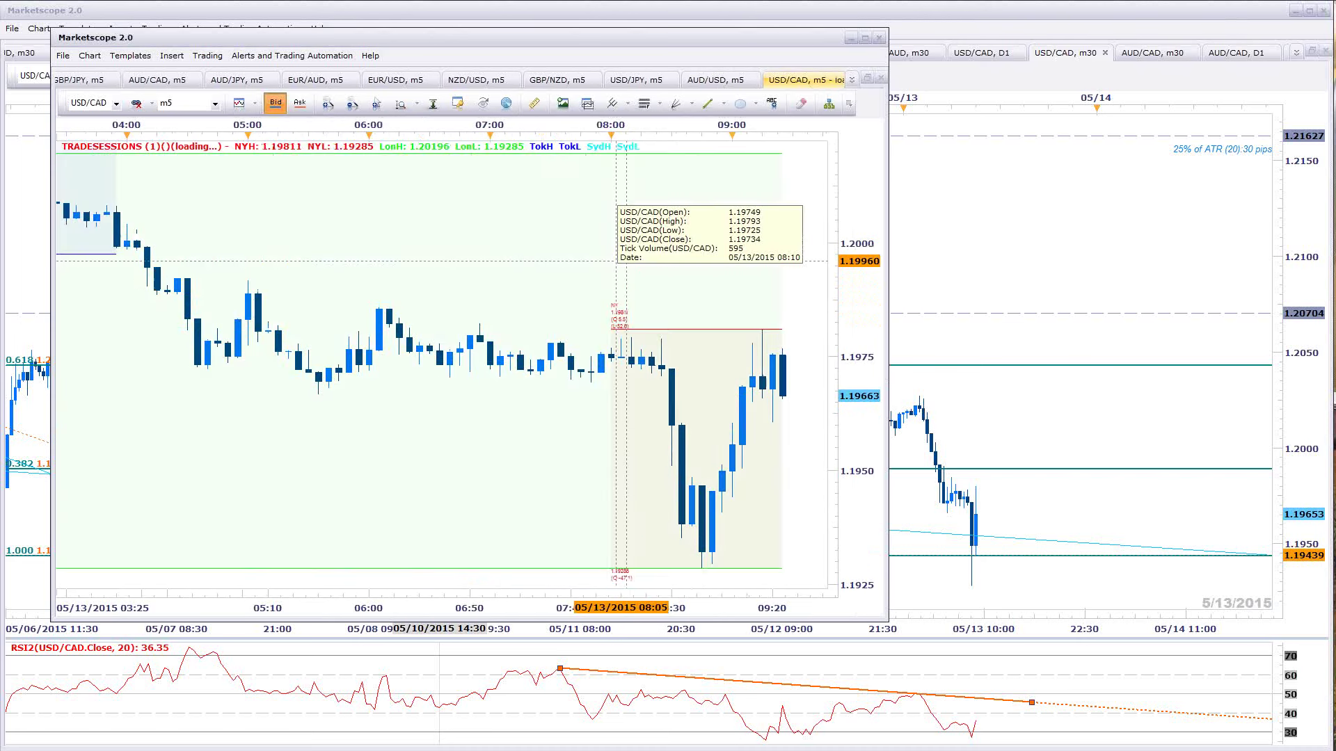
Add the RSI2 indicator to the USD/CAD m5 chart and bring the 12 and 13 May session ranges into view
{"action": "key", "text": "ctrl+i"}
{"action": "type", "text": "rse"}
{"action": "key", "text": "BackSpace"}
{"action": "type", "text": "i"}
{"action": "key", "text": "Return"}
{"action": "key", "text": "Return"}
{"action": "left_click_drag", "start_coordinate": [553, 471], "coordinate": [343, 361]}
{"action": "scroll", "coordinate": [650, 361], "scroll_direction": "down", "scroll_amount": 4}
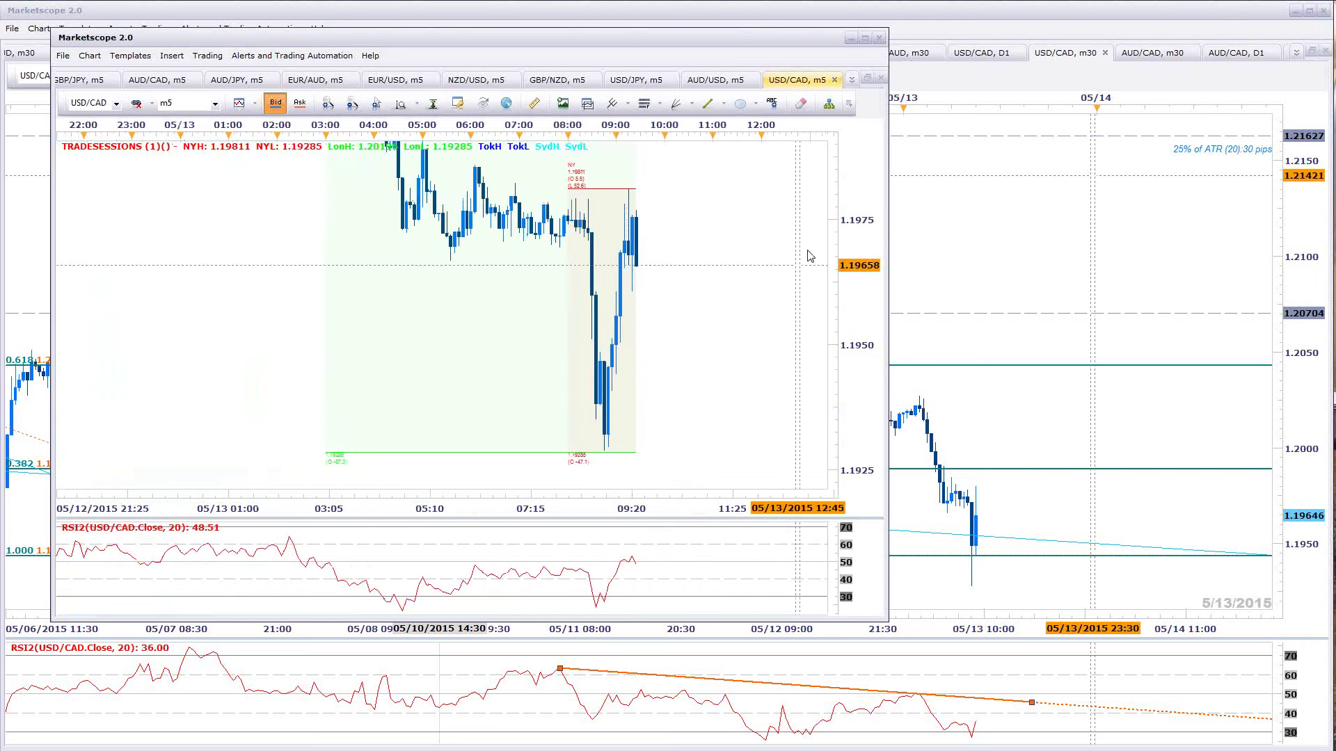
{"action": "scroll", "coordinate": [801, 264], "scroll_direction": "down", "scroll_amount": 3}
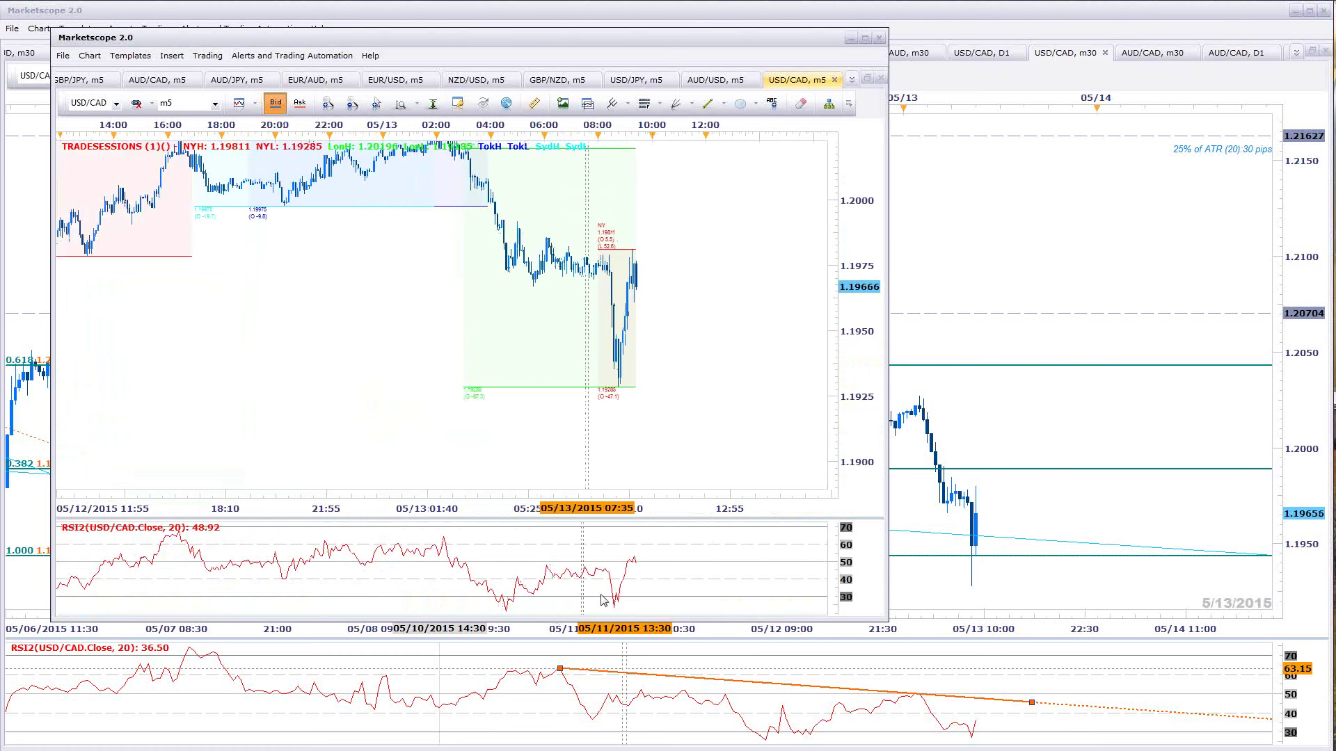
{"action": "left_click_drag", "start_coordinate": [629, 214], "coordinate": [645, 213]}
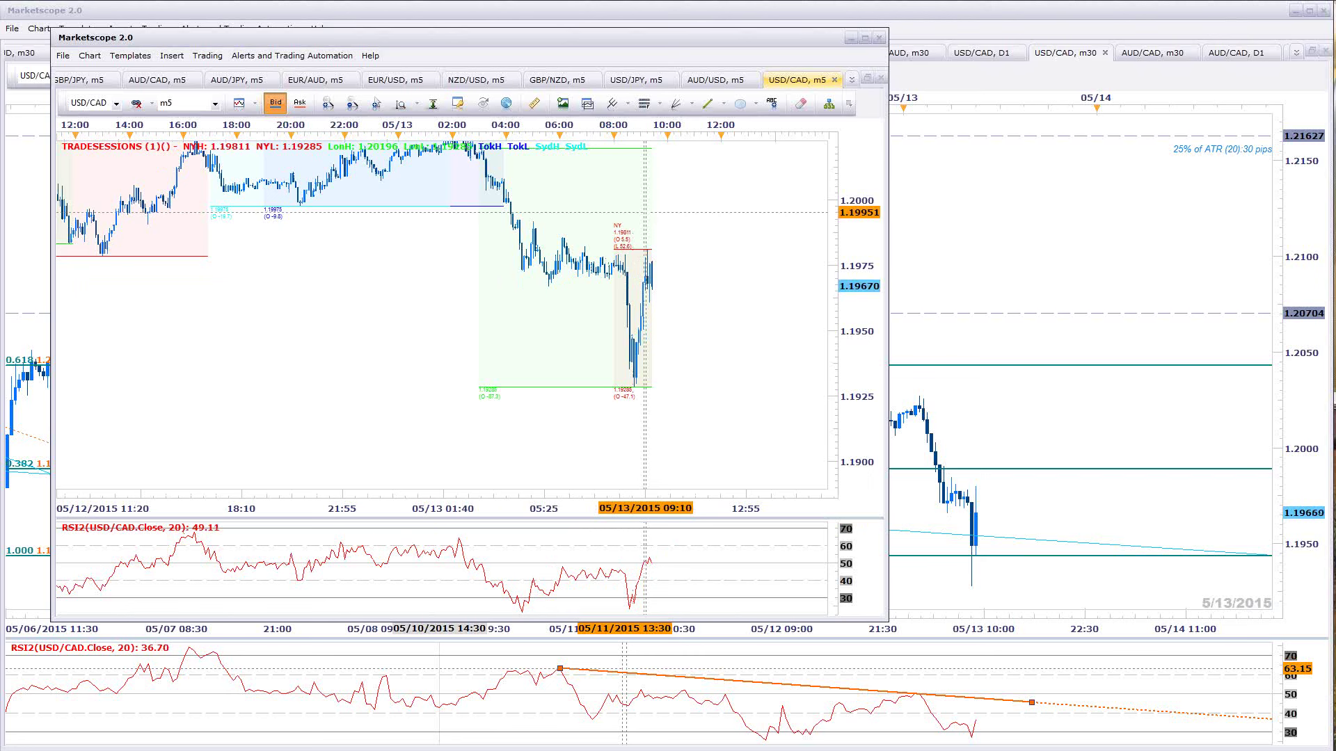
Switch to Bloomberg and look up the Canada and United States economic release calendars for 05/13/15 to 05/20/15
{"action": "key", "text": "alt+Tab"}
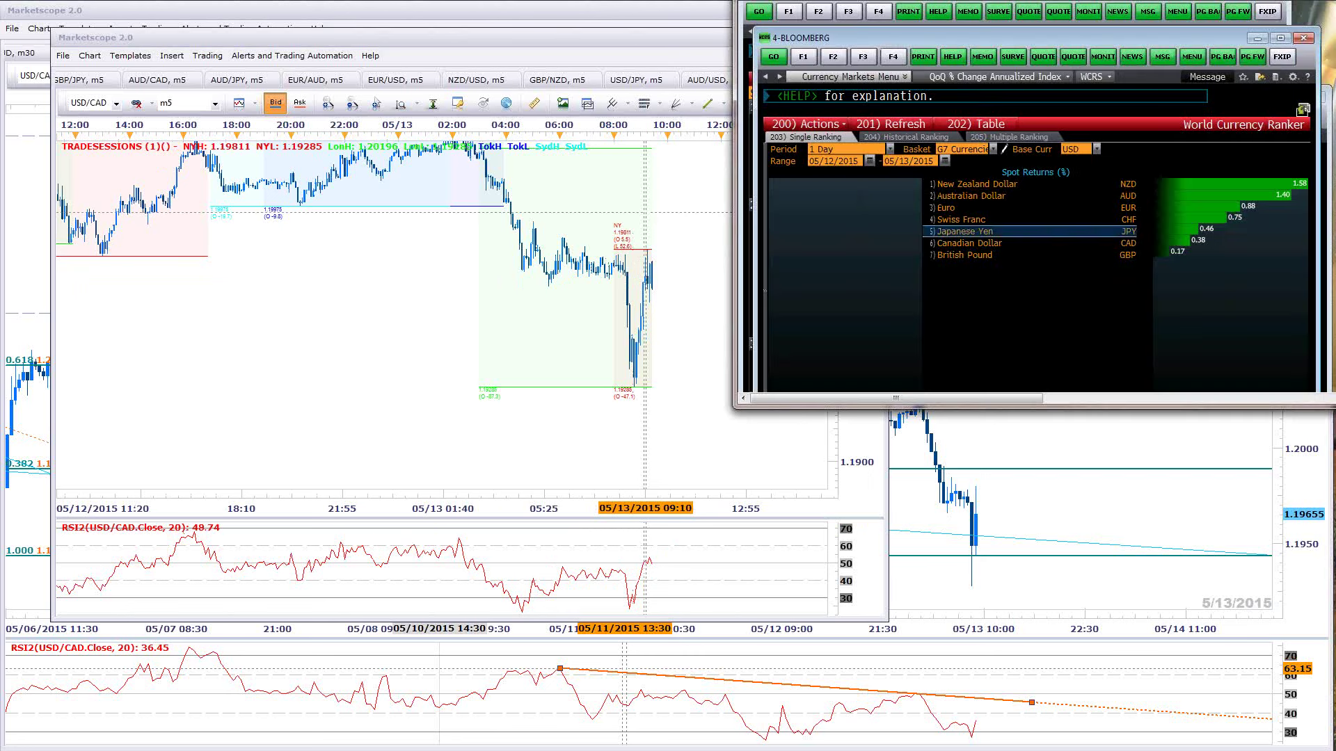
{"action": "key", "text": "Return"}
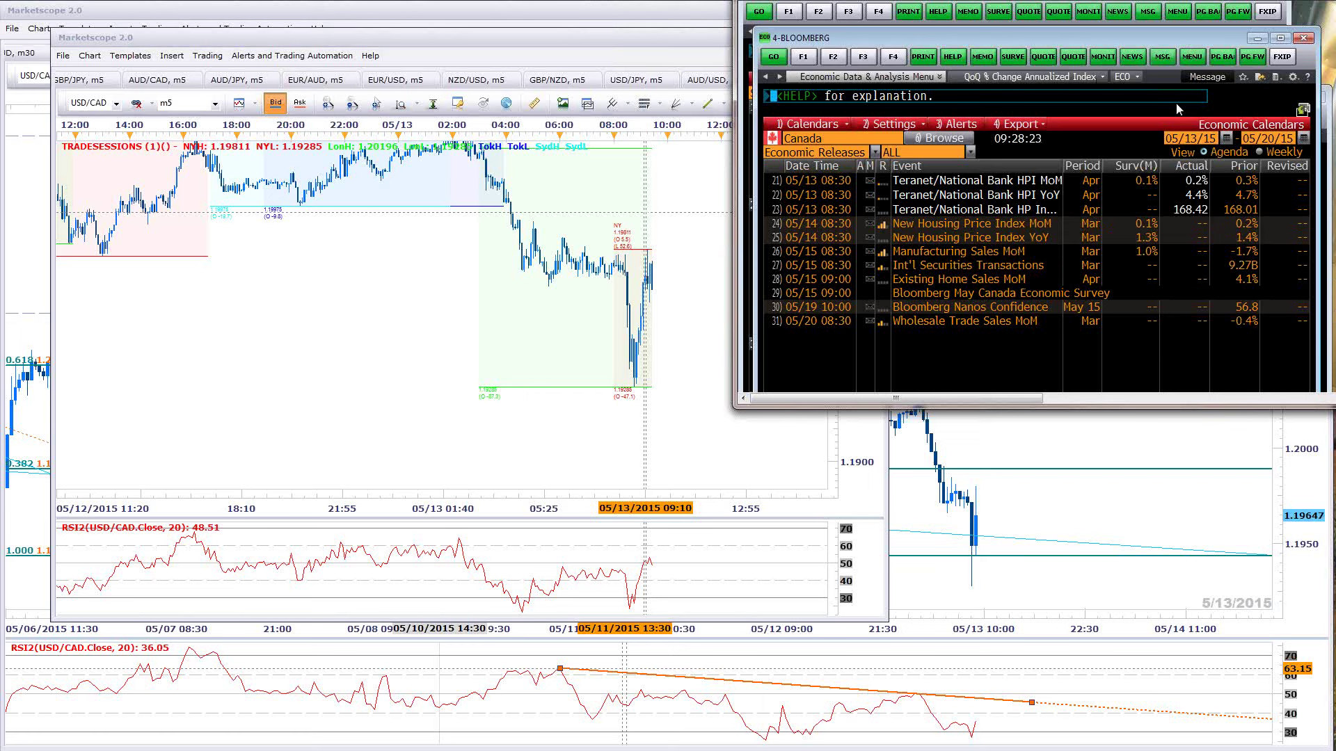
{"action": "key", "text": "Return"}
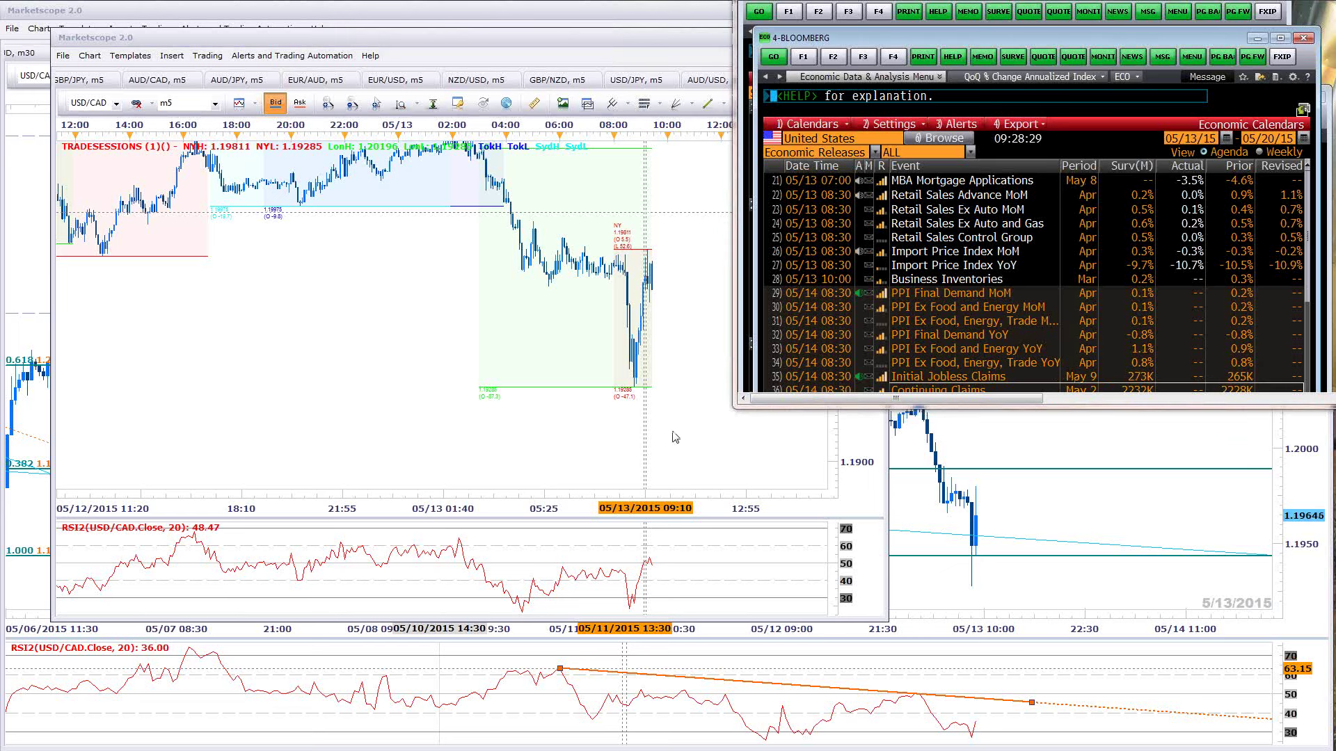
Return to the USD/CAD m5 chart in Marketscope and examine the New York, London and Tokyo session highs and lows against RSI
{"action": "key", "text": "alt+Tab"}
{"action": "key", "text": "alt+Tab"}
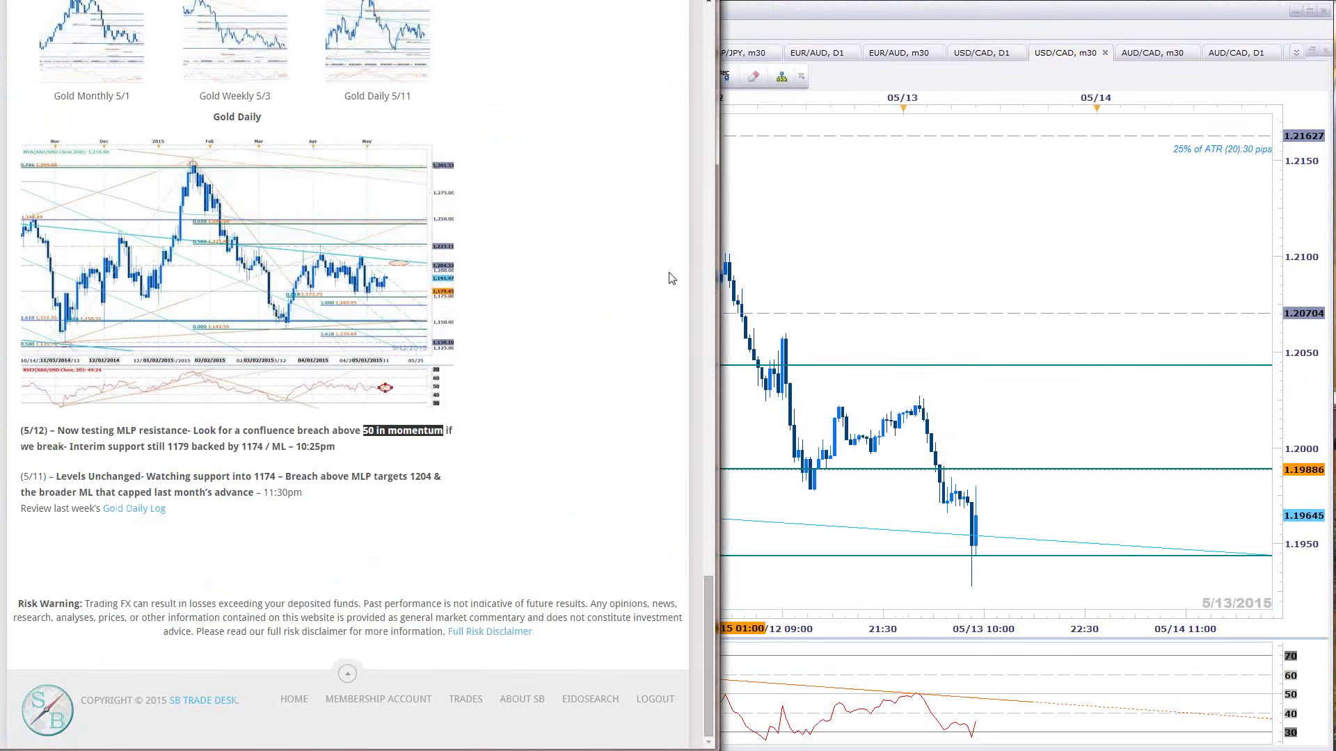
{"action": "key", "text": "alt+Tab"}
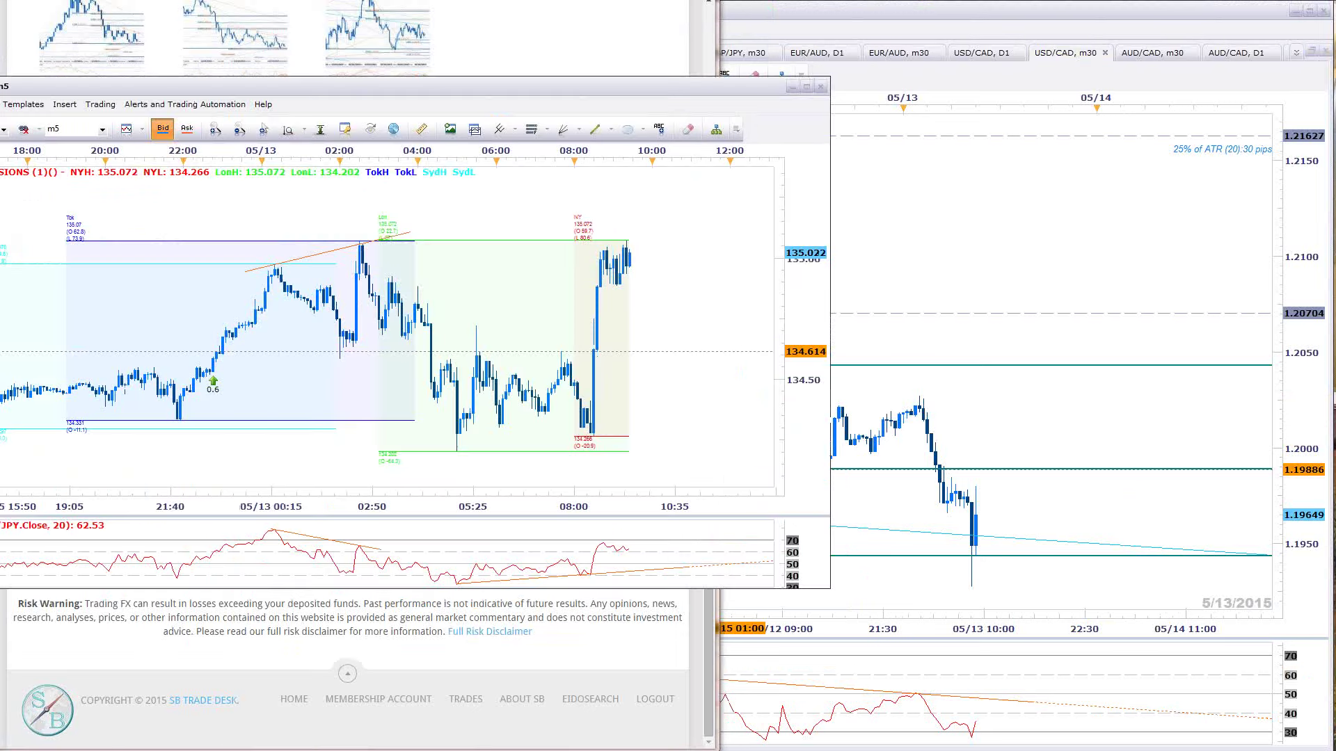
{"action": "key", "text": "alt+Tab"}
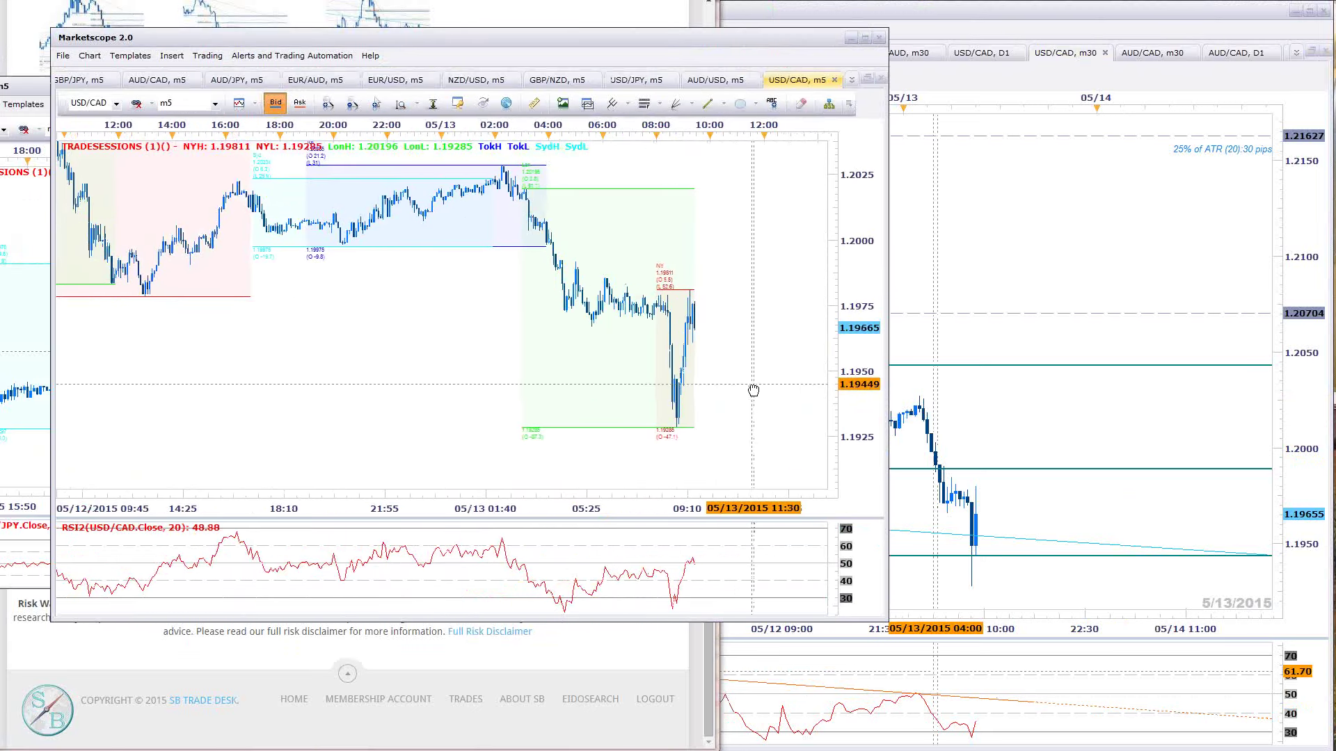
{"action": "scroll", "coordinate": [750, 397], "scroll_direction": "up", "scroll_amount": 2}
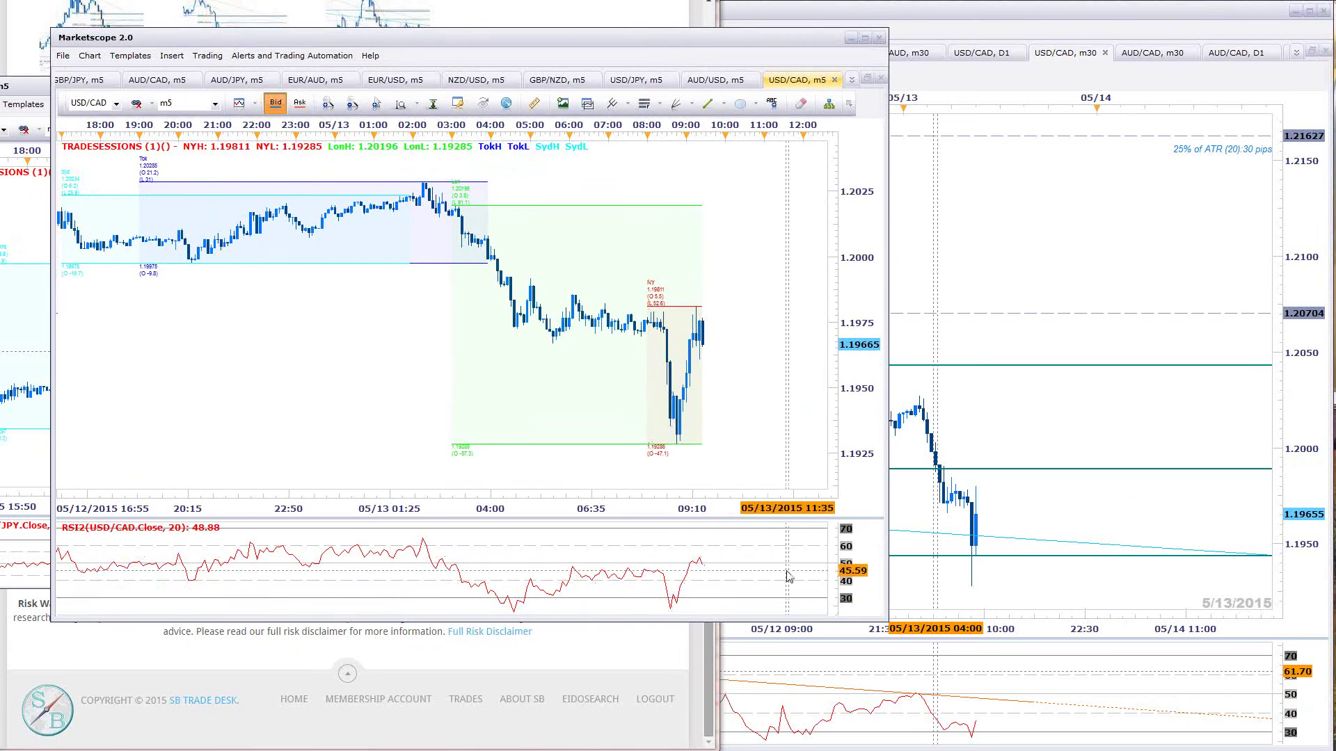
{"action": "scroll", "coordinate": [747, 407], "scroll_direction": "up", "scroll_amount": 3}
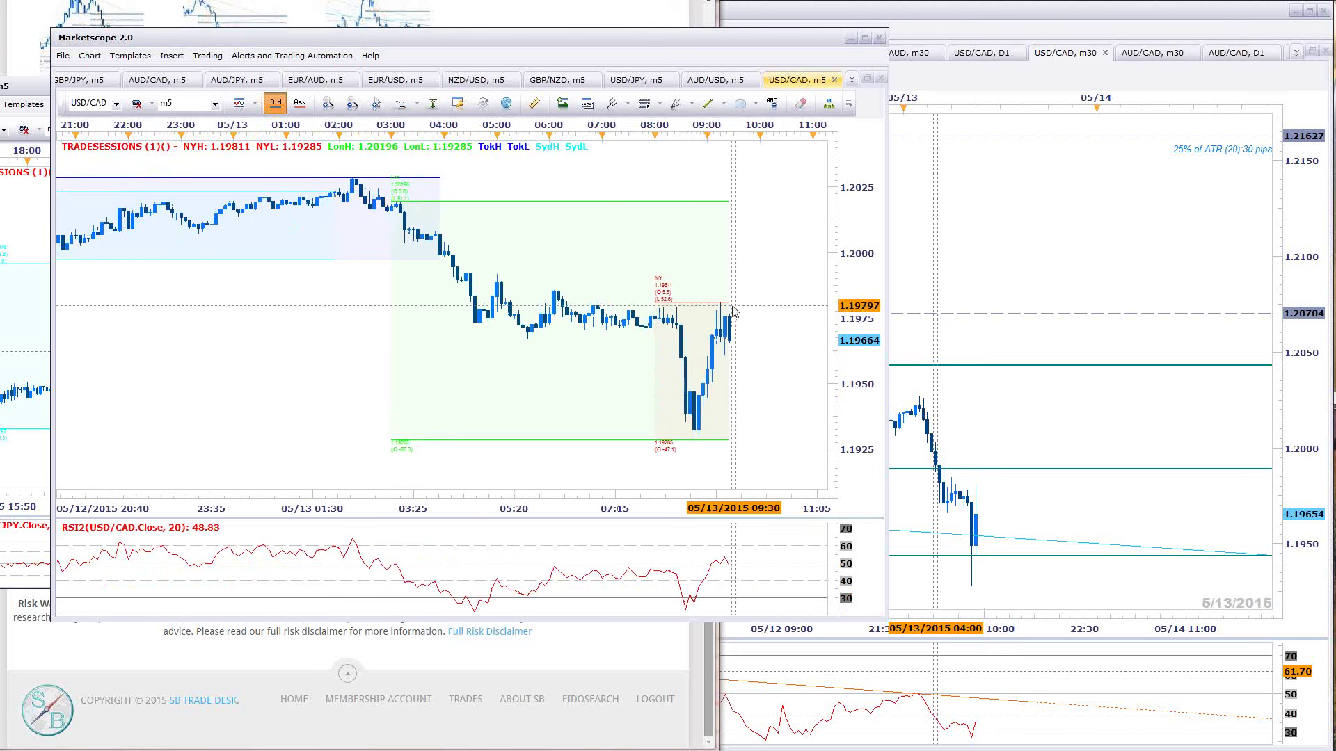
{"action": "scroll", "coordinate": [731, 308], "scroll_direction": "down", "scroll_amount": 4}
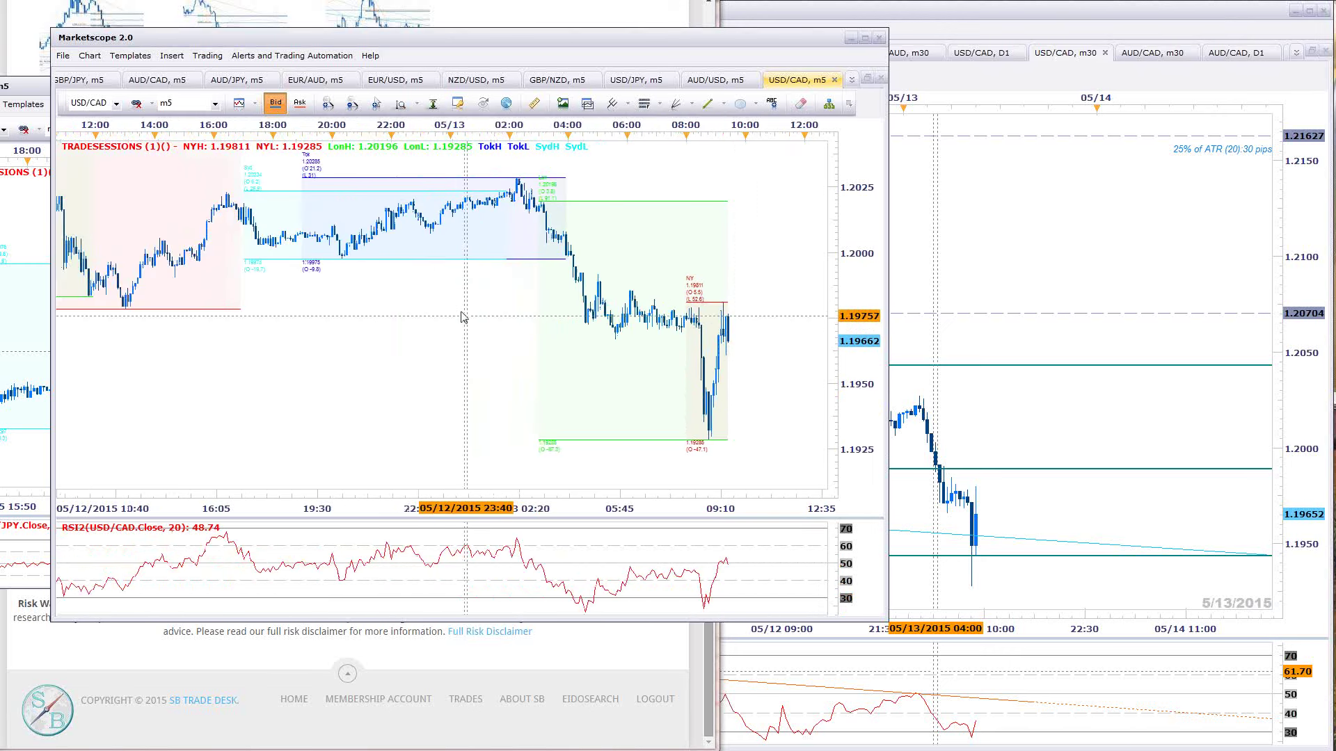
{"action": "scroll", "coordinate": [459, 320], "scroll_direction": "down", "scroll_amount": 3}
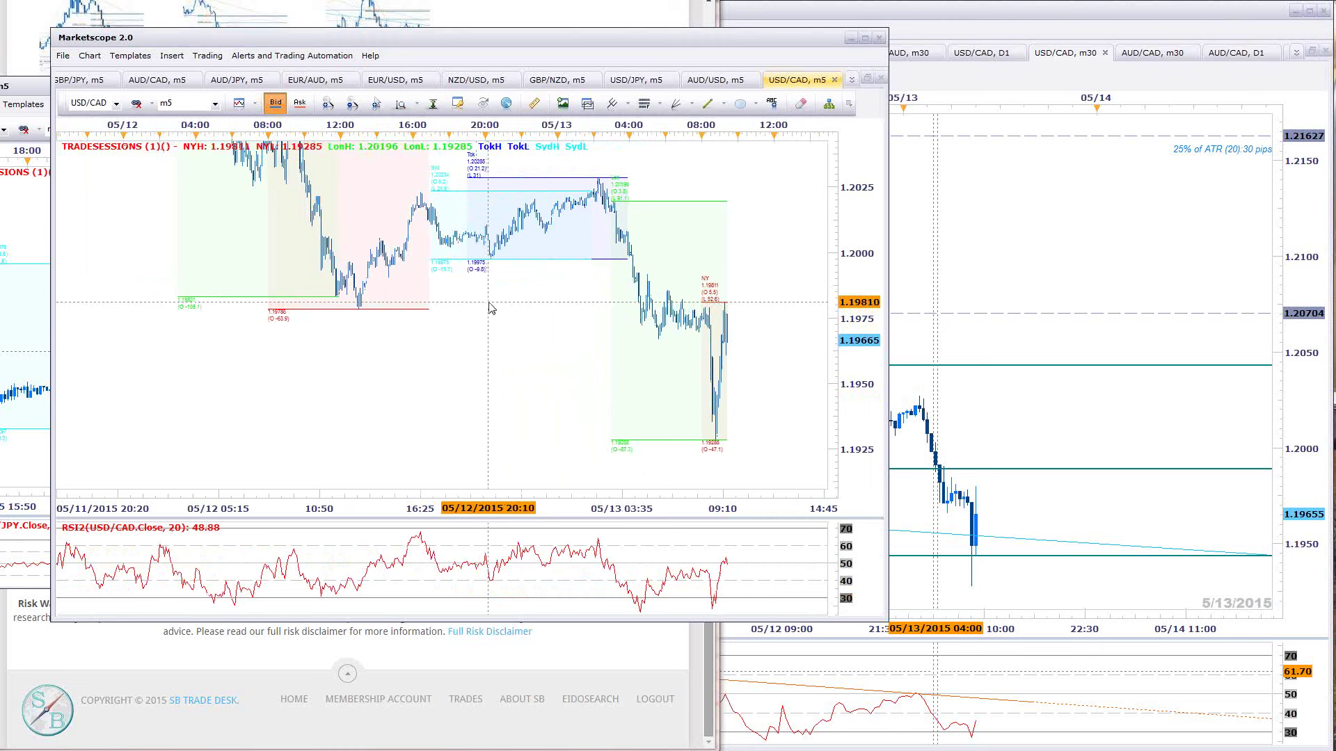
{"action": "mouse_move", "coordinate": [491, 307]}
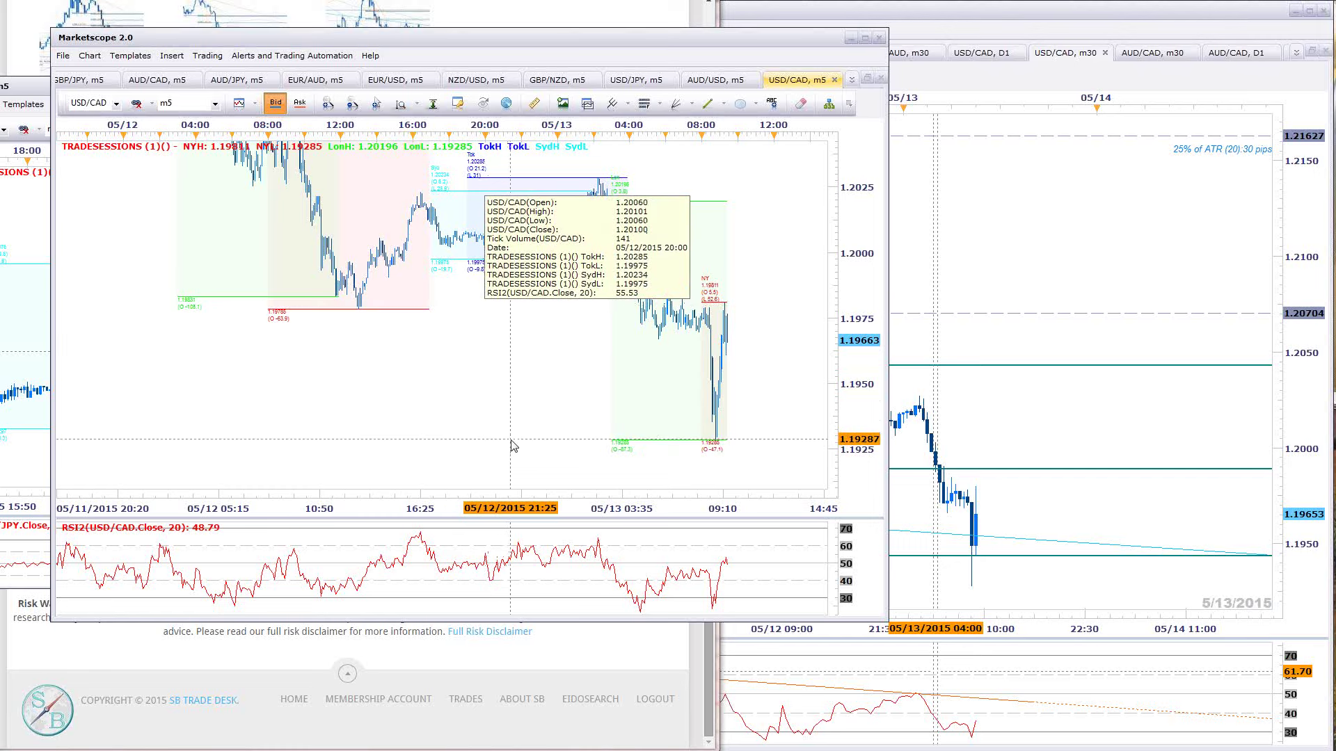
{"action": "mouse_move", "coordinate": [509, 426]}
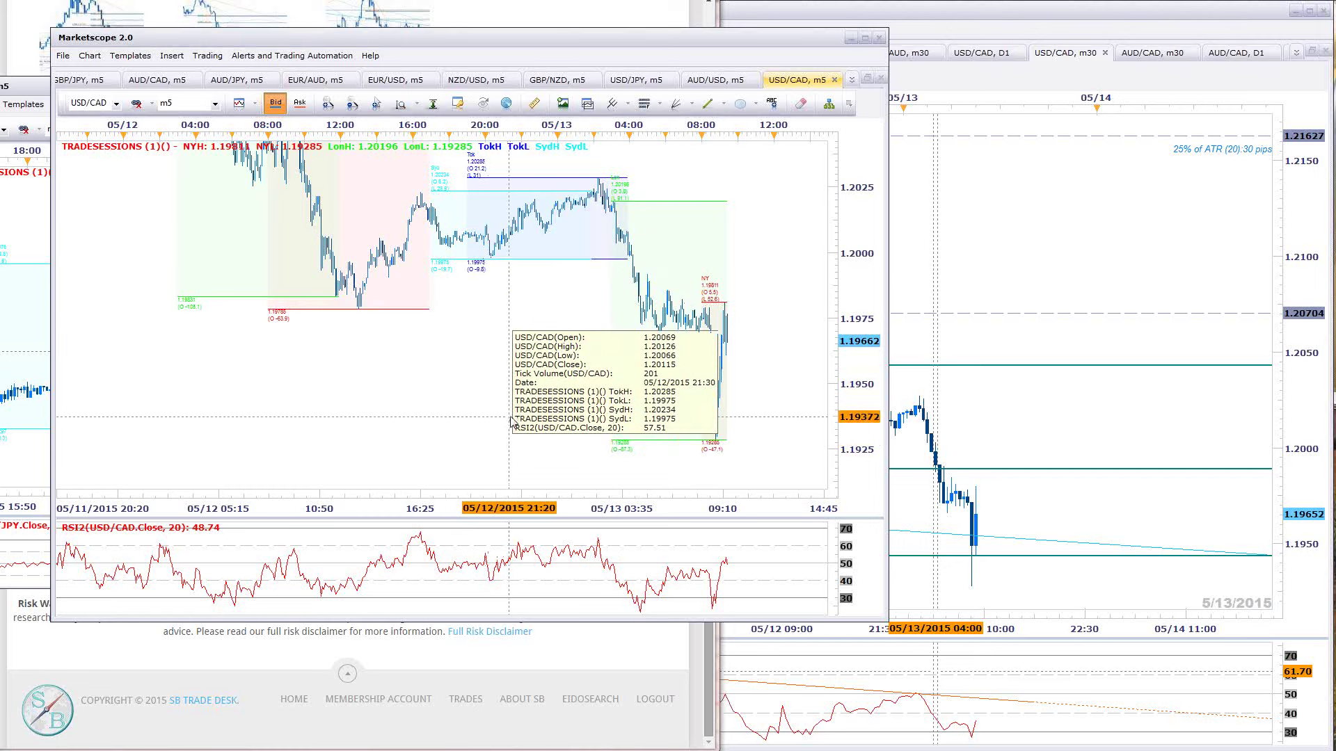
{"action": "scroll", "coordinate": [787, 348], "scroll_direction": "up", "scroll_amount": 4}
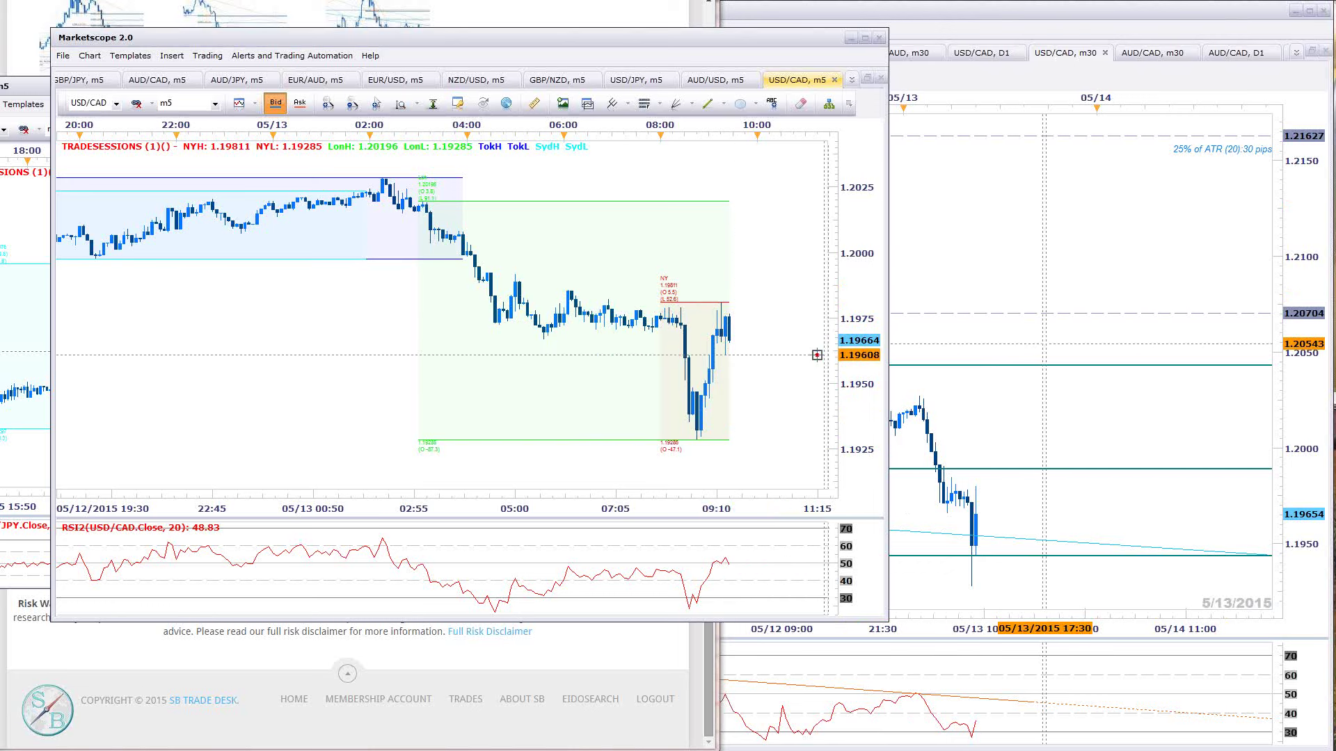
{"action": "scroll", "coordinate": [733, 355], "scroll_direction": "down", "scroll_amount": 3}
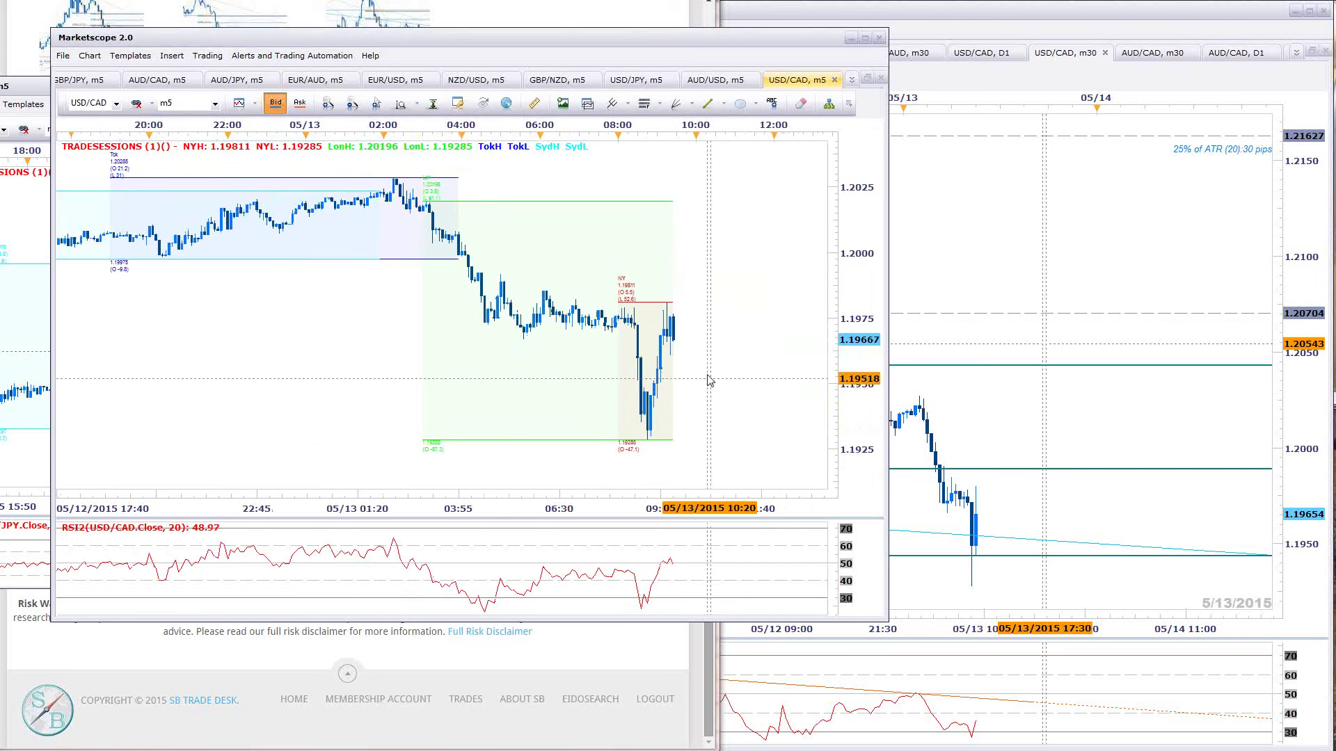
Compare the latest USD/CAD m30 candles near the 1.19436 level with the session ranges on the m5 chart
{"action": "left_click", "coordinate": [1106, 543]}
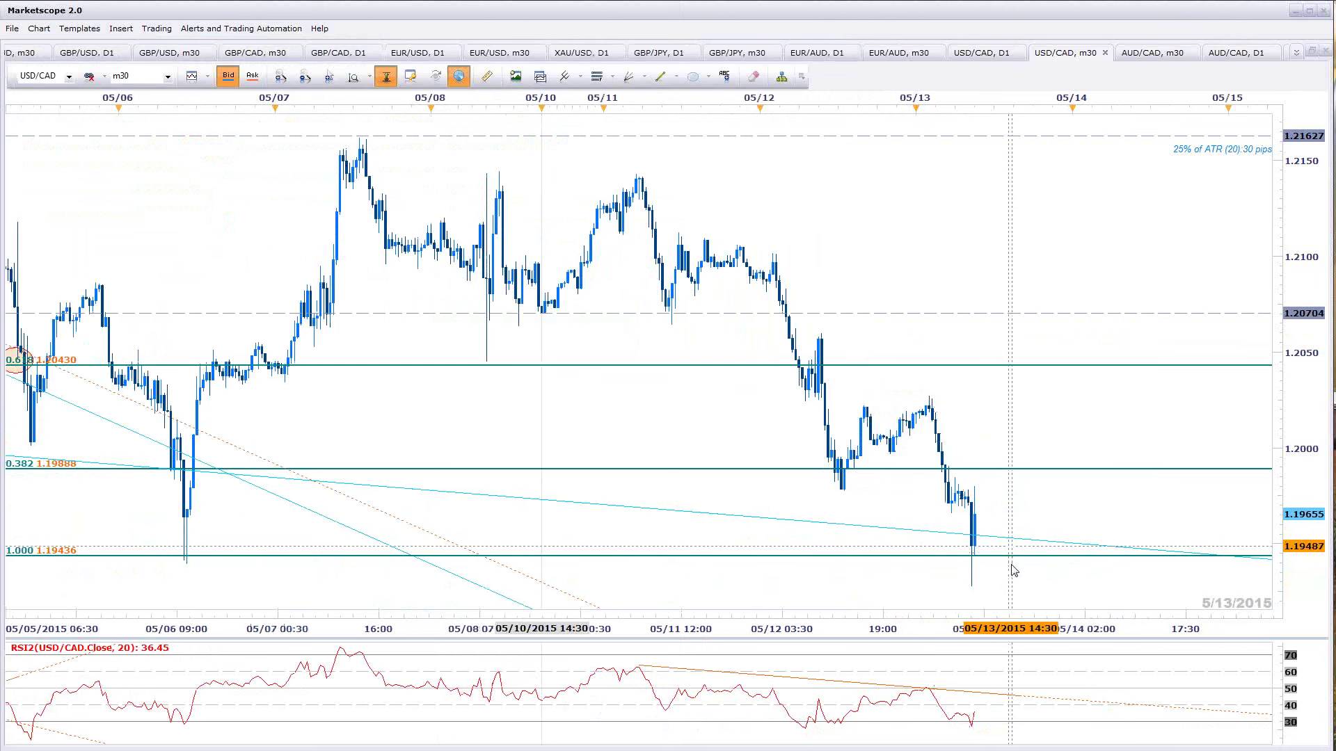
{"action": "key", "text": "alt+Tab"}
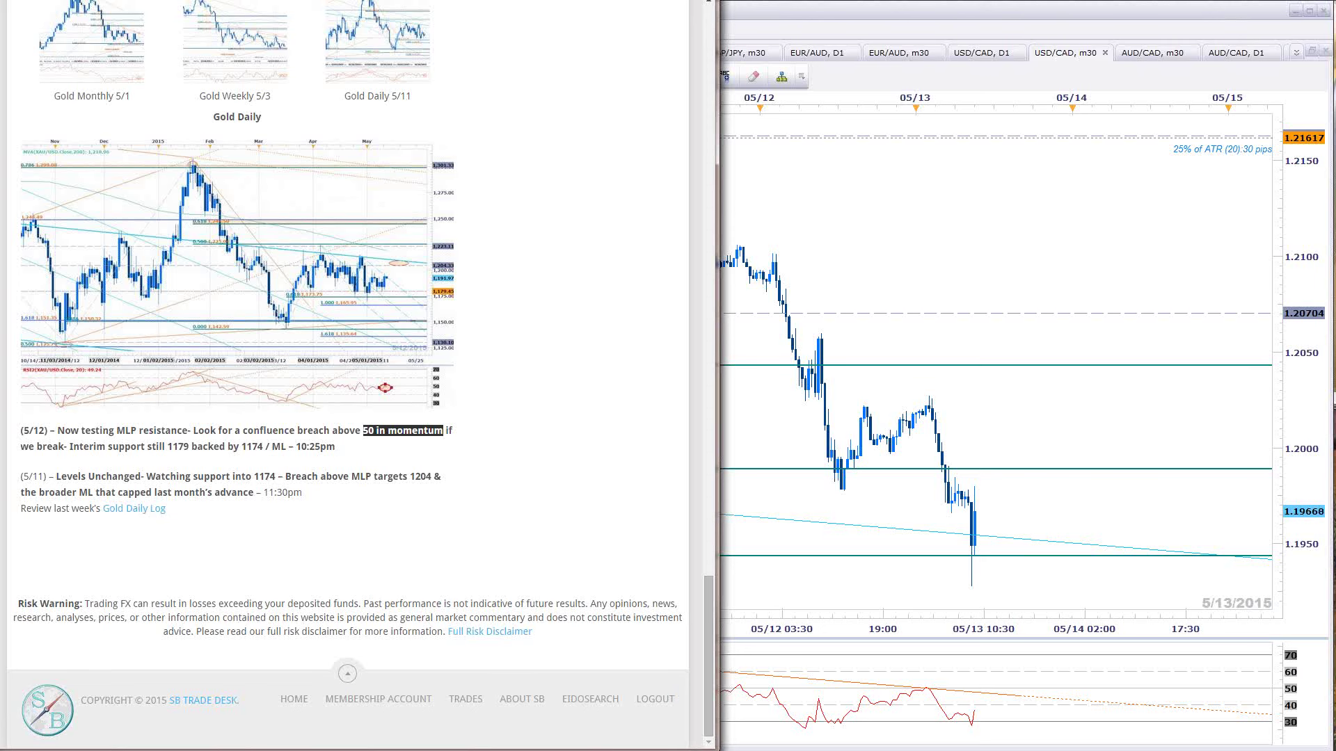
{"action": "key", "text": "alt+Tab"}
{"action": "scroll", "coordinate": [755, 401], "scroll_direction": "down", "scroll_amount": 3}
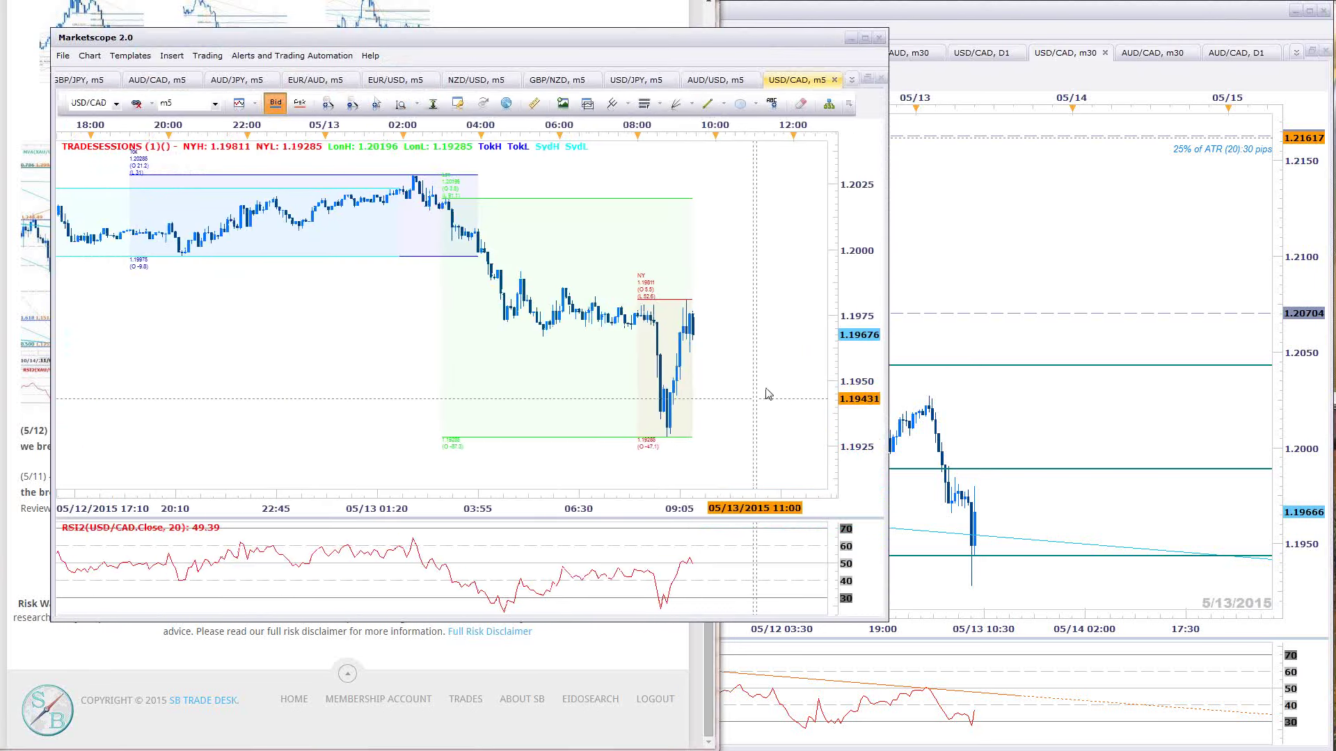
{"action": "scroll", "coordinate": [765, 421], "scroll_direction": "up", "scroll_amount": 3}
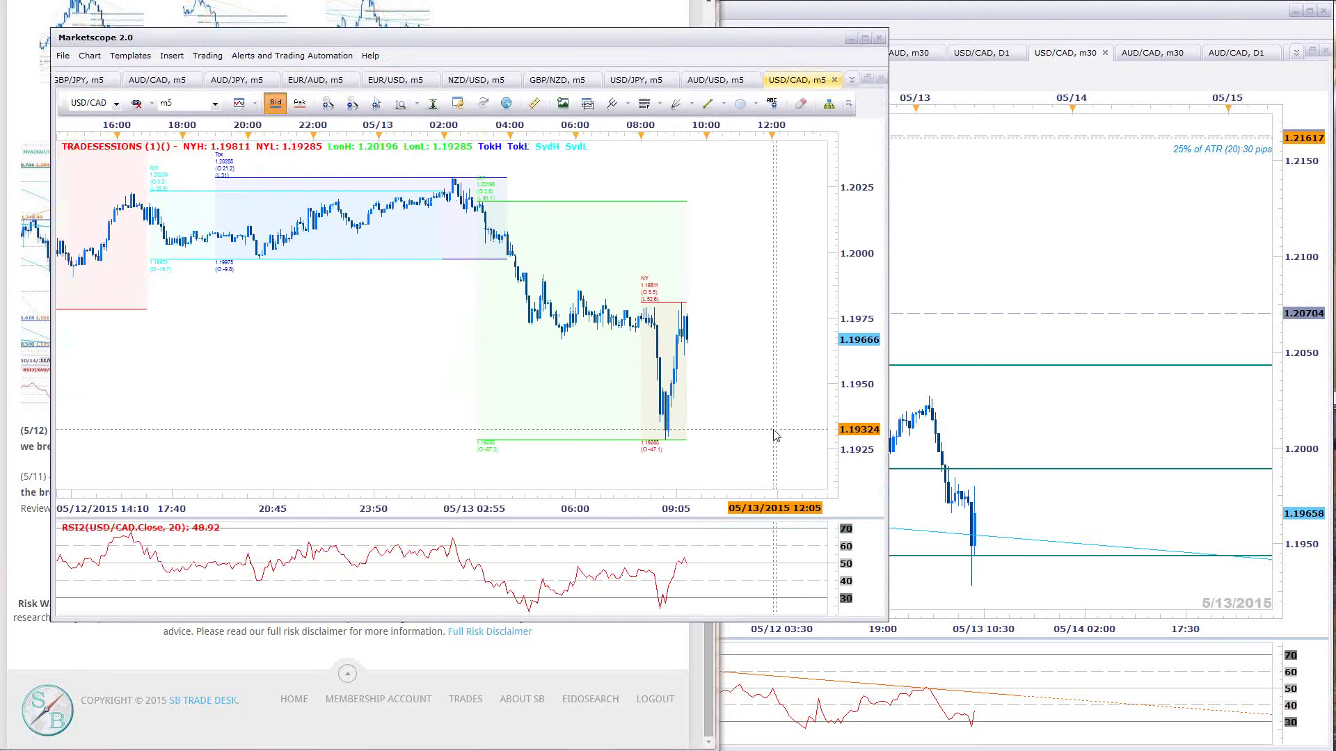
Check the USD/CAD D1 chart around the 0.382 and 0.500 retracements and go back to the m30 chart's latest candles
{"action": "left_click", "coordinate": [992, 529]}
{"action": "key", "text": "ctrl+Tab"}
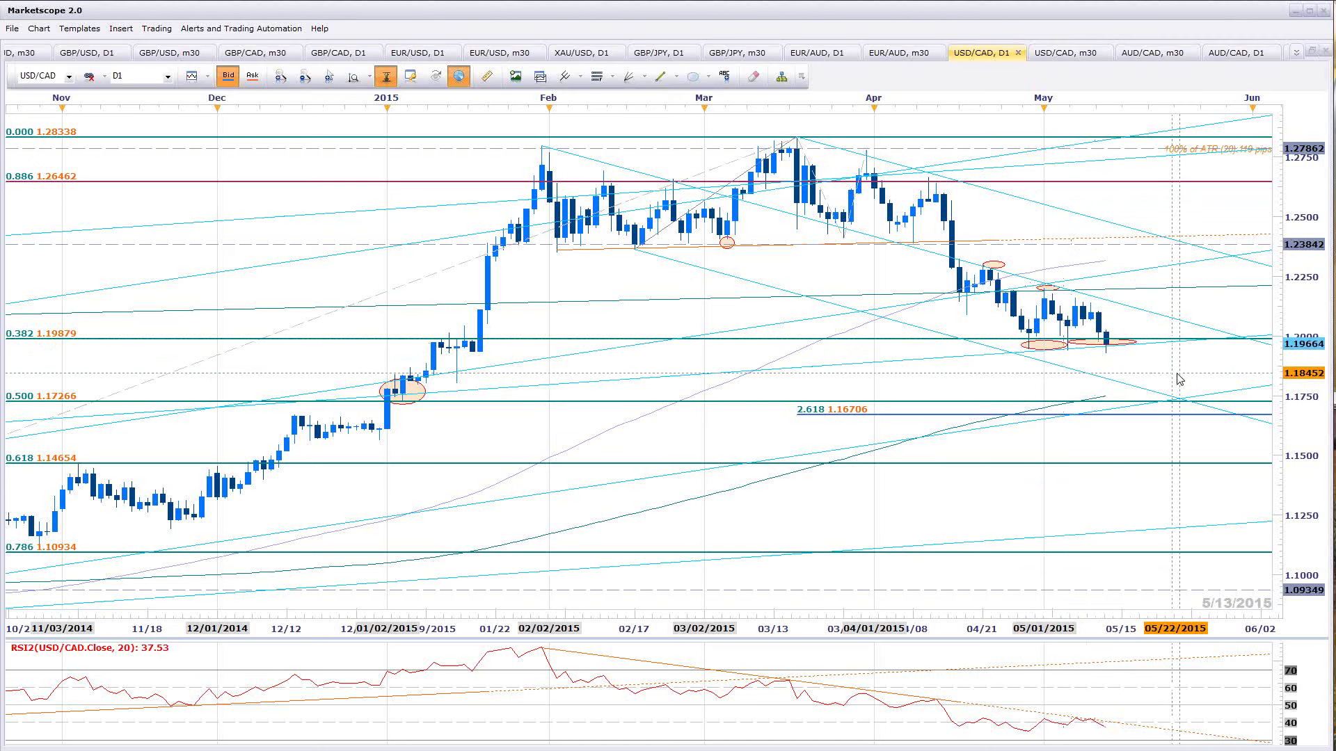
{"action": "scroll", "coordinate": [1175, 392], "scroll_direction": "down", "scroll_amount": 2}
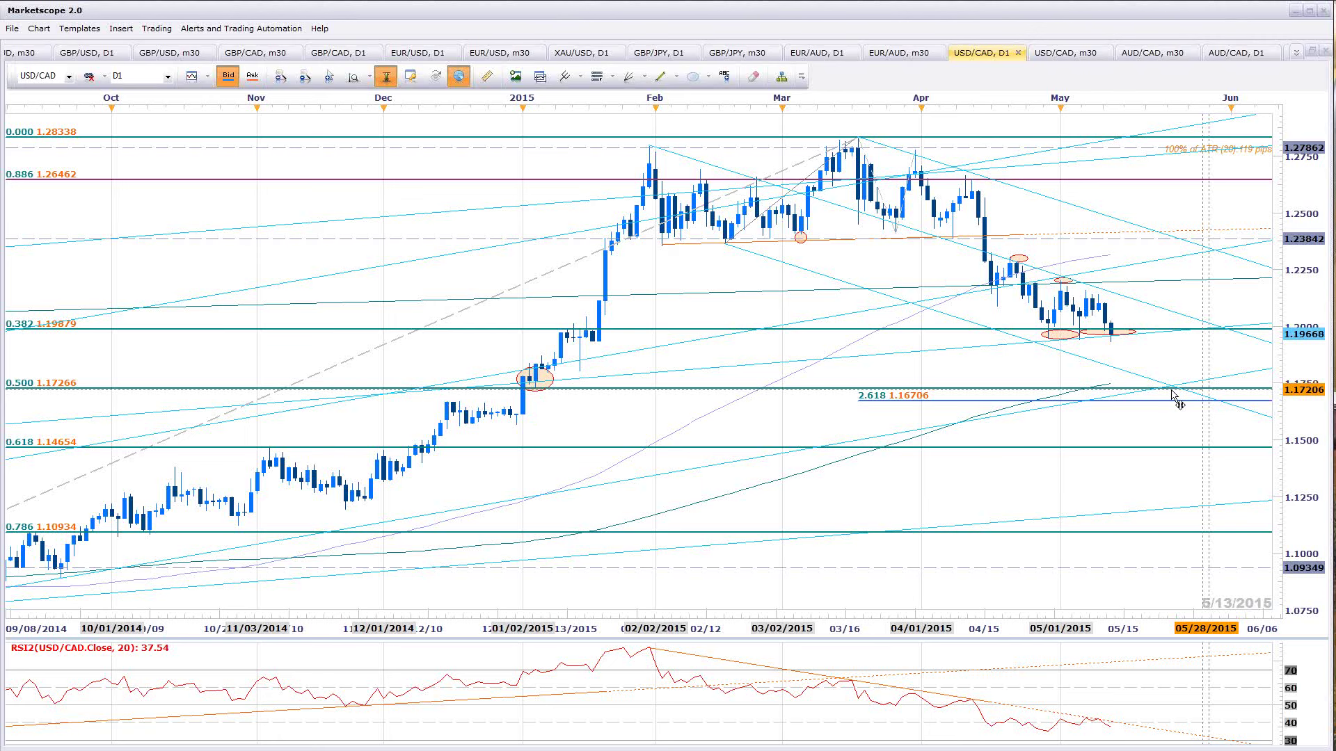
{"action": "left_click", "coordinate": [1099, 54]}
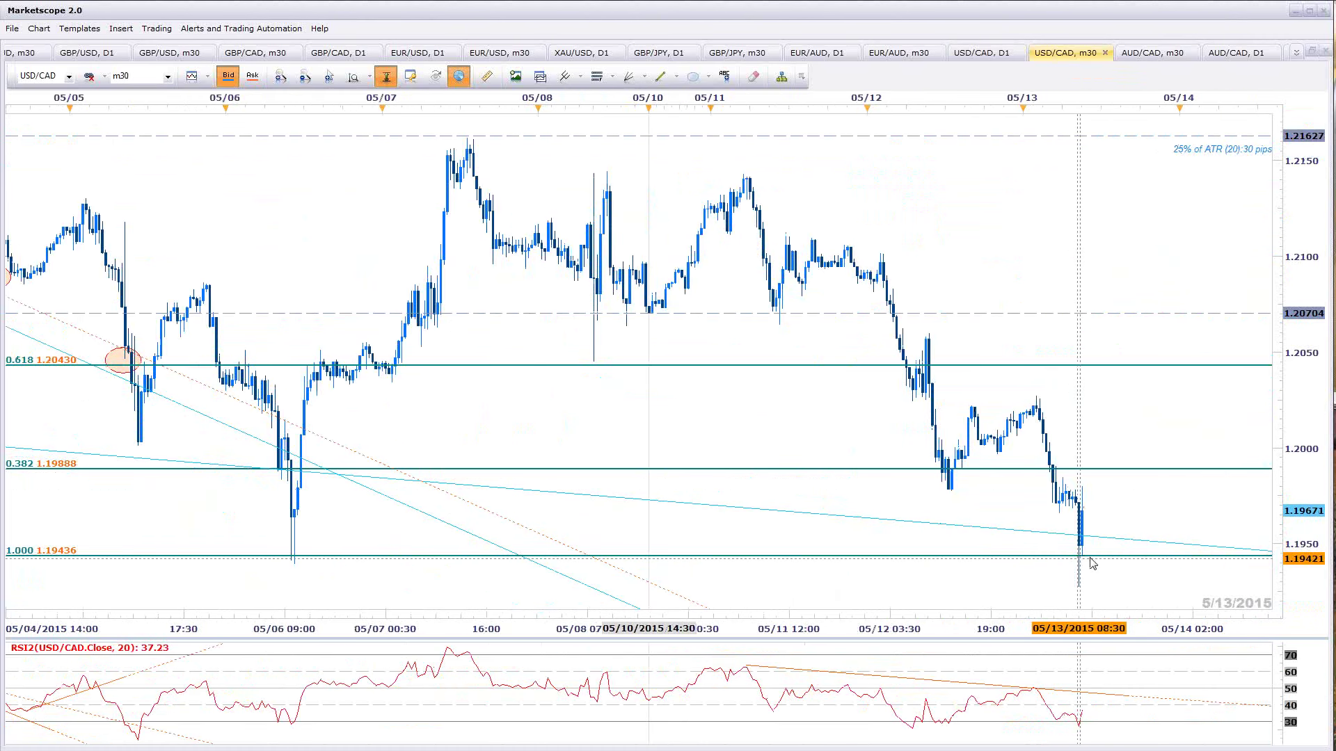
{"action": "scroll", "coordinate": [1225, 445], "scroll_direction": "up", "scroll_amount": 2}
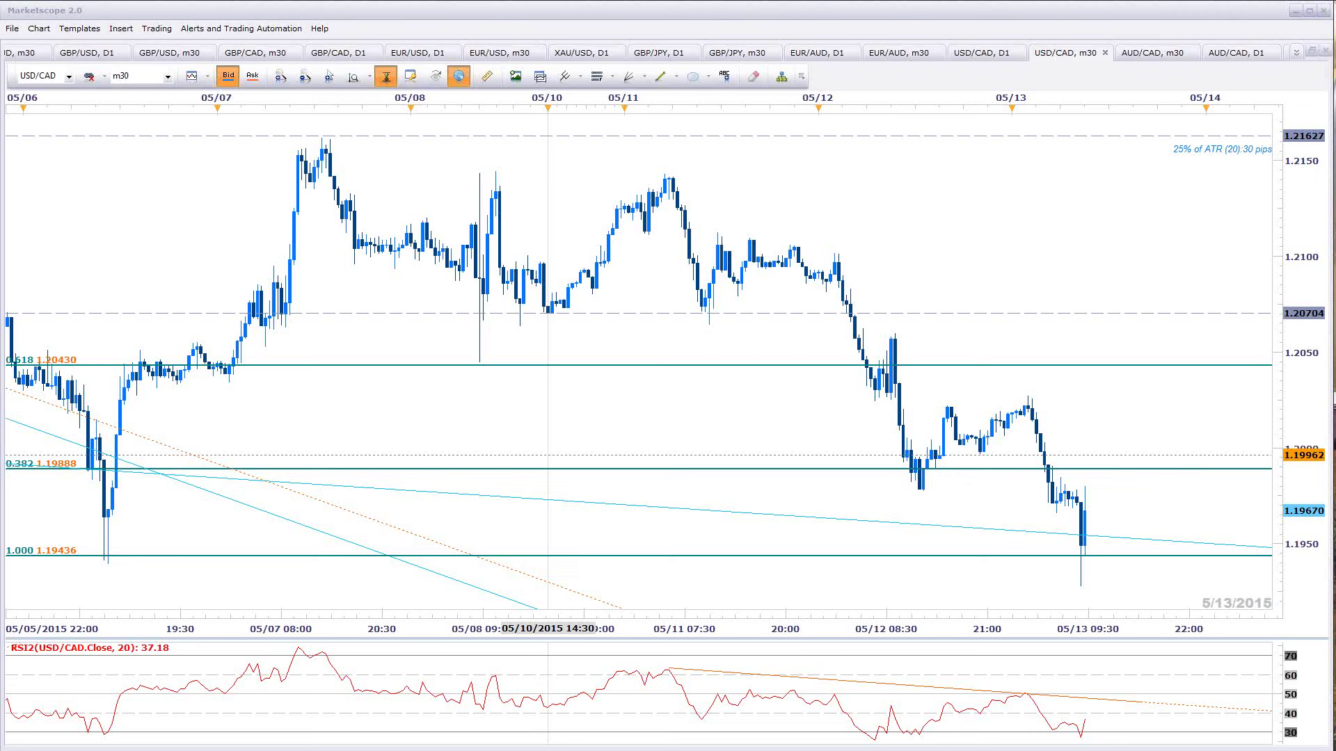
Open the USDOLLAR H2 chart and inspect the latest decline between the 0.236 retracement and the 1.618 extension
{"action": "left_click", "coordinate": [1296, 53]}
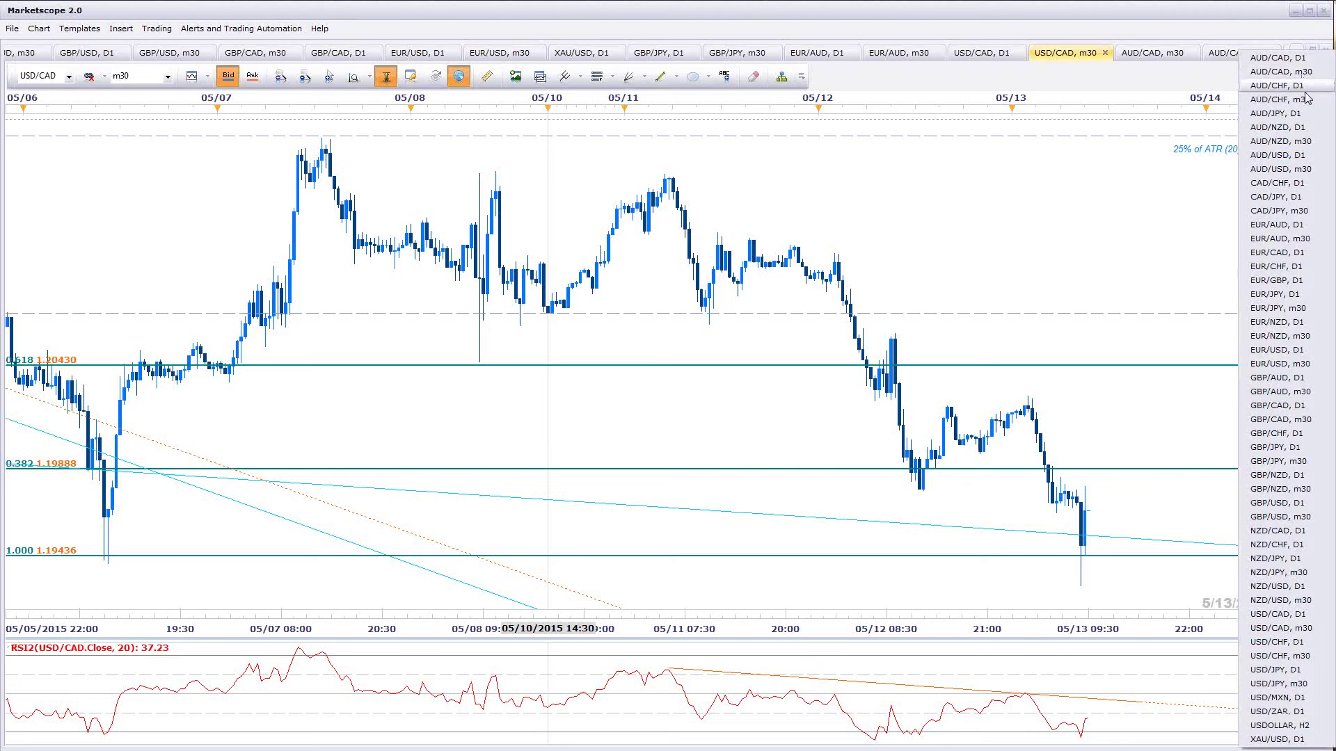
{"action": "left_click", "coordinate": [1300, 728]}
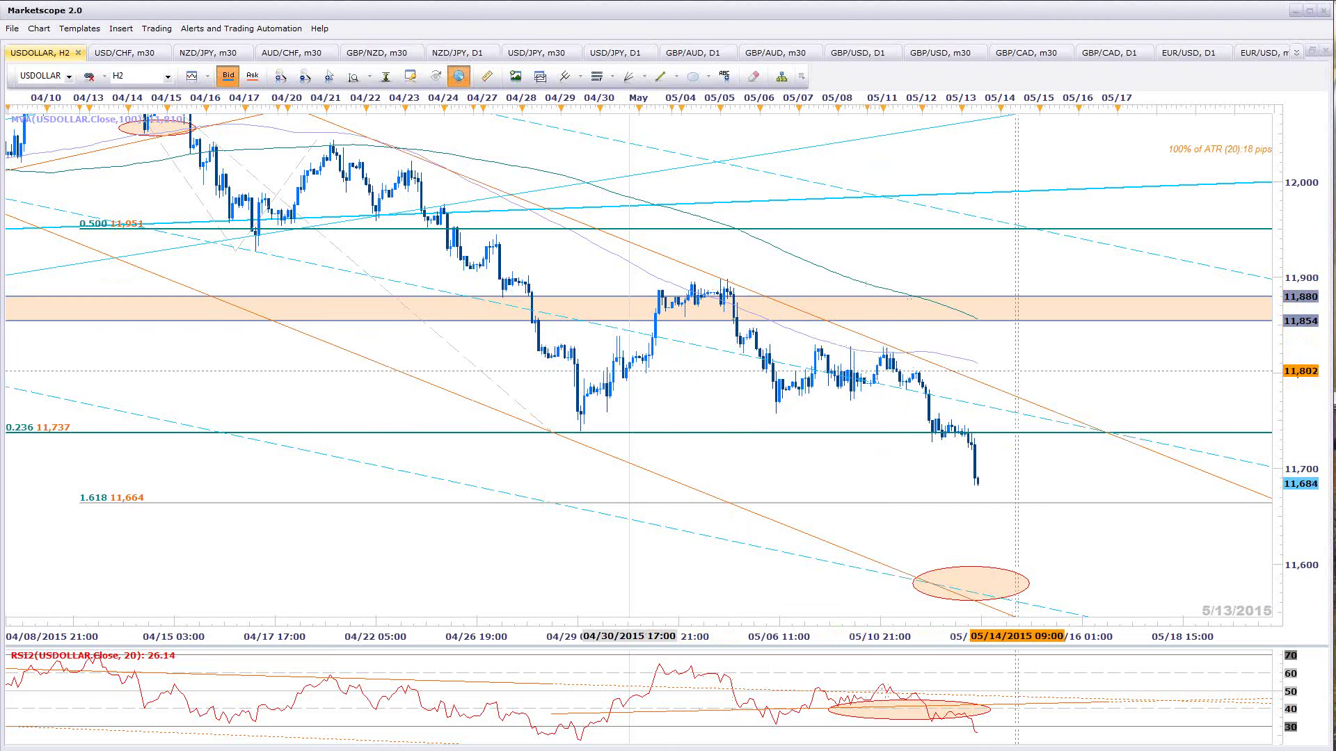
{"action": "left_click_drag", "start_coordinate": [1017, 371], "coordinate": [1028, 397]}
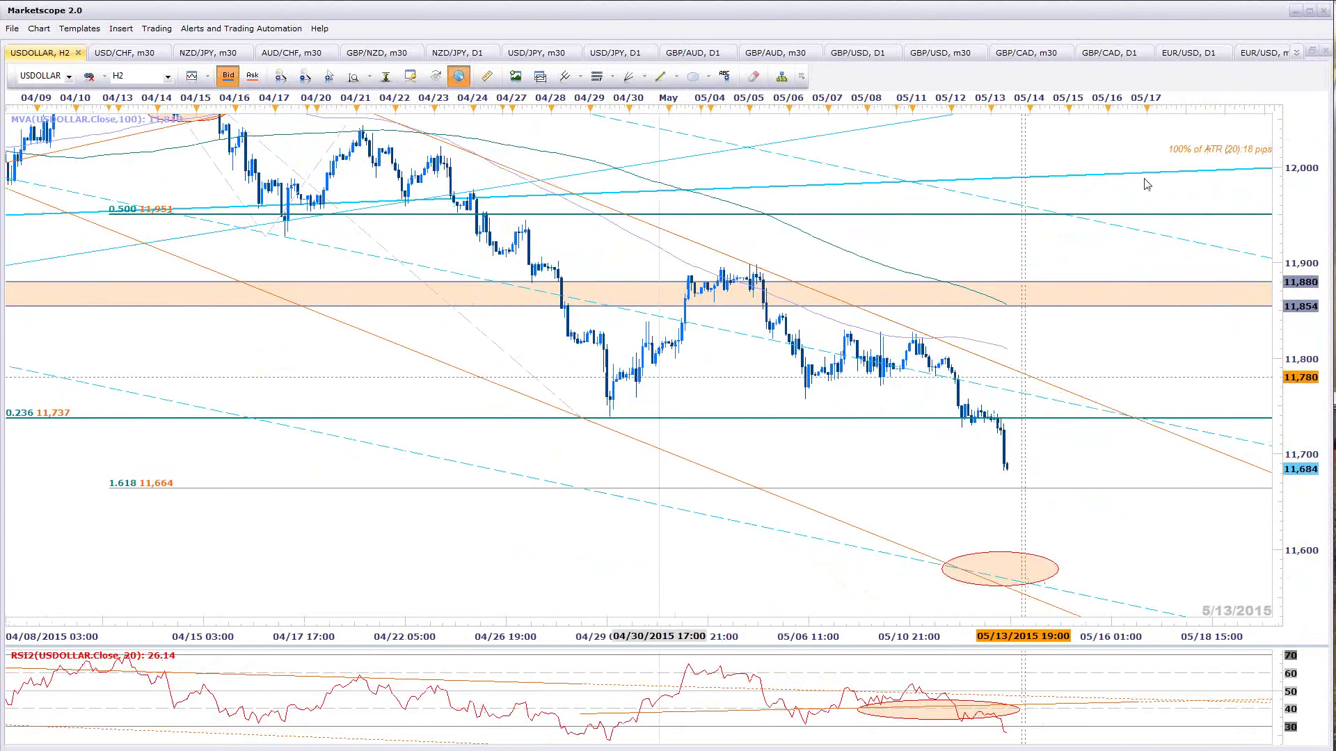
{"action": "scroll", "coordinate": [1096, 513], "scroll_direction": "up", "scroll_amount": 1}
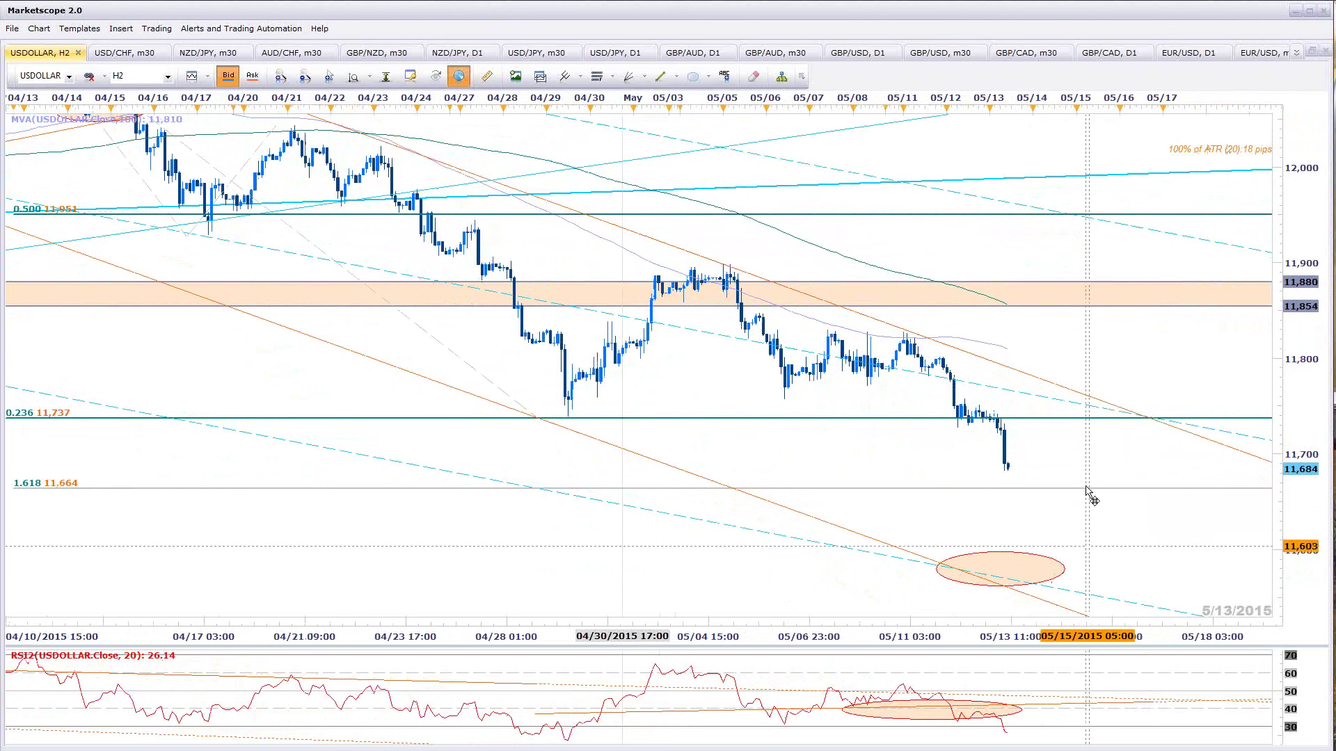
{"action": "scroll", "coordinate": [1091, 465], "scroll_direction": "up", "scroll_amount": 1}
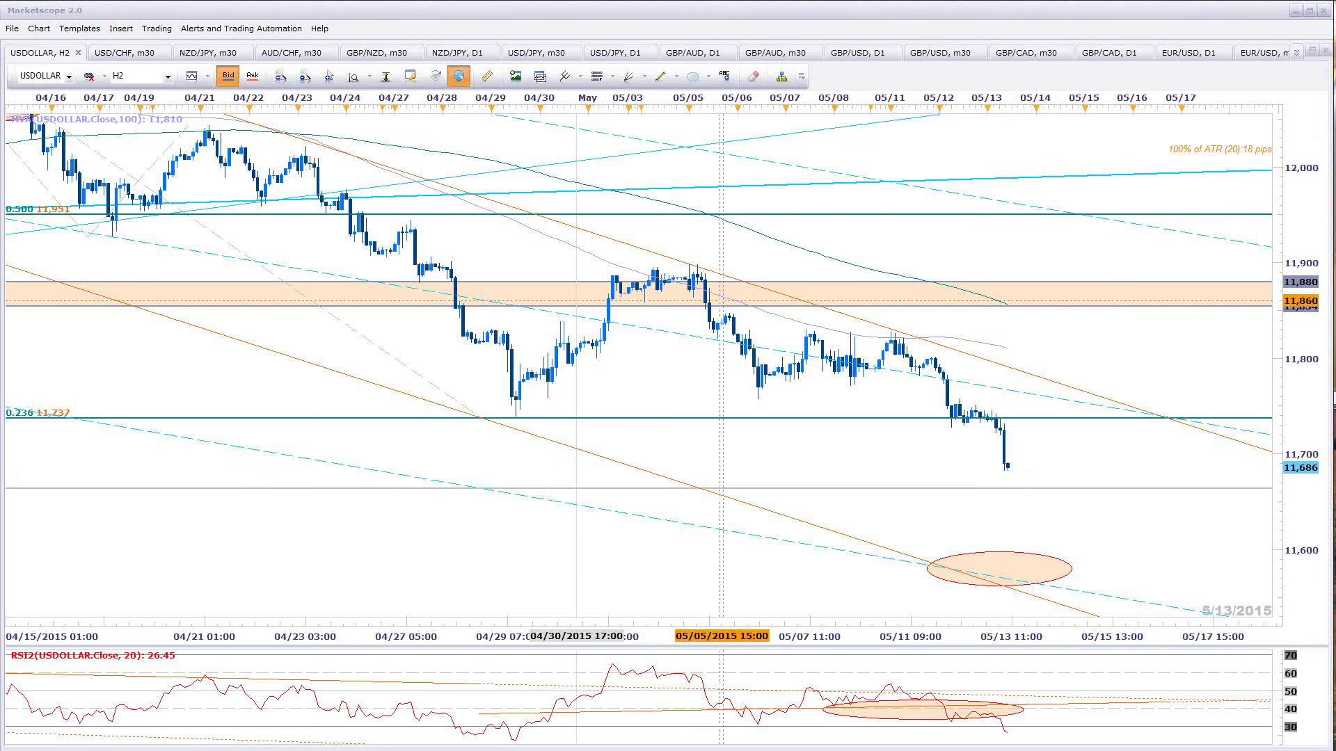
Return to the USD/CAD m5 chart and check the latest rebound against the New York and London session ranges
{"action": "key", "text": "alt+Tab"}
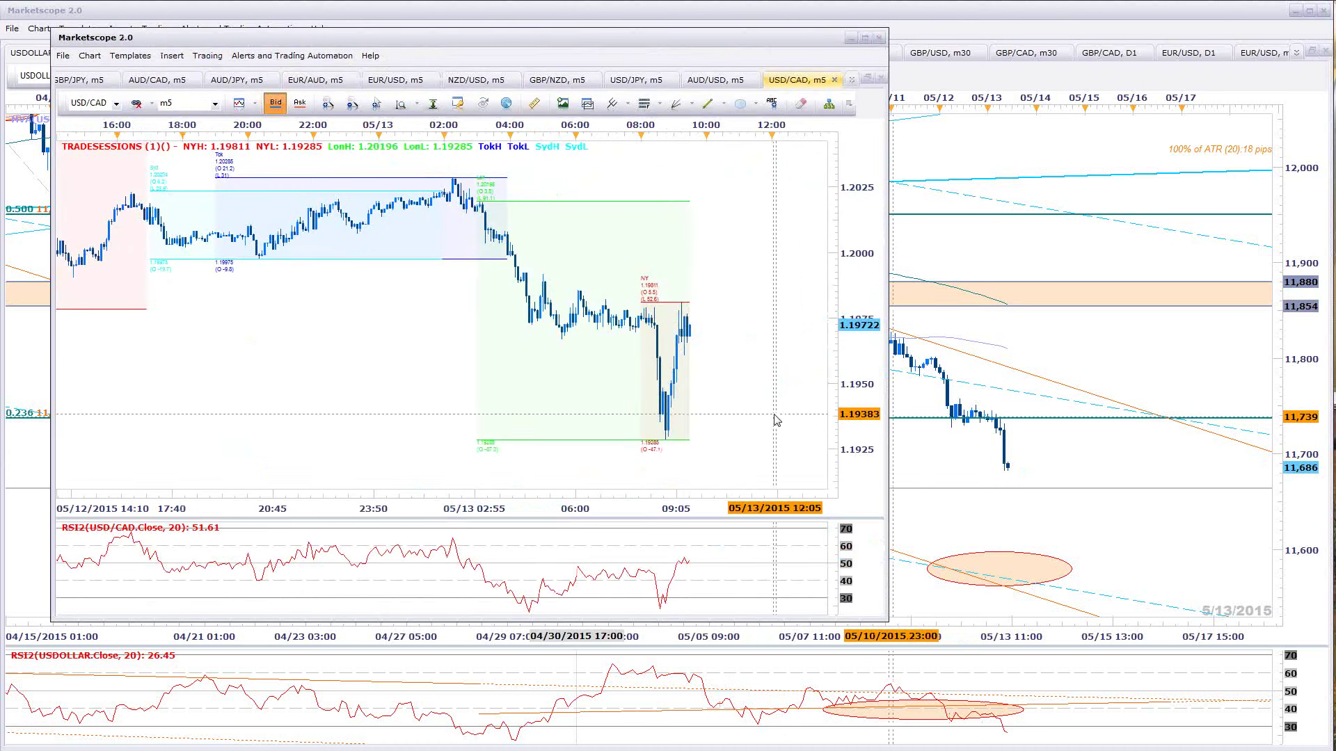
{"action": "left_click", "coordinate": [852, 80]}
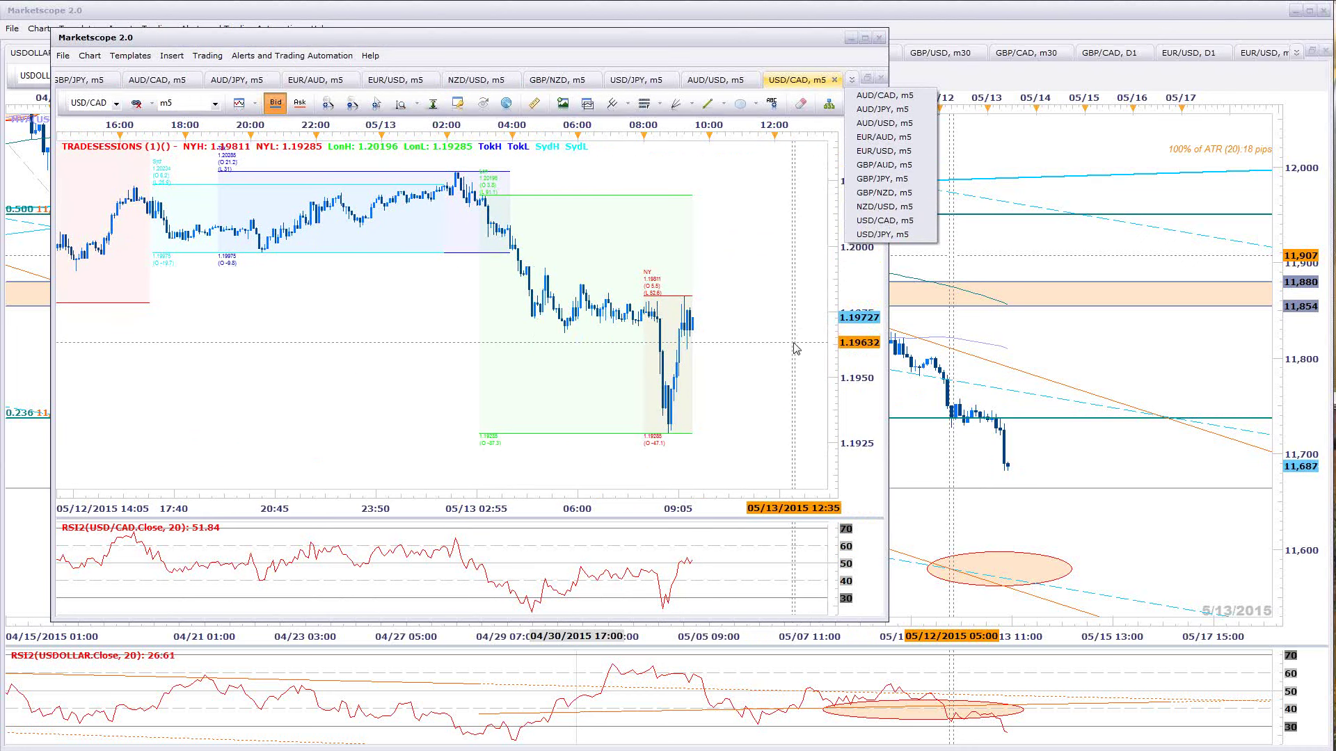
{"action": "left_click", "coordinate": [794, 310]}
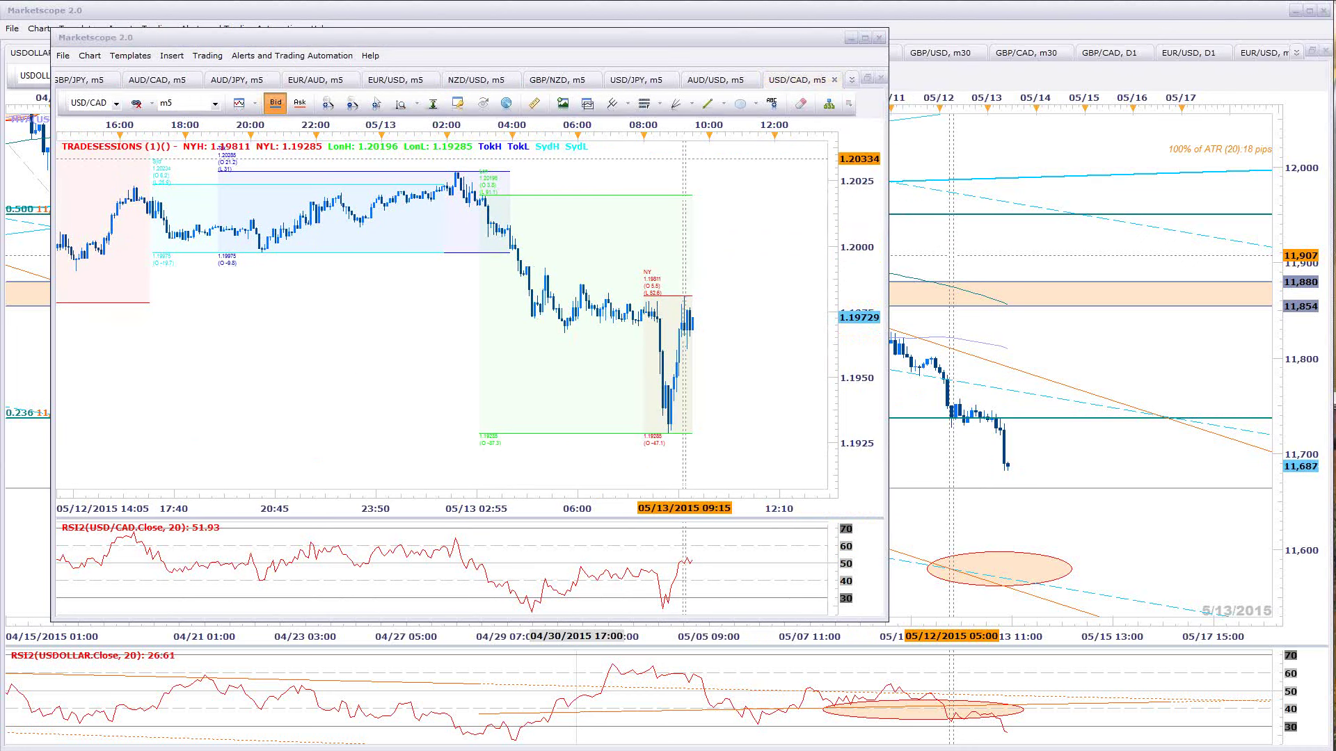
Bring the EUR/JPY m5 chart window fully into view and examine its latest rally against the session highs, lows and RSI
{"action": "scroll", "coordinate": [706, 393], "scroll_direction": "down", "scroll_amount": 2}
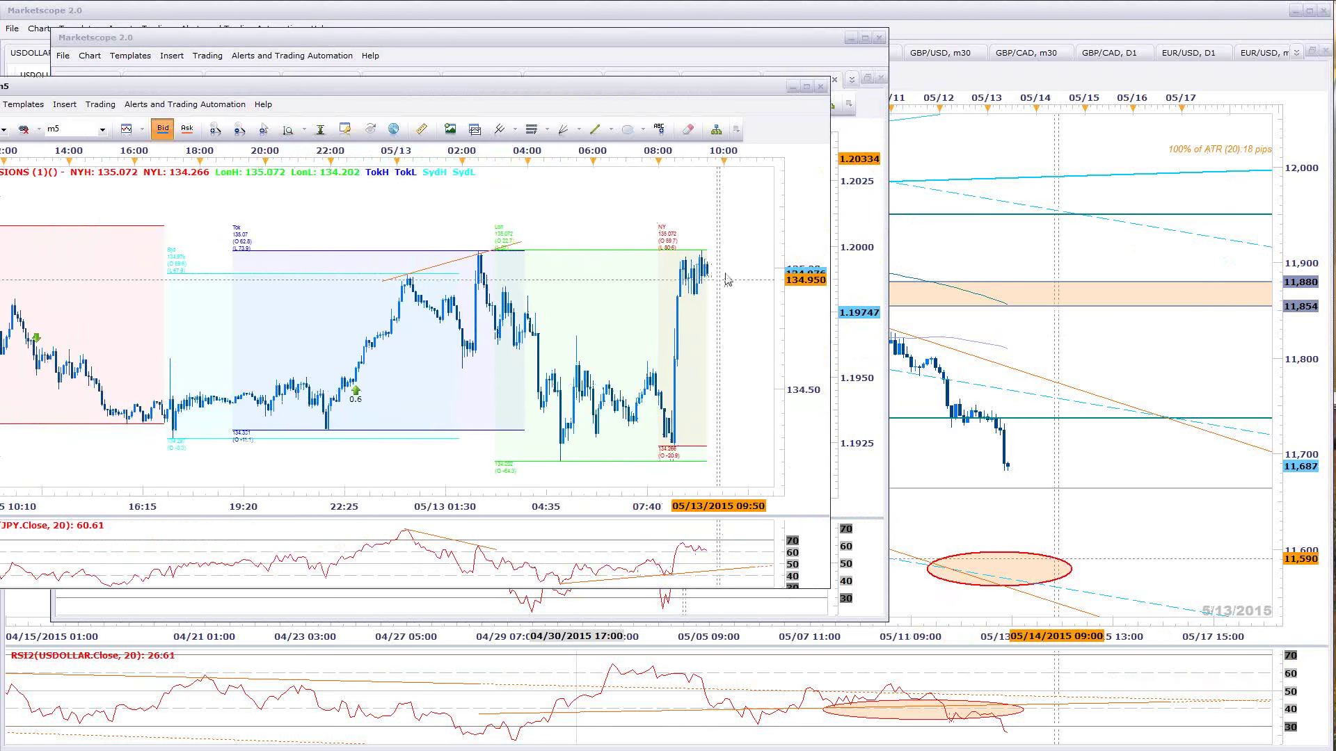
{"action": "left_click_drag", "start_coordinate": [749, 89], "coordinate": [1064, 111]}
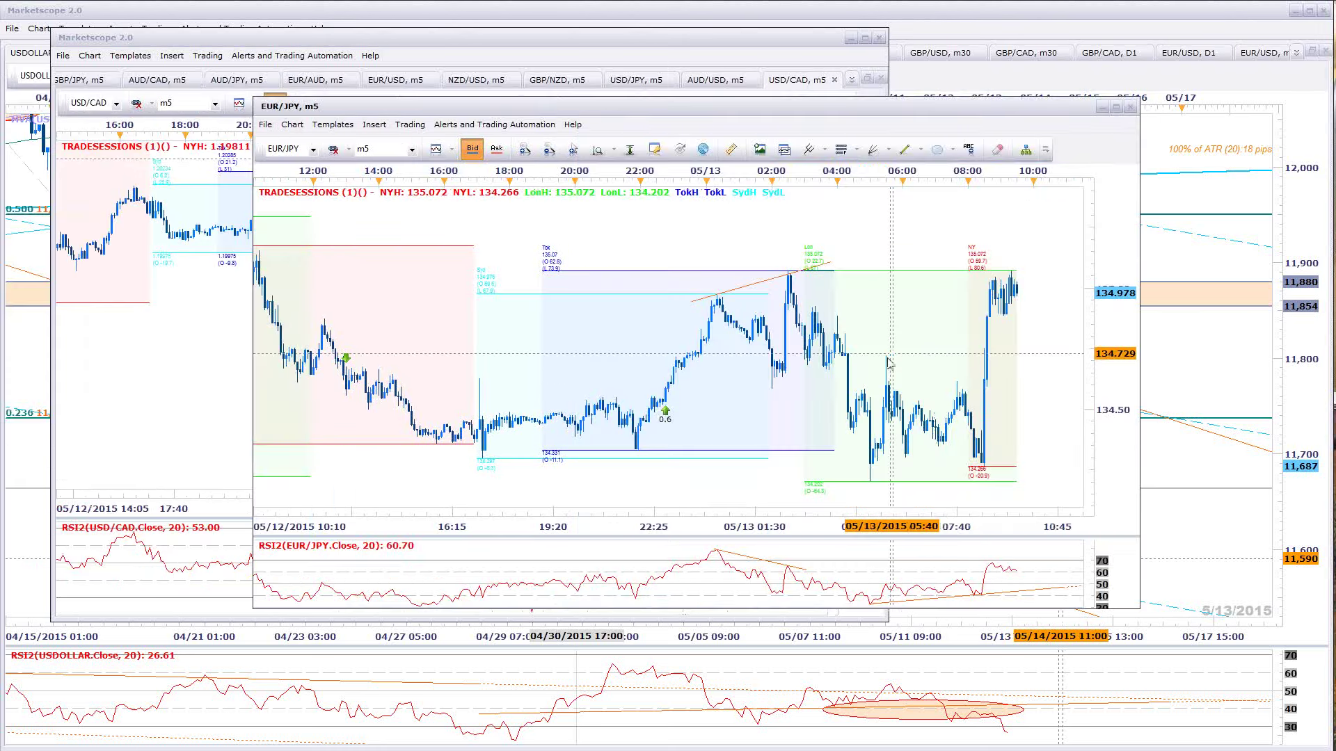
{"action": "scroll", "coordinate": [1023, 289], "scroll_direction": "up", "scroll_amount": 2}
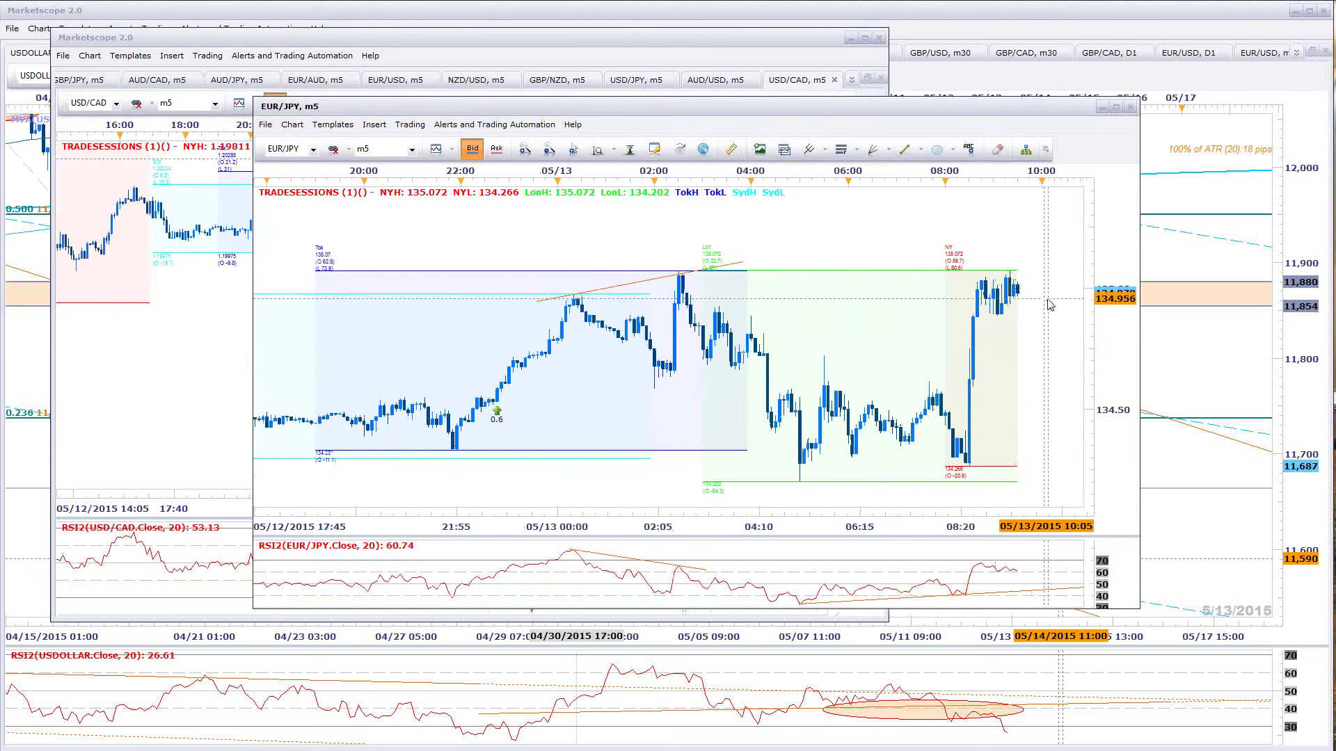
{"action": "scroll", "coordinate": [1002, 303], "scroll_direction": "up", "scroll_amount": 2}
{"action": "scroll", "coordinate": [1005, 457], "scroll_direction": "down", "scroll_amount": 2}
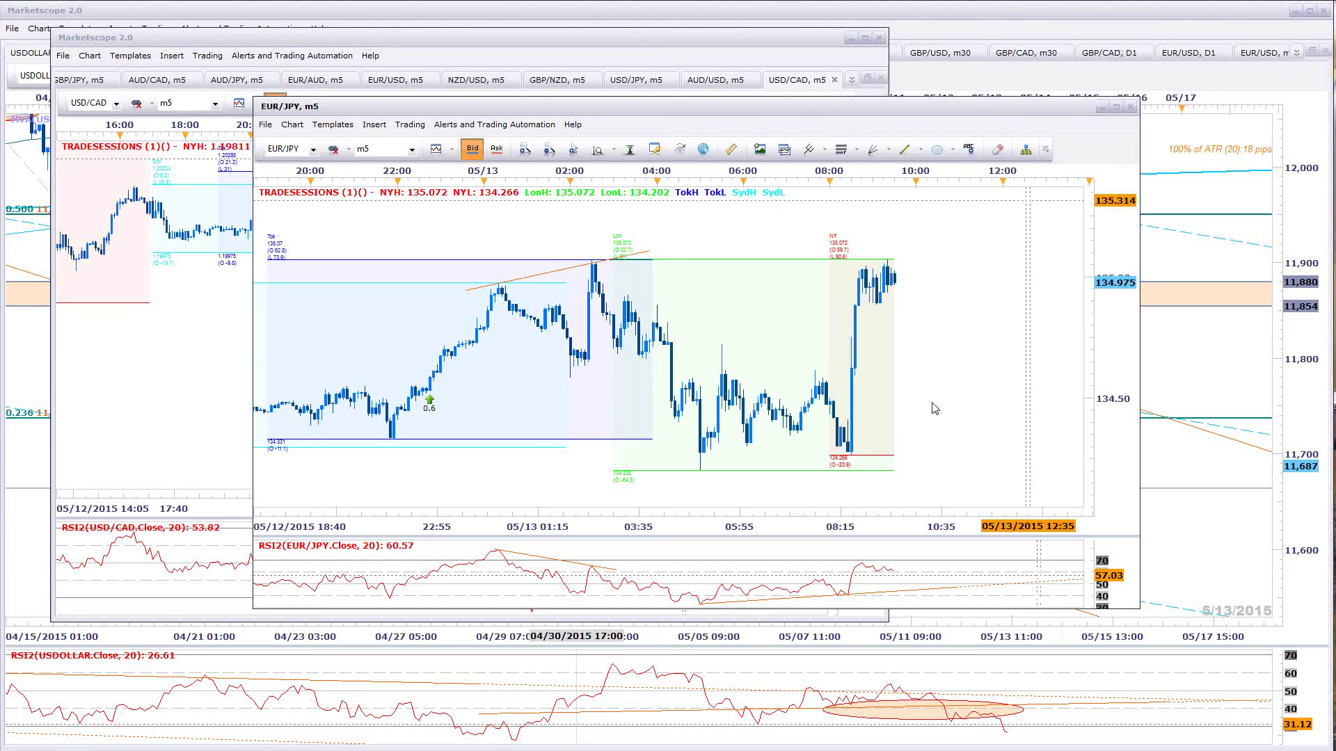
{"action": "scroll", "coordinate": [1047, 381], "scroll_direction": "up", "scroll_amount": 3}
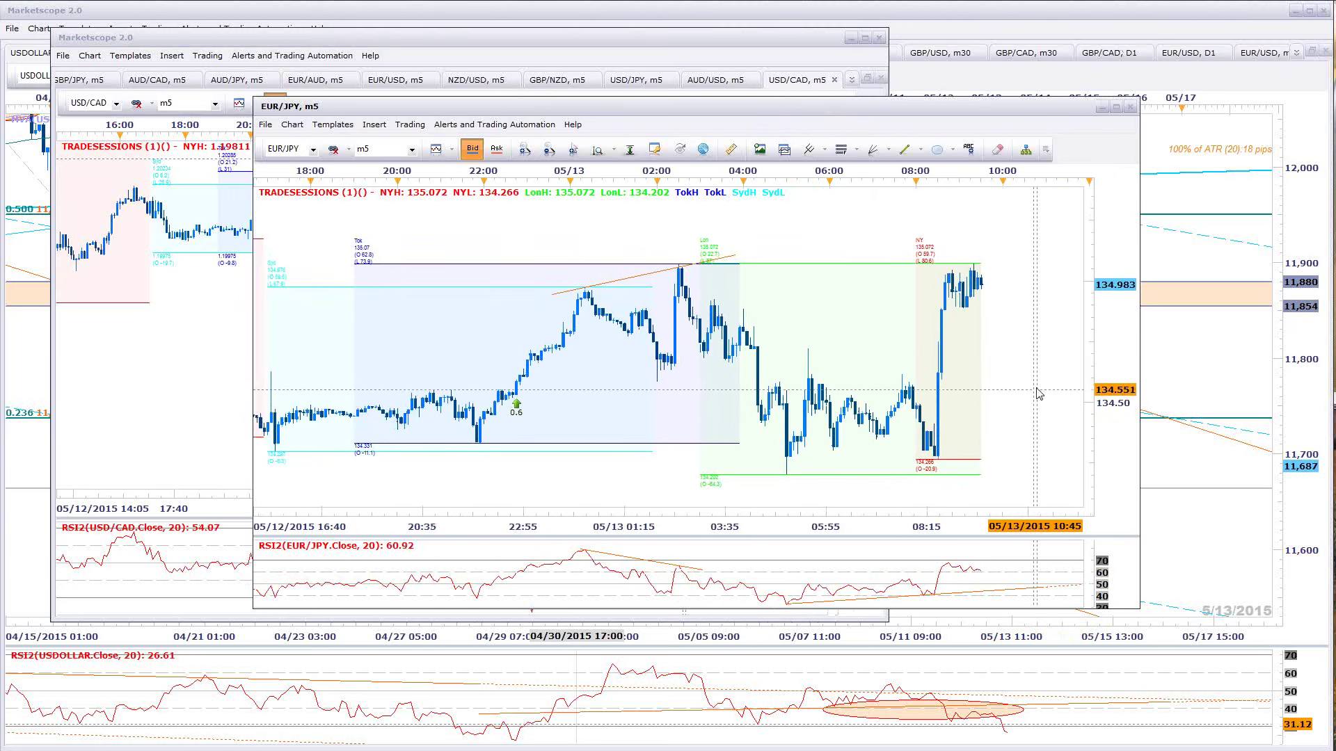
{"action": "scroll", "coordinate": [1023, 390], "scroll_direction": "down", "scroll_amount": 1}
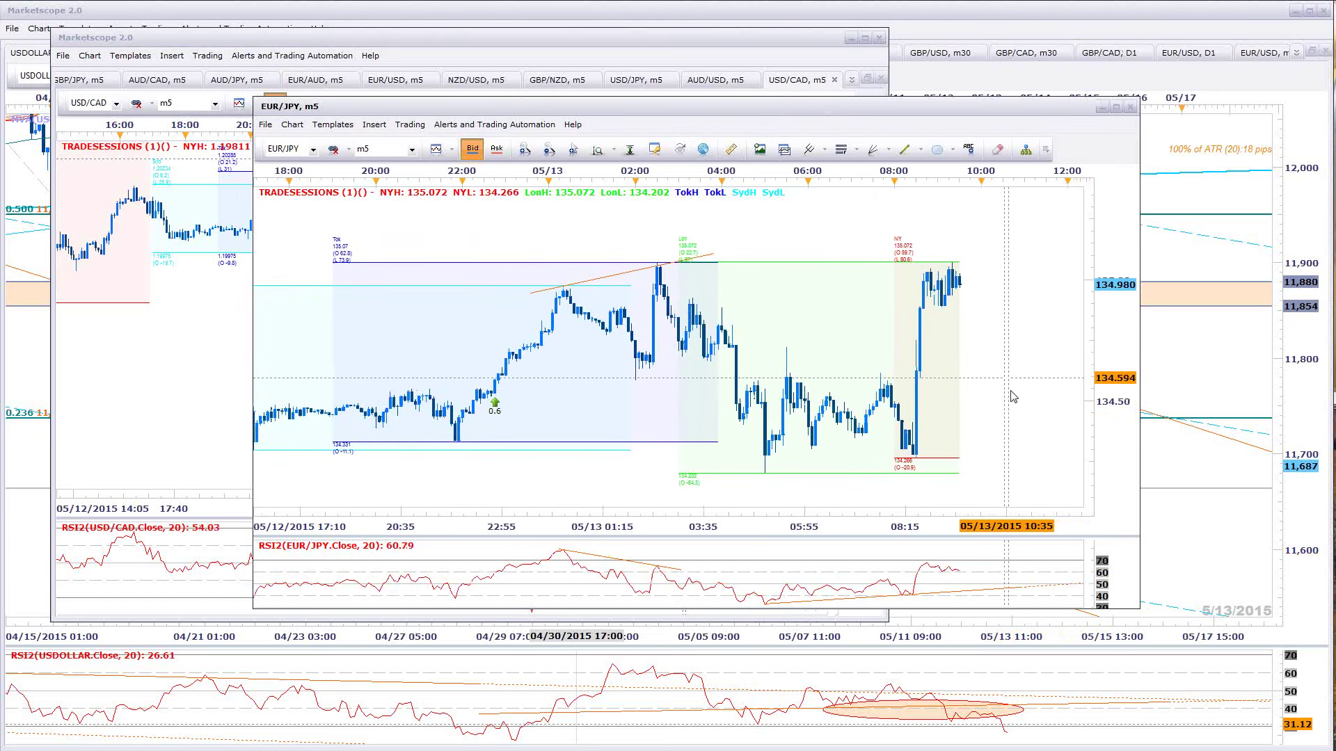
Return to the main chart window and open the NZD/USD m30 chart
{"action": "left_click", "coordinate": [1122, 23]}
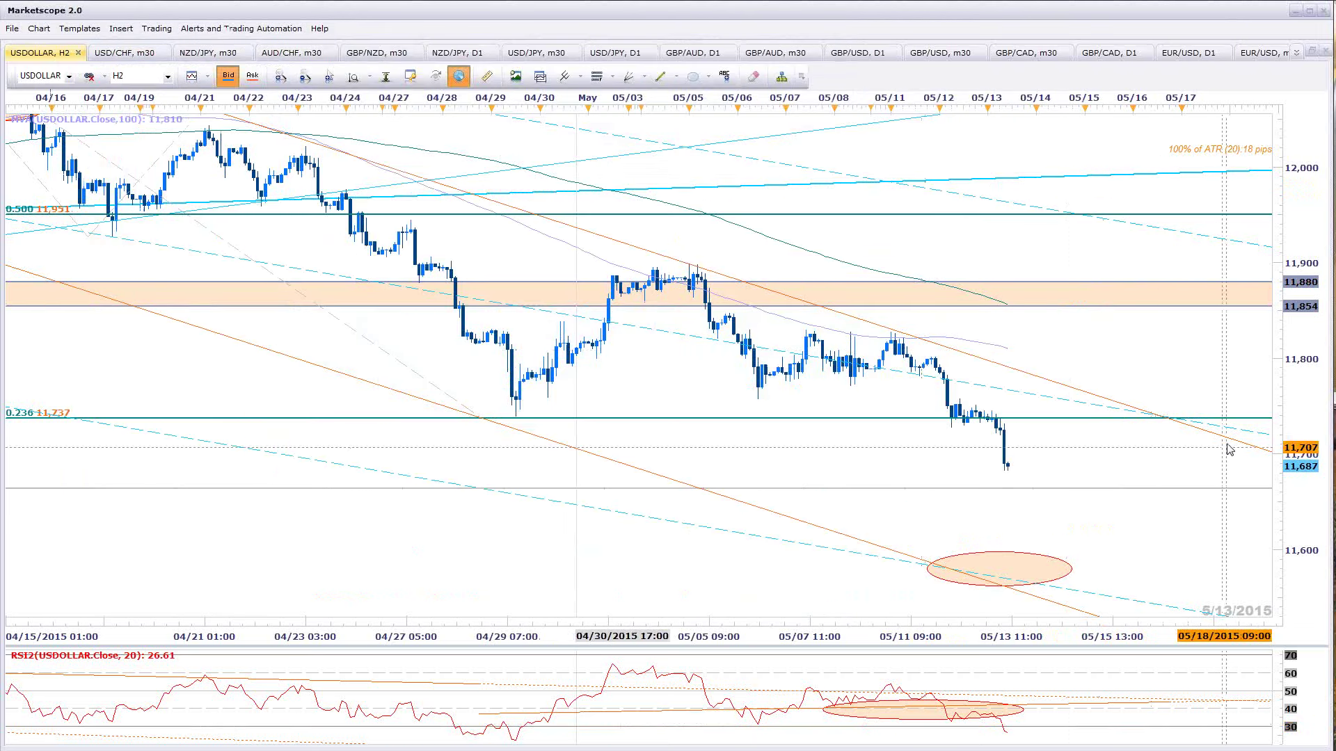
{"action": "left_click", "coordinate": [1296, 53]}
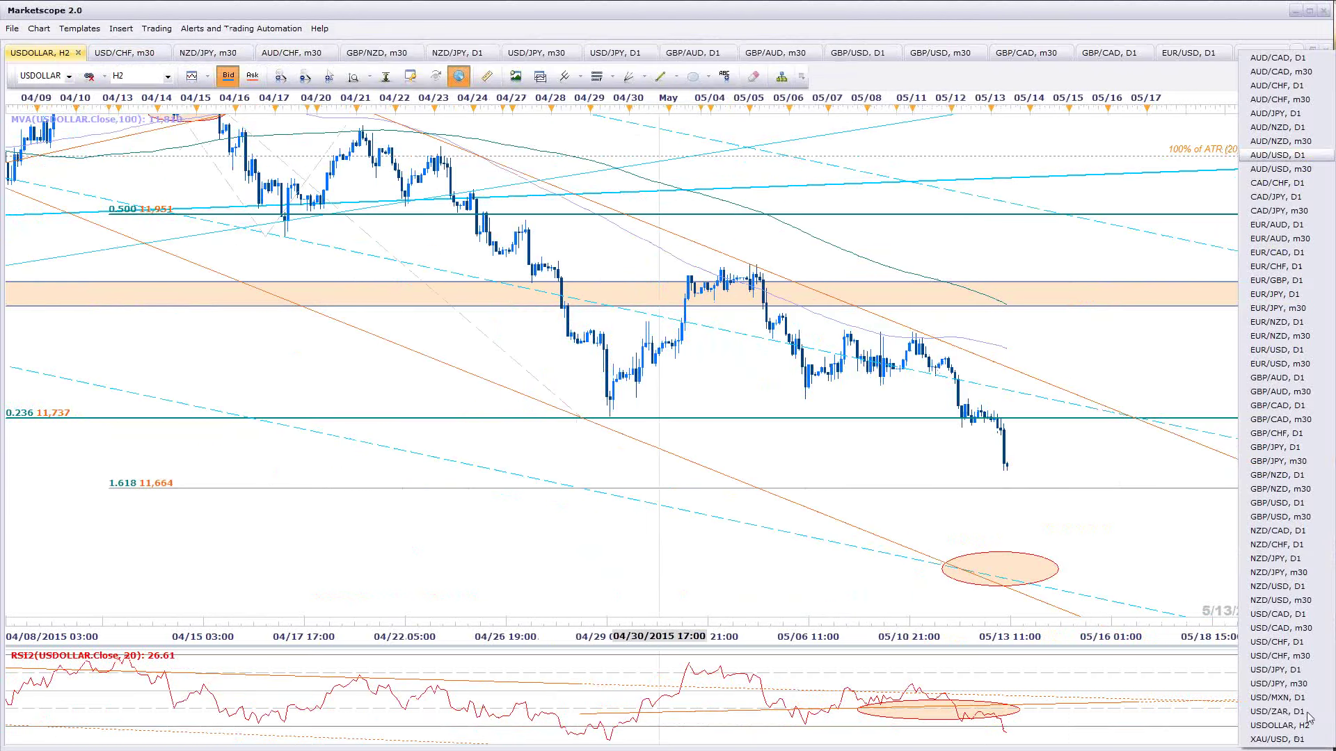
{"action": "left_click", "coordinate": [1294, 600]}
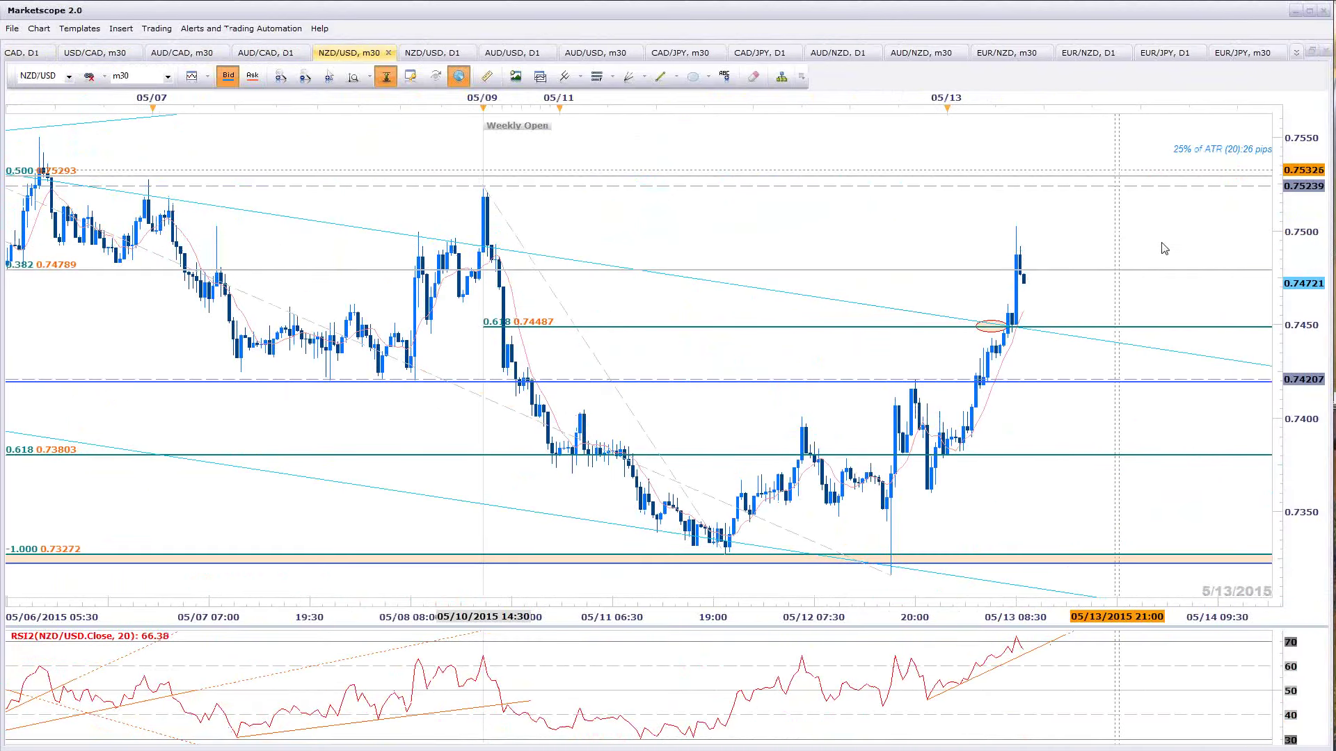
Open the NZD/USD m5 session chart and bring its latest candles into view with room ahead of them
{"action": "key", "text": "alt+Tab"}
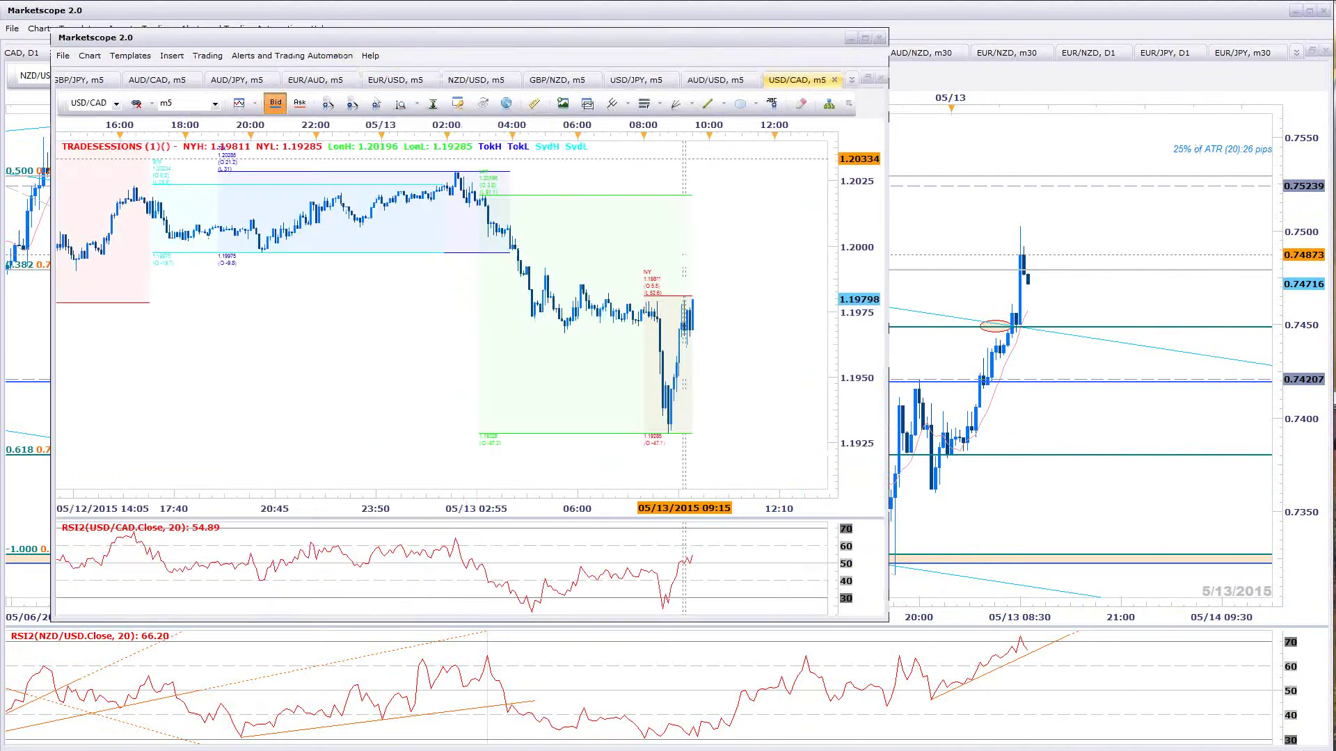
{"action": "scroll", "coordinate": [731, 388], "scroll_direction": "up", "scroll_amount": 2}
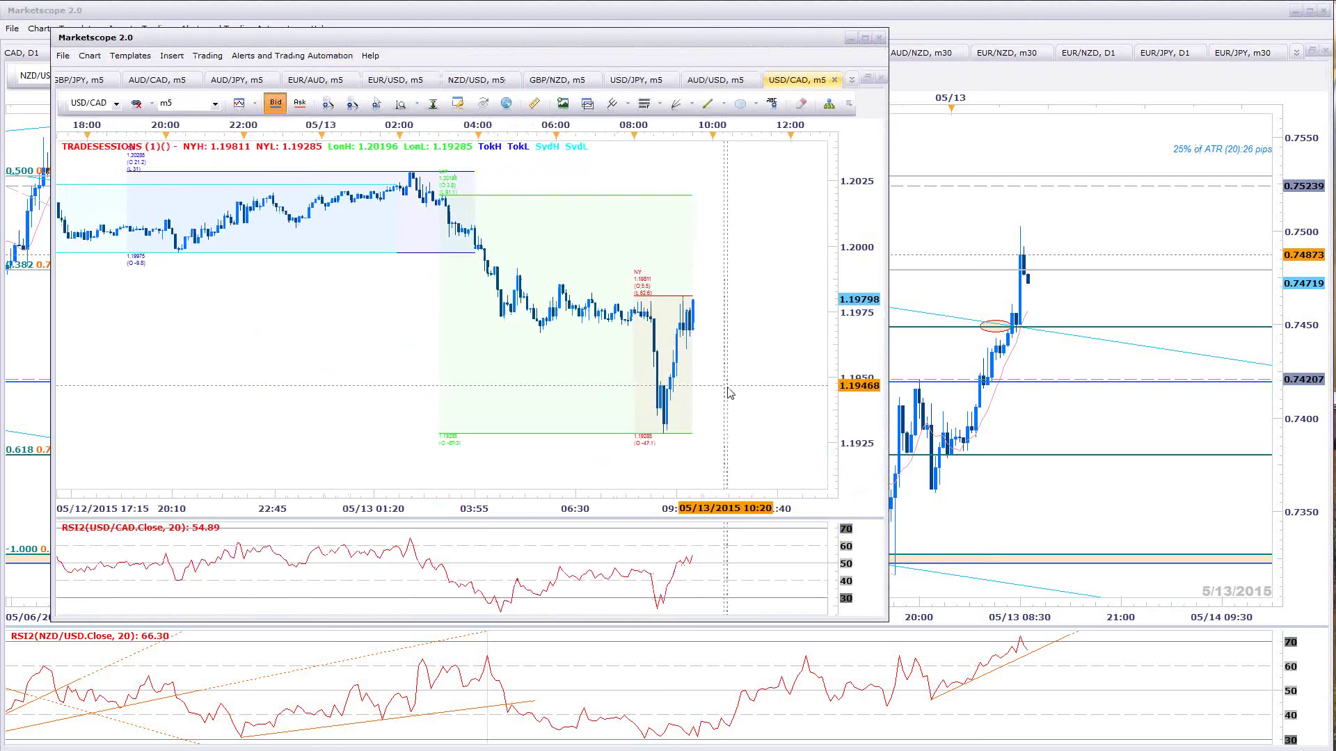
{"action": "left_click", "coordinate": [476, 80]}
{"action": "left_click_drag", "start_coordinate": [720, 344], "coordinate": [567, 345]}
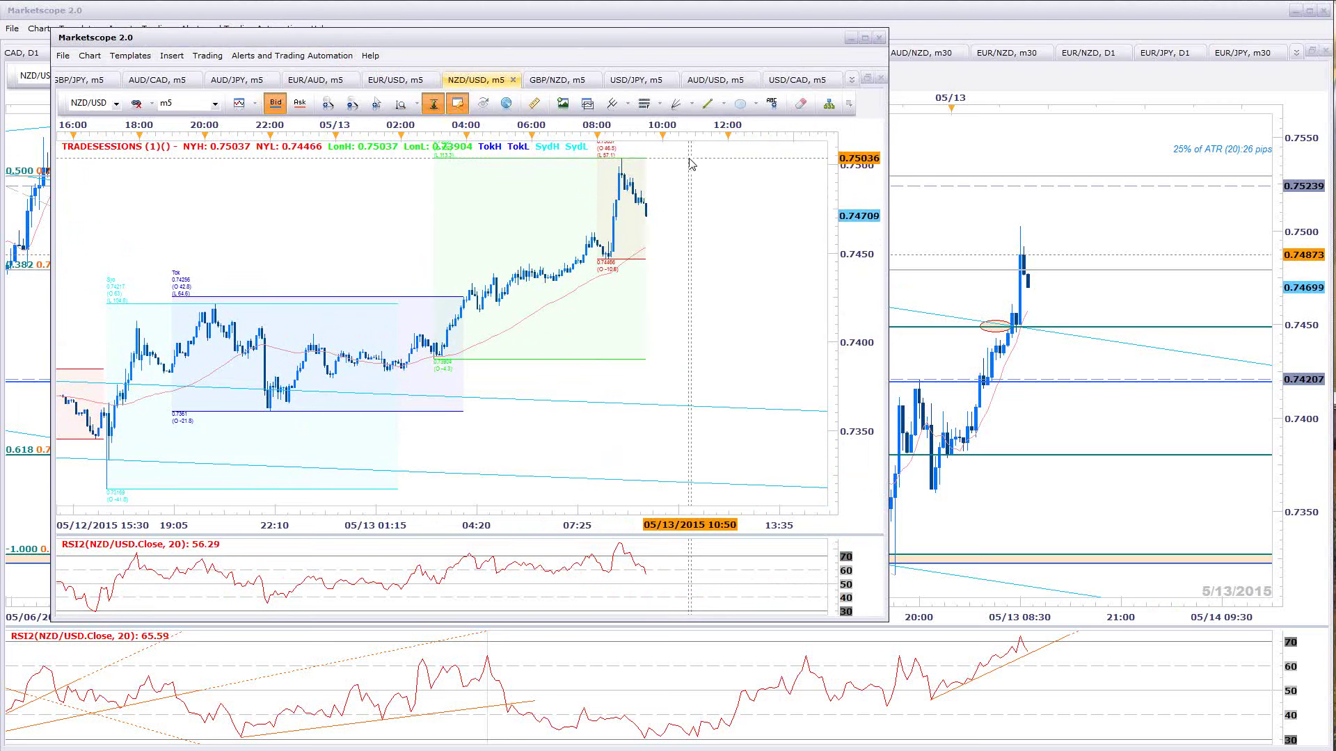
Compare the NZD/USD m30 chart with the m5 chart, examining the latest candles within the New York and London session ranges
{"action": "left_click", "coordinate": [1105, 309]}
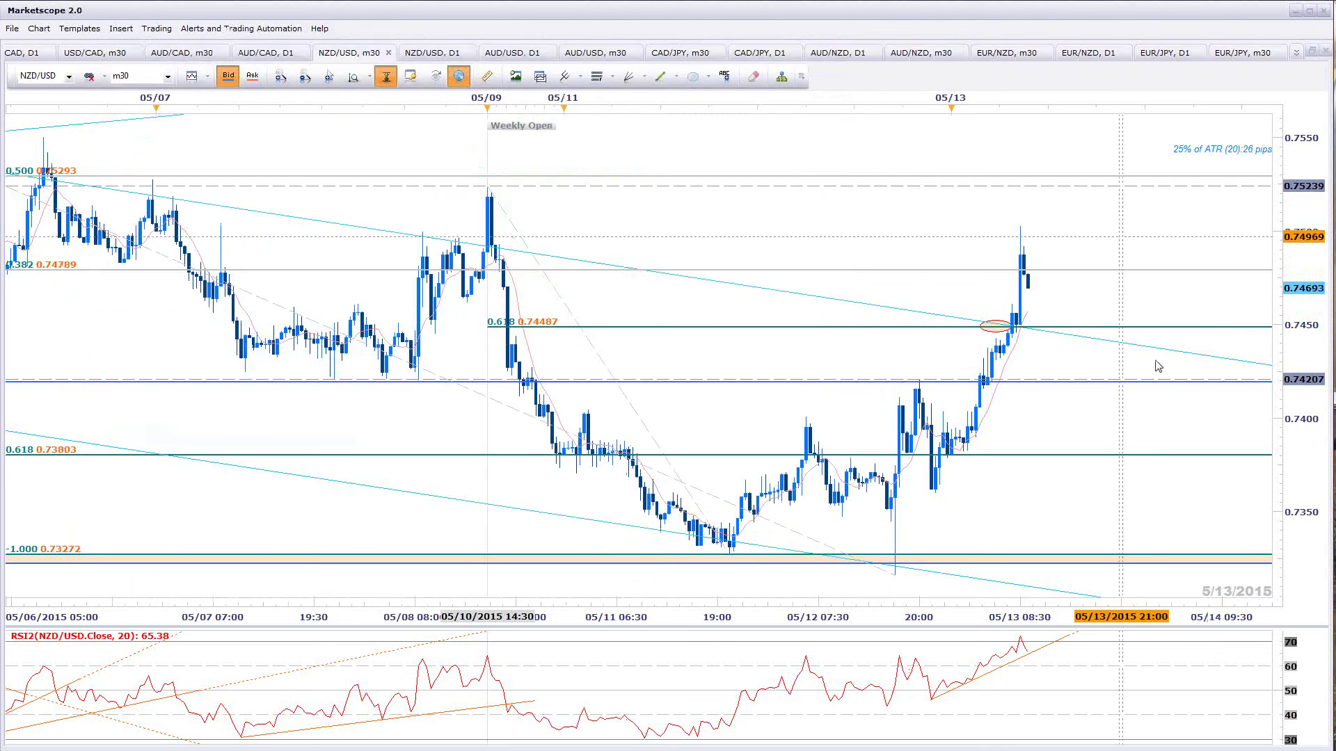
{"action": "key", "text": "alt+Tab"}
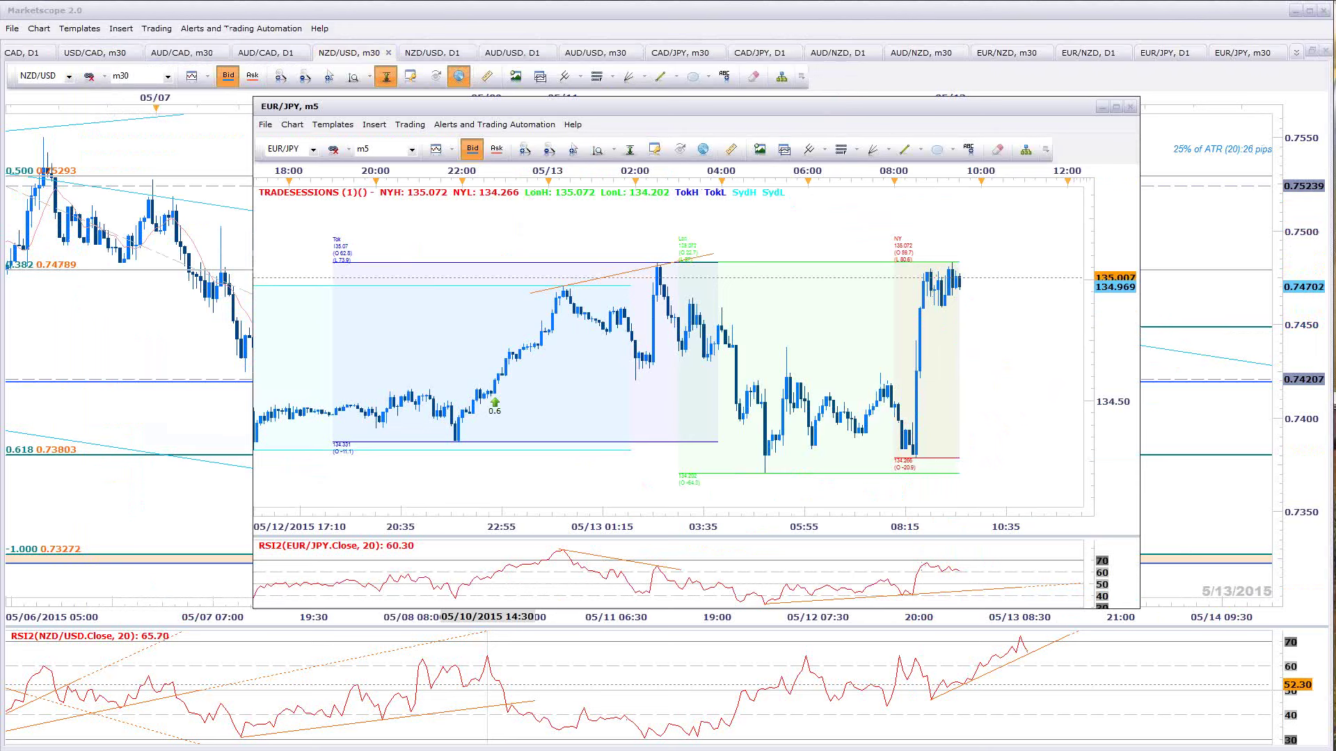
{"action": "key", "text": "alt+Tab"}
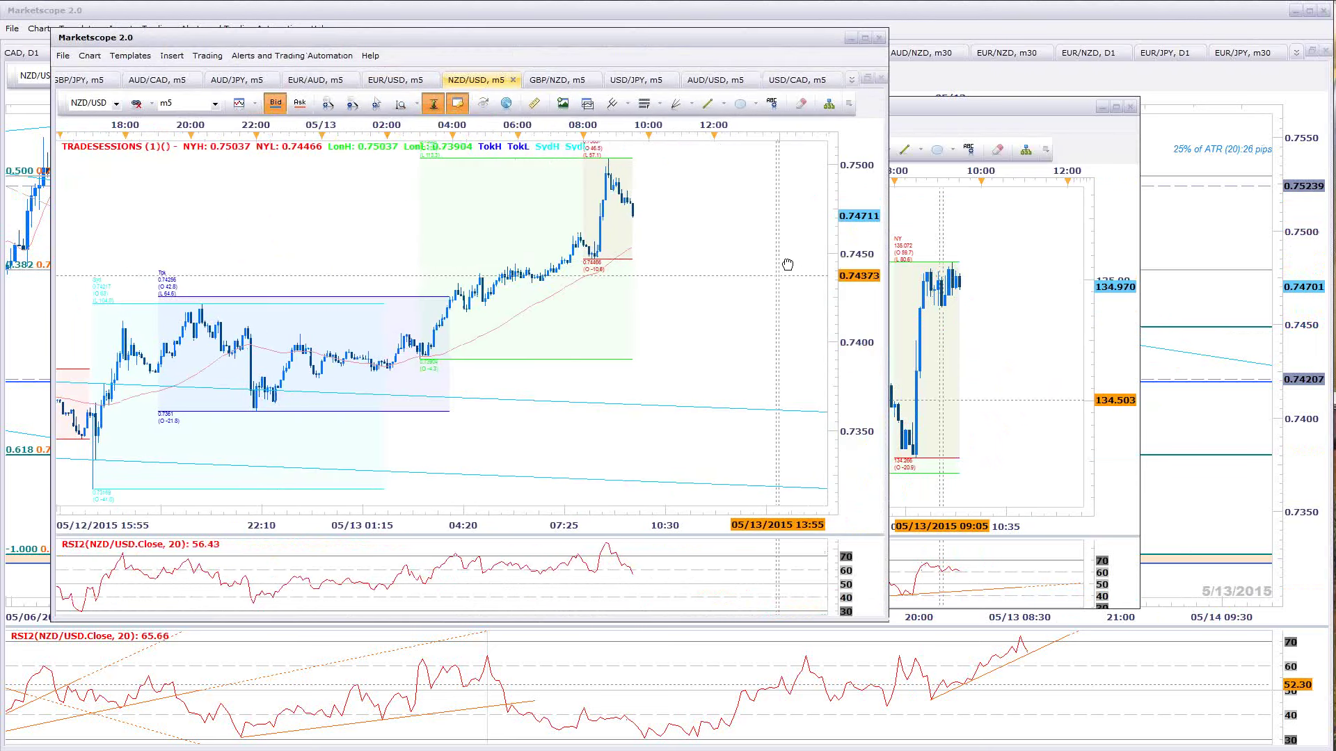
{"action": "scroll", "coordinate": [739, 329], "scroll_direction": "up", "scroll_amount": 1}
{"action": "scroll", "coordinate": [613, 226], "scroll_direction": "up", "scroll_amount": 1}
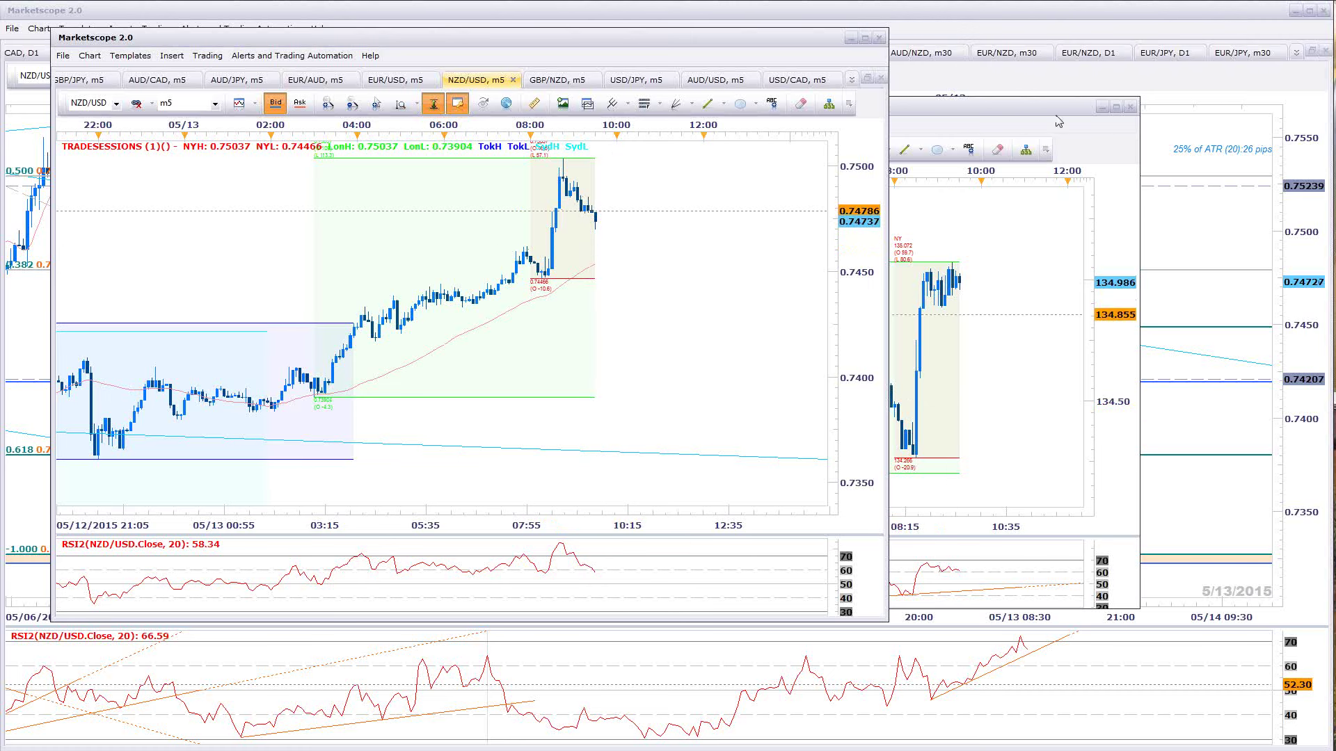
Open the NZD/USD D1 chart and examine the May price action against the channels, pivots and Fibonacci levels back to late 2014
{"action": "left_click", "coordinate": [1256, 201]}
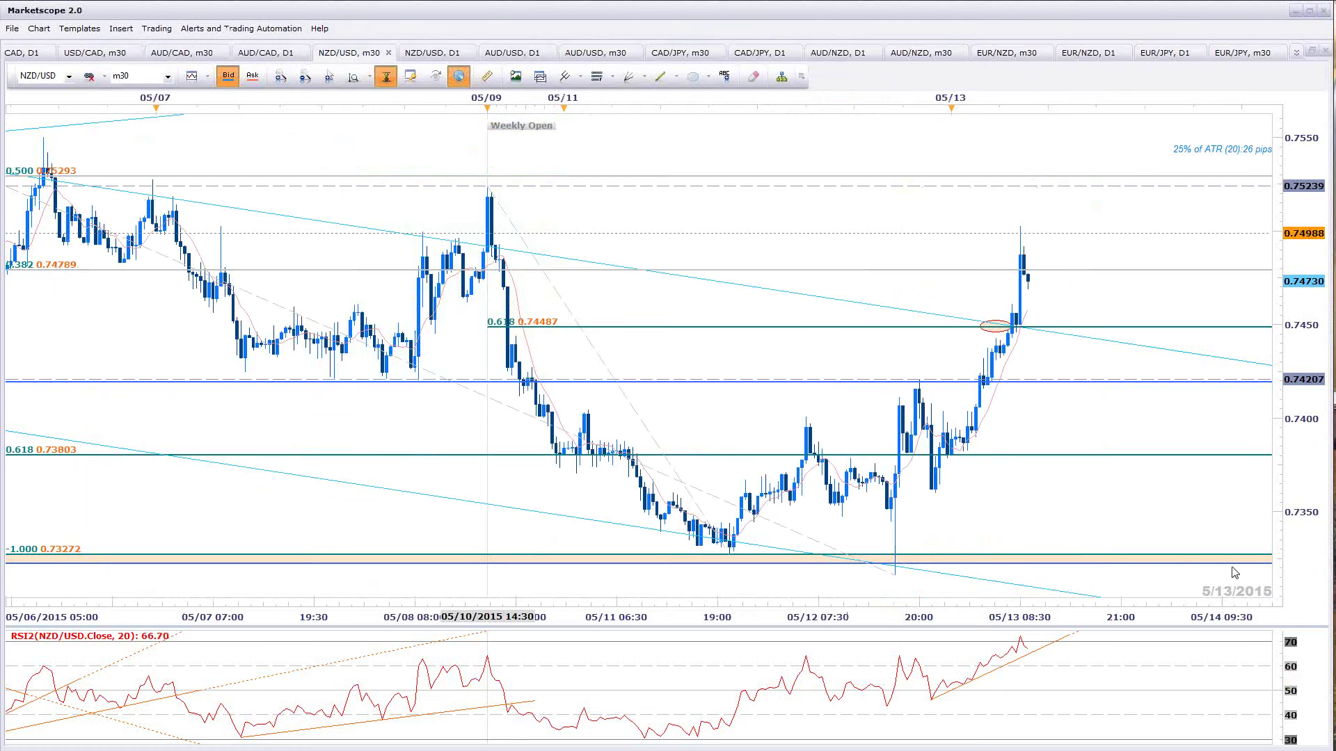
{"action": "left_click", "coordinate": [1297, 54]}
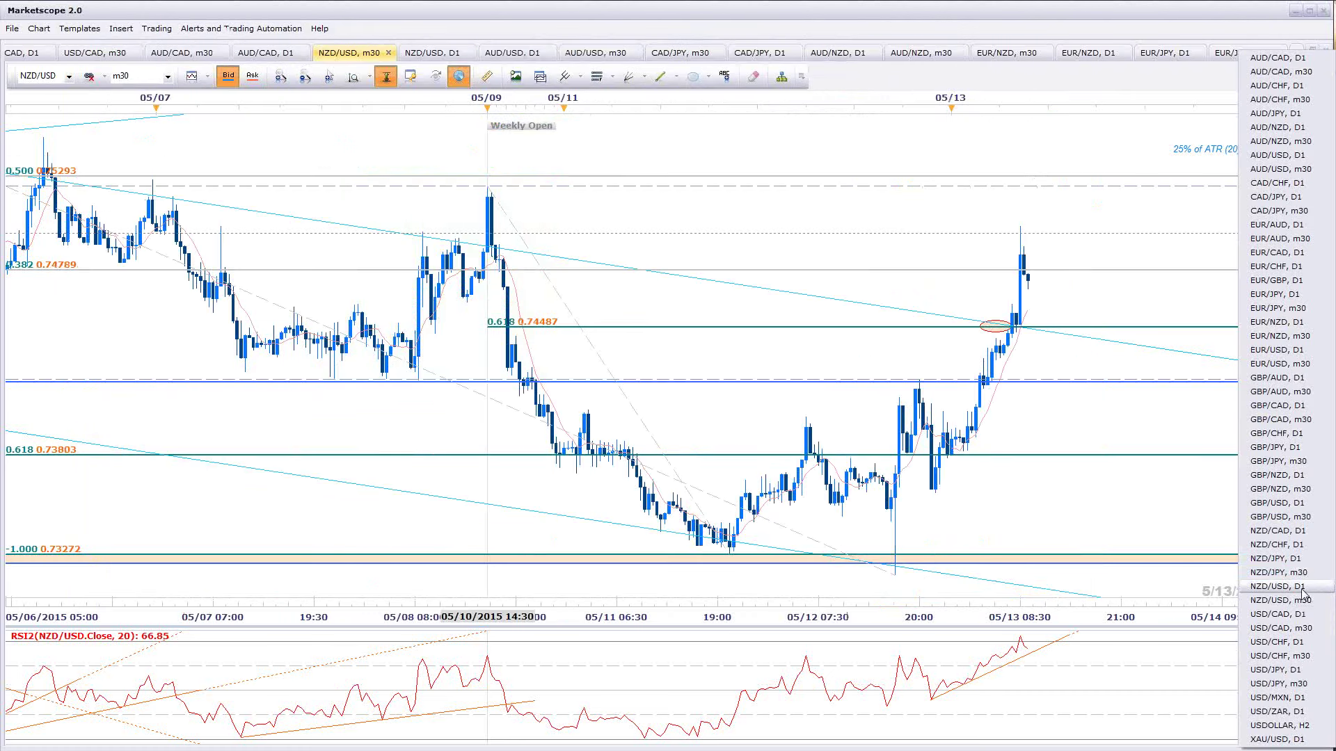
{"action": "left_click", "coordinate": [1302, 586]}
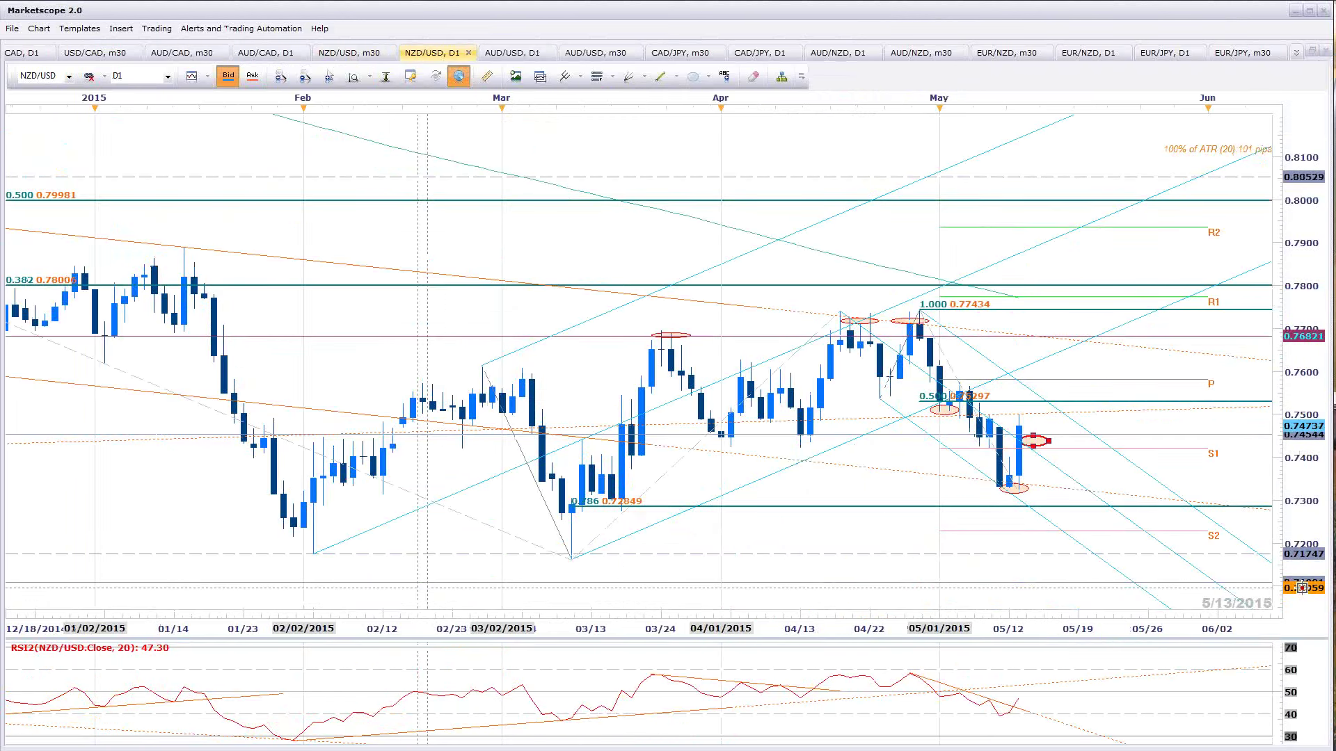
{"action": "scroll", "coordinate": [1214, 469], "scroll_direction": "down", "scroll_amount": 3}
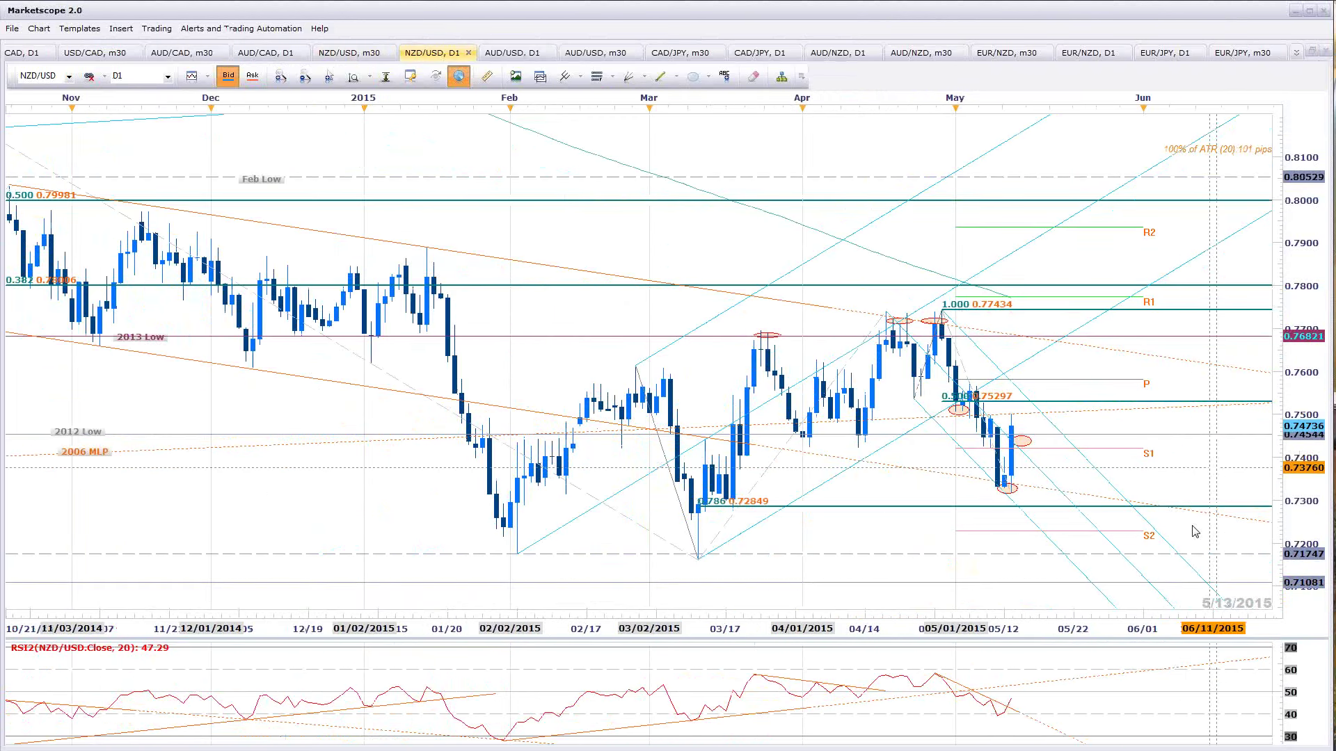